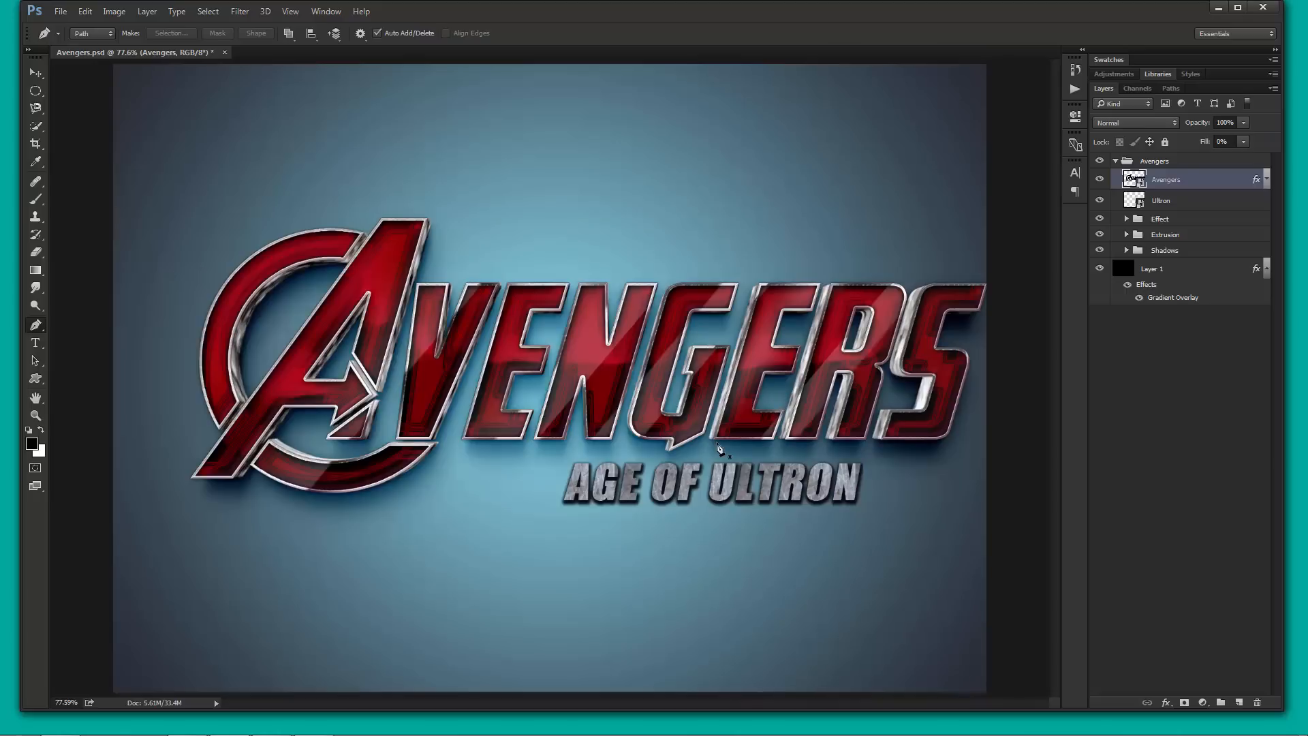
Step: Switch to the browser and view the Avengeance Heroic Avenger font page on dafont
click(1218, 8)
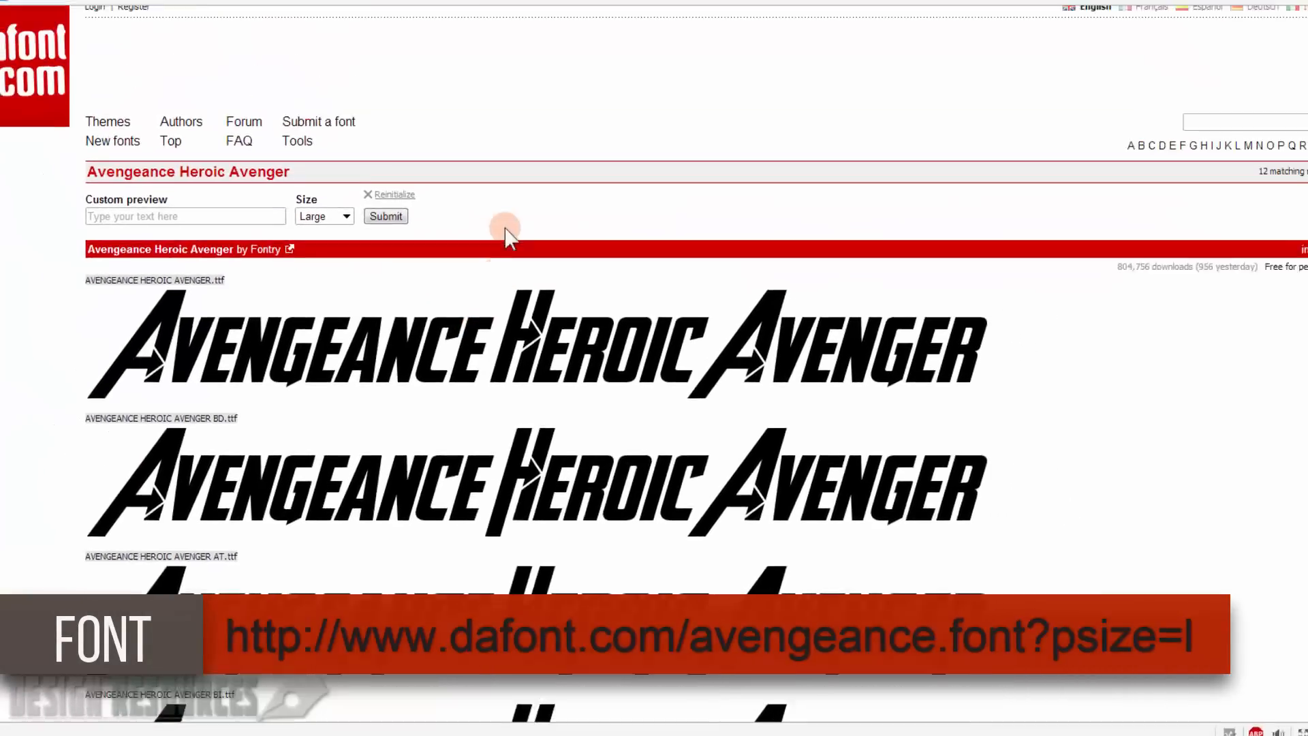
scroll(375, 407, down, 3)
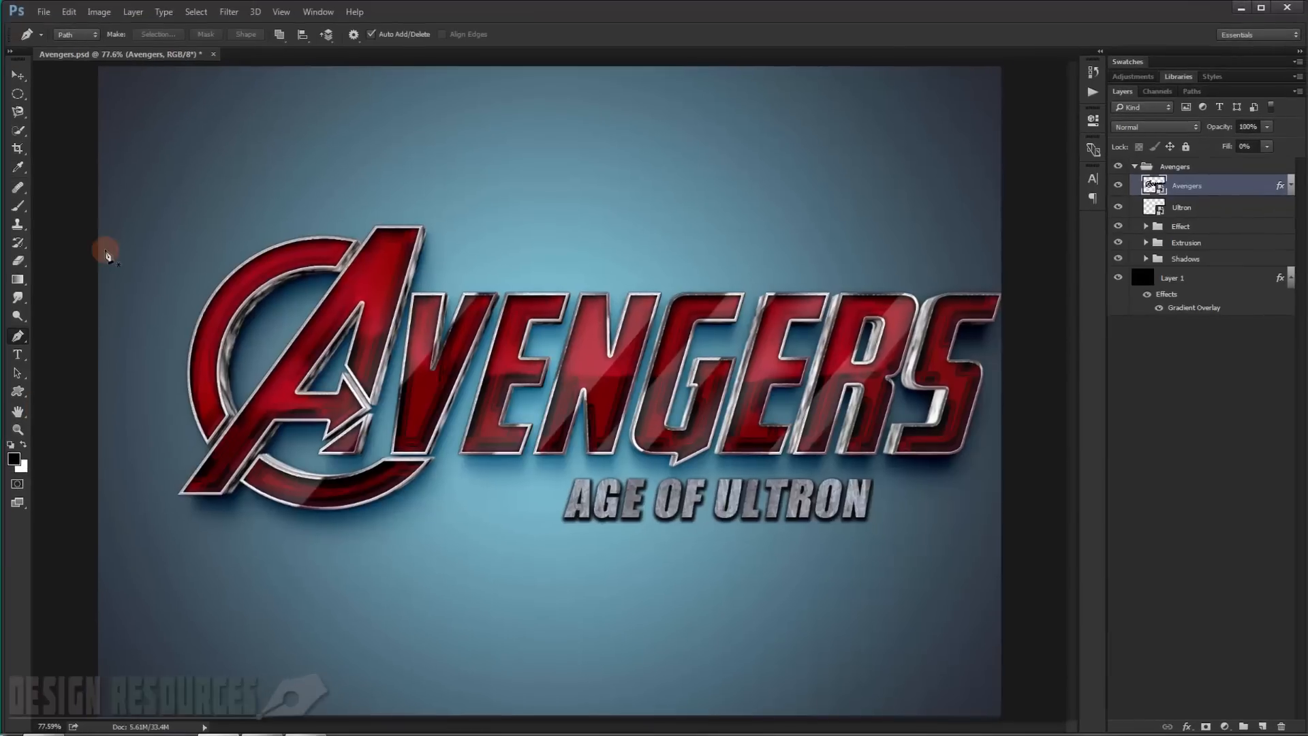
Step: Create a new 2000 x 1400 pixel document at 150 pixels/inch, RGB Color, 8 bit, with a white background
click(43, 12)
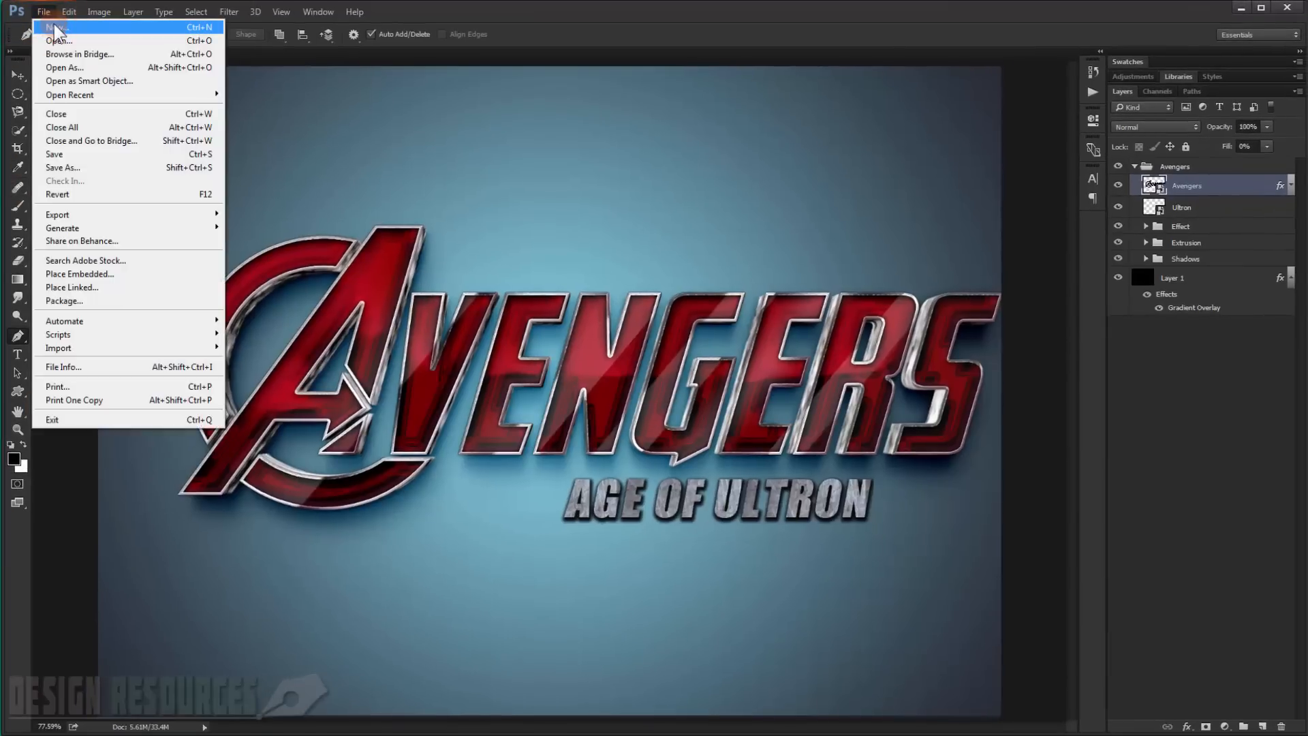
click(53, 28)
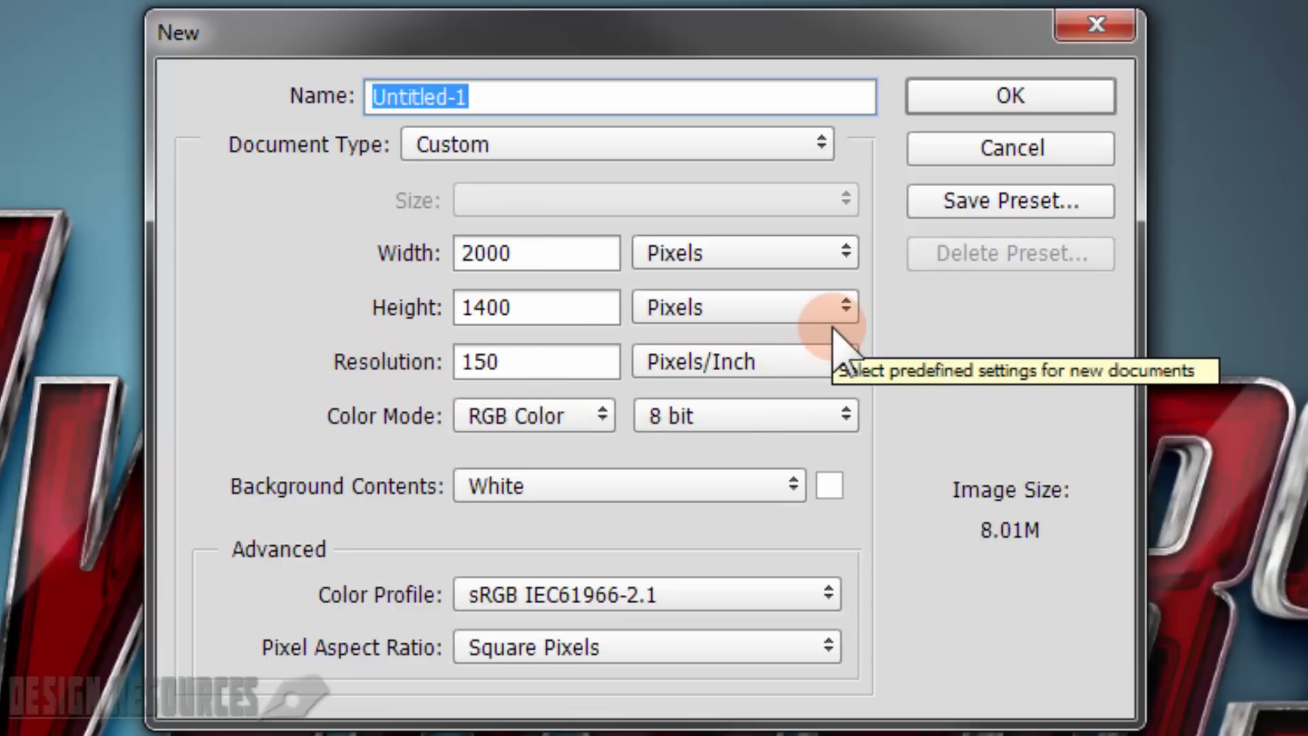
click(1016, 98)
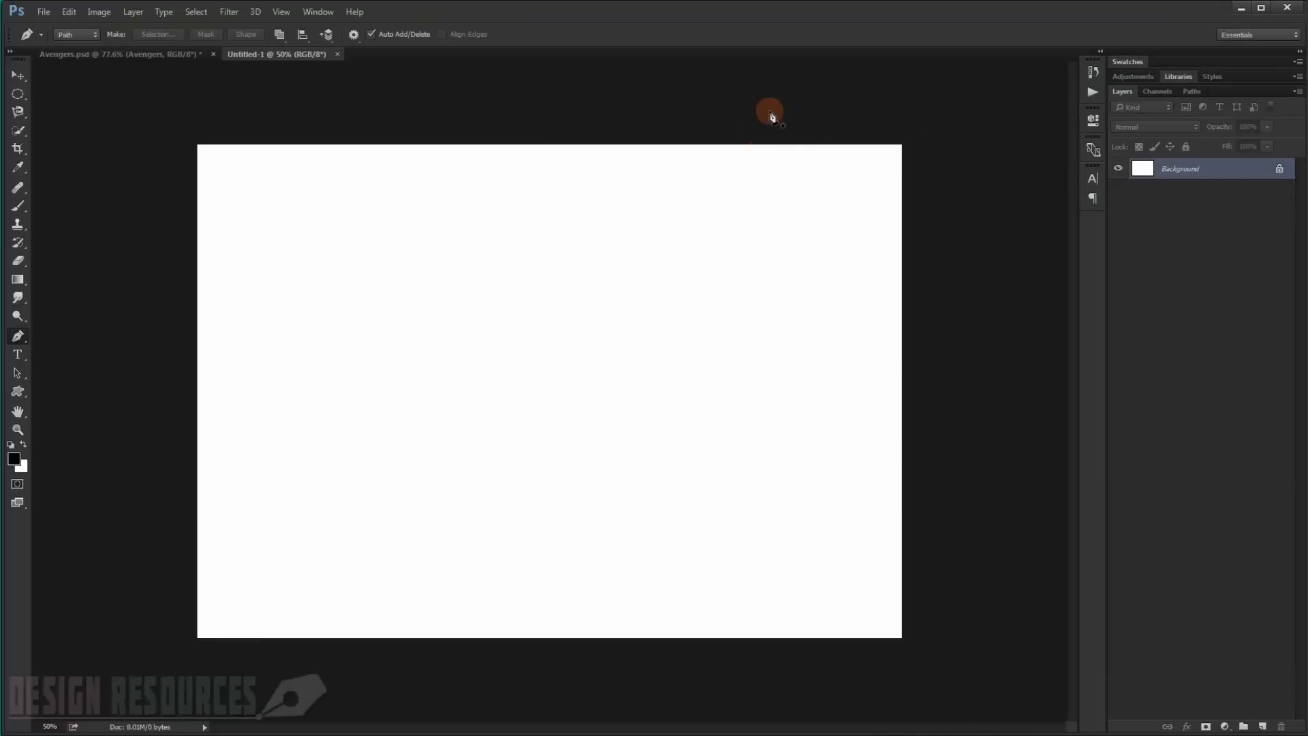
Step: Add the text "Avengers" in black Avengeance Heroic Avenger on the canvas
key(ctrl+plus)
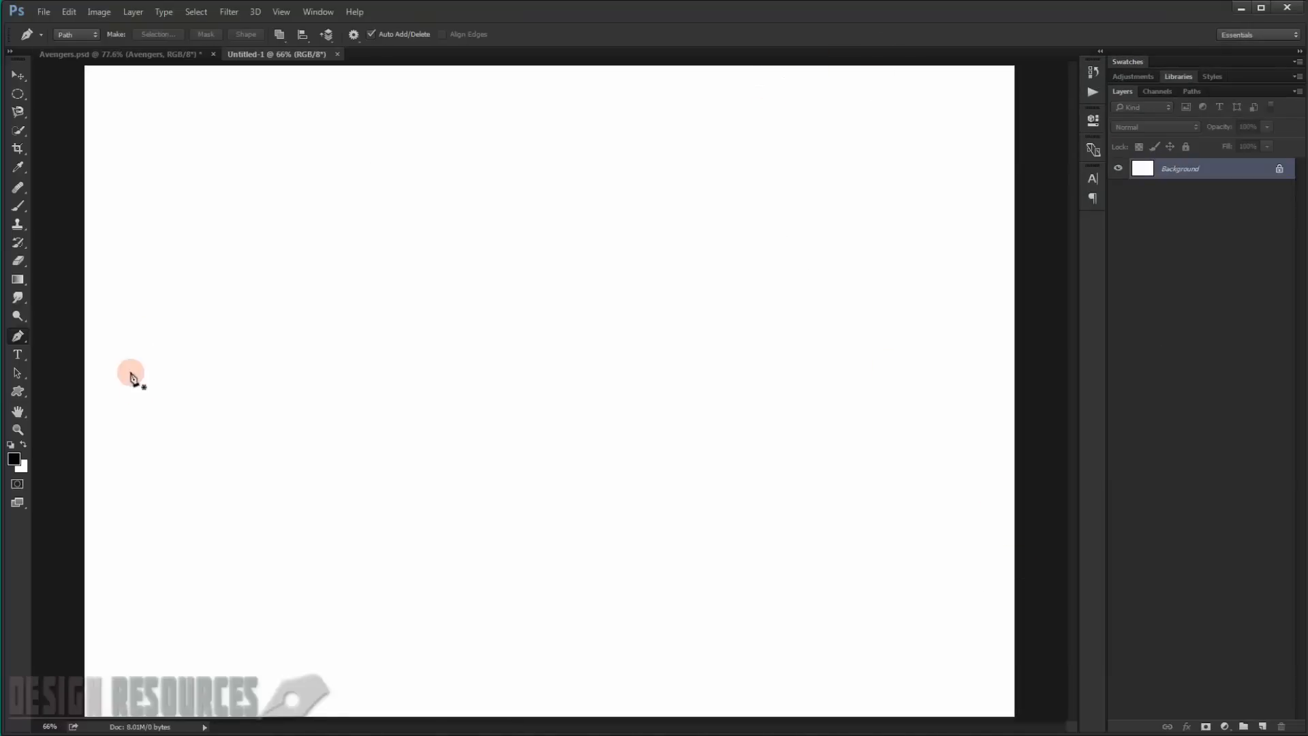
click(18, 355)
click(271, 357)
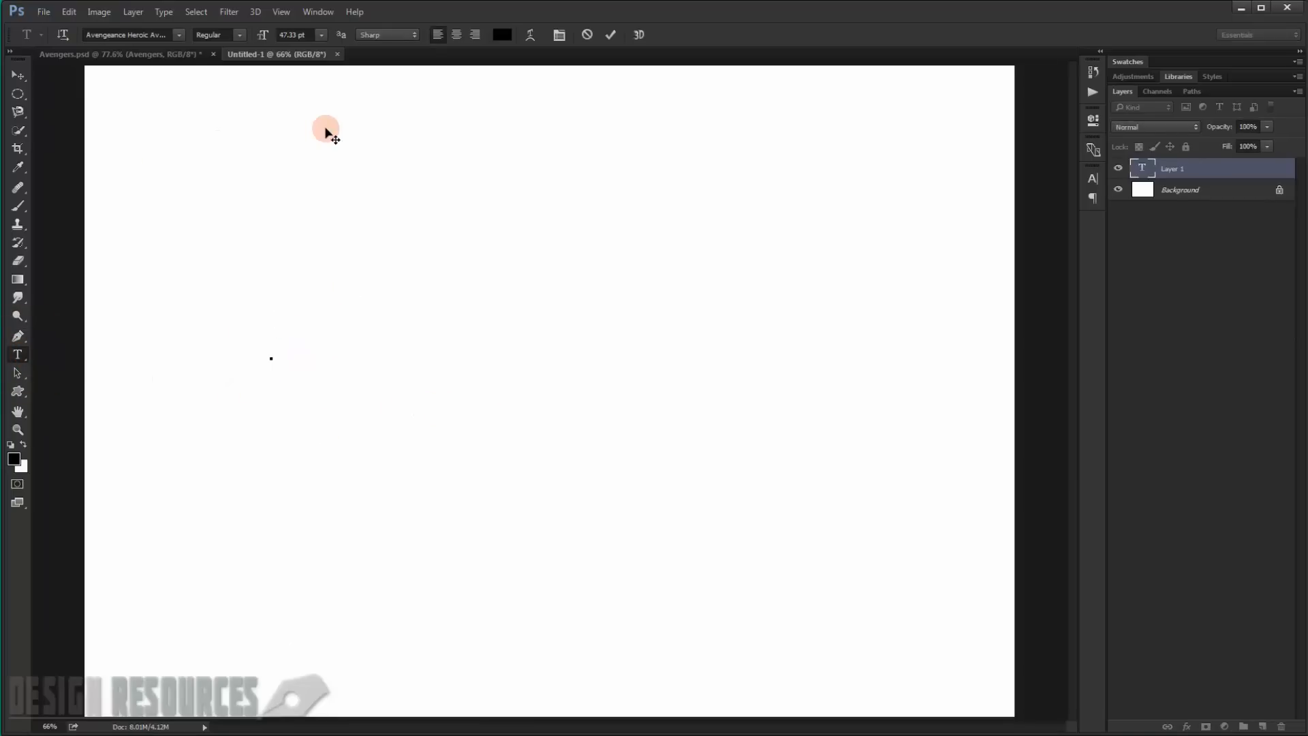
text(AVENGERS)
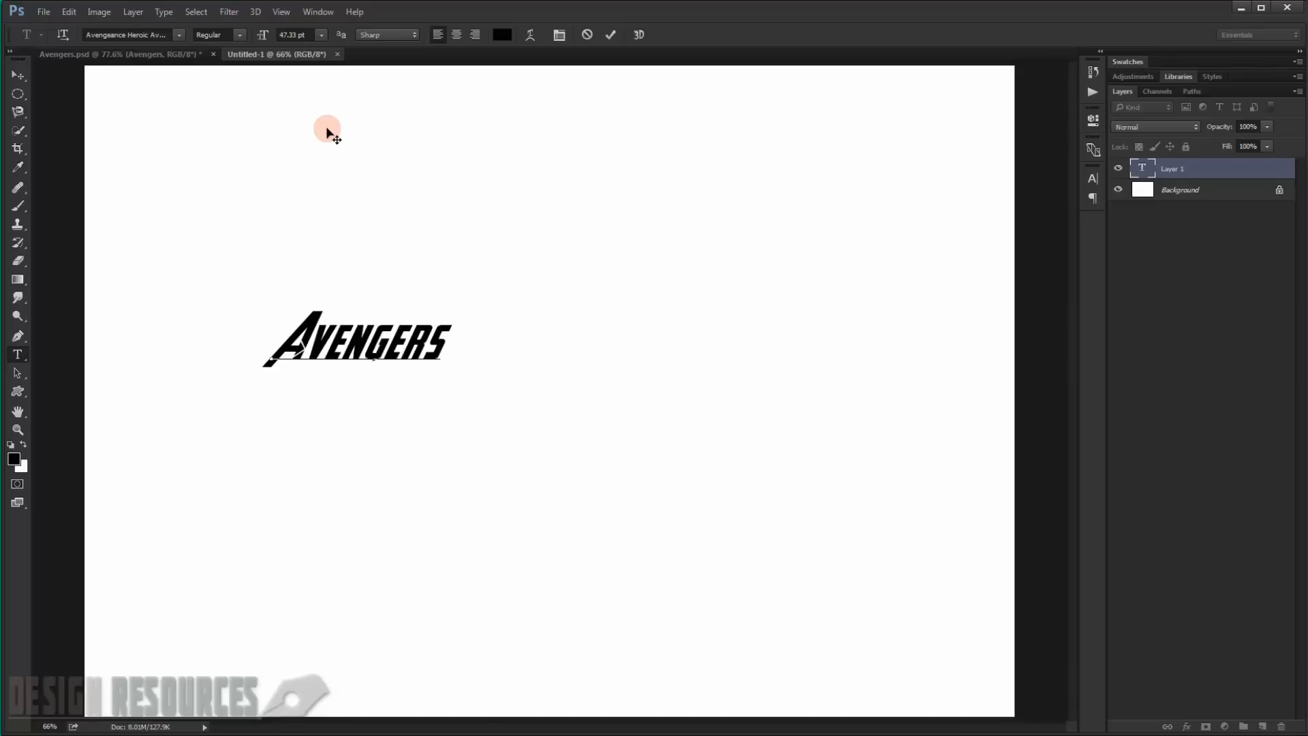
click(18, 75)
Step: Scale the Avengers text proportionally to about 463% and centre it horizontally in the upper part of the canvas
key(ctrl+t)
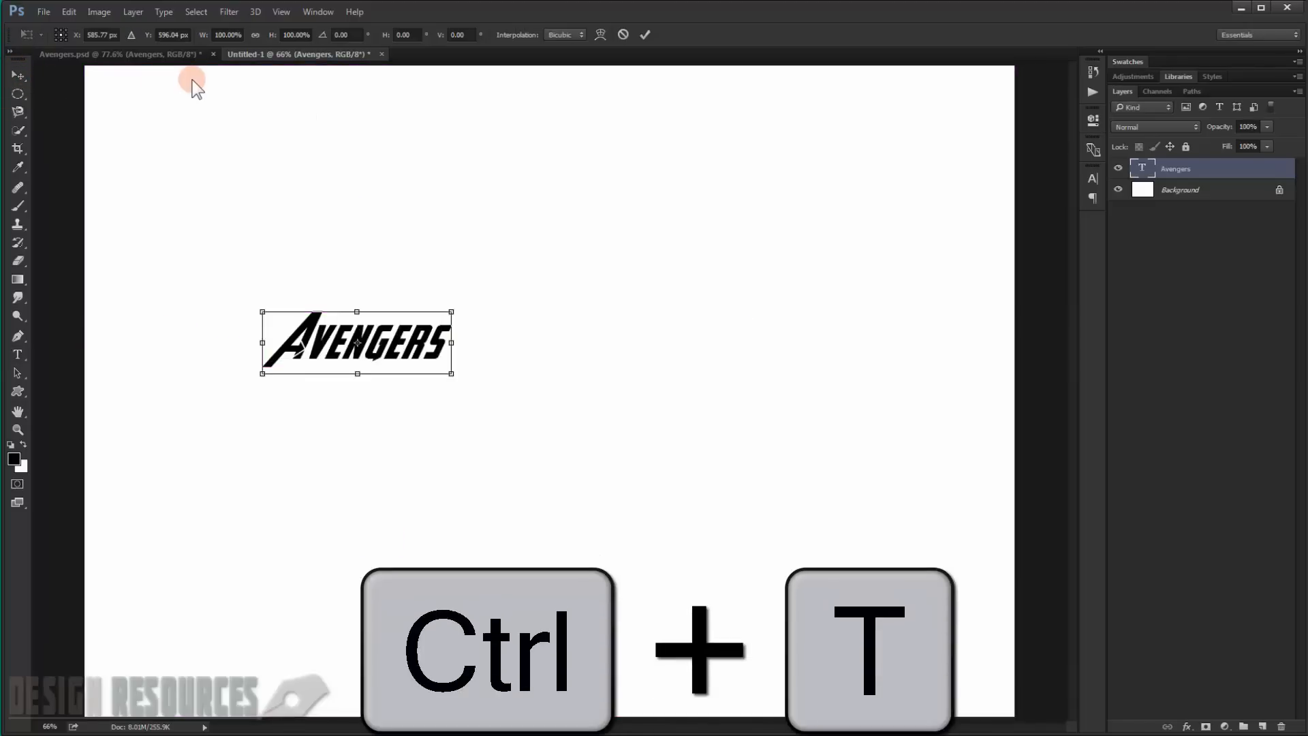
drag(455, 376, 808, 575)
drag(497, 365, 690, 364)
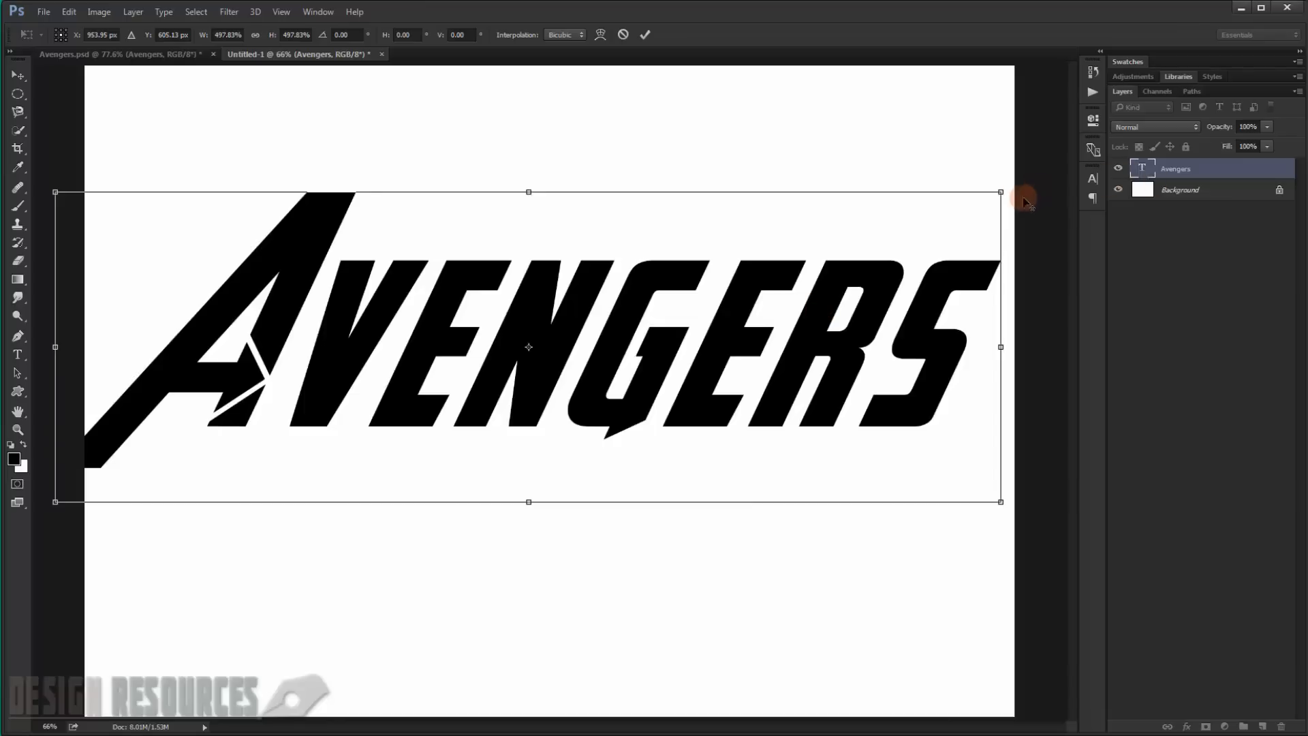
drag(1000, 192, 967, 215)
drag(628, 339, 641, 339)
drag(997, 197, 988, 201)
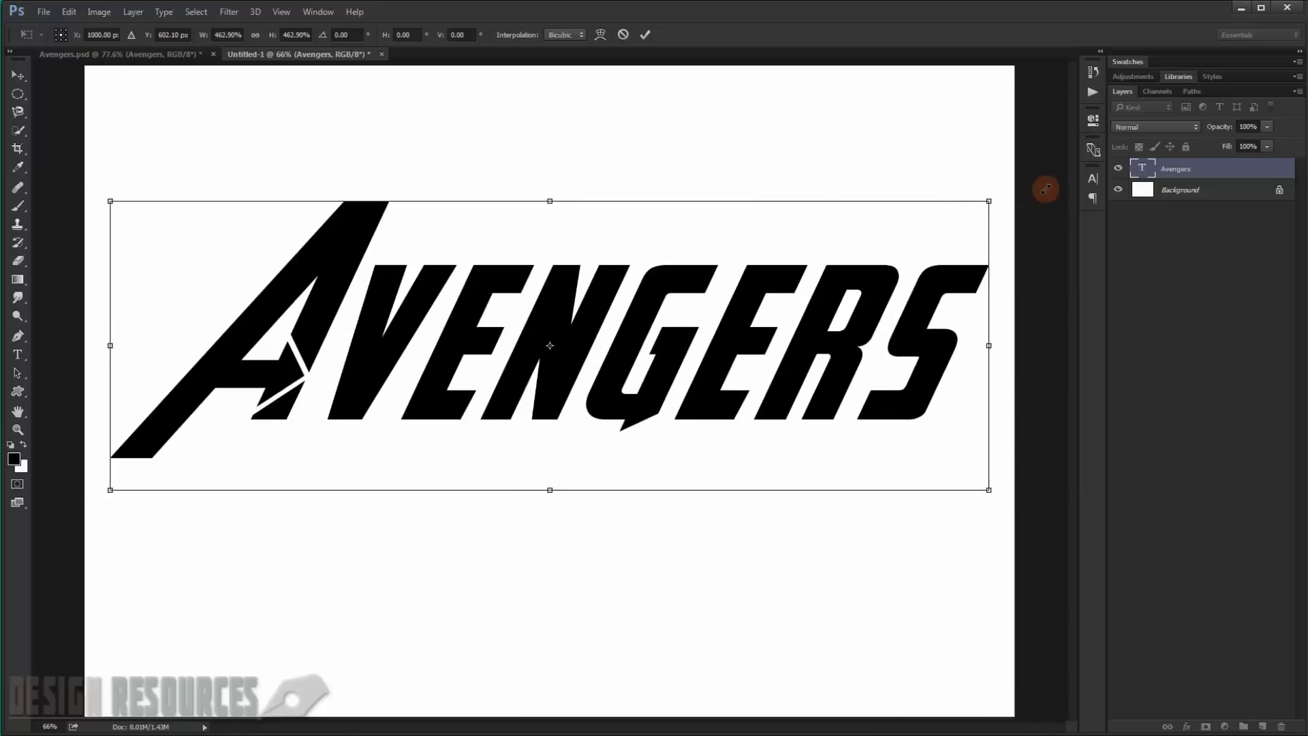
key(Return)
scroll(989, 279, down, 1)
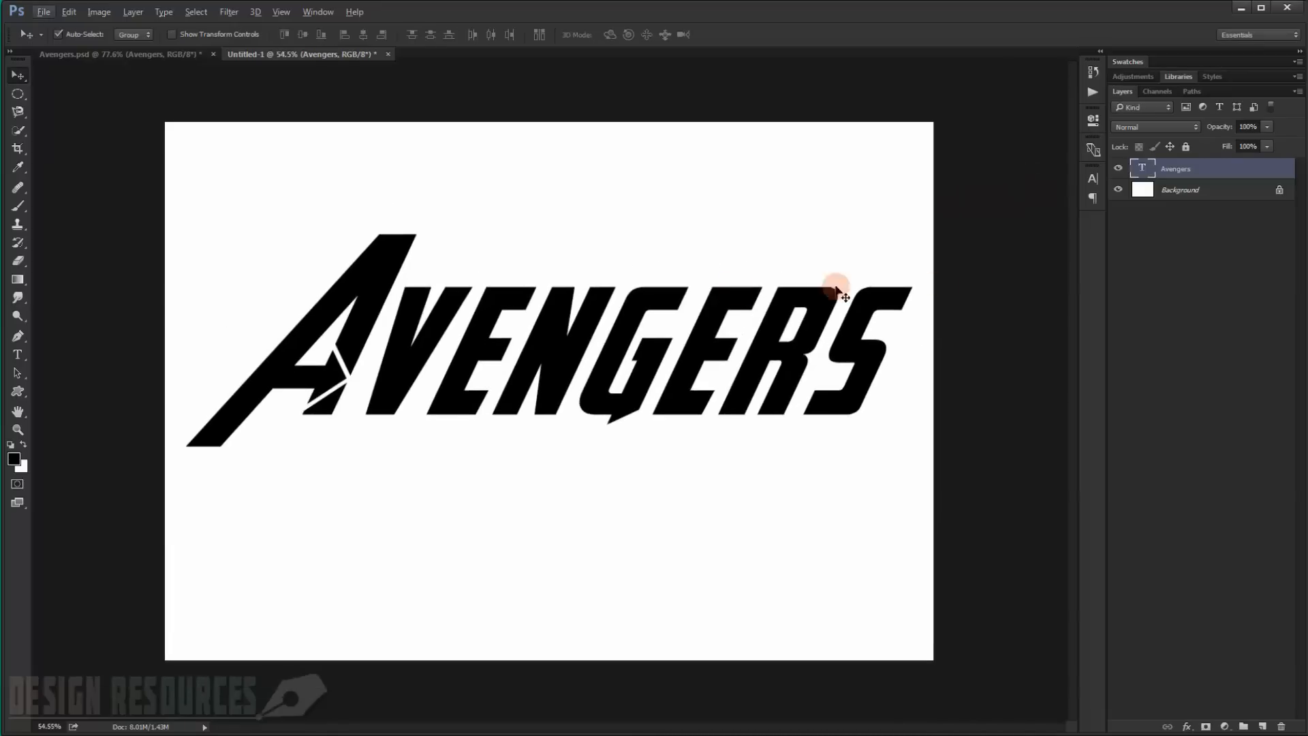
Step: On a new layer, draw a circular selection around the letter A, like in Avengers.psd, and fill it with black
click(173, 56)
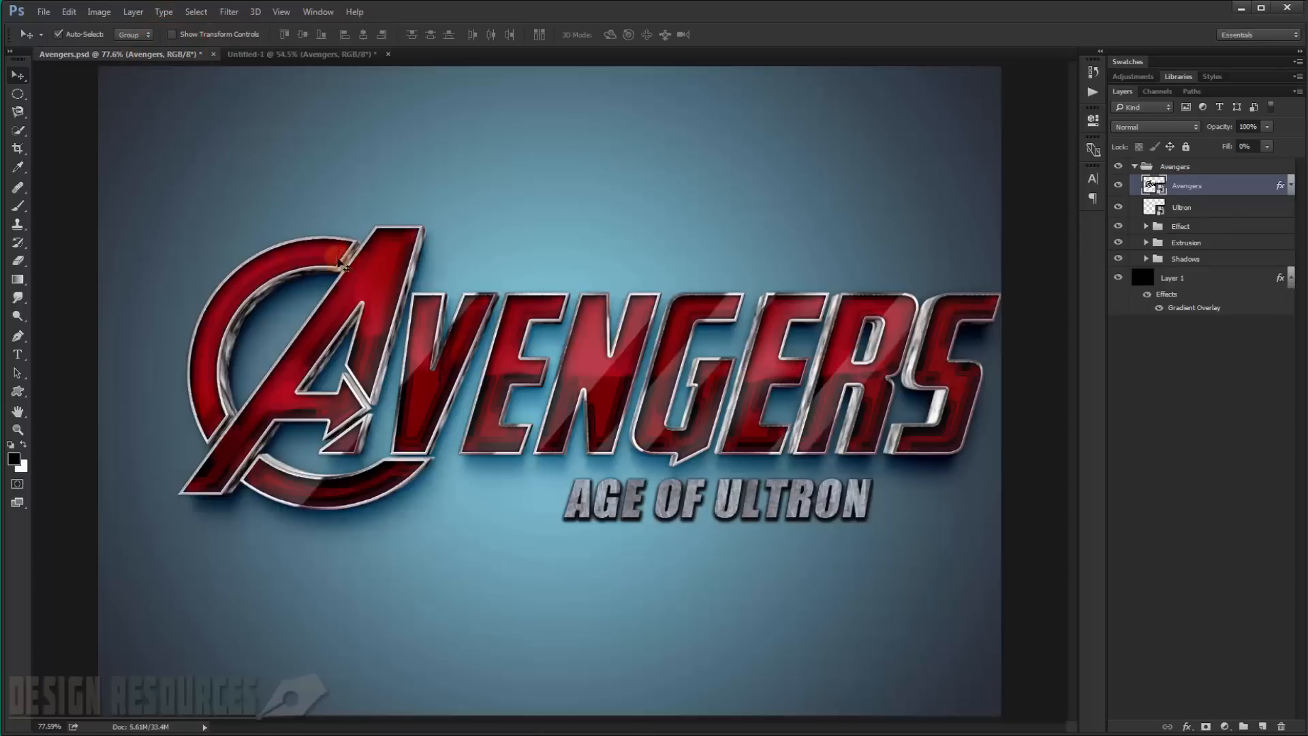
click(320, 54)
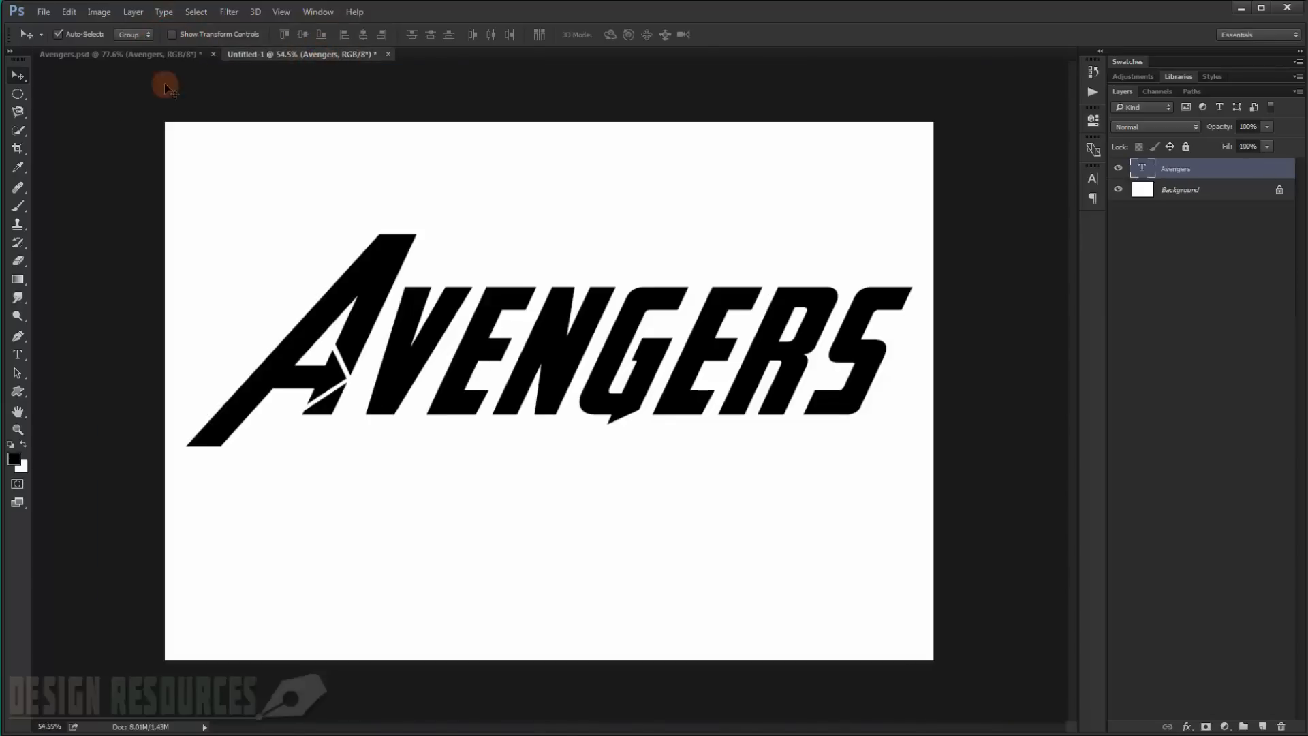
drag(19, 91, 67, 104)
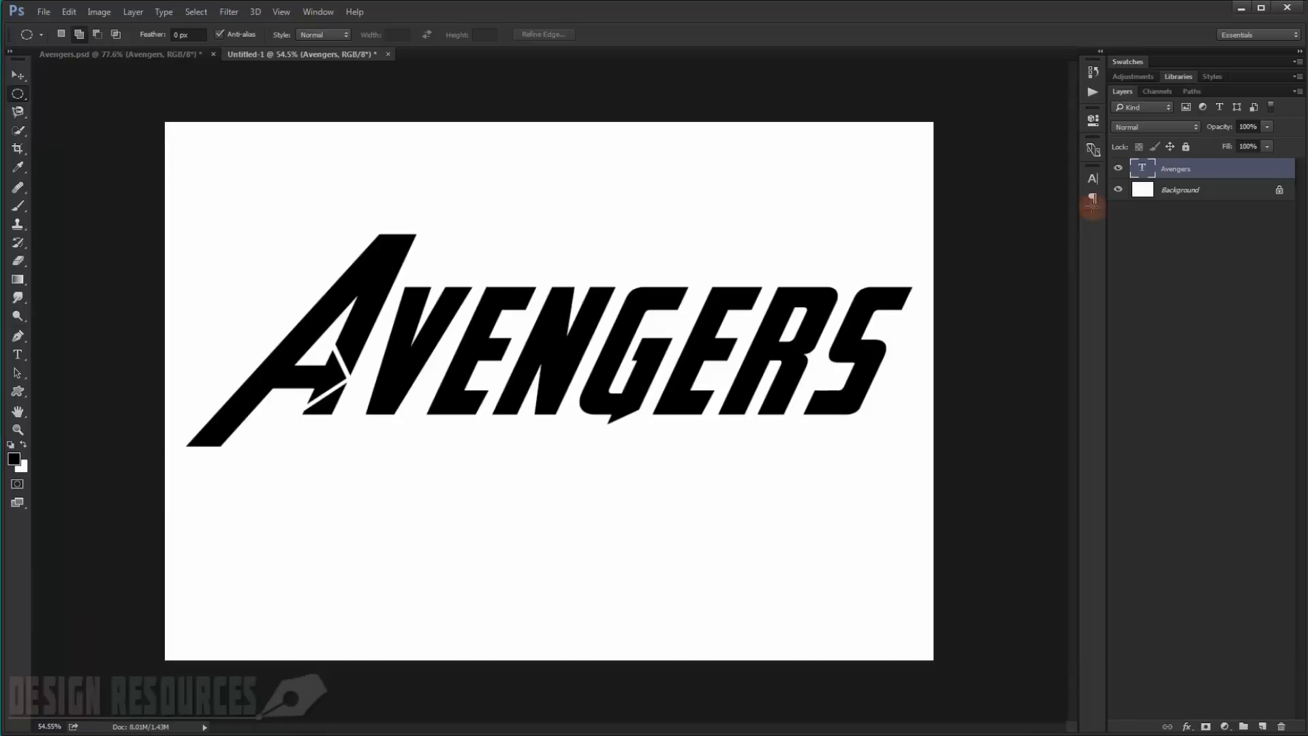
click(1263, 726)
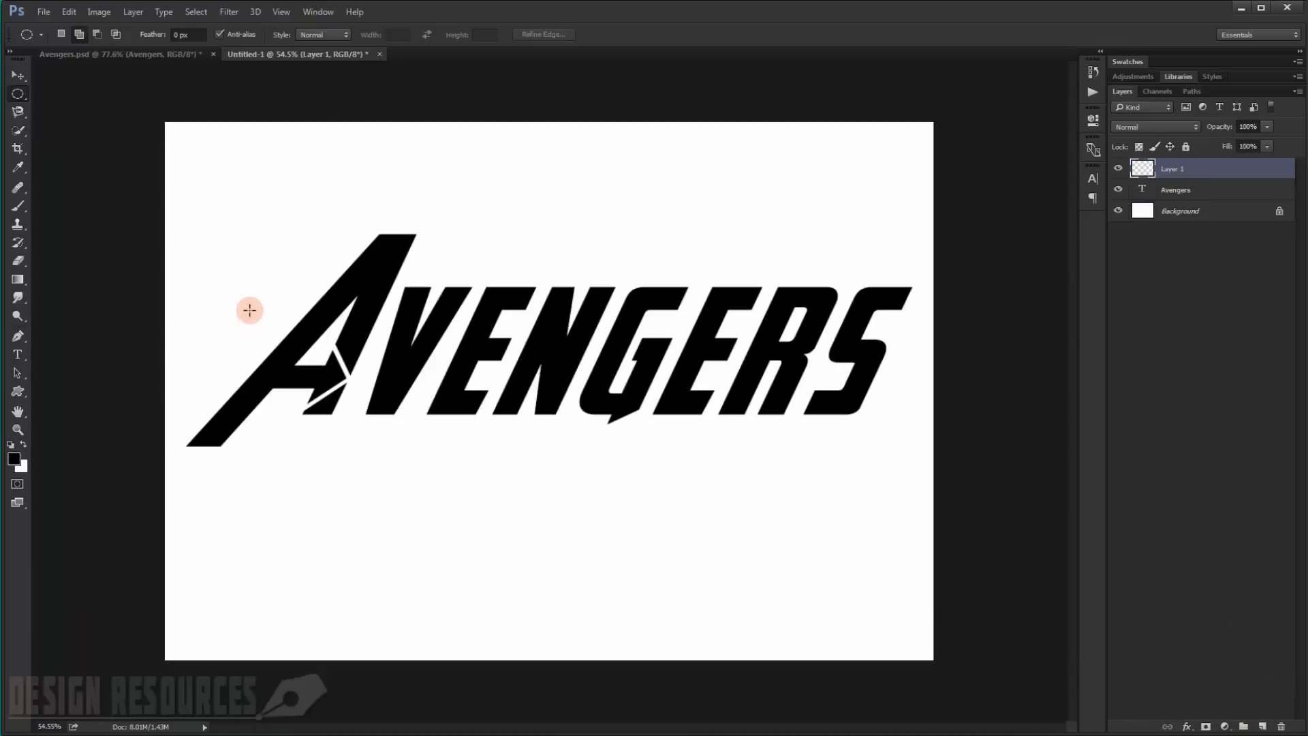
drag(248, 289, 417, 455)
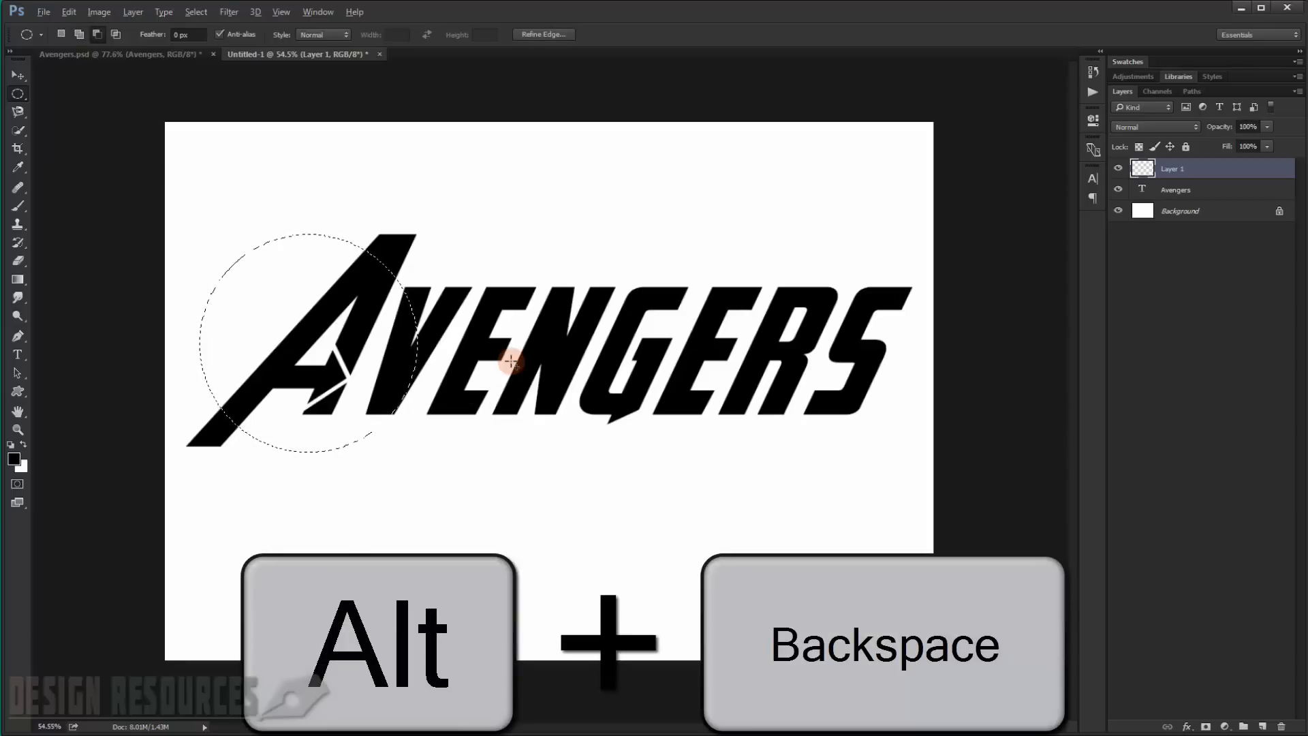
key(alt+BackSpace)
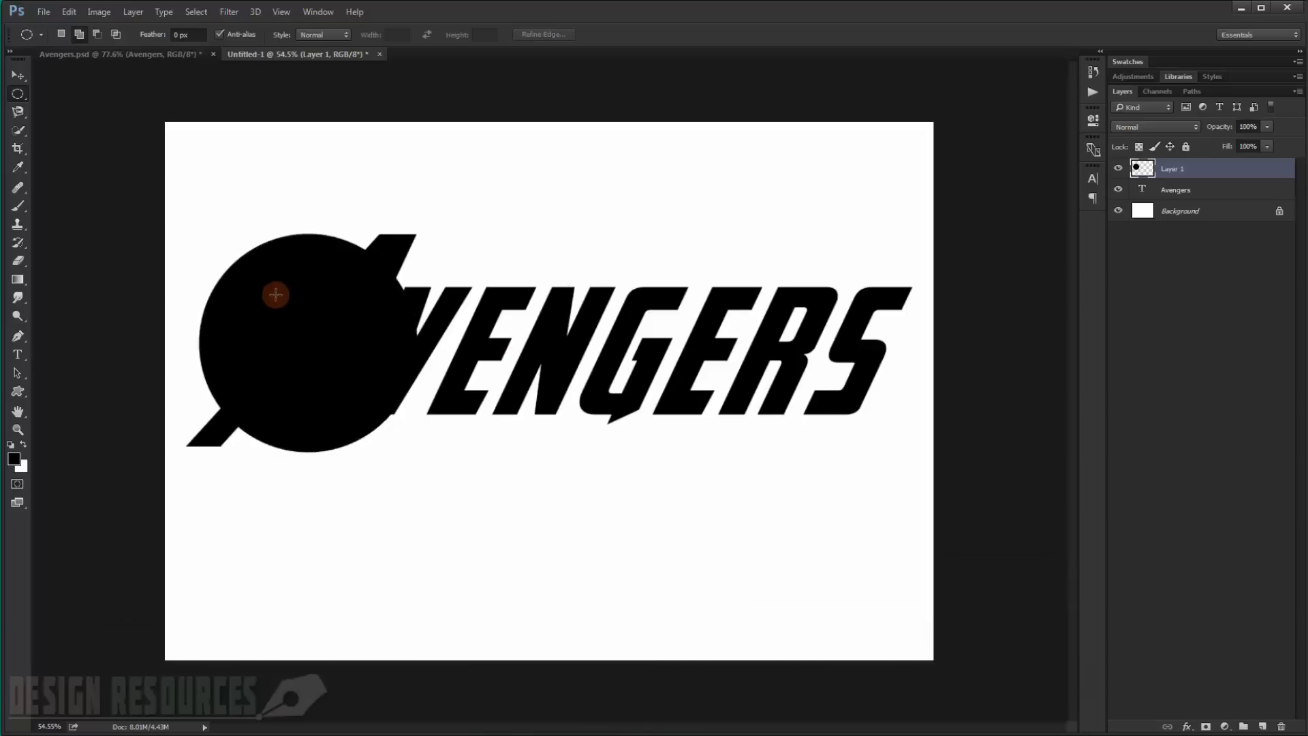
Step: Cut a concentric circle about 2.95 in across out of the black disc to leave a ring, and deselect
drag(317, 350, 353, 390)
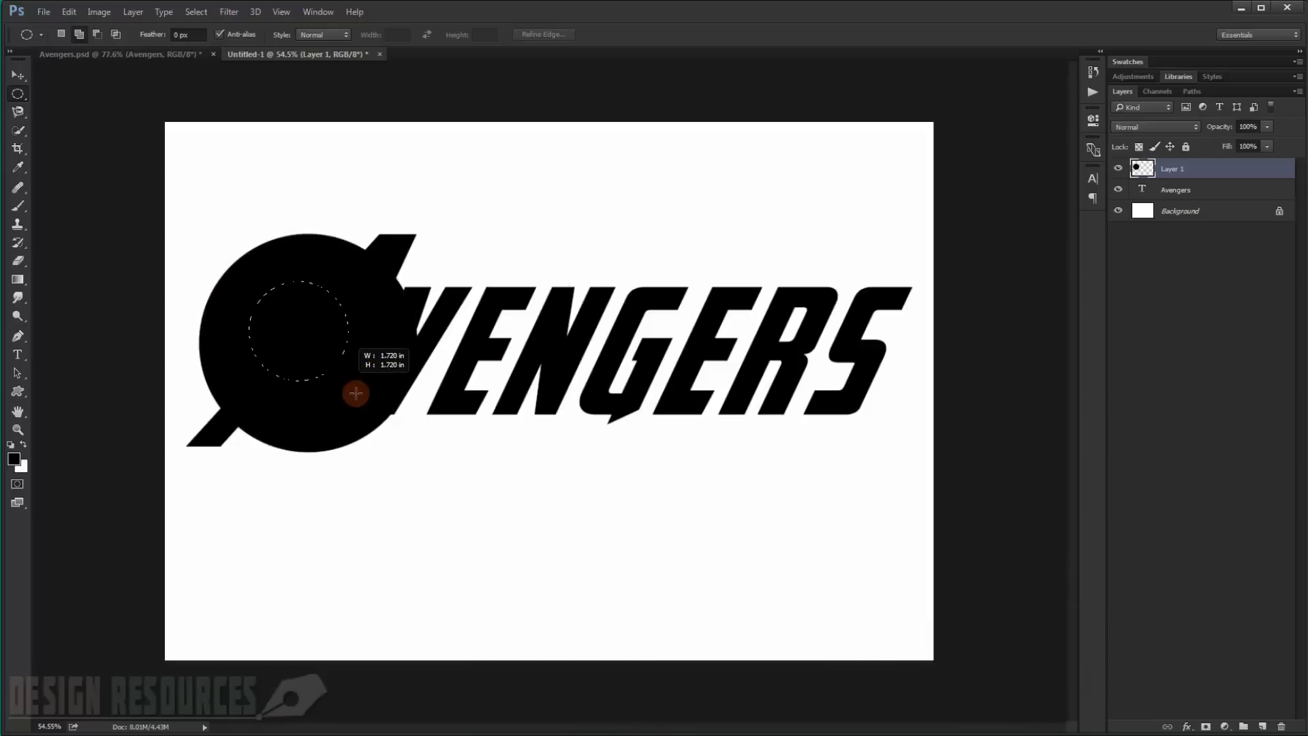
drag(400, 437, 392, 431)
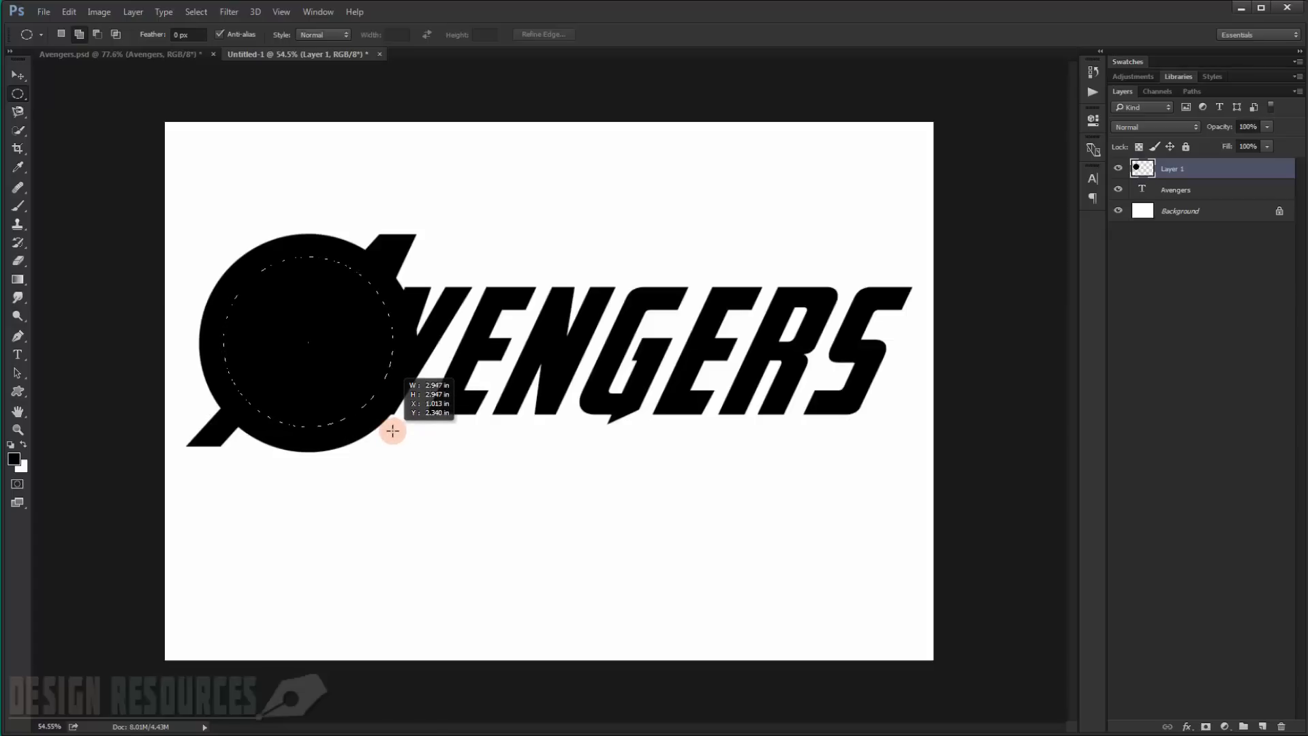
drag(392, 430, 393, 431)
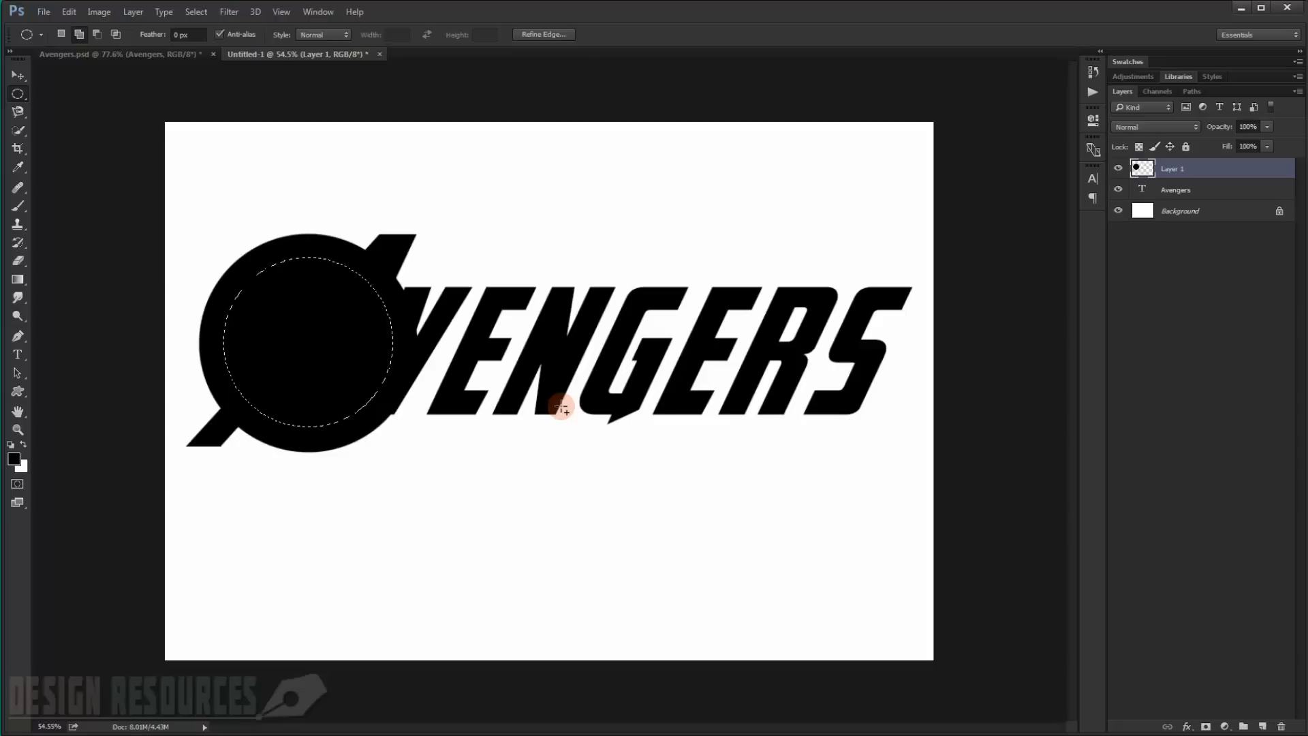
key(Delete)
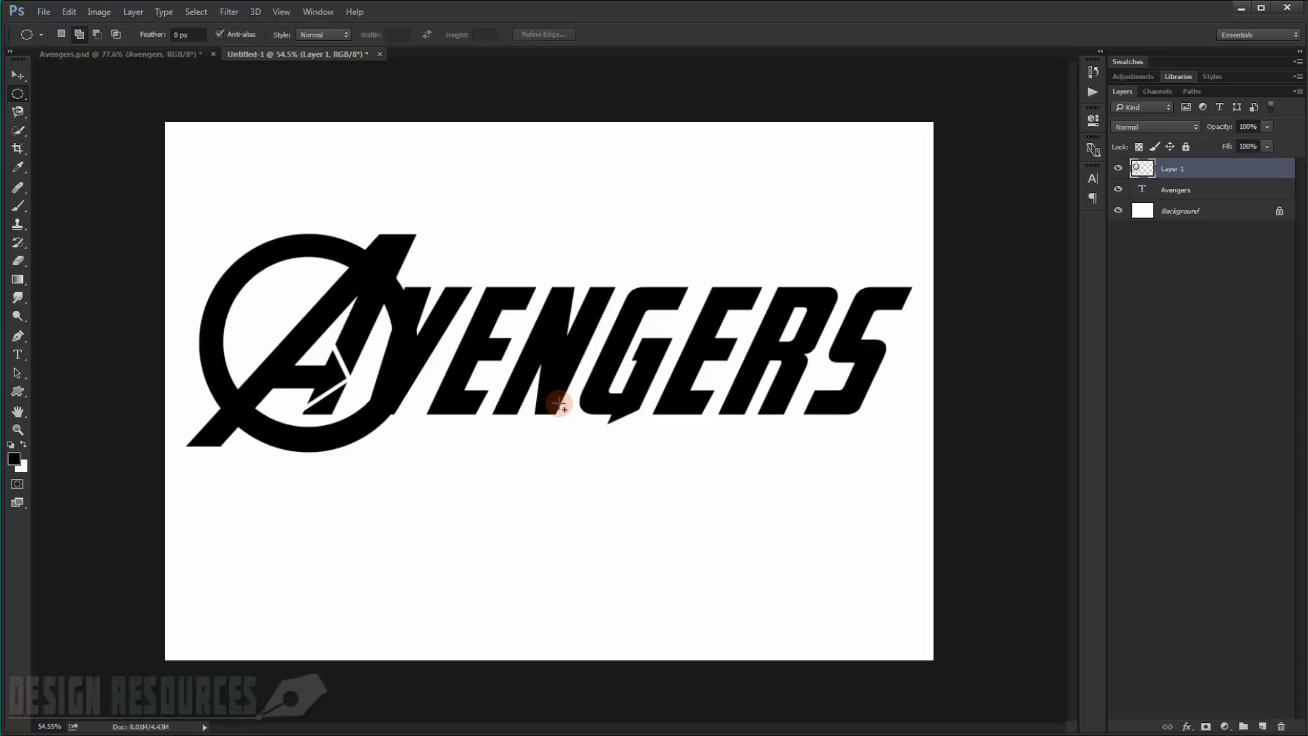
Step: Draw a Pen path parallel to the A's long slanted outer edge, around its foot and up to the ring's inner edge, leaving a narrow gap
scroll(334, 334, up, 5)
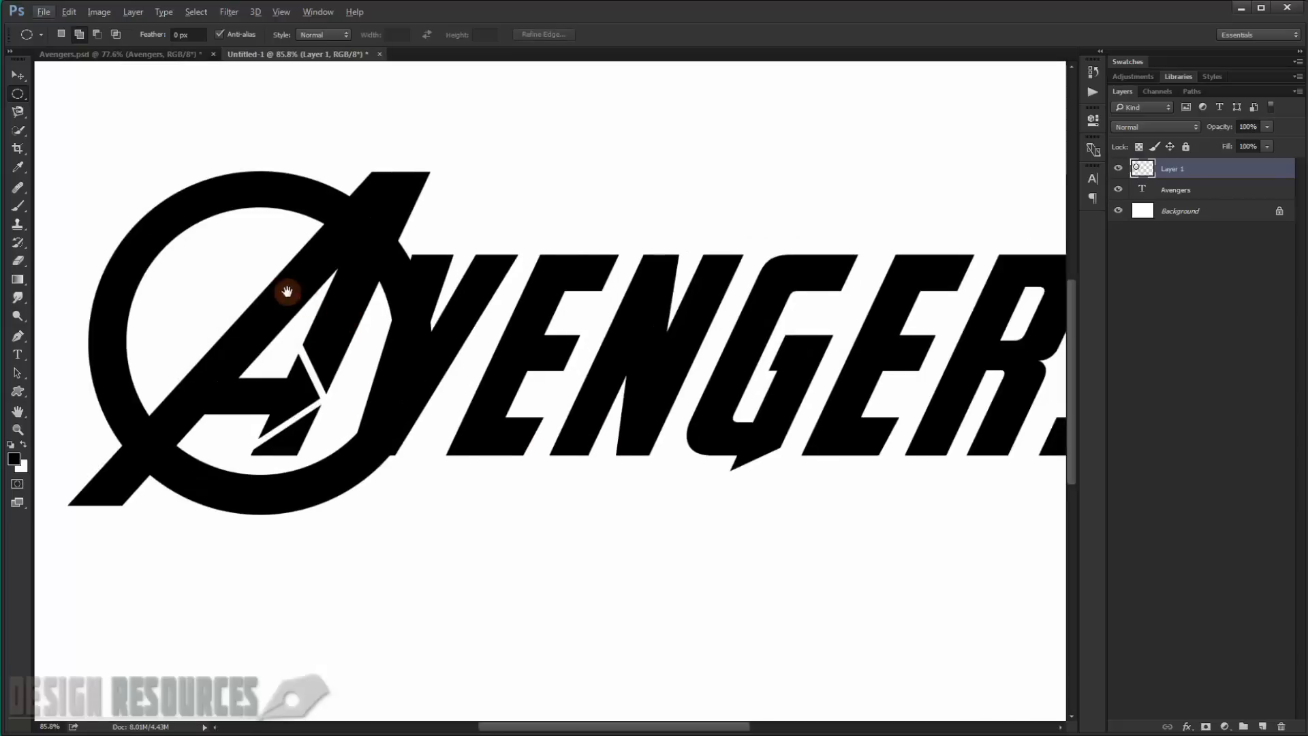
drag(284, 292, 395, 296)
scroll(222, 429, up, 2)
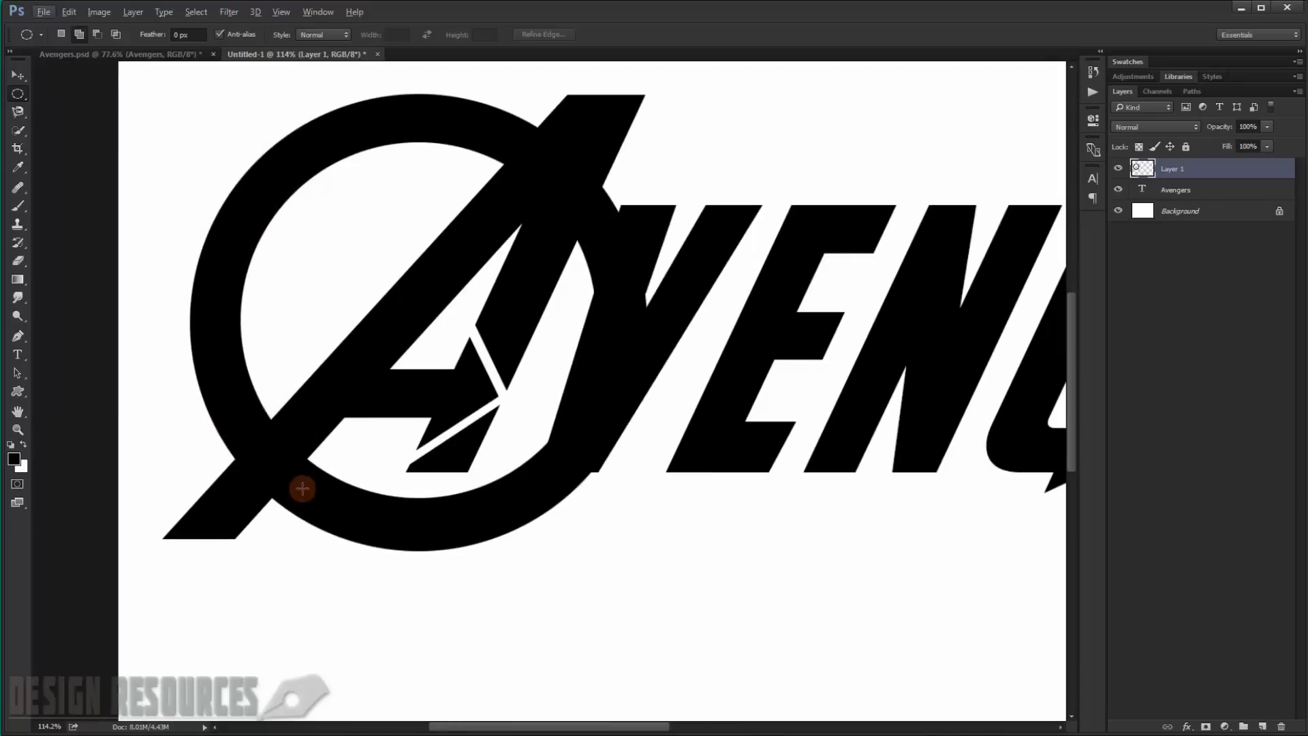
drag(15, 334, 105, 334)
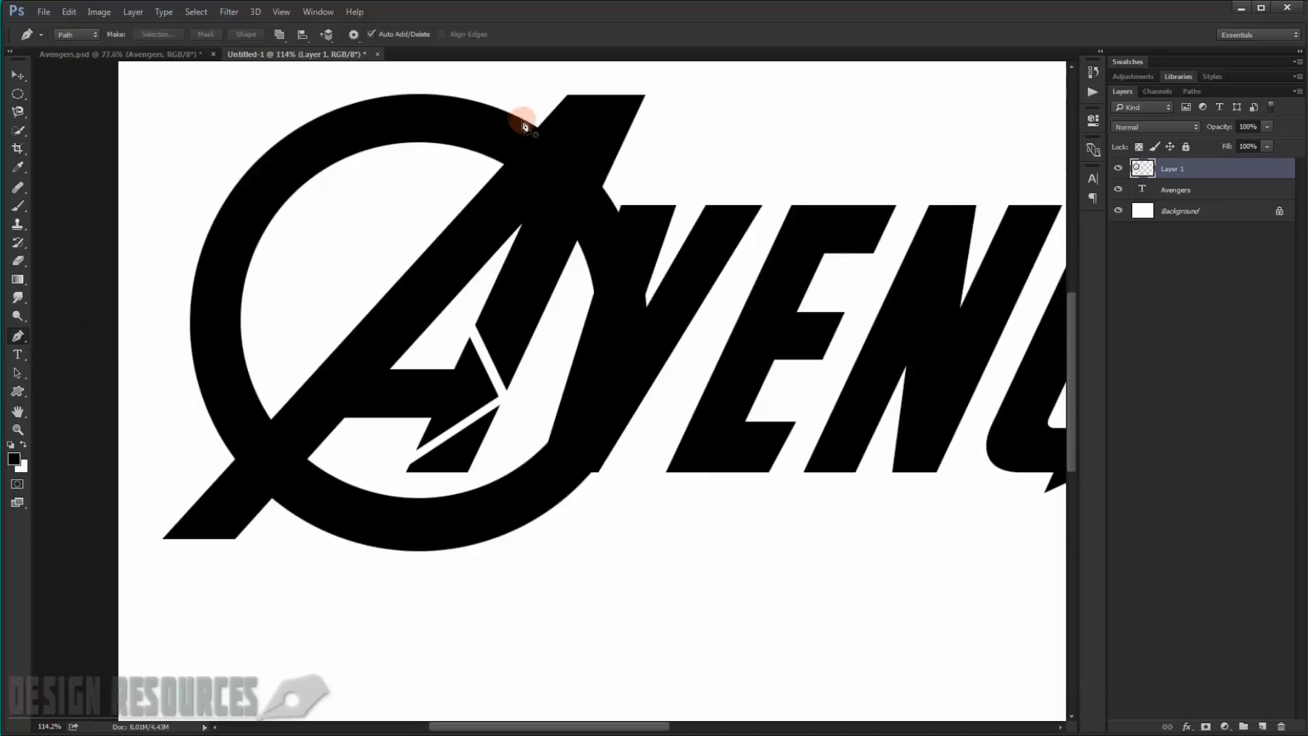
click(533, 106)
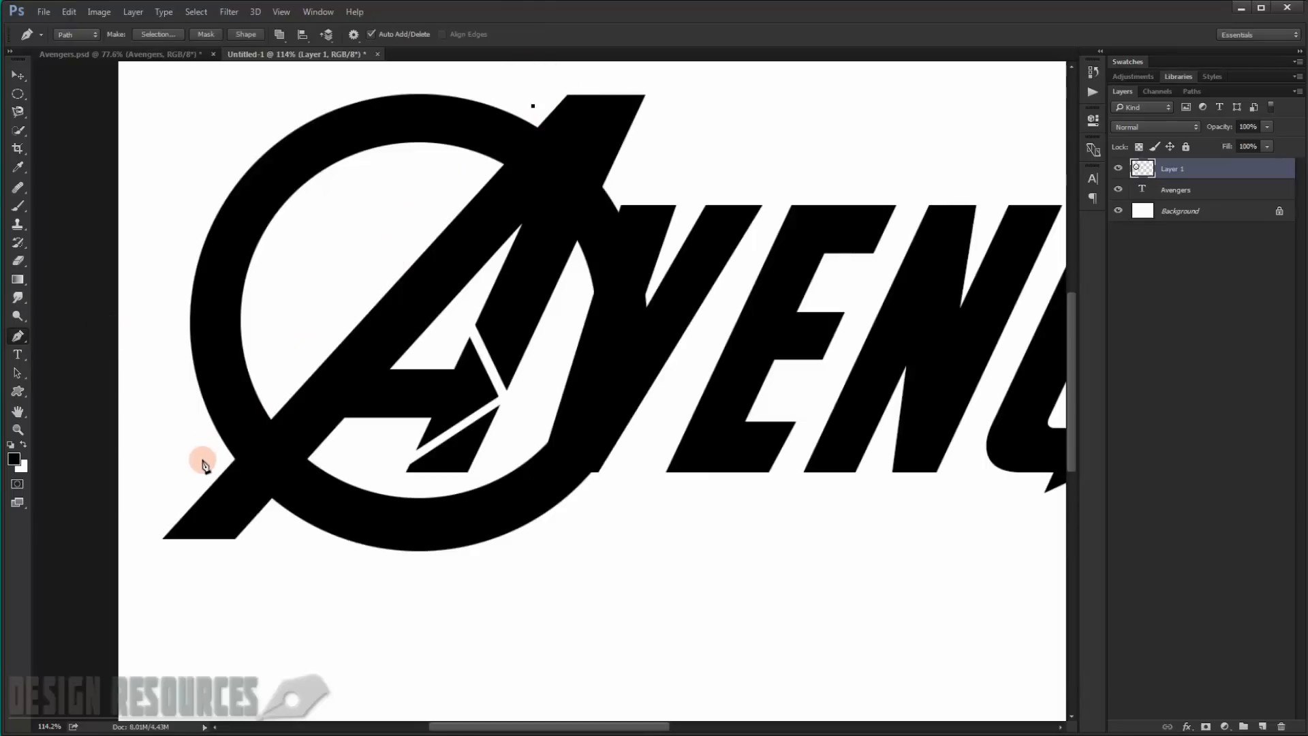
click(133, 534)
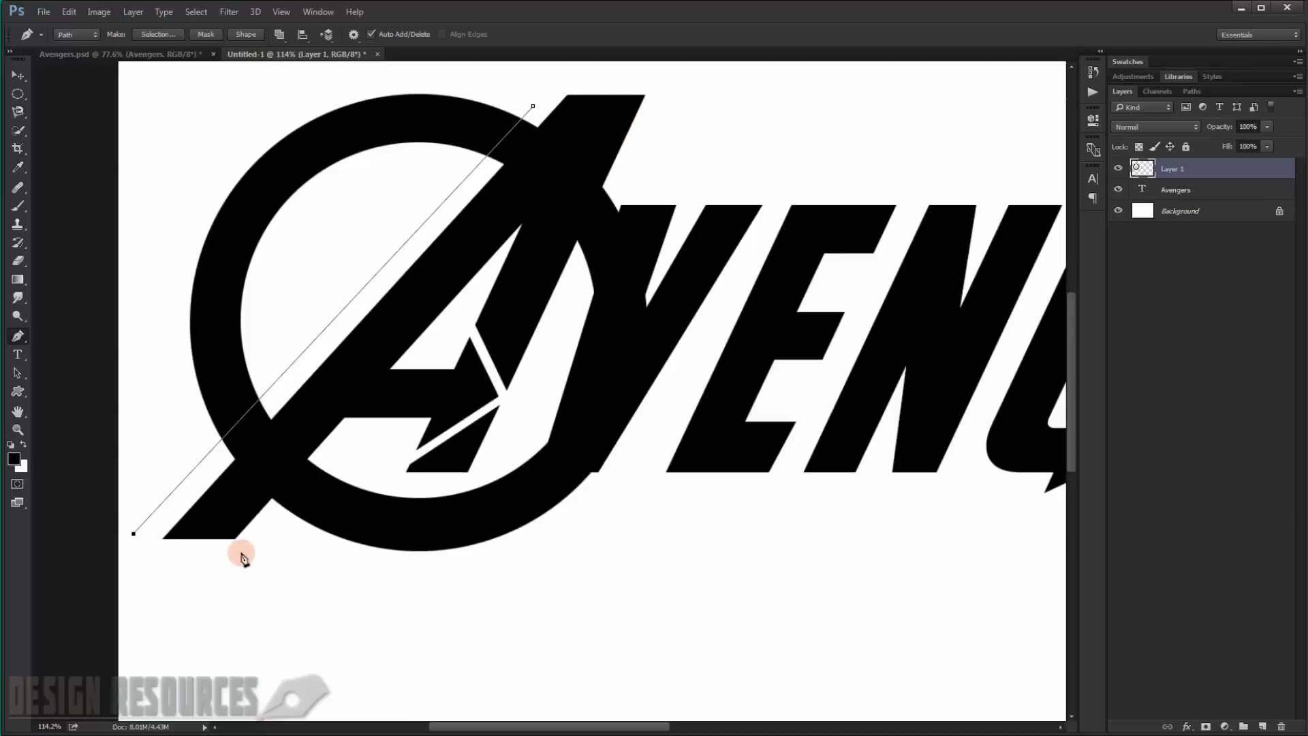
click(268, 542)
drag(304, 479, 317, 472)
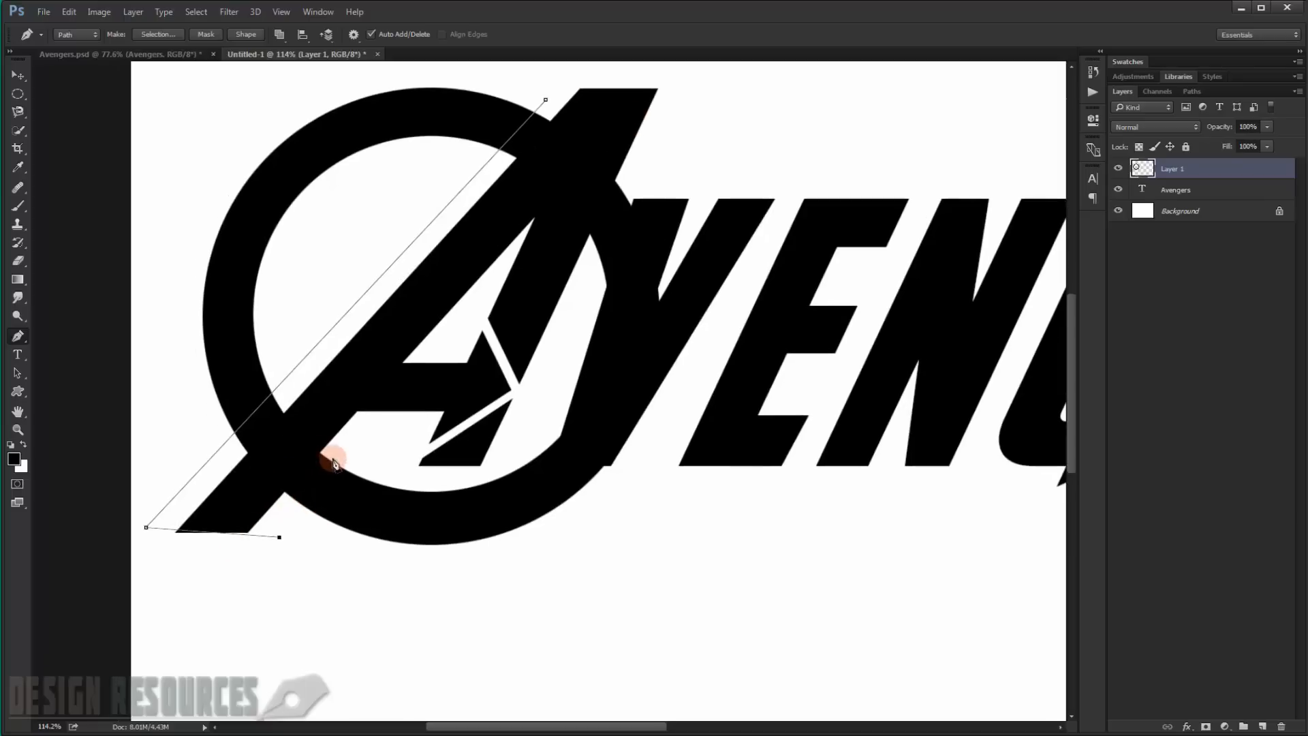
key(ctrl+z)
click(266, 526)
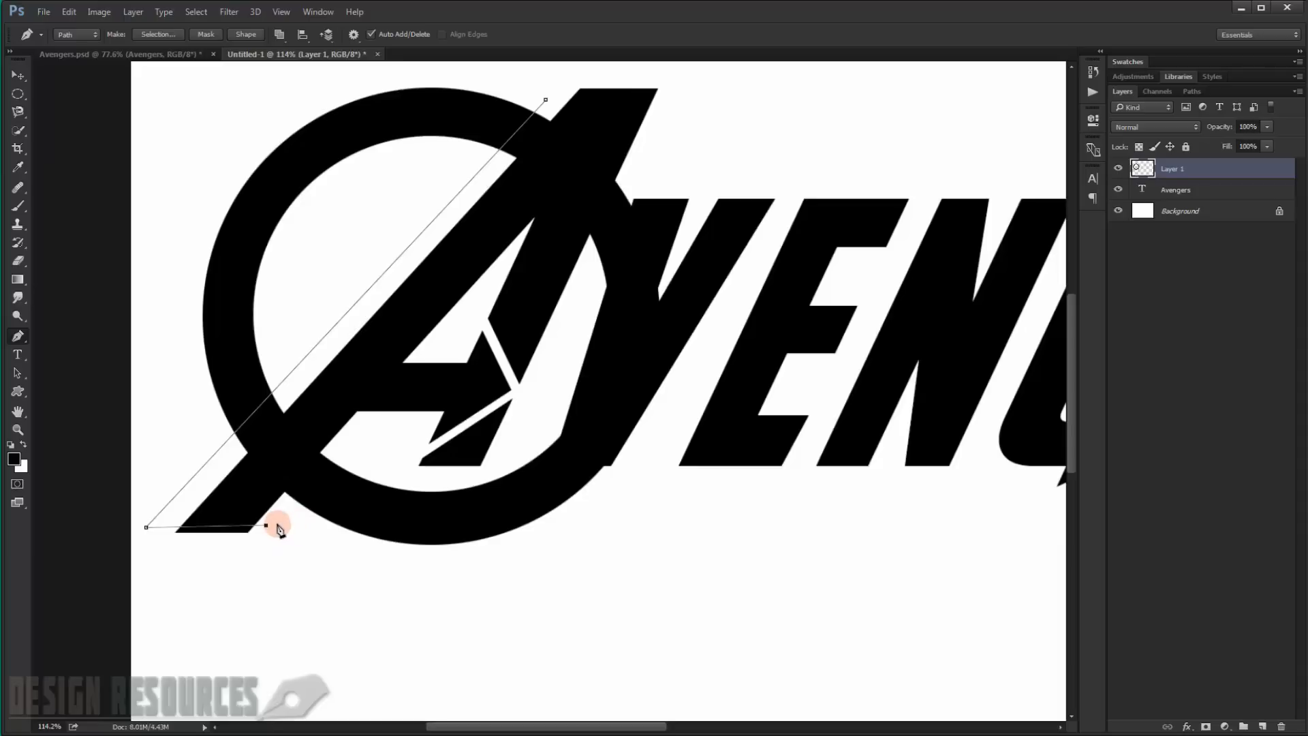
click(273, 526)
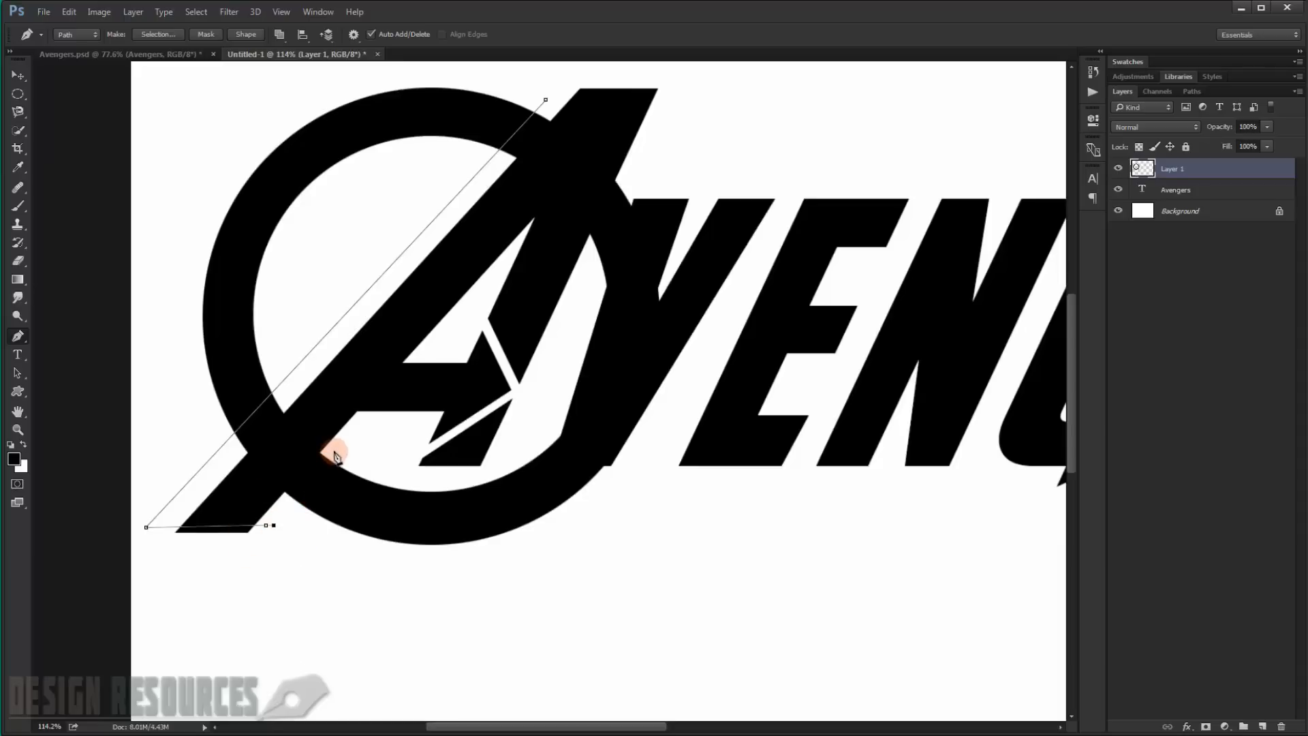
click(337, 451)
click(340, 450)
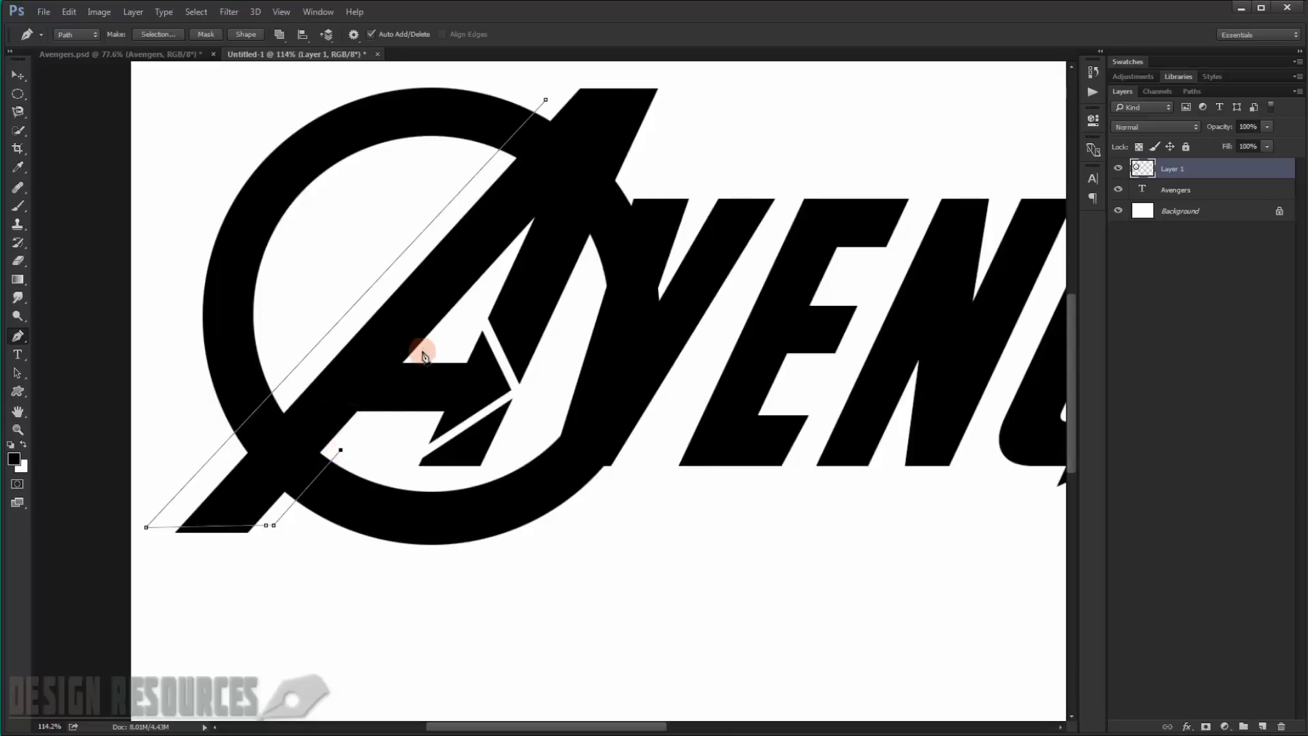
Step: Close the path across the V and above the A, convert it to a selection, delete the enclosed ring portion and deselect
click(549, 418)
drag(665, 411, 675, 399)
drag(722, 238, 718, 223)
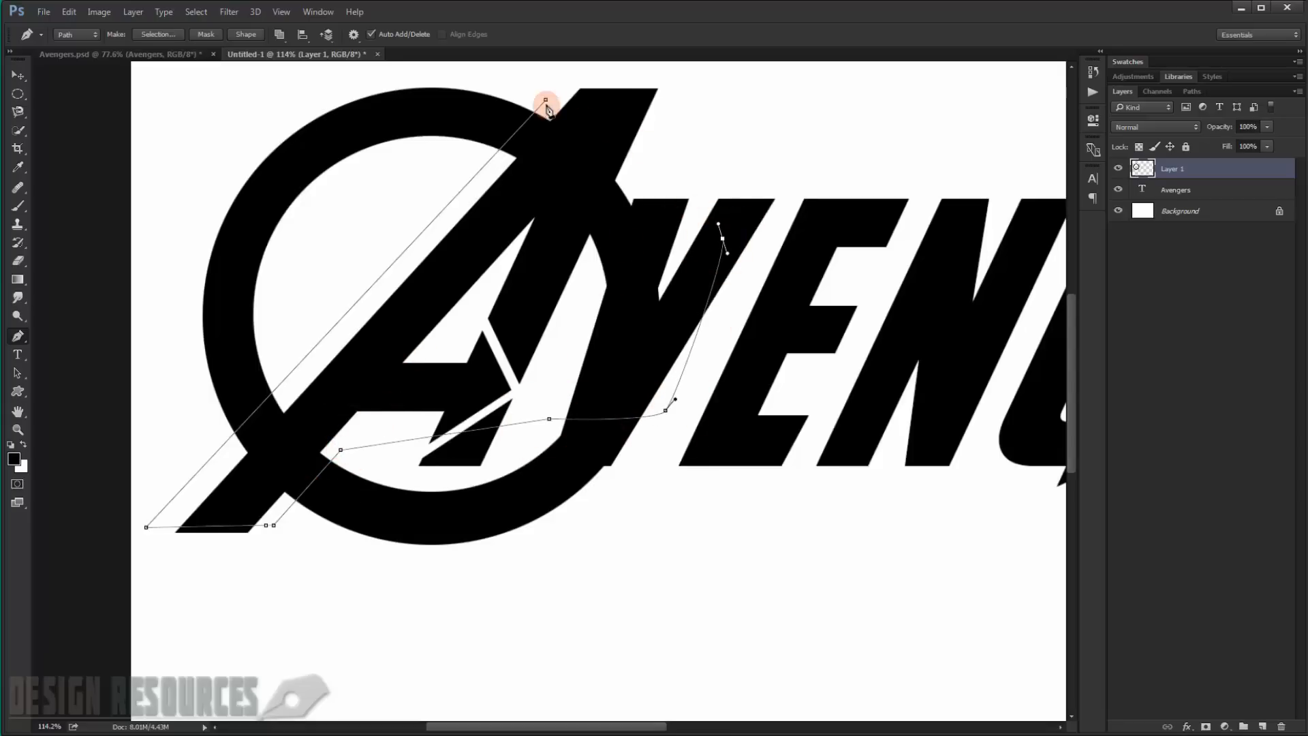
click(546, 101)
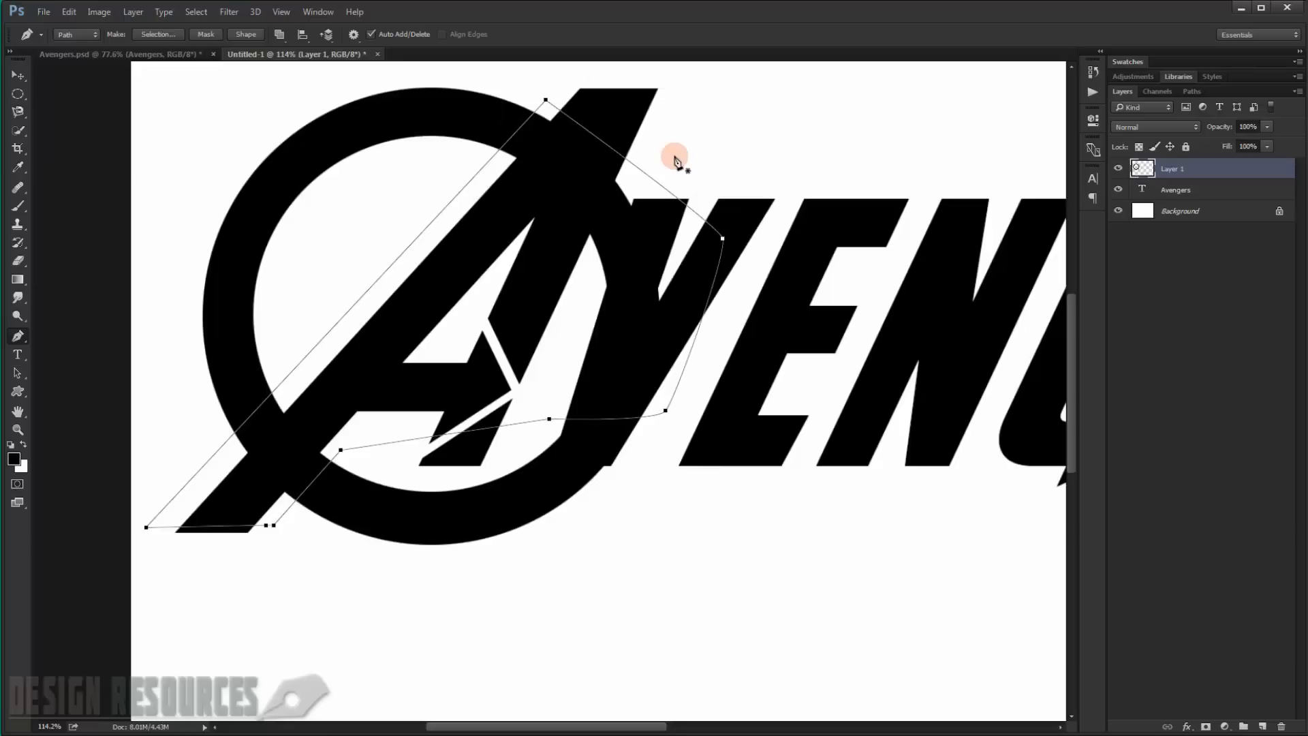
key(ctrl+Return)
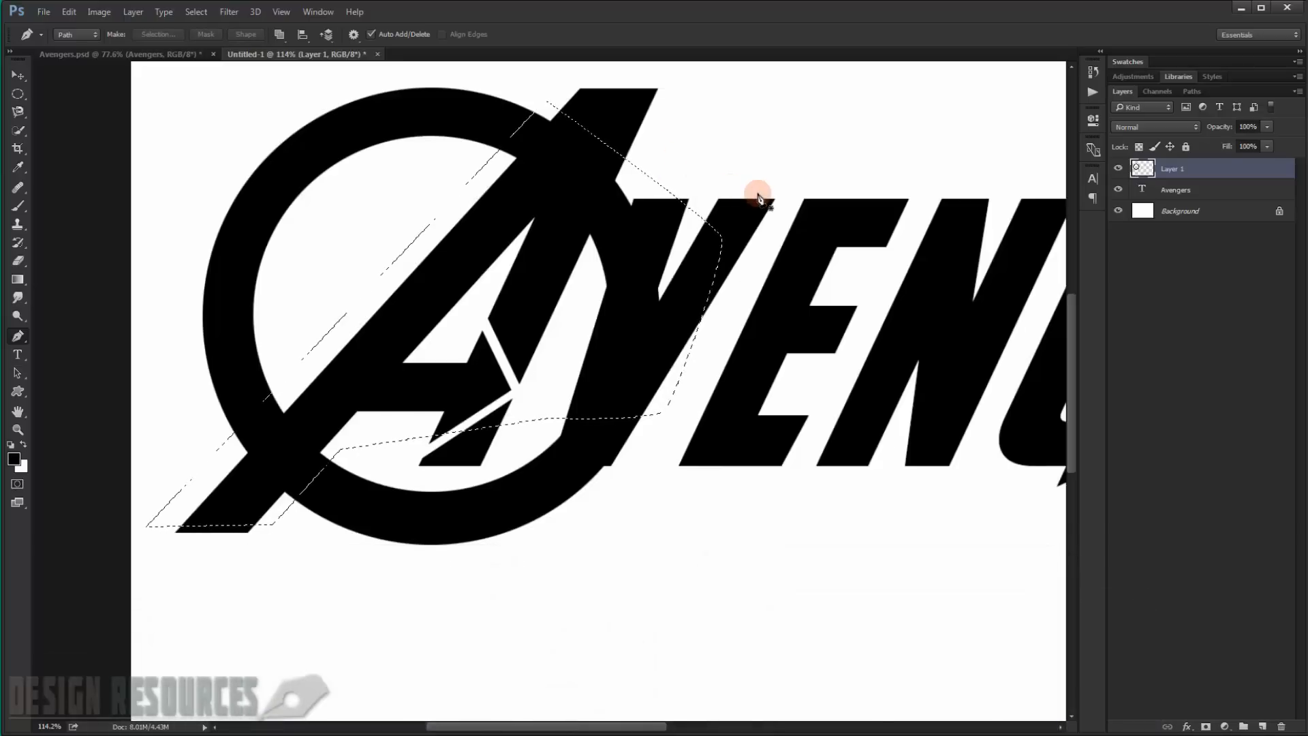
key(Delete)
key(ctrl+d)
scroll(585, 300, down, 3)
scroll(597, 437, up, 4)
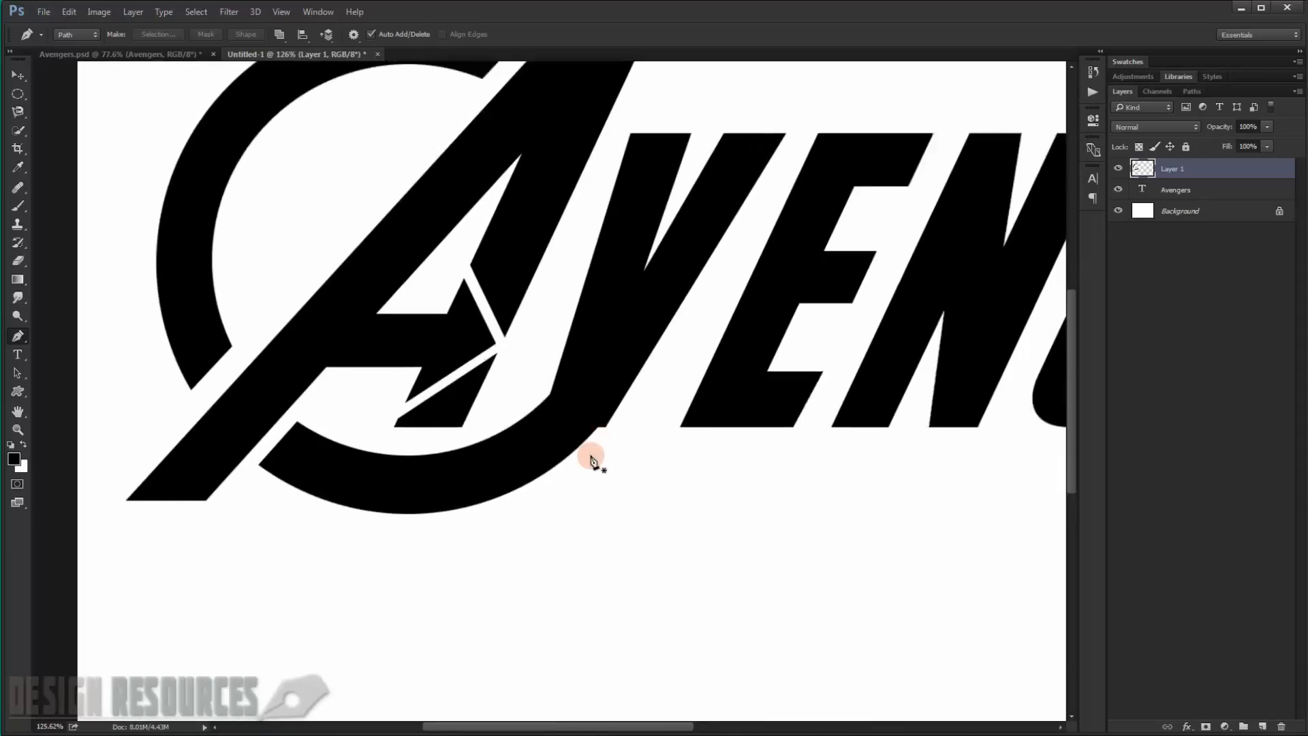
Step: Start a Pen path just below the V's foot, running across the ring and up the gap beside the A
scroll(590, 458, up, 3)
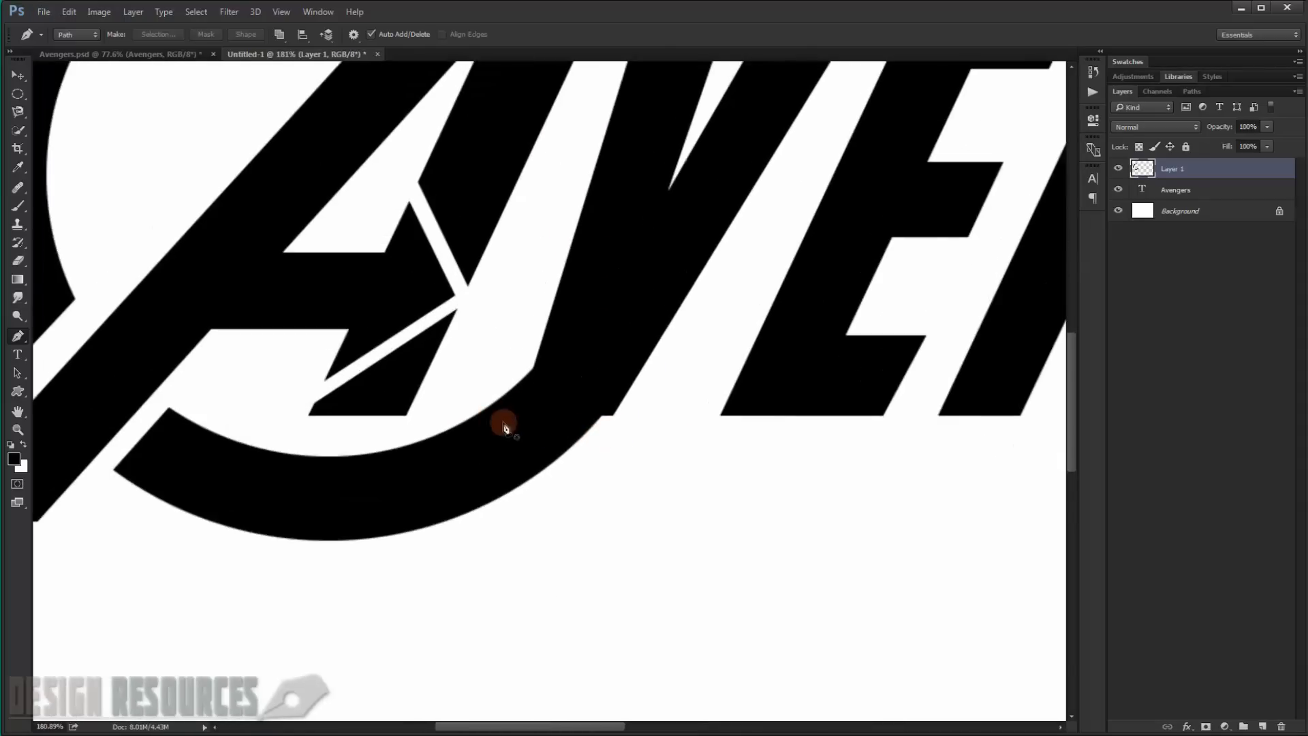
click(622, 431)
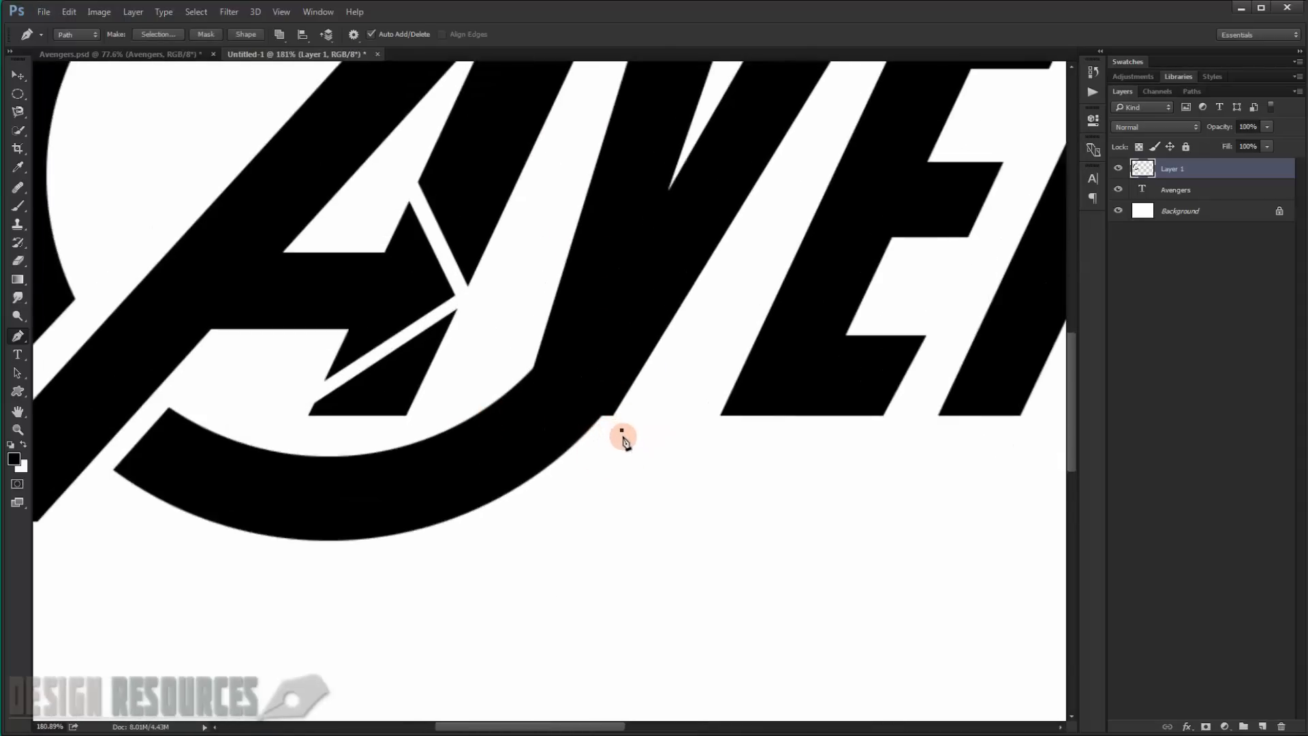
click(626, 432)
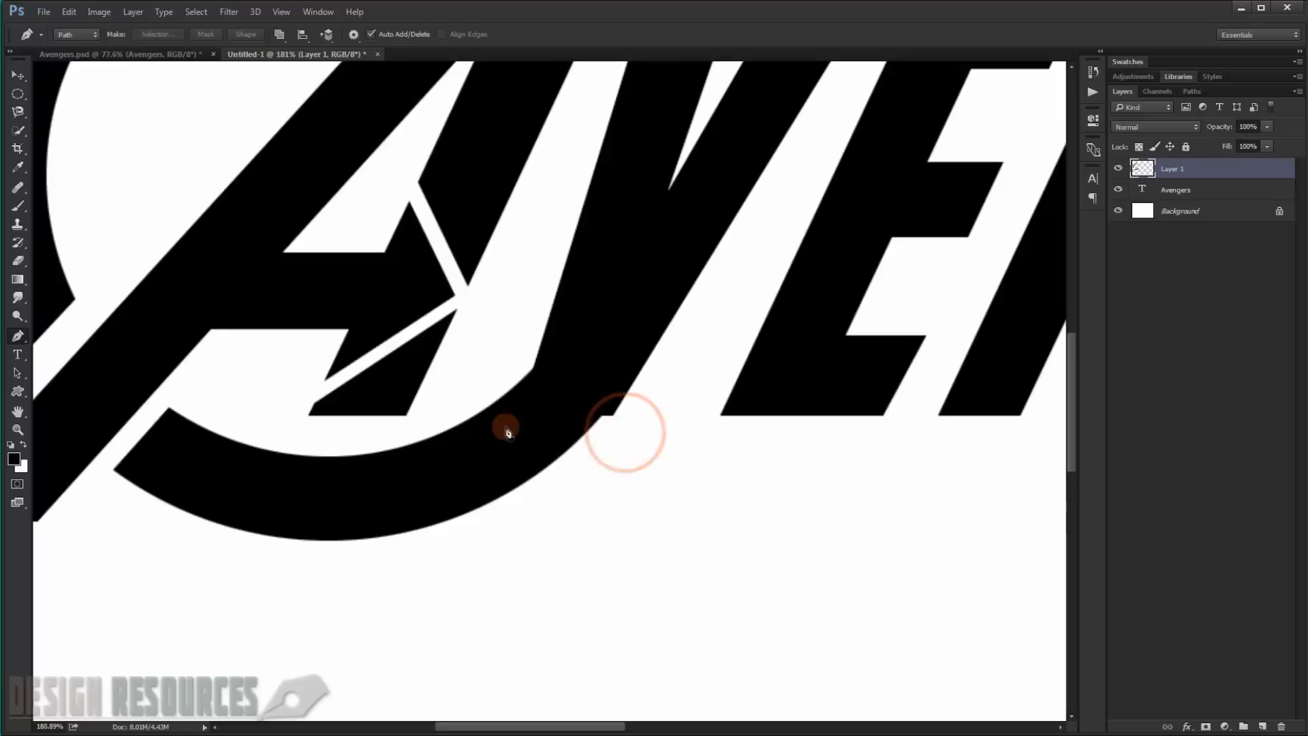
click(432, 431)
click(488, 297)
drag(650, 274, 655, 291)
click(742, 431)
click(631, 565)
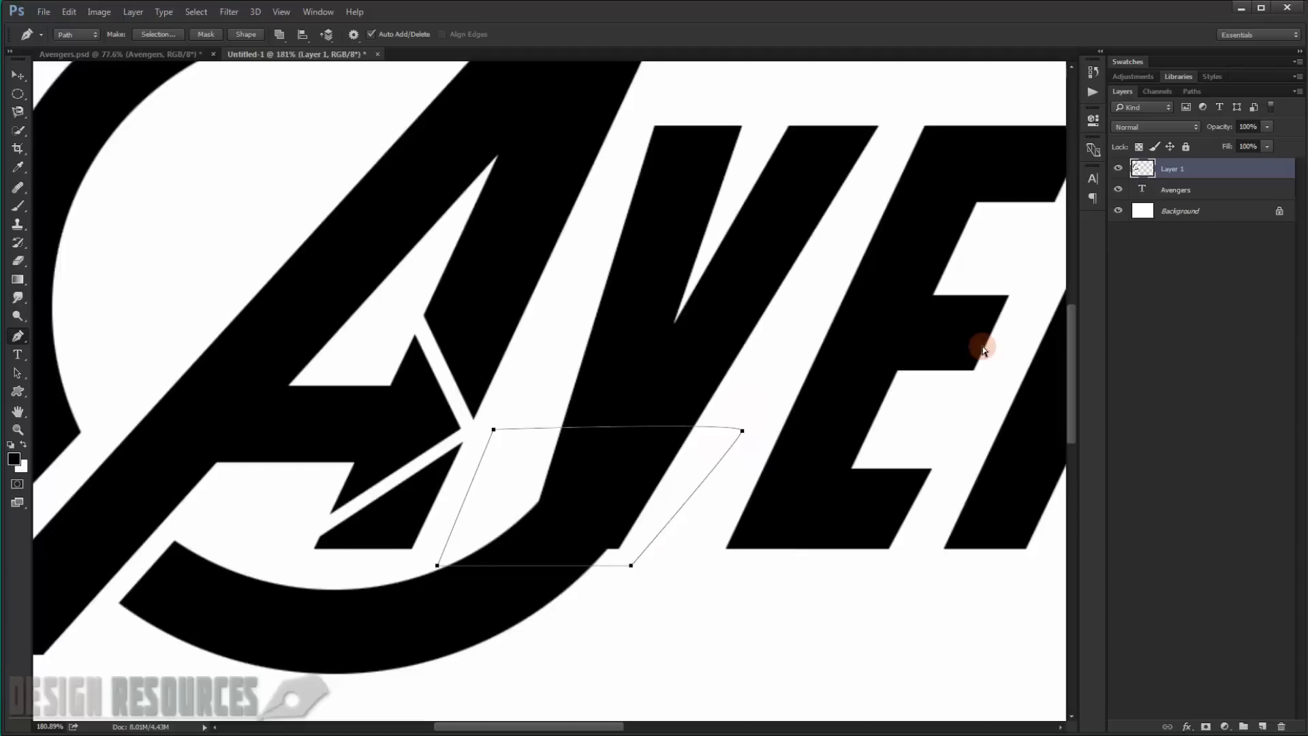
key(ctrl+z)
Step: Extend the path up beside the A and close it across the V, then convert it to a selection, delete the enclosed ring portion and deselect
click(619, 144)
click(724, 164)
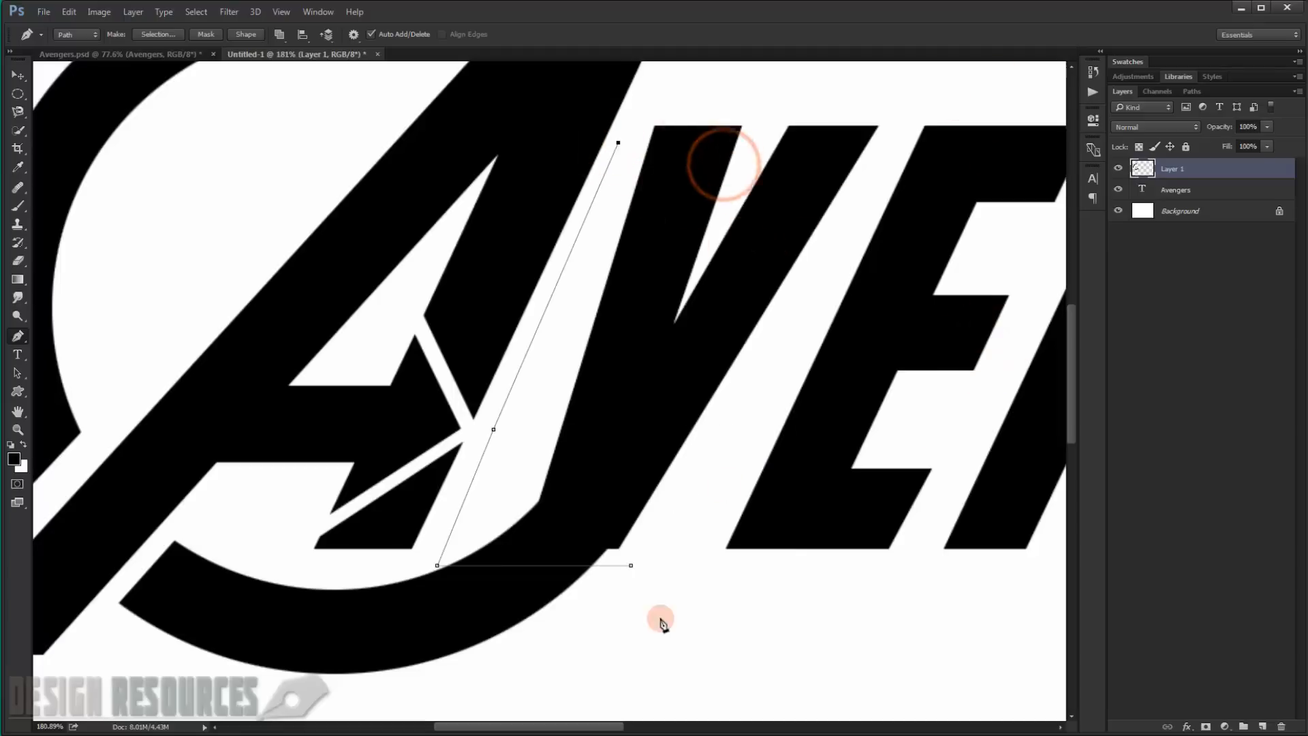
click(631, 565)
key(ctrl+Return)
key(ctrl+BackSpace)
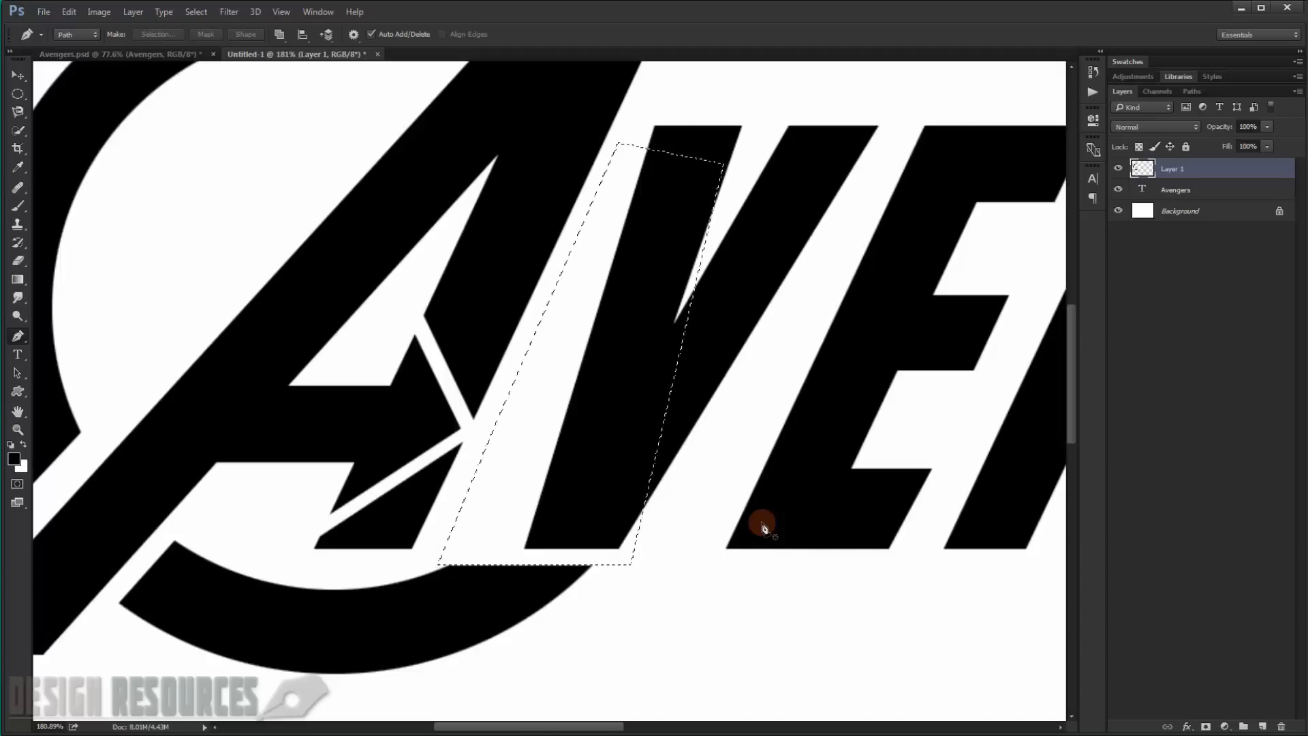
key(ctrl+d)
scroll(679, 521, down, 5)
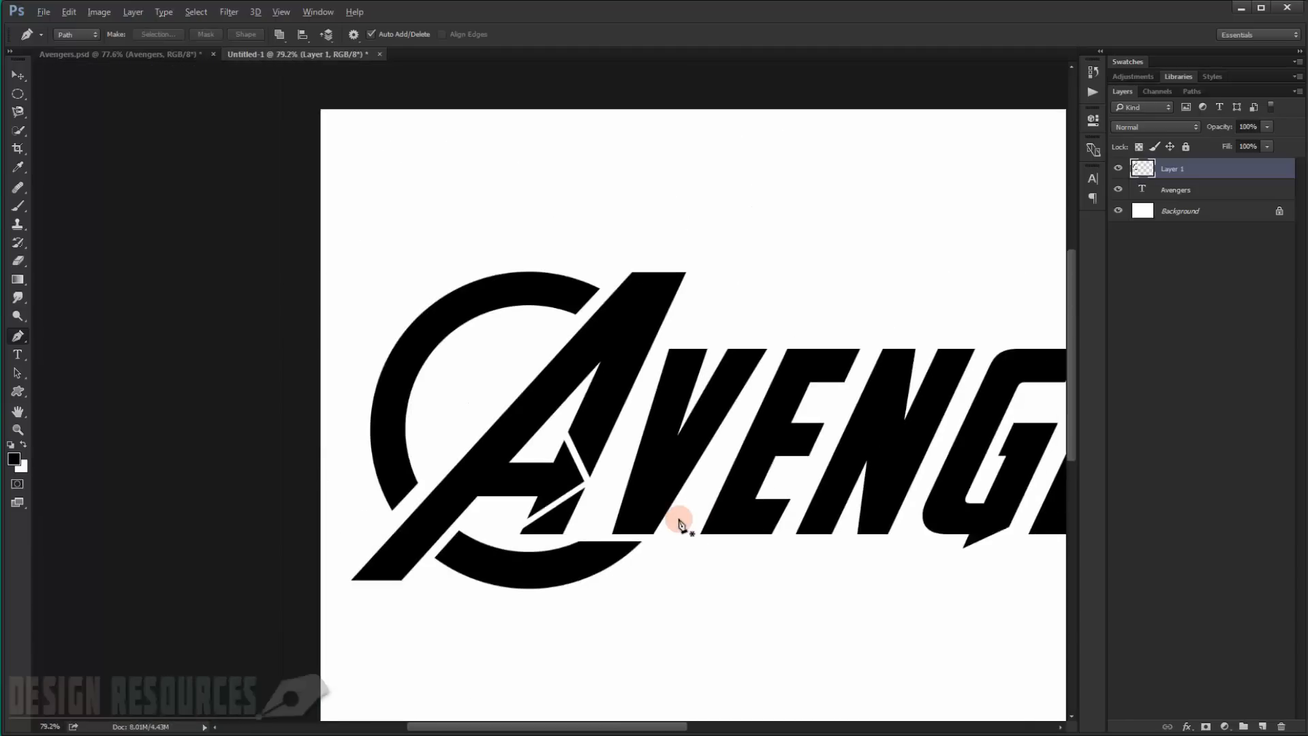
scroll(680, 523, down, 2)
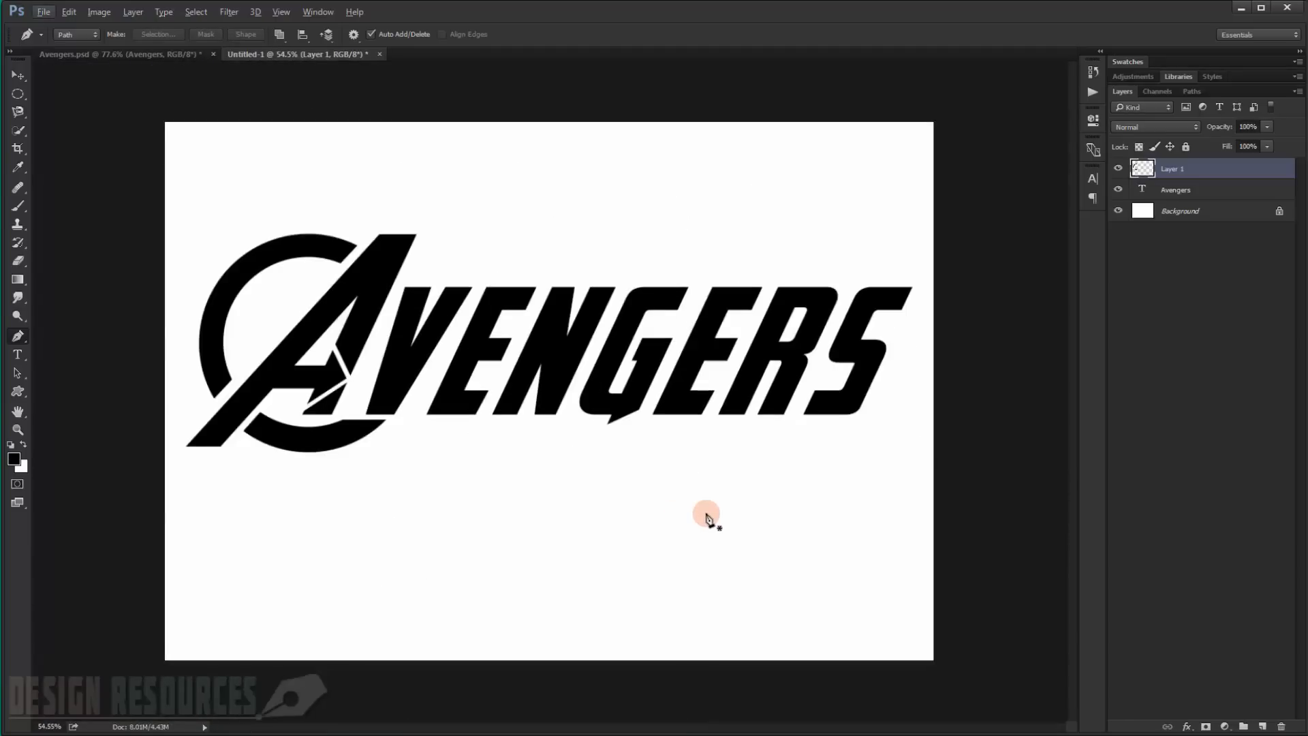
scroll(707, 518, up, 2)
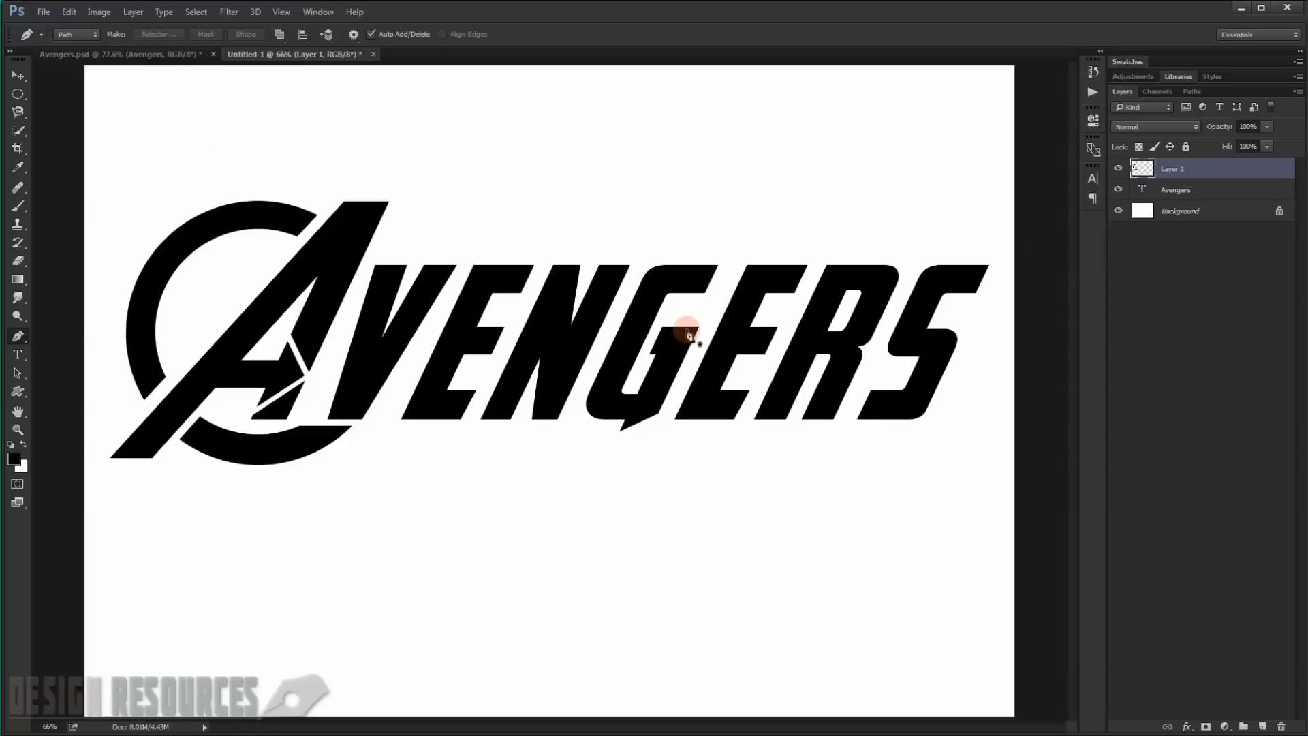
Step: Convert the Avengers text layer and the ring on Layer 1 together into one smart object
click(1169, 211)
click(1184, 191)
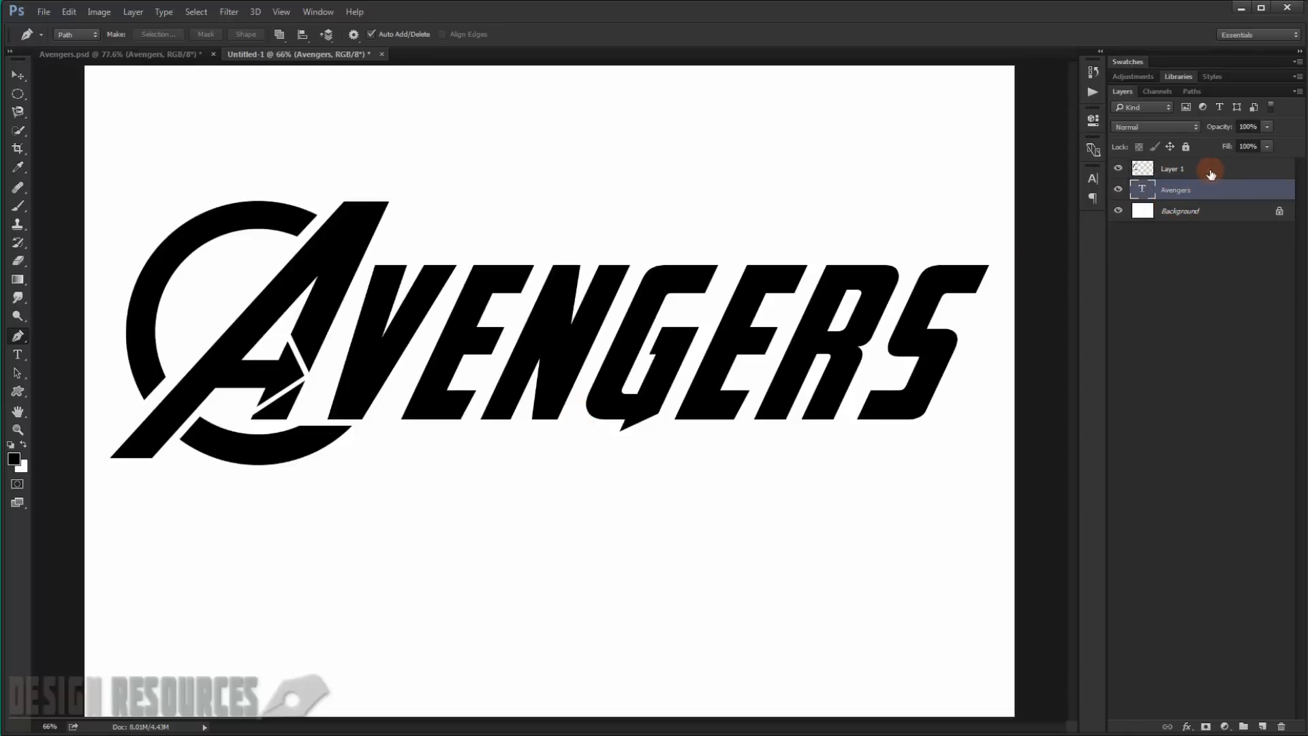
shift+click(1216, 170)
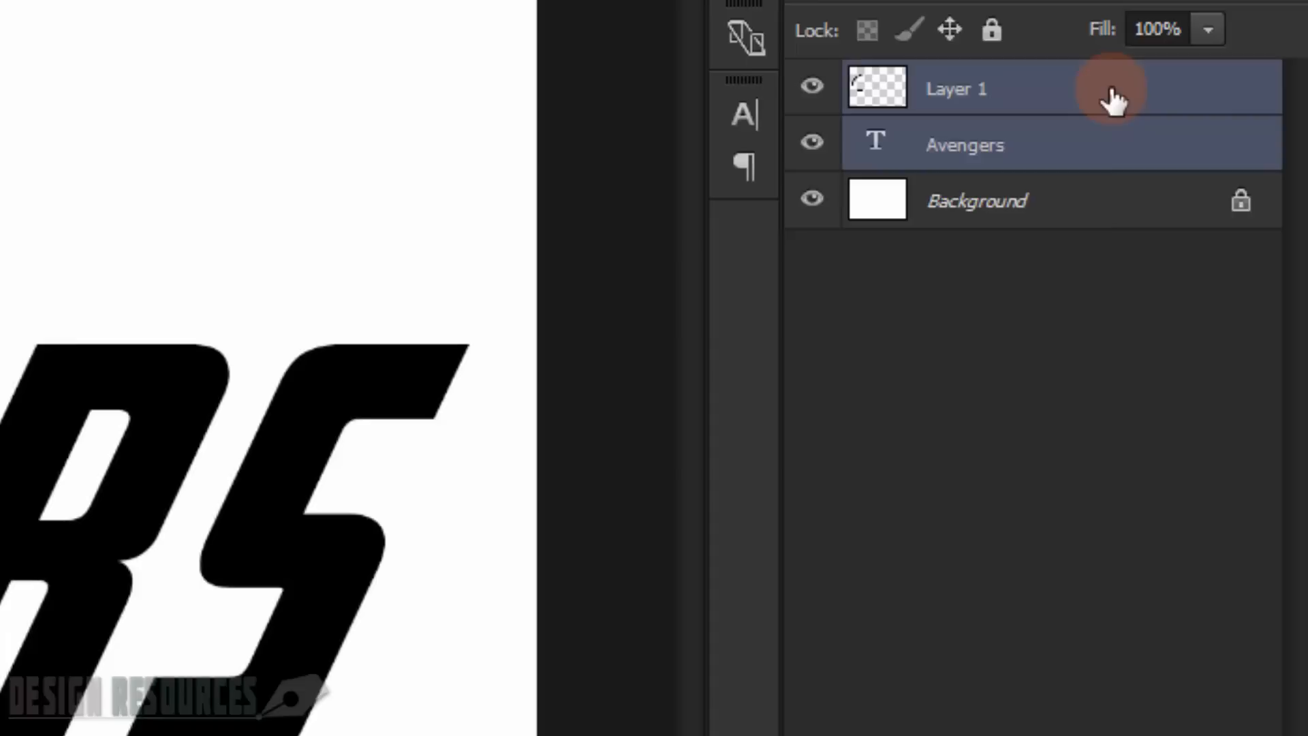
right_click(1115, 101)
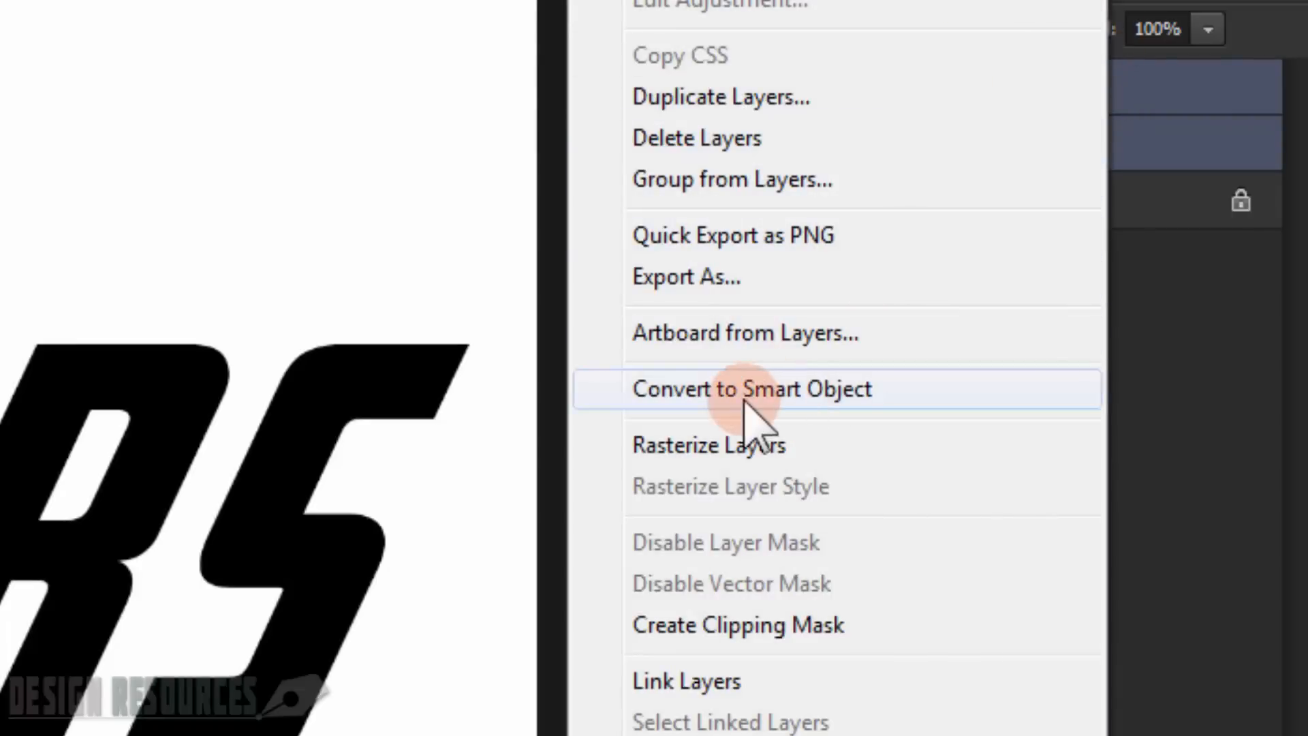
click(711, 387)
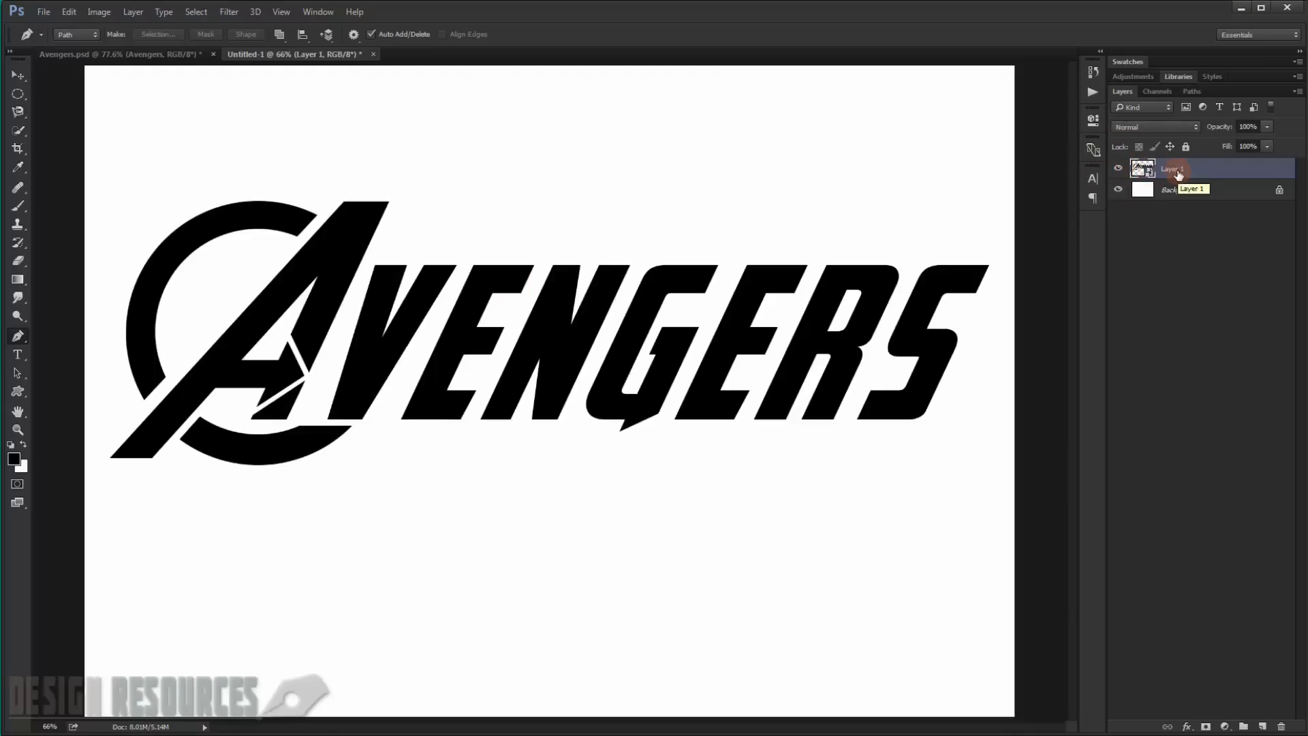
Step: Duplicate the smart object twice, rename the uppermost copy Avengesr and hide it
key(ctrl+j)
key(ctrl+j)
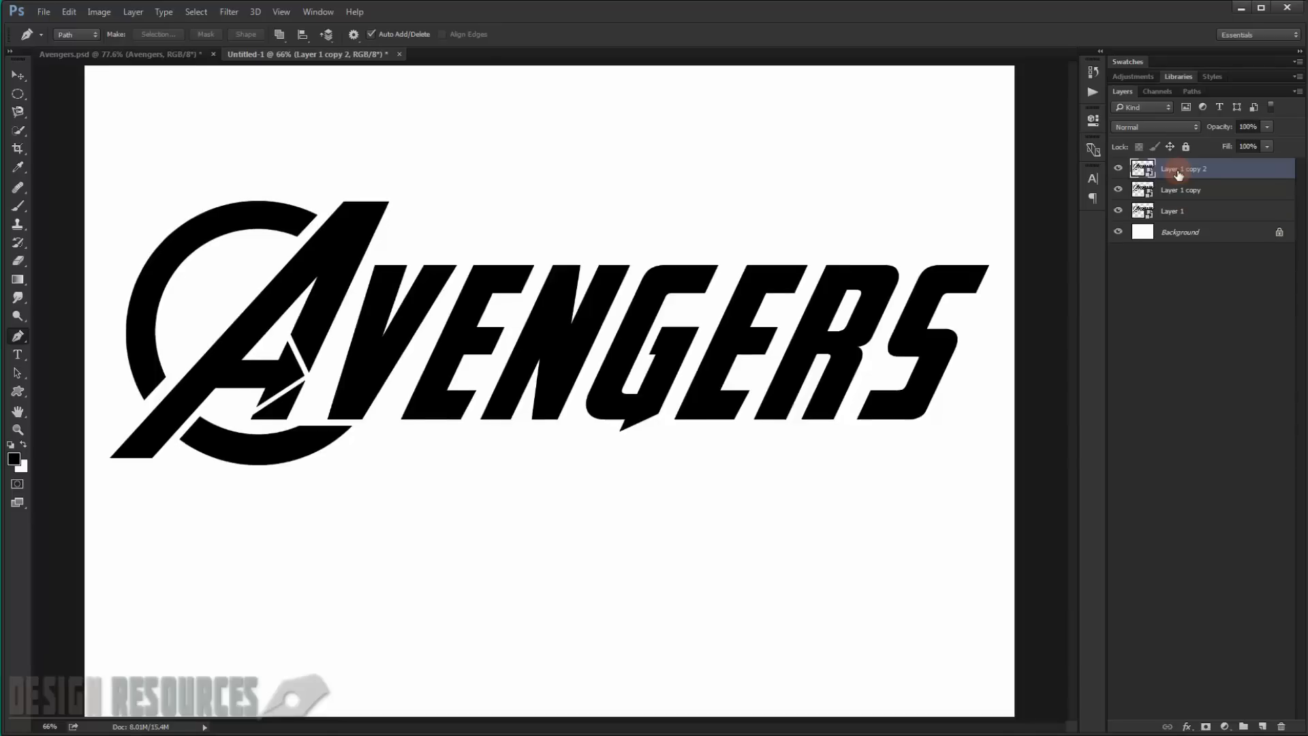
double_click(1201, 170)
text(Avengesr)
key(Return)
click(1119, 169)
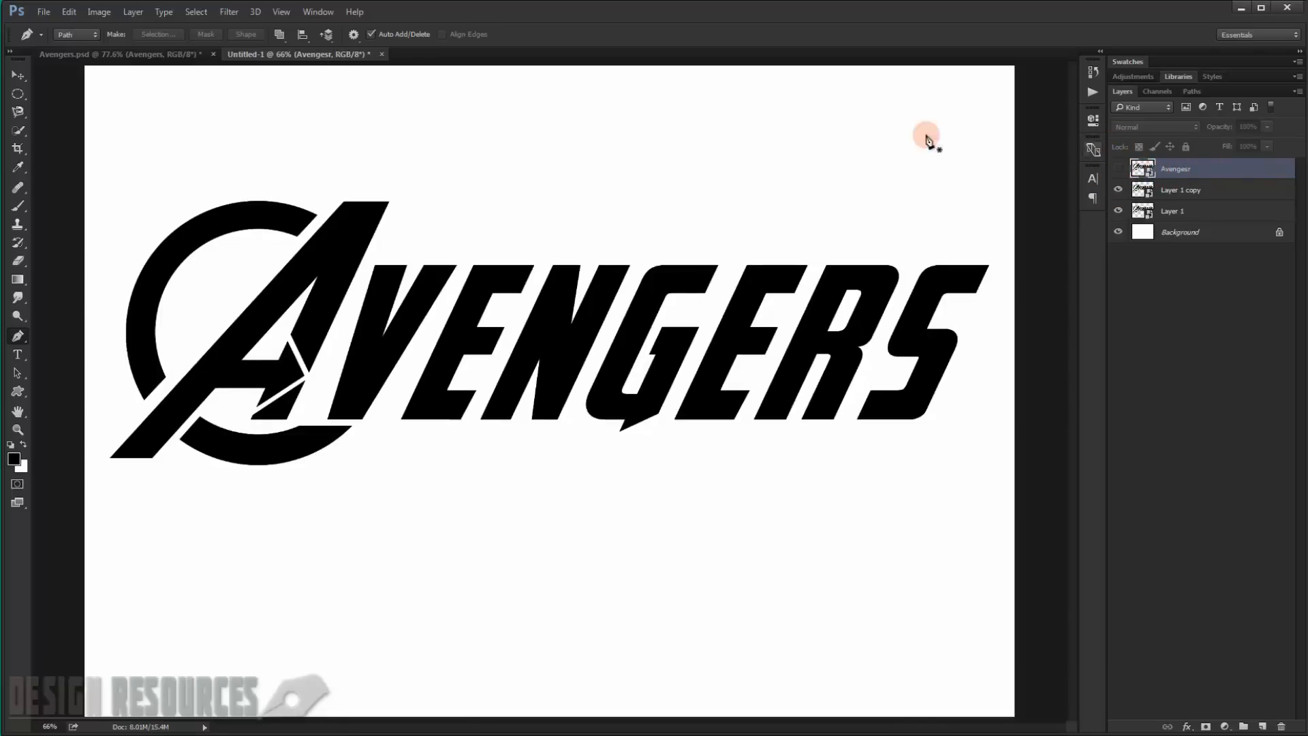
Step: Hide Layer 1 and set the Fill Opacity of Layer 1 copy to 0% in its blending options
click(1172, 191)
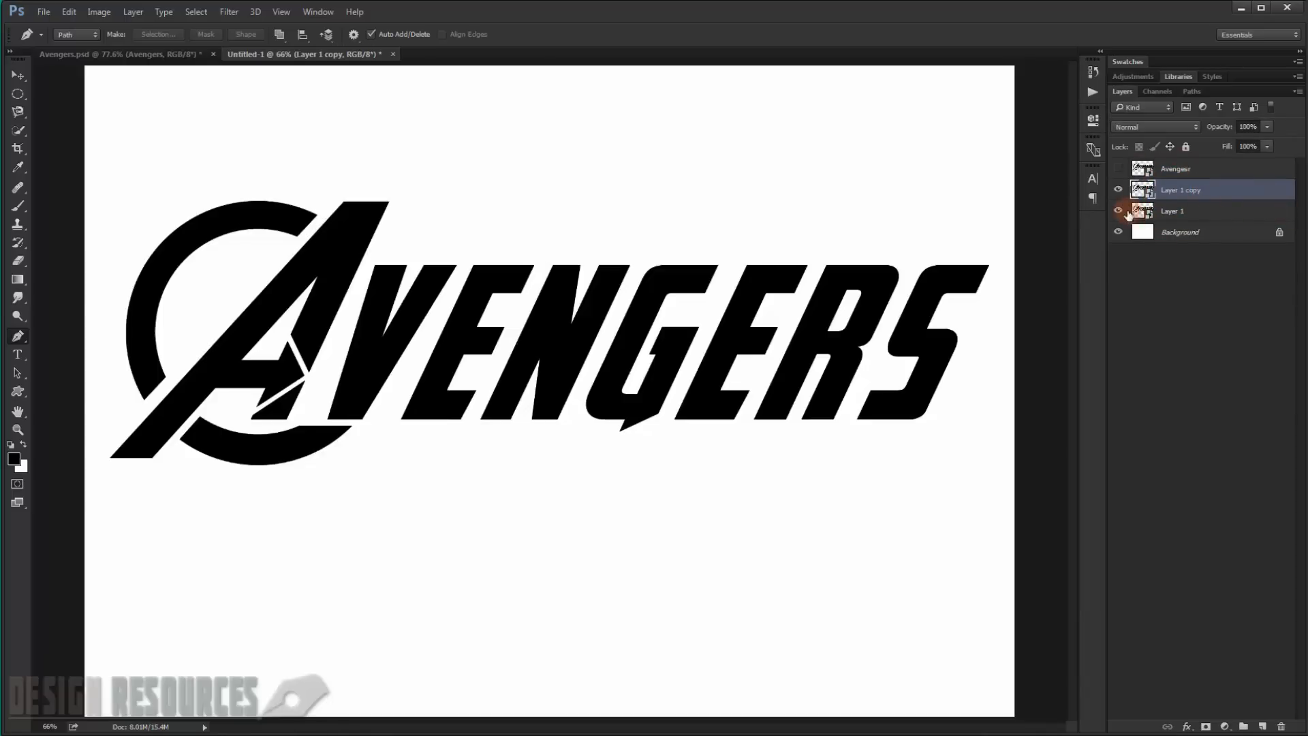
click(1118, 211)
double_click(1260, 195)
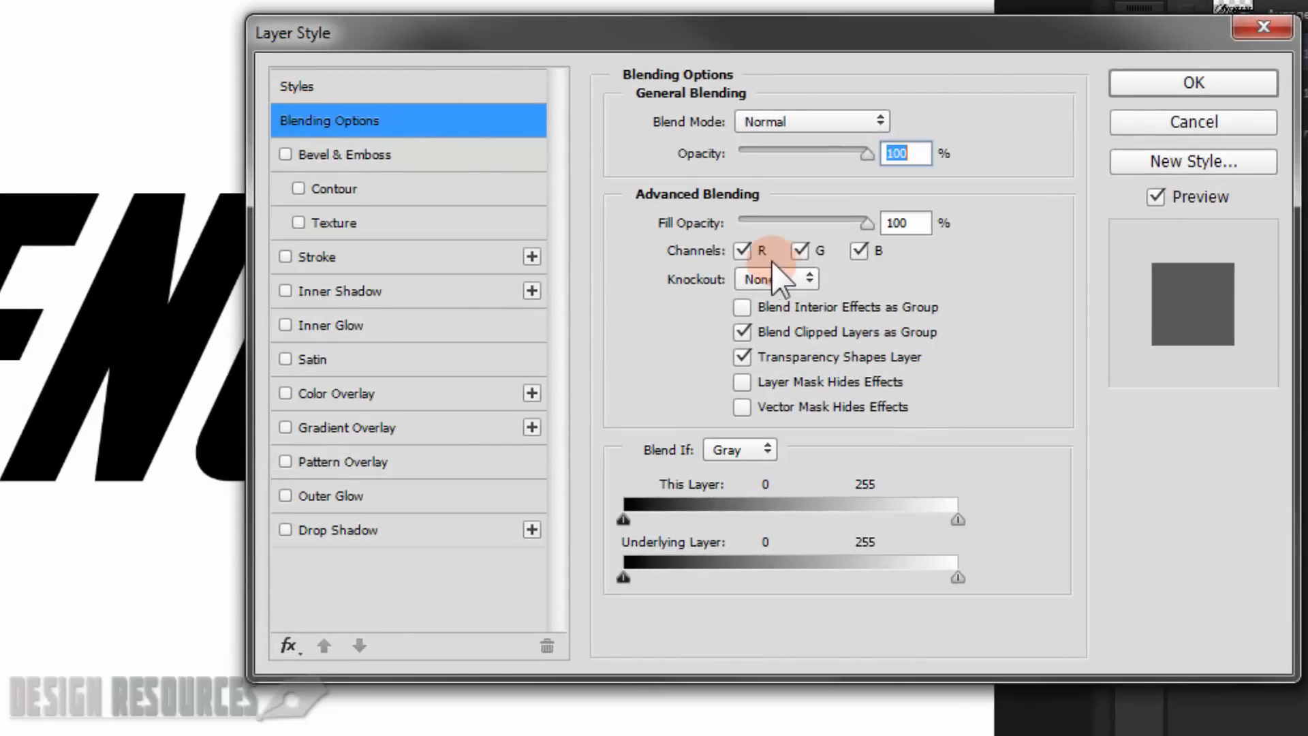
drag(879, 229, 709, 218)
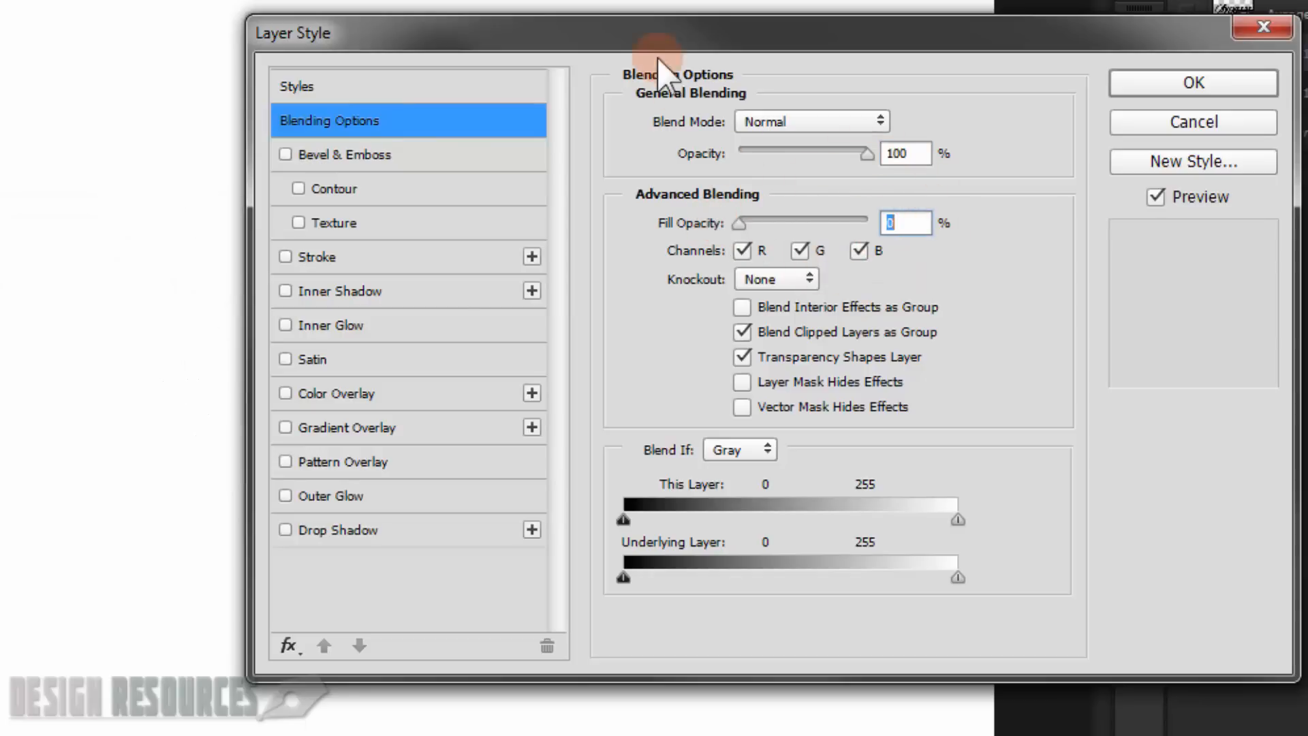
drag(553, 32, 824, 51)
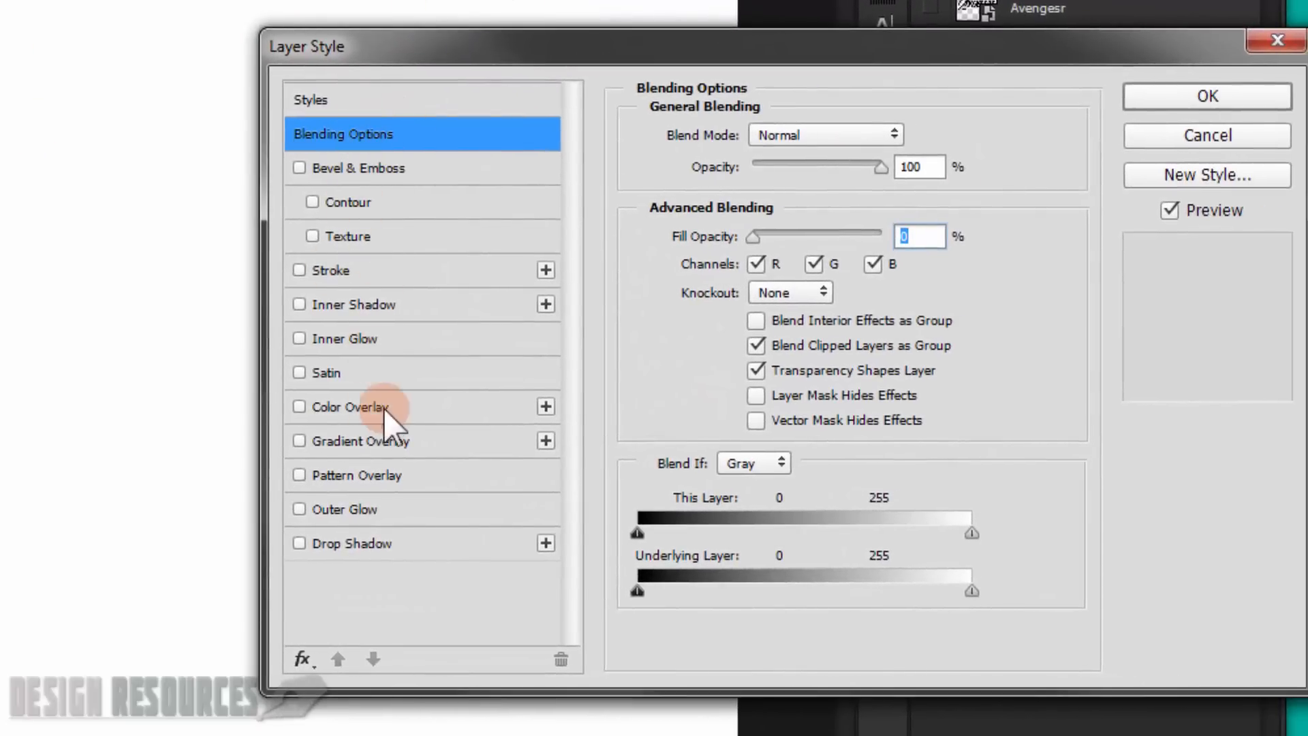
Step: Enable Bevel & Emboss on the layer with the Inner Bevel style and the Chisel Hard technique
click(387, 169)
click(828, 134)
click(829, 134)
click(828, 133)
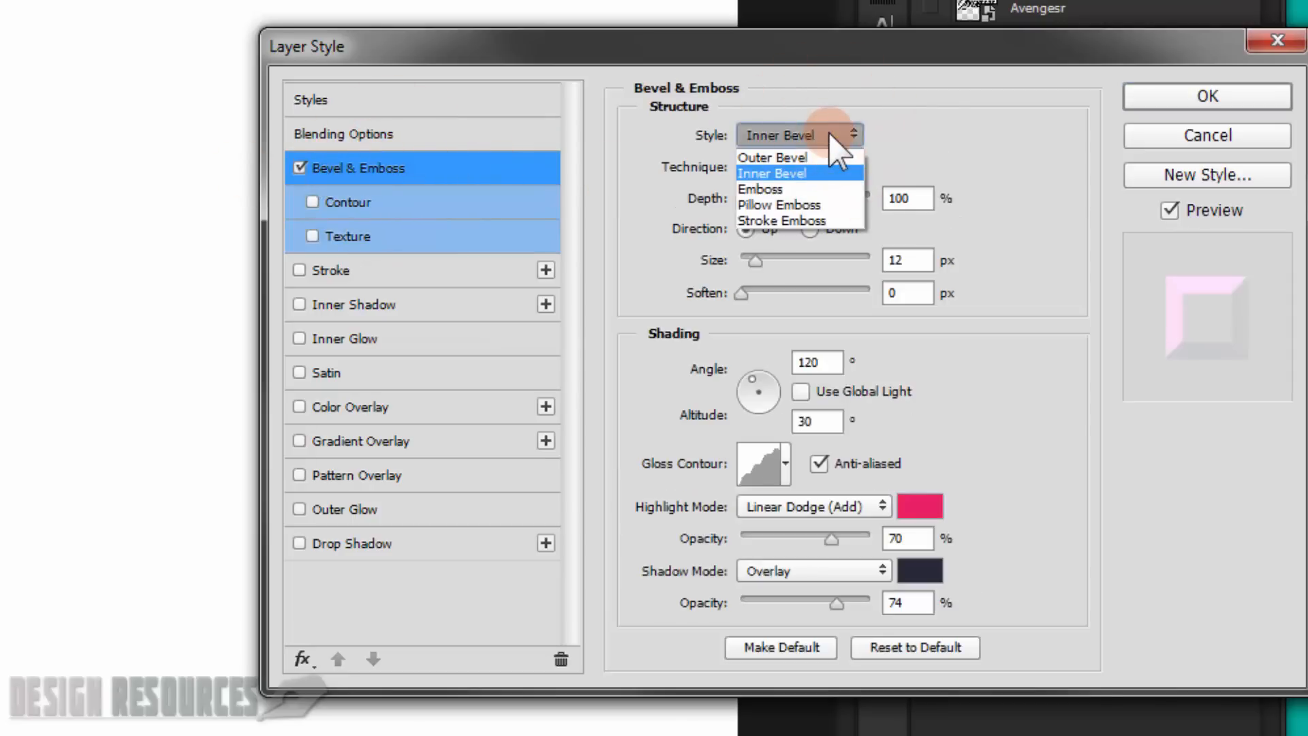
click(829, 134)
click(829, 133)
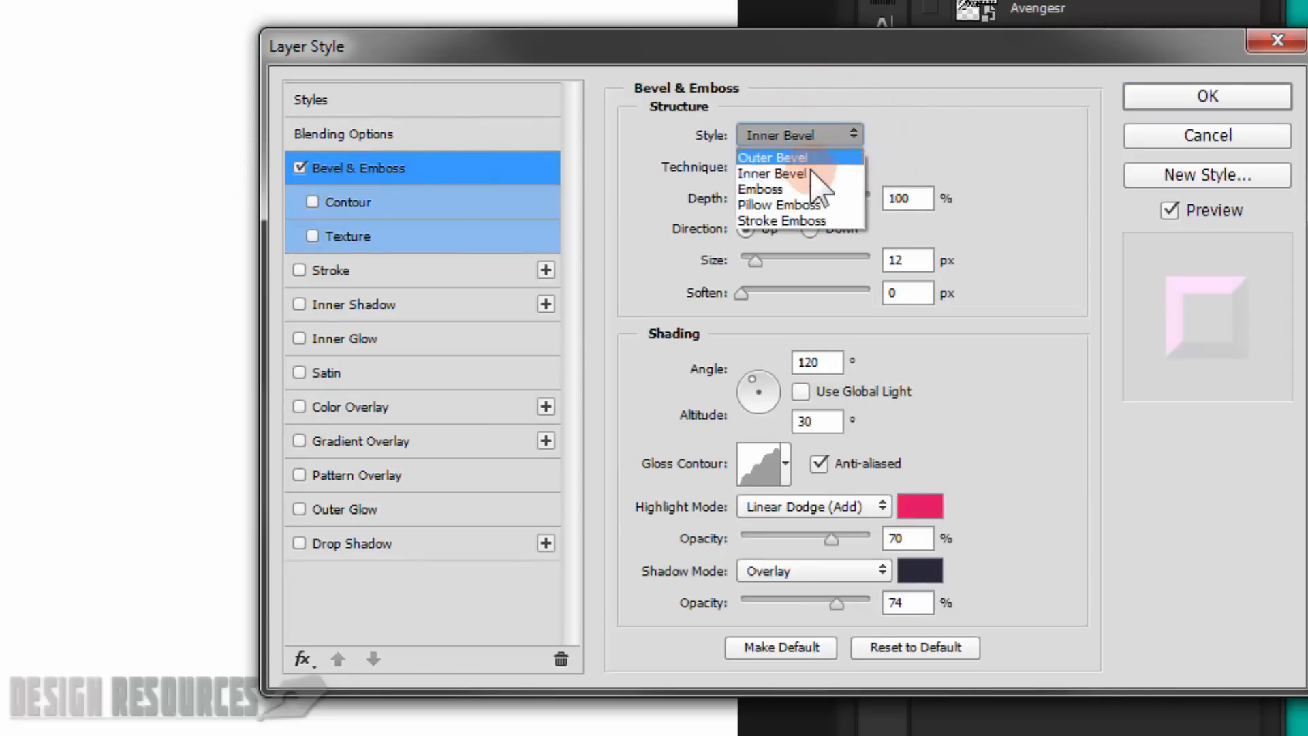
click(807, 173)
click(777, 165)
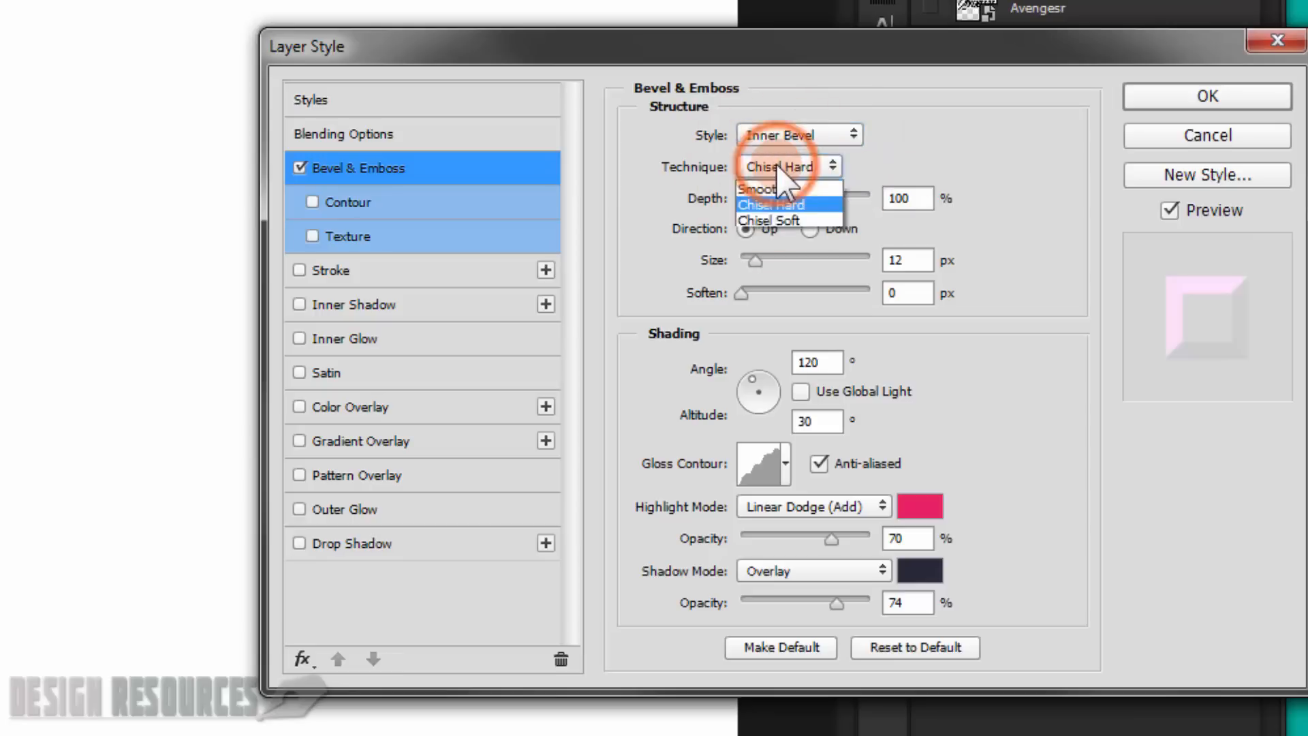
click(793, 205)
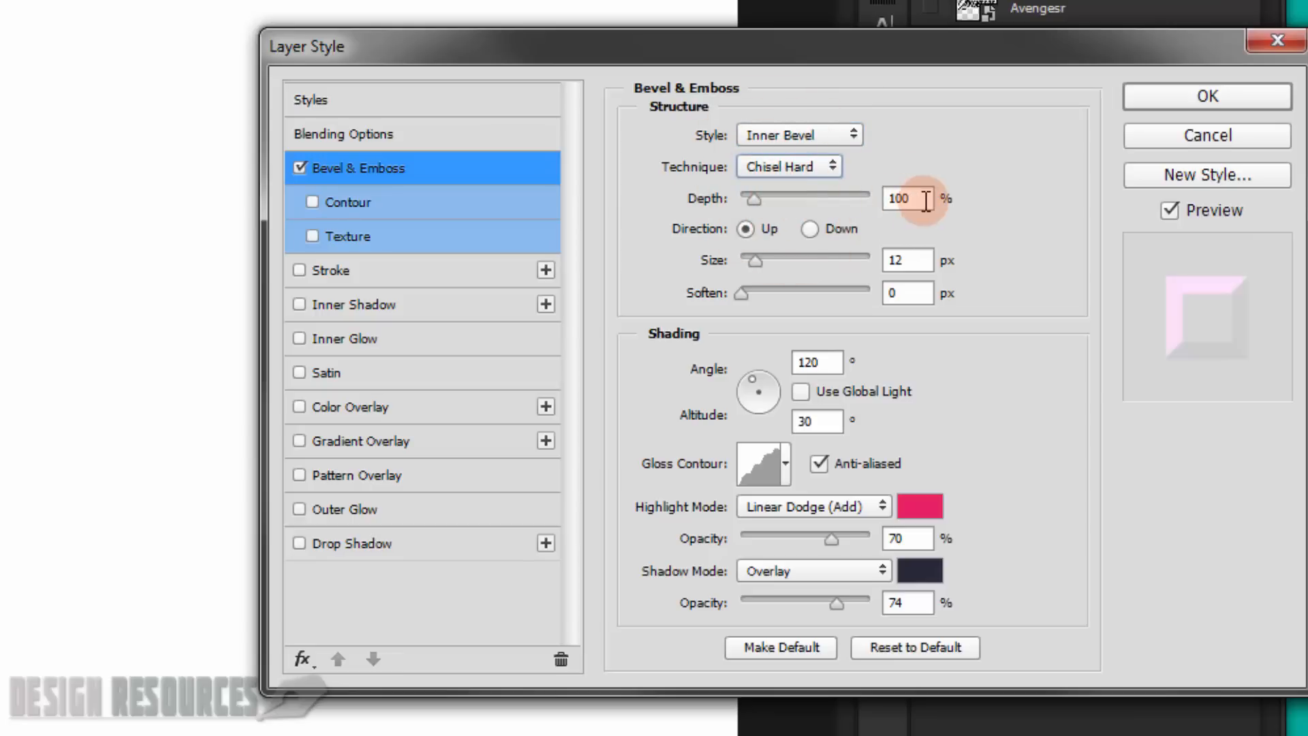
Step: Set the bevel's depth to 100%, its direction to Down and its size to 12 px
drag(917, 198, 876, 204)
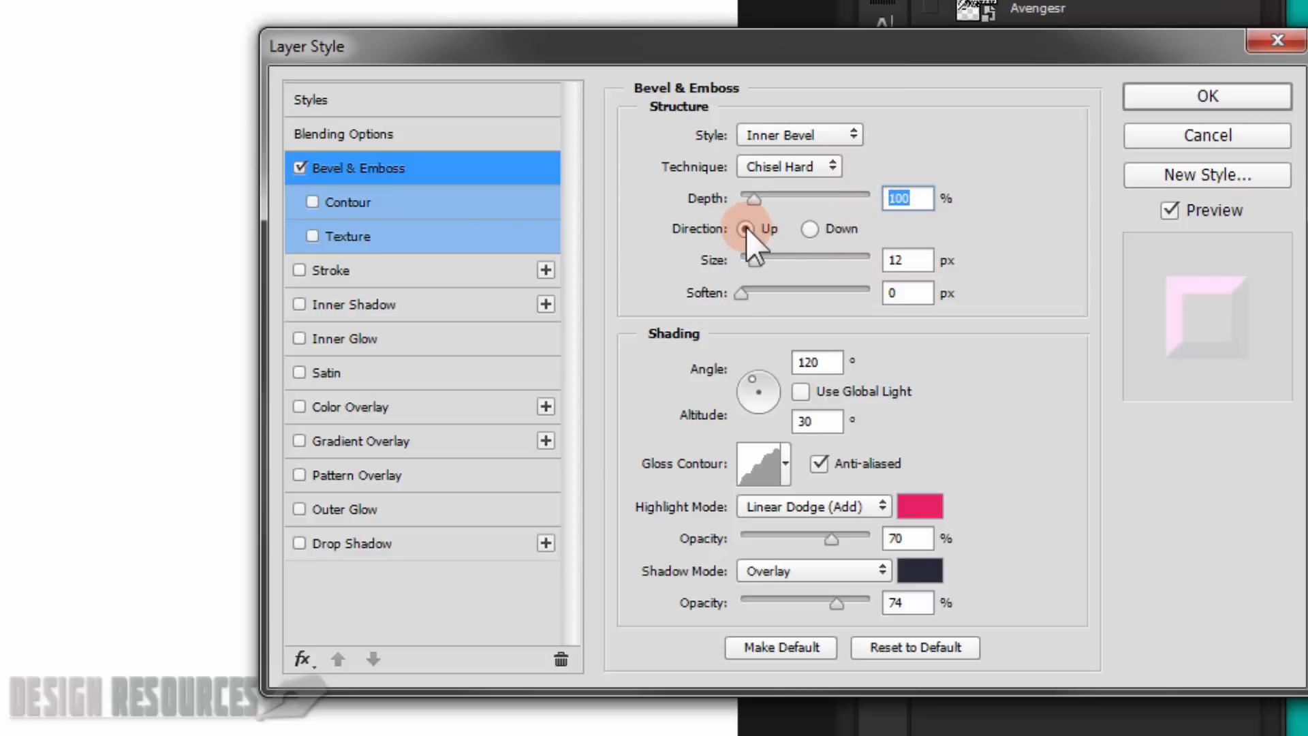
click(810, 229)
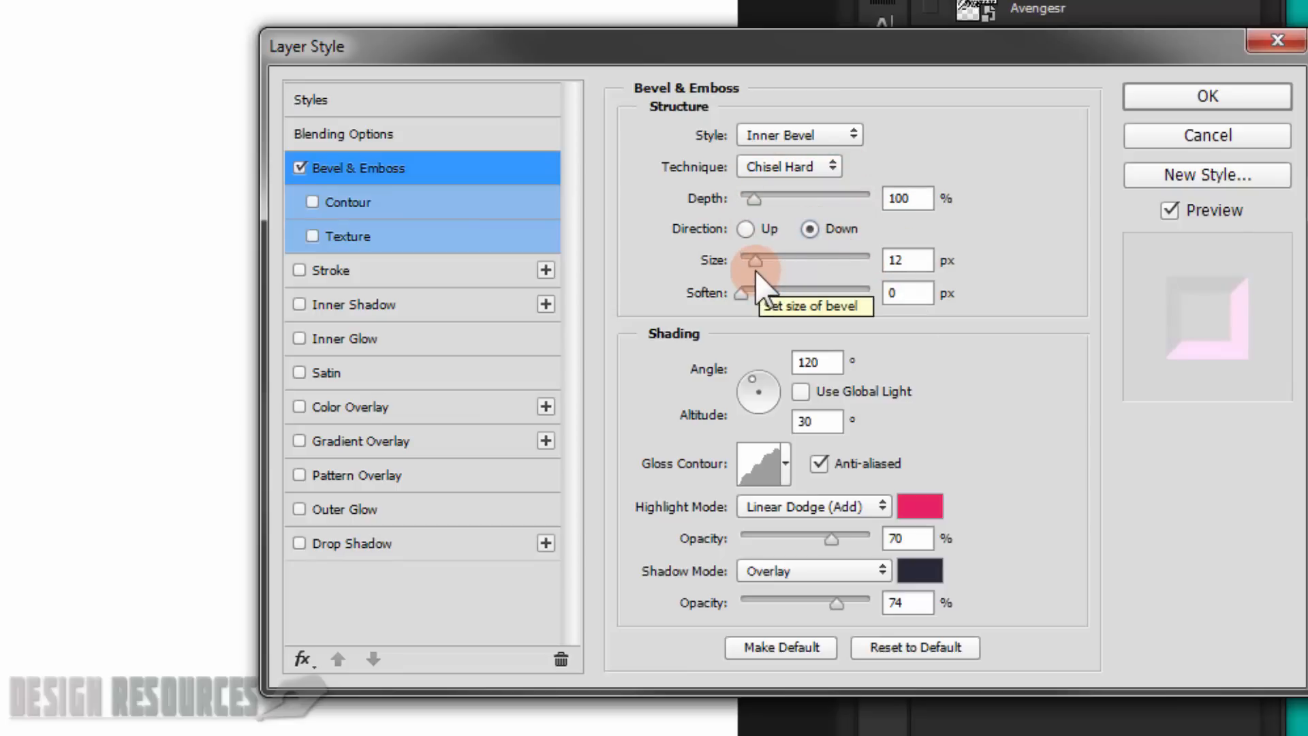
double_click(901, 260)
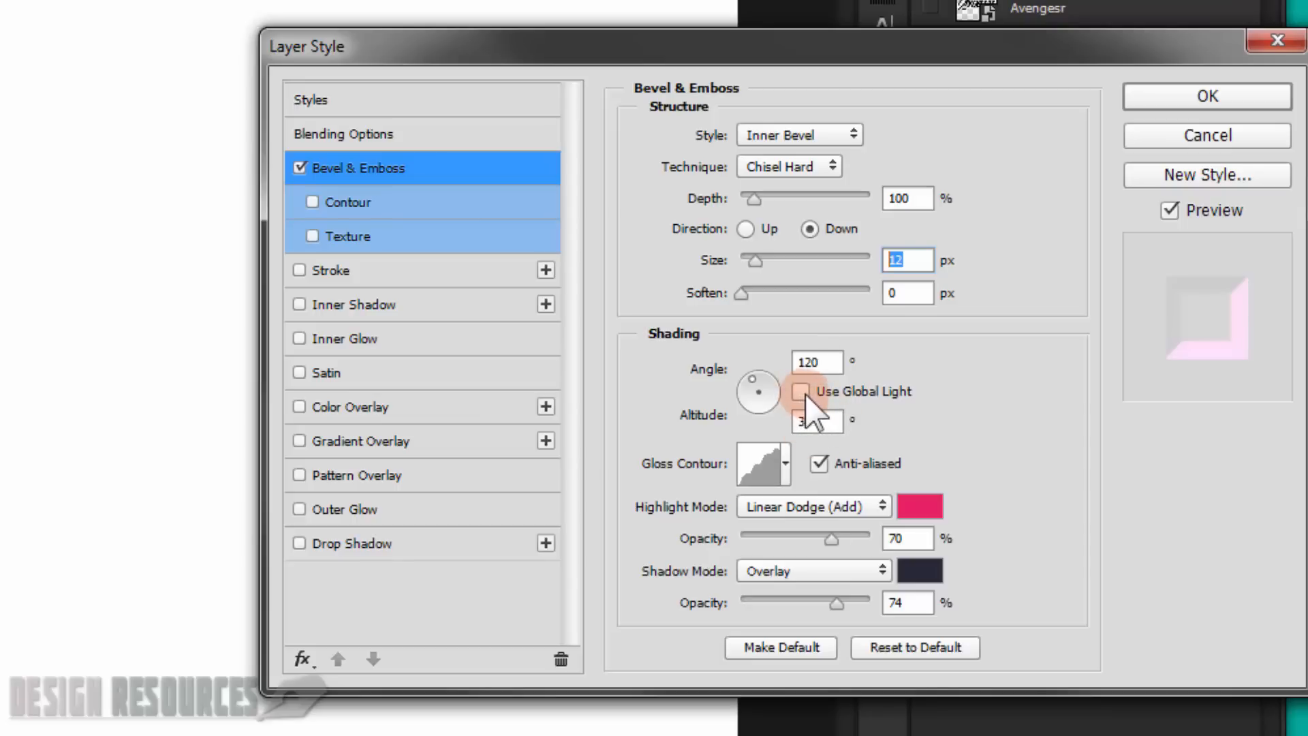
Step: Set the bevel shading to a 120° angle and 30° altitude without global light, using the Rounded Steps gloss contour
click(818, 361)
click(800, 391)
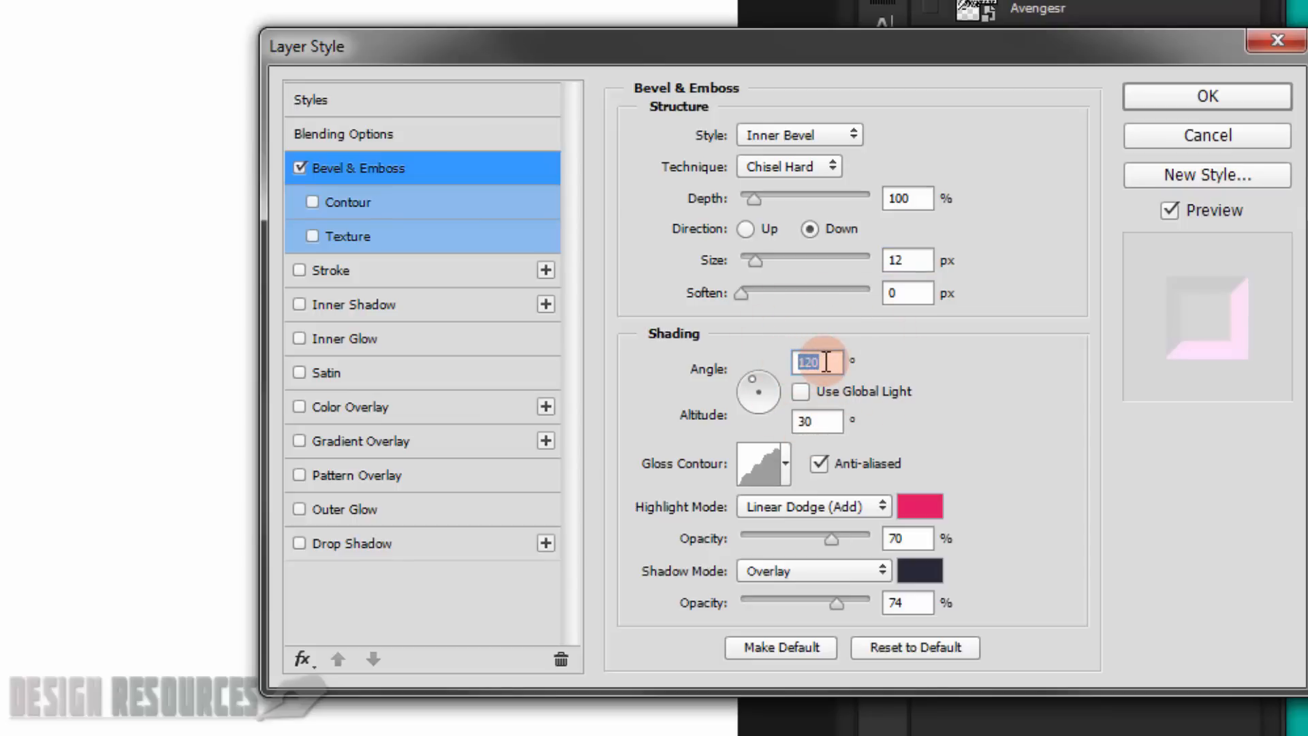
click(818, 422)
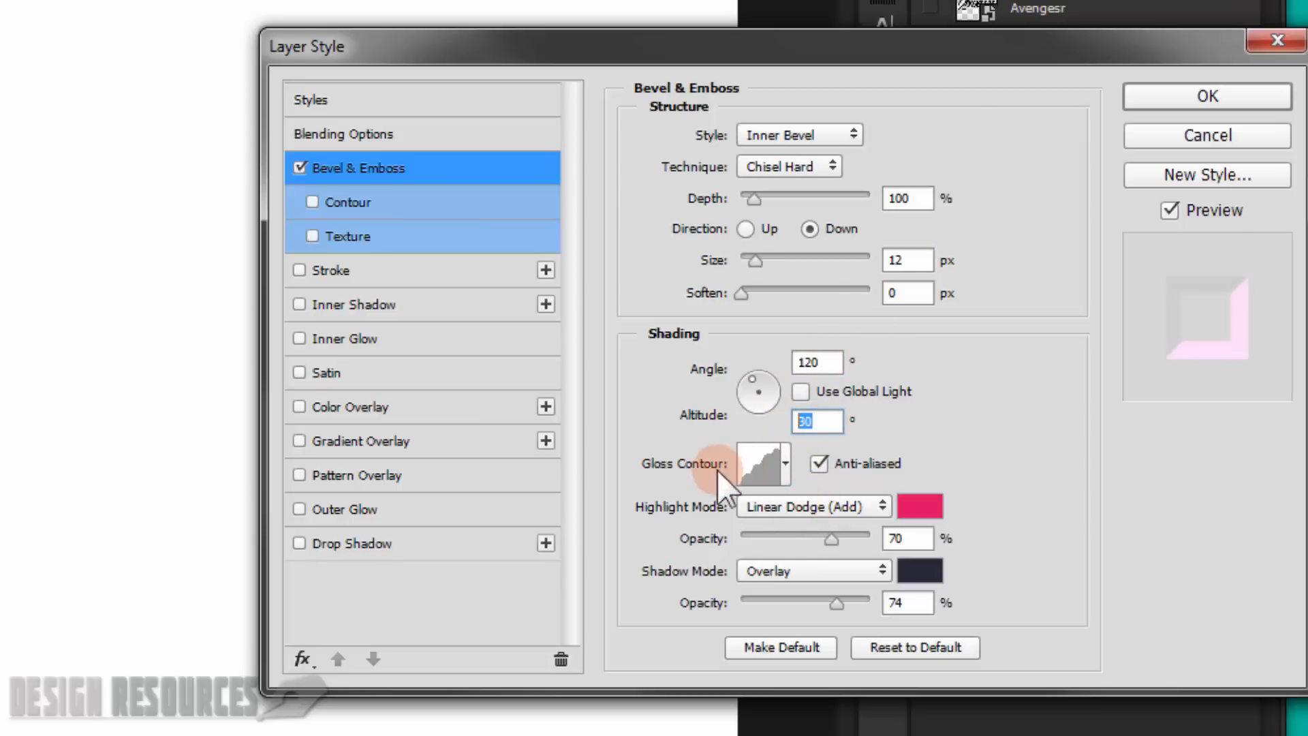
click(782, 463)
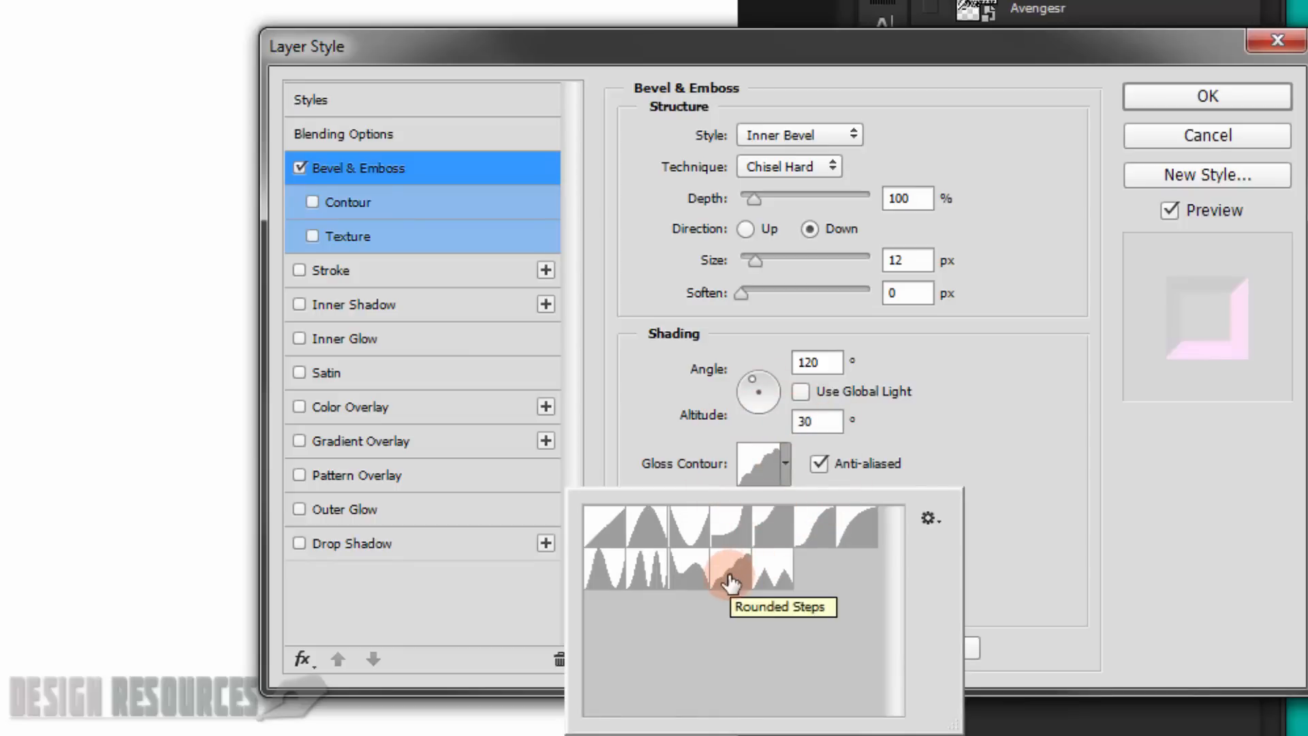
click(958, 428)
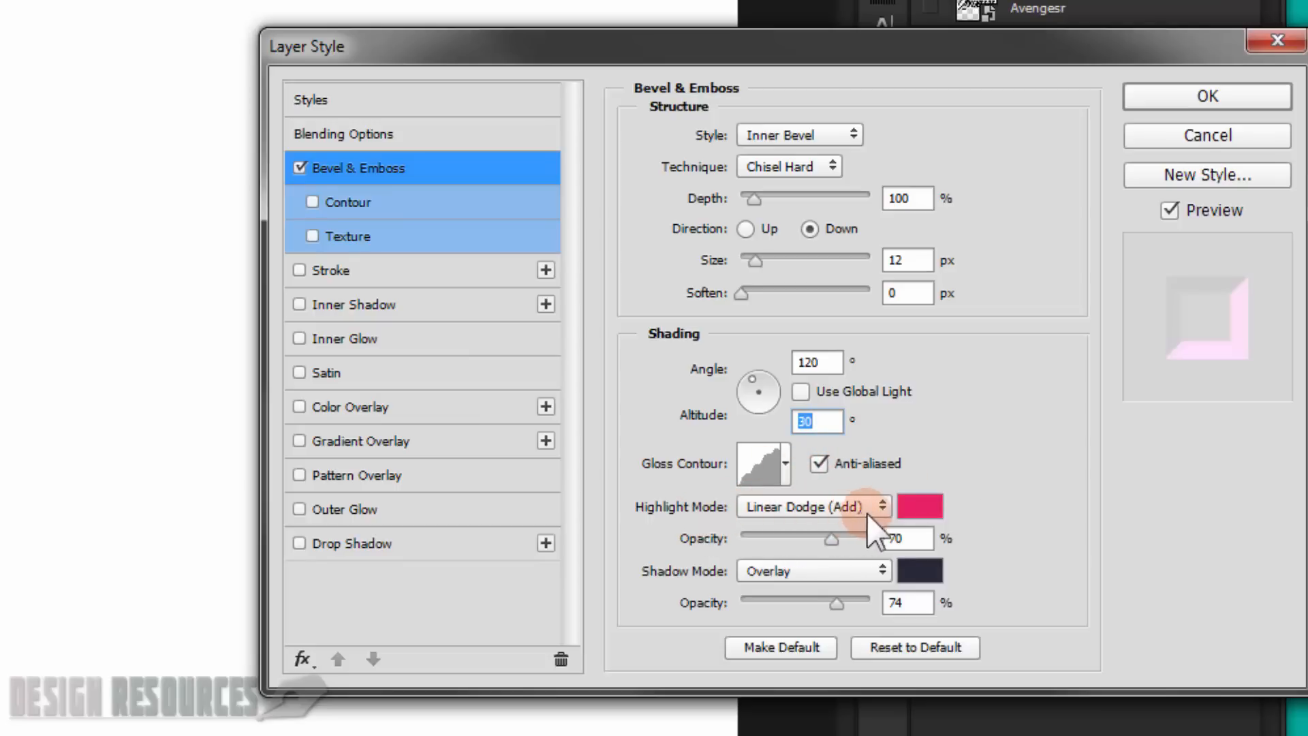
Step: Set the bevel's highlight colour to #eb2067 for the Linear Dodge (Add) highlight
click(935, 505)
click(798, 569)
double_click(797, 570)
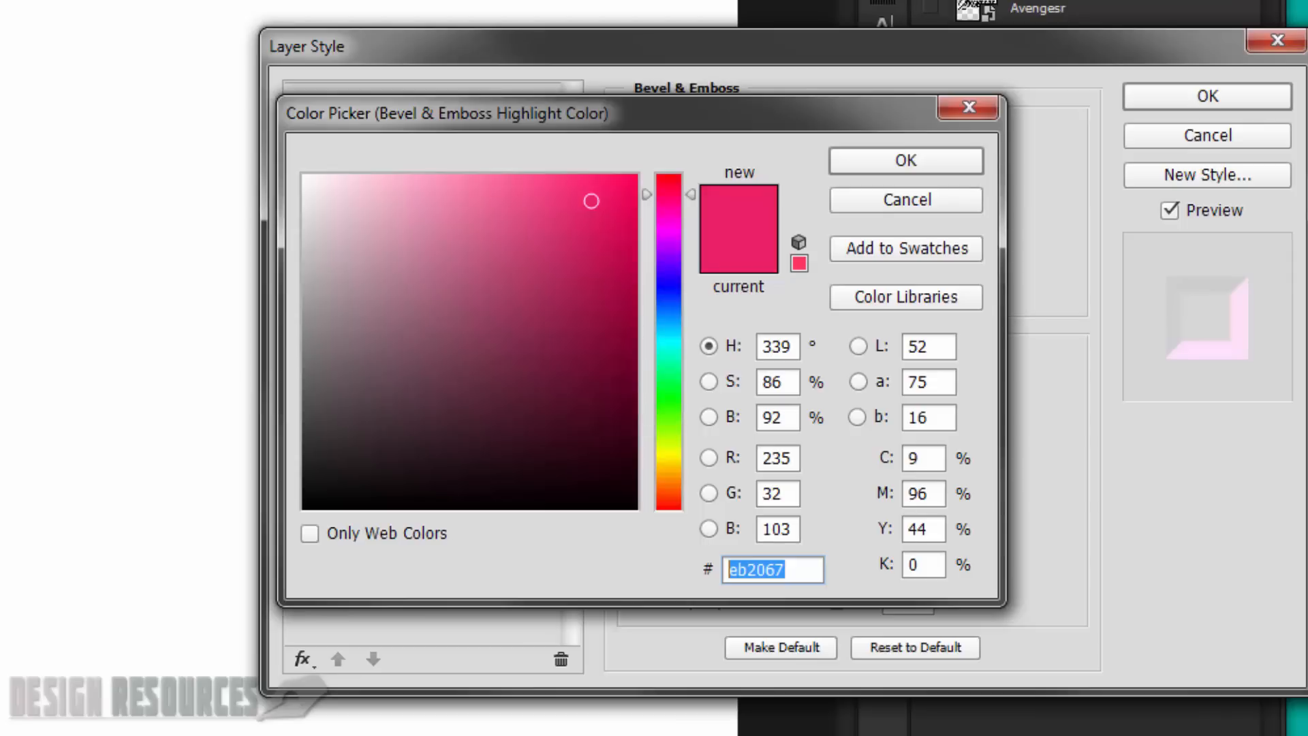
drag(744, 122, 750, 48)
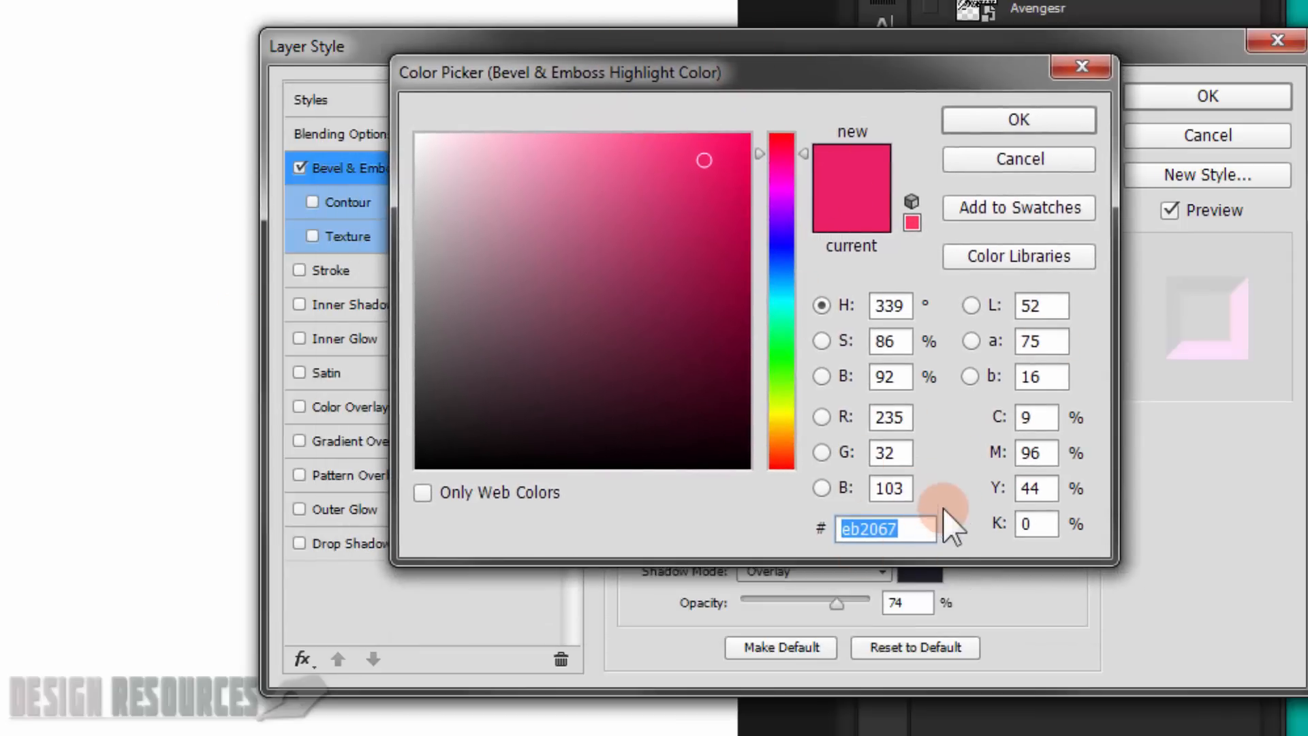
drag(910, 92, 756, 19)
drag(756, 454, 680, 447)
click(861, 43)
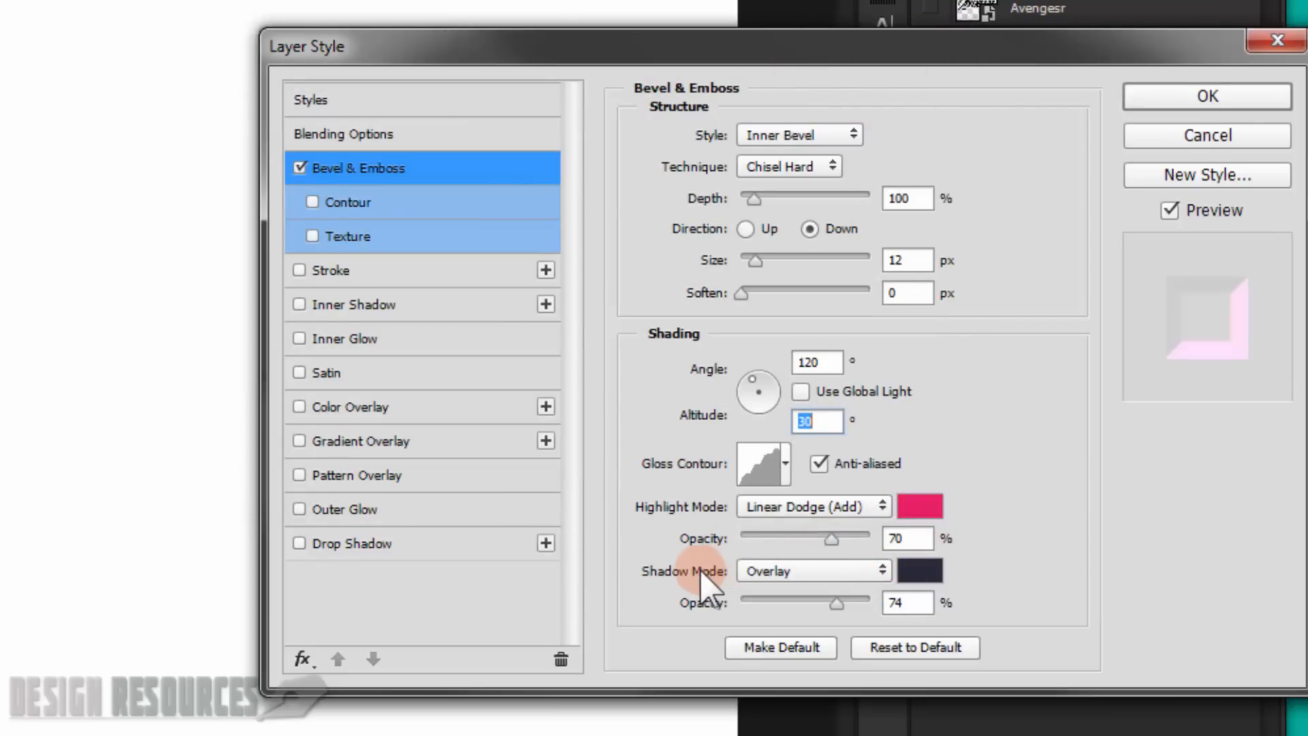
Step: Set the bevel's shadow colour to #272a3c for the Overlay shadow mode
click(920, 571)
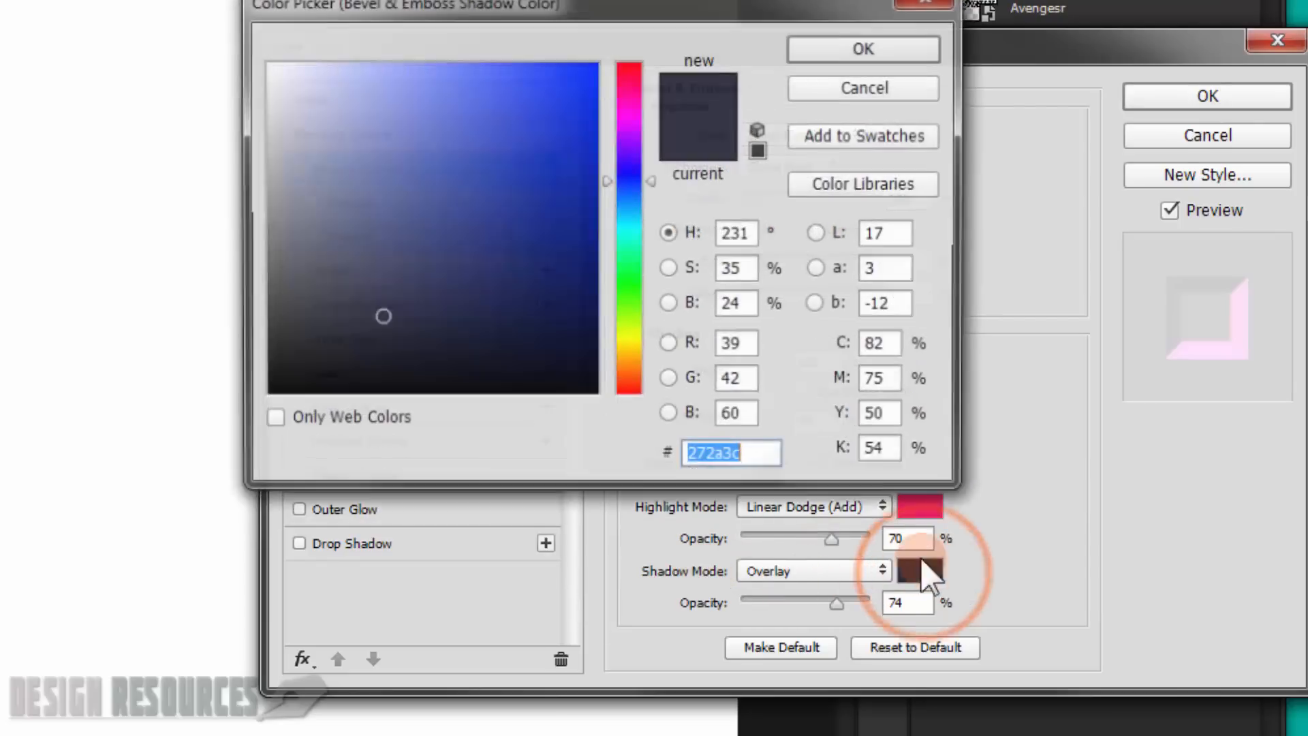
click(760, 455)
double_click(759, 456)
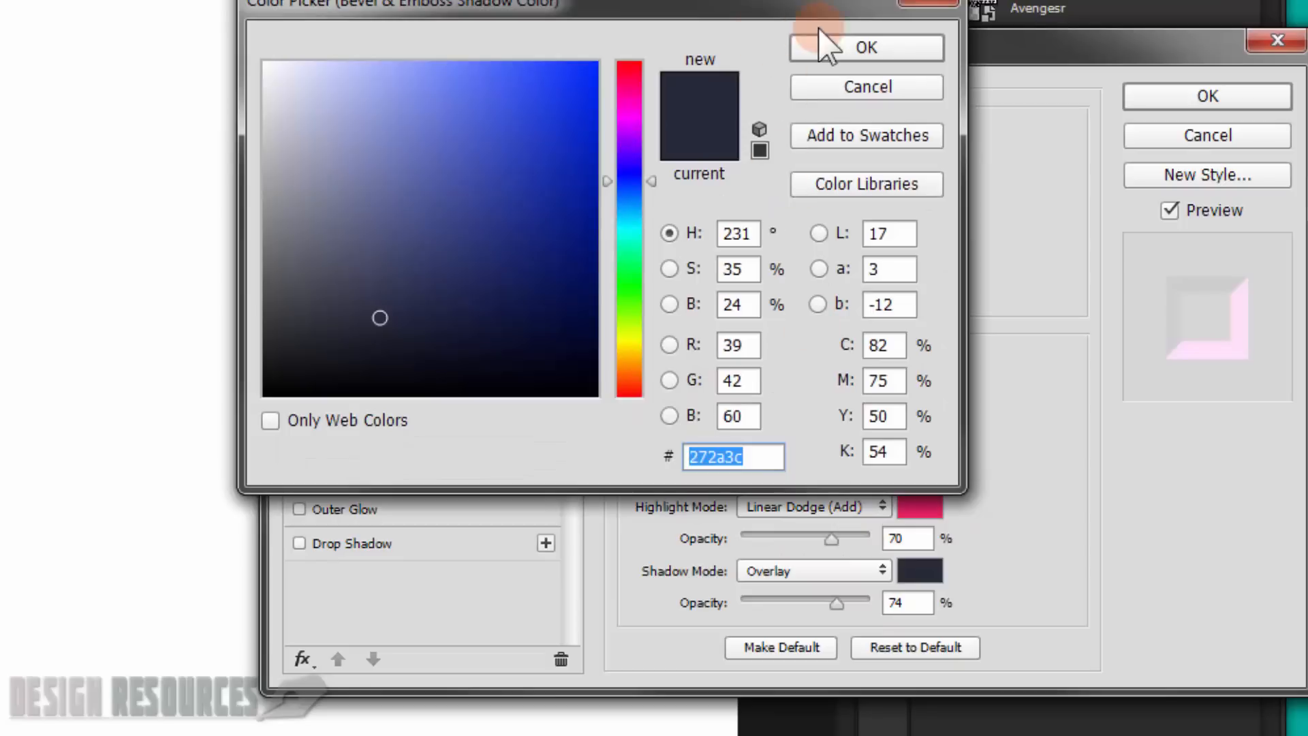
click(846, 43)
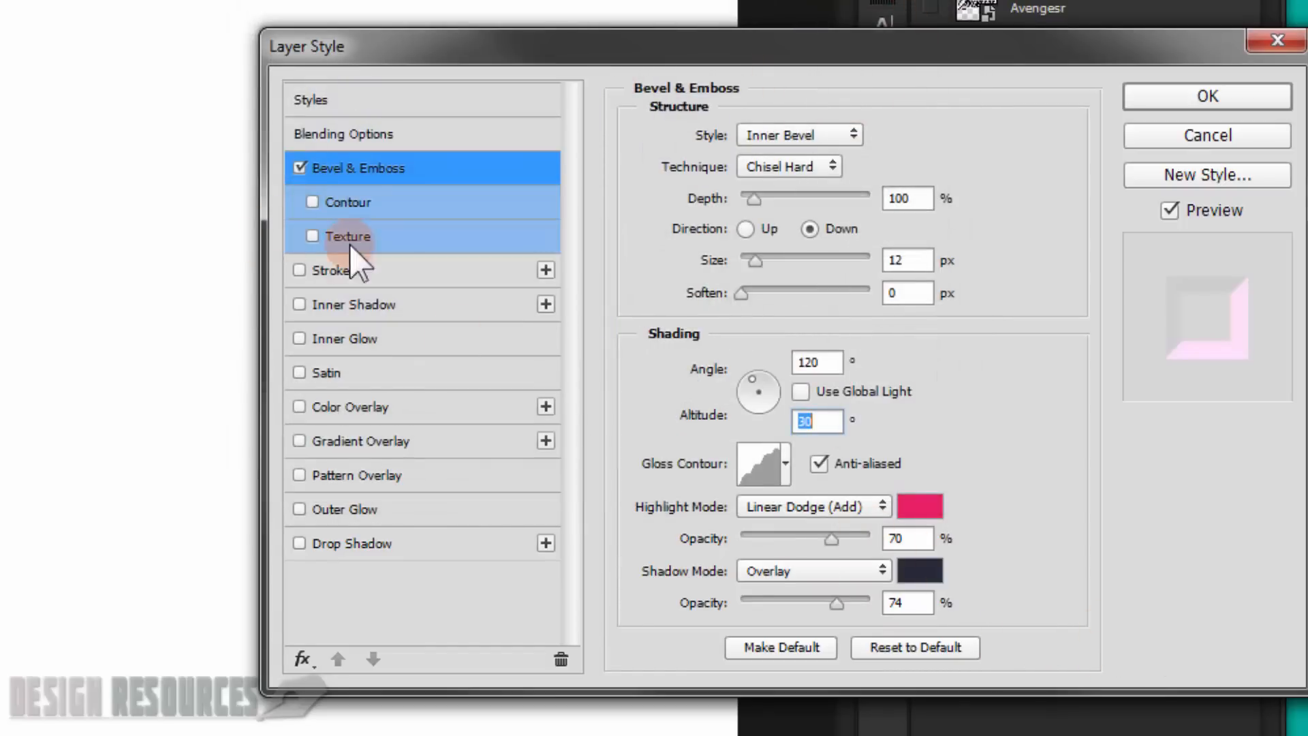
Step: Enable the bevel's Contour option with the anti-aliased Half Round contour and a range of 100%
click(351, 202)
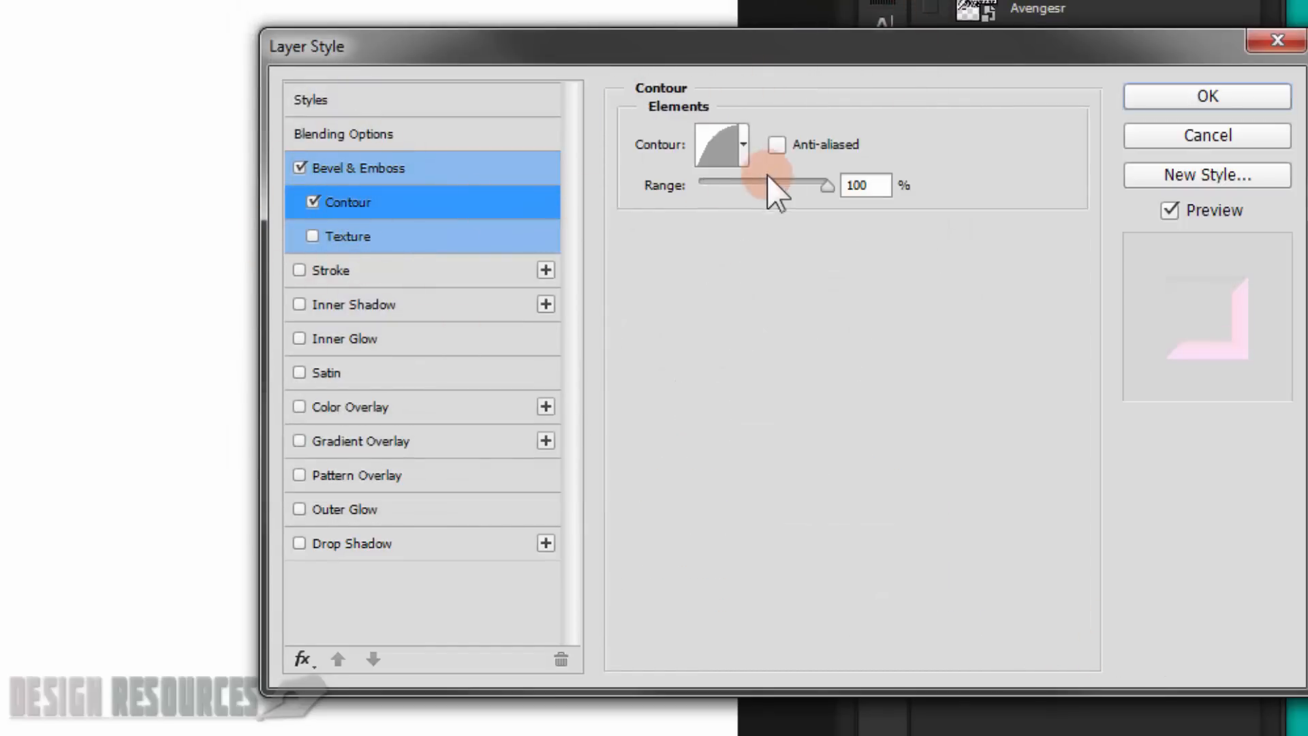
click(744, 141)
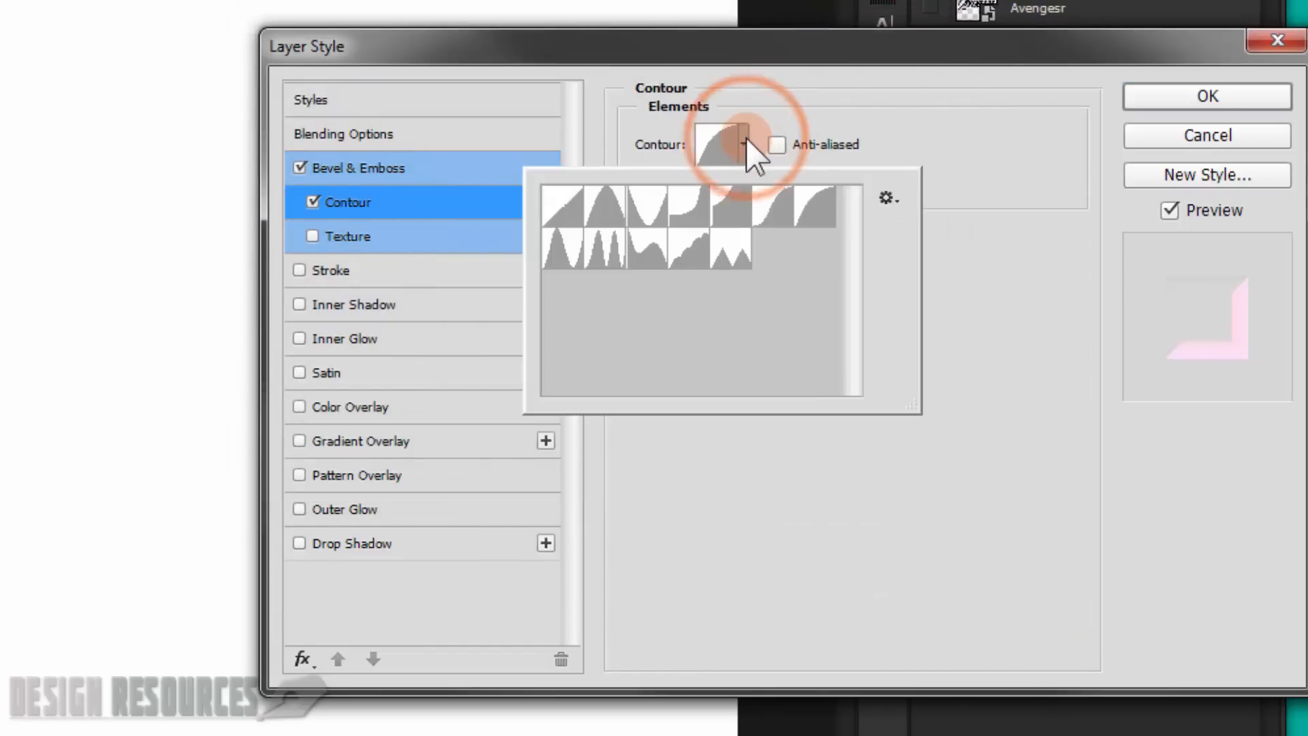
click(817, 213)
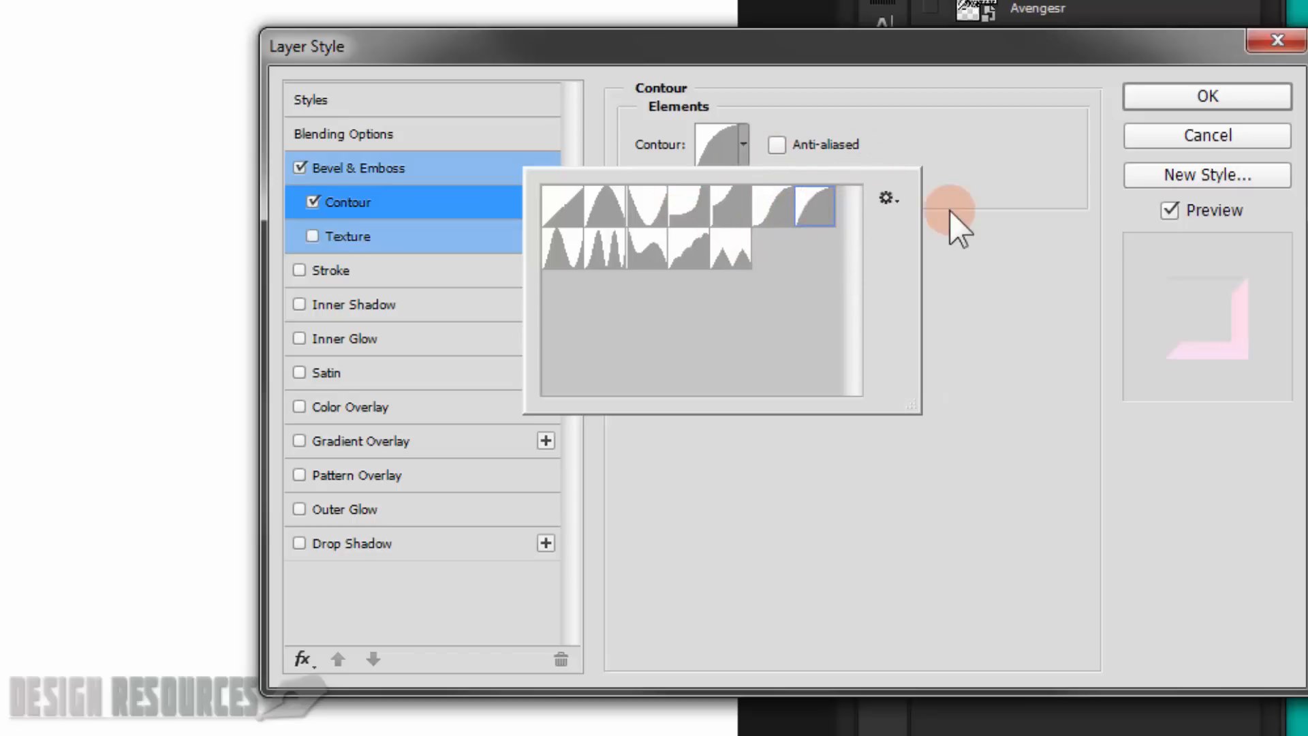
key(Return)
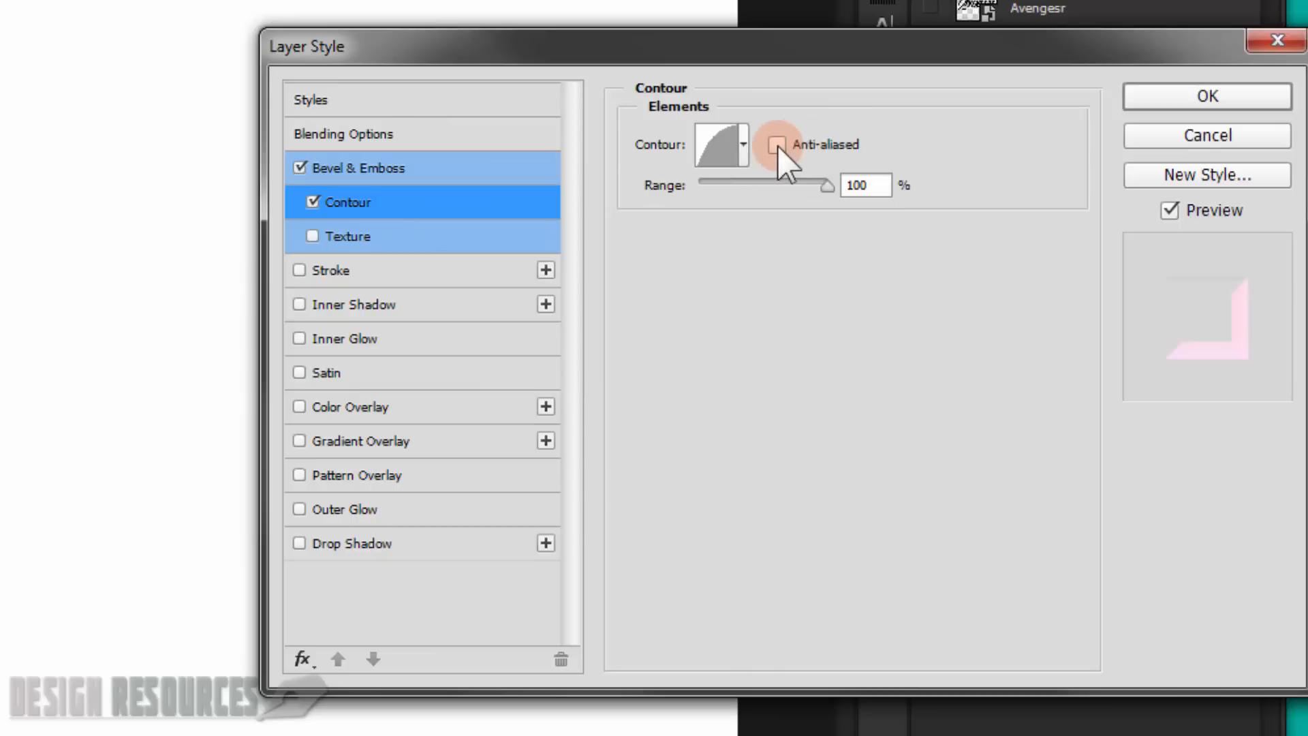
drag(875, 182, 808, 187)
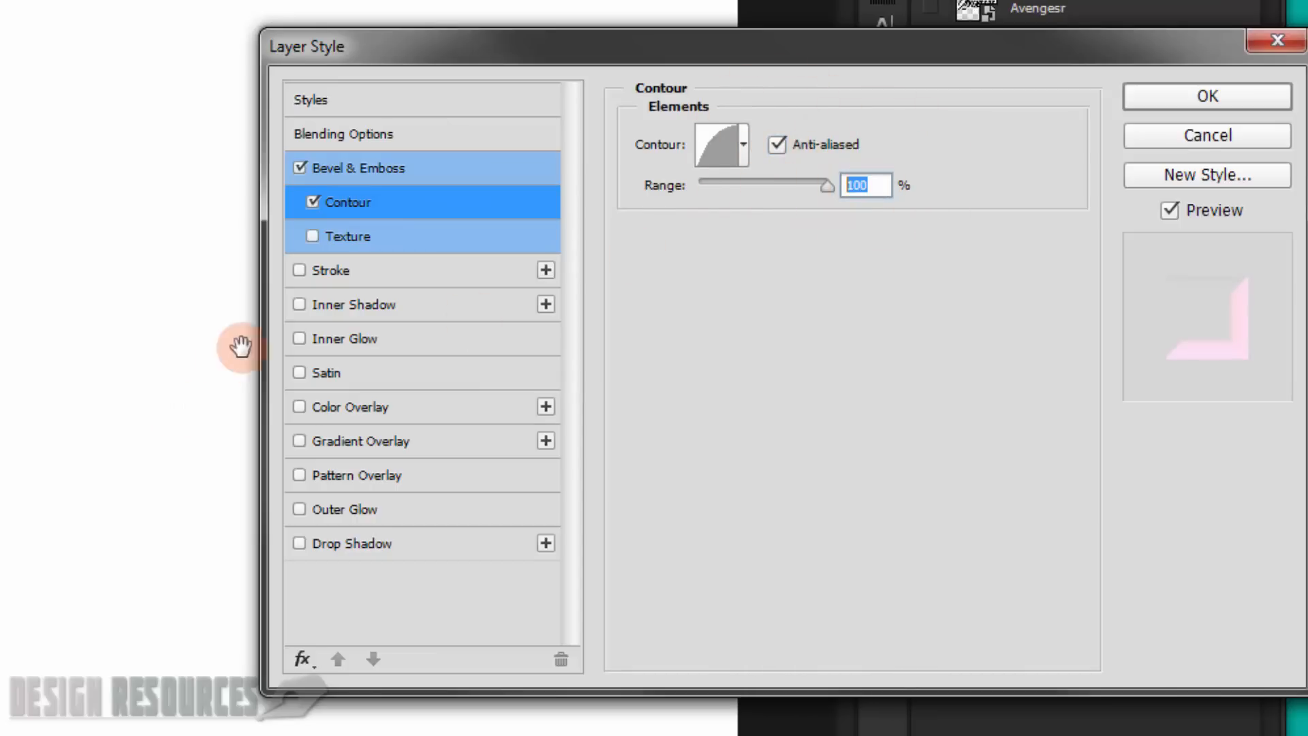
Step: Enable a Multiply Inner Shadow at 80% opacity, 57° angle, 9 px distance, 8% choke and 7 px size, with the Sawtooth 1 contour
click(379, 303)
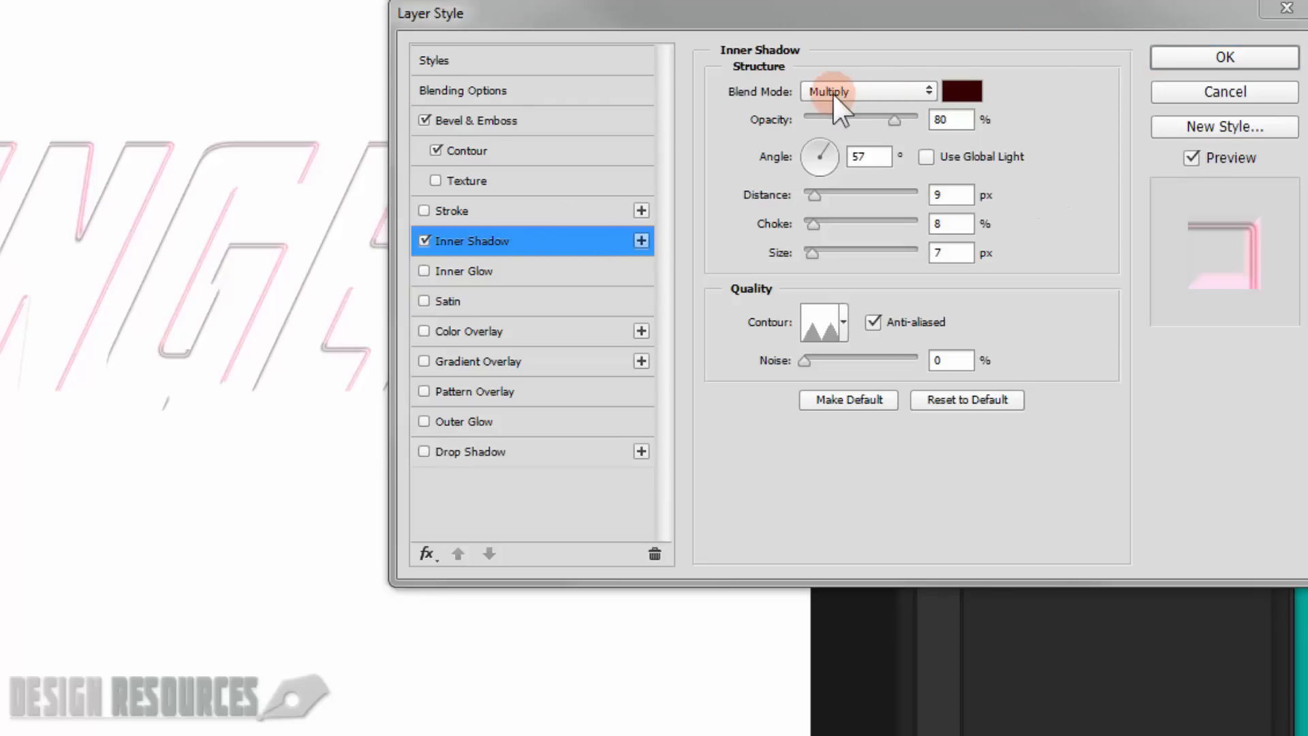
click(869, 99)
click(980, 108)
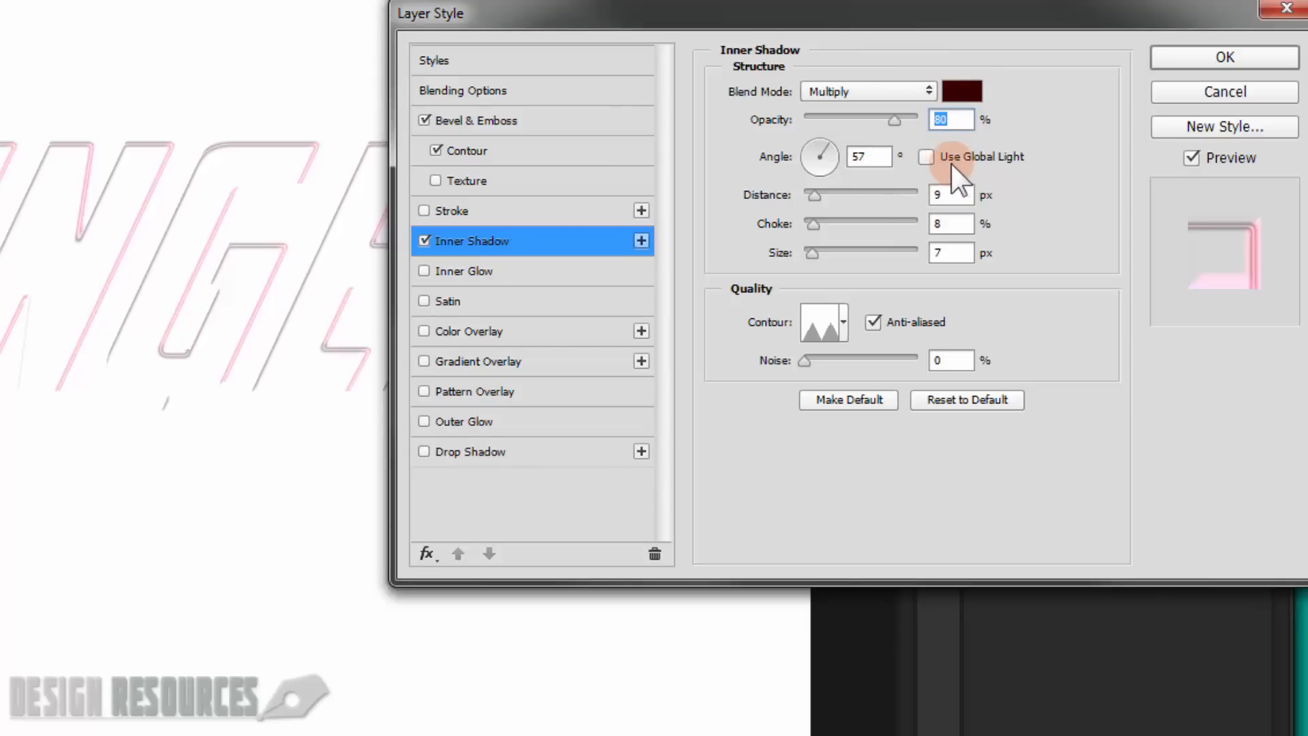
click(877, 159)
click(845, 325)
click(834, 417)
click(1038, 339)
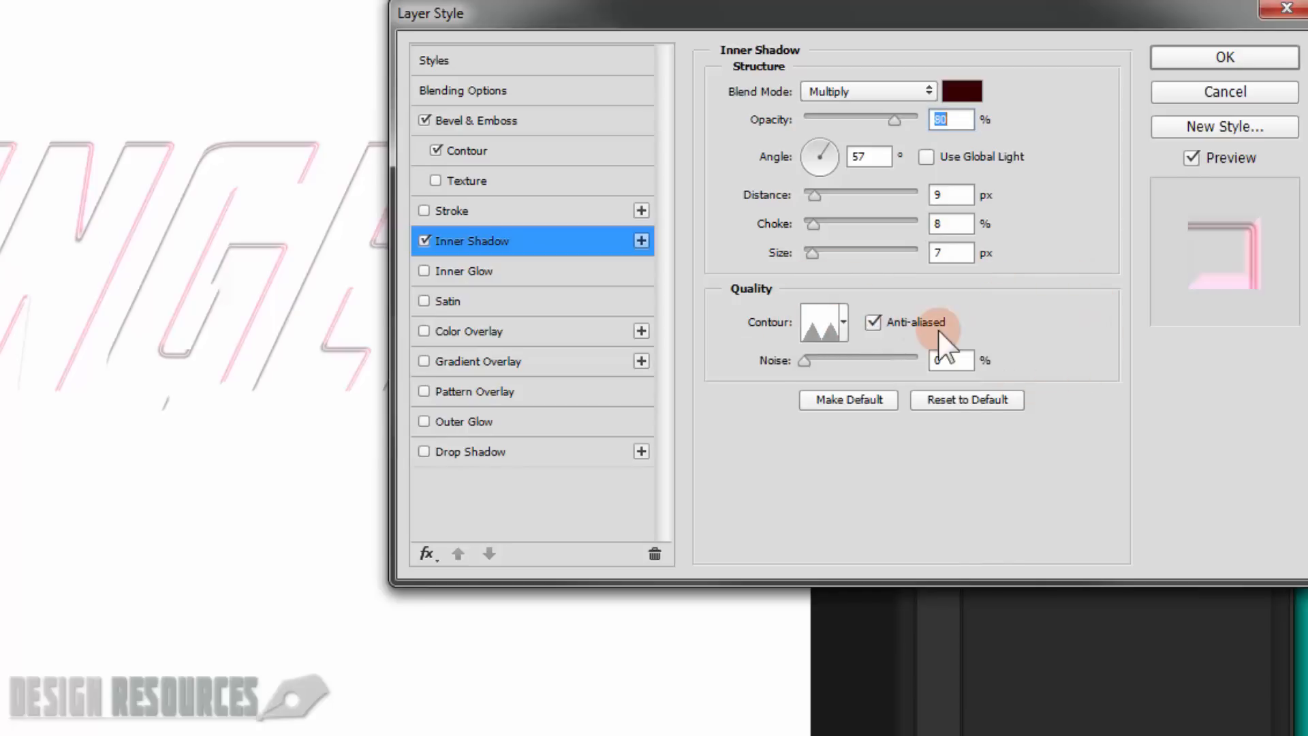
Step: Enable Inner Glow on the layer with the Linear Burn blend mode at 100% opacity
click(476, 271)
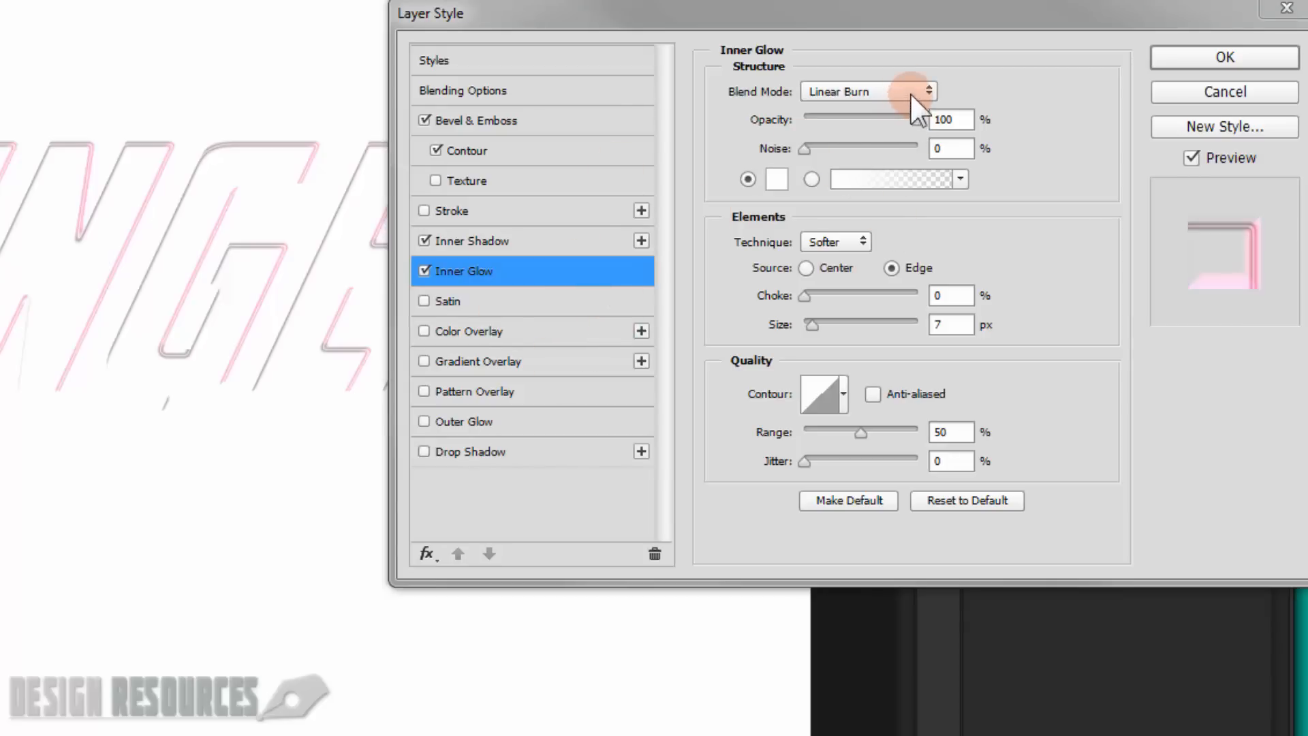
click(864, 88)
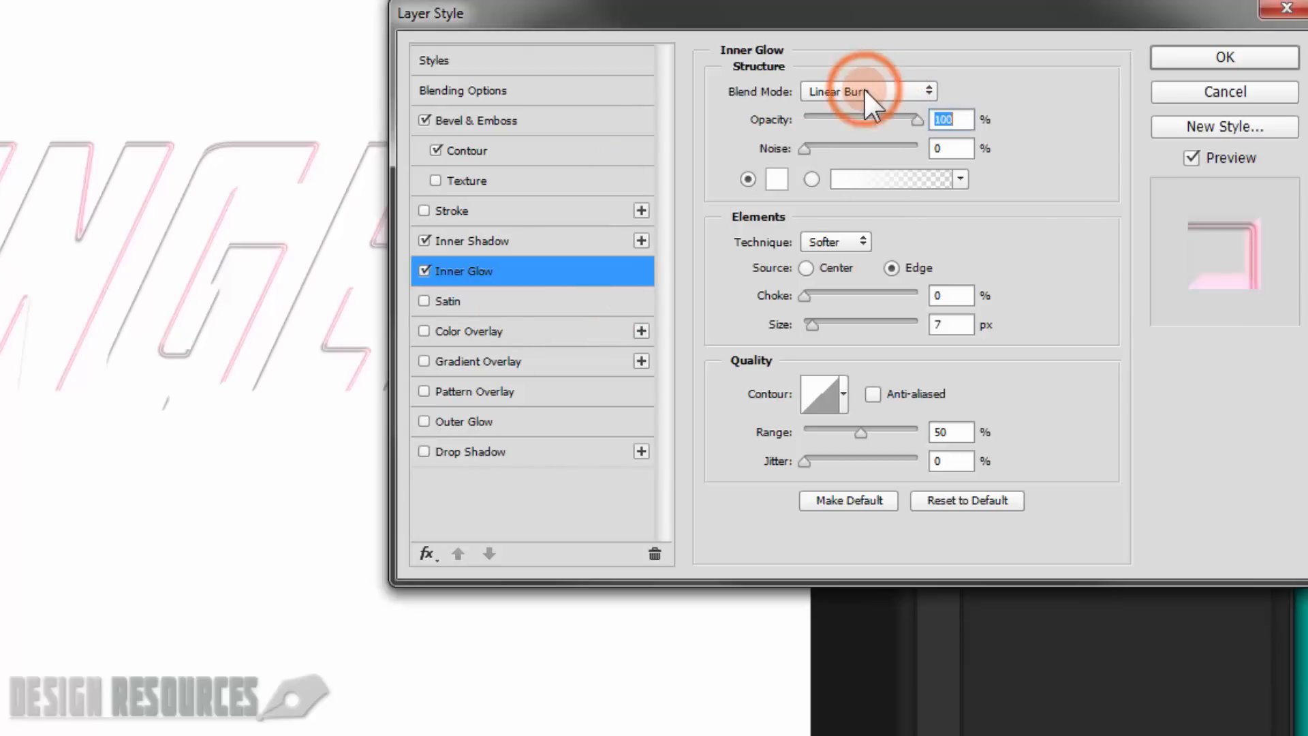
click(836, 93)
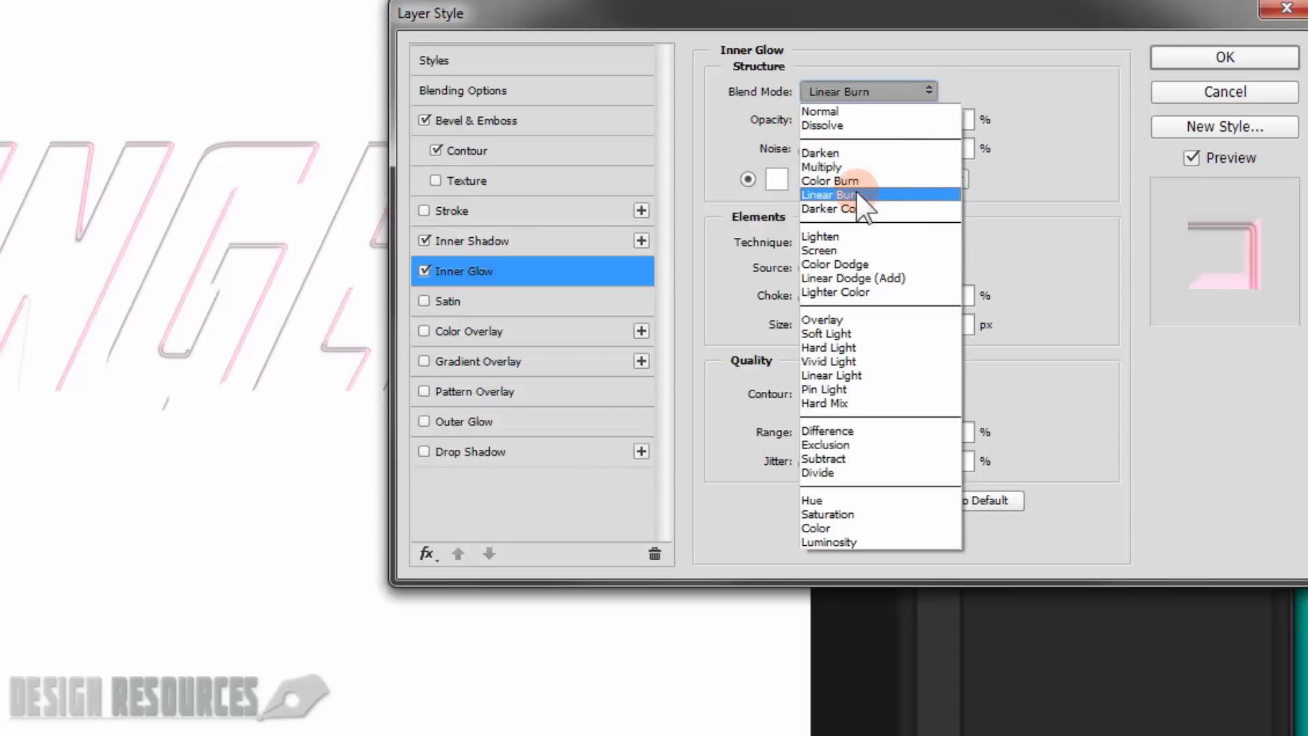
click(860, 190)
double_click(961, 118)
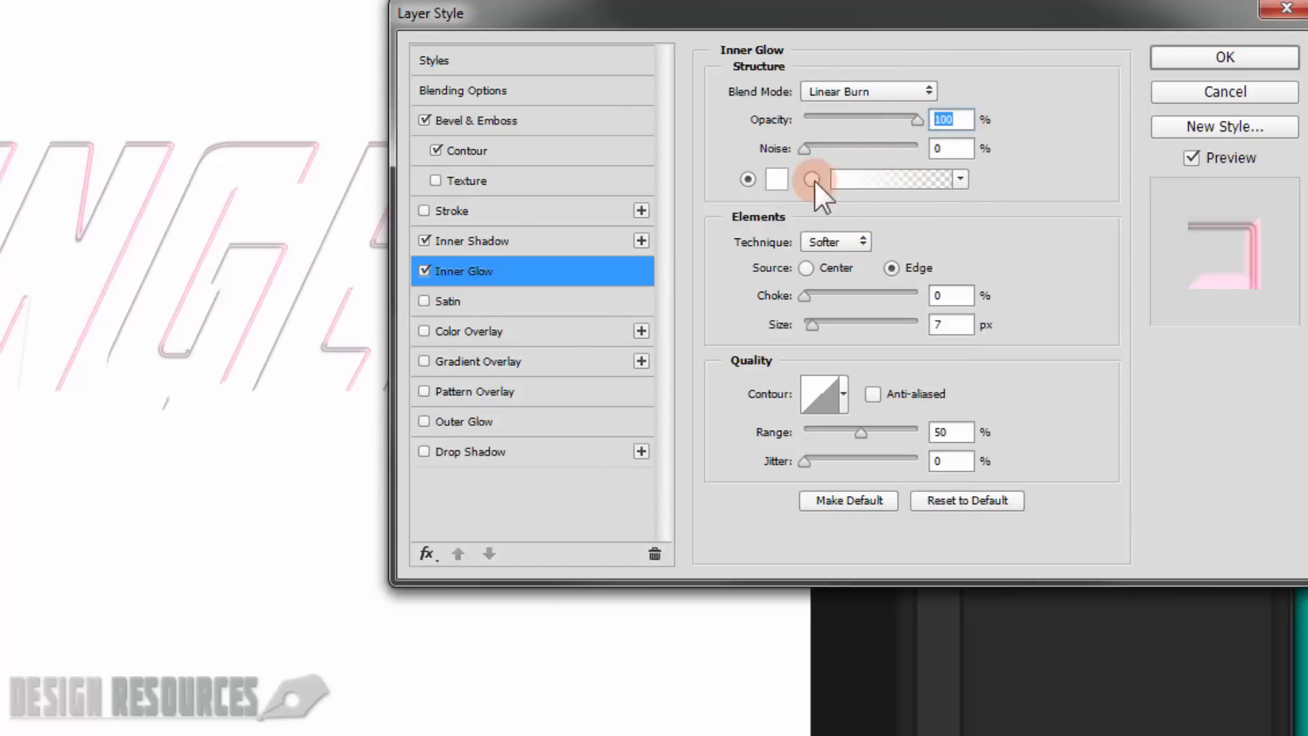
Step: Set the inner glow's colour to #7c0909
click(781, 180)
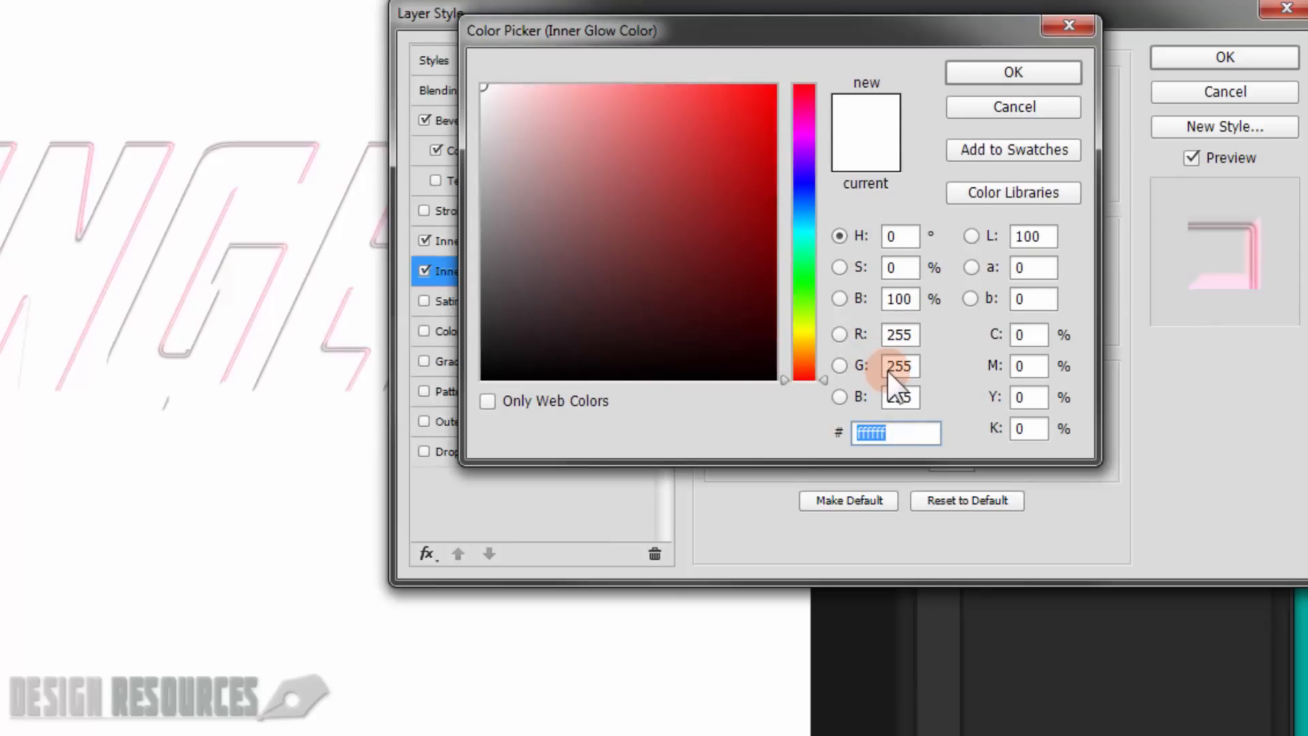
text(7c)
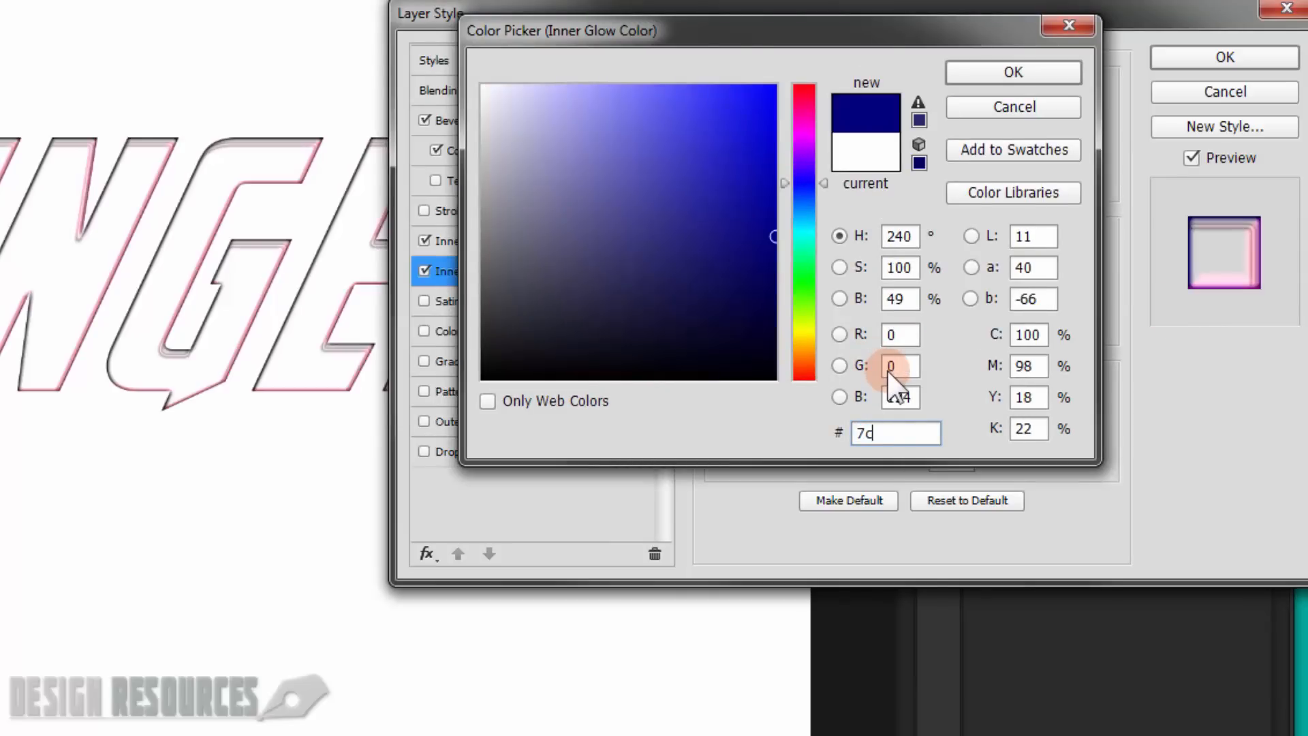
text(0909)
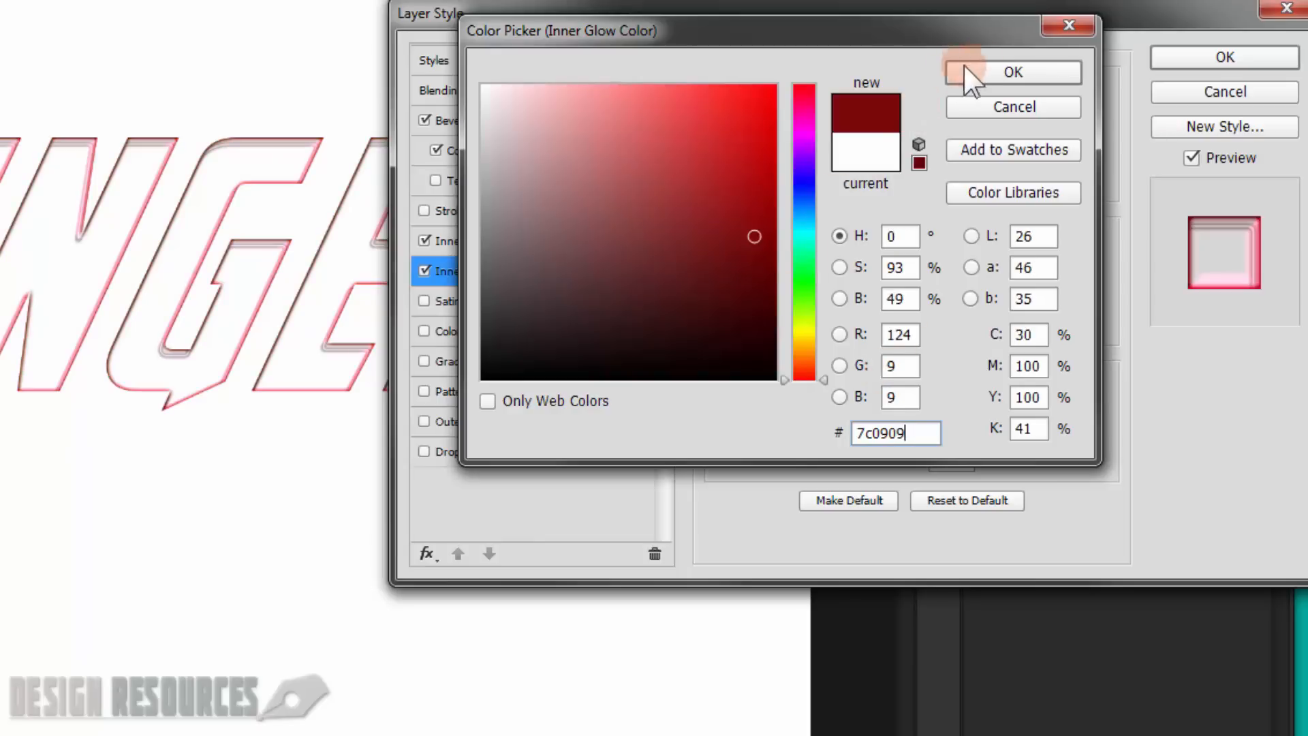
click(994, 71)
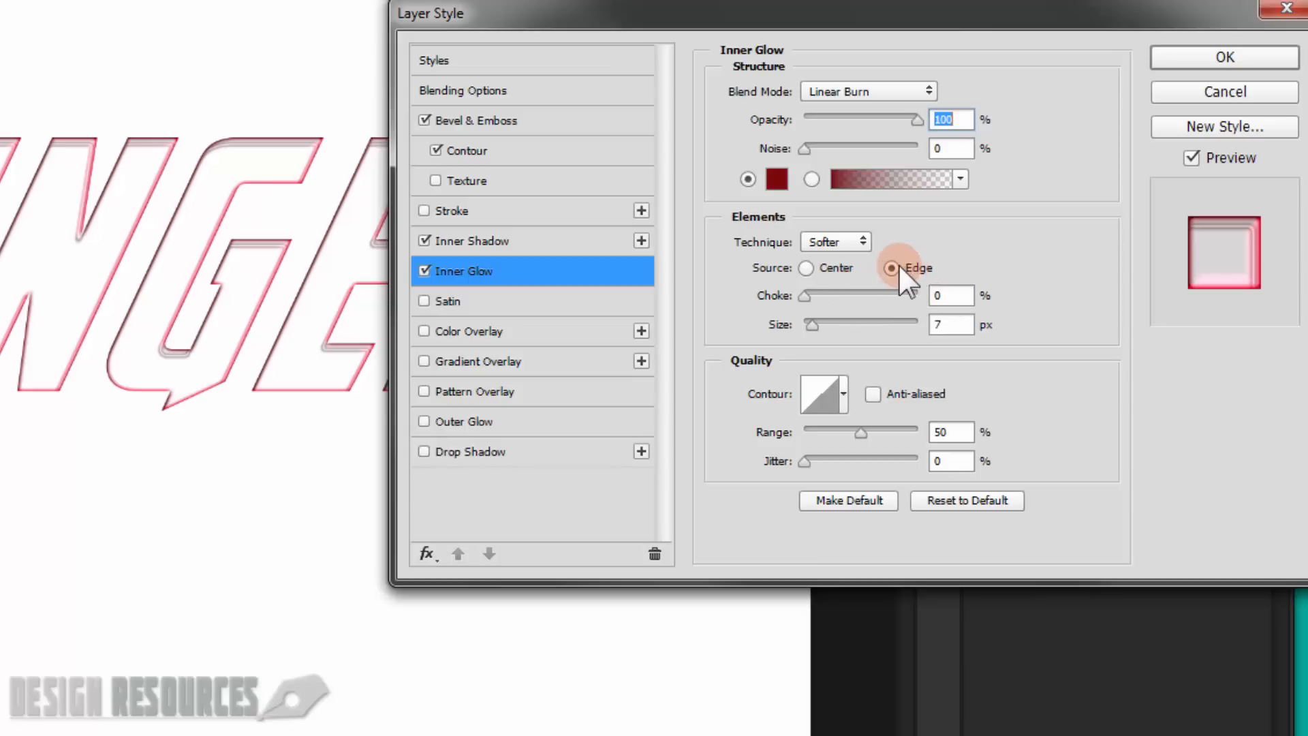
Step: Set the inner glow's size to 20 px and turn on anti-aliasing for its contour
click(947, 327)
text(20)
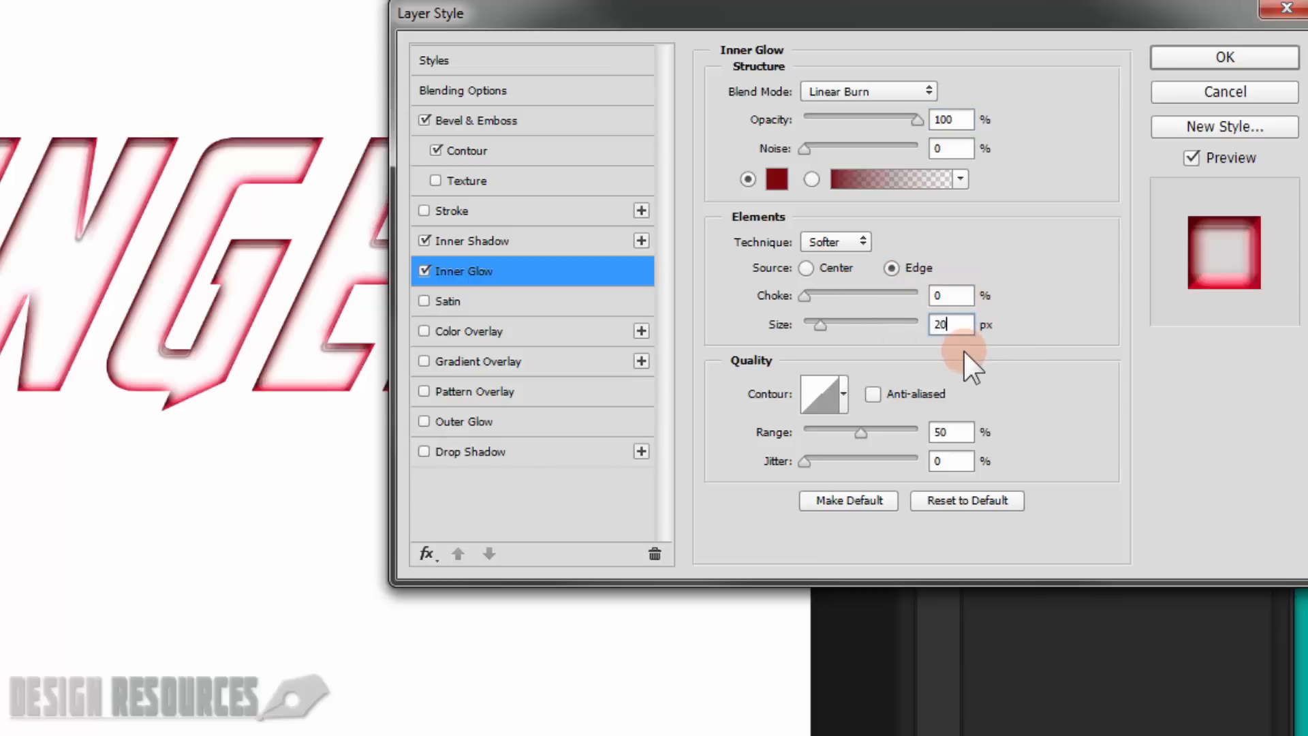
click(871, 395)
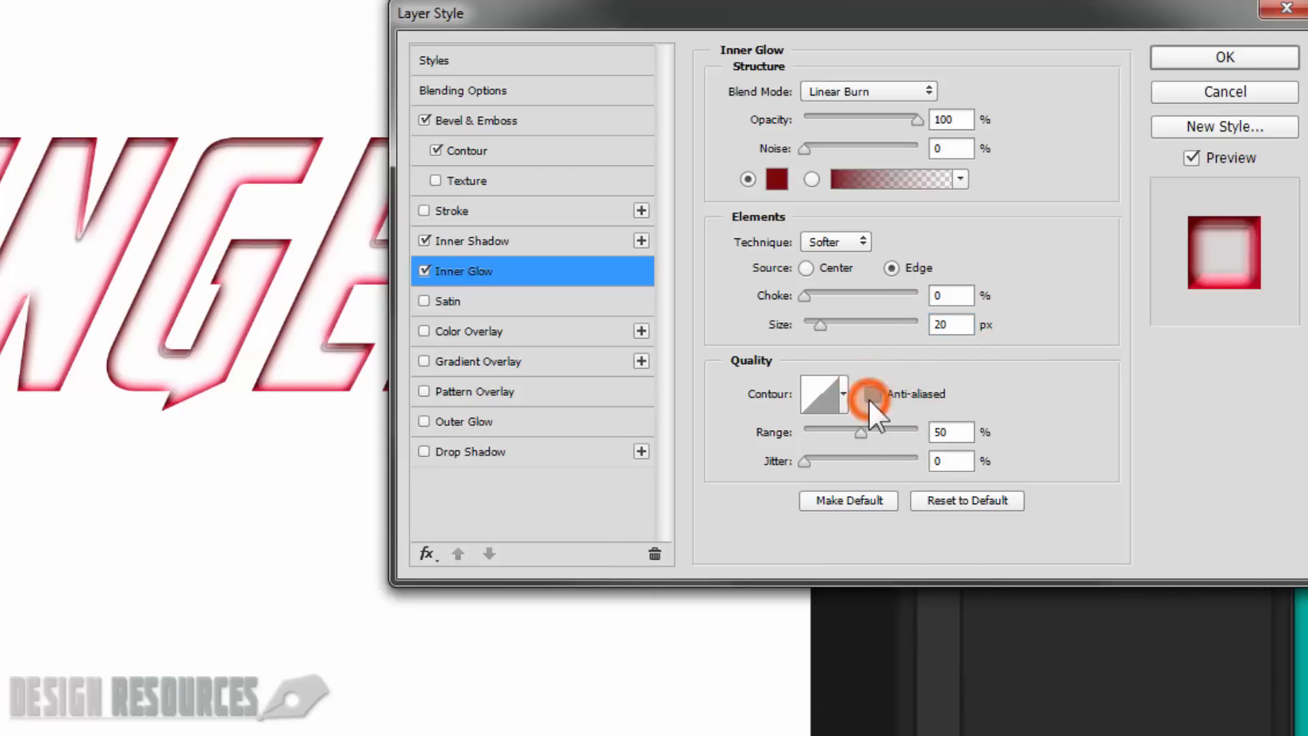
Step: Enable Satin on the layer with the Color Dodge blend mode
click(453, 300)
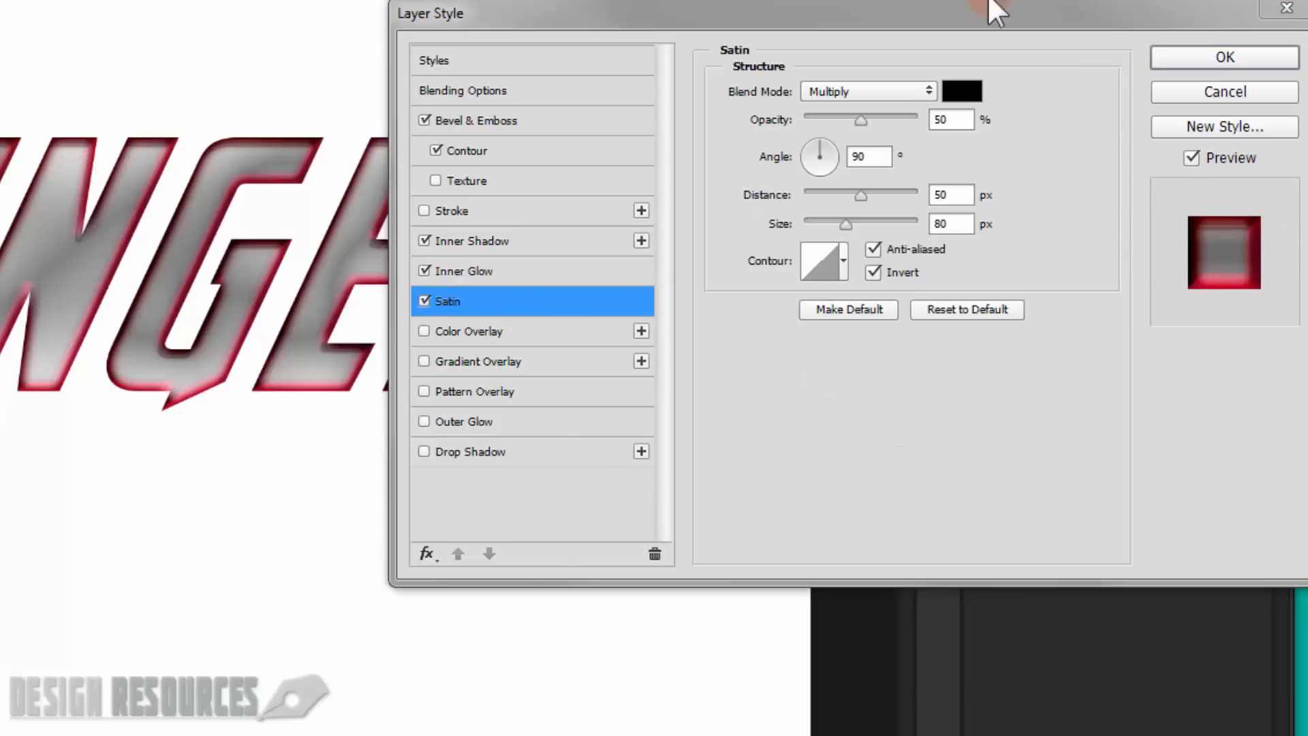
click(854, 90)
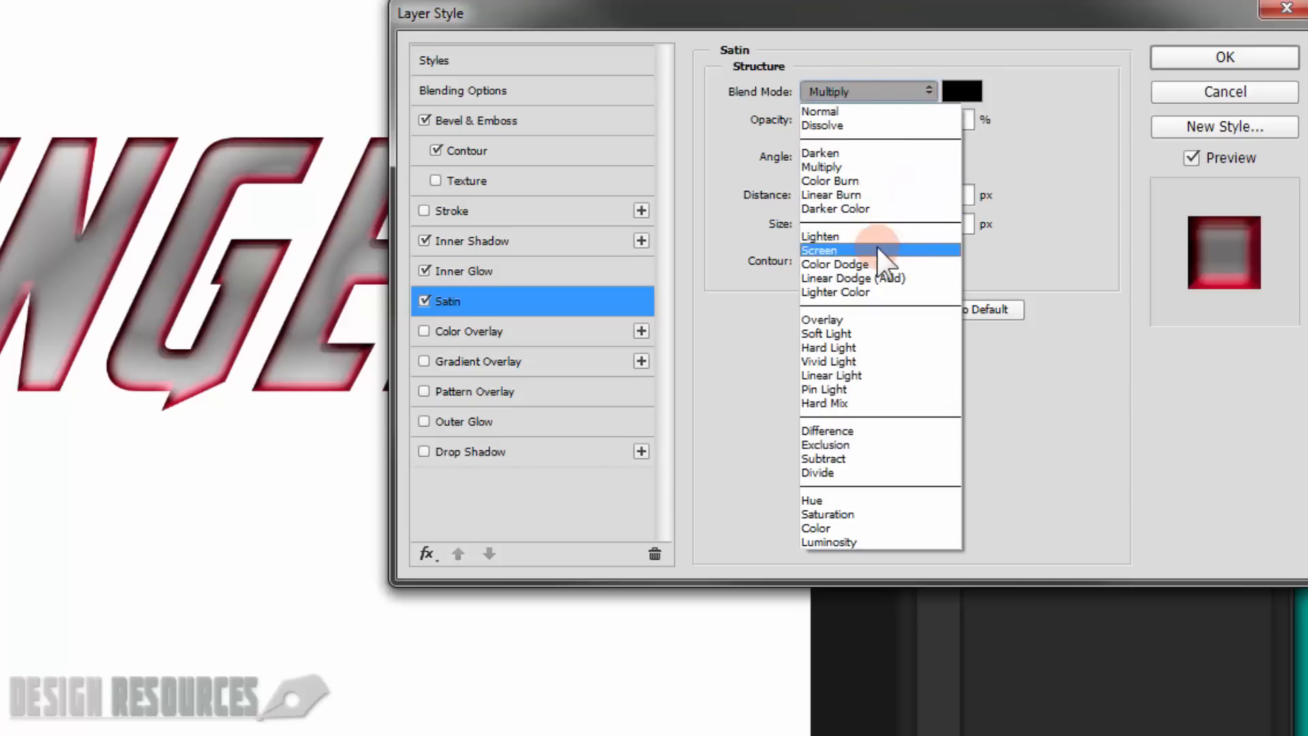
click(879, 264)
Step: Set the satin effect's colour to #925155
click(961, 91)
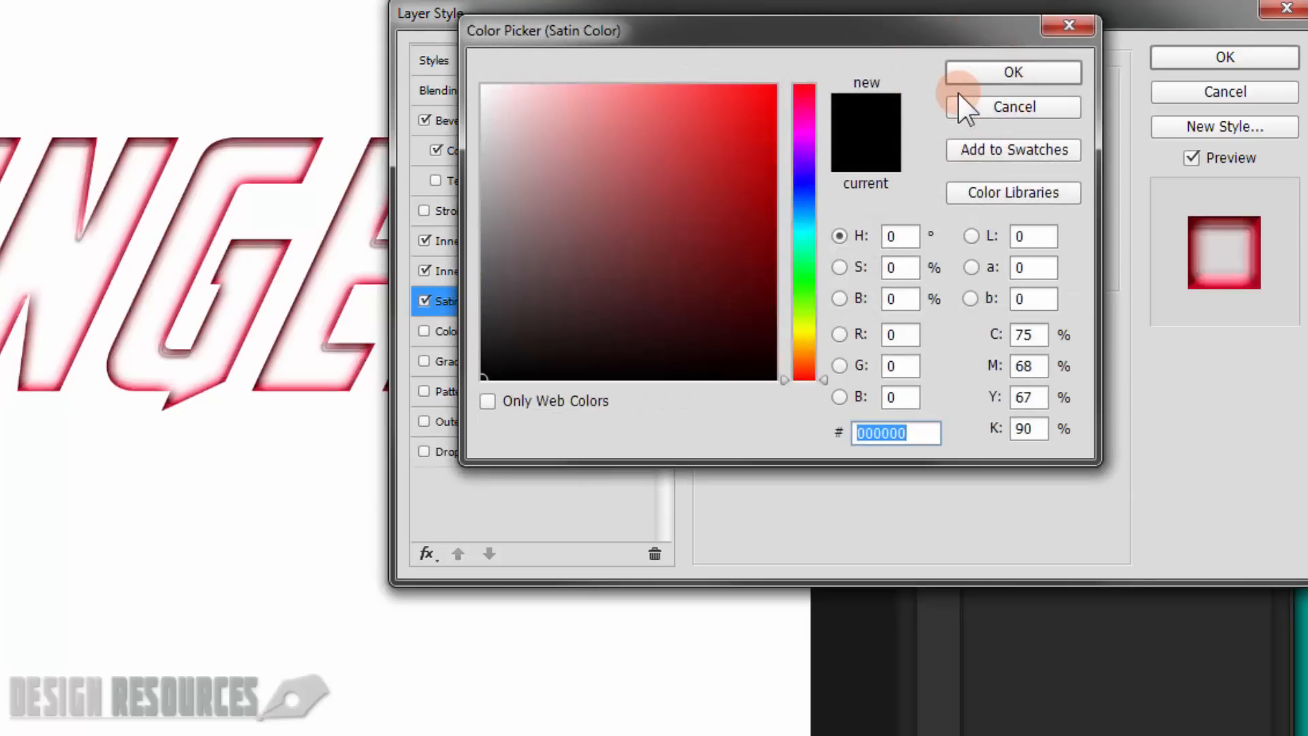
text(9)
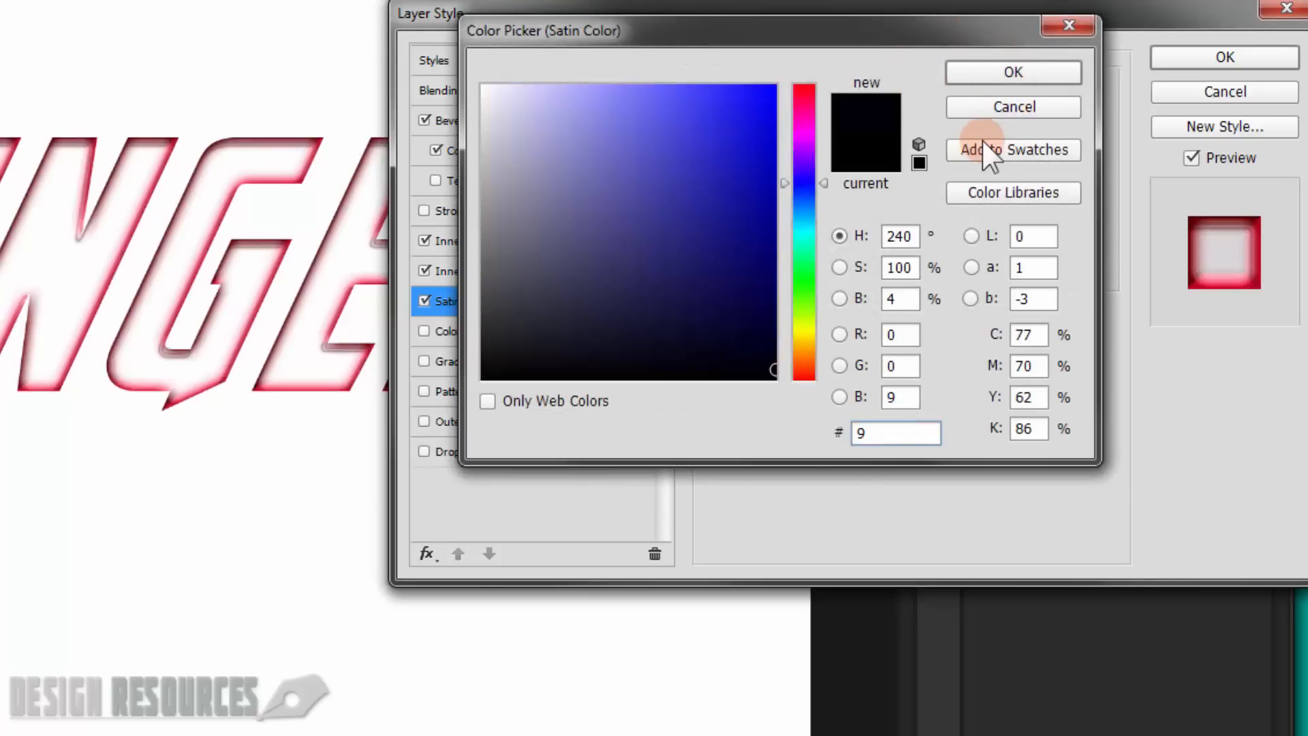
text(25)
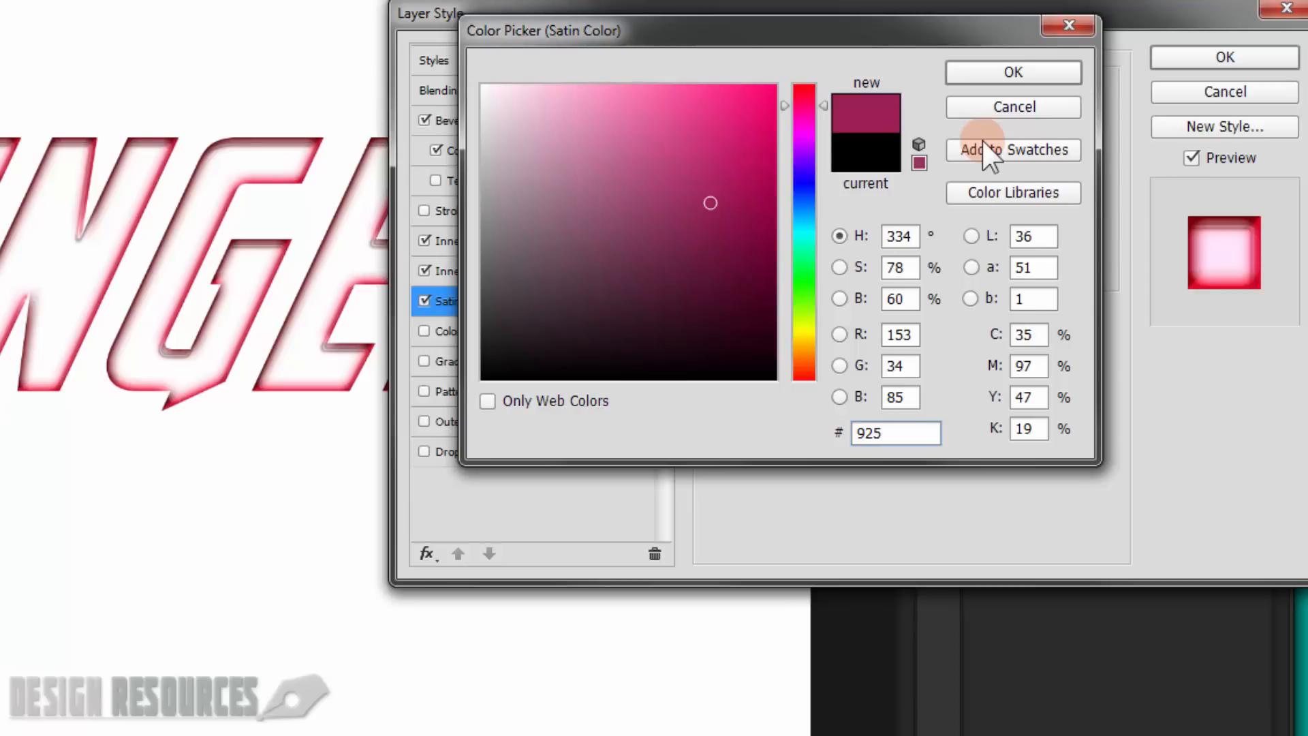
text(155)
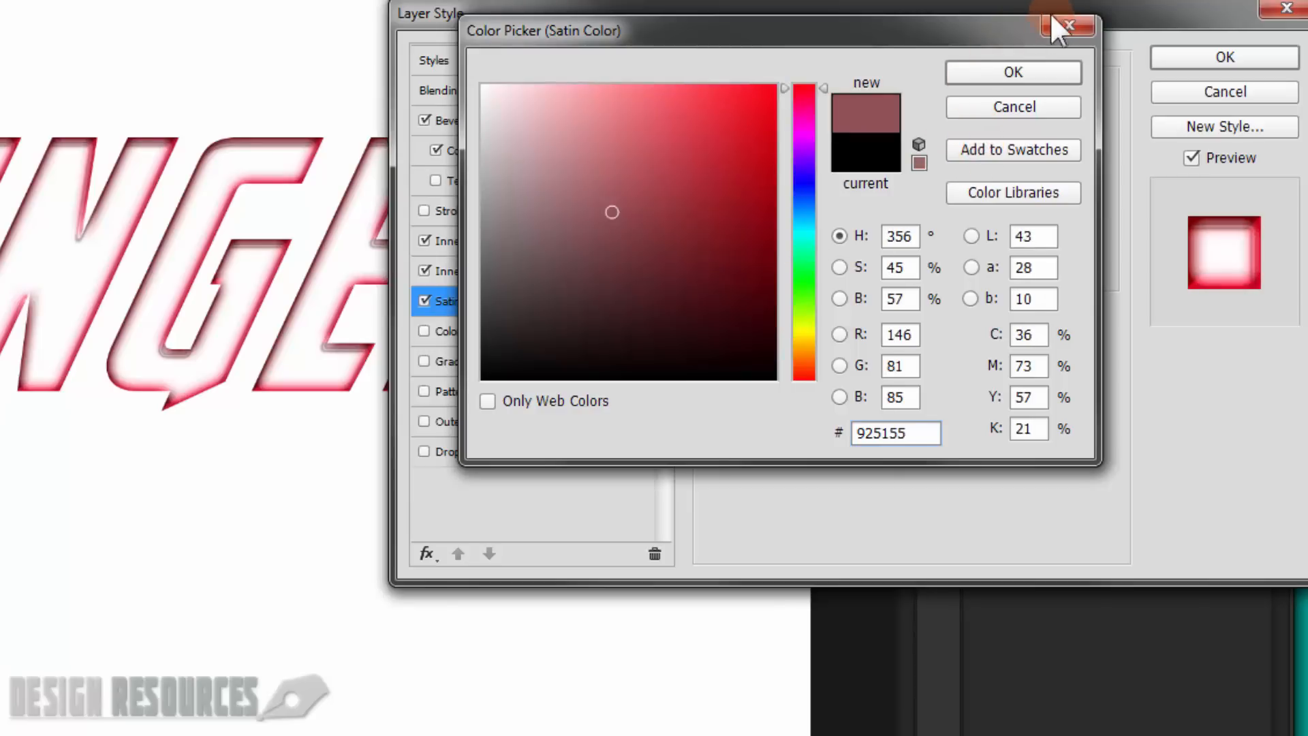
click(1023, 72)
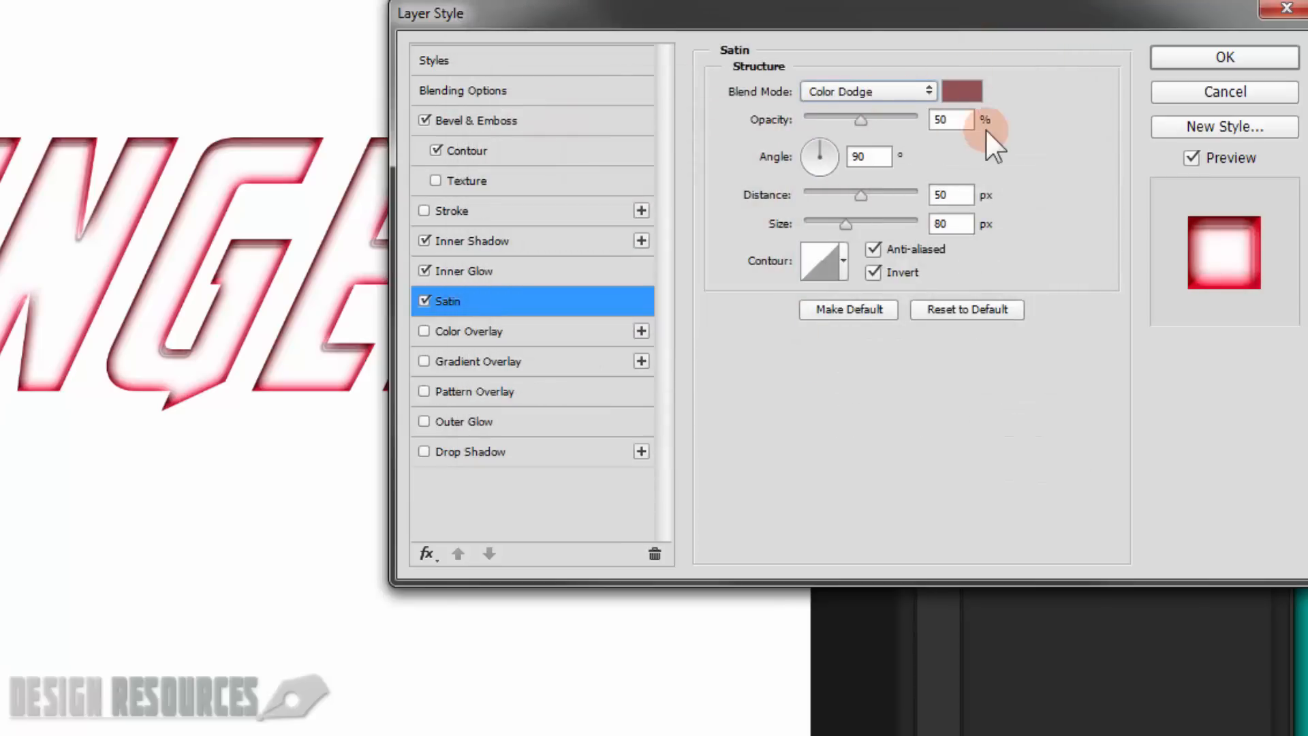
Step: Set the satin effect's opacity to 15%, its angle to 20° and its distance to 40 px
click(924, 121)
text(15)
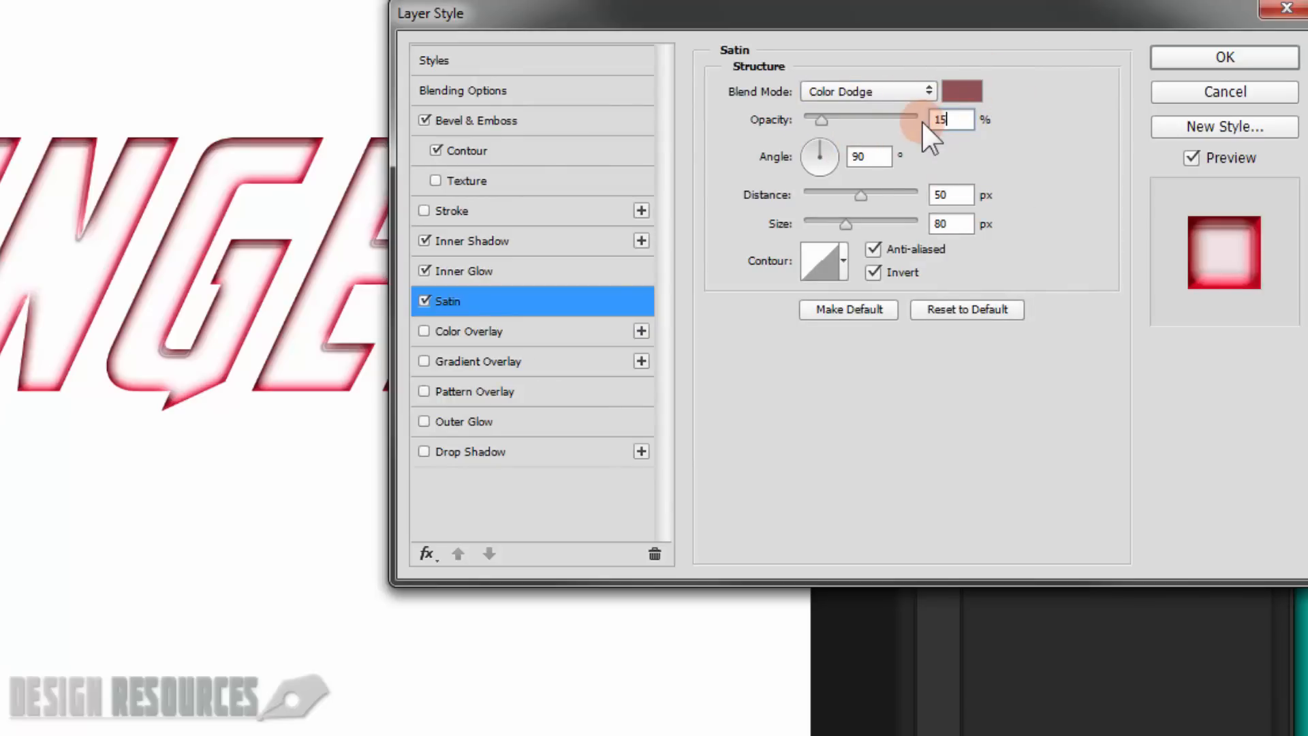
double_click(882, 163)
text(20)
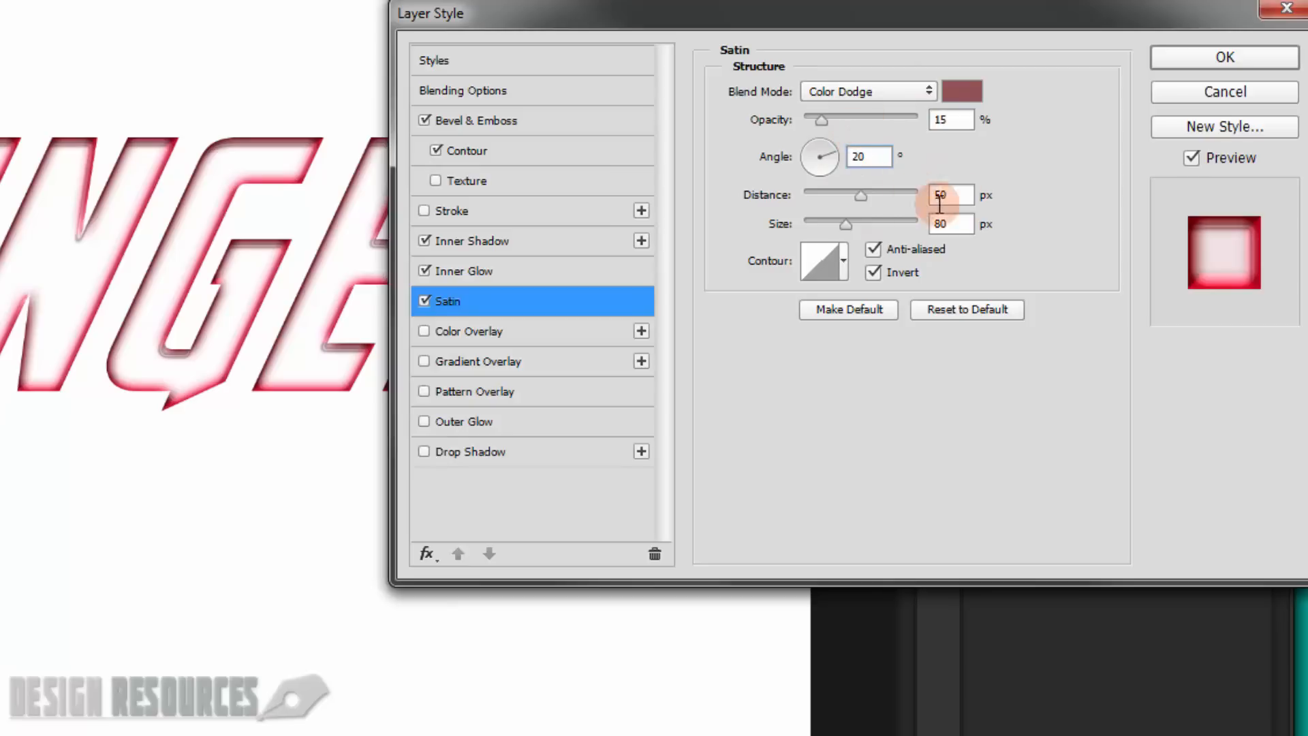
double_click(968, 197)
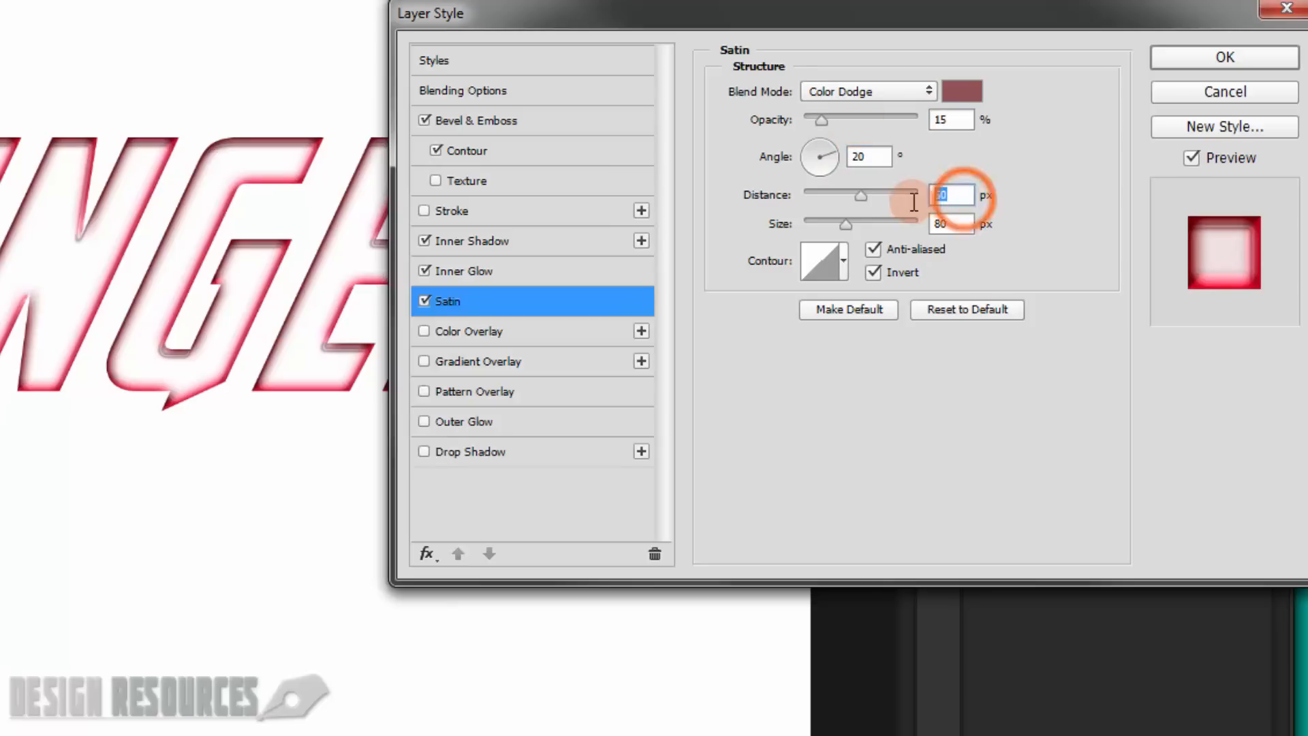
text(40)
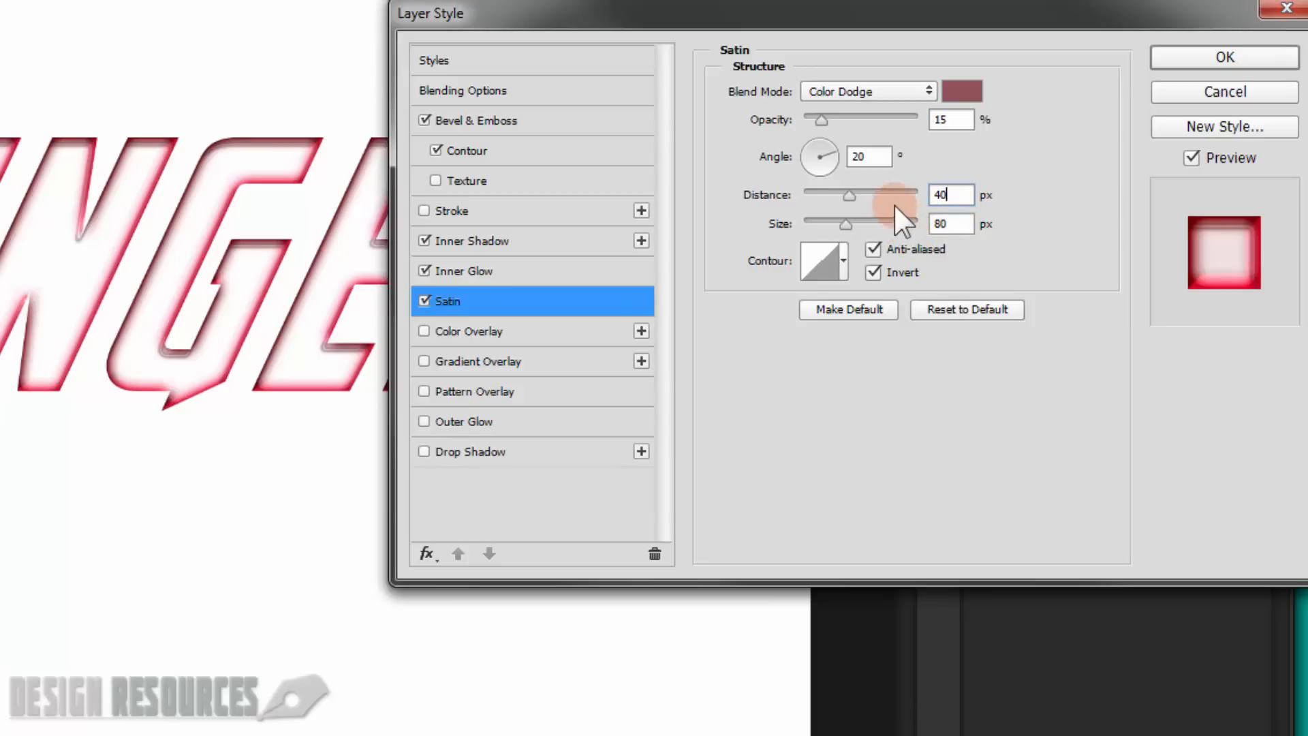
Step: Apply the Gaussian contour to the satin effect and move the Layer Style dialog further off the lettering
click(843, 260)
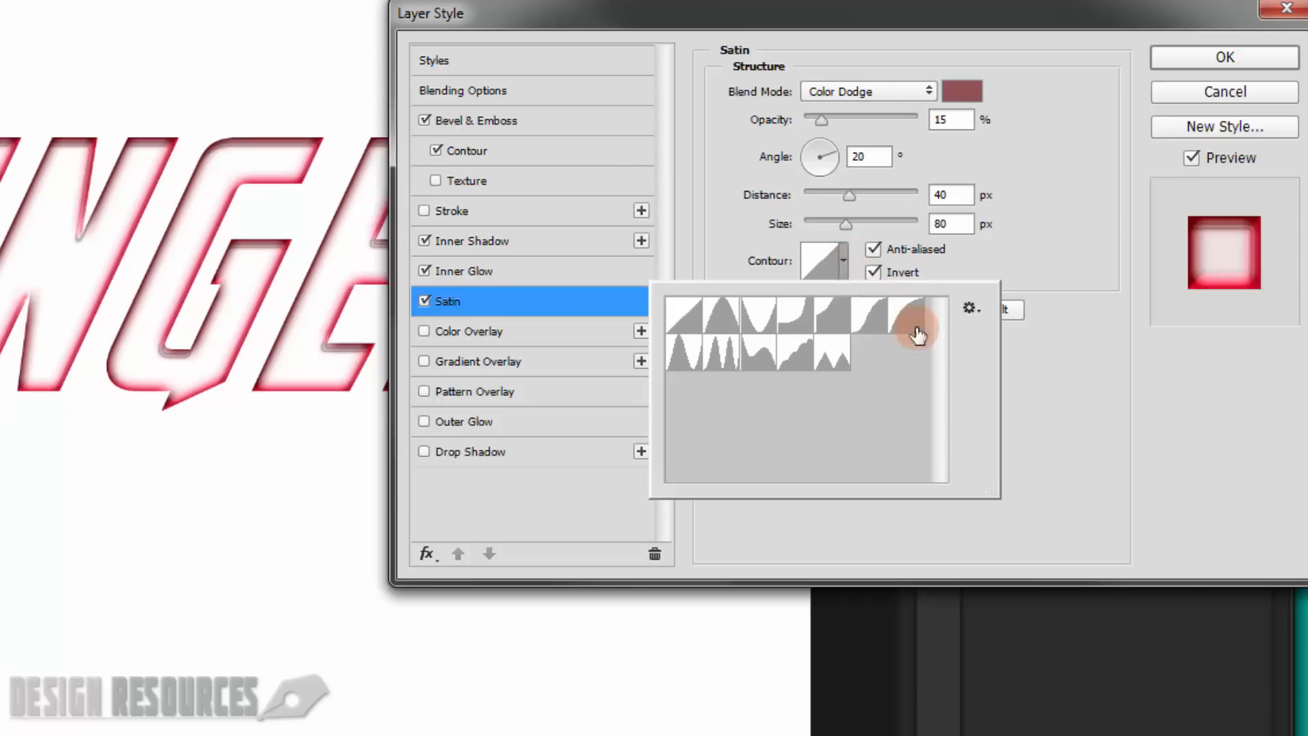
click(869, 315)
click(1053, 255)
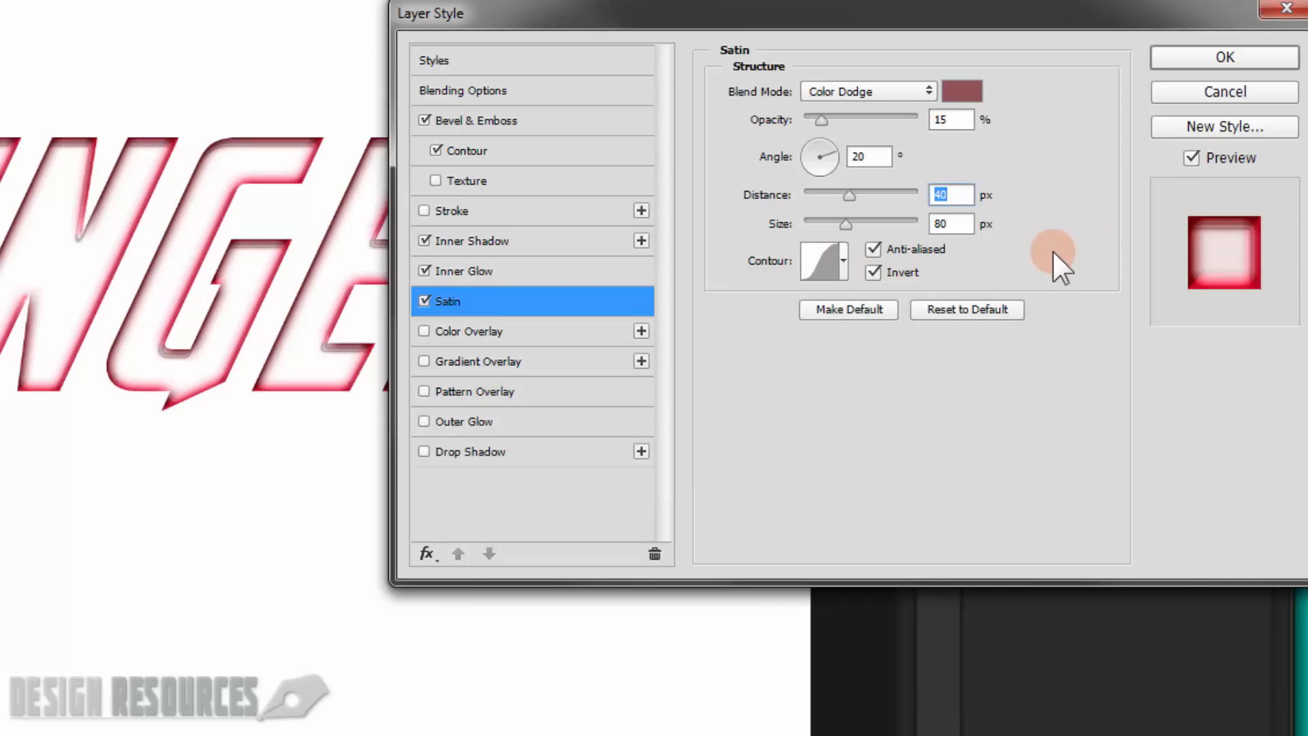
drag(796, 26, 766, 10)
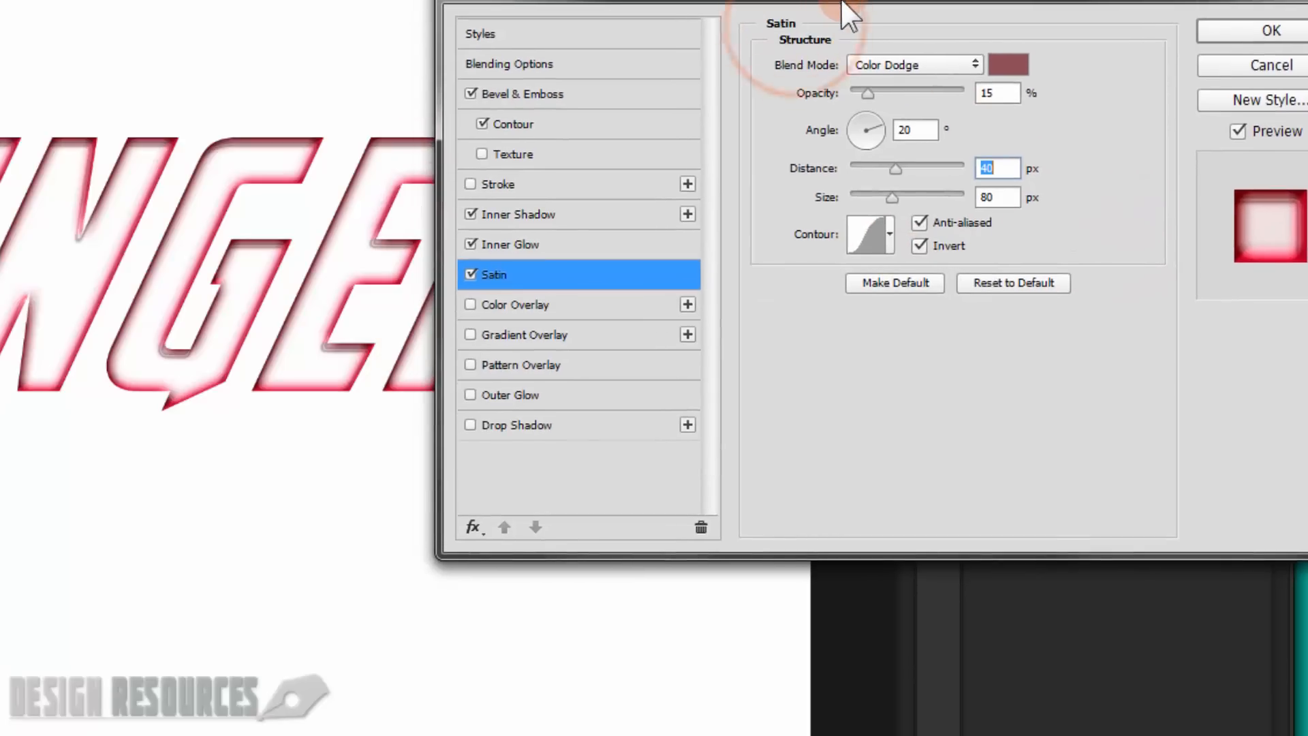
Step: Apply the finished layer style to Layer 1 copy and check the styled lettering up close
click(1262, 29)
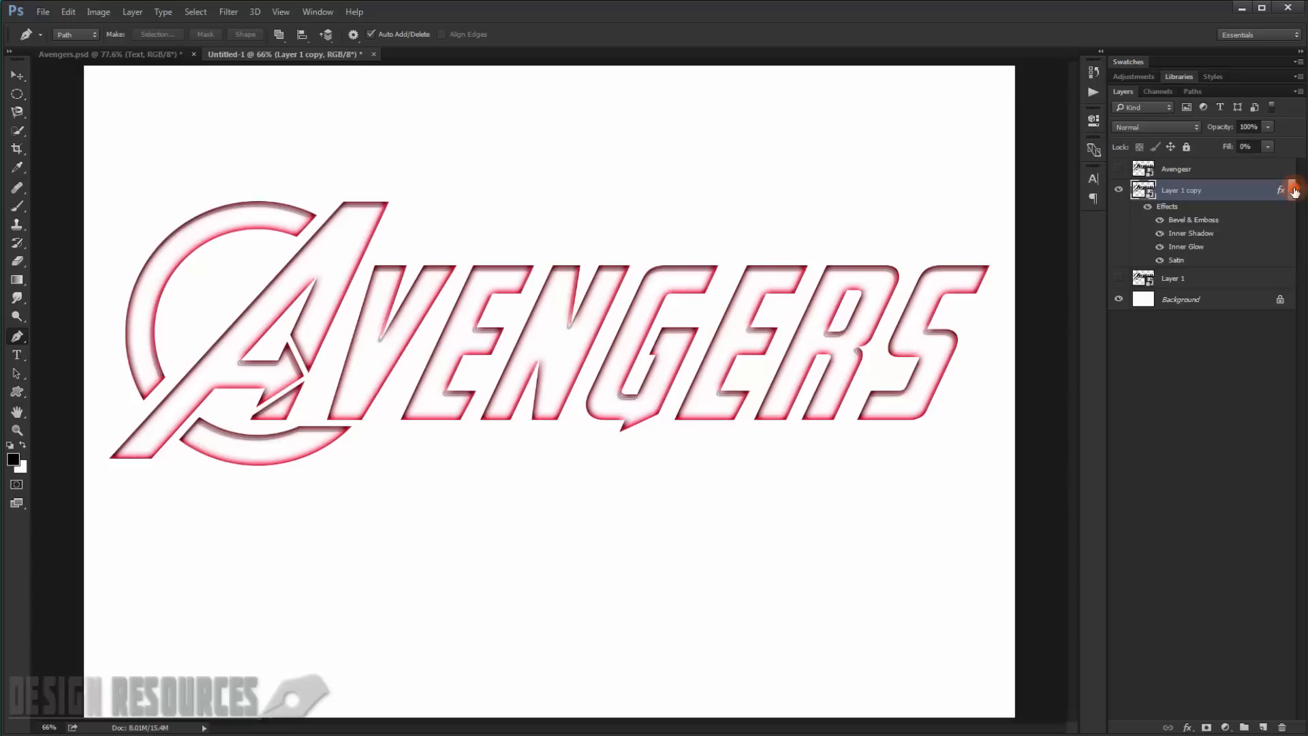
click(1293, 191)
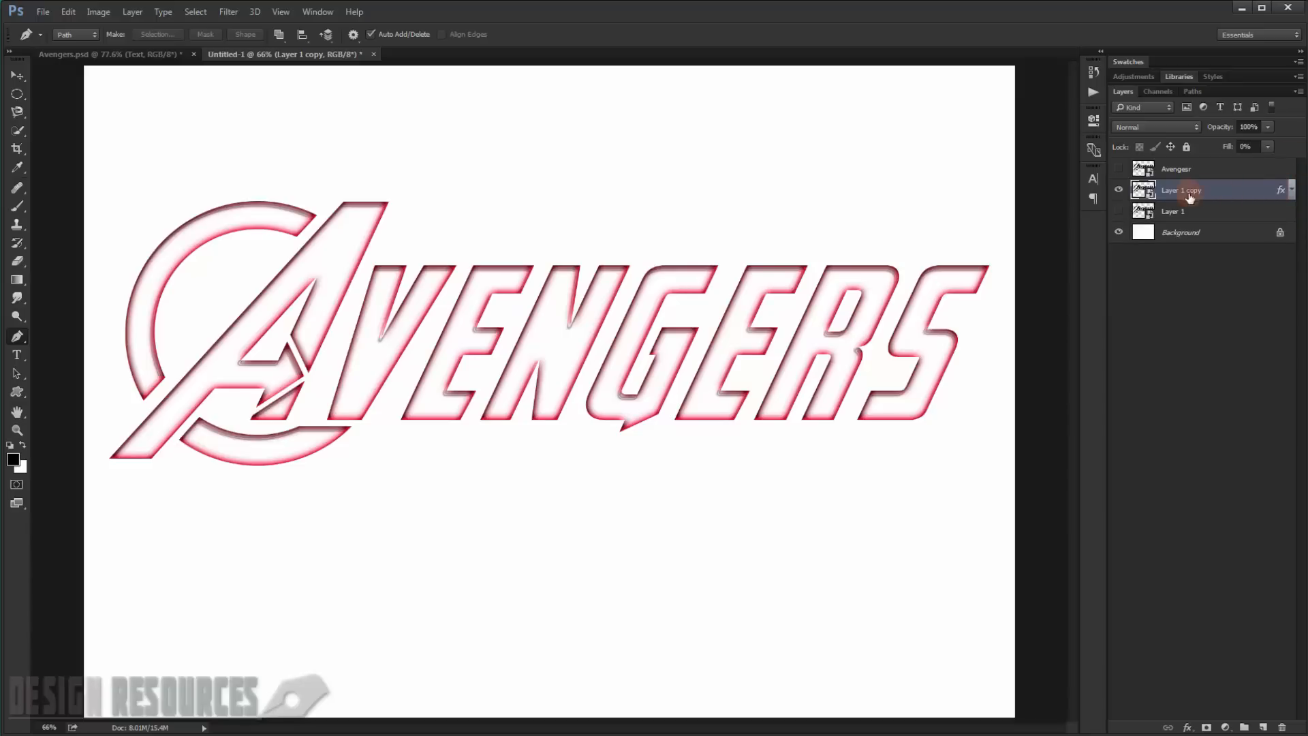
click(1294, 191)
scroll(546, 264, up, 6)
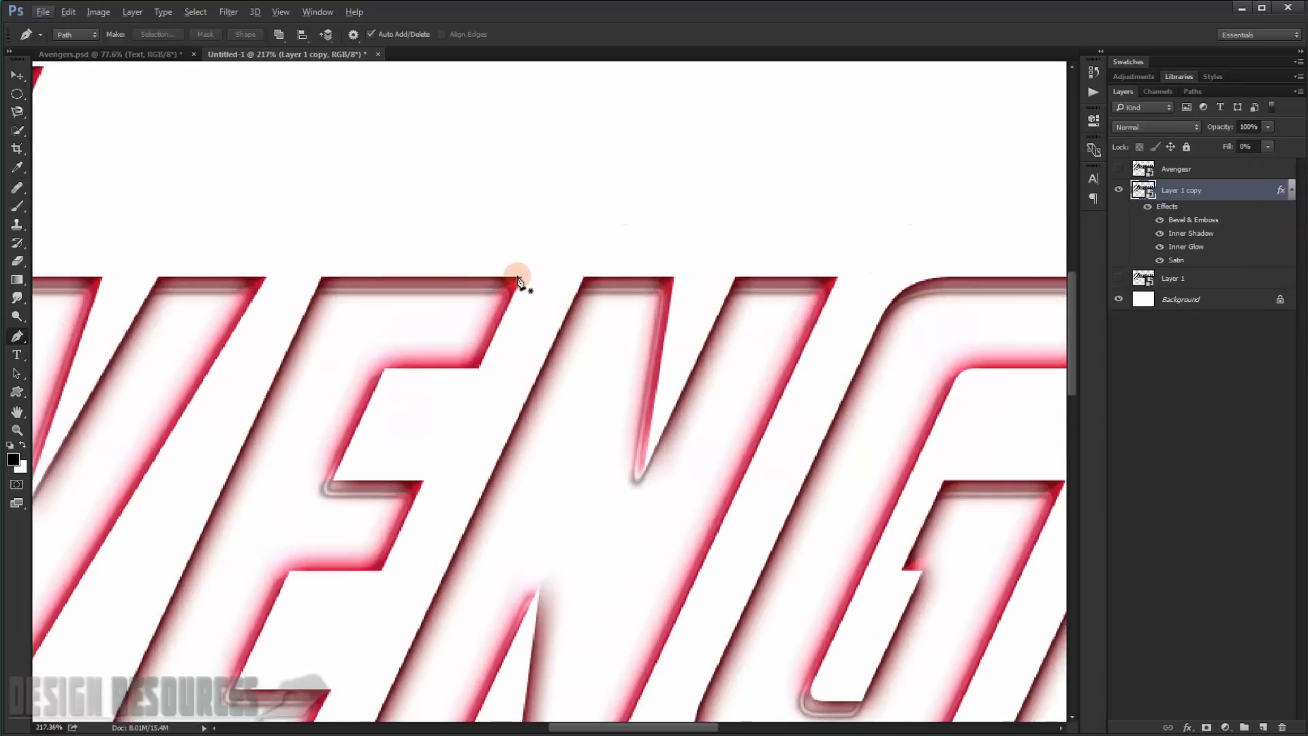
scroll(261, 397, down, 3)
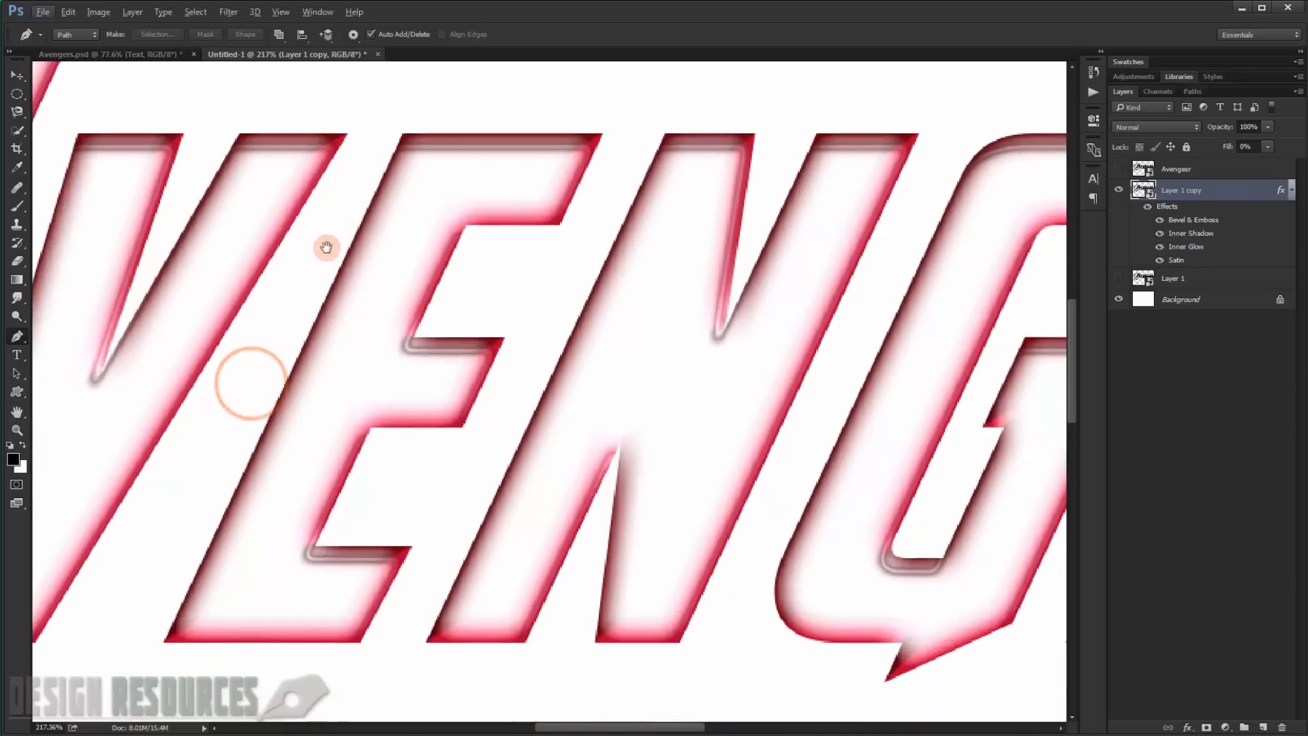
Step: Apply a Gaussian Blur smart filter with a 0.4 px radius to Layer 1 copy
click(228, 12)
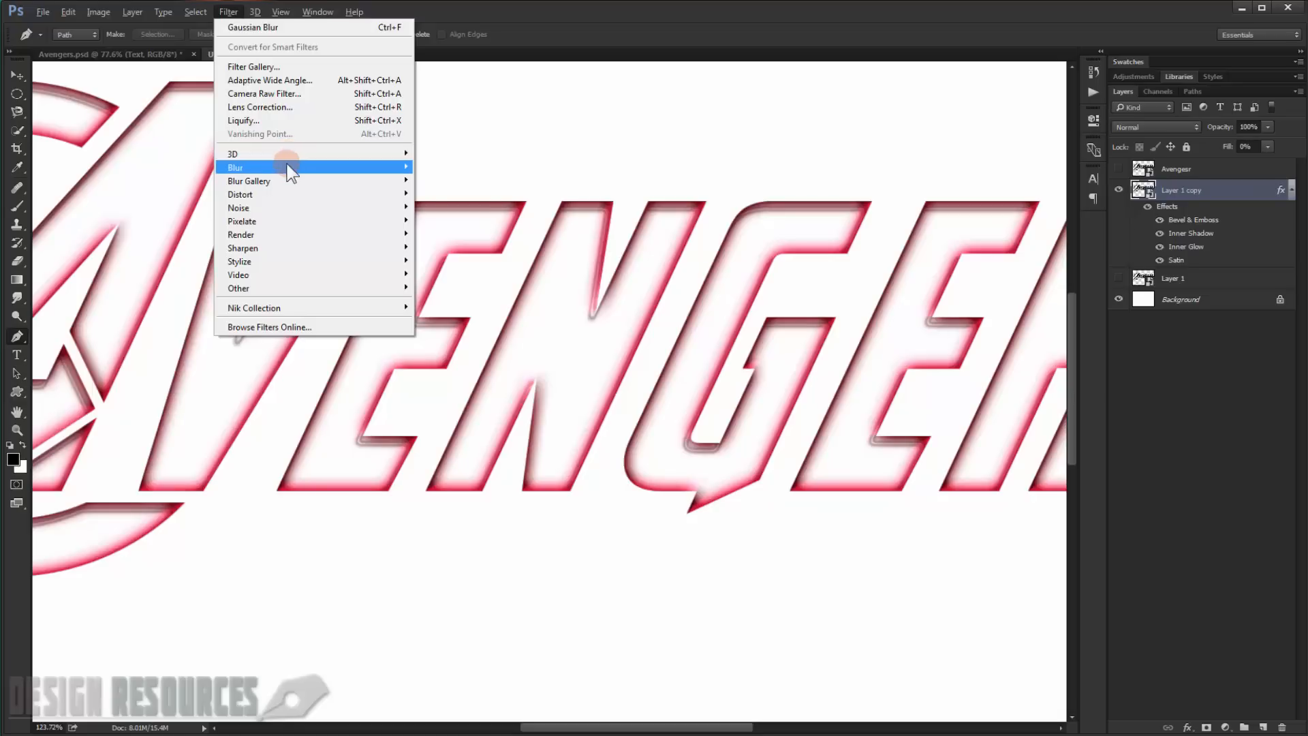
mouse_move(375, 167)
click(468, 220)
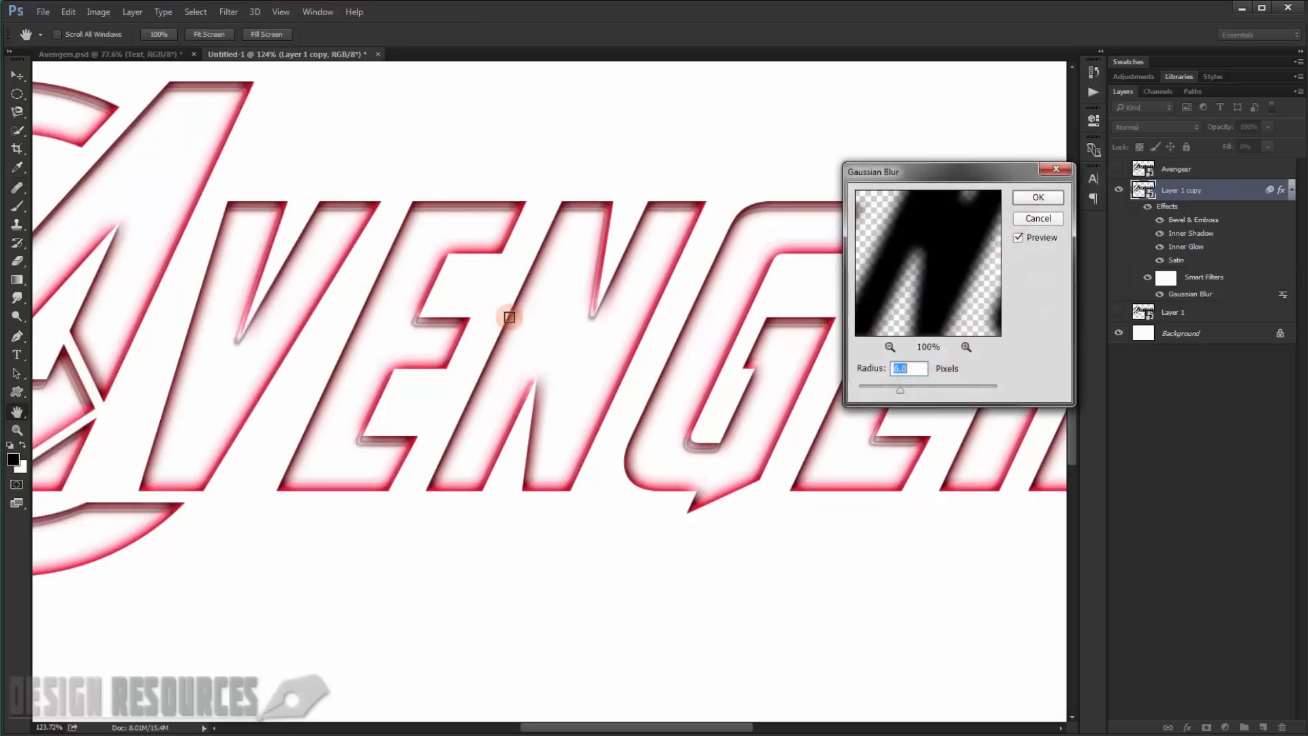
drag(898, 388, 865, 388)
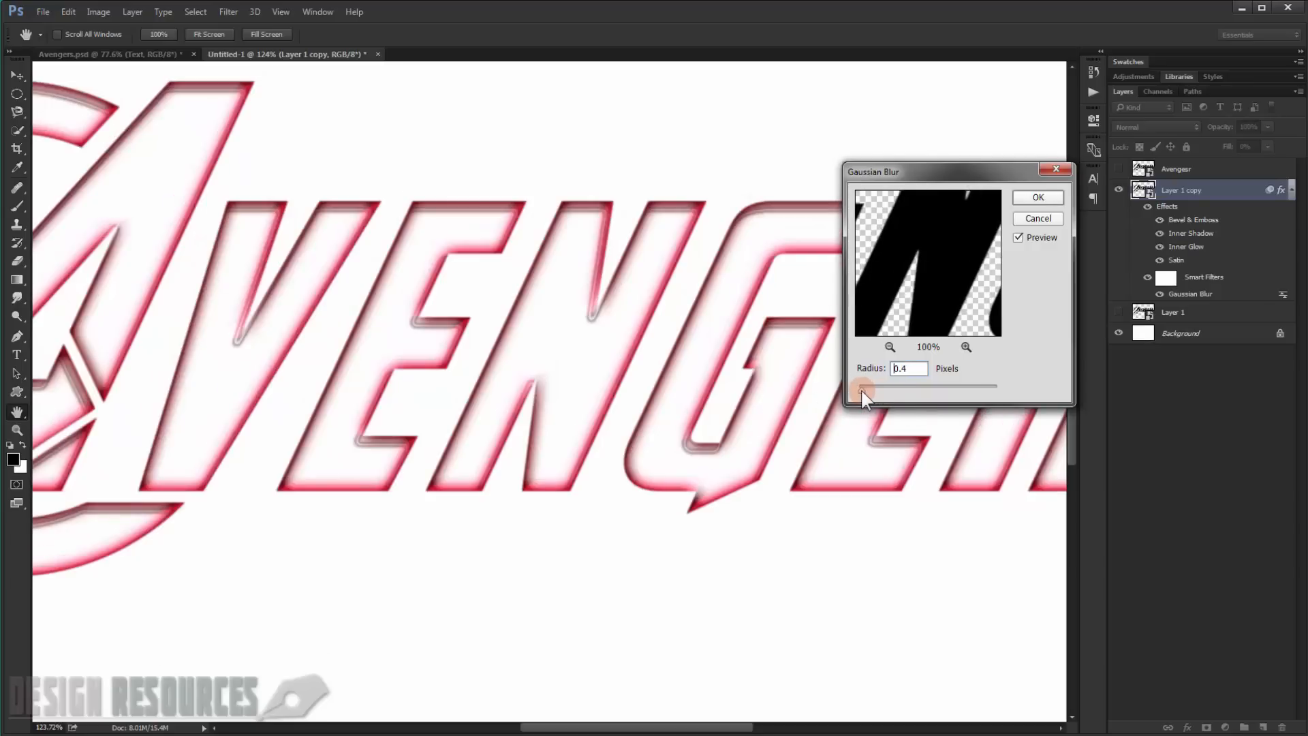
drag(861, 390, 863, 389)
text(.4)
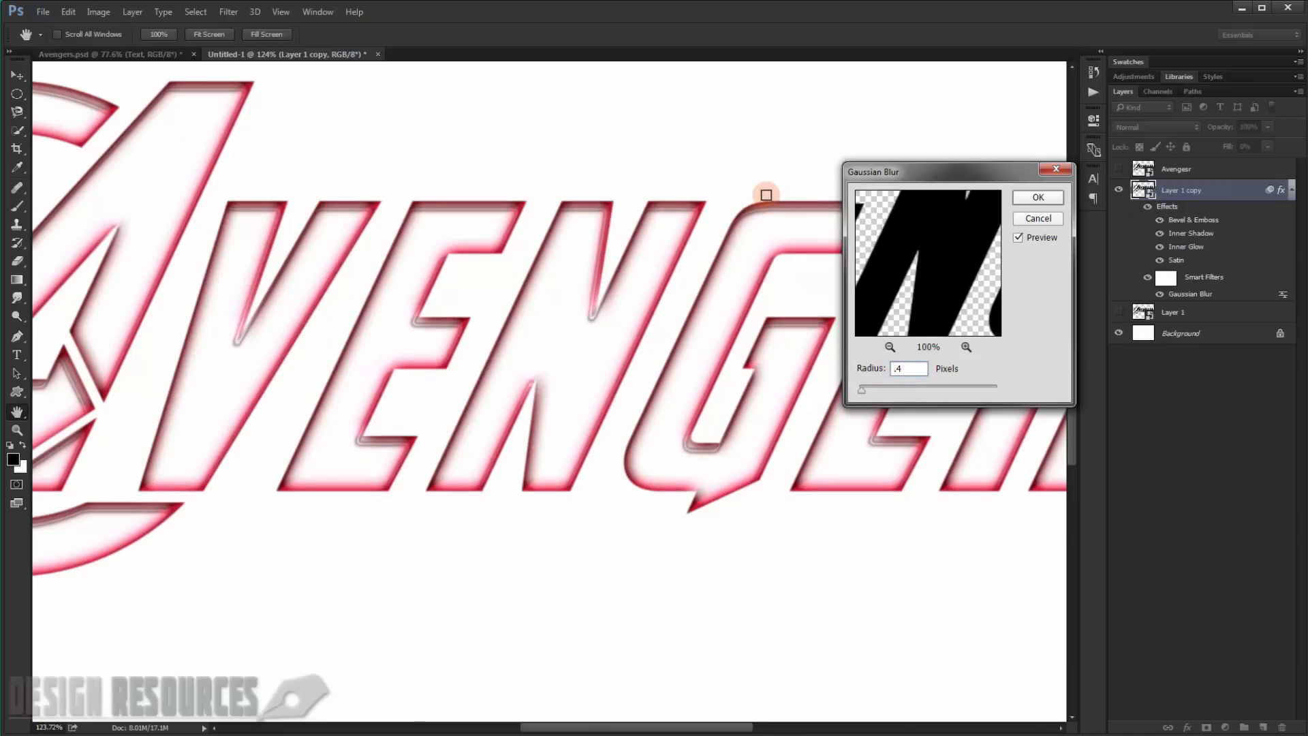
click(1038, 199)
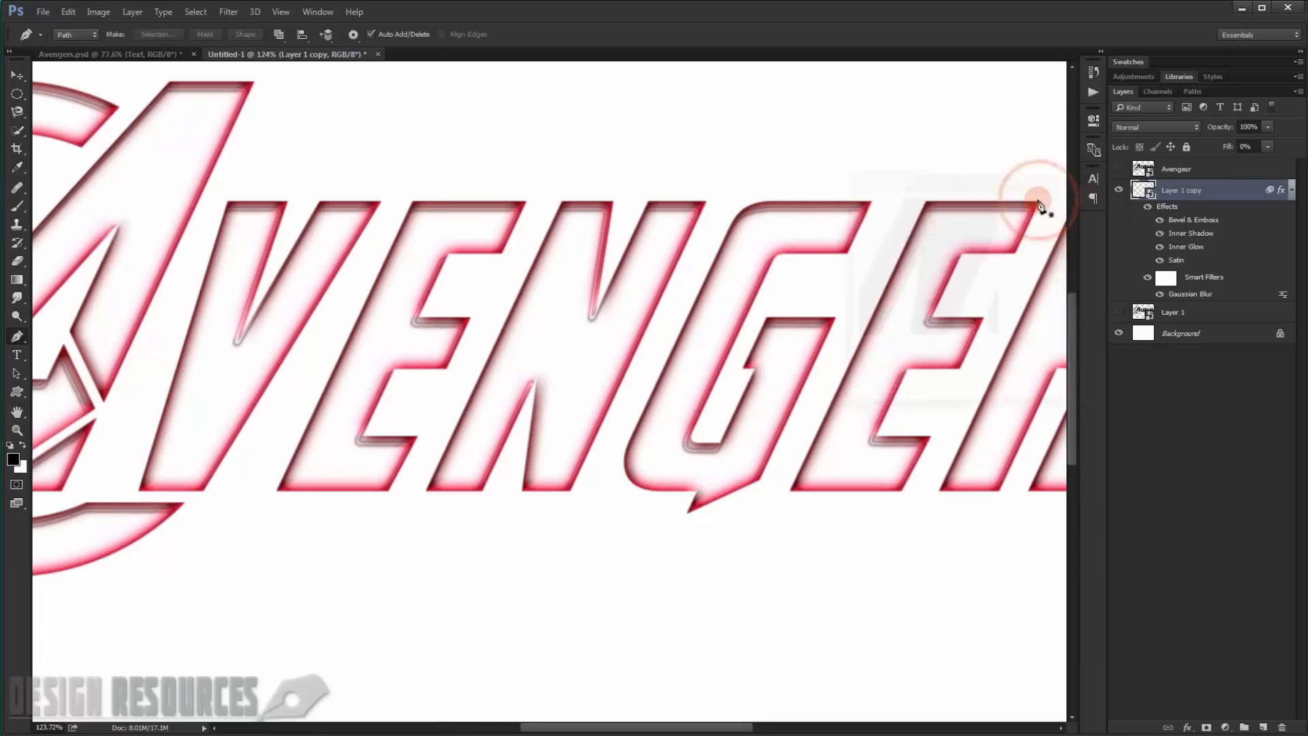
Step: Collapse the effects of Layer 1 copy, make Layer 1 visible and open Layer 1's style settings
click(1291, 191)
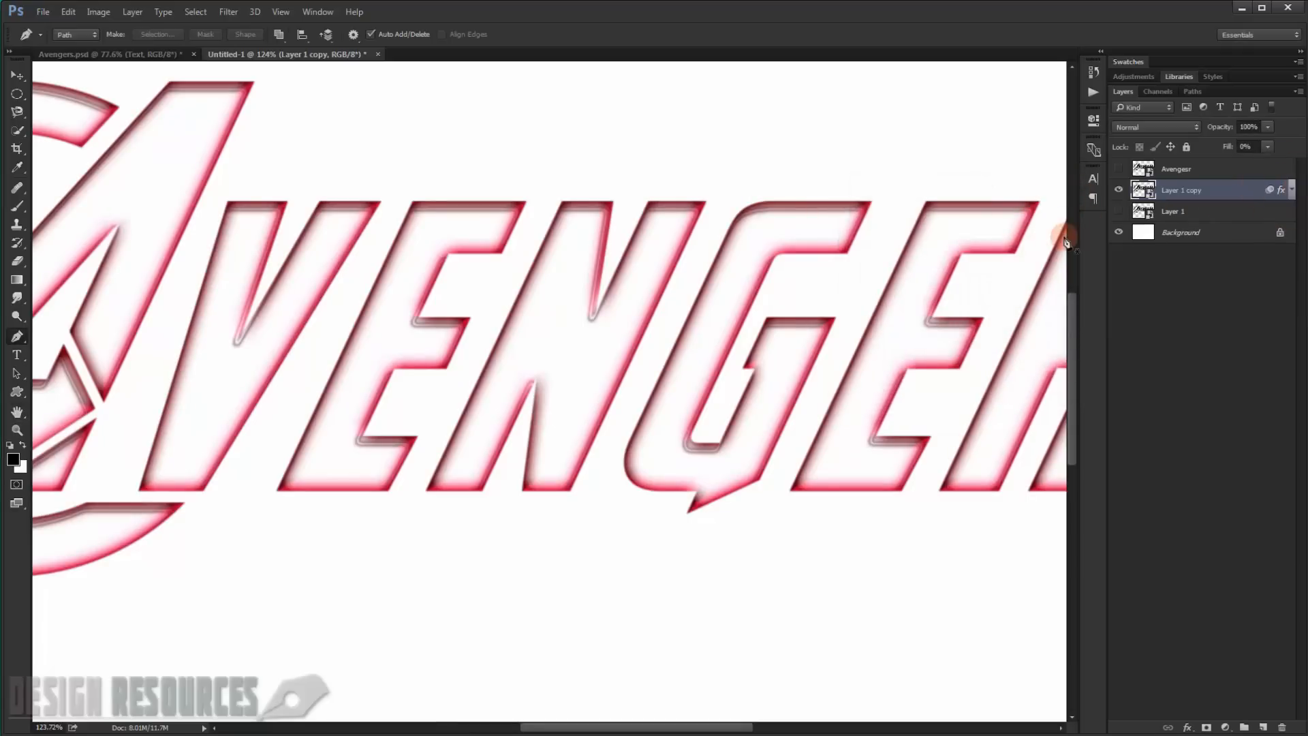
click(1118, 210)
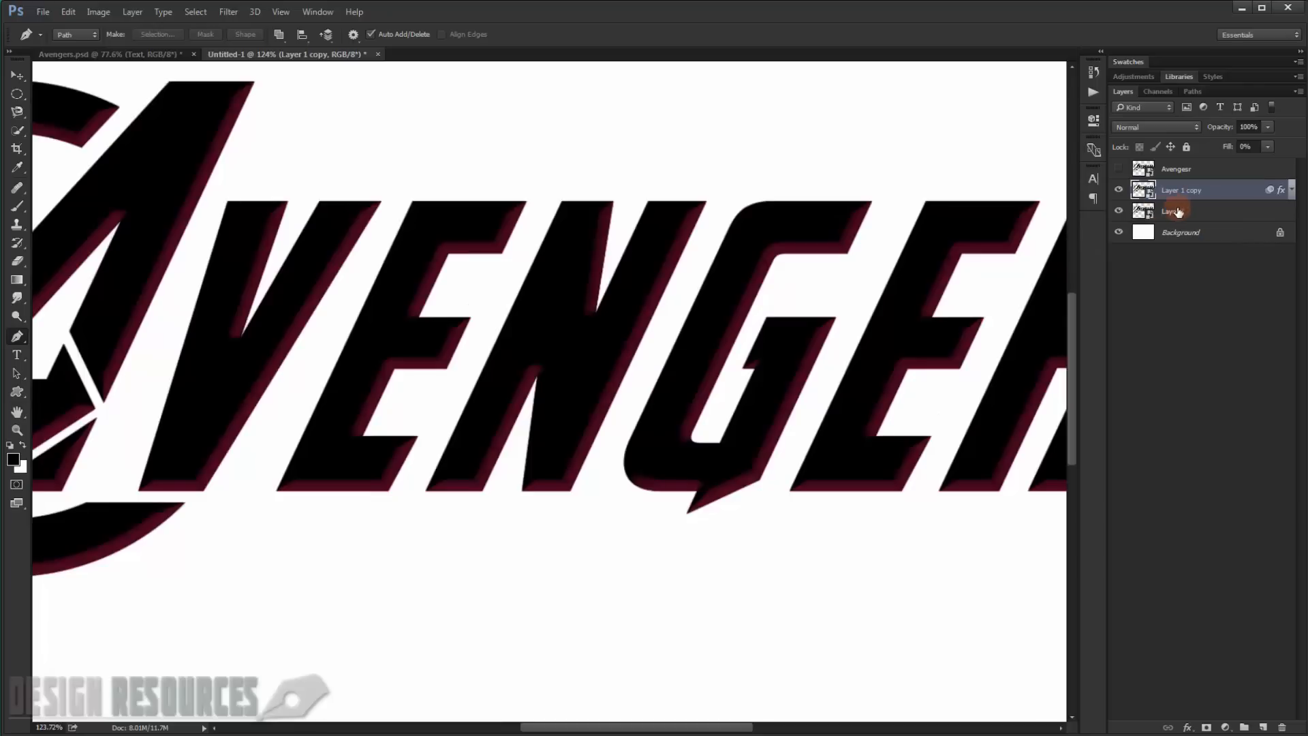
click(1193, 214)
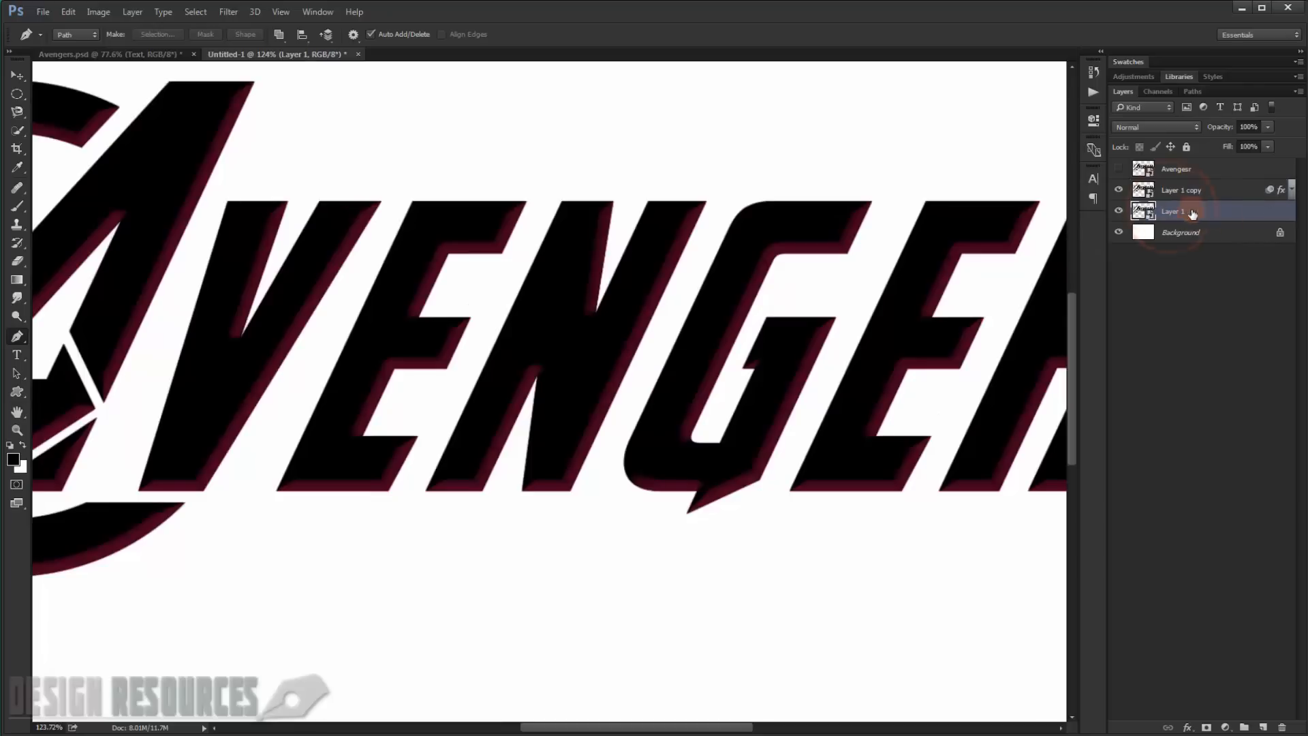
double_click(1242, 211)
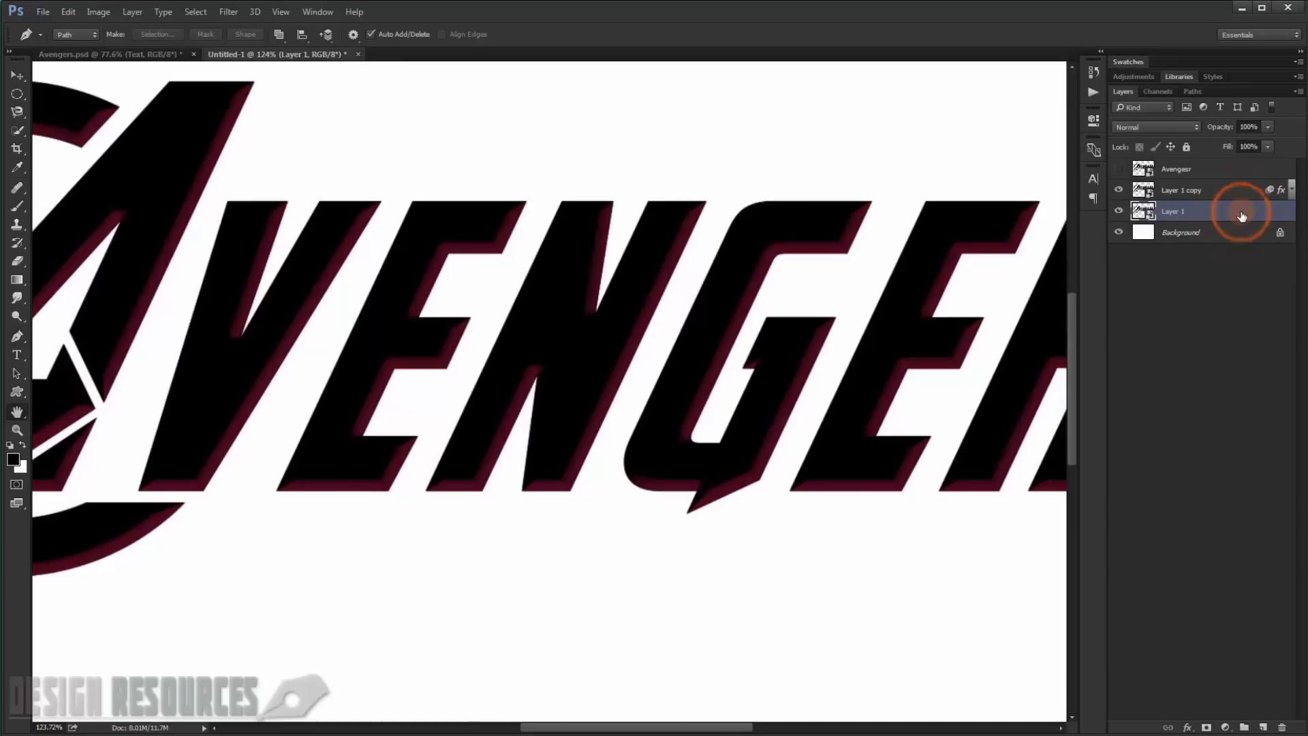
drag(649, 139, 900, 141)
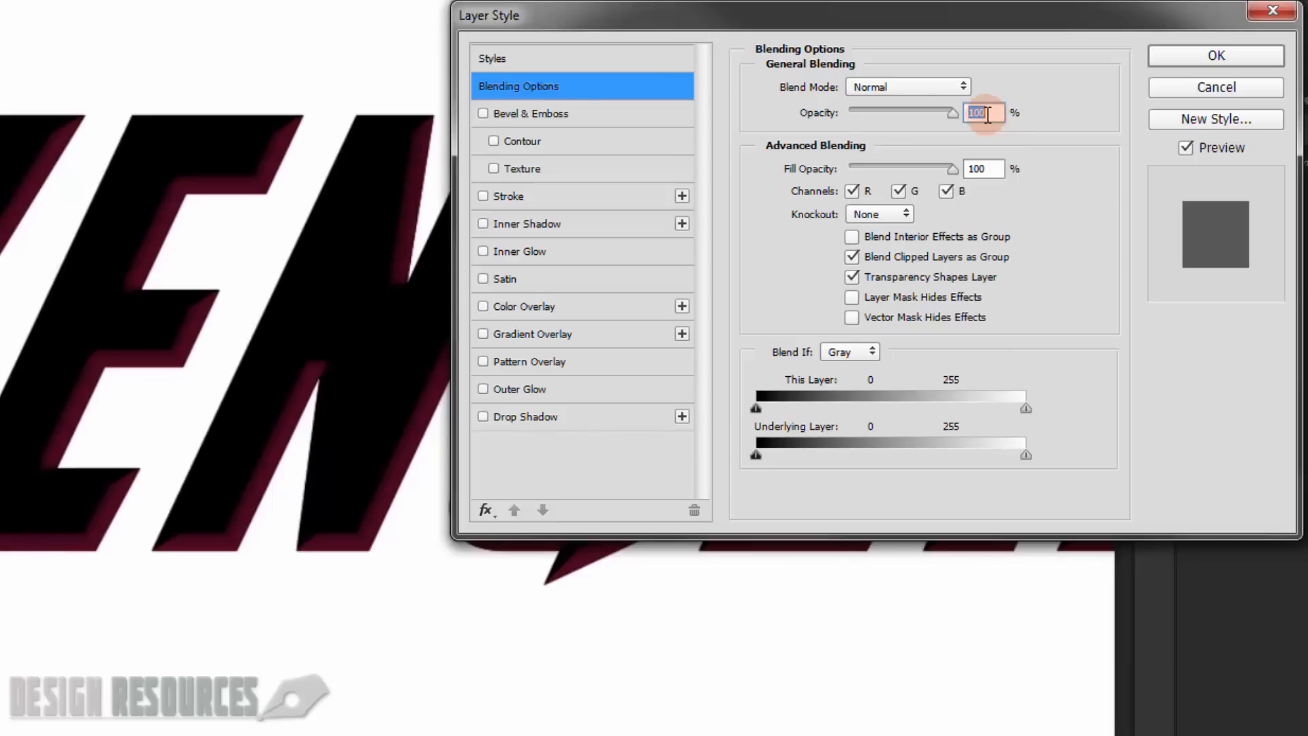
Step: Enable Bevel & Emboss on Layer 1 as a Smooth inner bevel with a depth of 949%
click(557, 116)
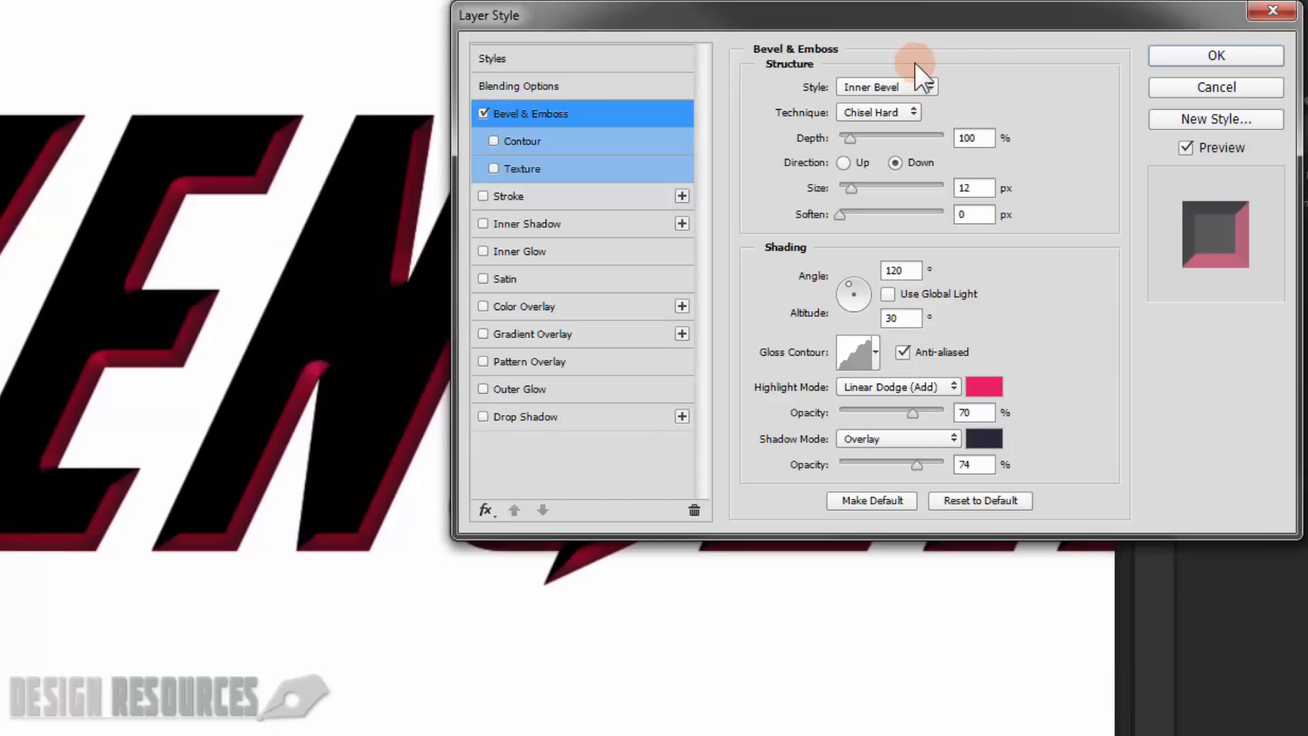
click(900, 113)
click(899, 123)
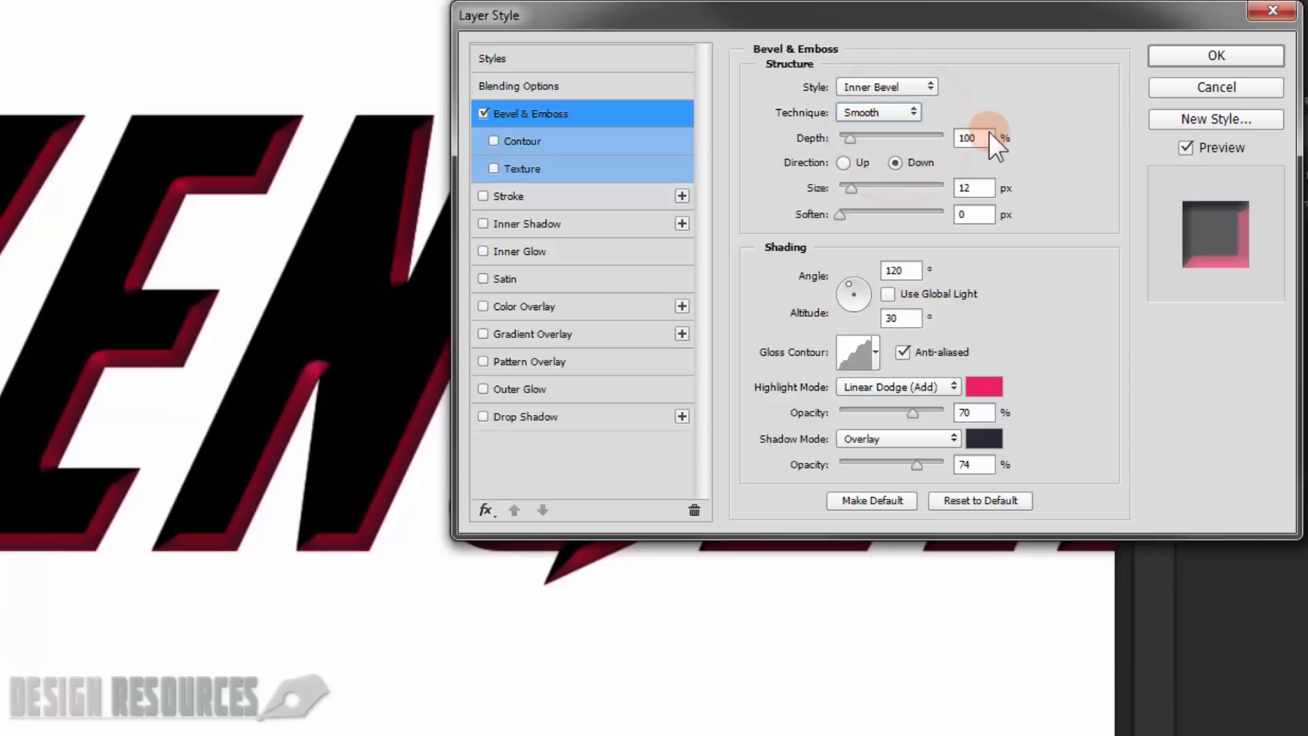
click(985, 138)
drag(845, 140, 941, 140)
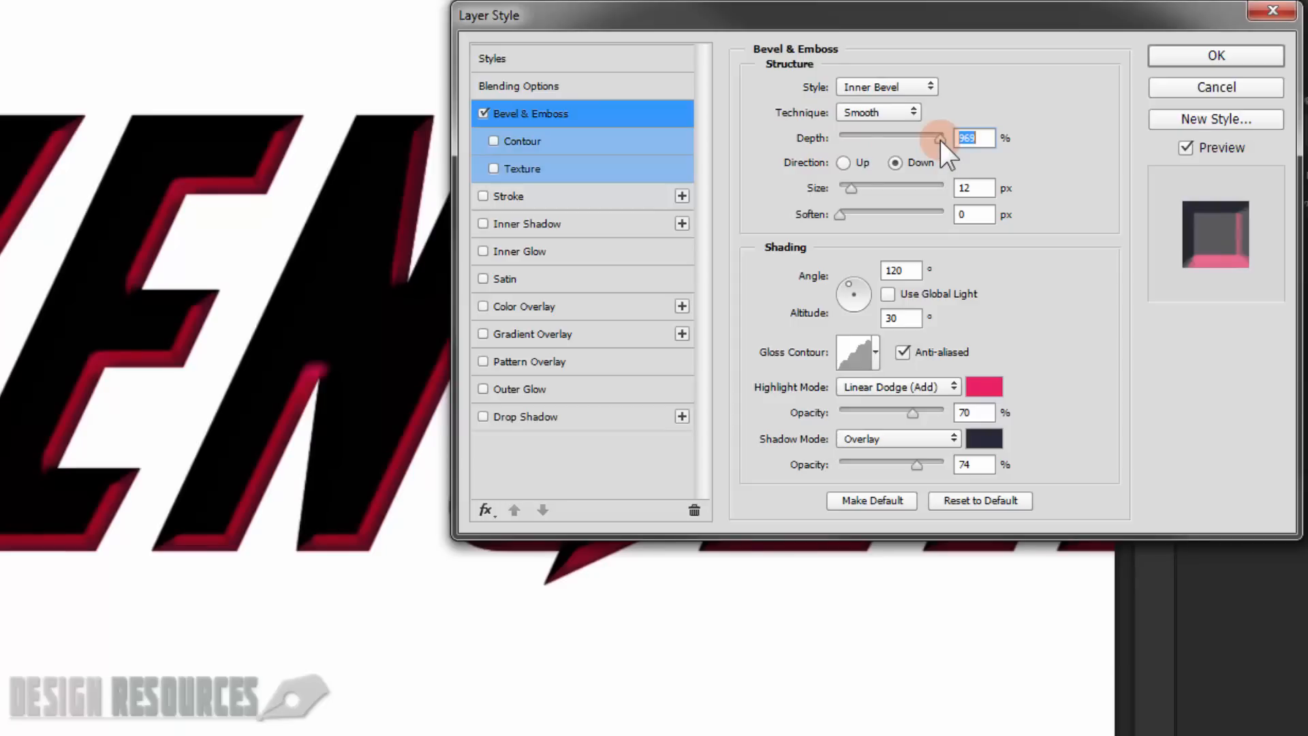
drag(937, 141, 938, 141)
click(986, 141)
Step: Set the bevel's direction to Up and its size to 204 px, moving the dialog to reveal more lettering
click(844, 164)
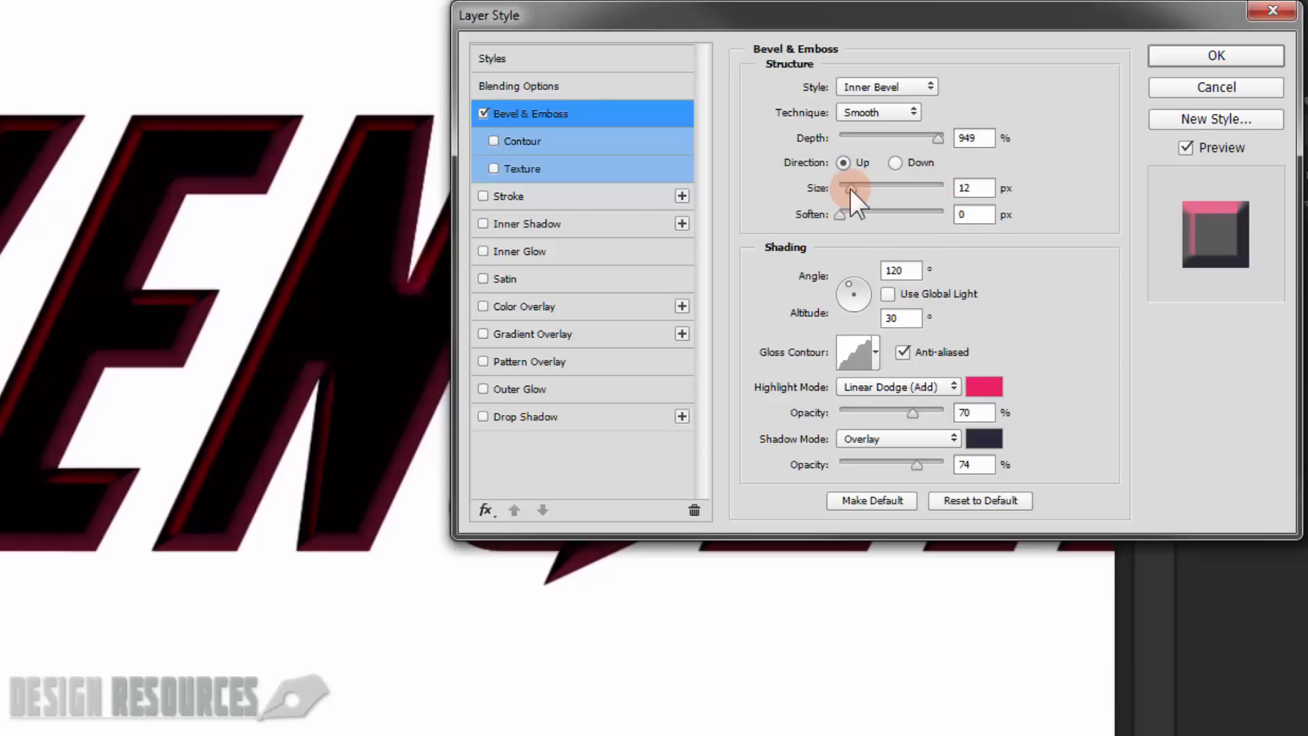
drag(852, 187, 925, 193)
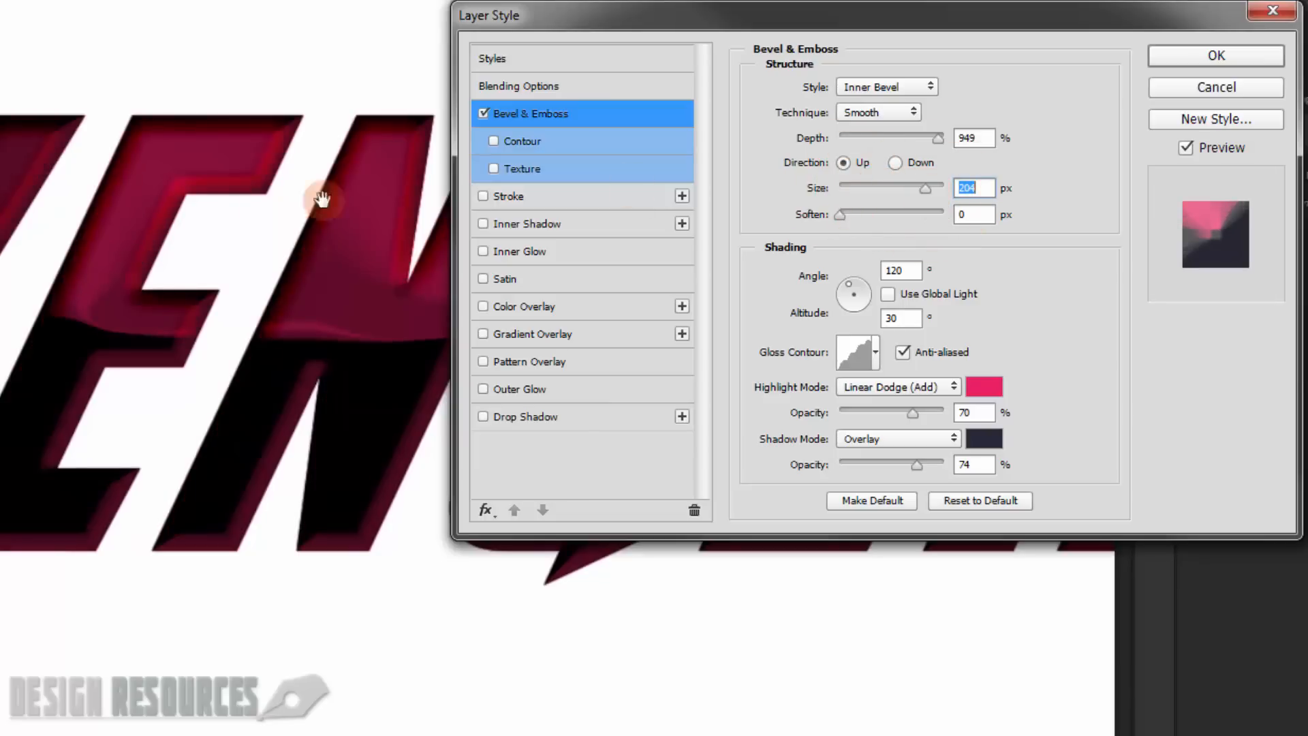
mouse_move(667, 19)
mouse_down()
mouse_move(997, 0)
mouse_move(672, 4)
mouse_up()
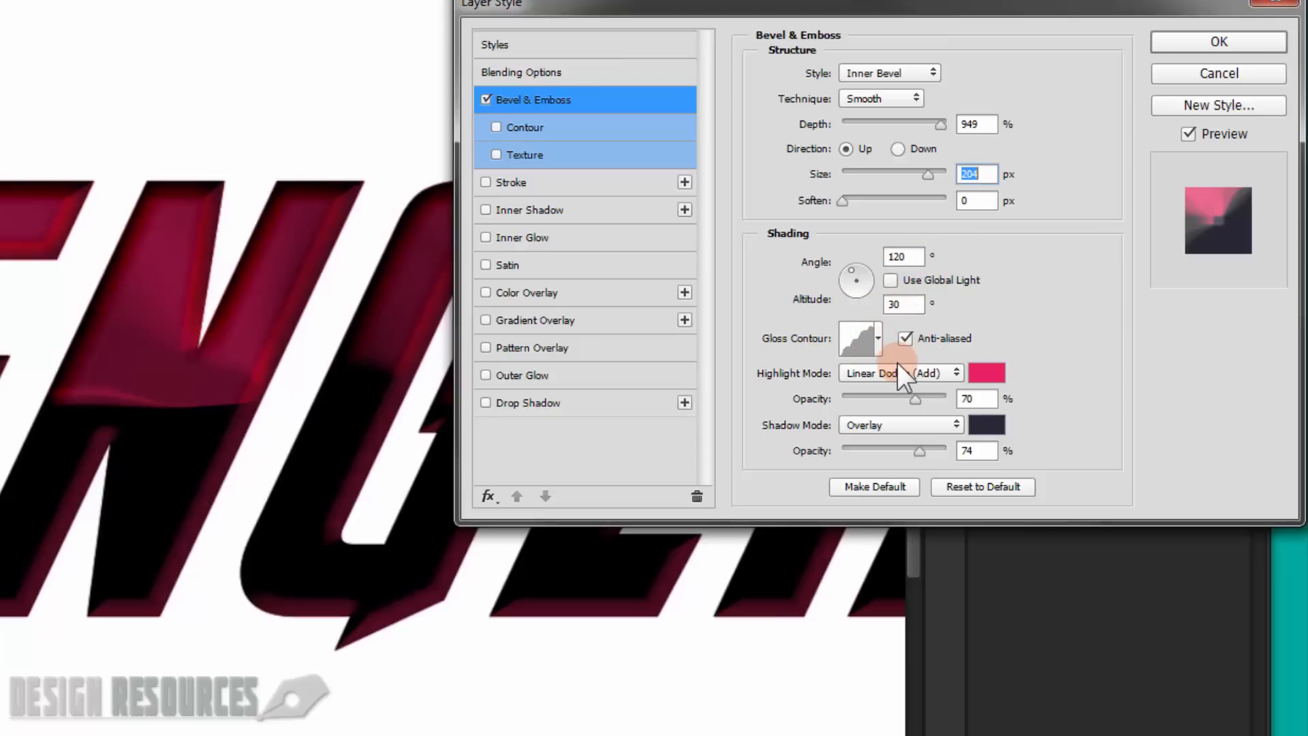
Step: Change the bevel's gloss contour to Linear
click(879, 341)
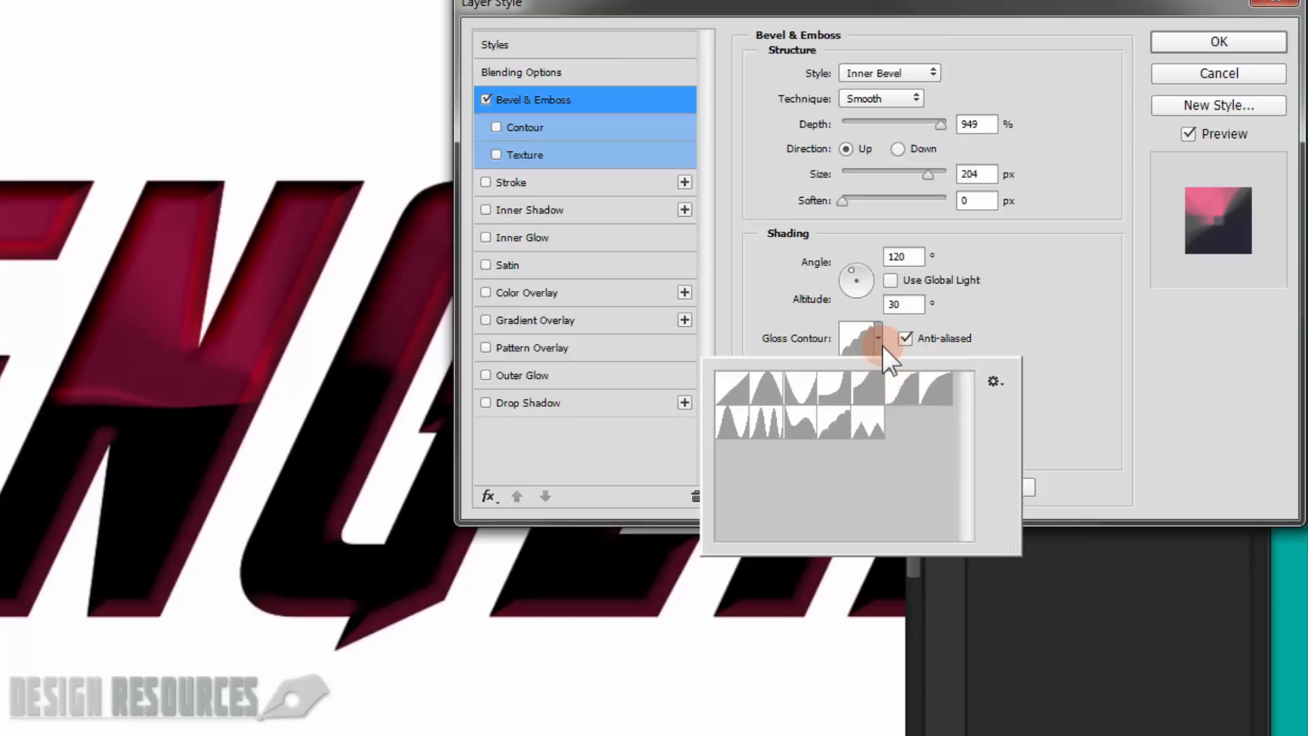
click(733, 399)
click(1082, 330)
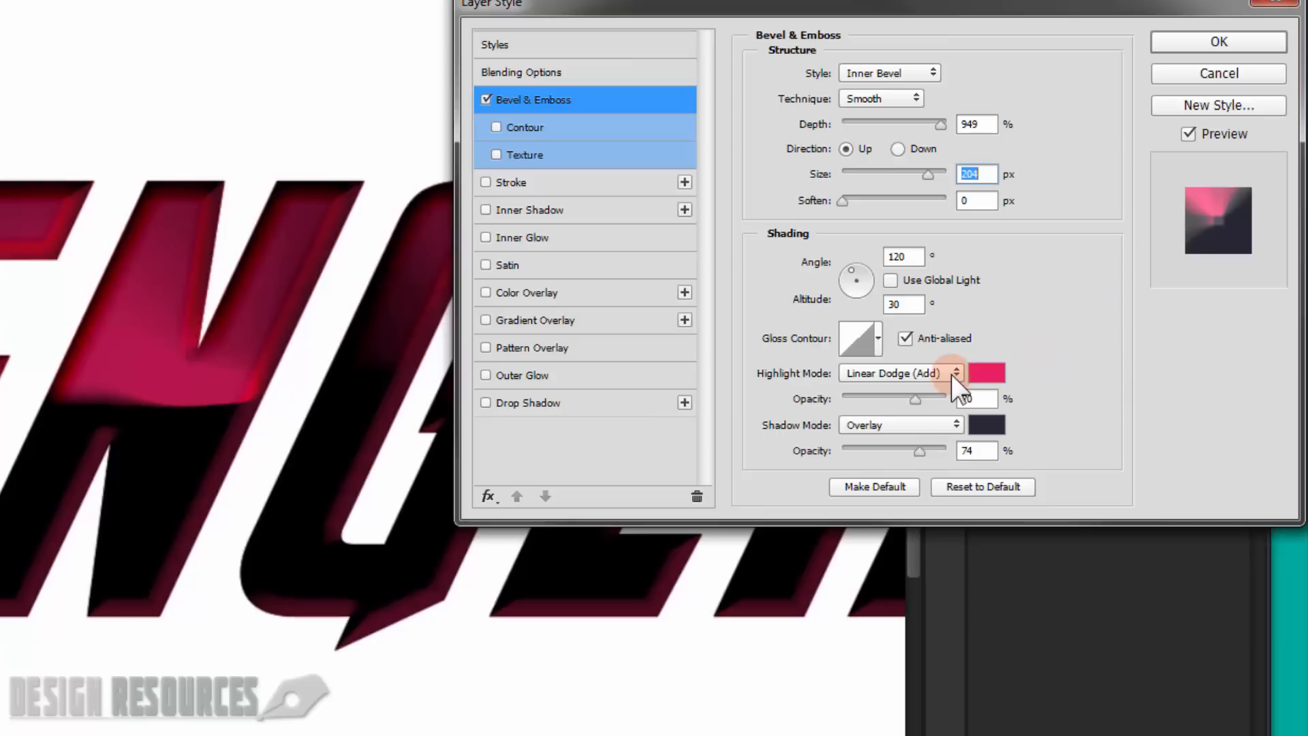
Step: Set the bevel's highlight mode to Linear Light with an opacity of 24%
click(913, 376)
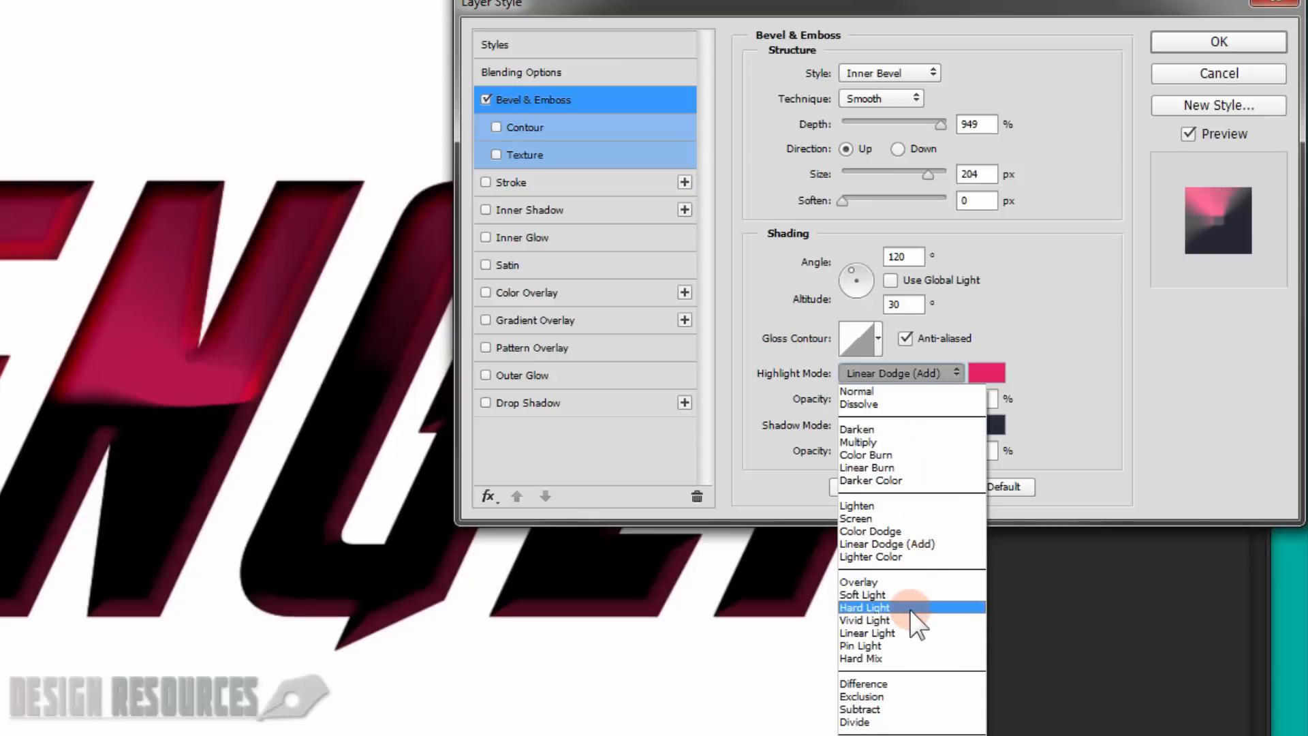
click(905, 634)
drag(921, 399, 872, 401)
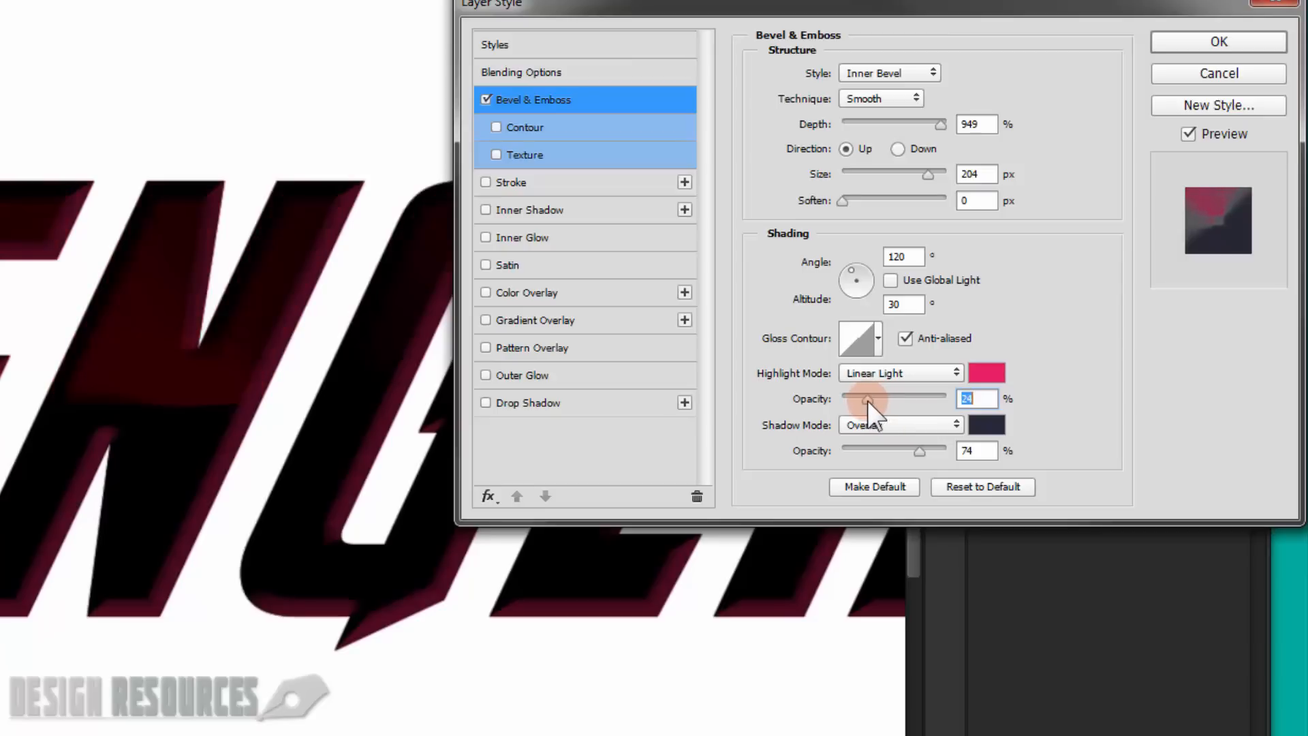
Step: Set the bevel's highlight colour to #ec80ac
click(988, 374)
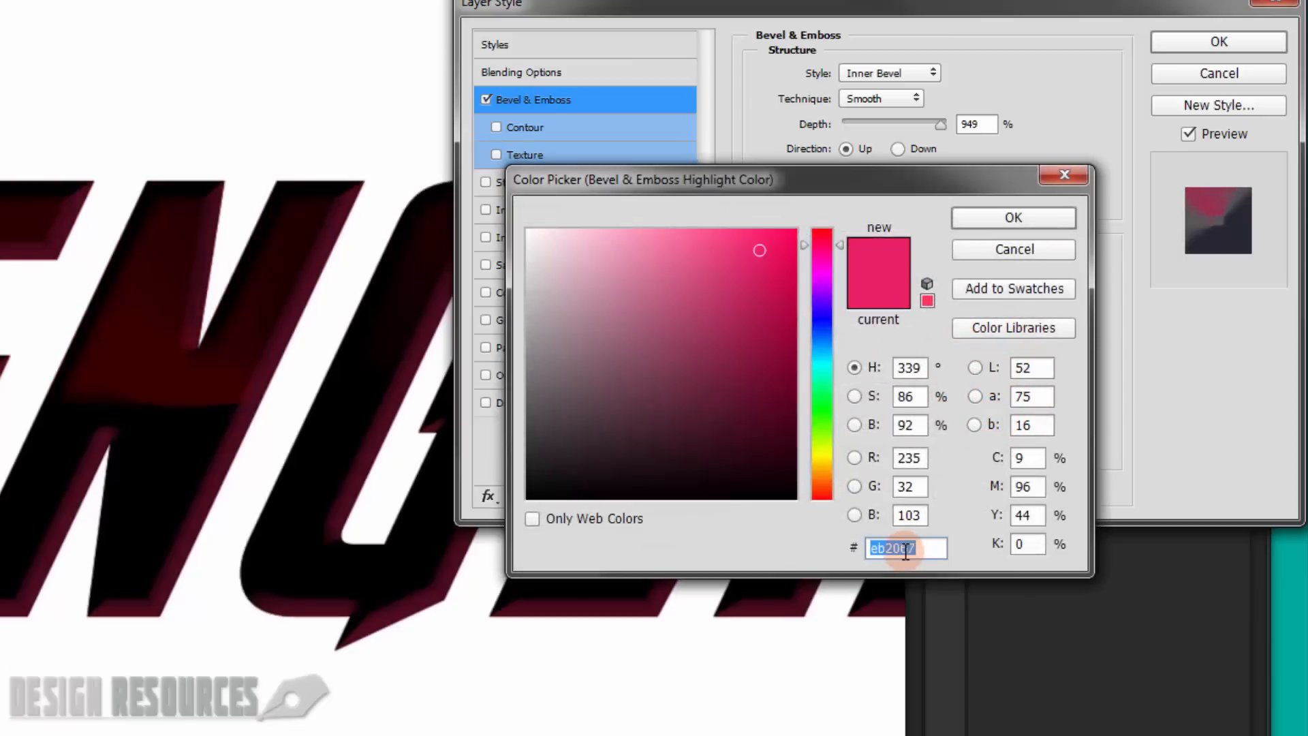
text(ec)
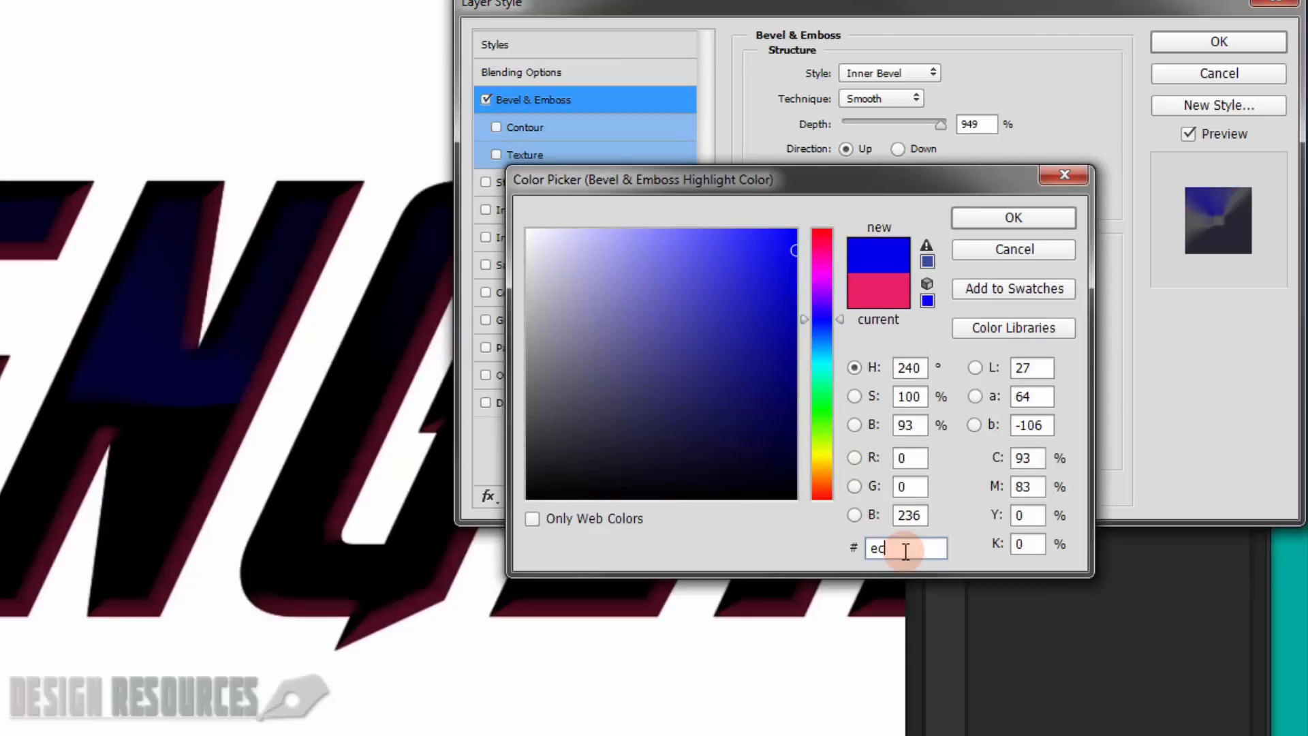
text(80)
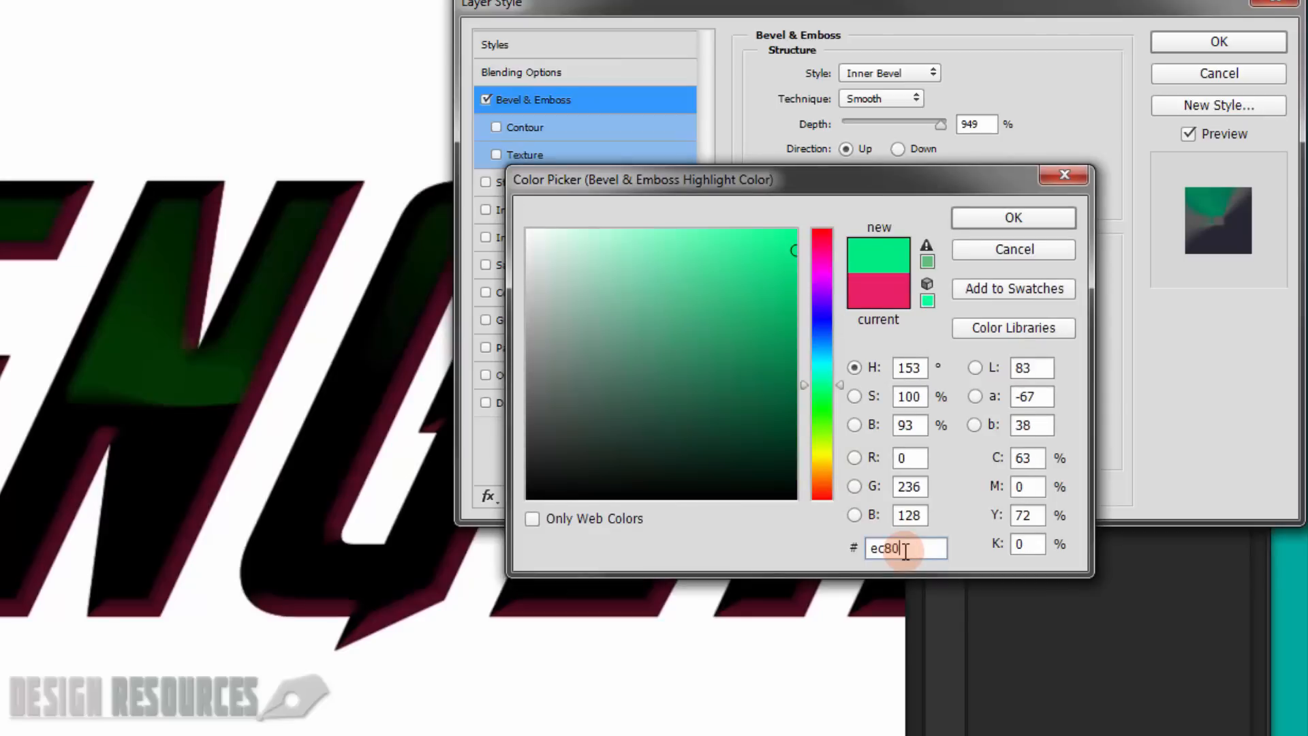
text(ac)
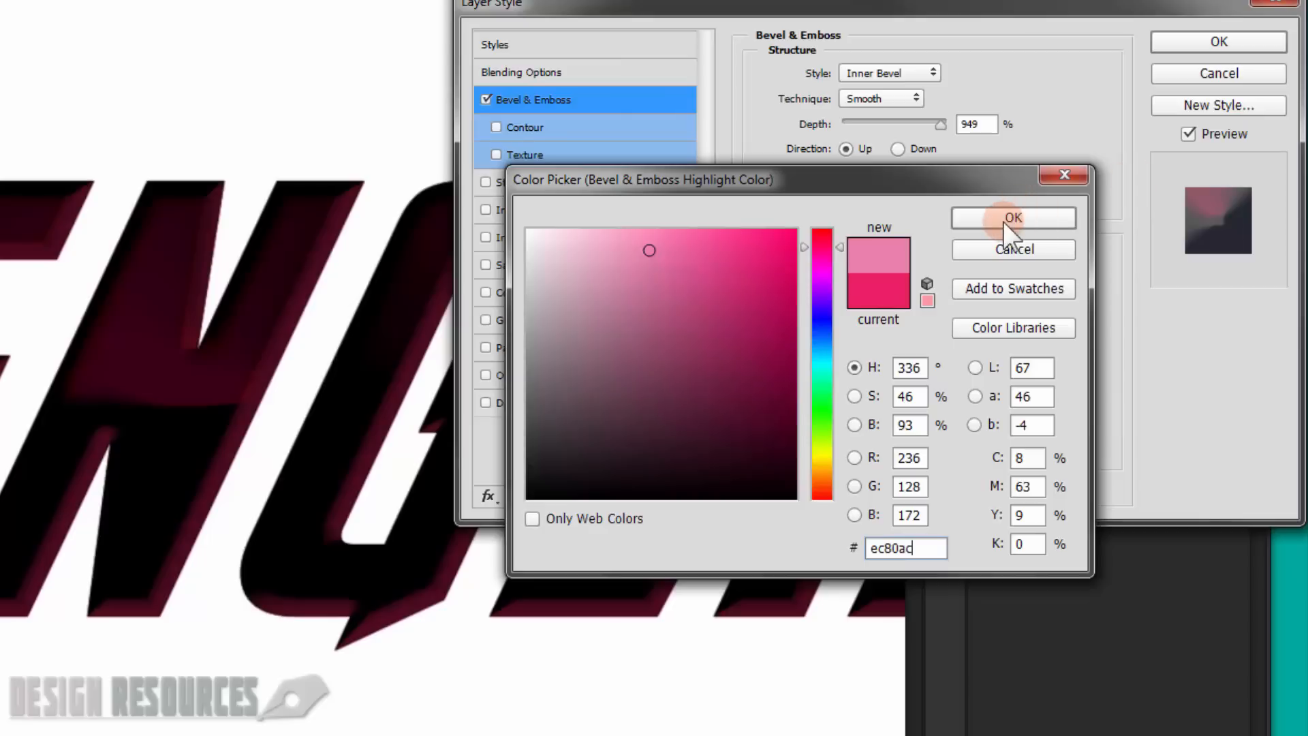
click(1000, 219)
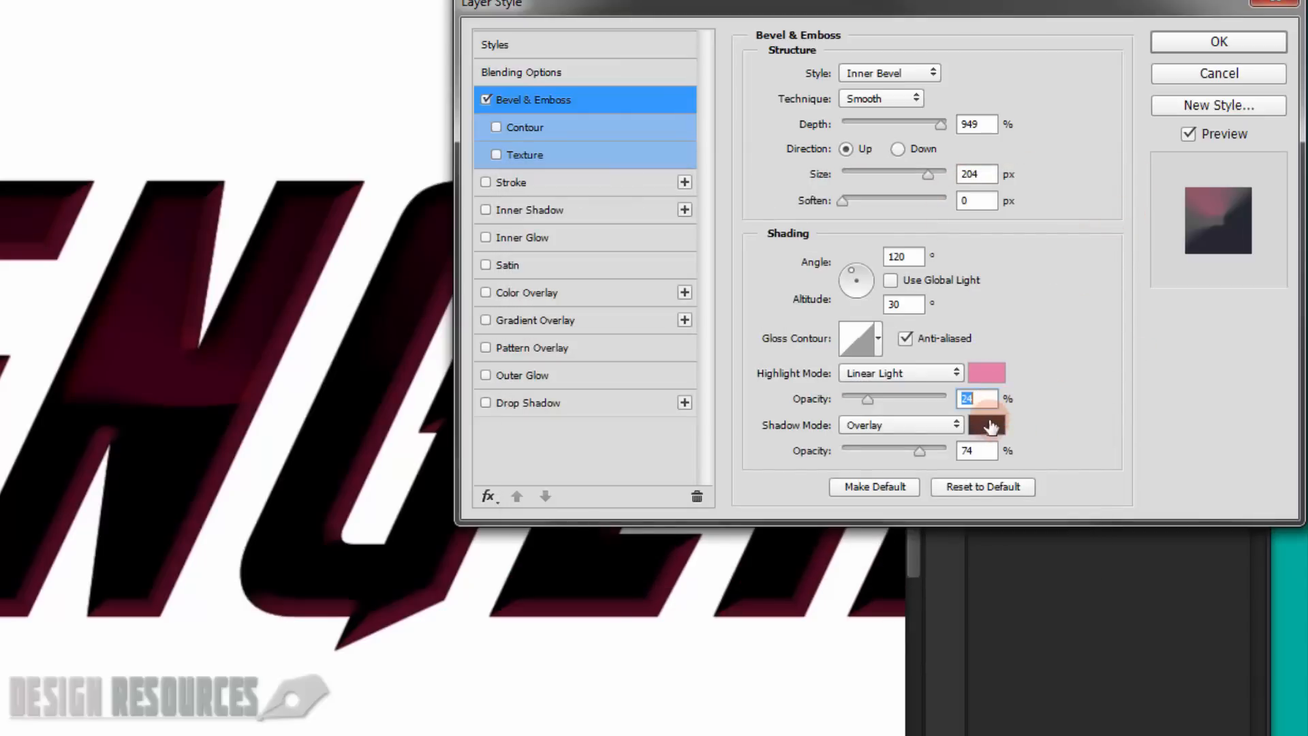
Step: Set the bevel's shadow mode to Multiply and its shadow colour to black
click(881, 426)
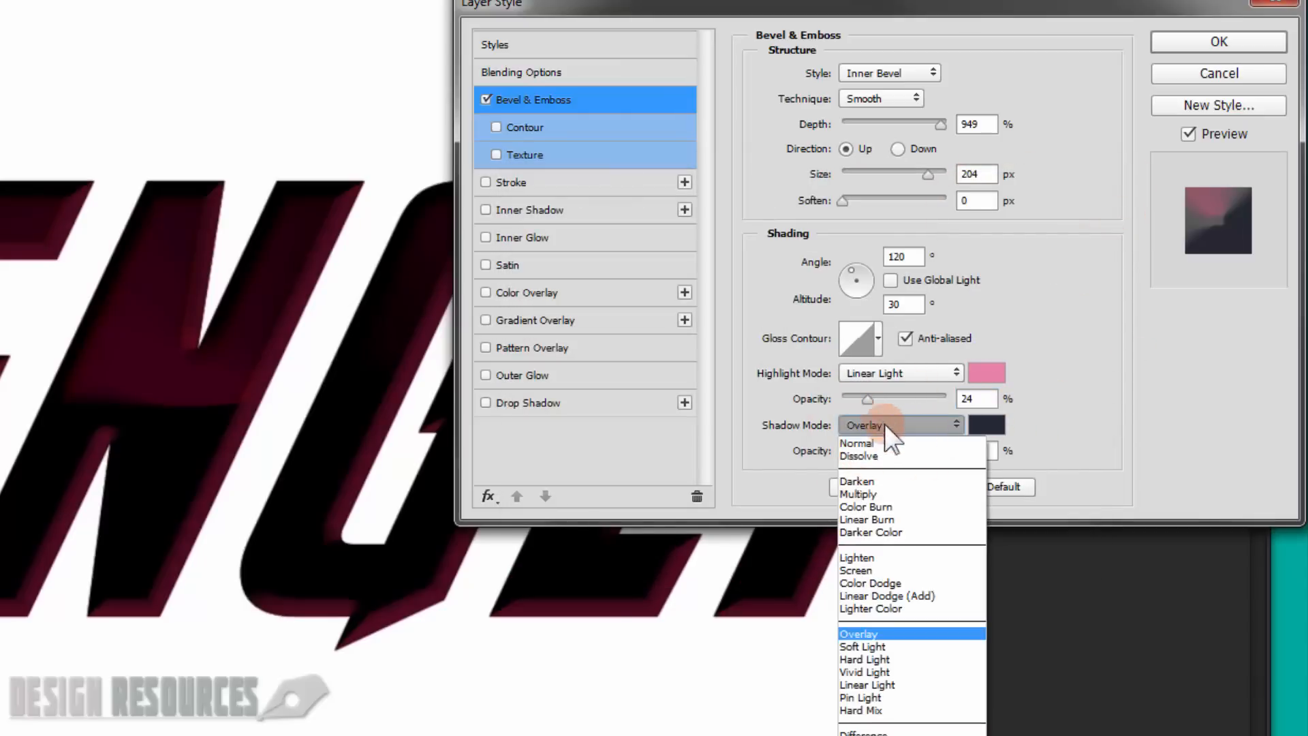
click(879, 492)
click(988, 422)
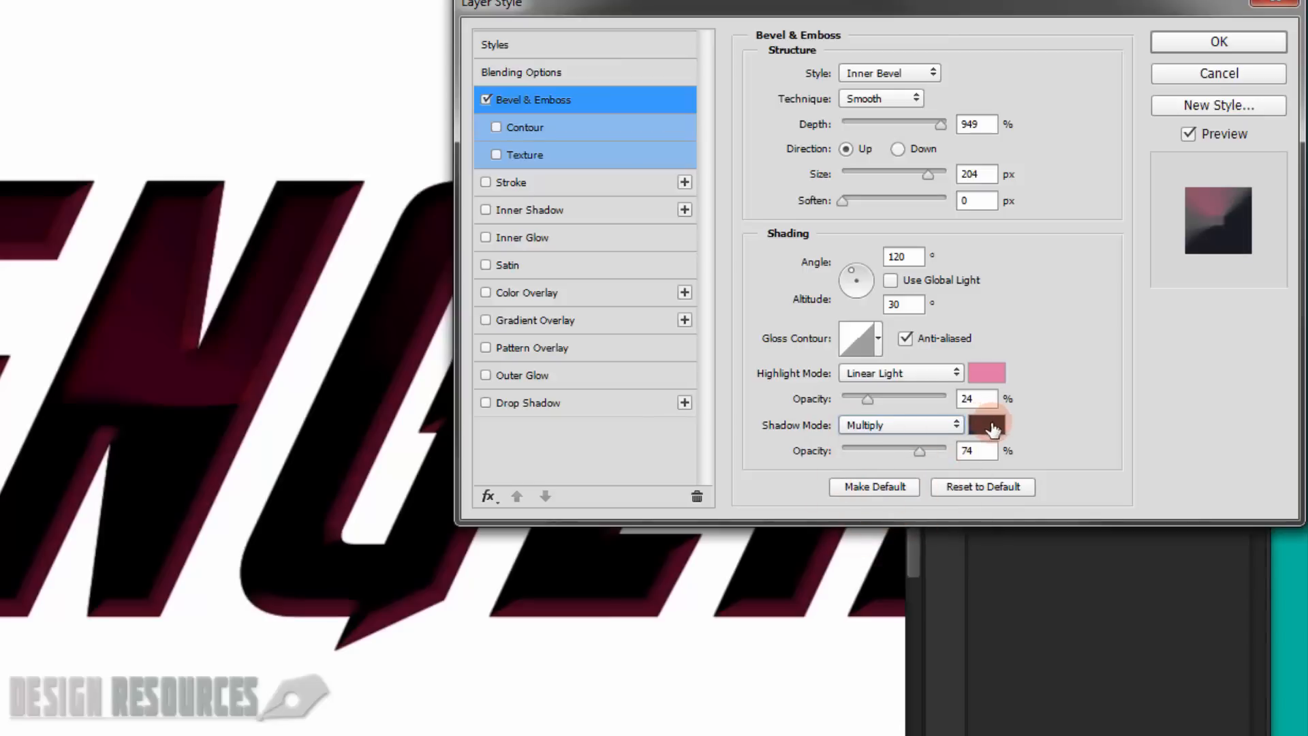
click(991, 425)
drag(623, 434, 482, 497)
click(988, 216)
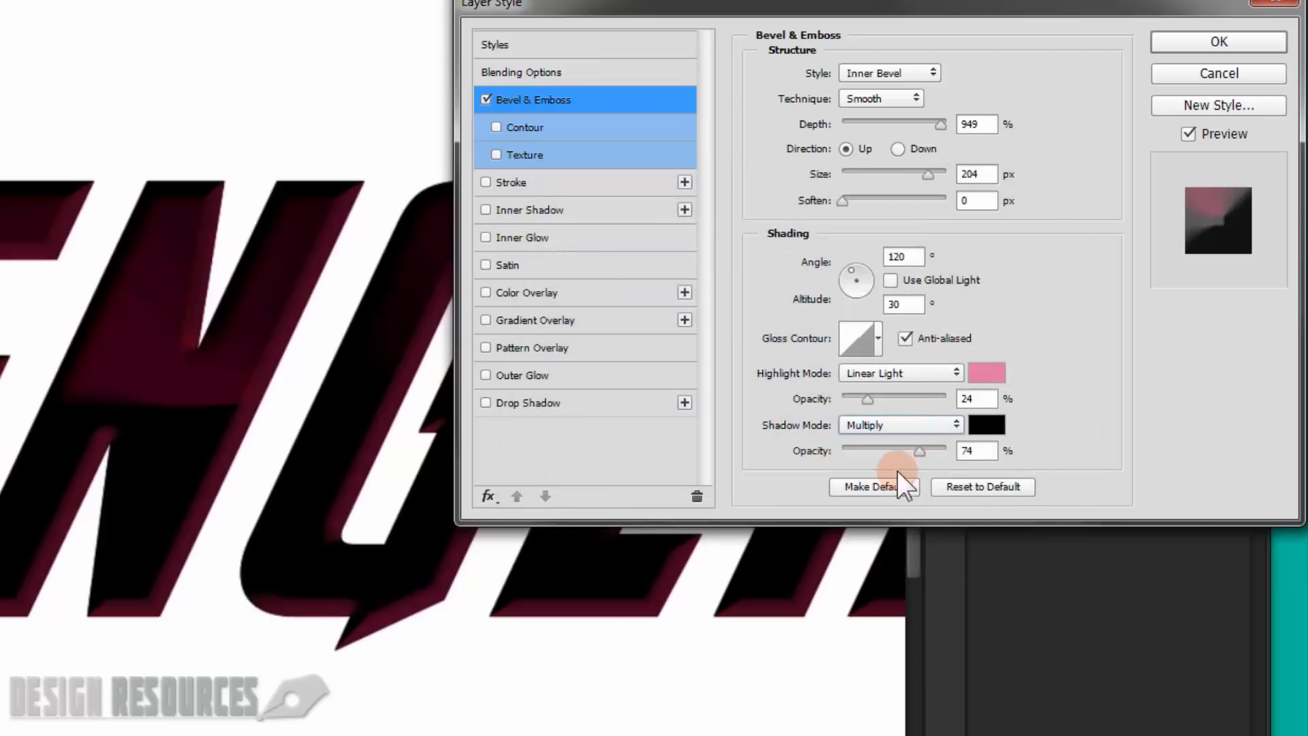
Step: Set the bevel's shadow opacity to 76% and shift the Layer Style dialog aside
click(914, 451)
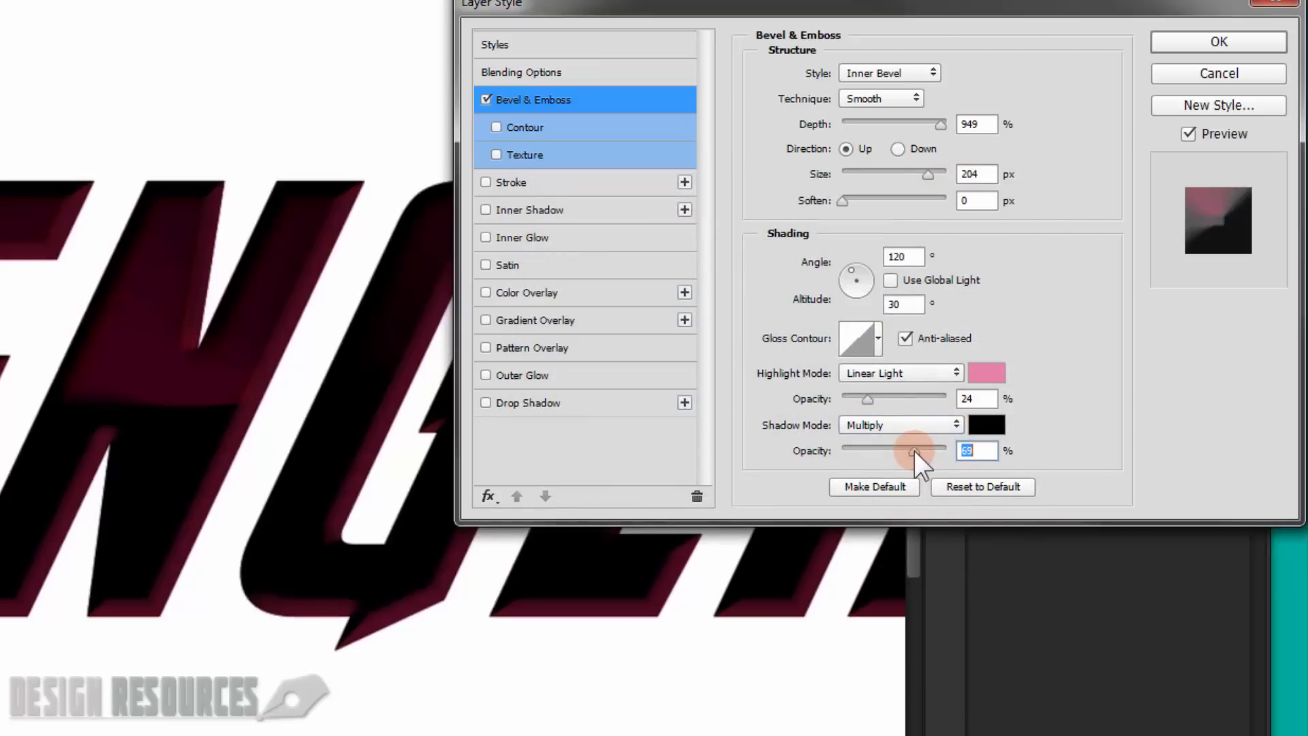
drag(914, 451, 921, 450)
drag(774, 9, 755, 6)
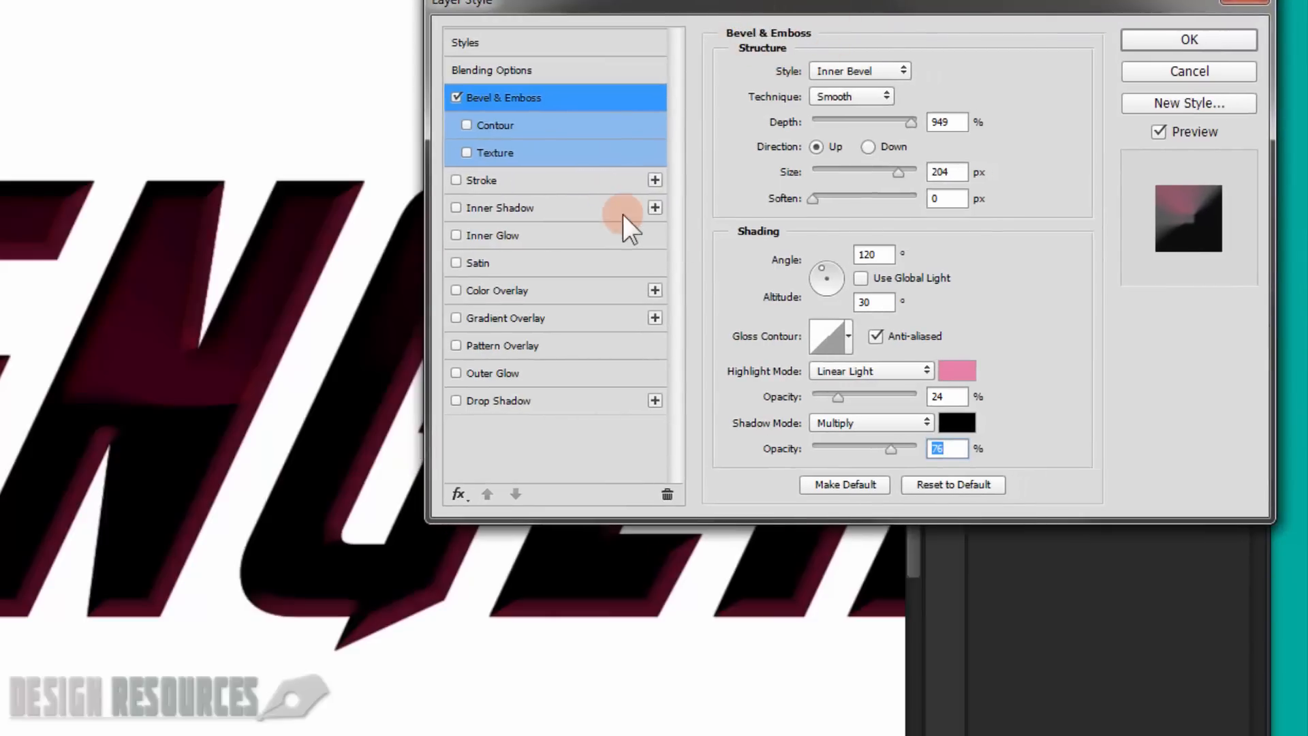
Step: Enable Inner Shadow on the lettering layer with Linear Burn blending and 26% opacity
click(506, 211)
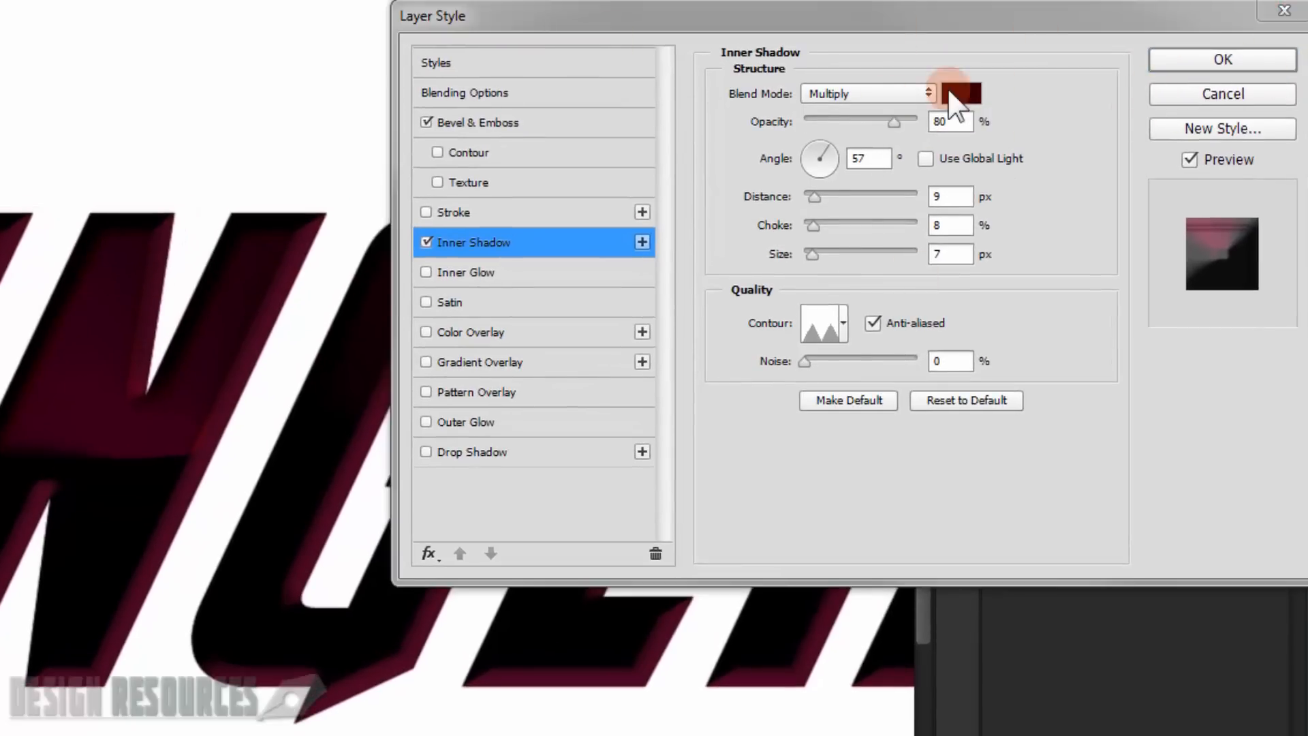
click(863, 94)
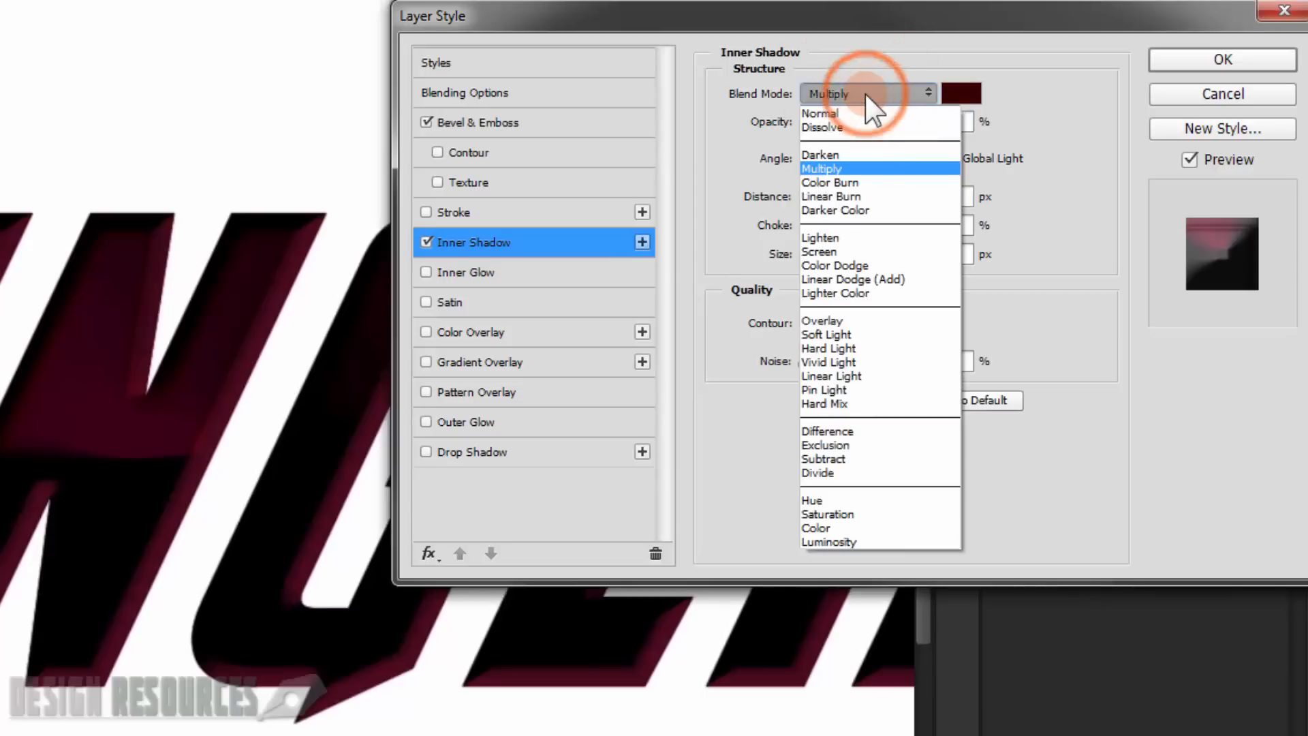
click(868, 198)
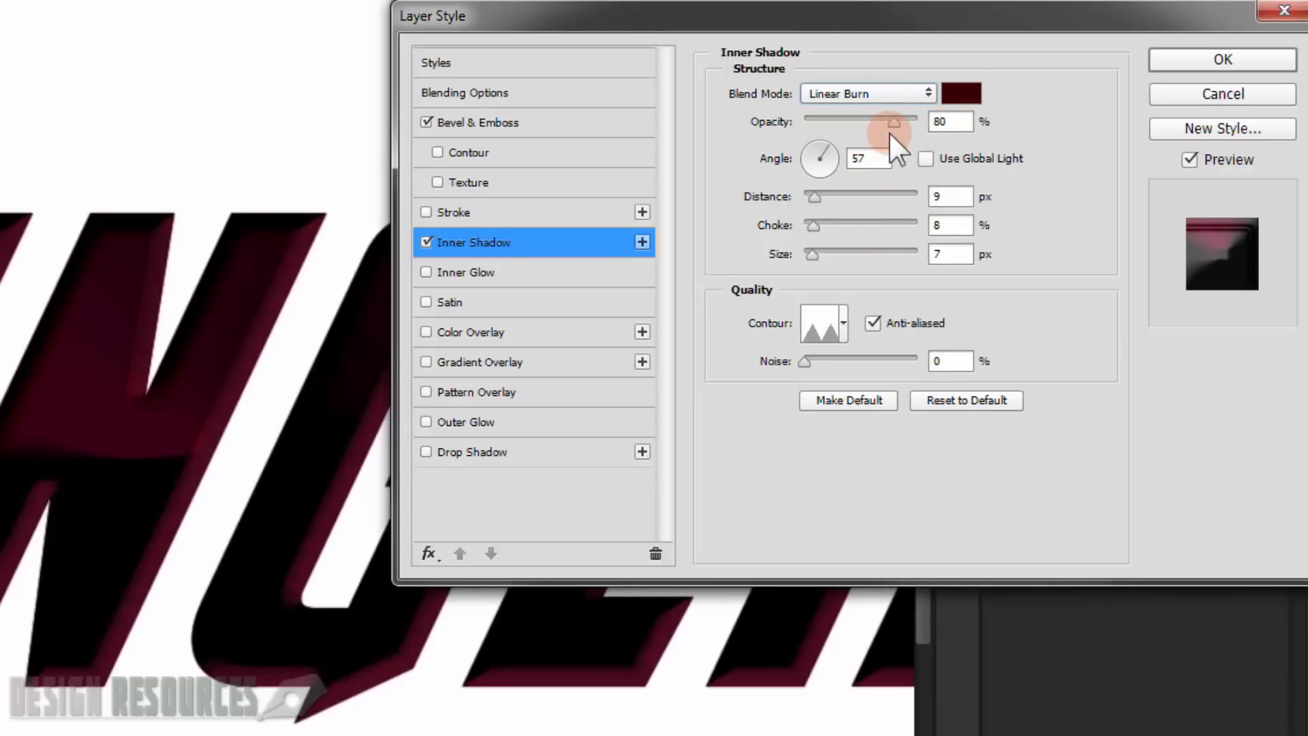
drag(871, 125, 829, 129)
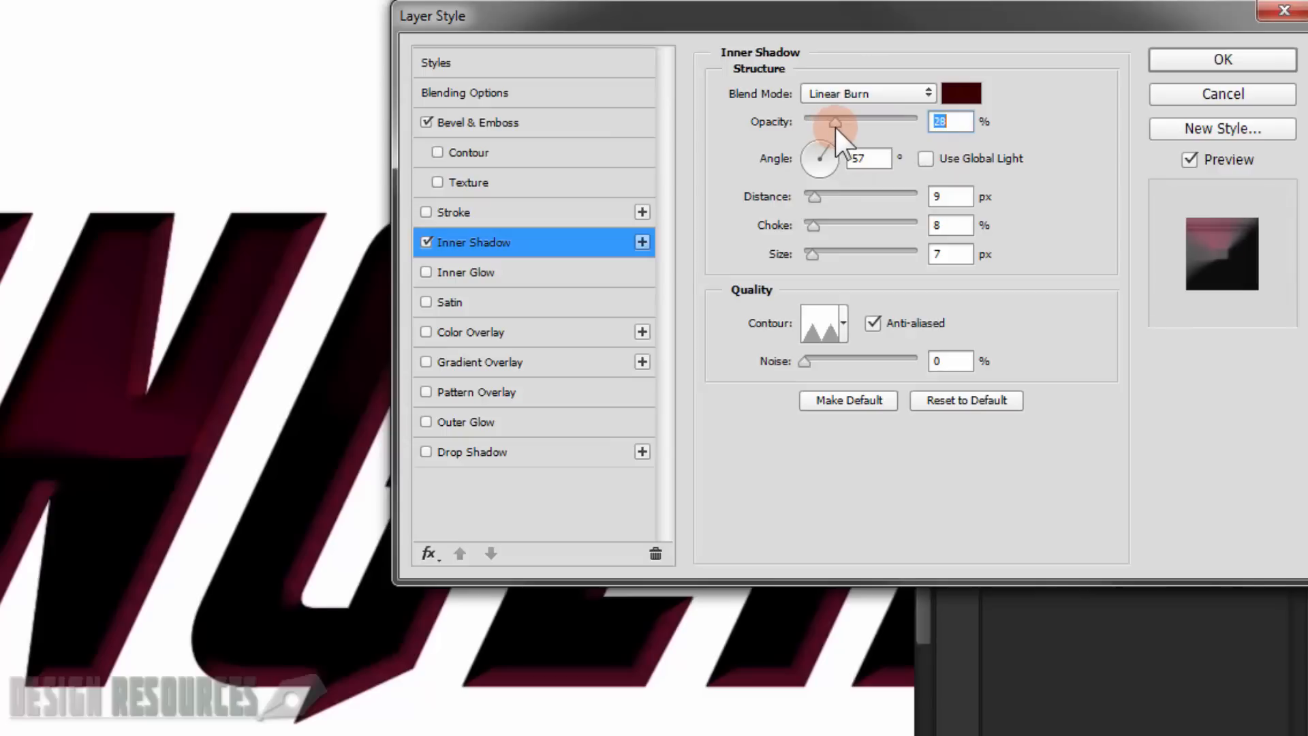
drag(832, 128, 833, 128)
Step: Set the inner shadow's colour to #955f2f
click(966, 88)
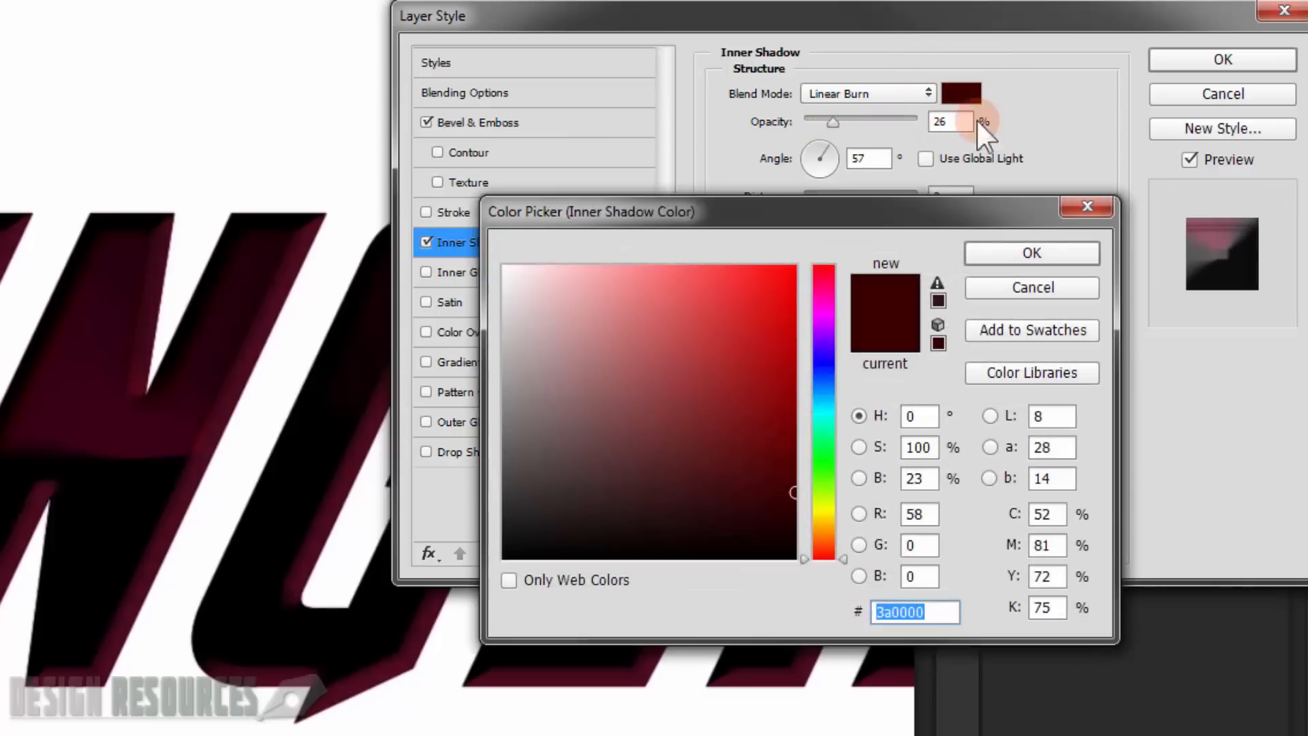
text(9)
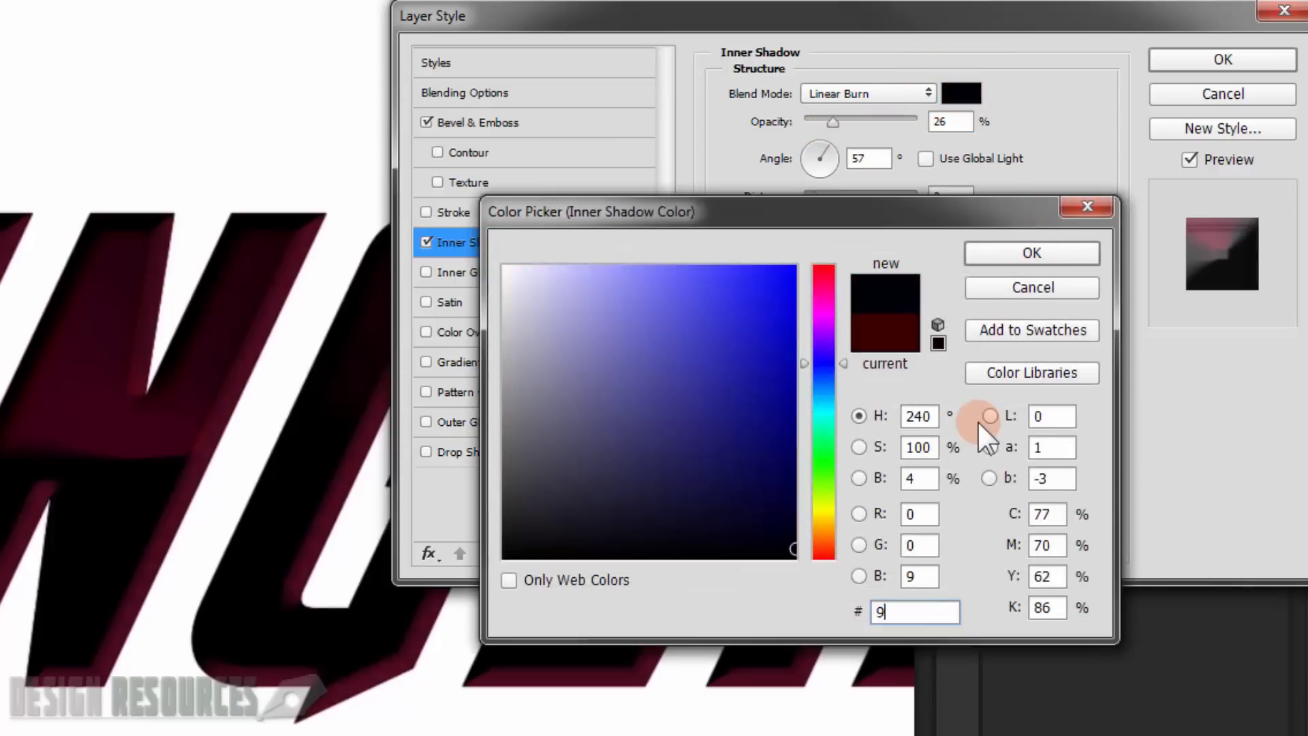
text(5)
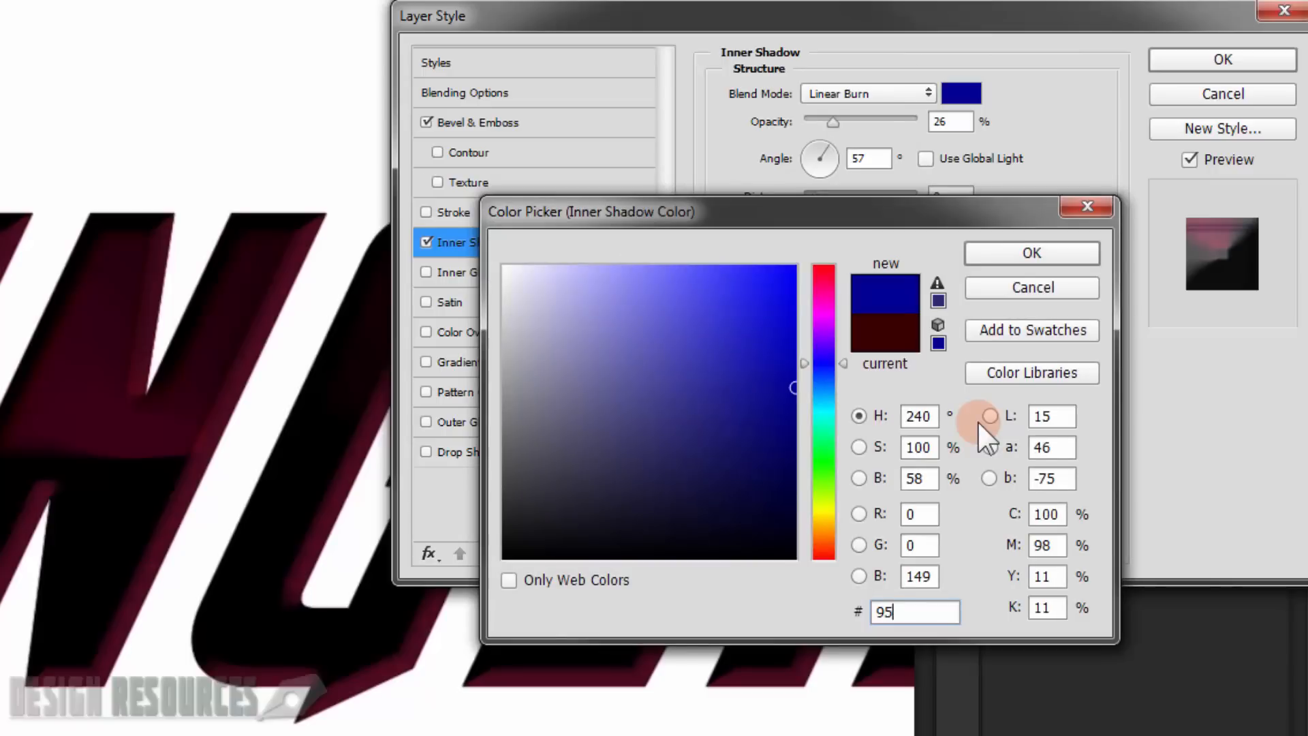
text(5)
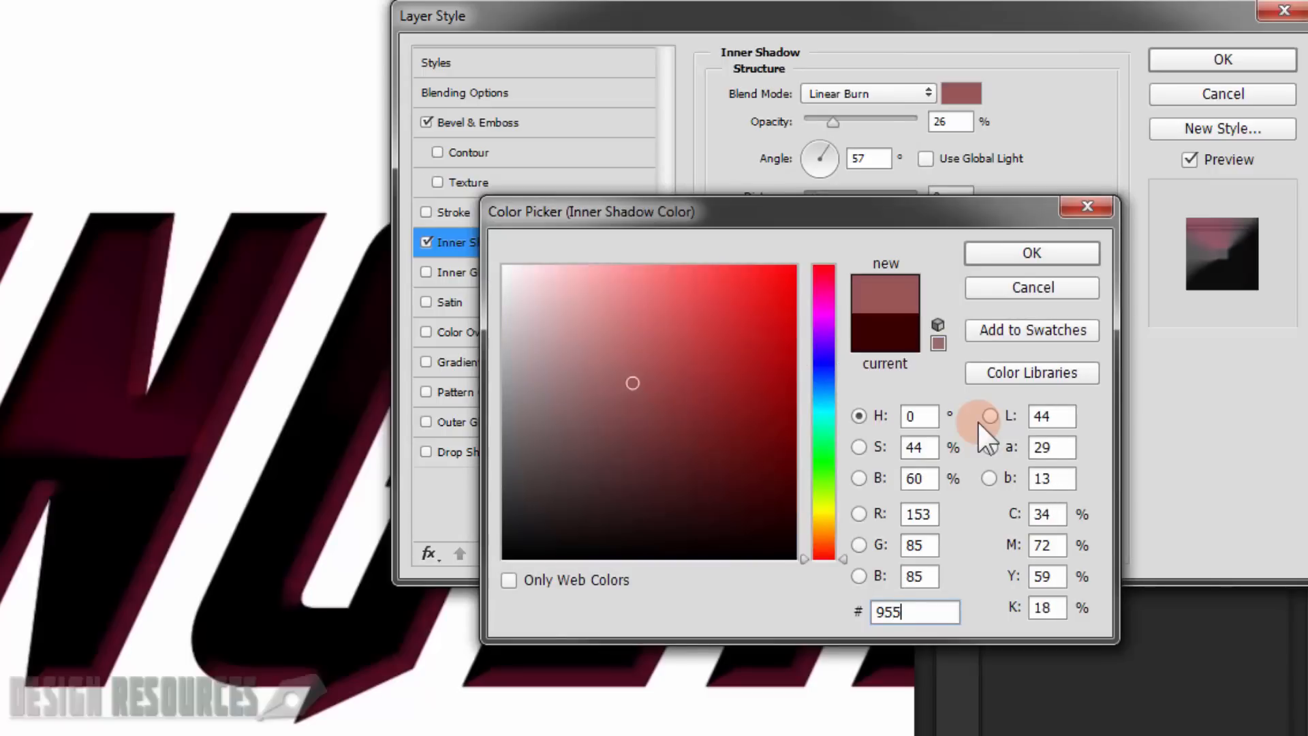
text(f2f)
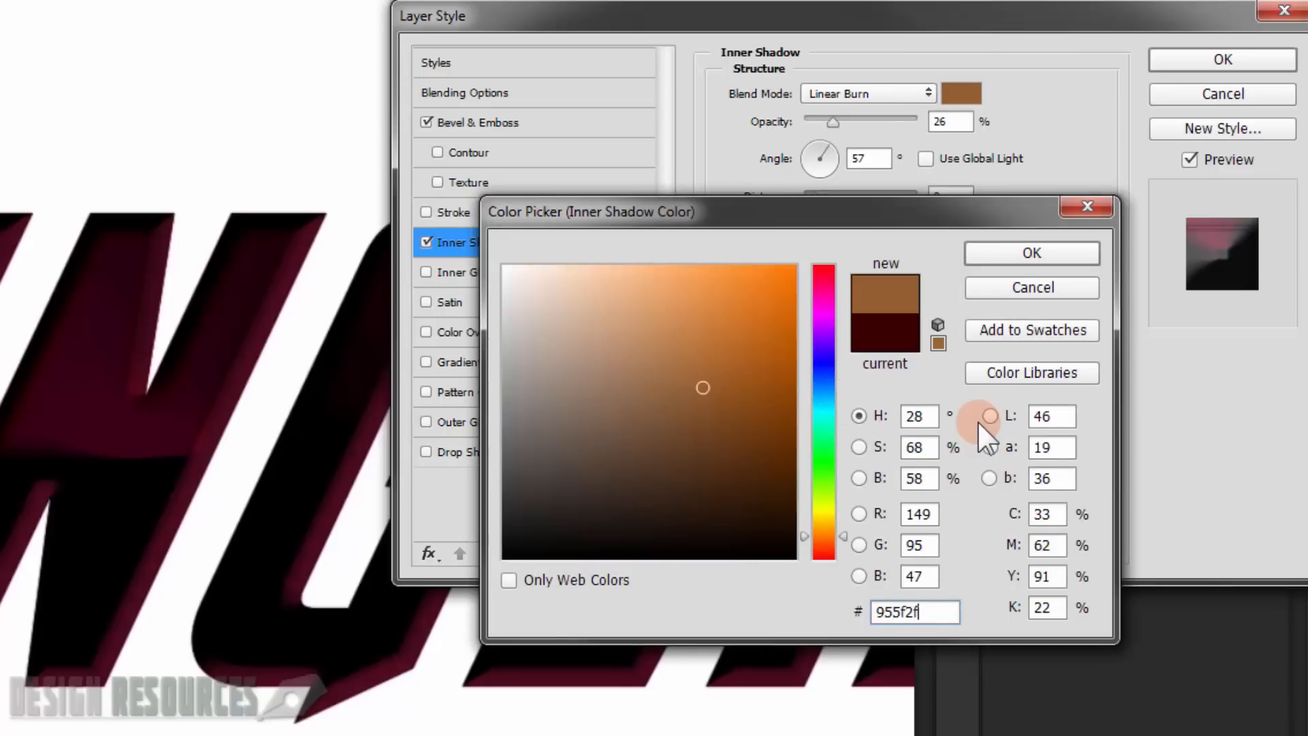
click(1053, 255)
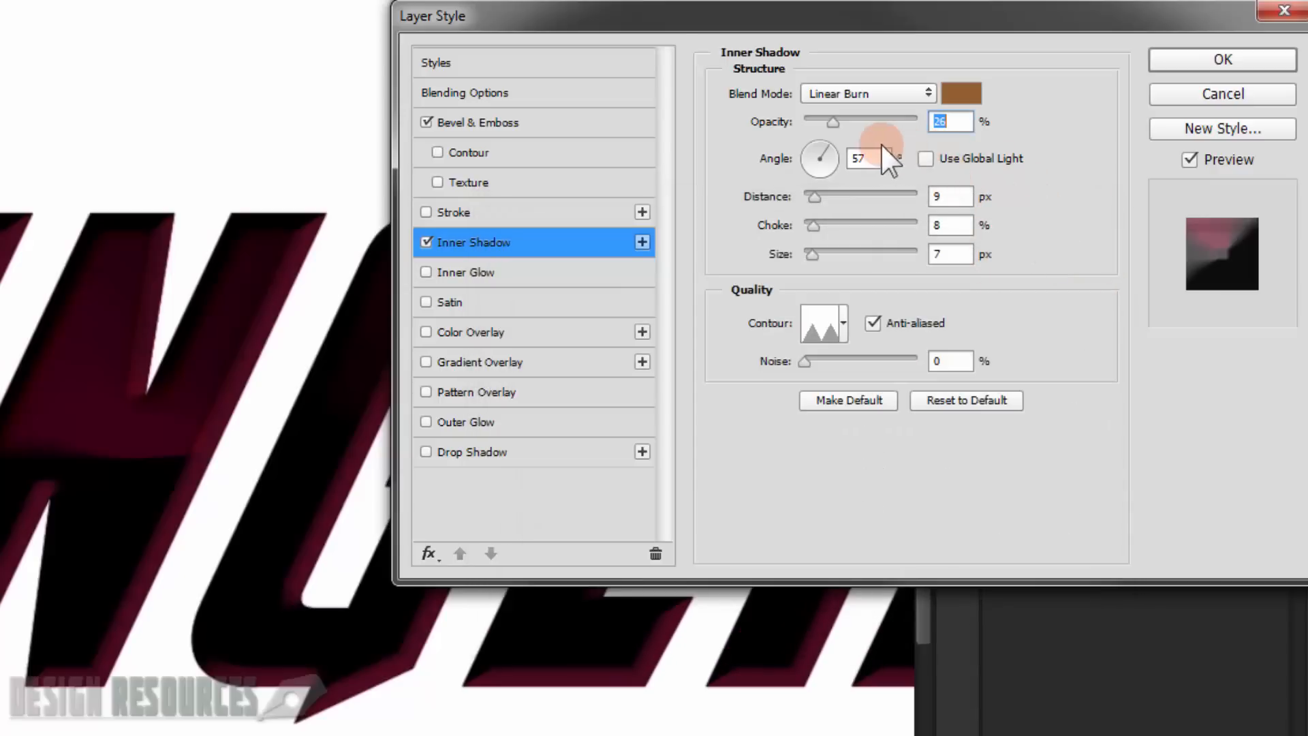
Step: Set the inner shadow's angle to -90°, distance to 5 px, choke to 0% and size to 15 px
double_click(846, 153)
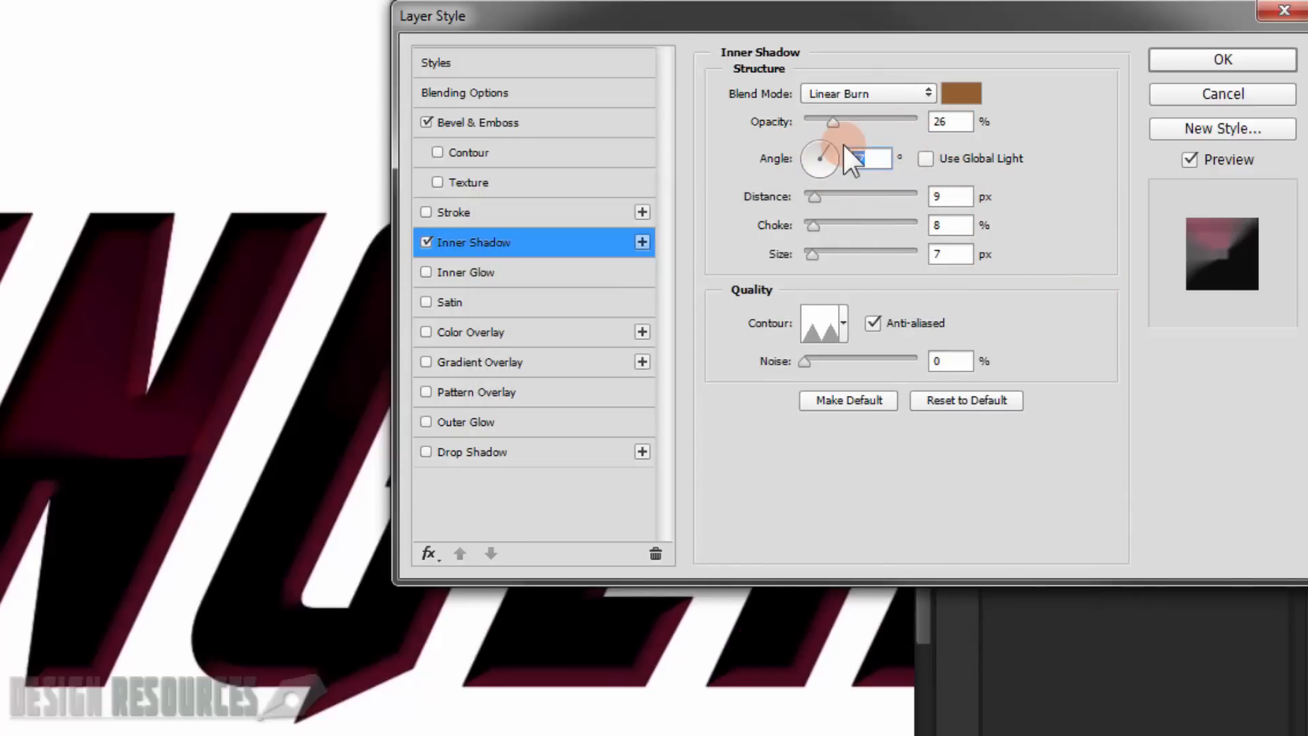
text(-90)
double_click(937, 196)
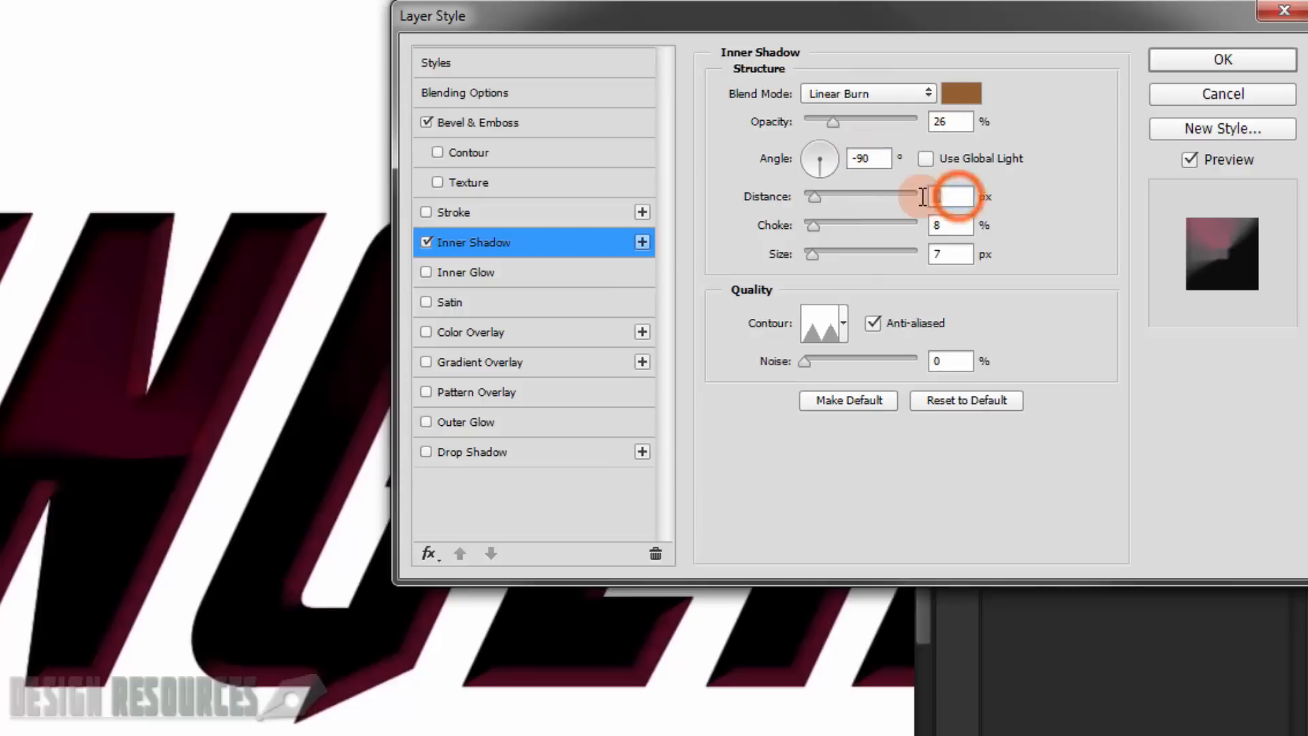
text(5)
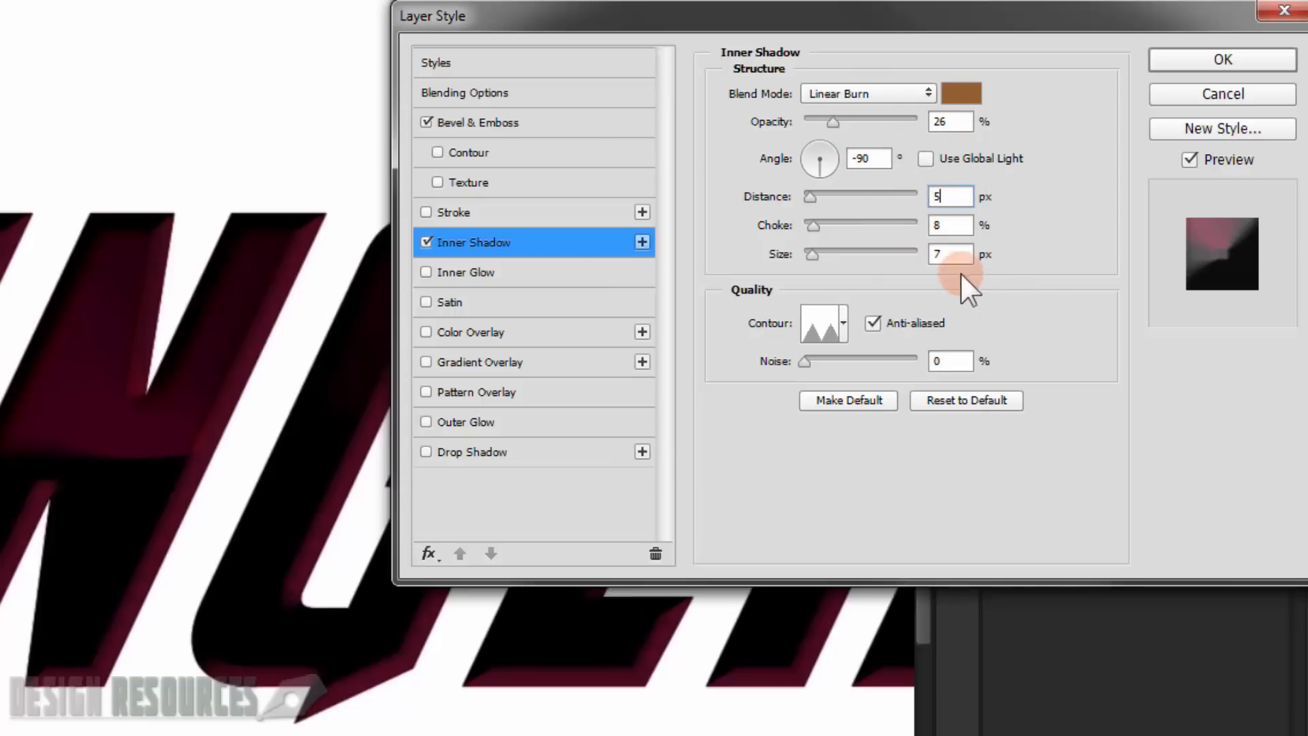
double_click(951, 224)
text(0)
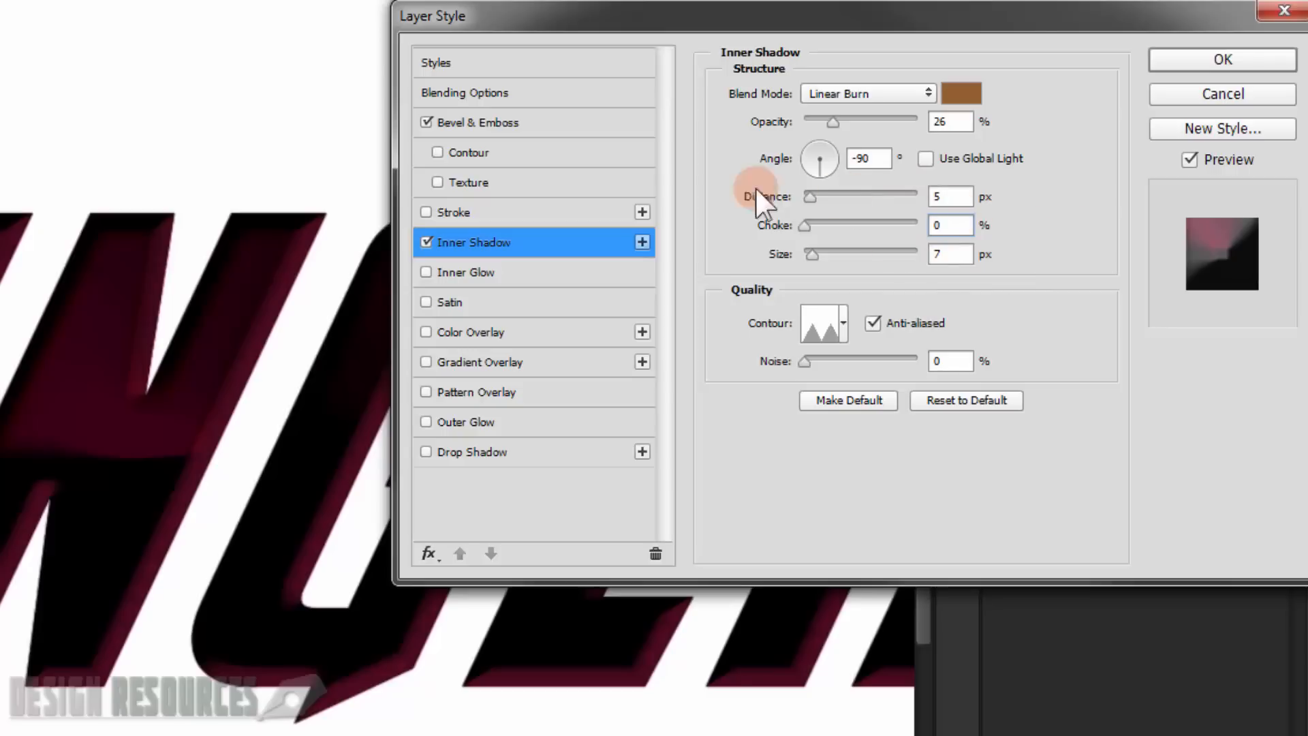
double_click(946, 254)
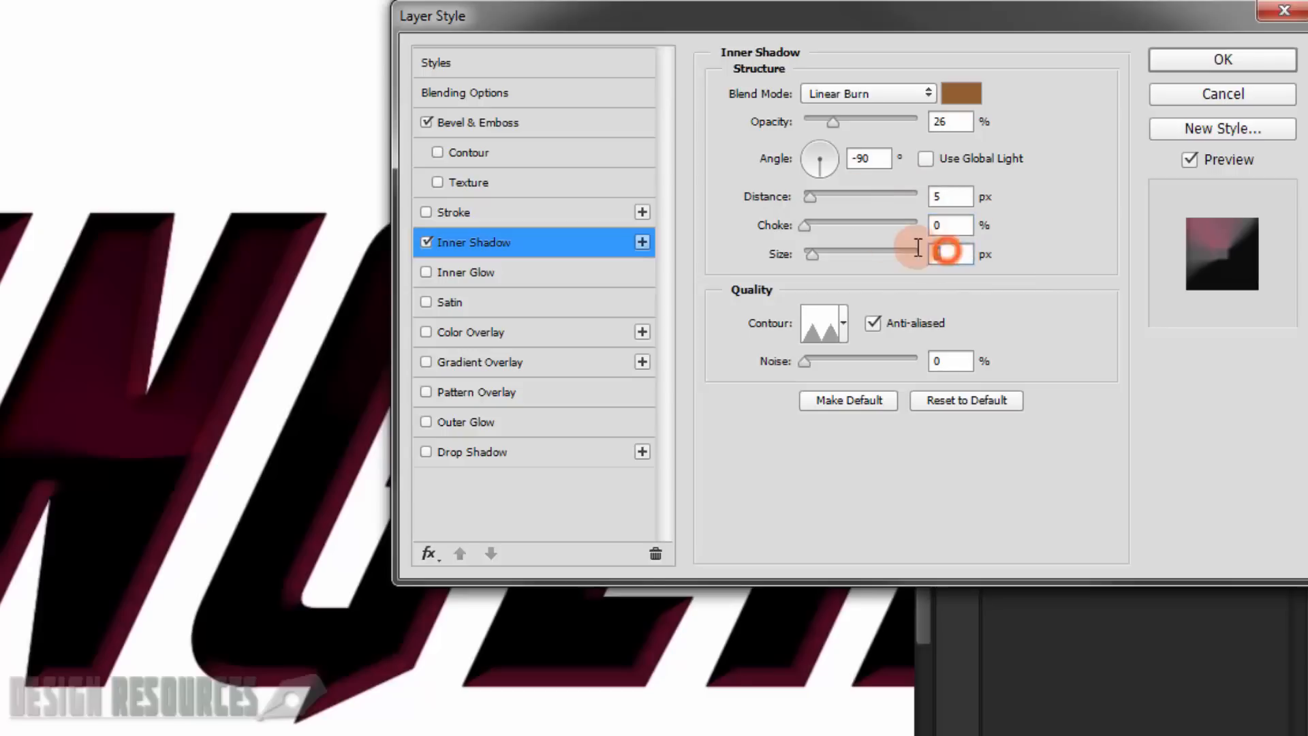
text(15)
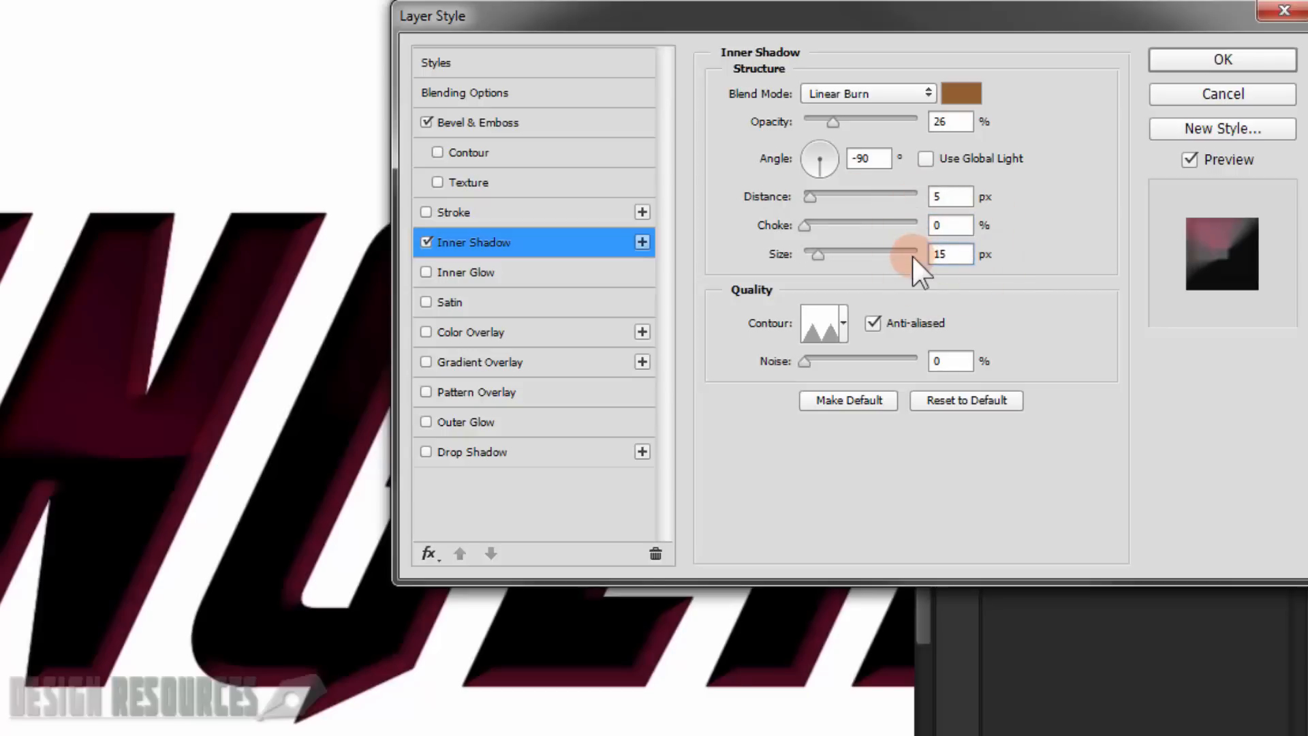
Step: Give the inner shadow the straight diagonal contour and turn off its anti-aliasing
click(843, 321)
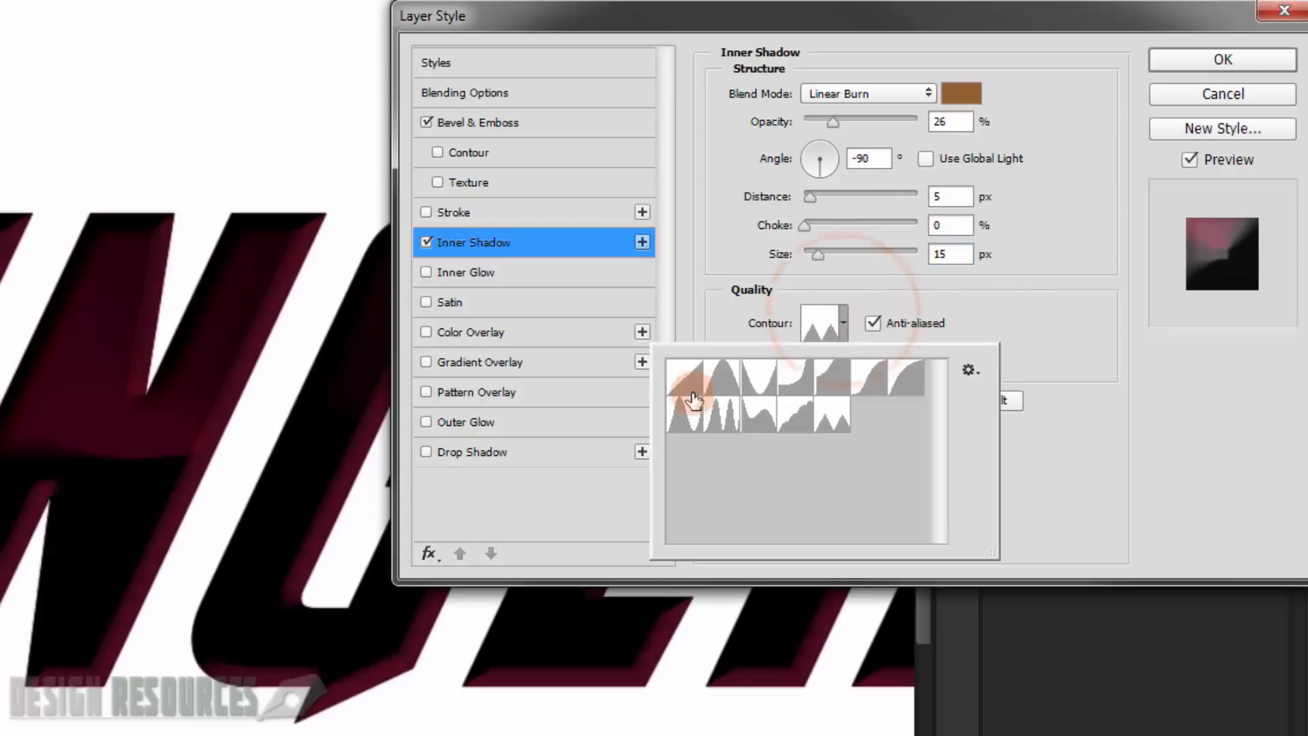
click(686, 380)
click(1029, 310)
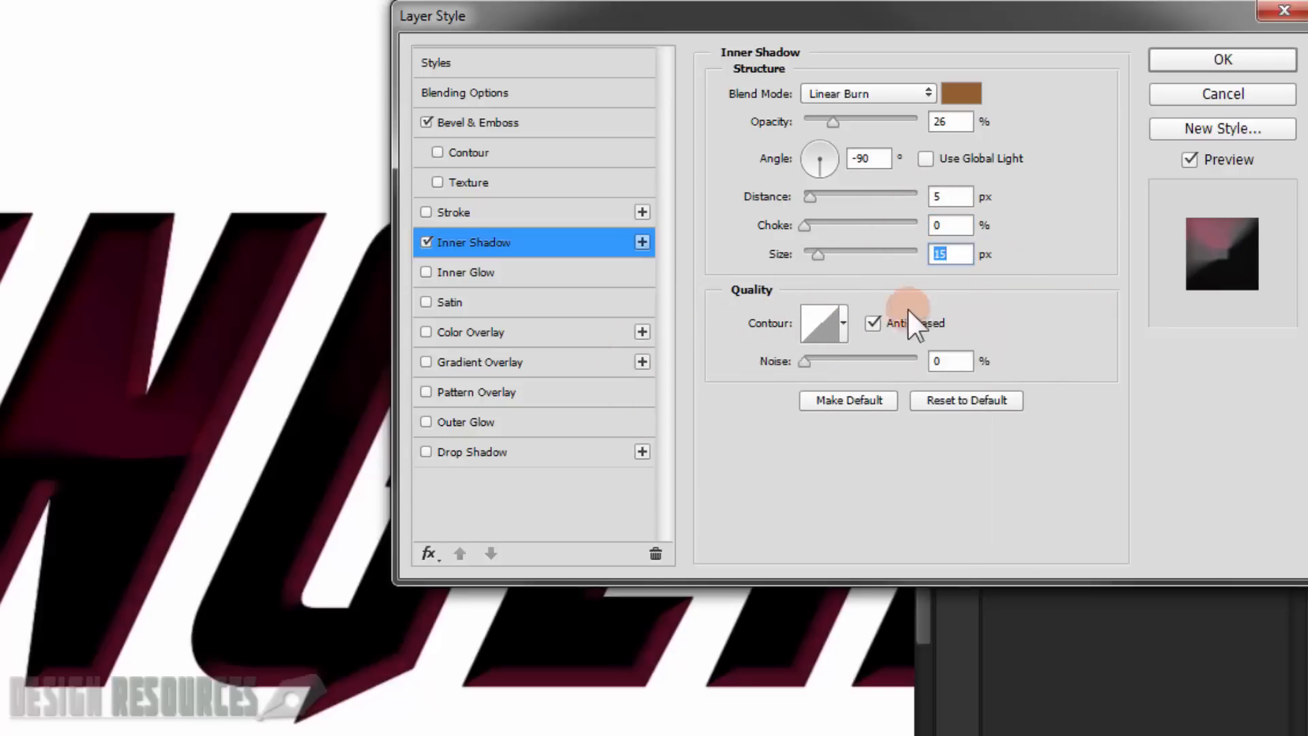
click(873, 323)
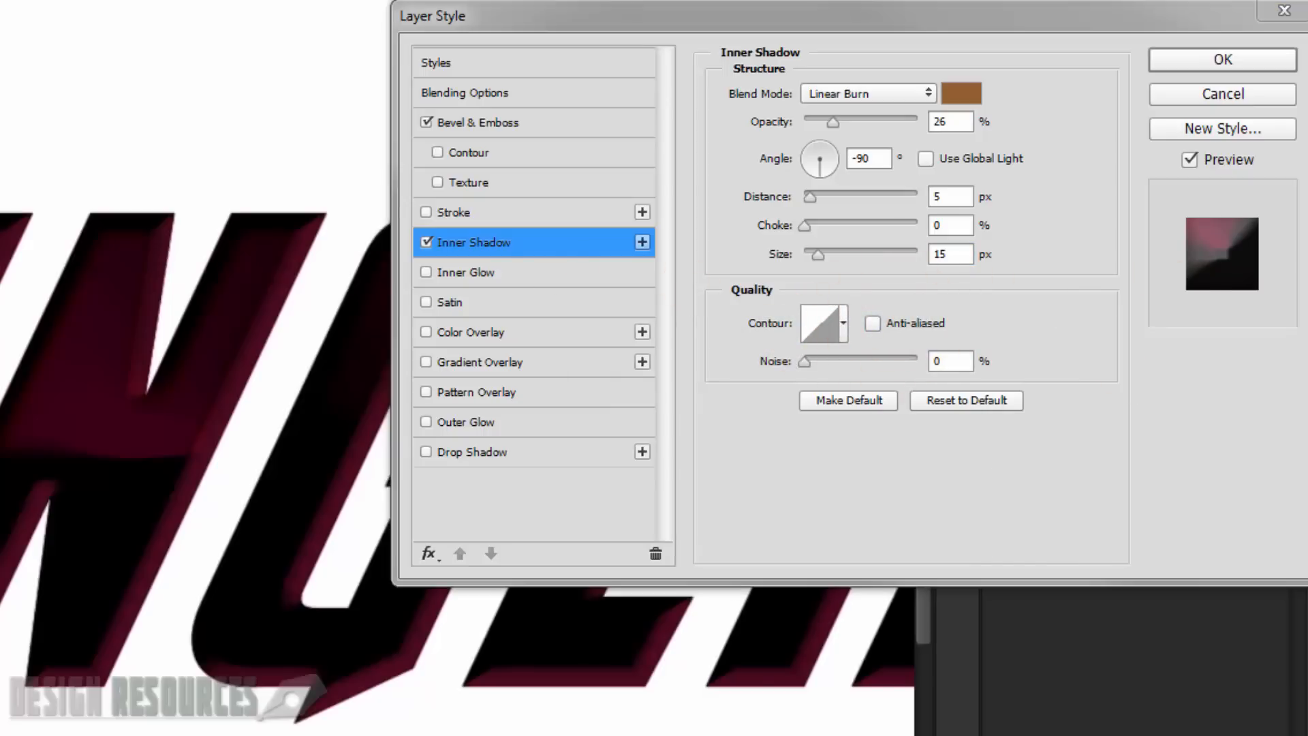
Step: Enable Inner Glow on the lettering layer and set the glow colour to #bcdcde
click(518, 271)
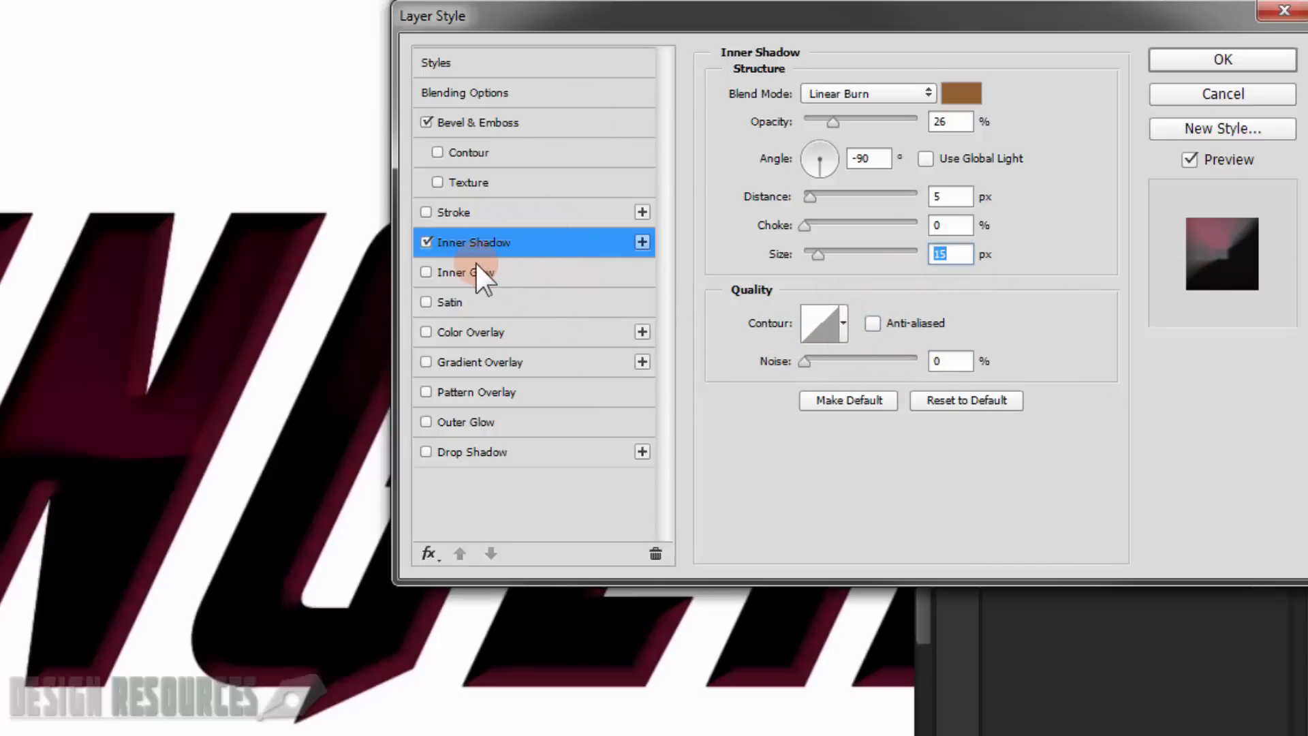
click(427, 272)
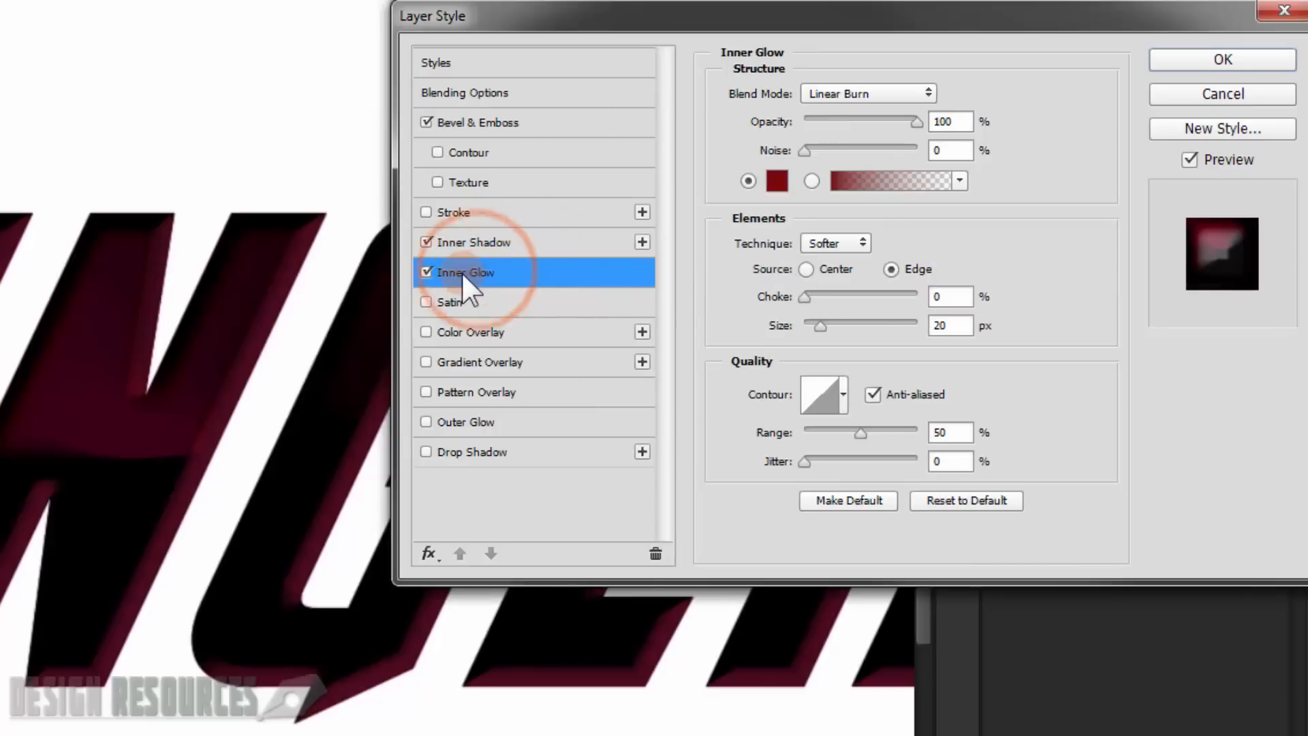
click(777, 180)
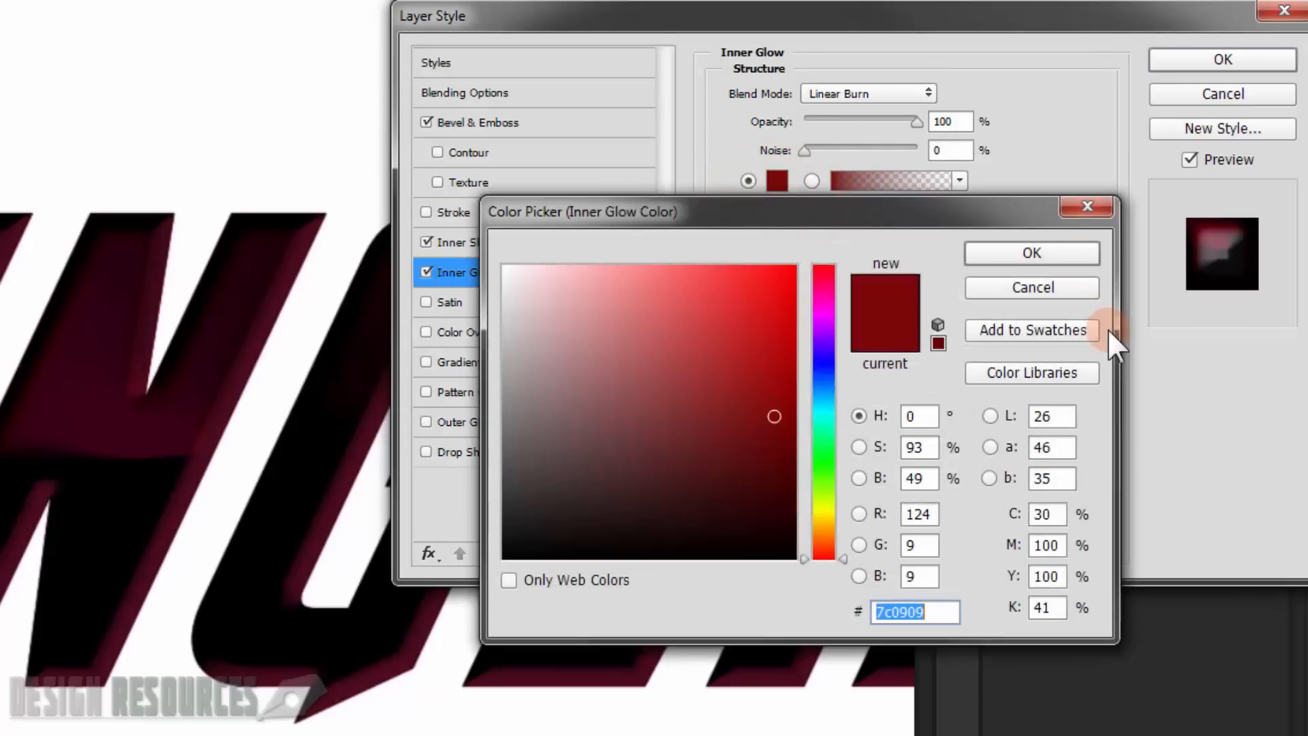
text(b)
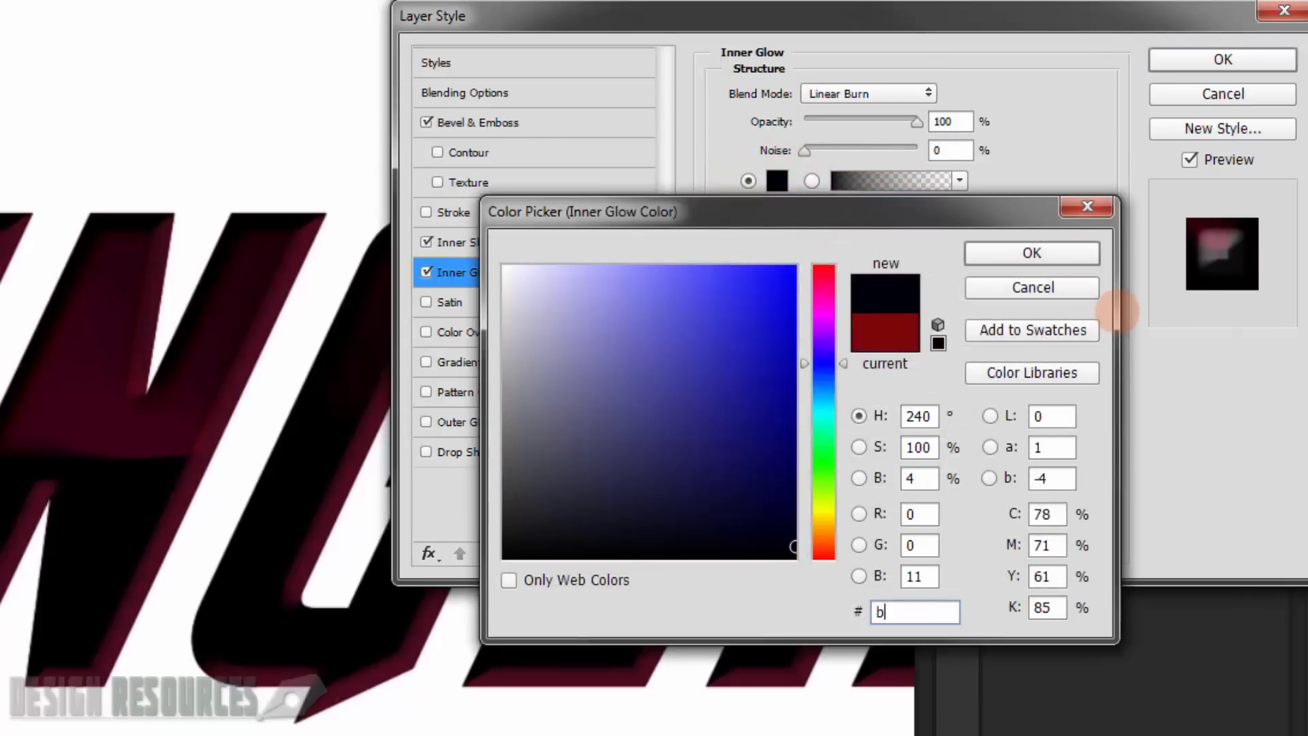
text(c0)
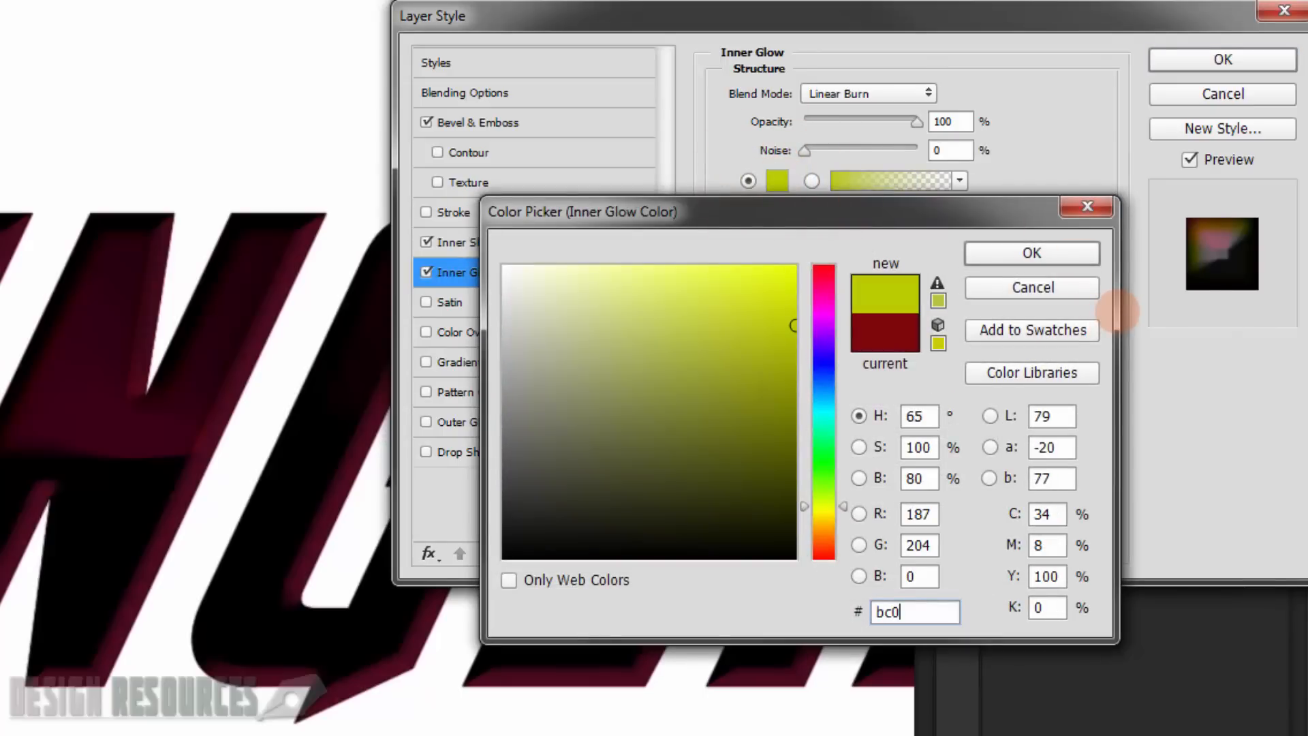
text(c0)
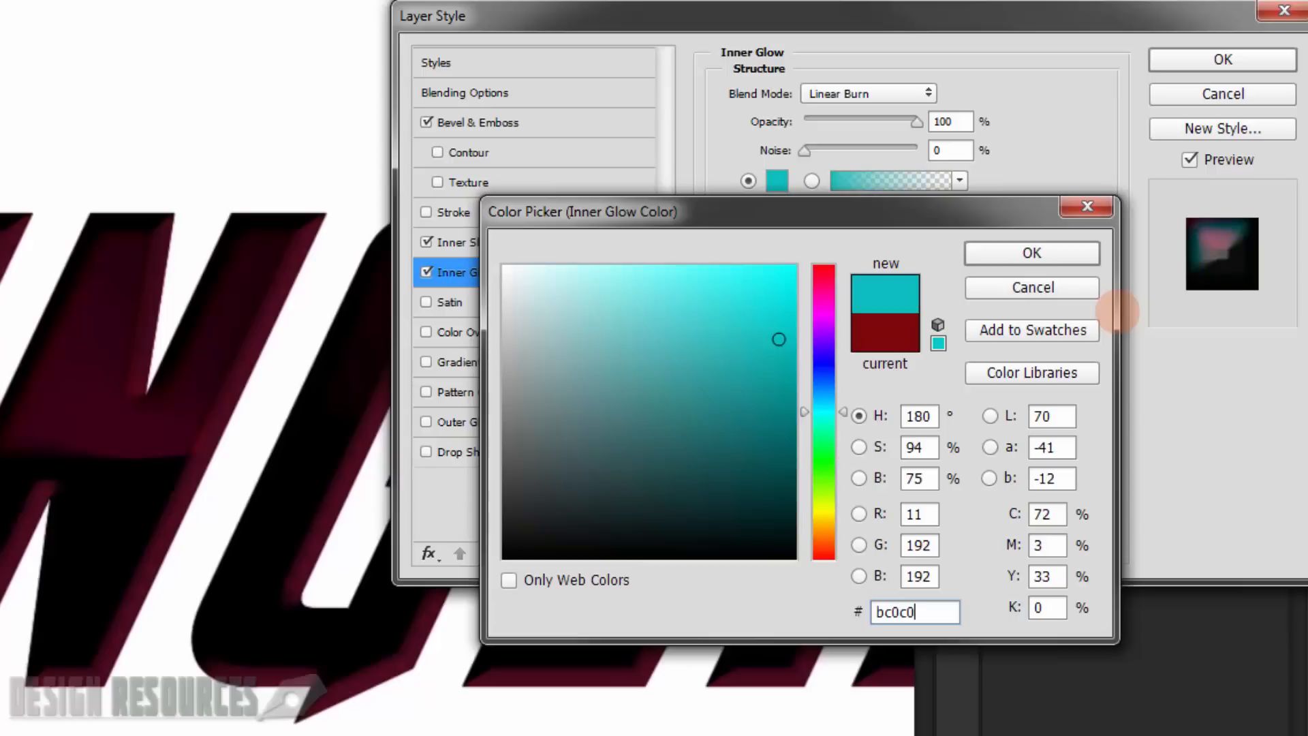
text(e)
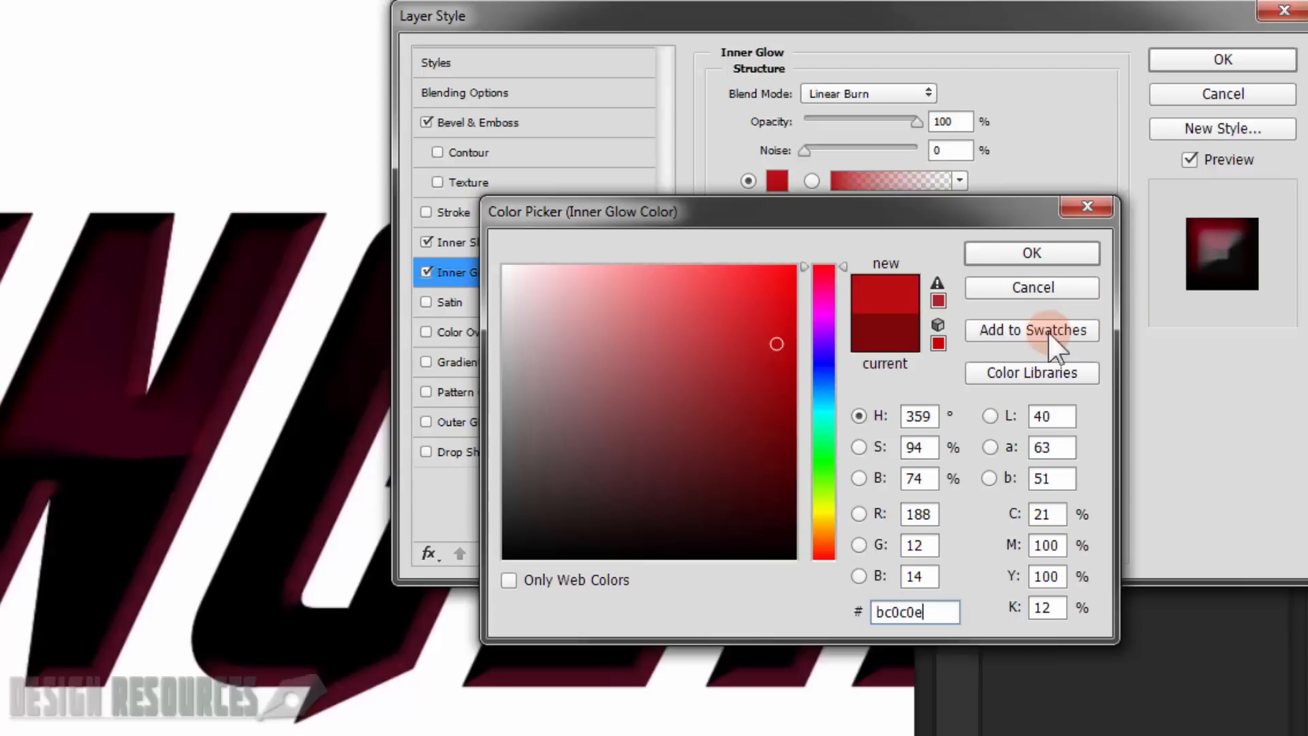
click(905, 617)
key(BackSpace)
text(d)
click(914, 612)
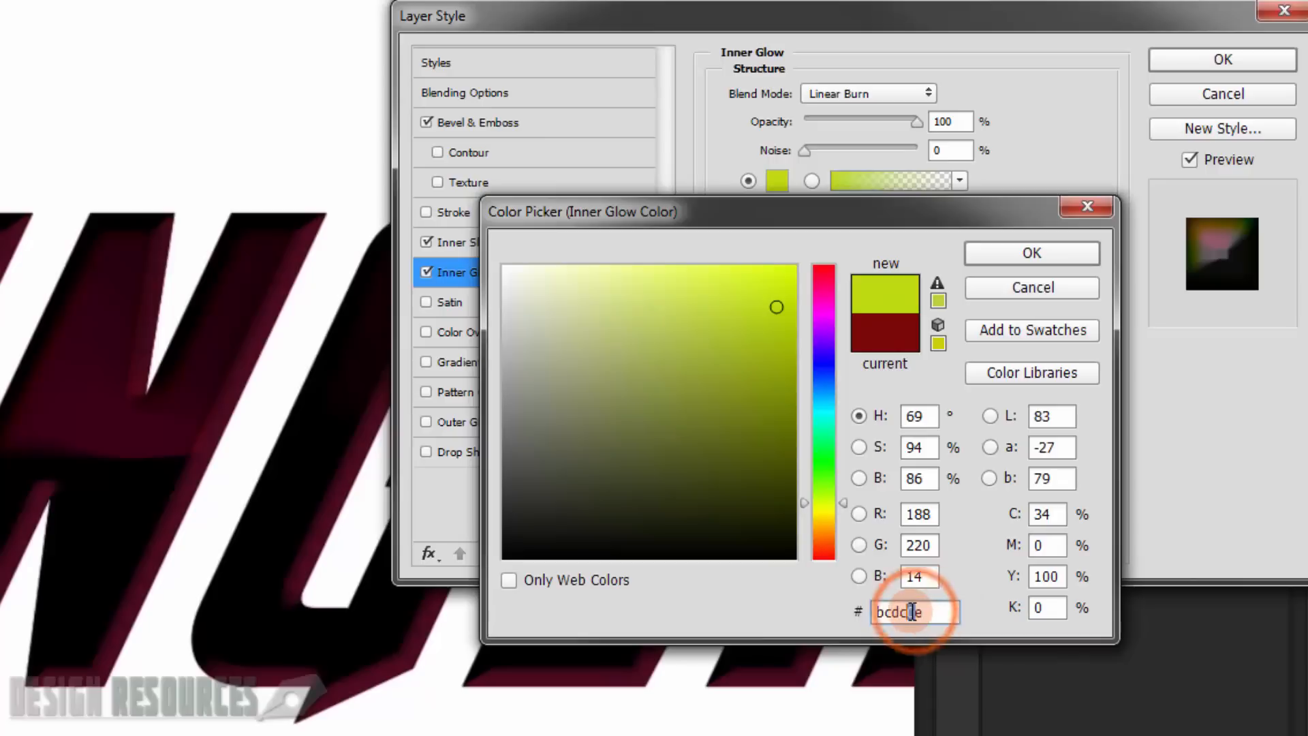
key(BackSpace)
text(d)
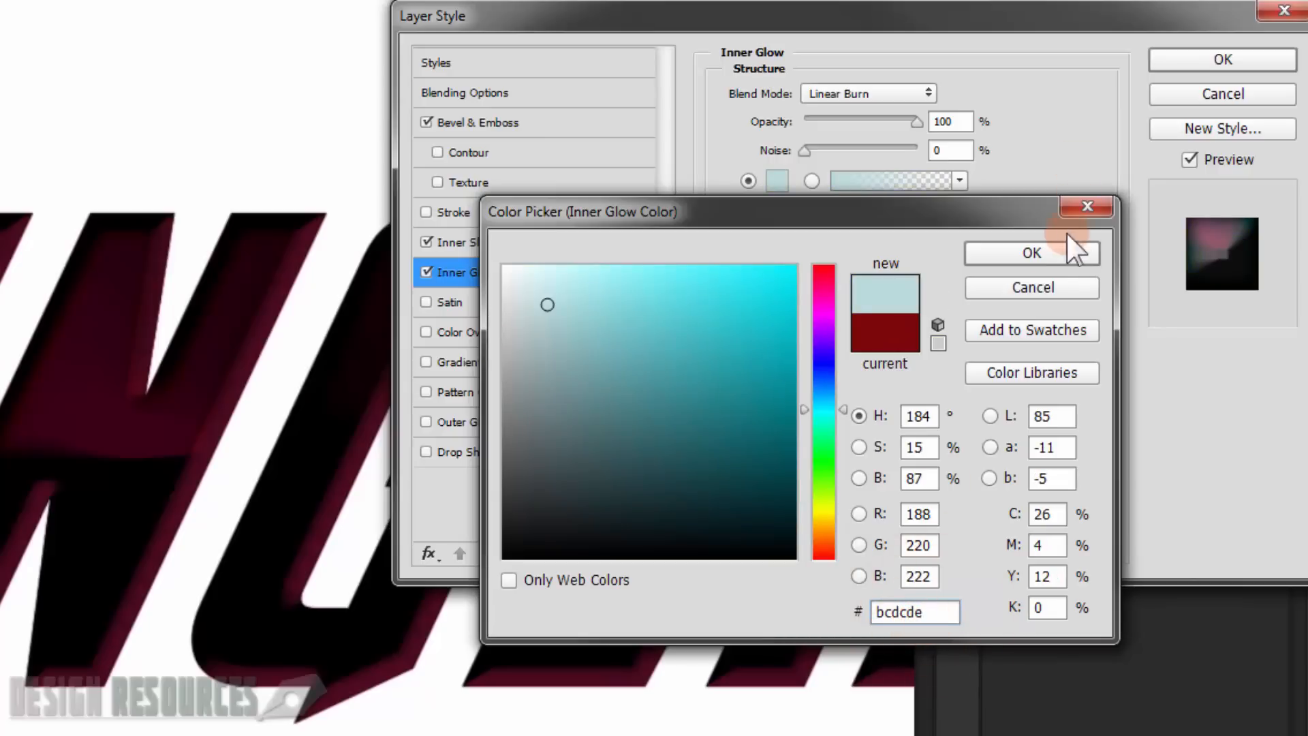
click(1091, 253)
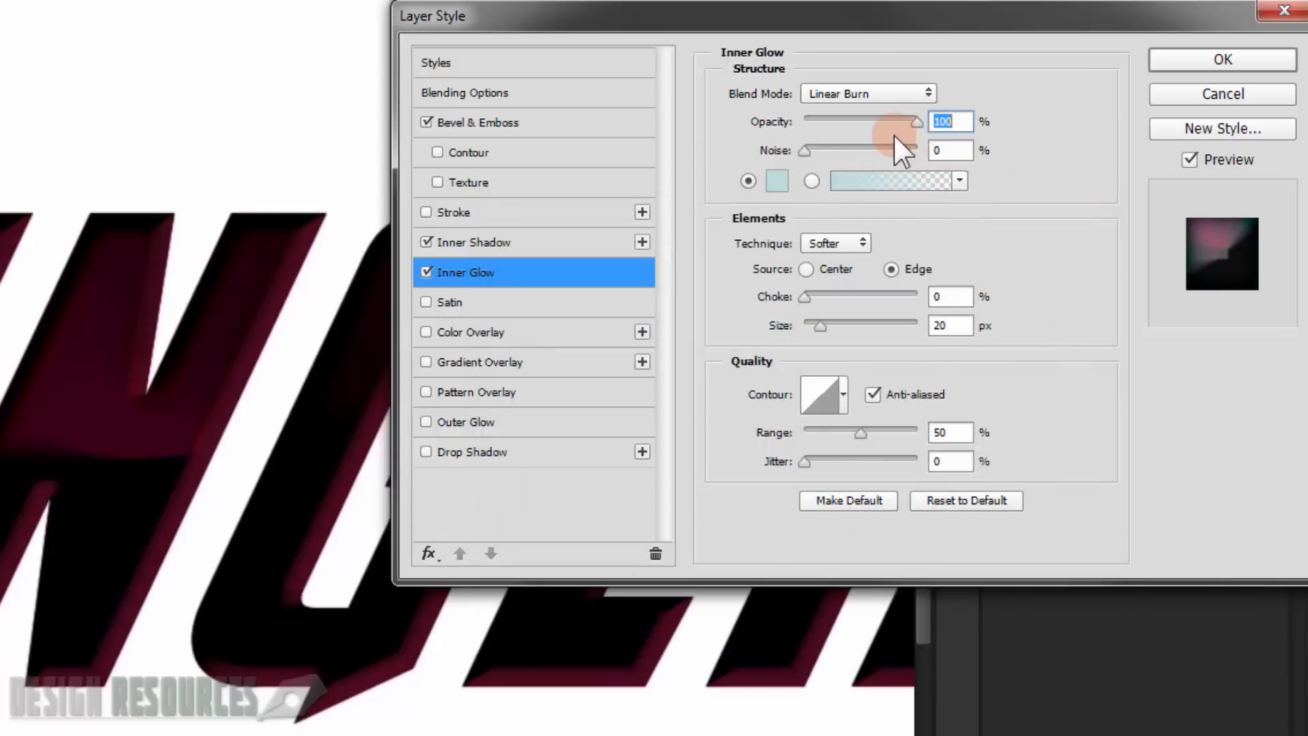
Step: Set the inner glow's blend mode to Overlay and its opacity to 60%
click(876, 95)
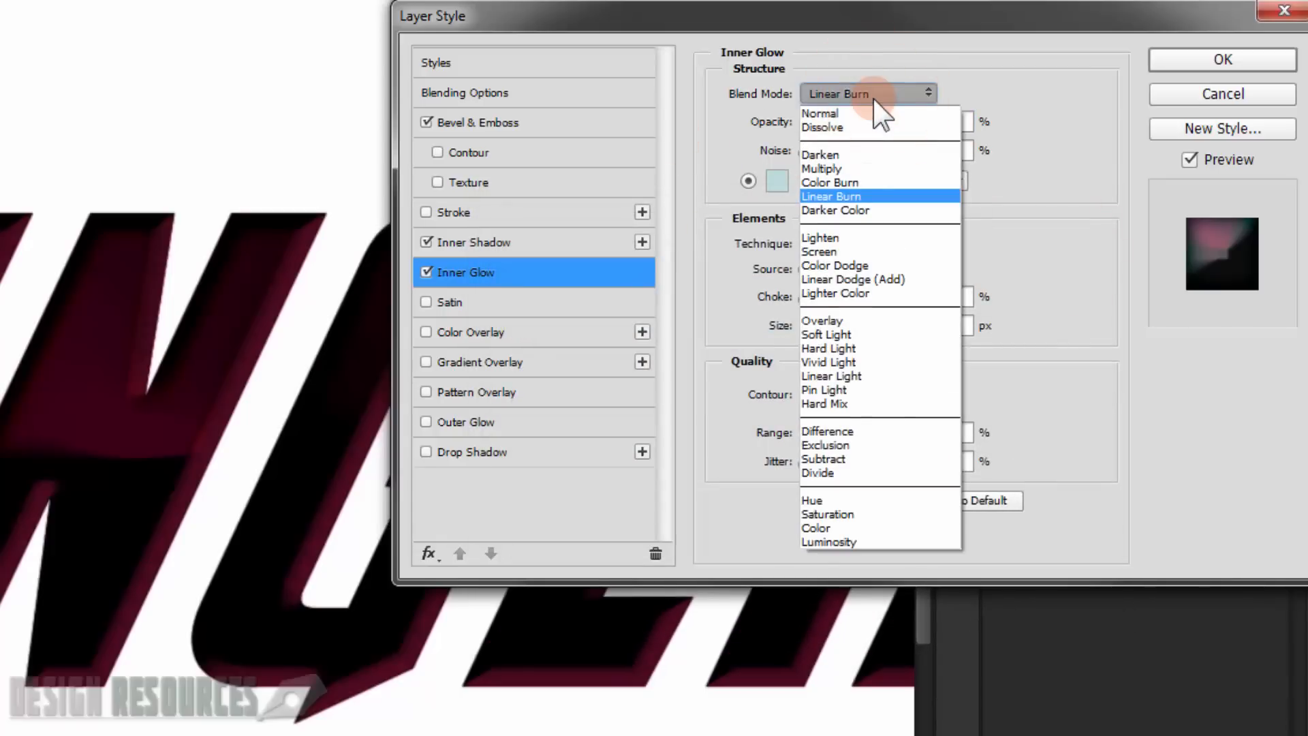
click(868, 327)
drag(906, 120, 865, 132)
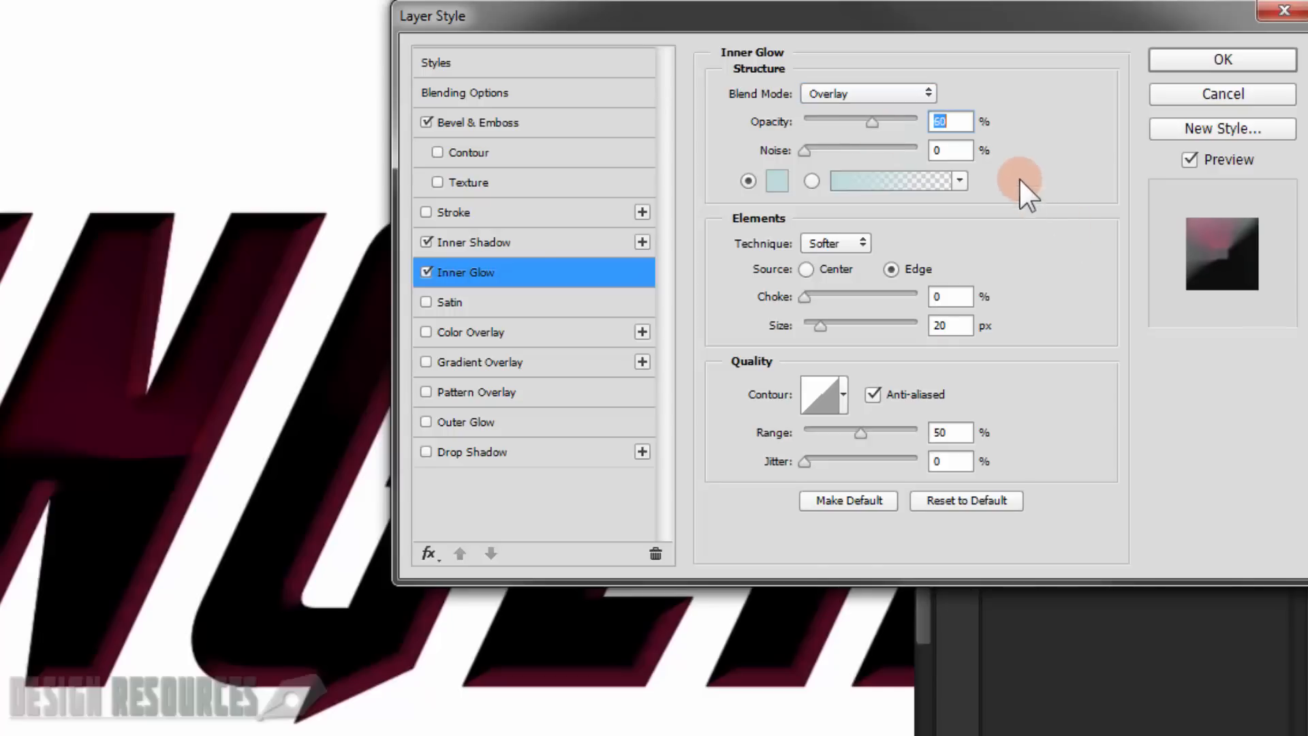
Step: Make the inner glow start from the center, with a choke of 10% and a size of 30 px
click(820, 269)
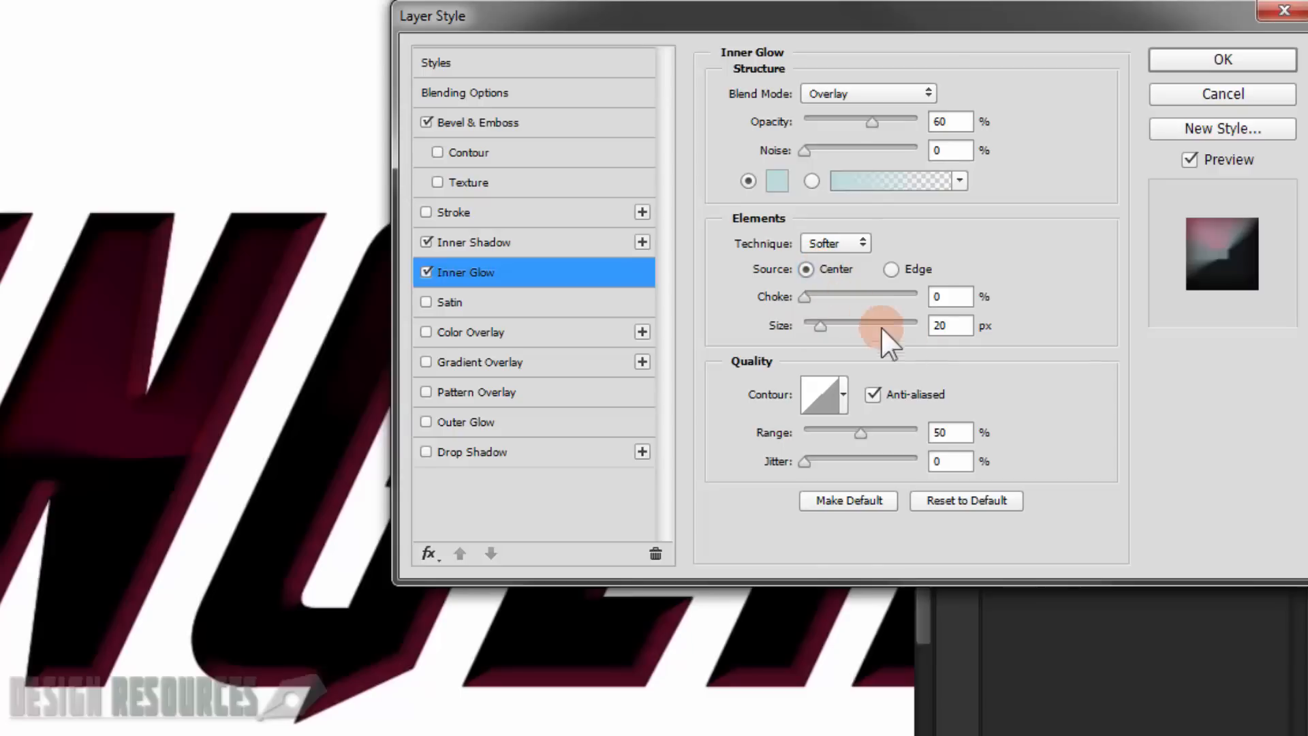
click(947, 296)
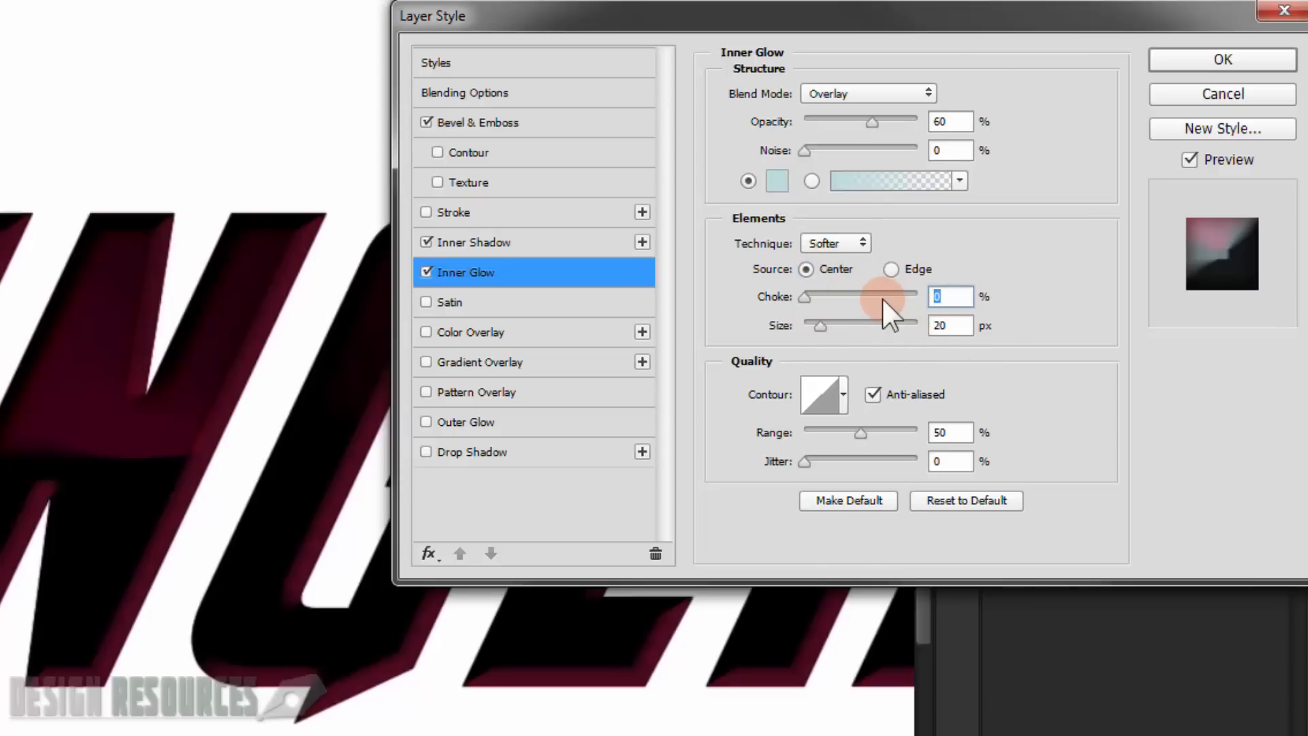
text(10)
drag(958, 325, 911, 327)
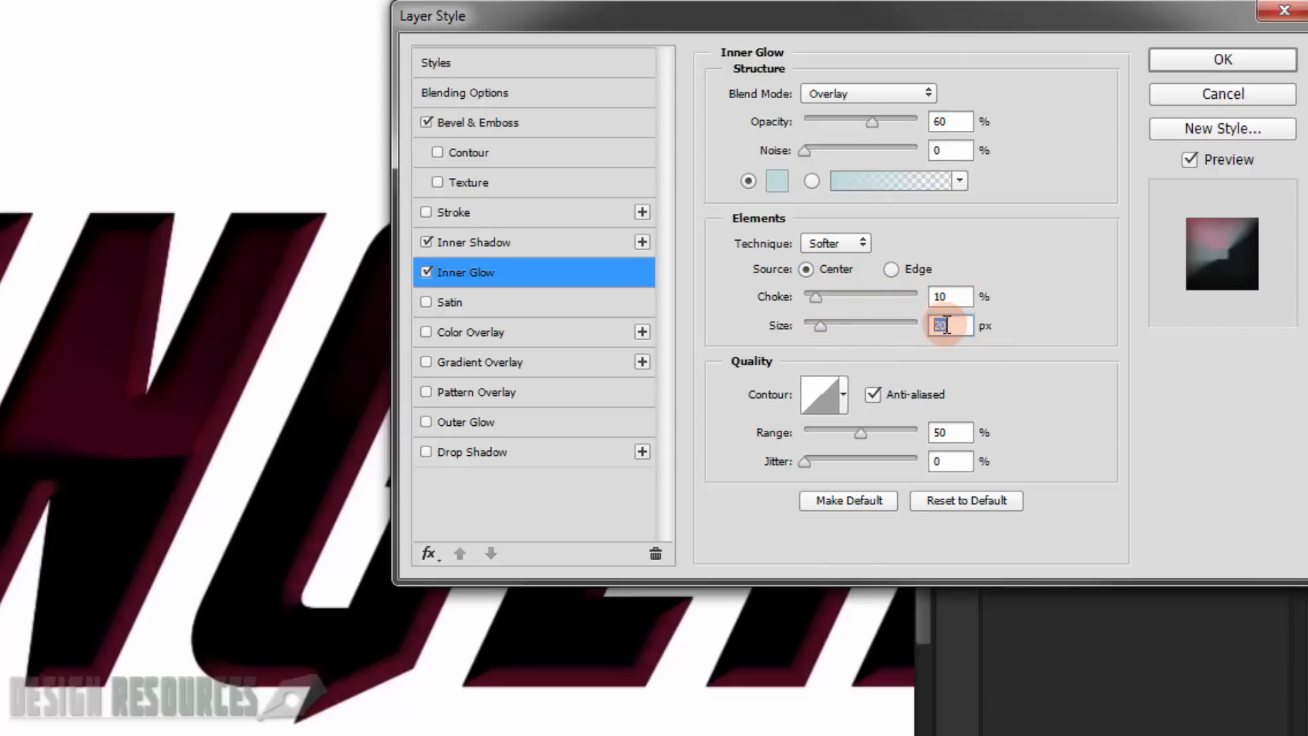
text(30)
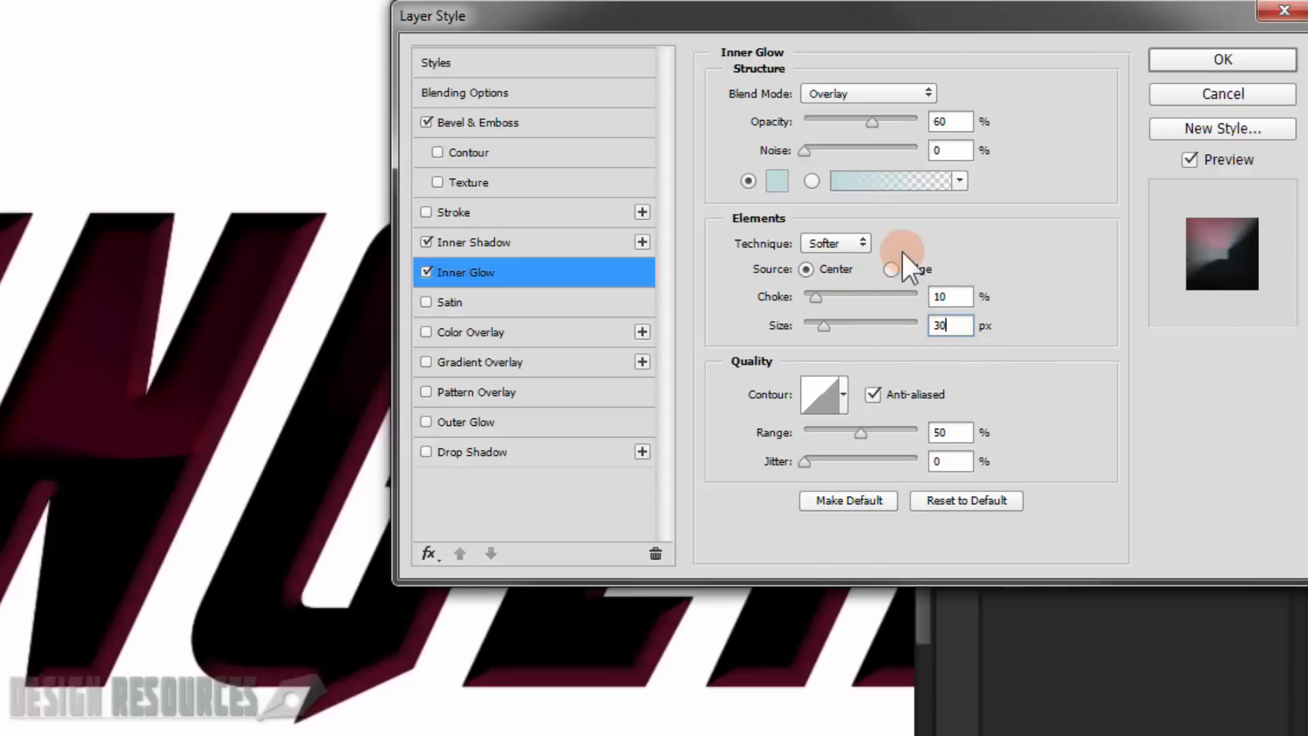
Step: Turn off the inner glow's anti-aliasing and enable a Color Overlay in #330202 on the lettering layer
click(886, 391)
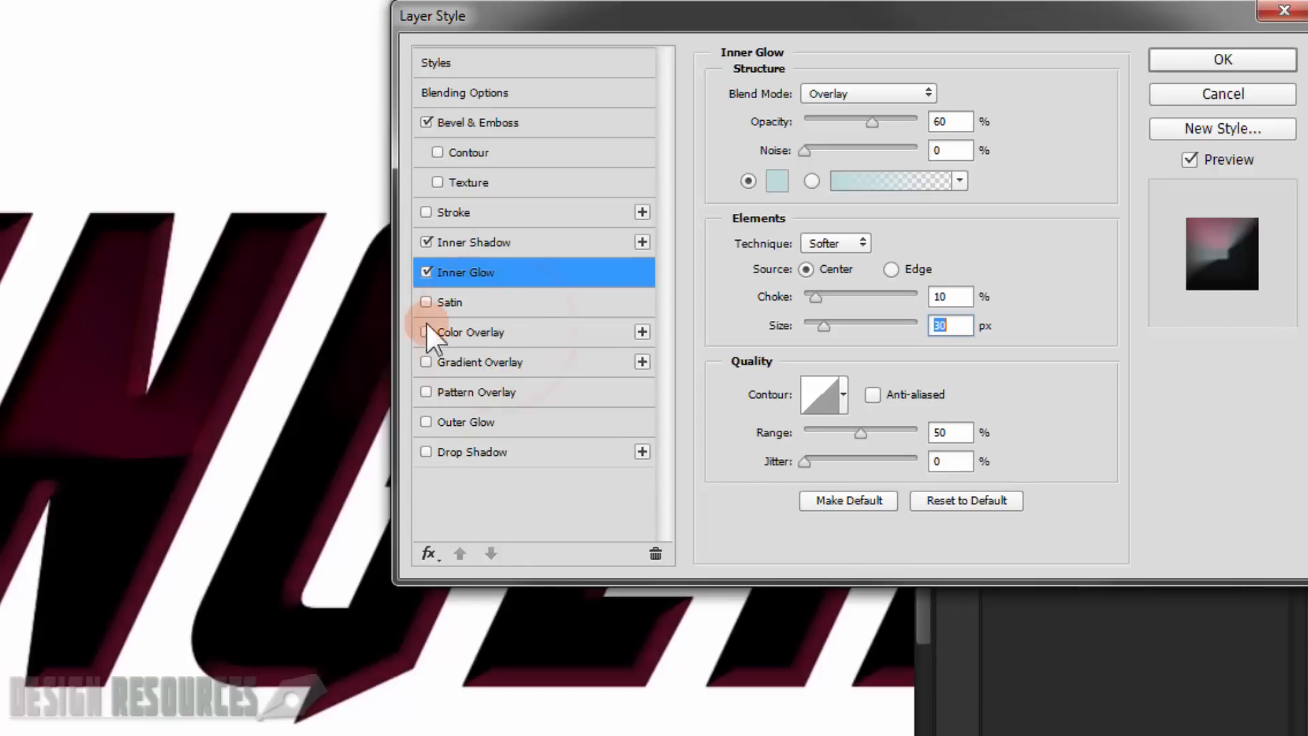
click(514, 330)
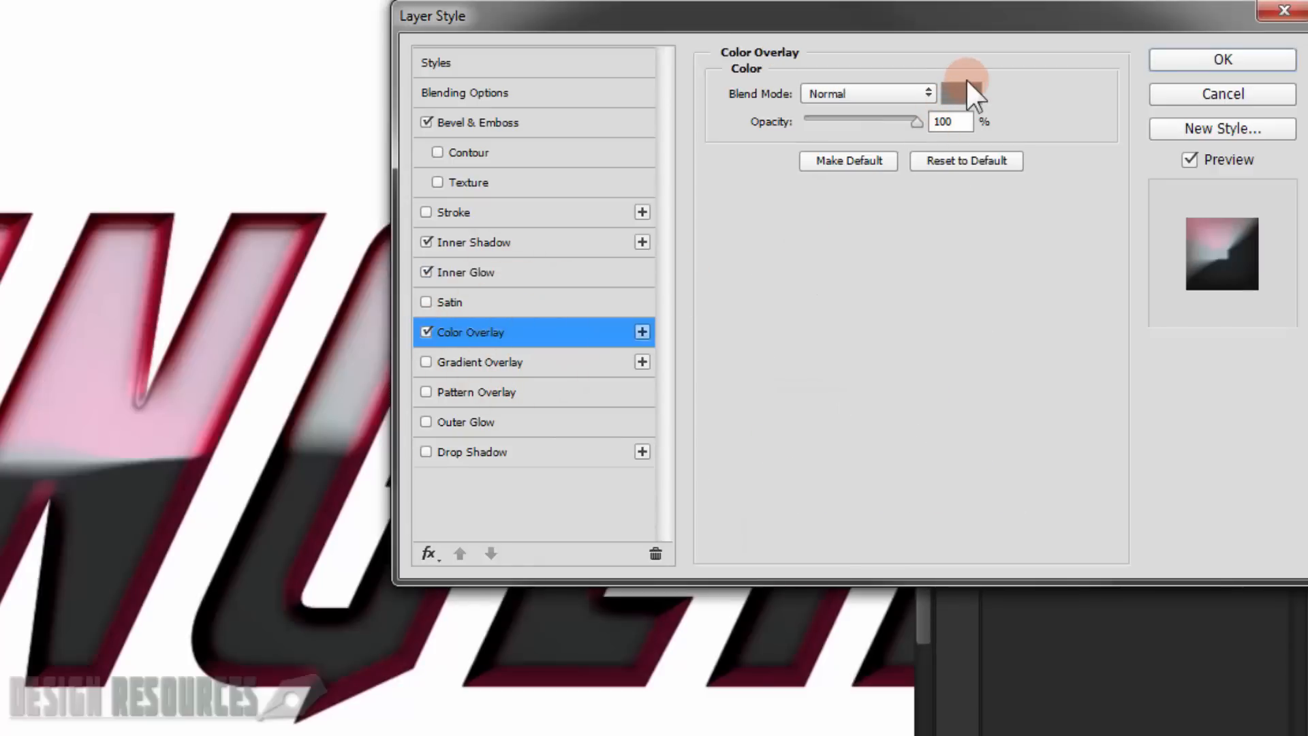
click(967, 100)
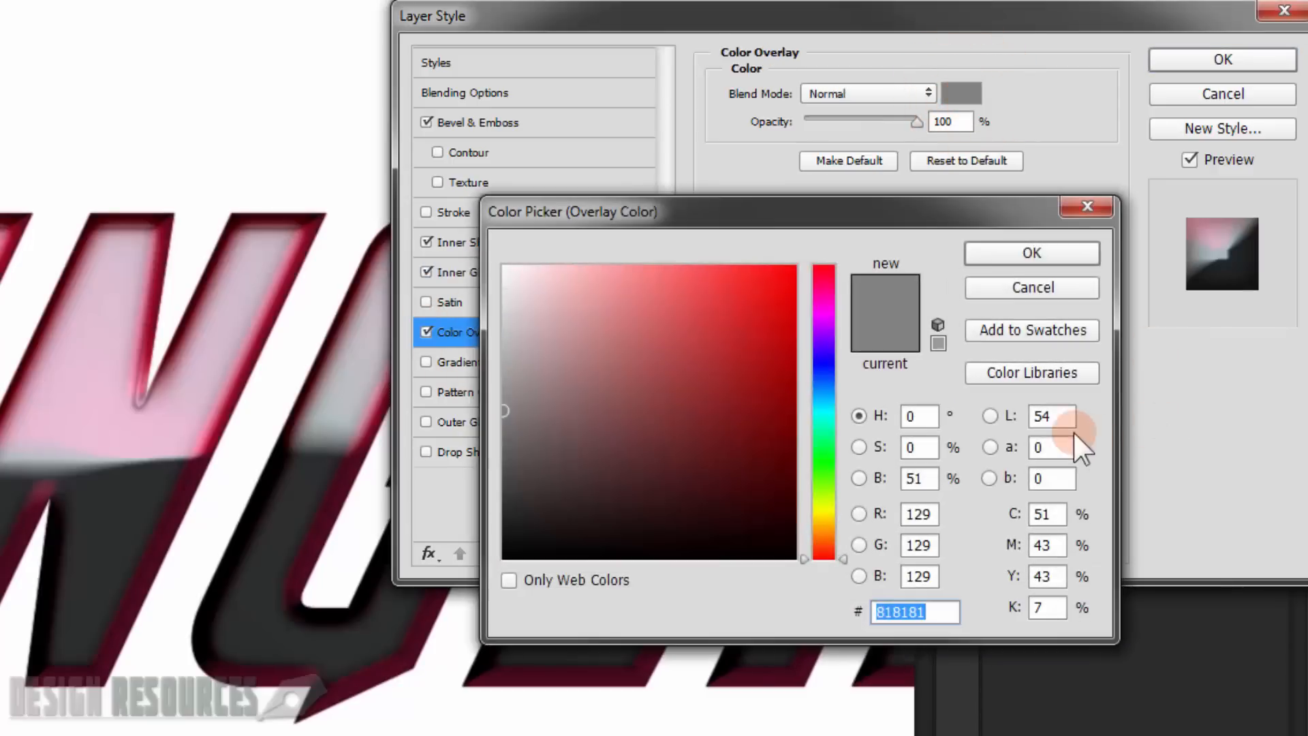
text(3)
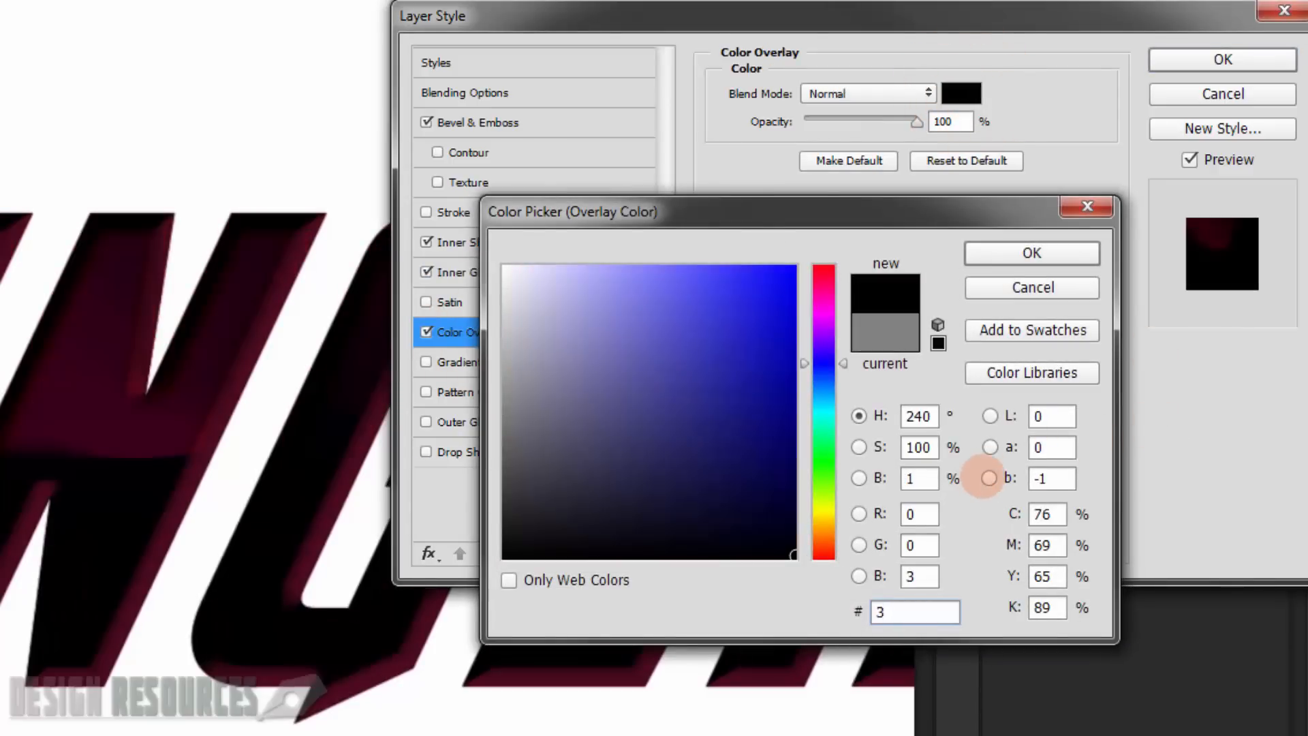
text(302)
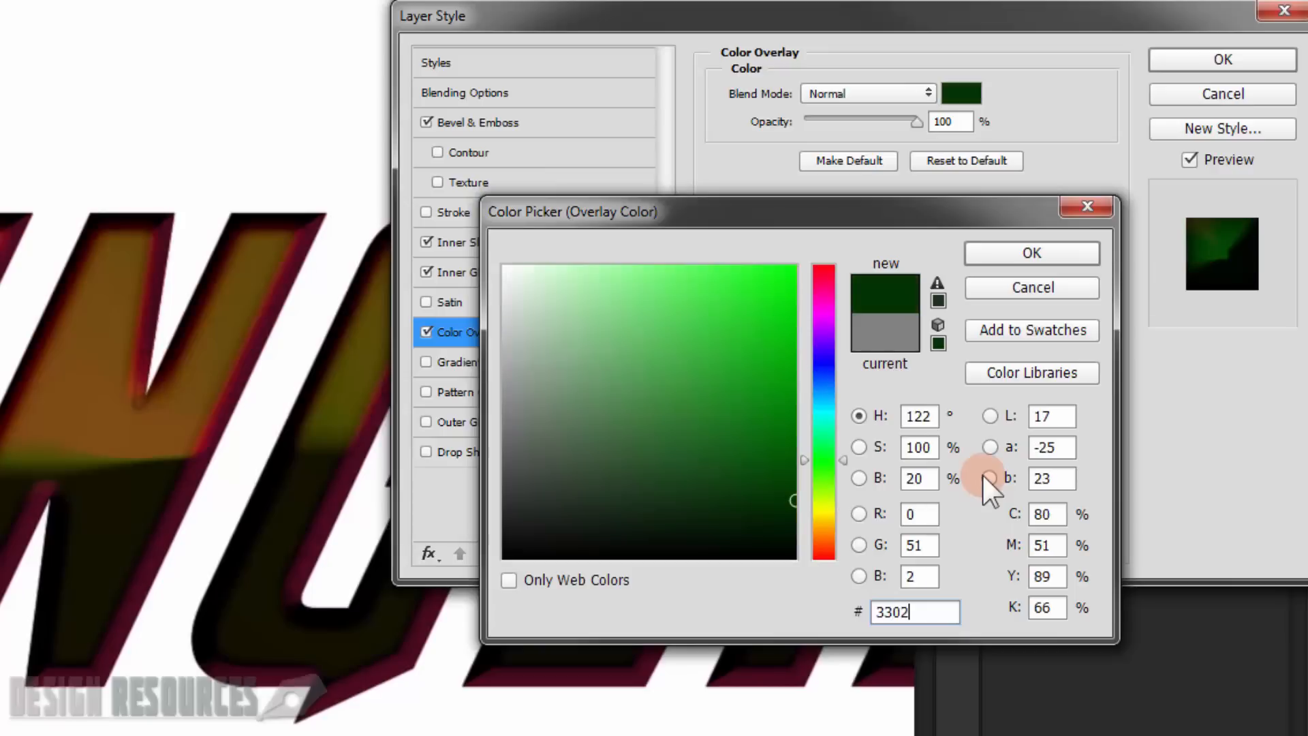
text(02)
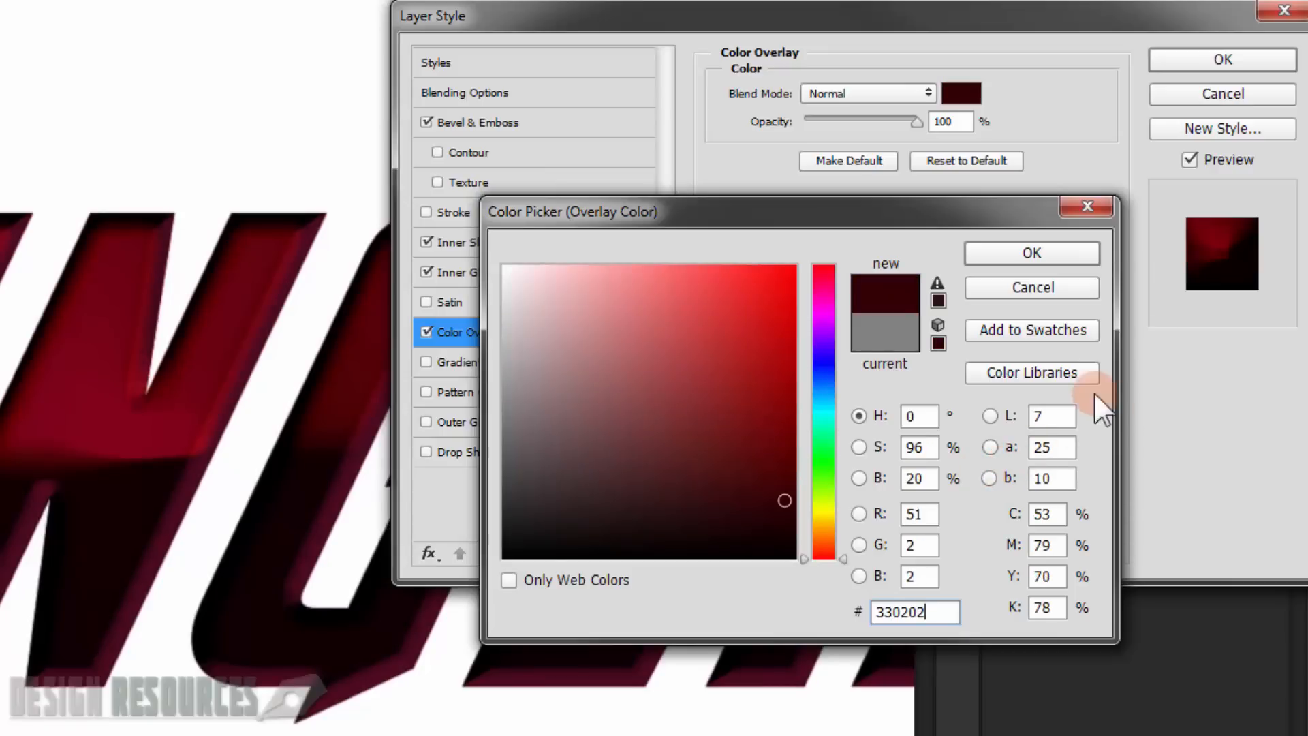
click(1025, 249)
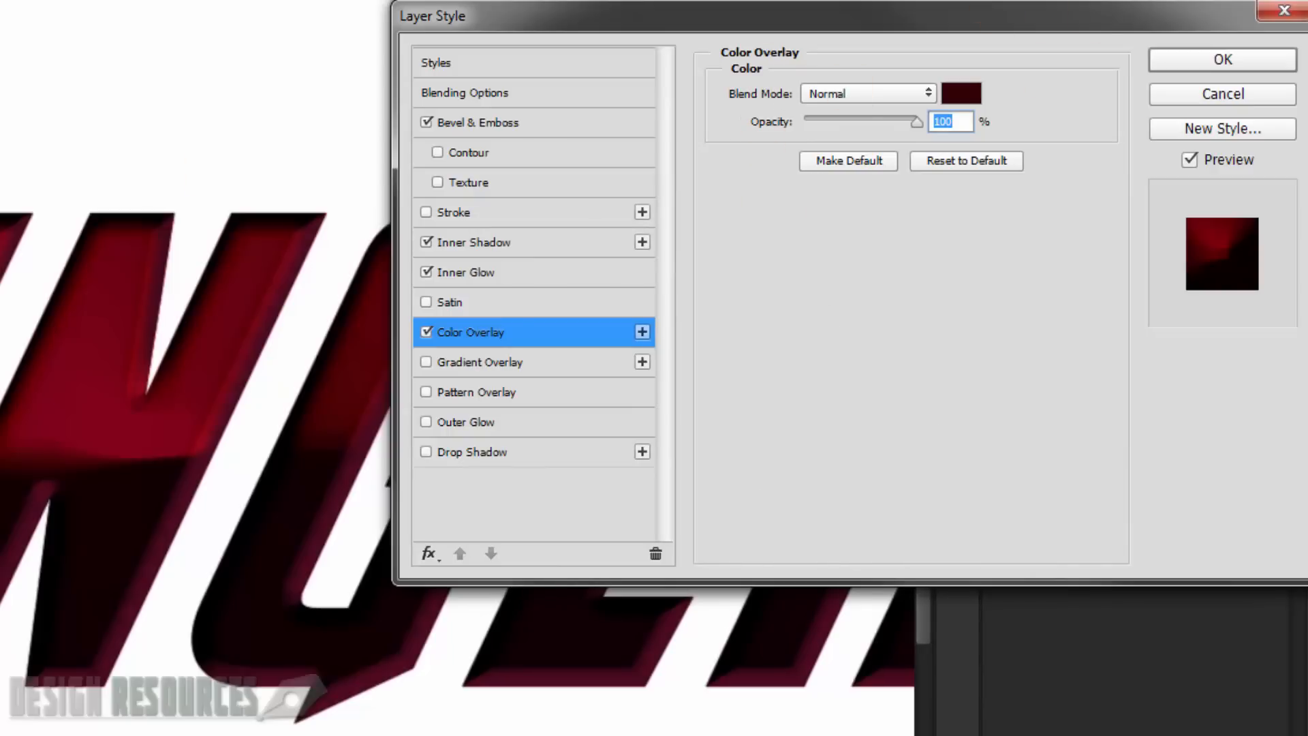
Step: Enable Drop Shadow on the lettering layer and set the shadow colour to #214e63
click(510, 450)
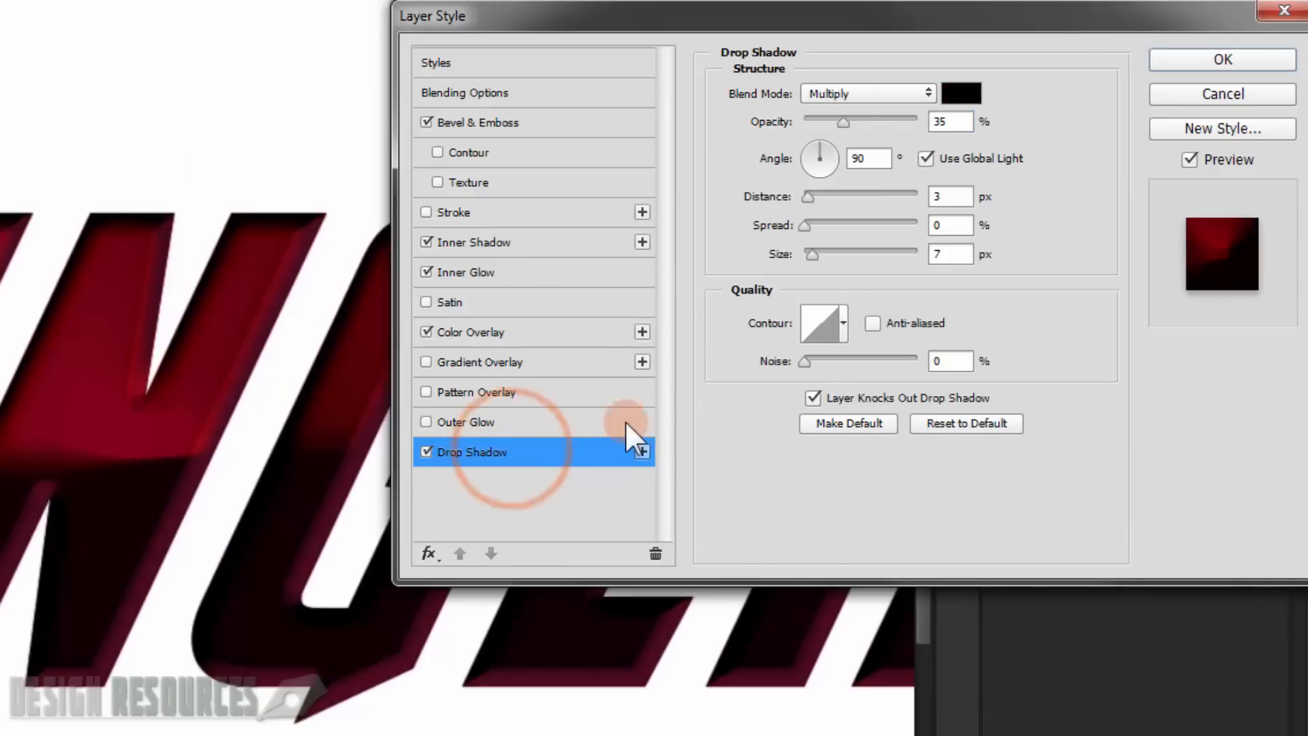
click(968, 94)
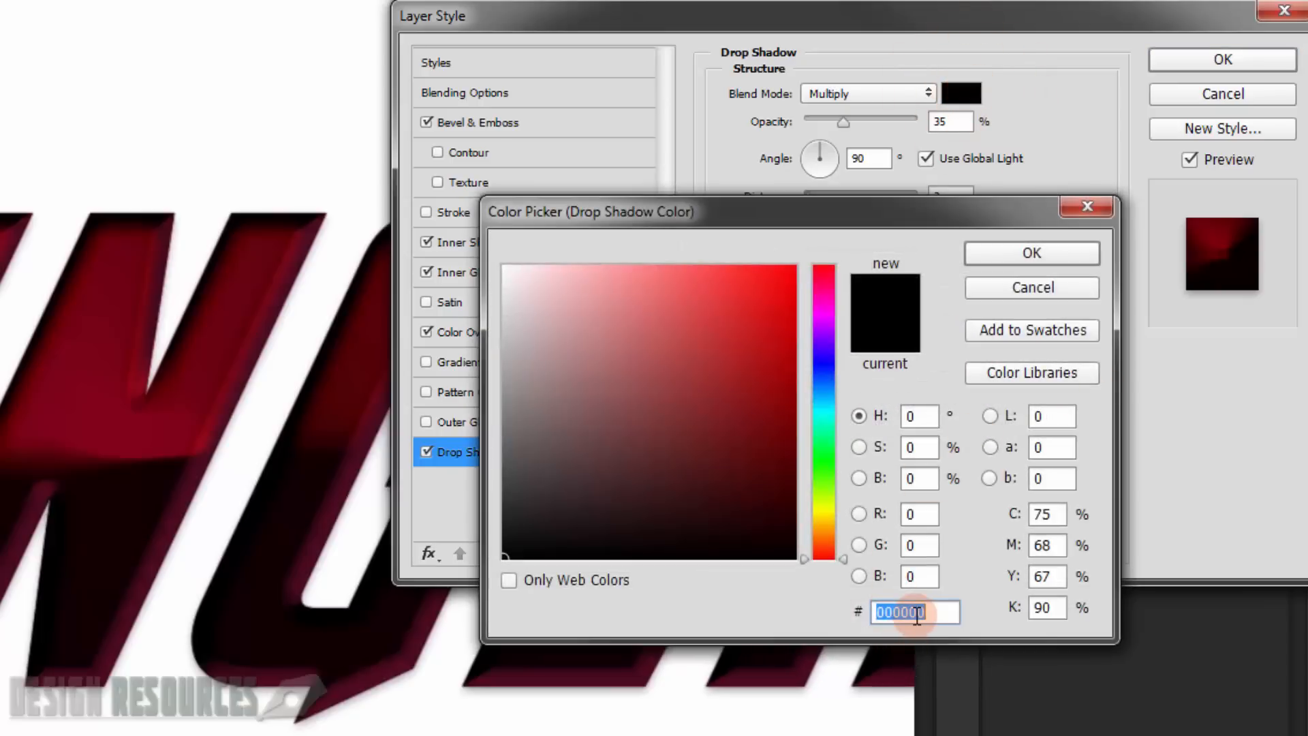
text(215)
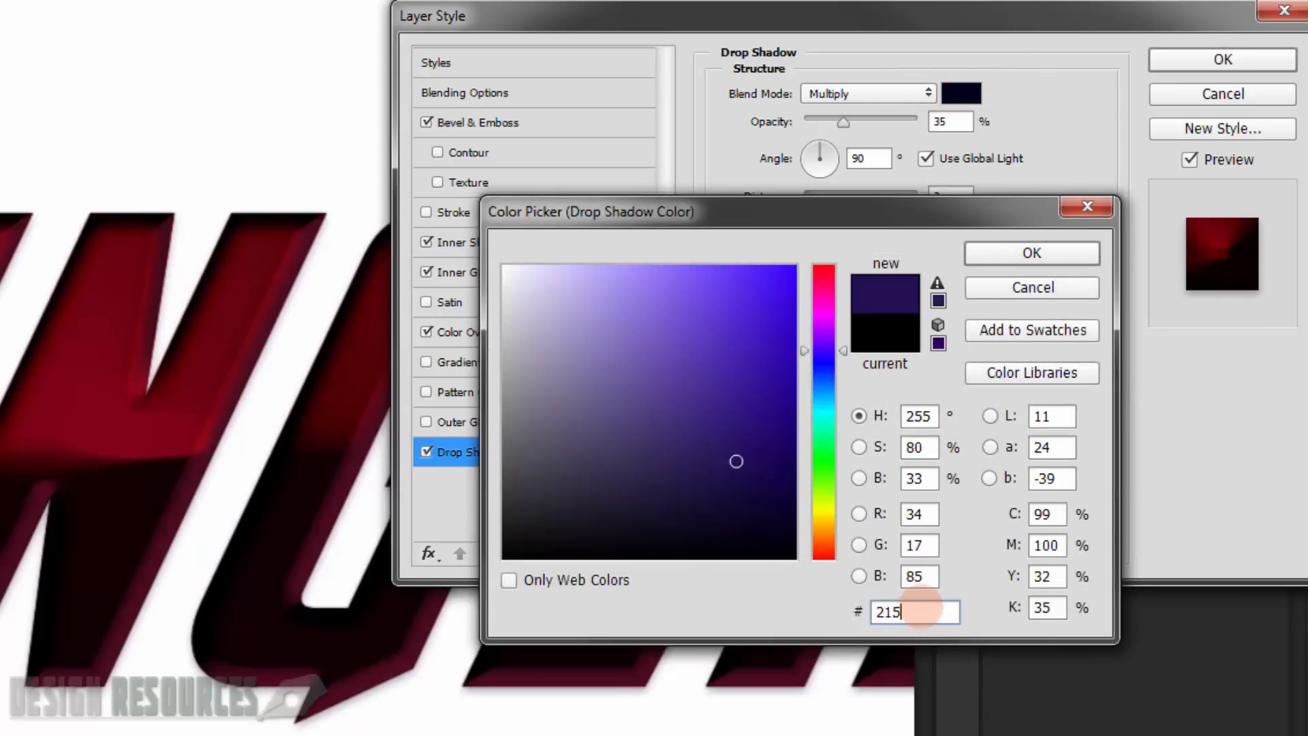
key(BackSpace)
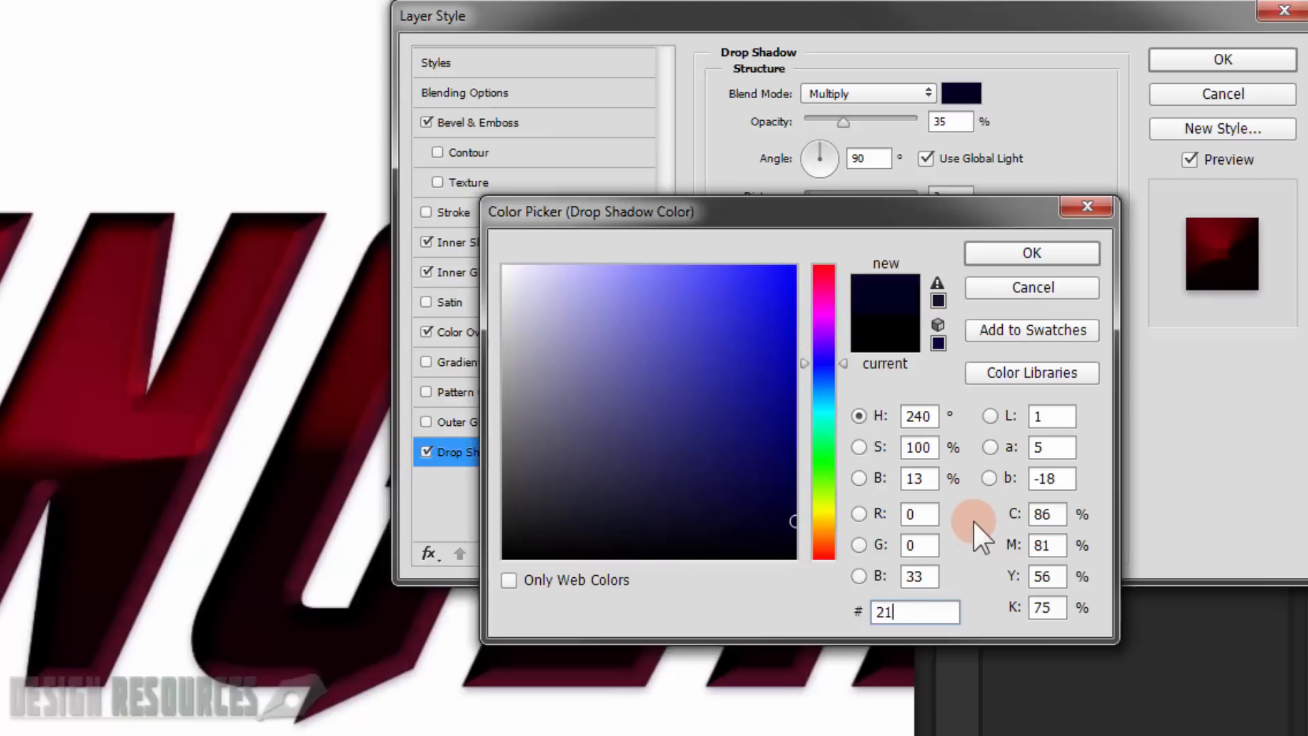
text(4)
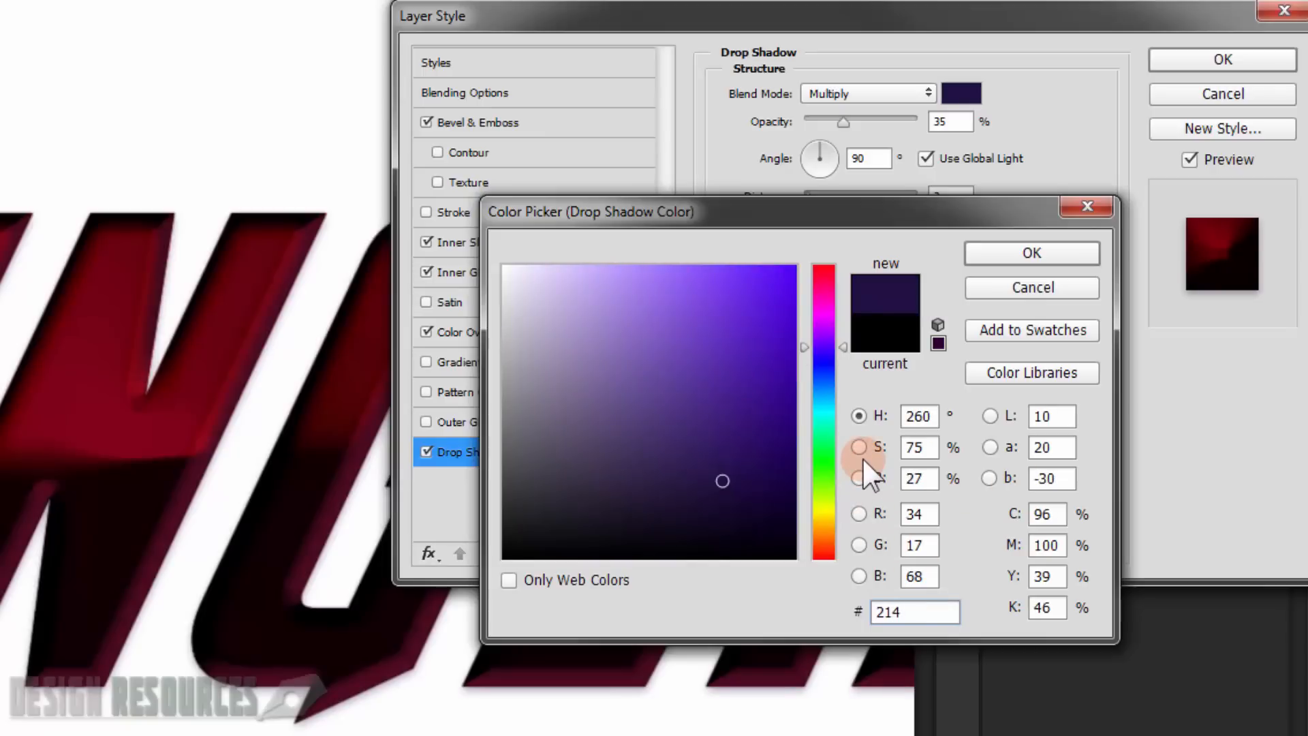
text(e)
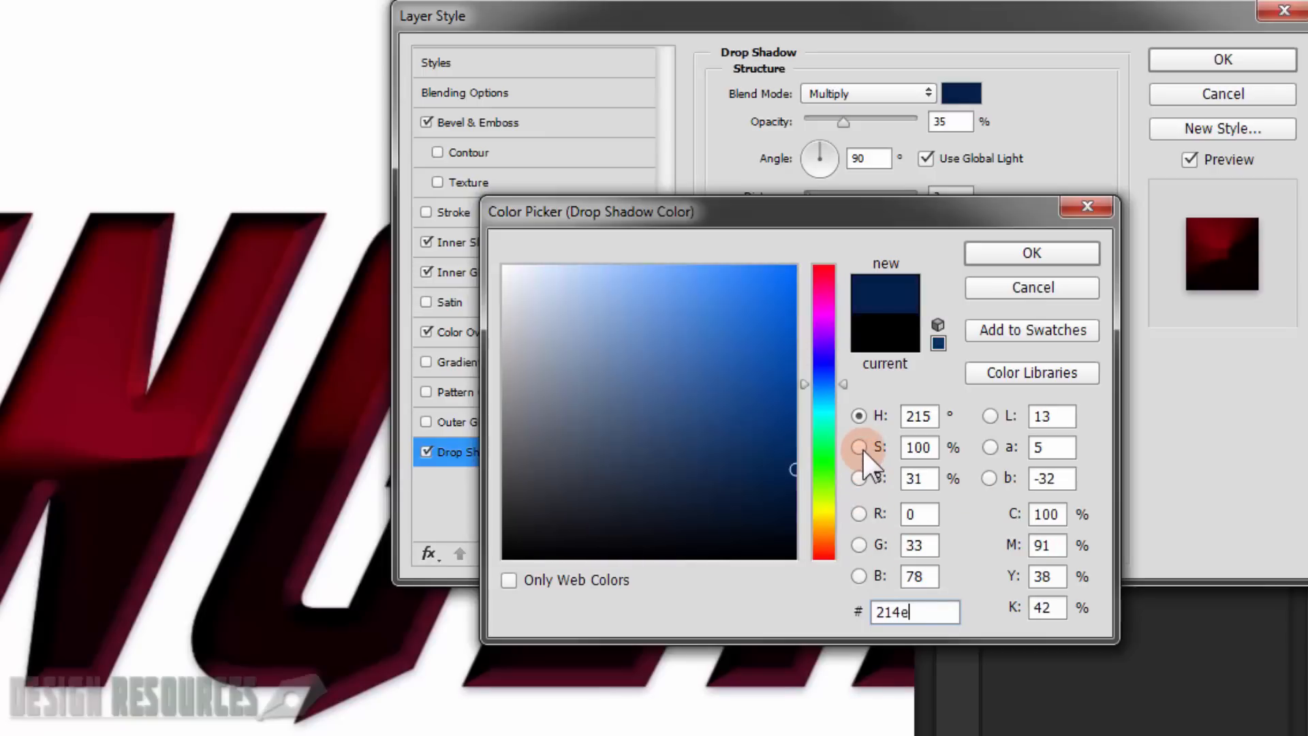
text(63)
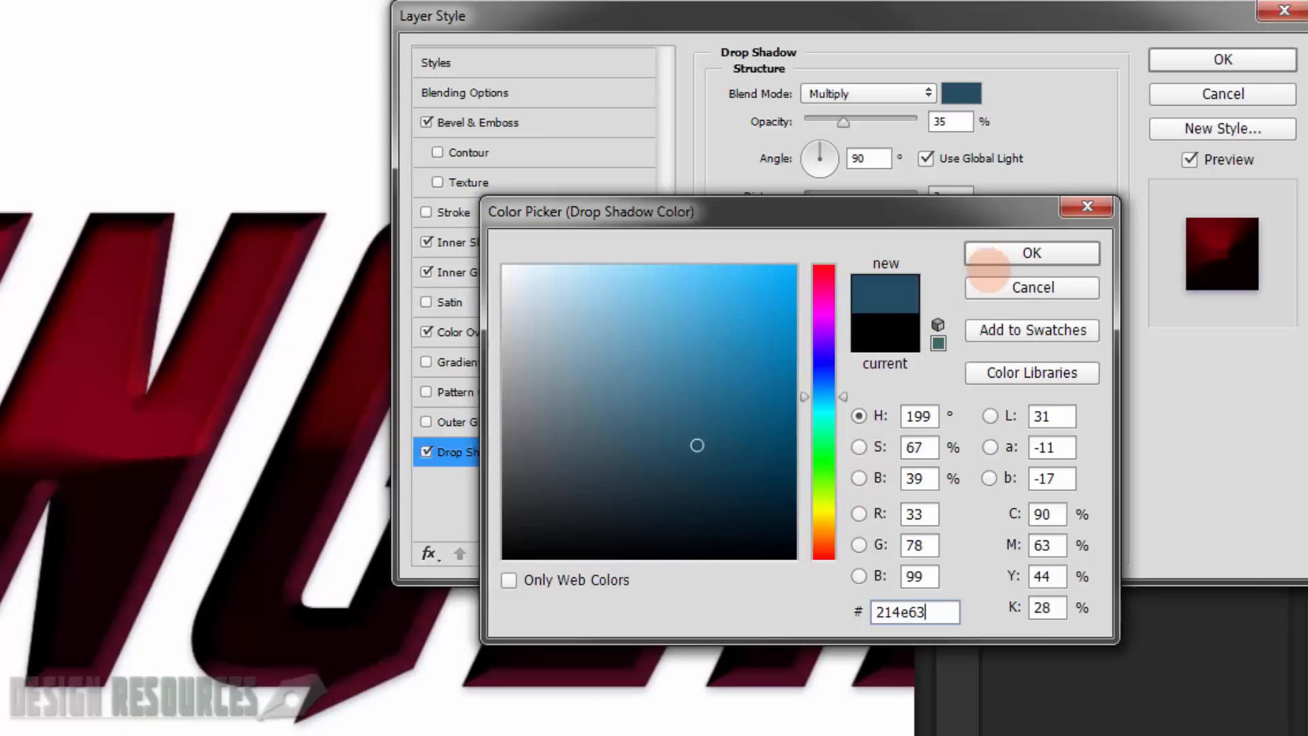
click(1031, 253)
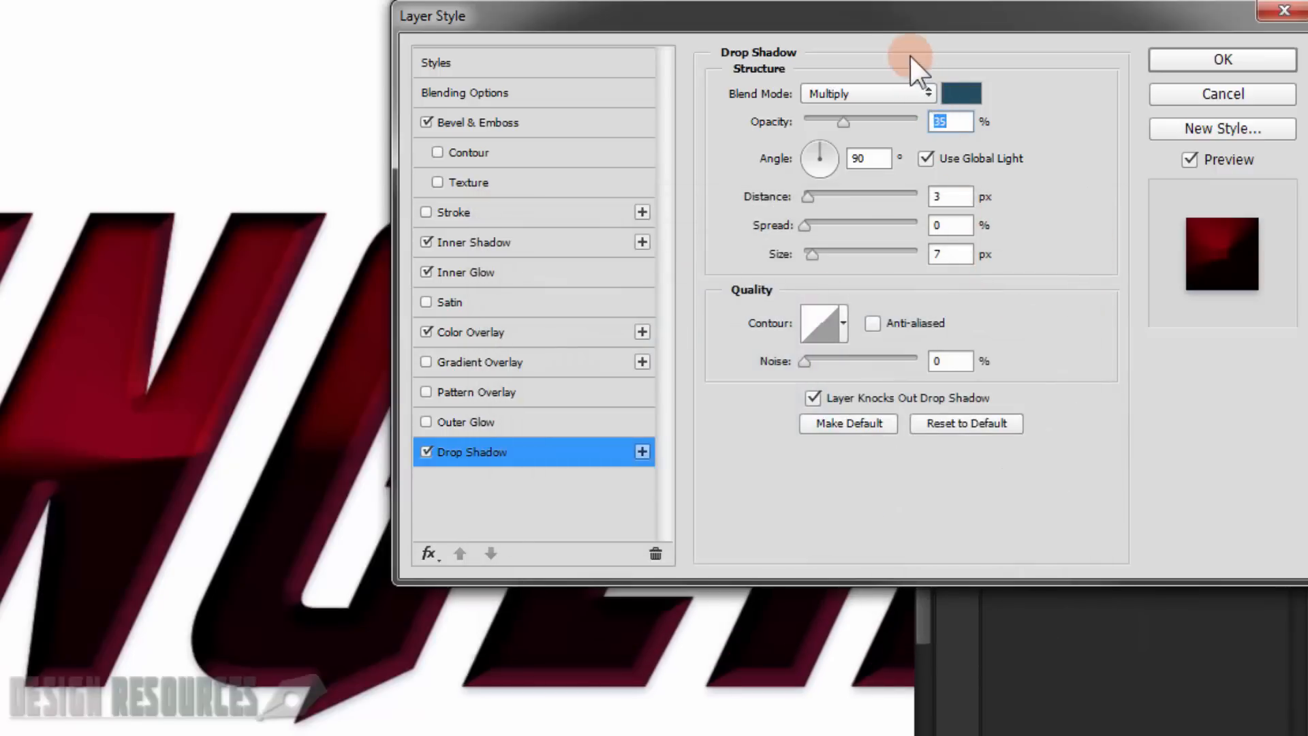
Step: Set the drop shadow to 15% opacity with Linear Burn blending, and disable its use of global light
text(15)
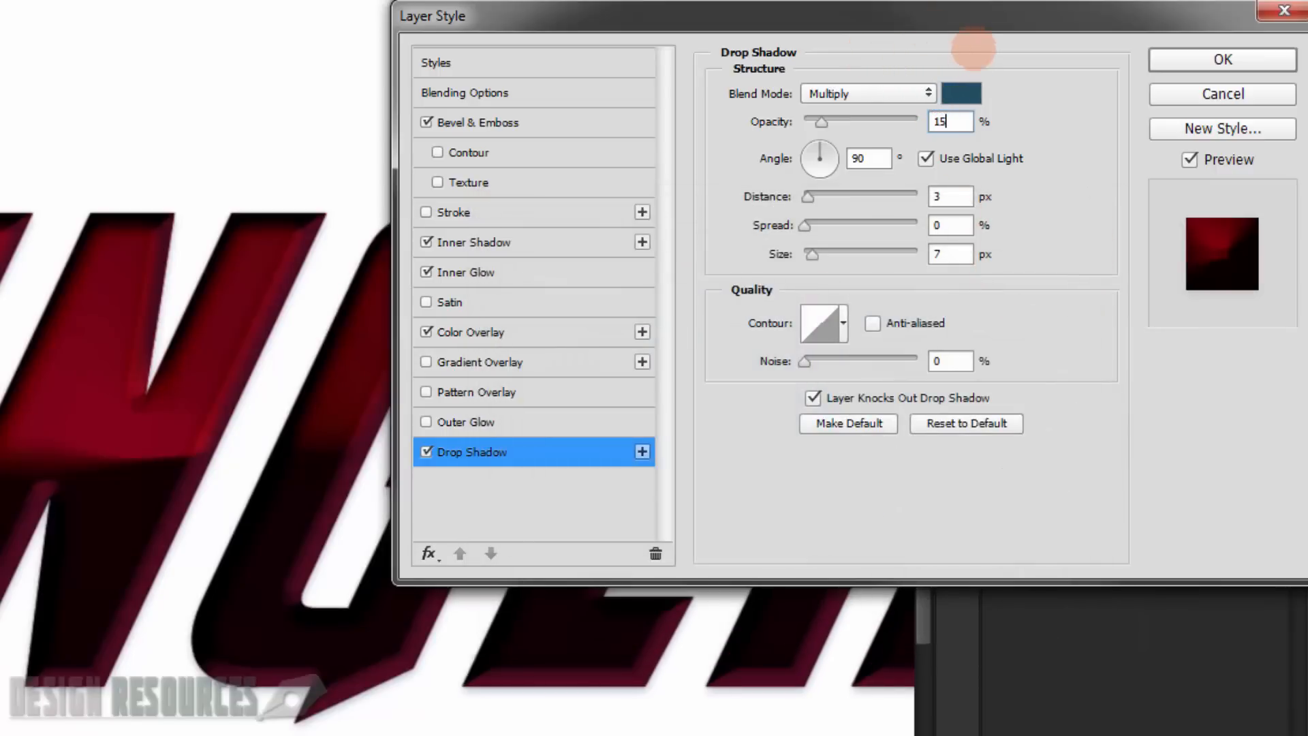
click(853, 92)
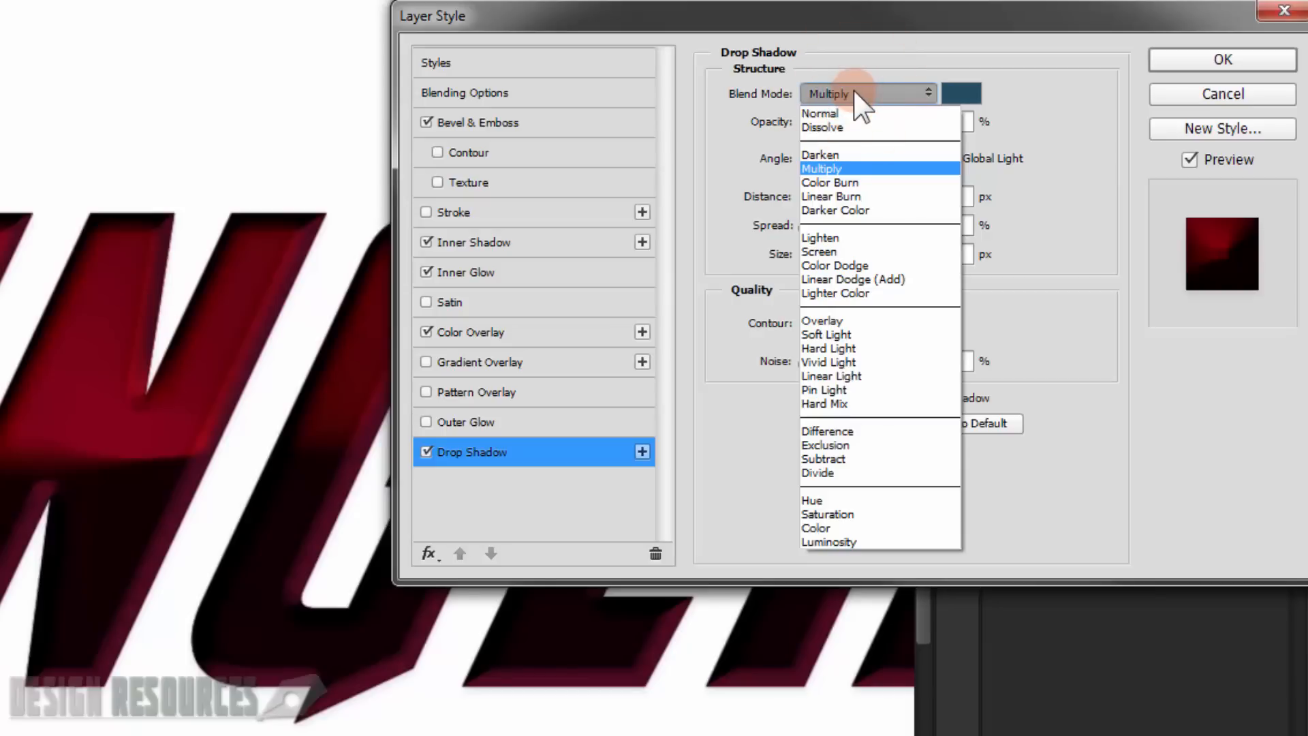
click(863, 196)
click(932, 154)
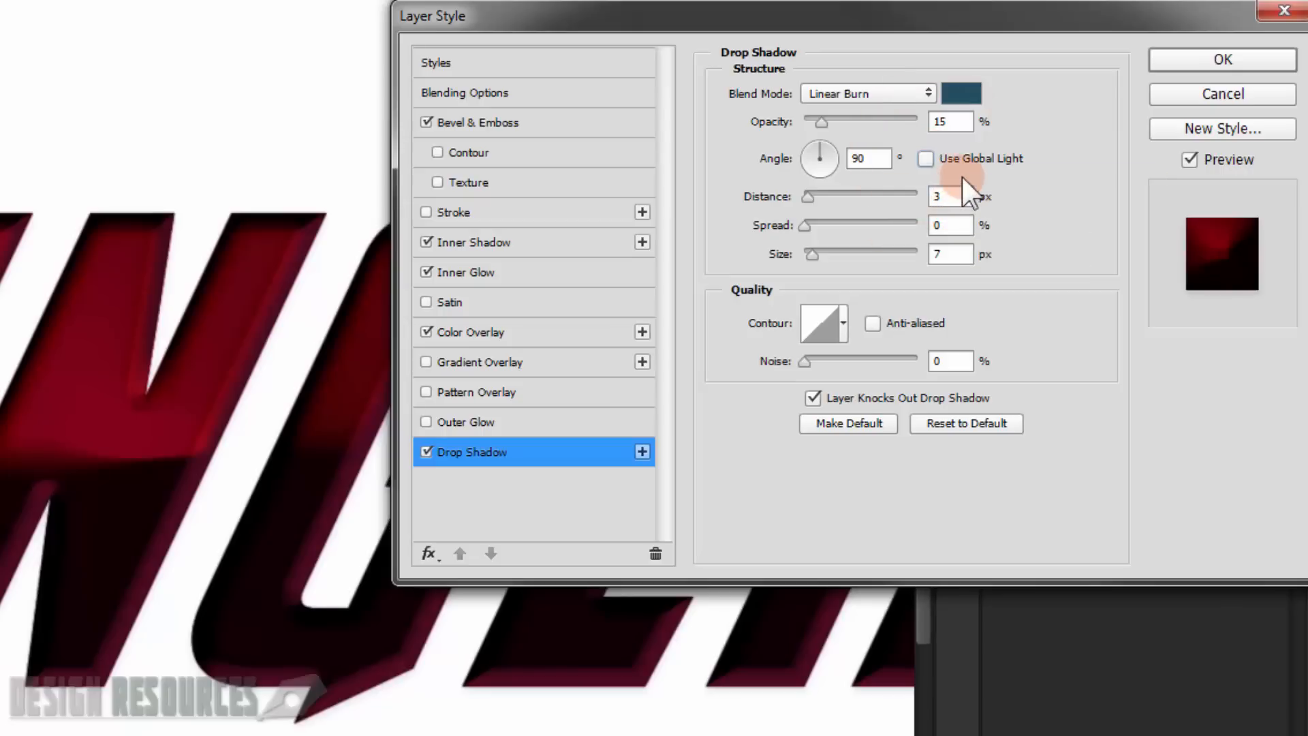
Step: Set the drop shadow's distance to 2 px and size to 10 px, and apply the layer style
double_click(954, 197)
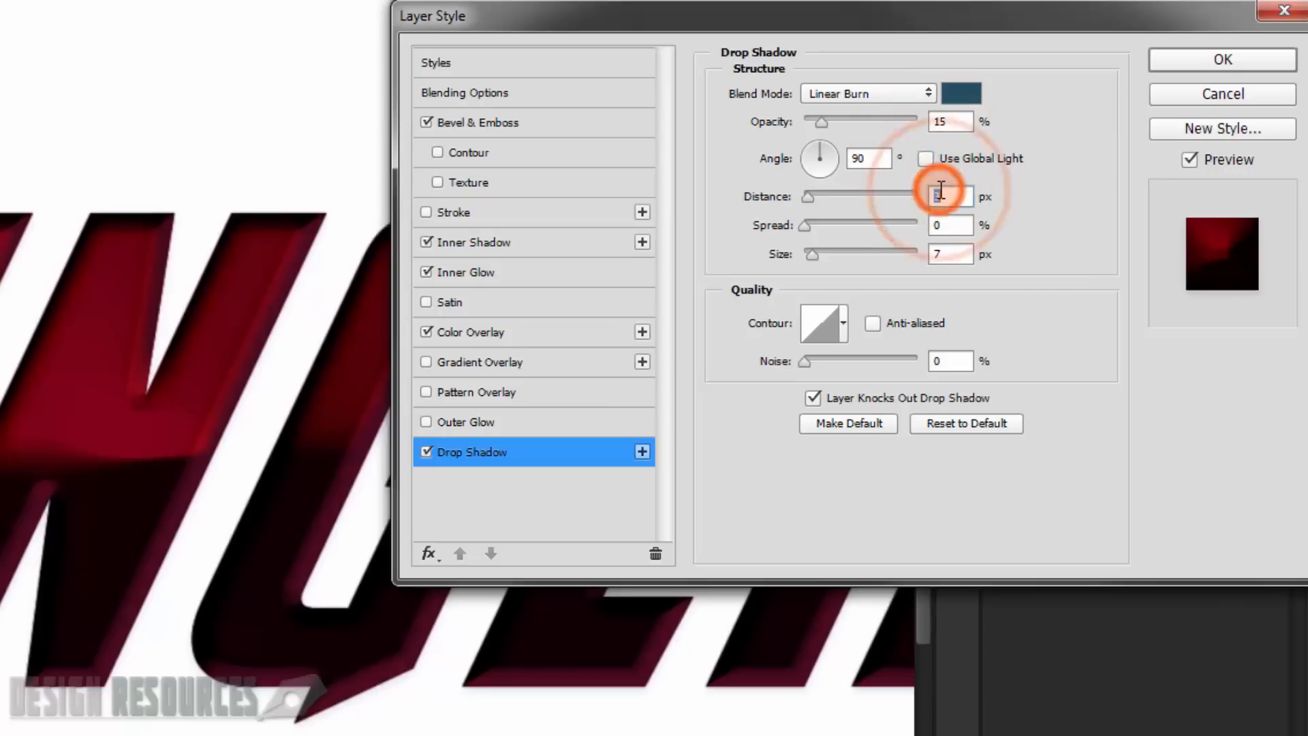
text(2)
double_click(948, 253)
text(10)
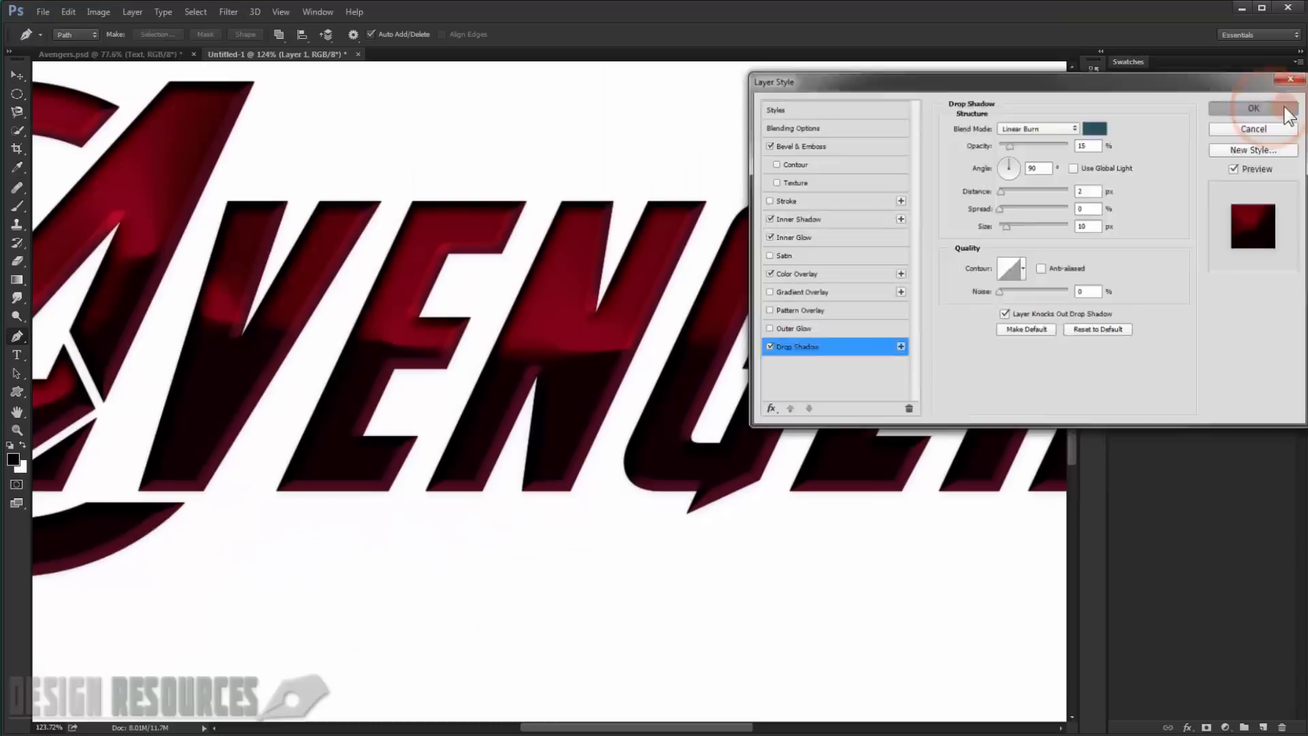
click(1248, 61)
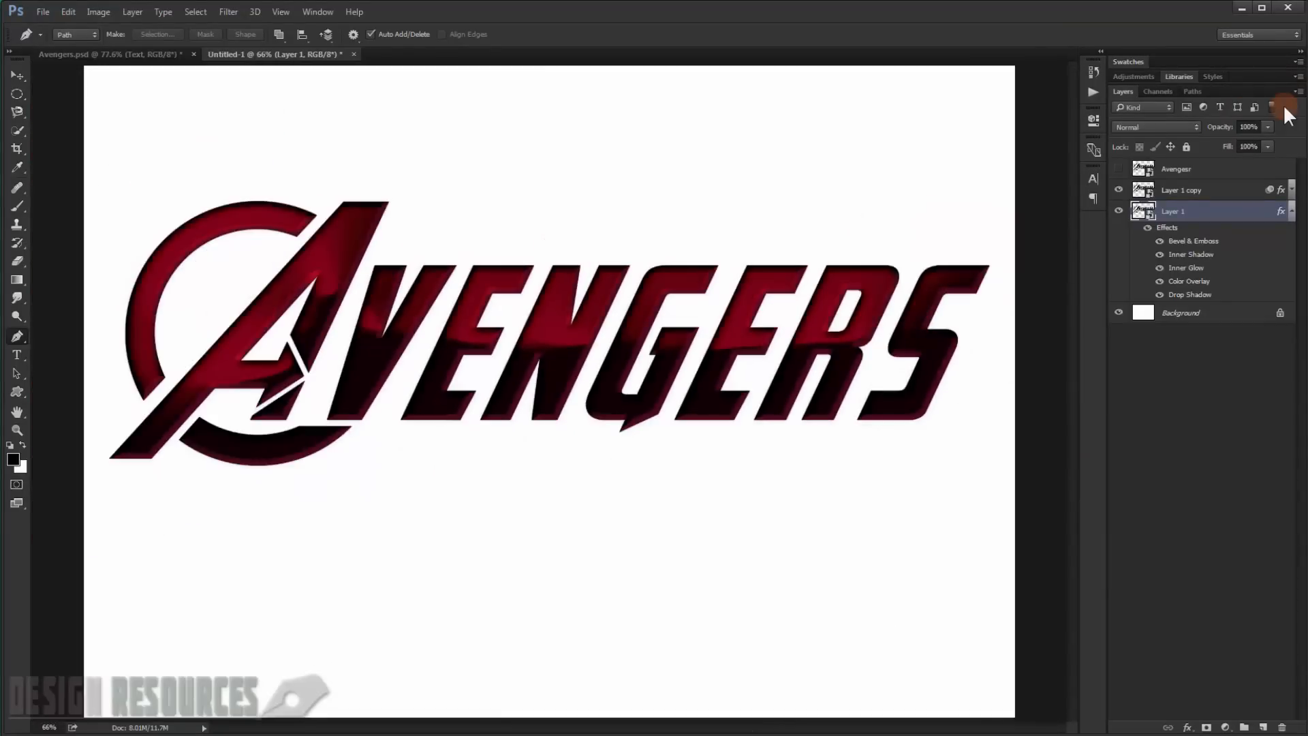
Step: Collapse Layer 1's effects list and check the text layers in the reference document Avengers.psd before returning to the working document
click(1291, 211)
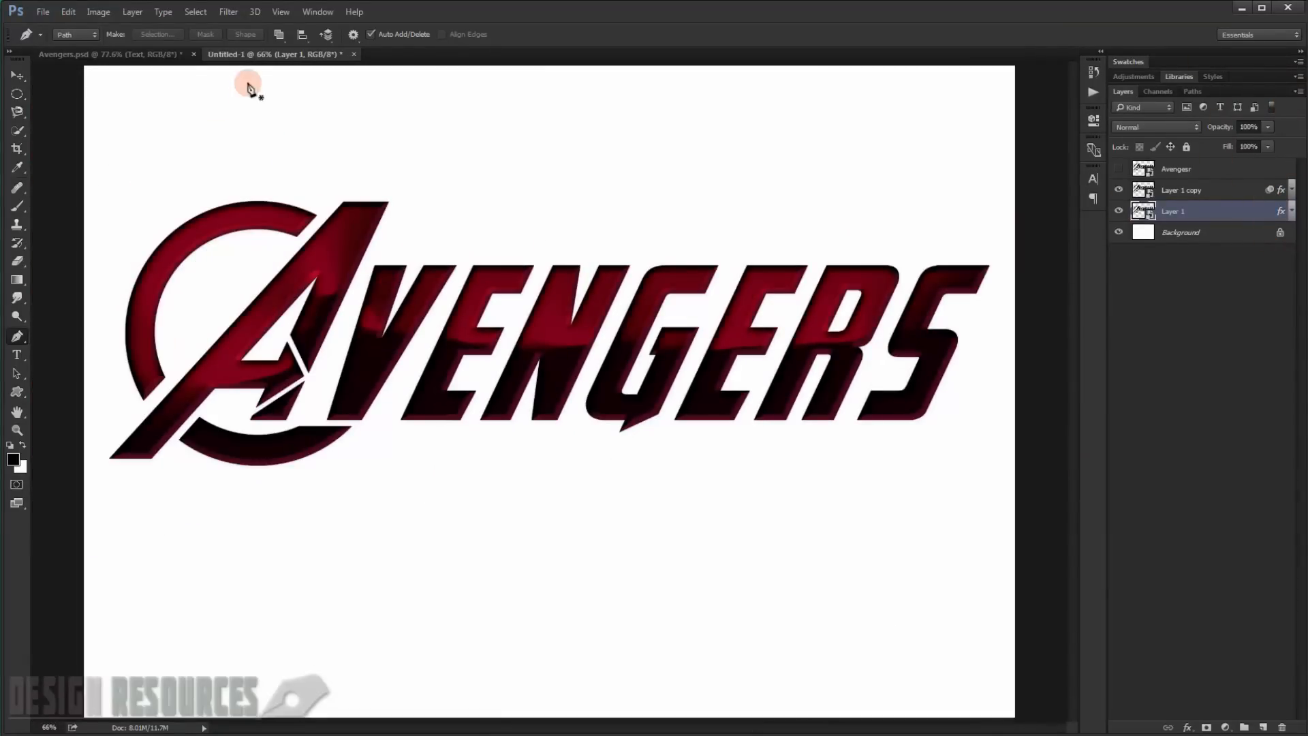
click(160, 55)
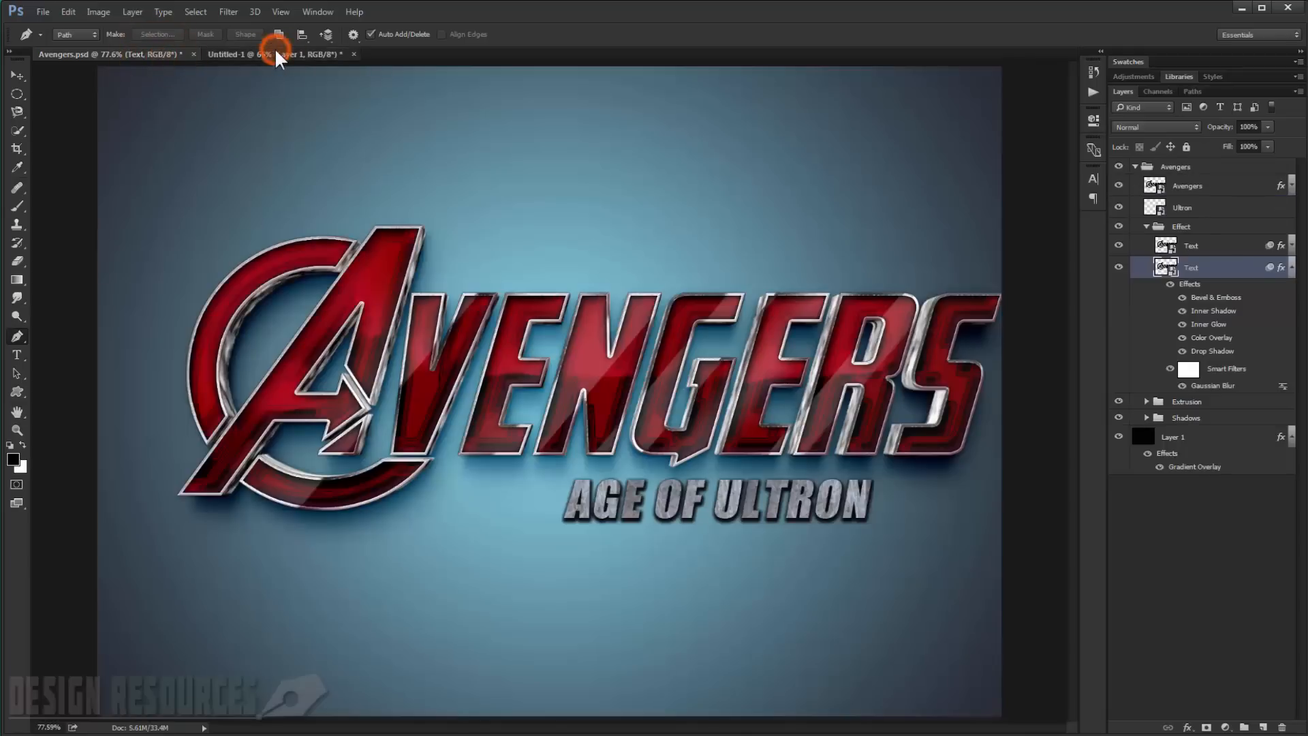
click(276, 53)
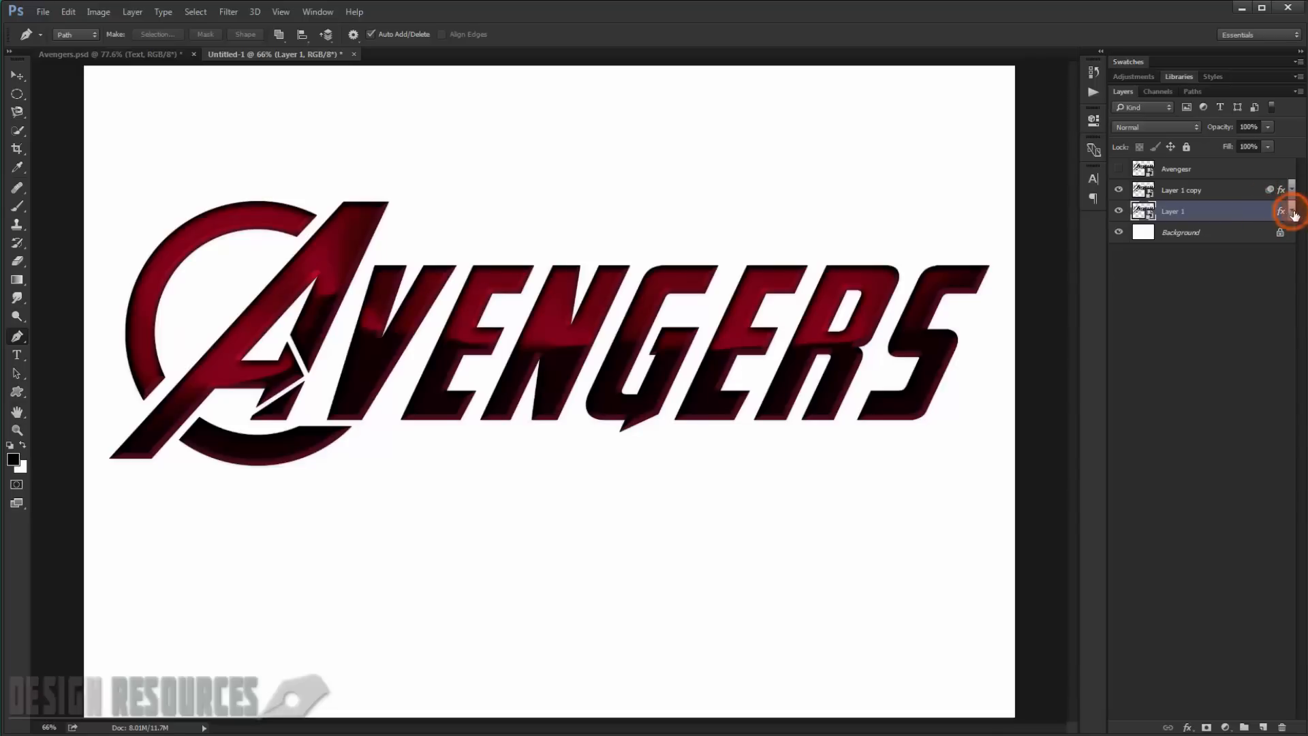
Step: Apply a Gaussian Blur smart filter with a radius of 0.4 pixels to Layer 1 and collapse its effects list
click(1283, 215)
click(232, 13)
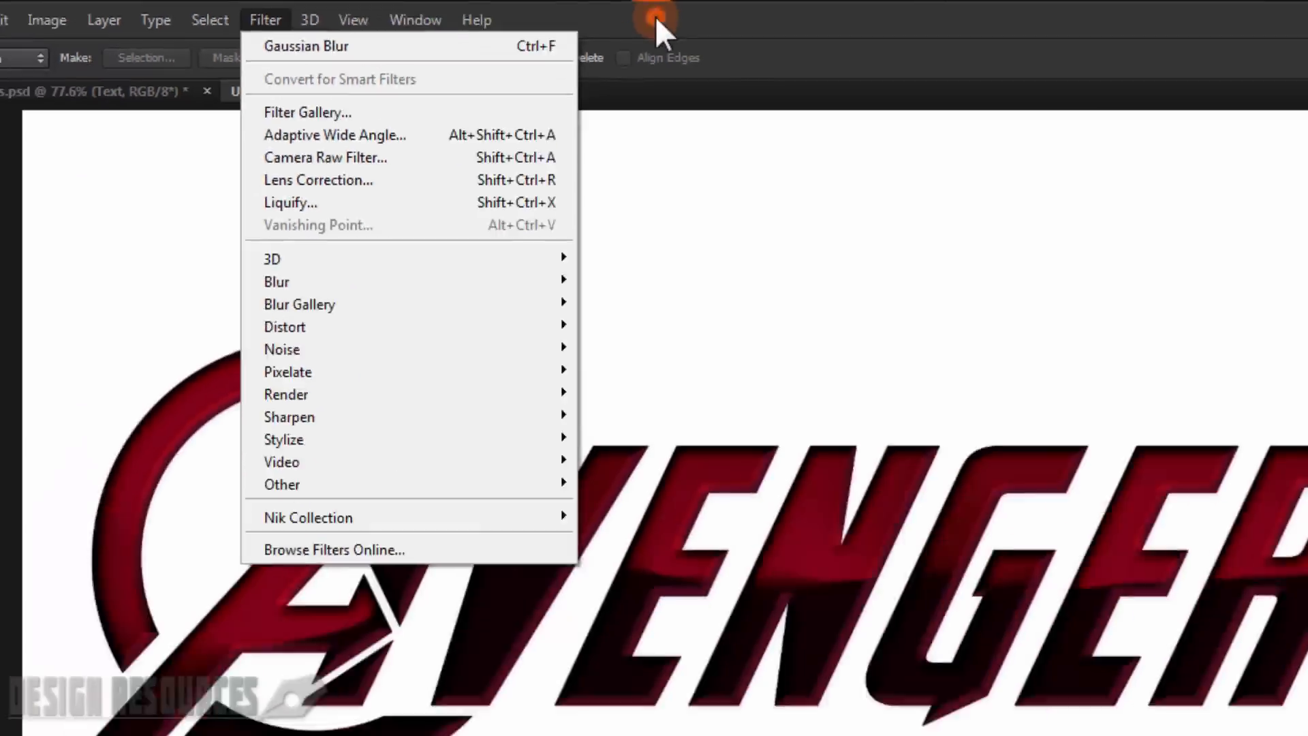
key(ctrl+f)
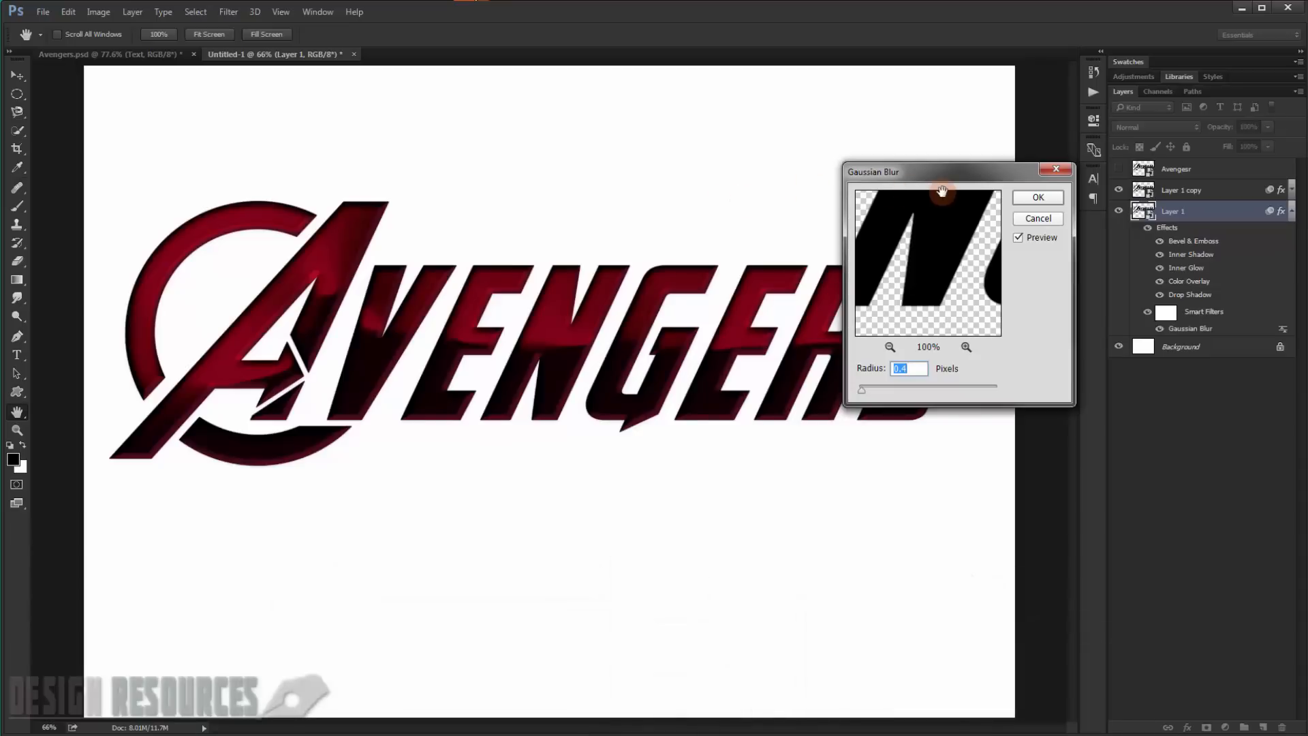
drag(943, 176, 909, 57)
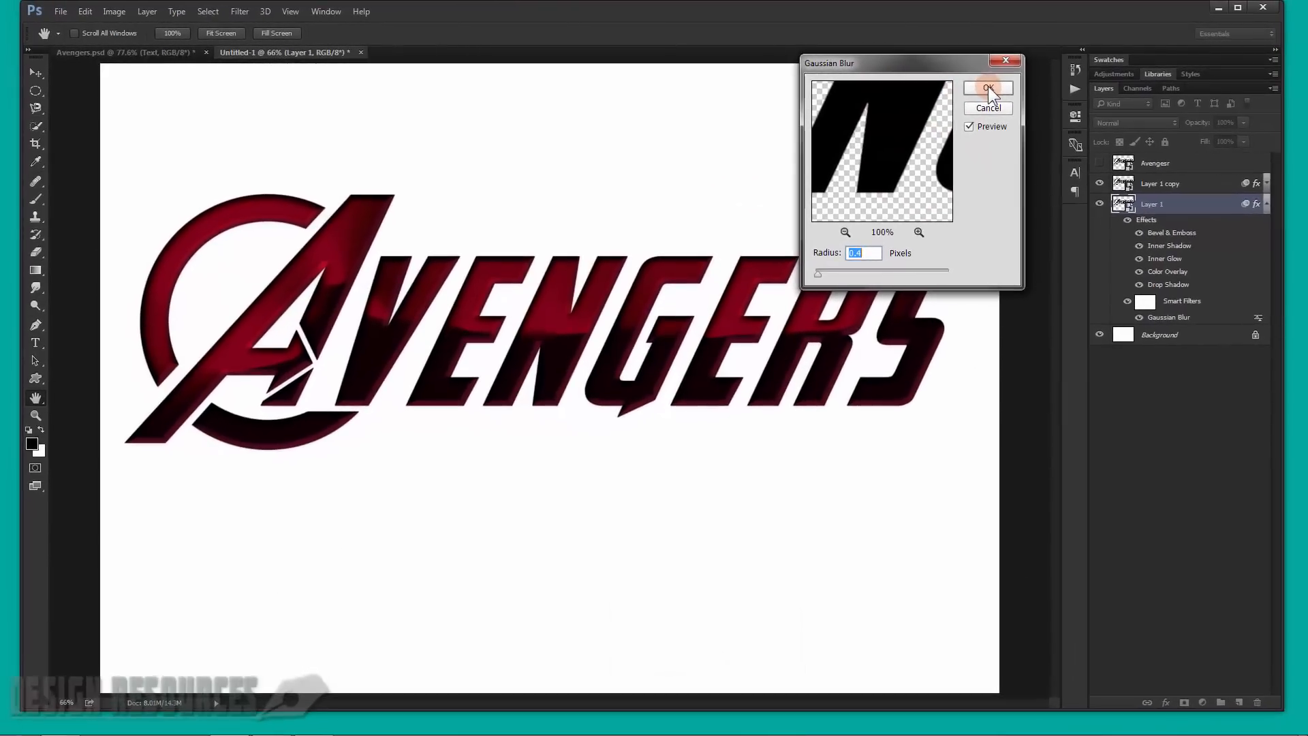
click(989, 87)
key(p)
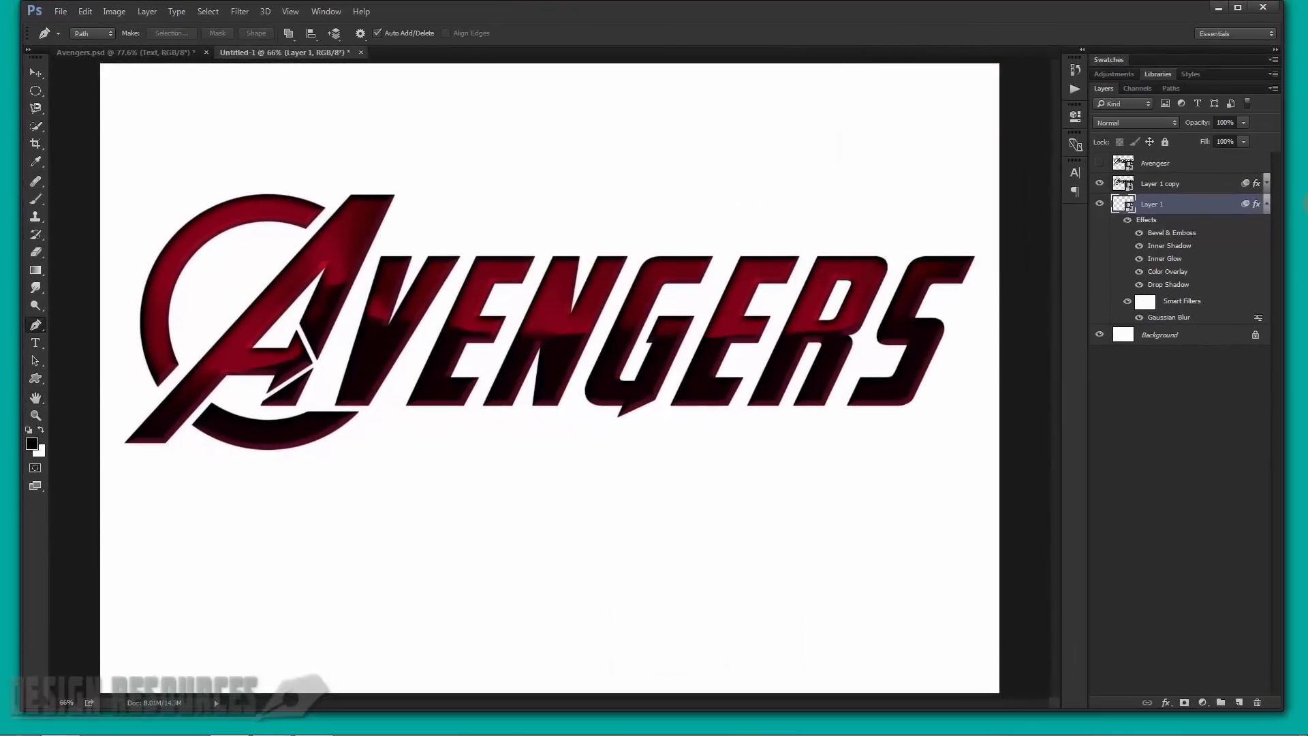
click(1269, 204)
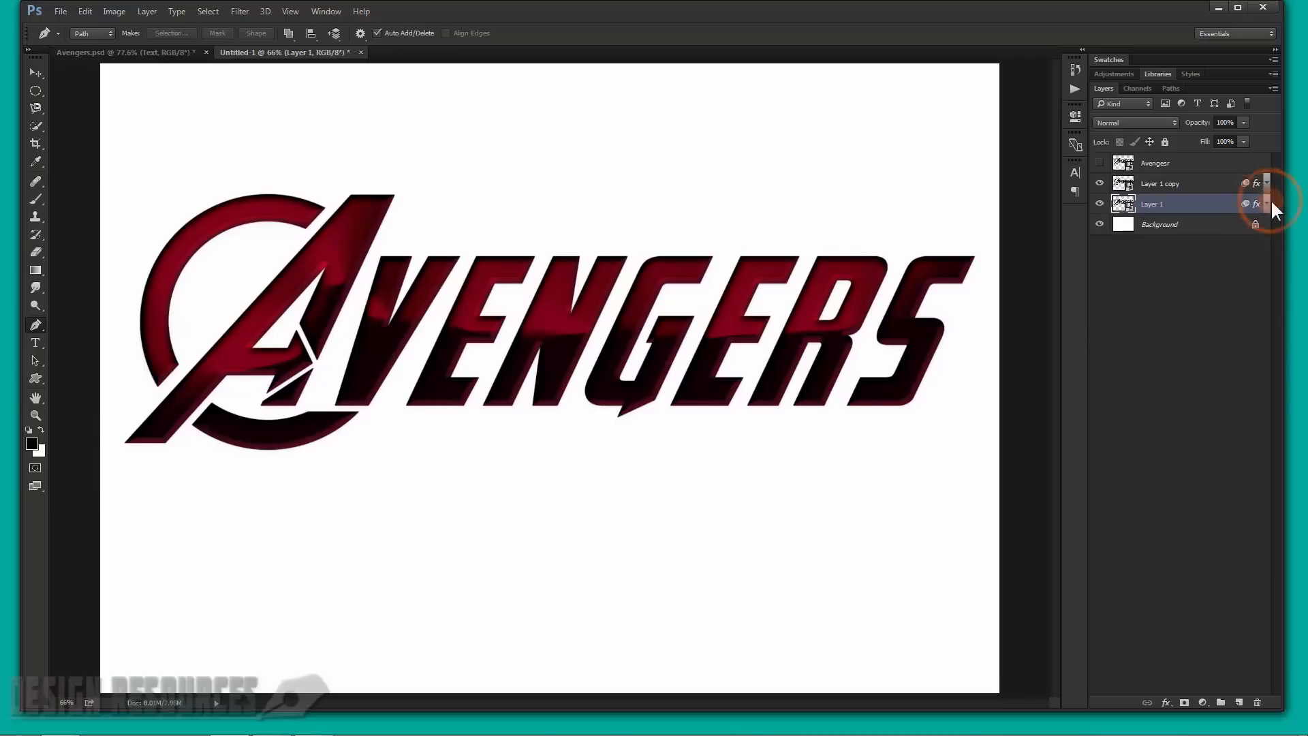
Step: Group Layer 1 and Layer 1 copy together and name the group Effect
shift+click(1225, 192)
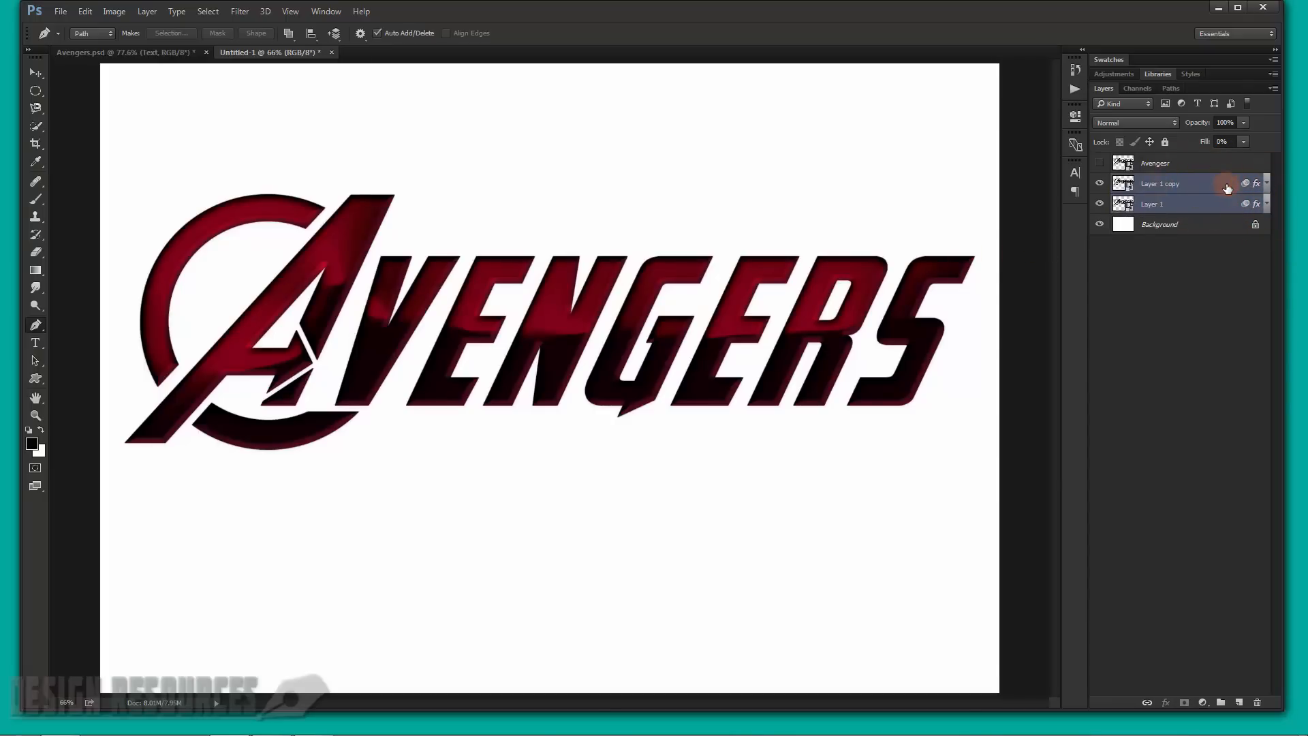
key(ctrl+g)
double_click(1174, 186)
text(Effect)
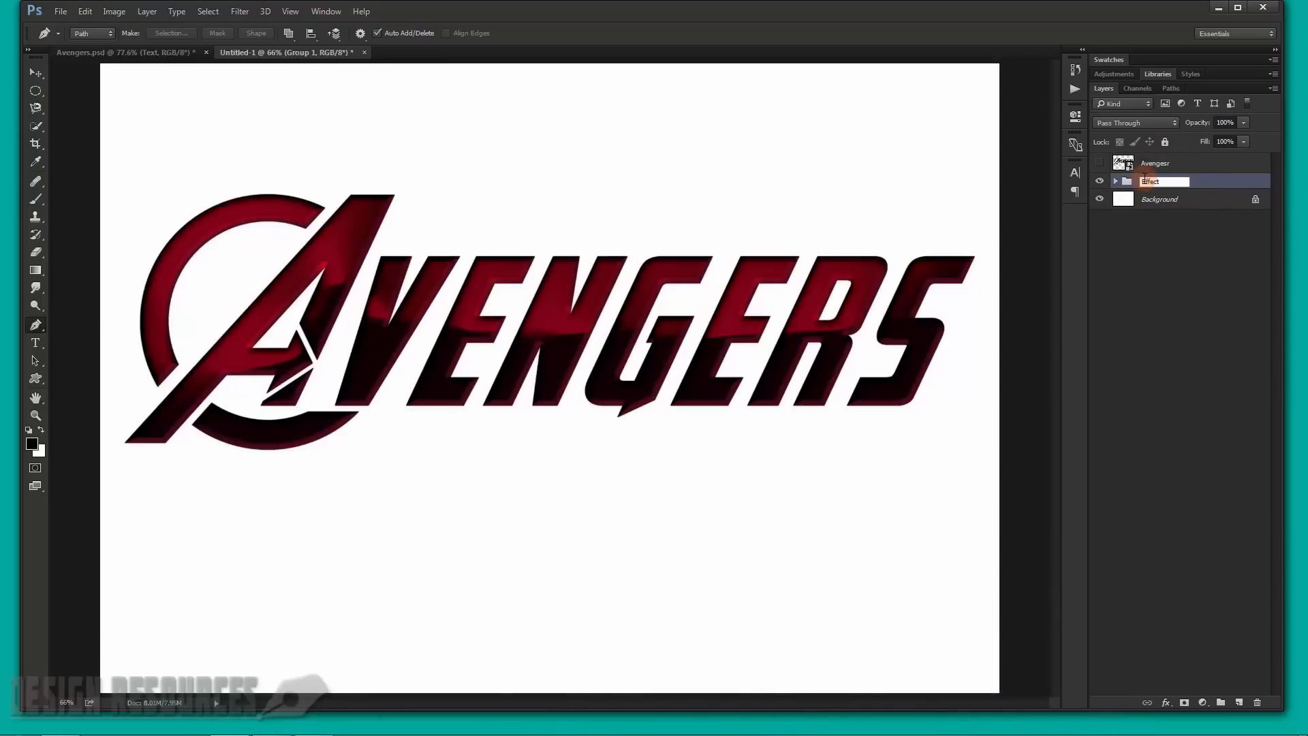
key(Return)
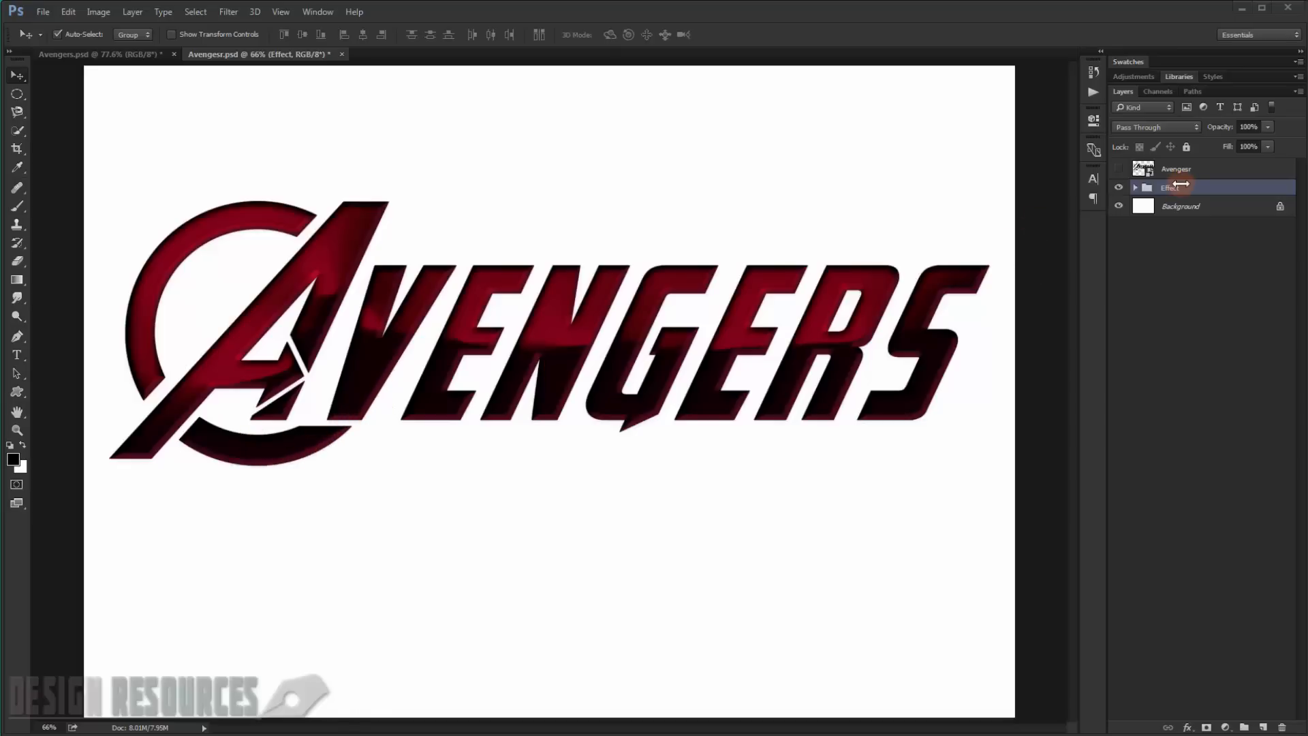
Step: Expand the Effect group and make the hidden lettering layer above it visible
click(1135, 187)
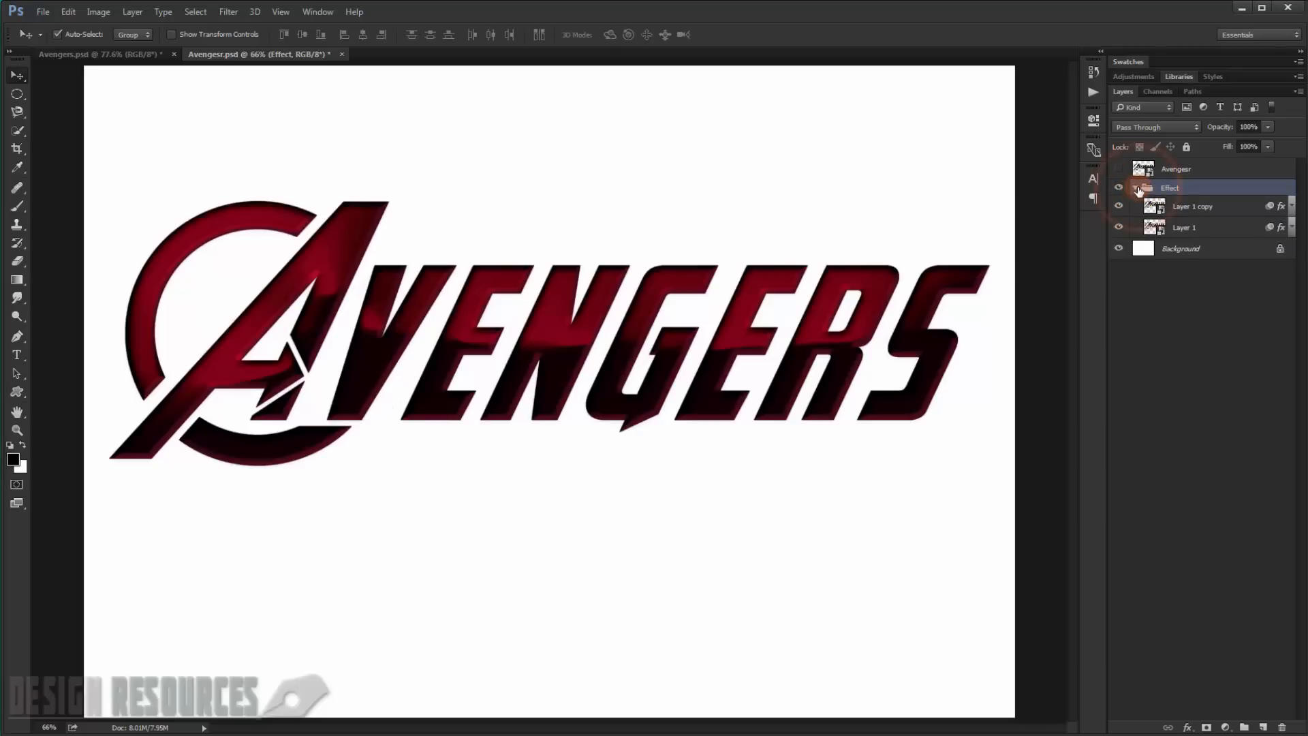
click(1136, 171)
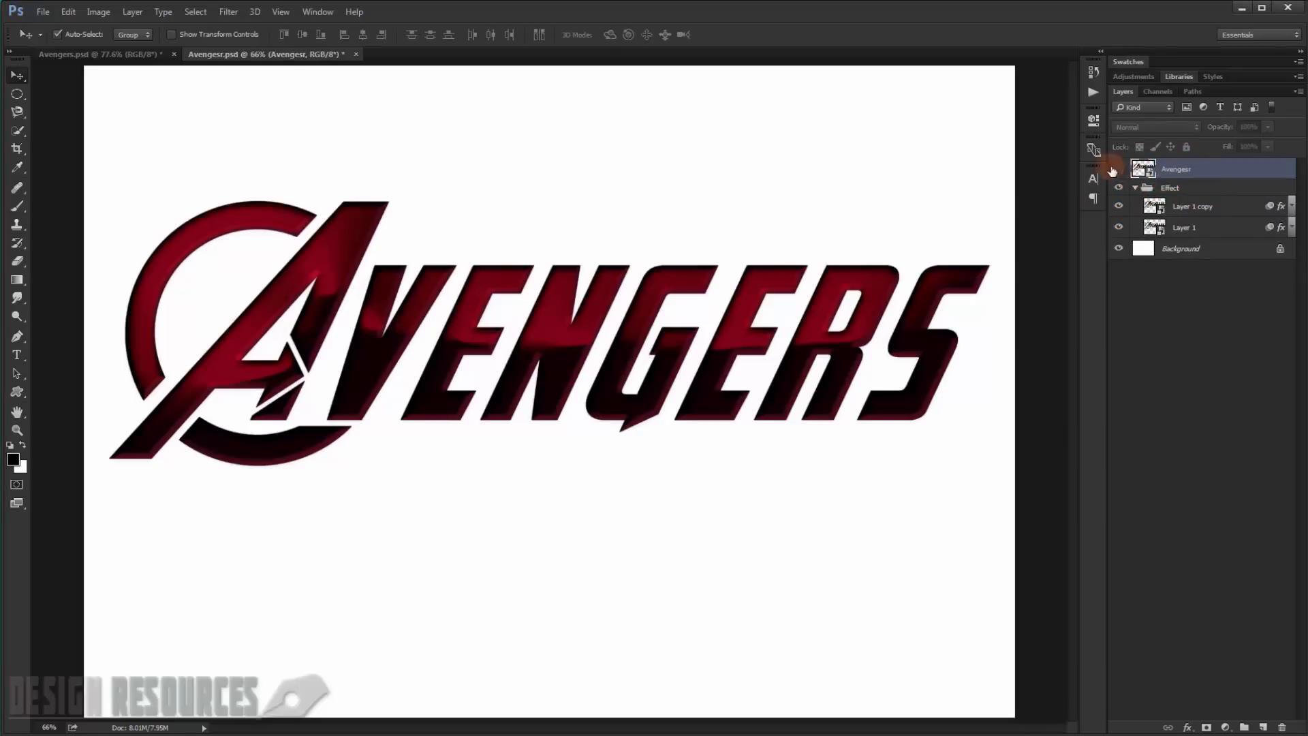
click(1119, 169)
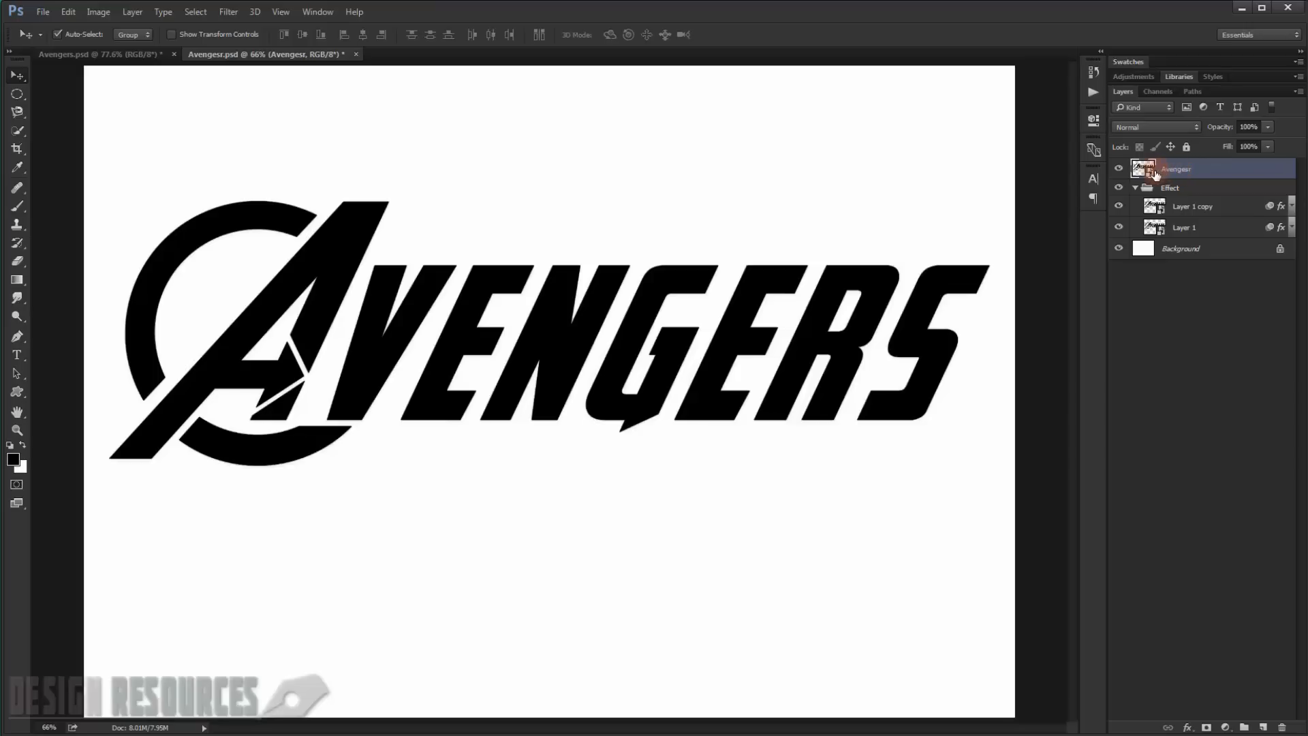
Step: Open the top lettering smart object's contents and shift the ring around the A slightly to the right
double_click(1144, 170)
click(357, 455)
click(1152, 184)
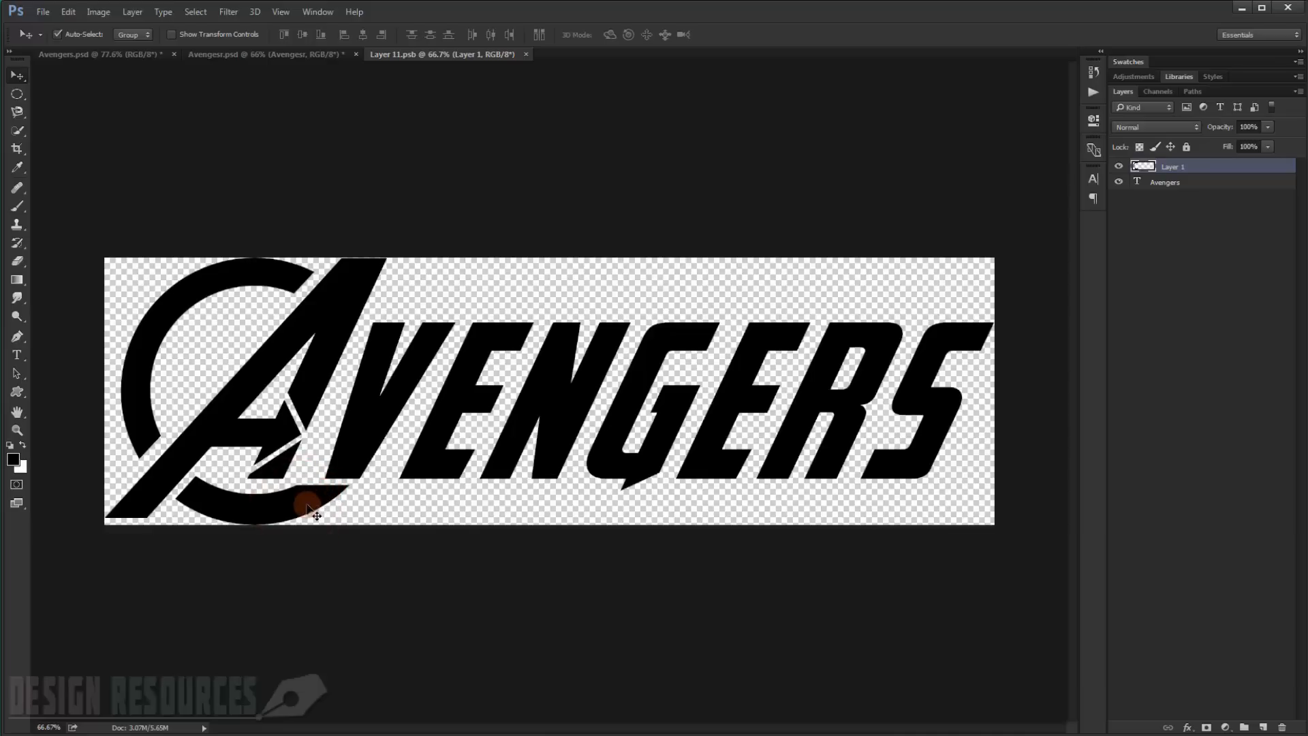
click(546, 482)
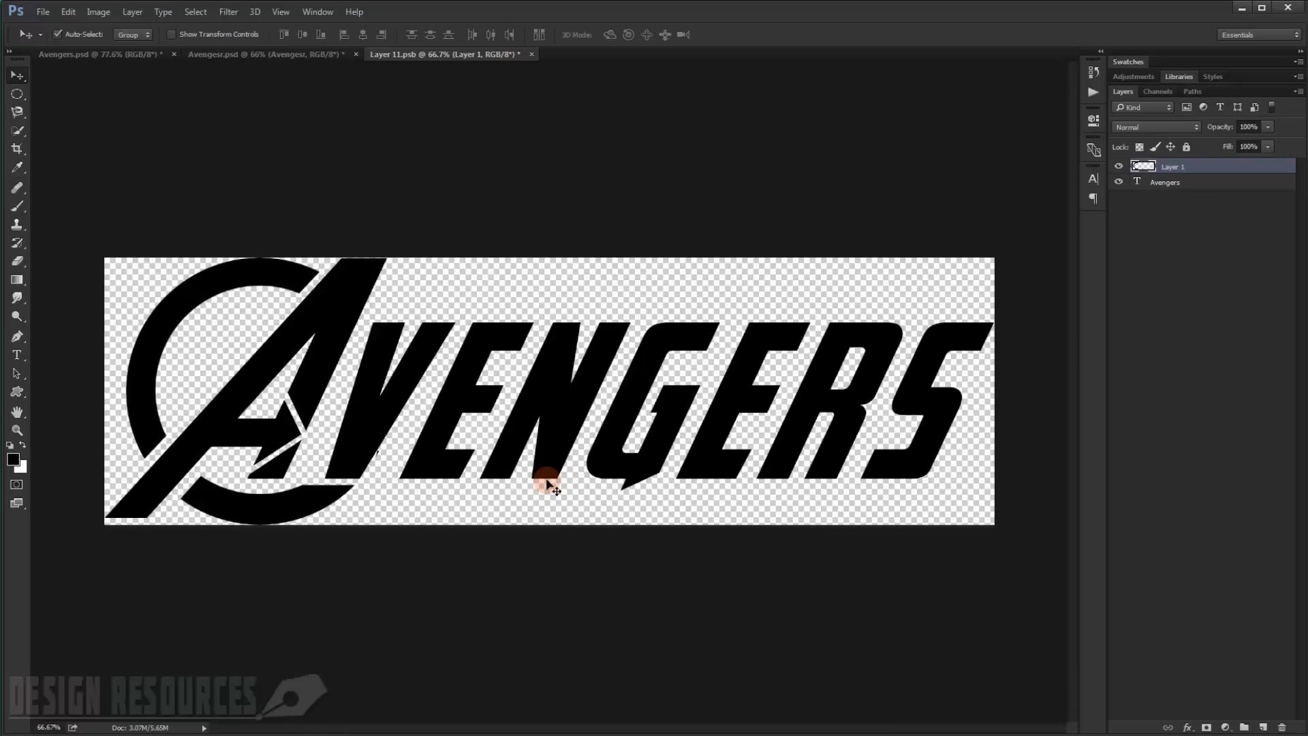
Step: Erase the stray mark beside the V's lower edge, then save and close the smart object
scroll(338, 490, up, 3)
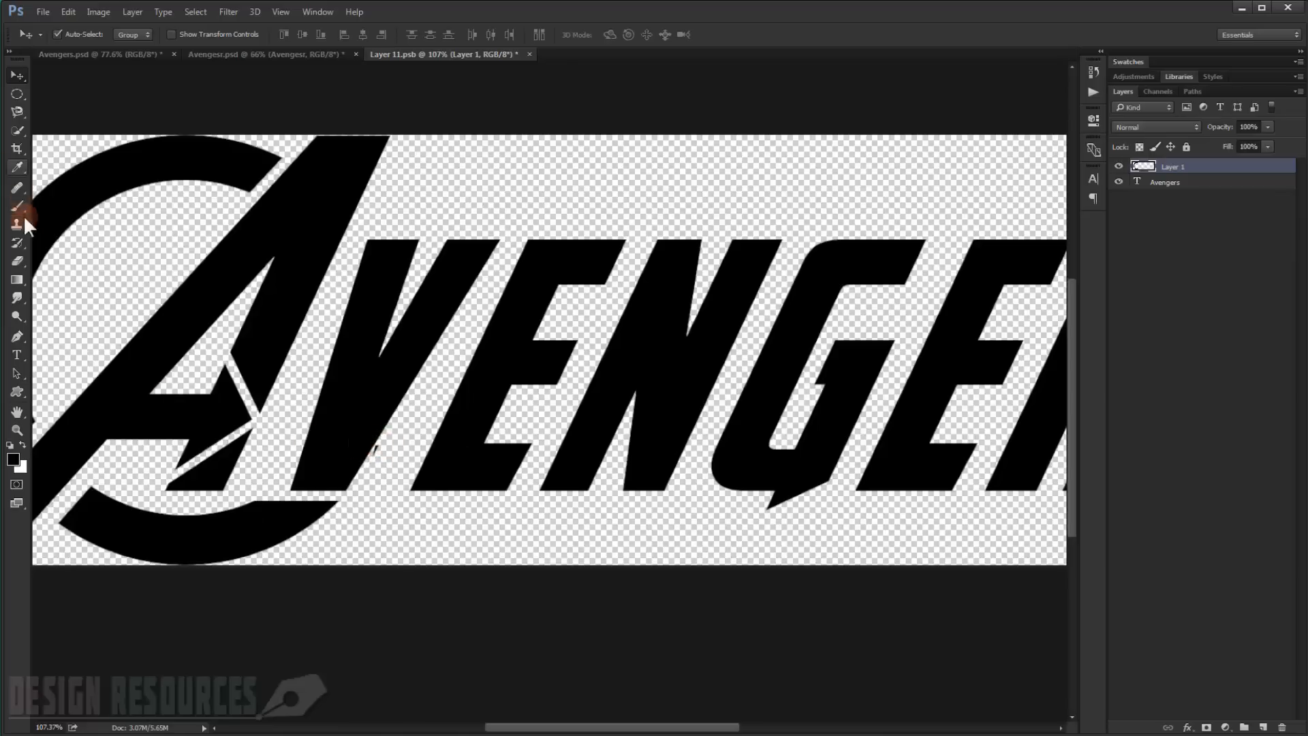
click(17, 261)
drag(380, 455, 383, 444)
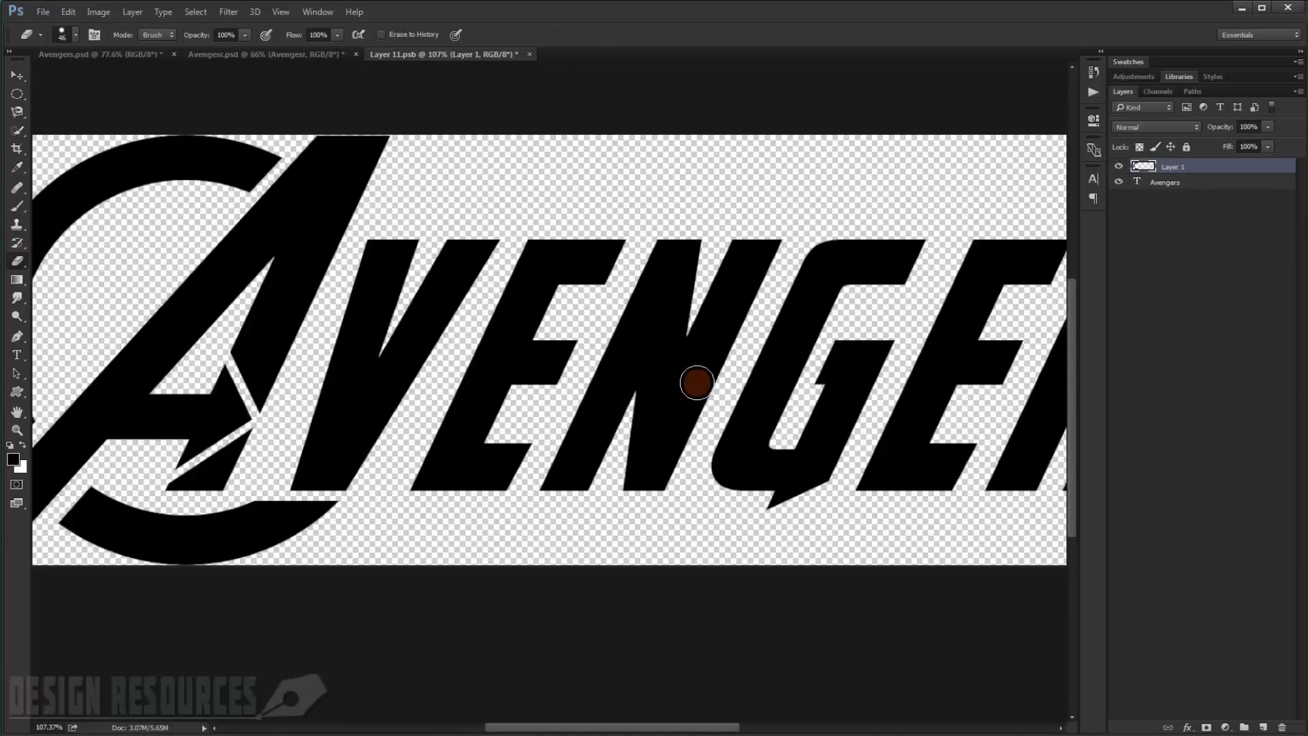
key(ctrl+s)
key(ctrl+0)
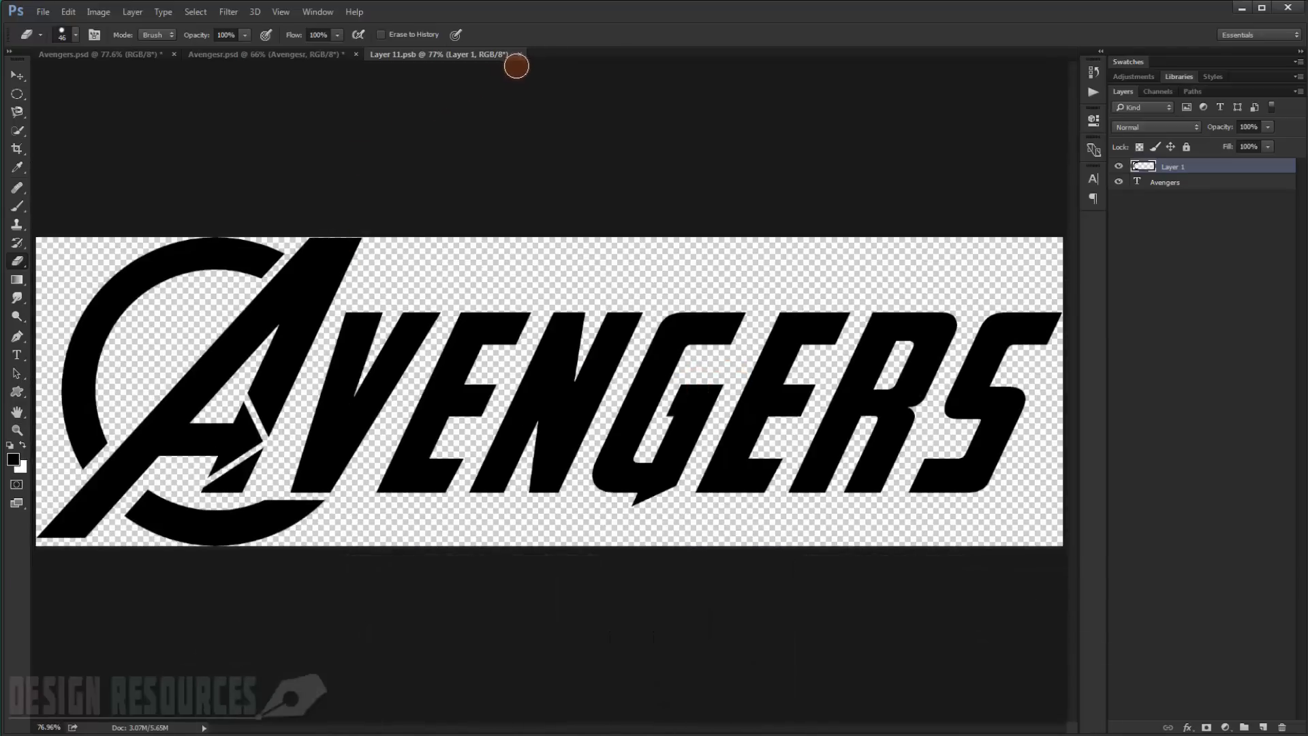
click(520, 55)
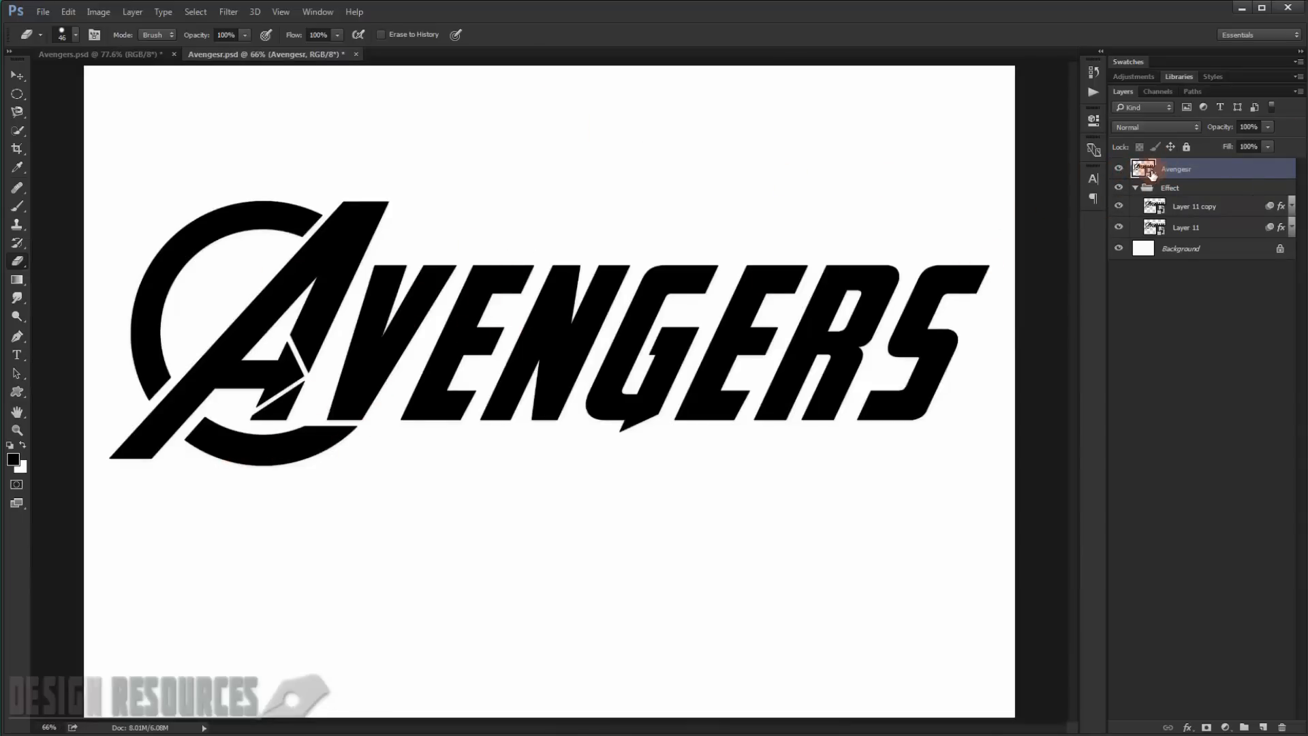
Step: Hide the top black lettering layer and collapse the Effect group
click(1119, 168)
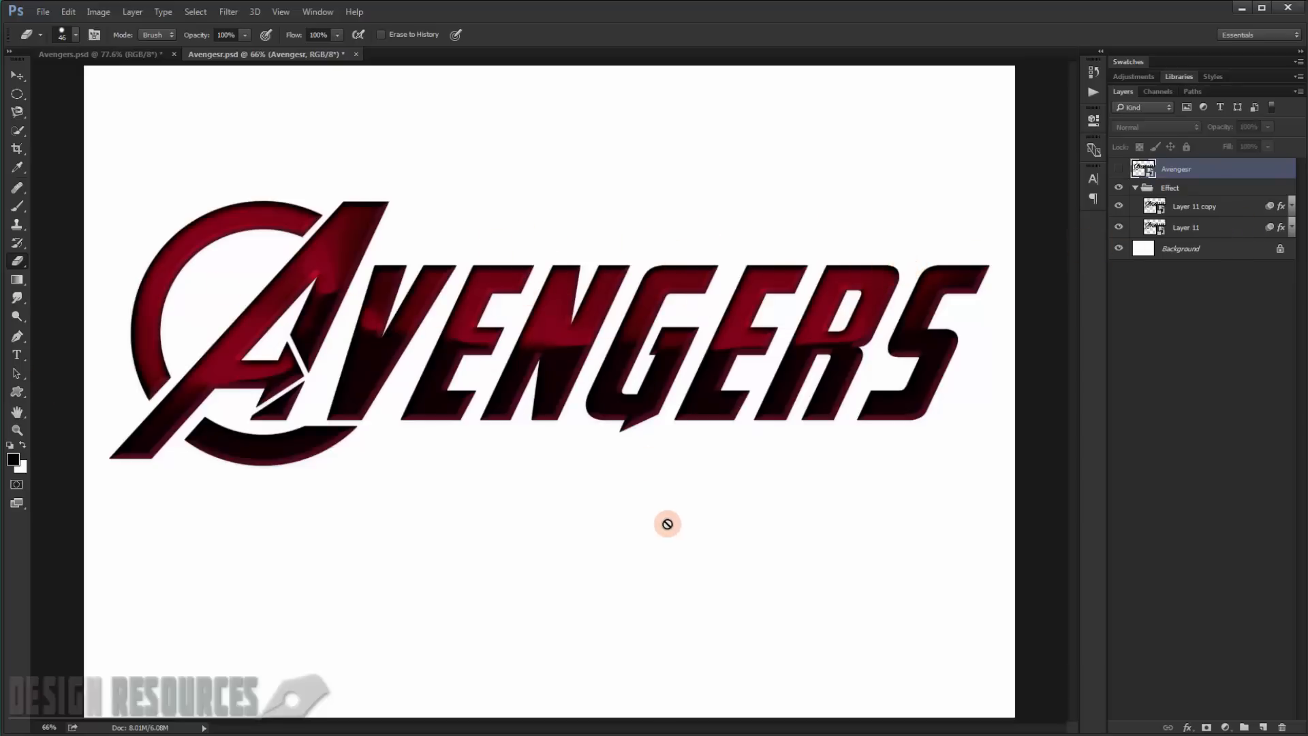
click(1138, 189)
click(1135, 188)
Step: Duplicate the hidden top lettering layer, place the copy between the Effect group and the Background, and make it visible
click(1169, 164)
click(1184, 175)
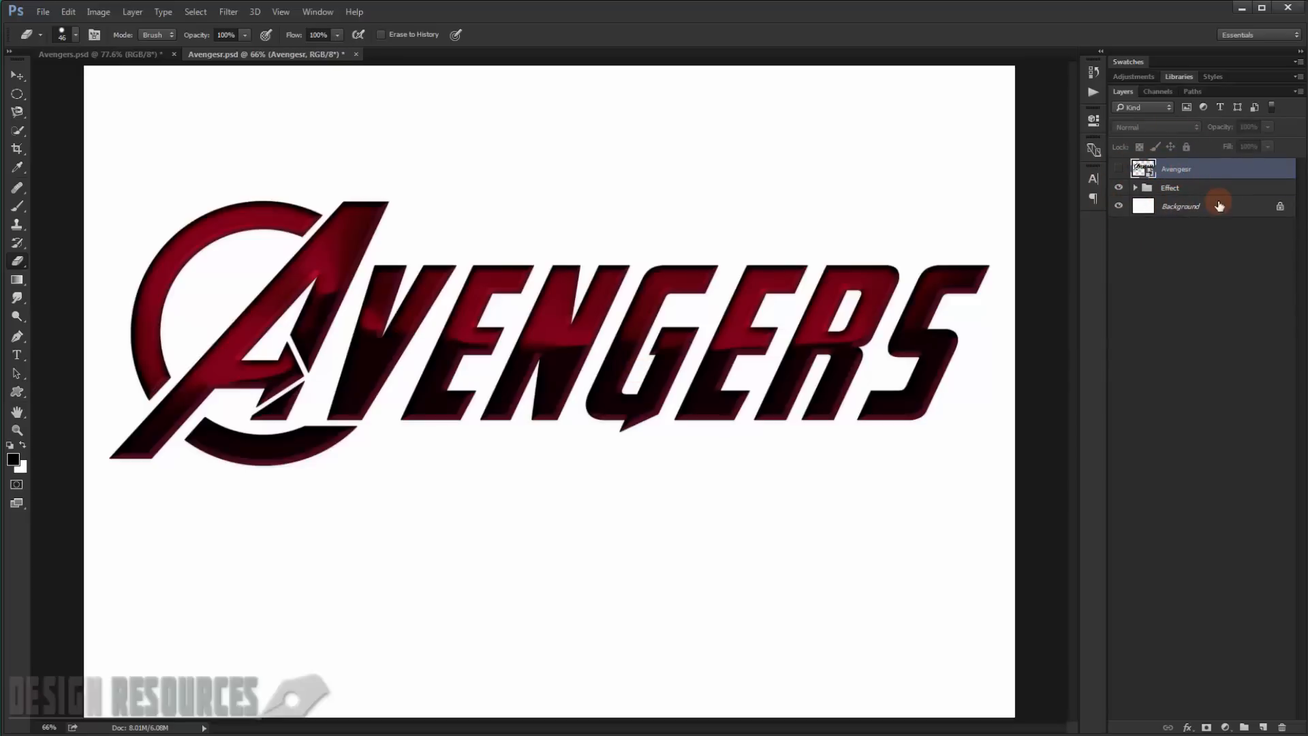
key(ctrl+j)
drag(1183, 172, 1177, 219)
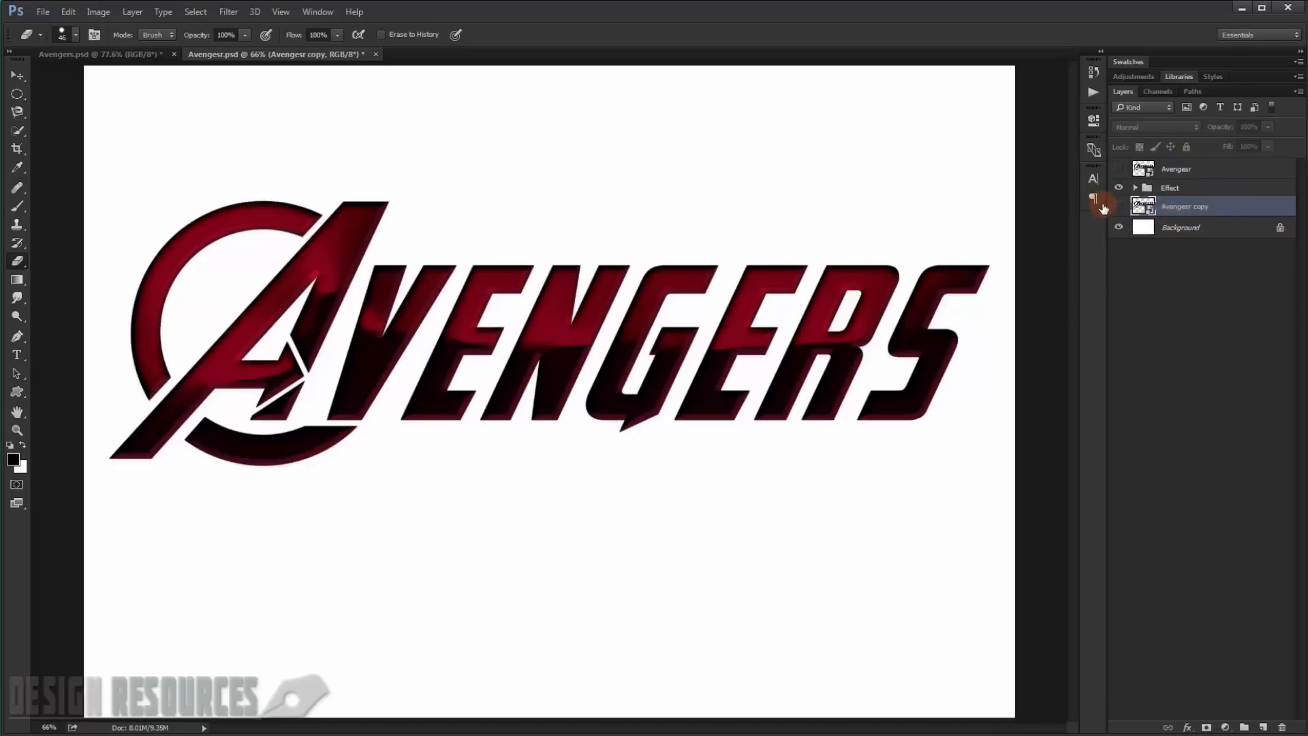
click(1119, 206)
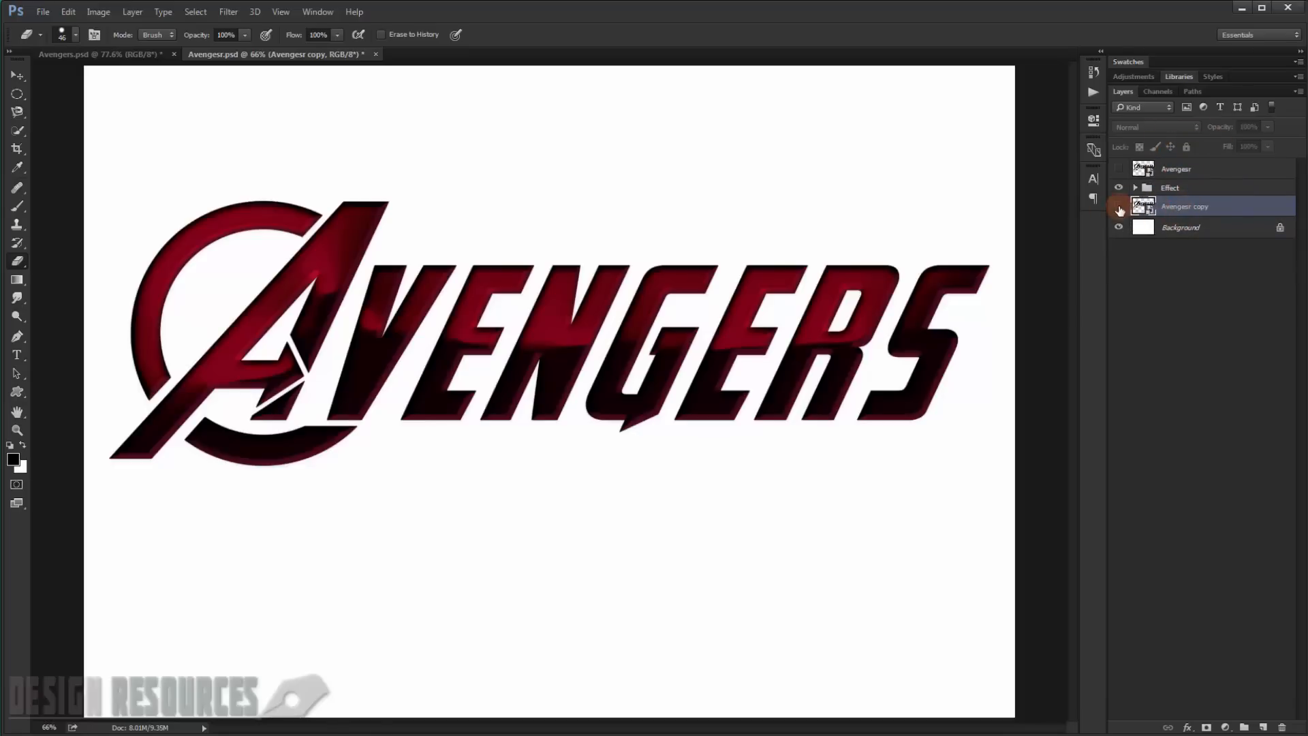
Step: Add a Bevel & Emboss style to the lettering copy with a depth of 60% and a size of 3 px
double_click(1252, 212)
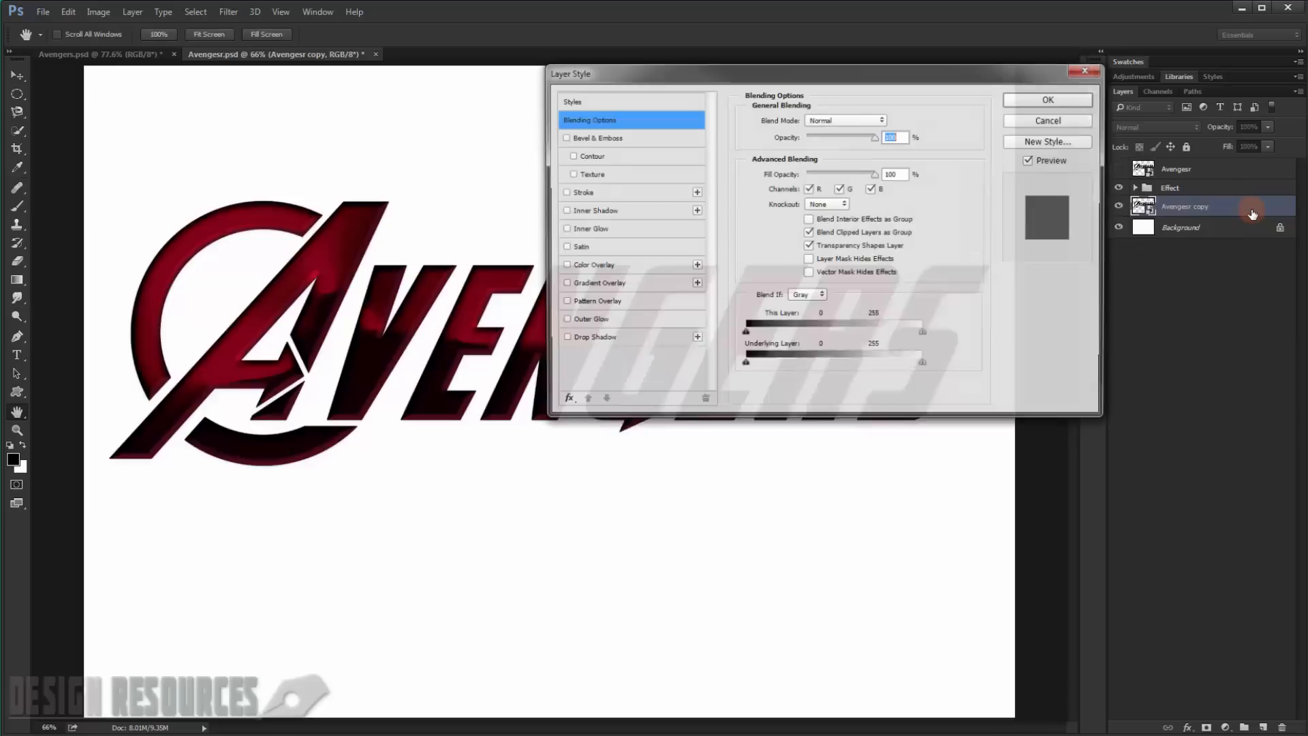
drag(743, 72, 946, 55)
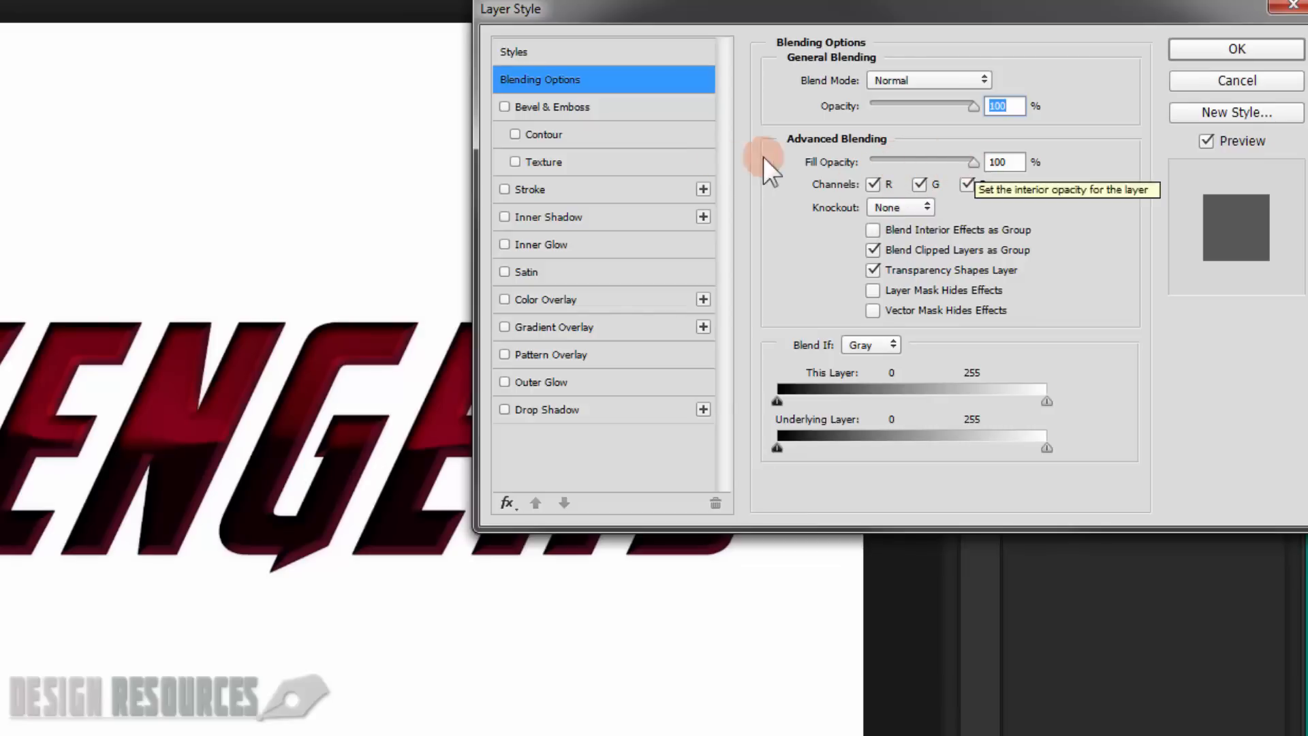
click(544, 106)
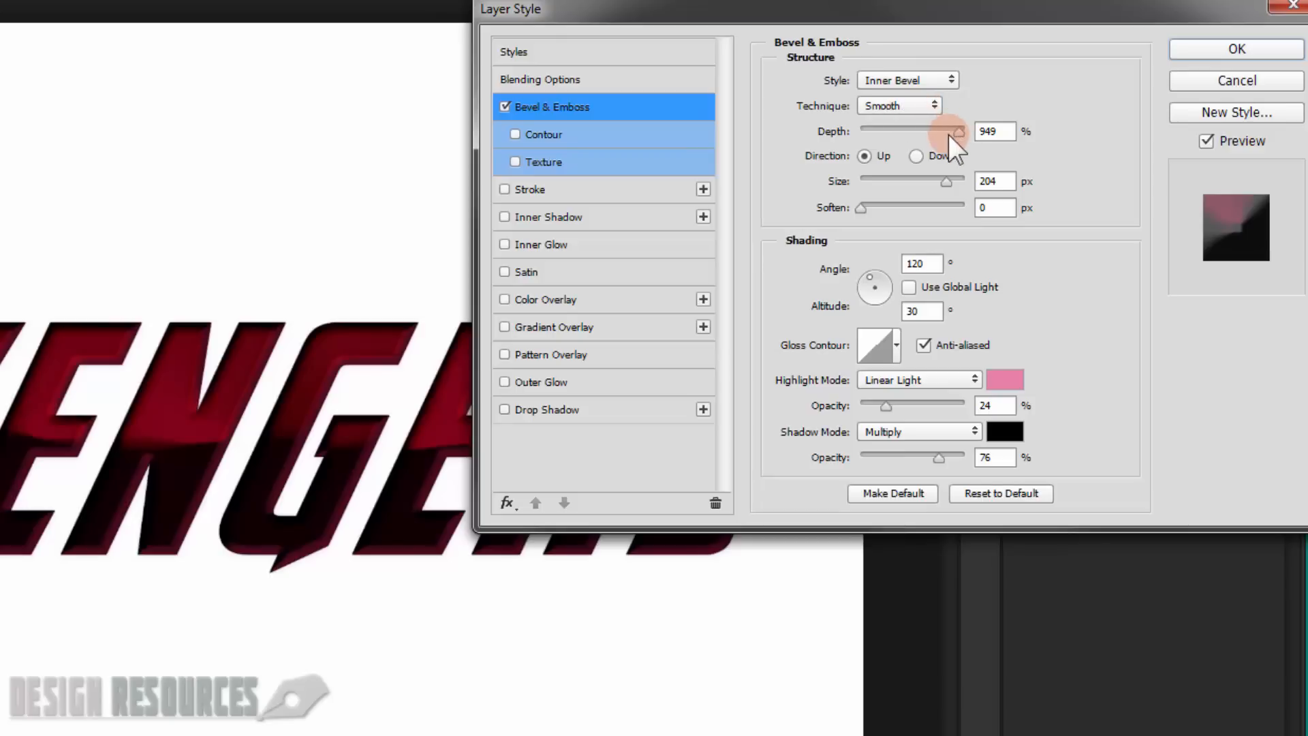
double_click(1010, 137)
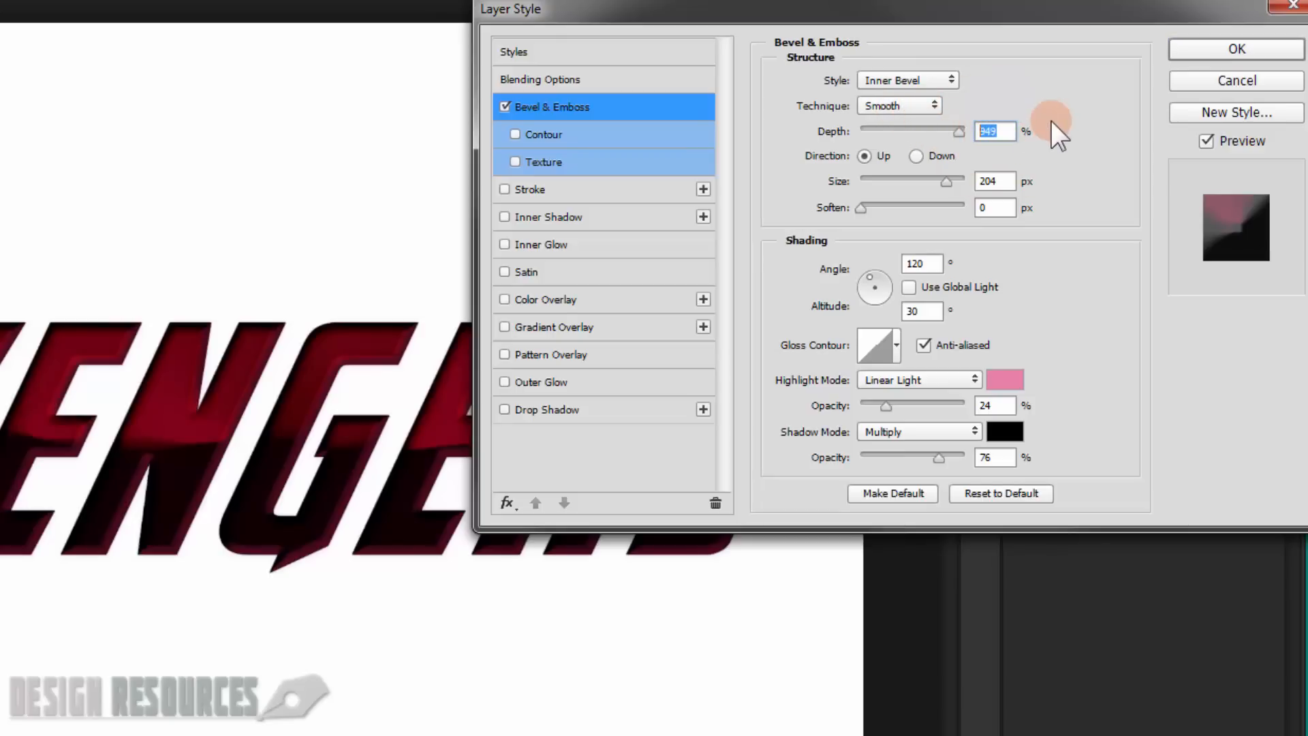
text(60)
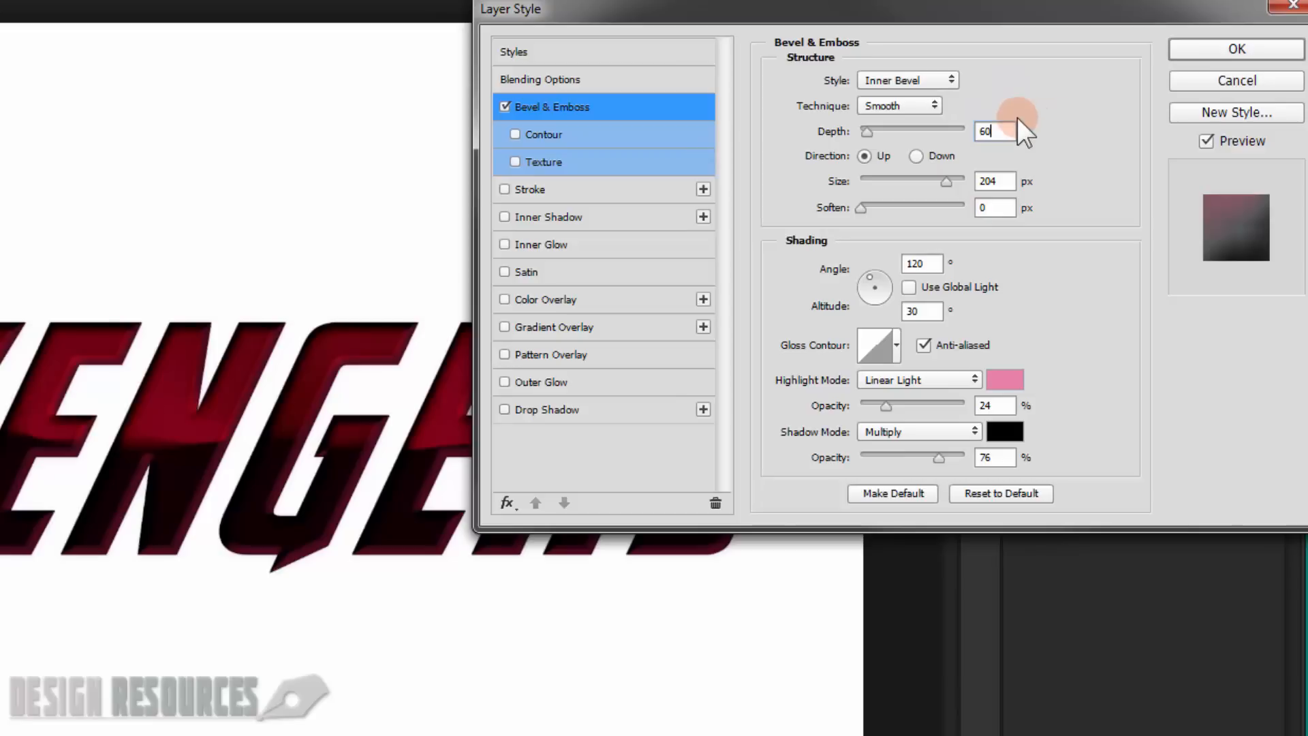
double_click(989, 181)
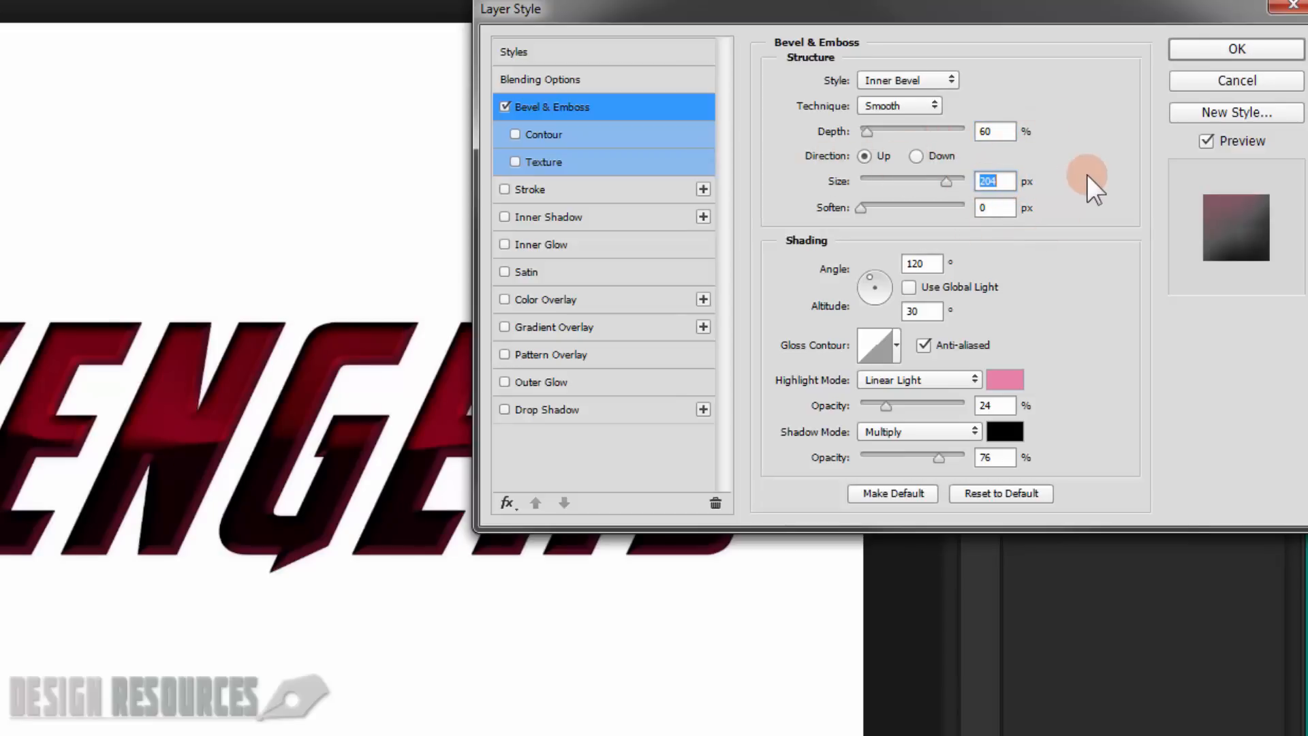
text(3)
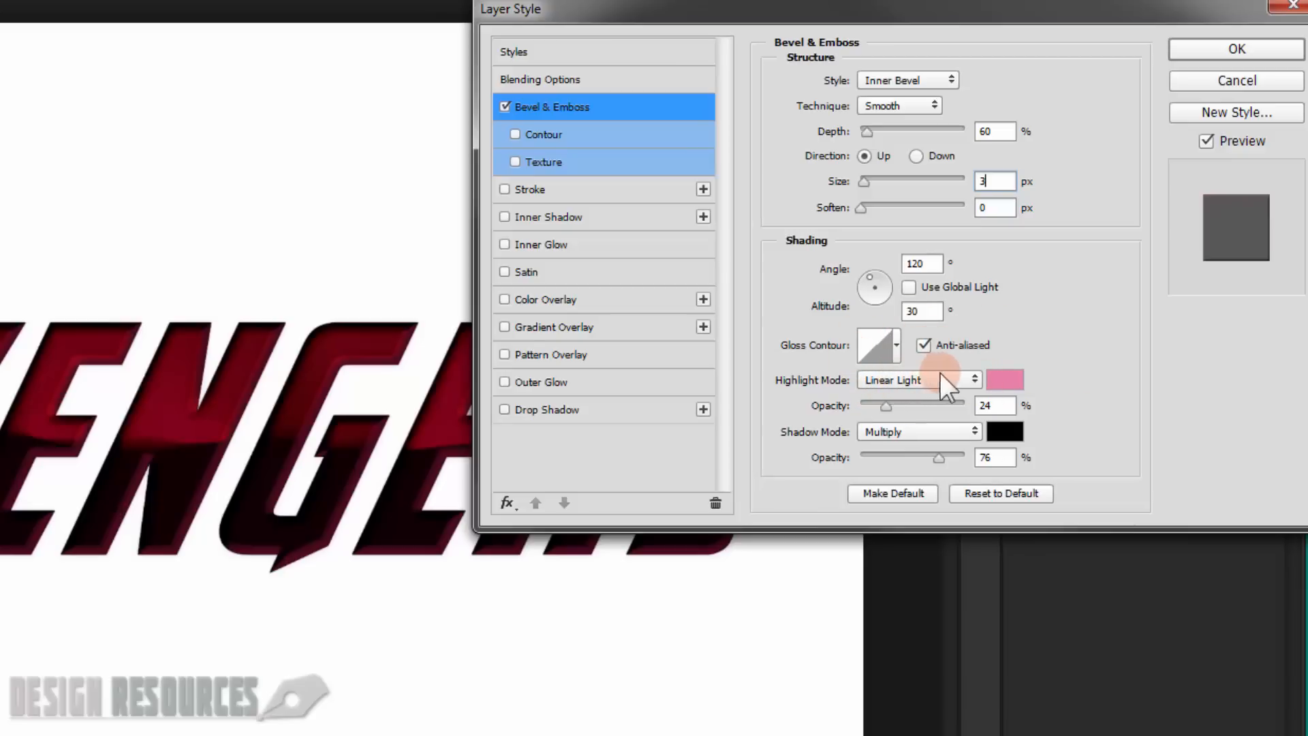
Step: Set the bevel's highlight mode to Color Dodge with 50% opacity
click(964, 374)
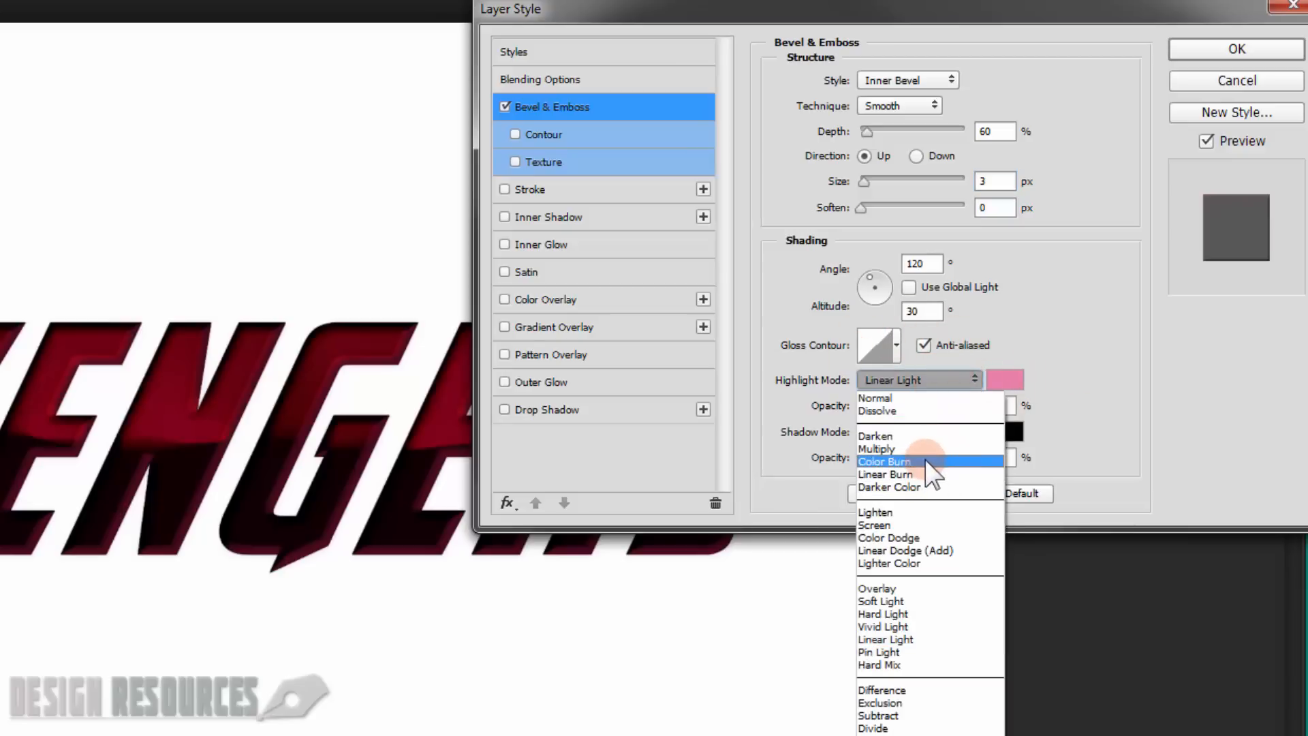
click(930, 537)
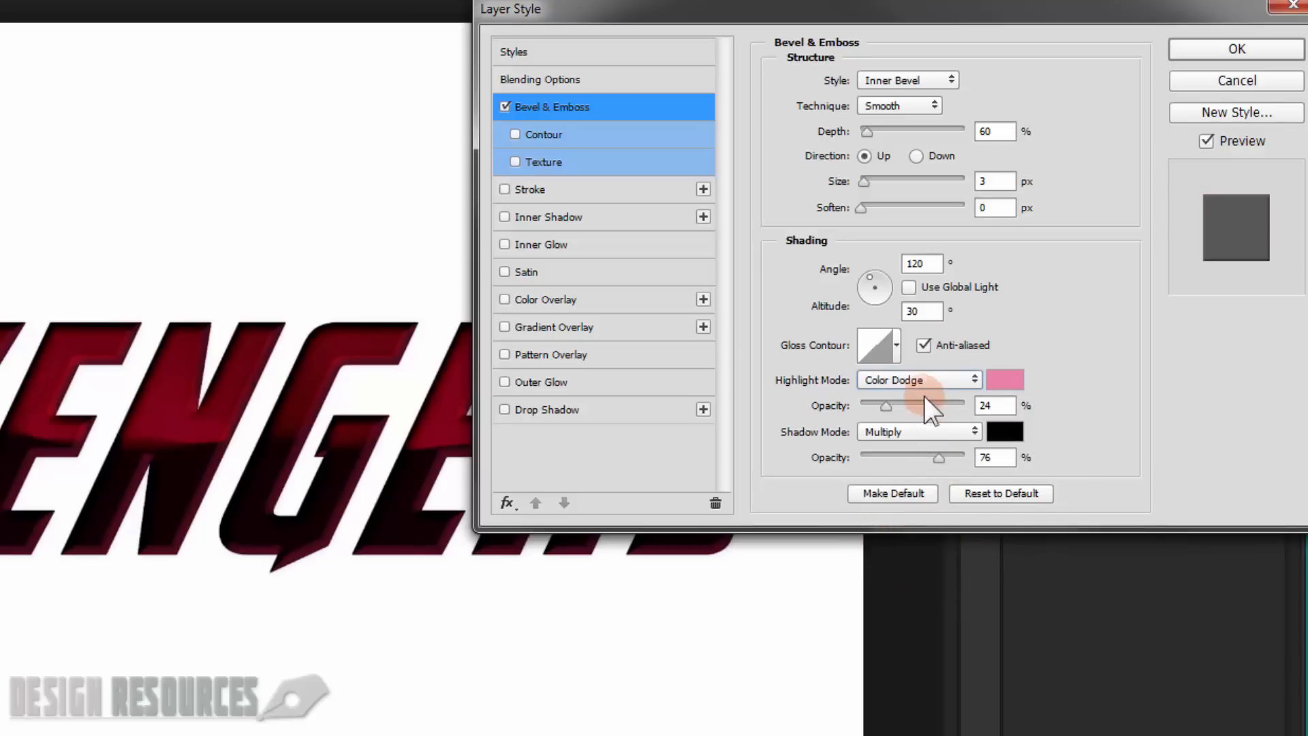
double_click(991, 405)
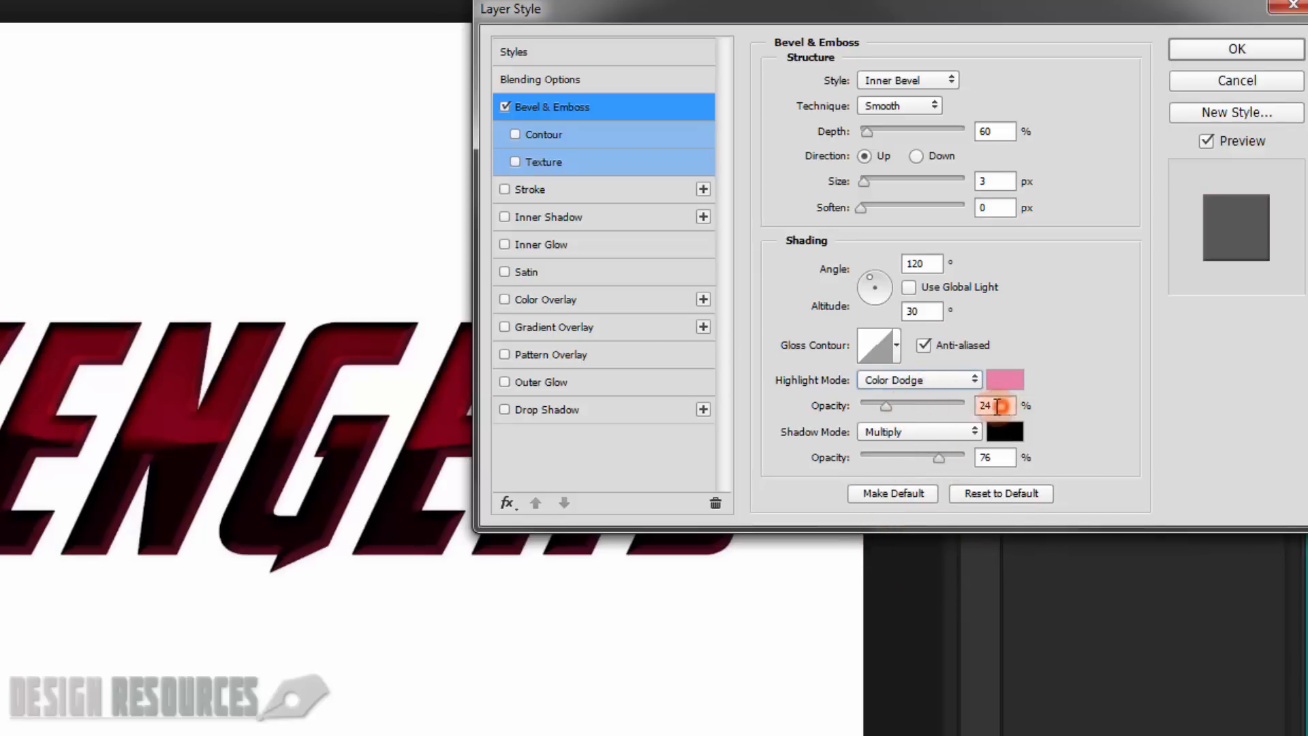
text(50)
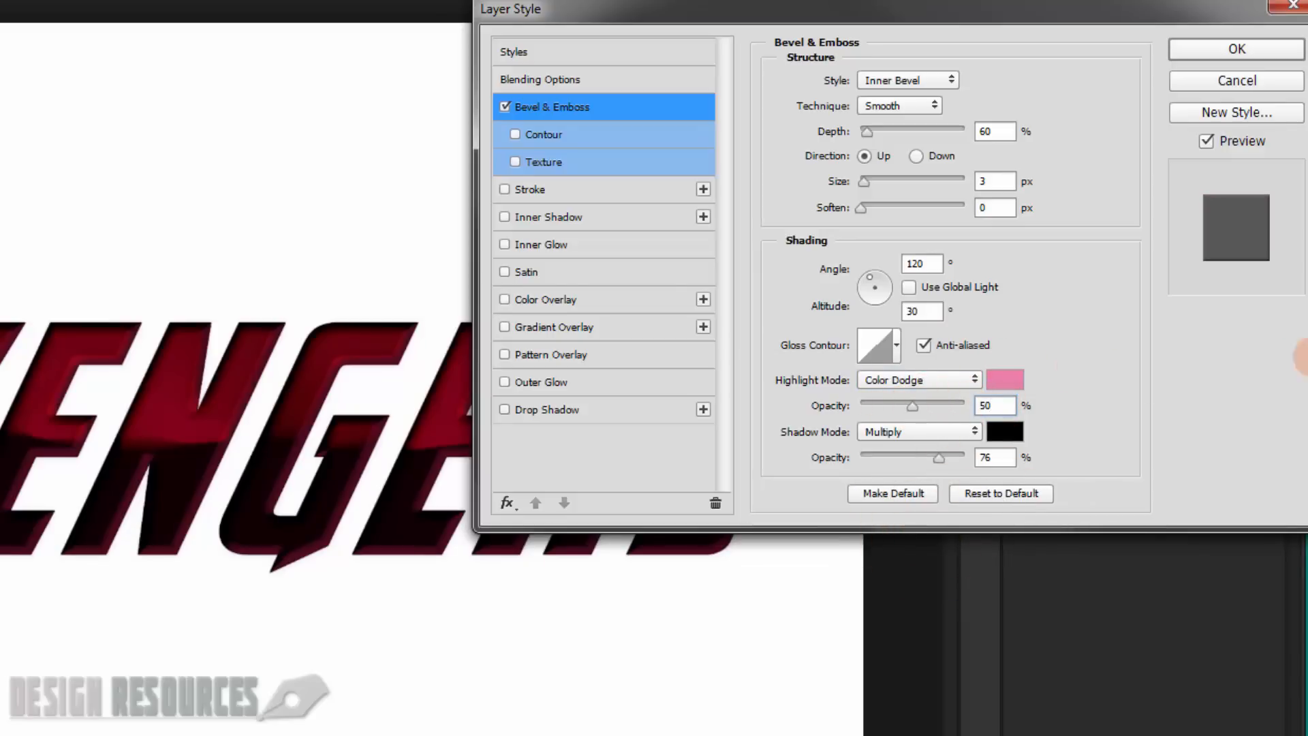
Step: Set the bevel's highlight color to bfb6a6
click(1018, 381)
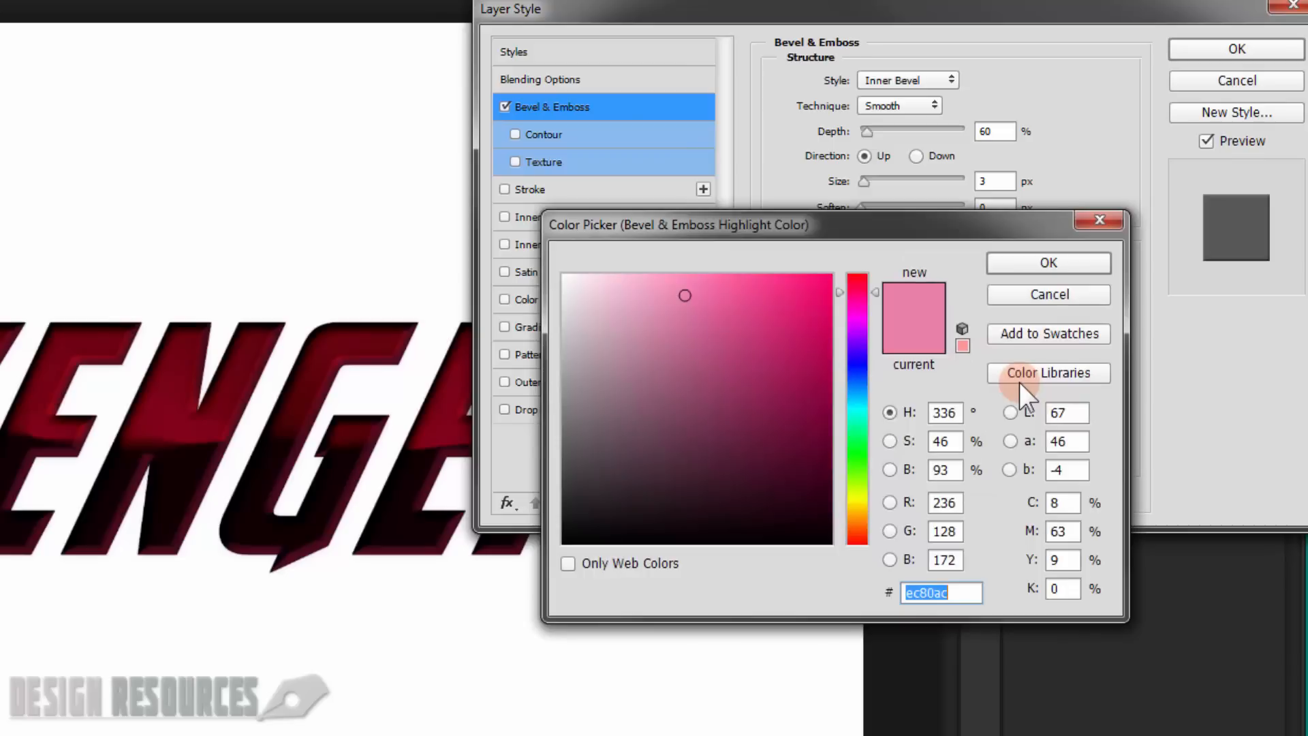
double_click(953, 594)
text(b)
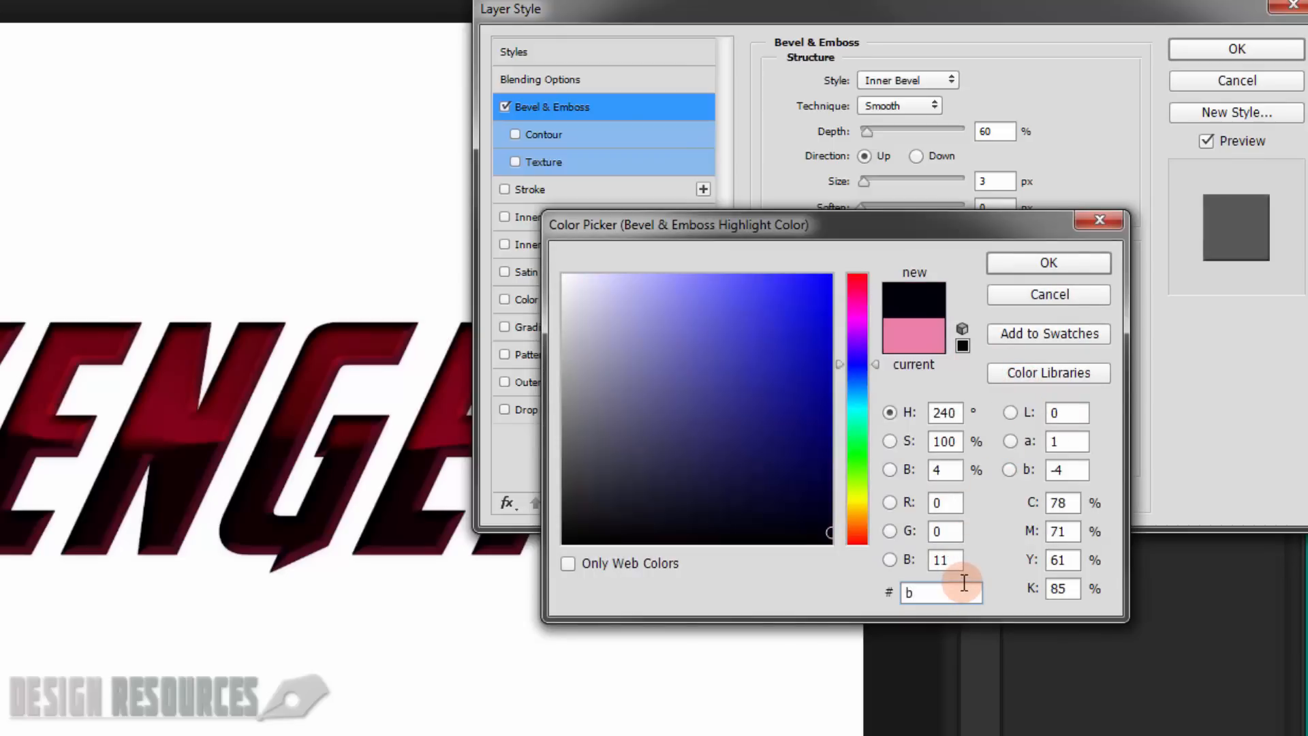
text(fb)
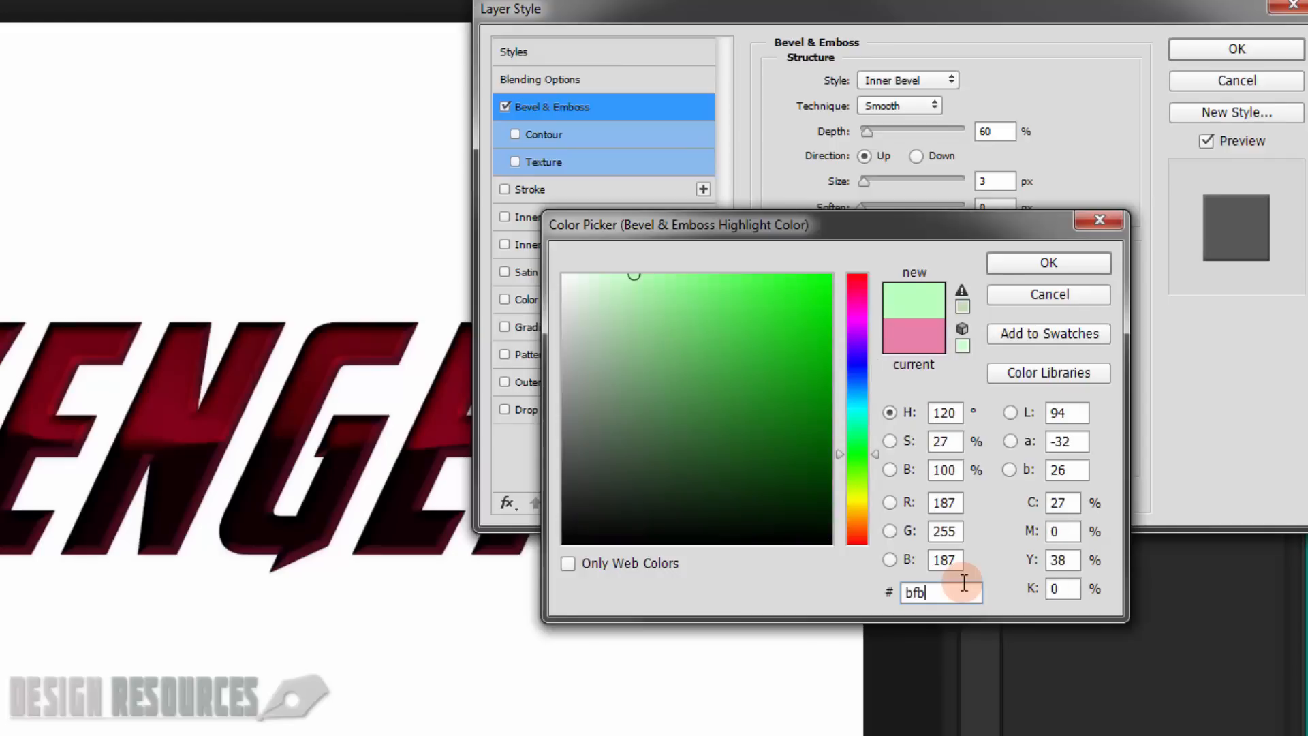
text(6a6)
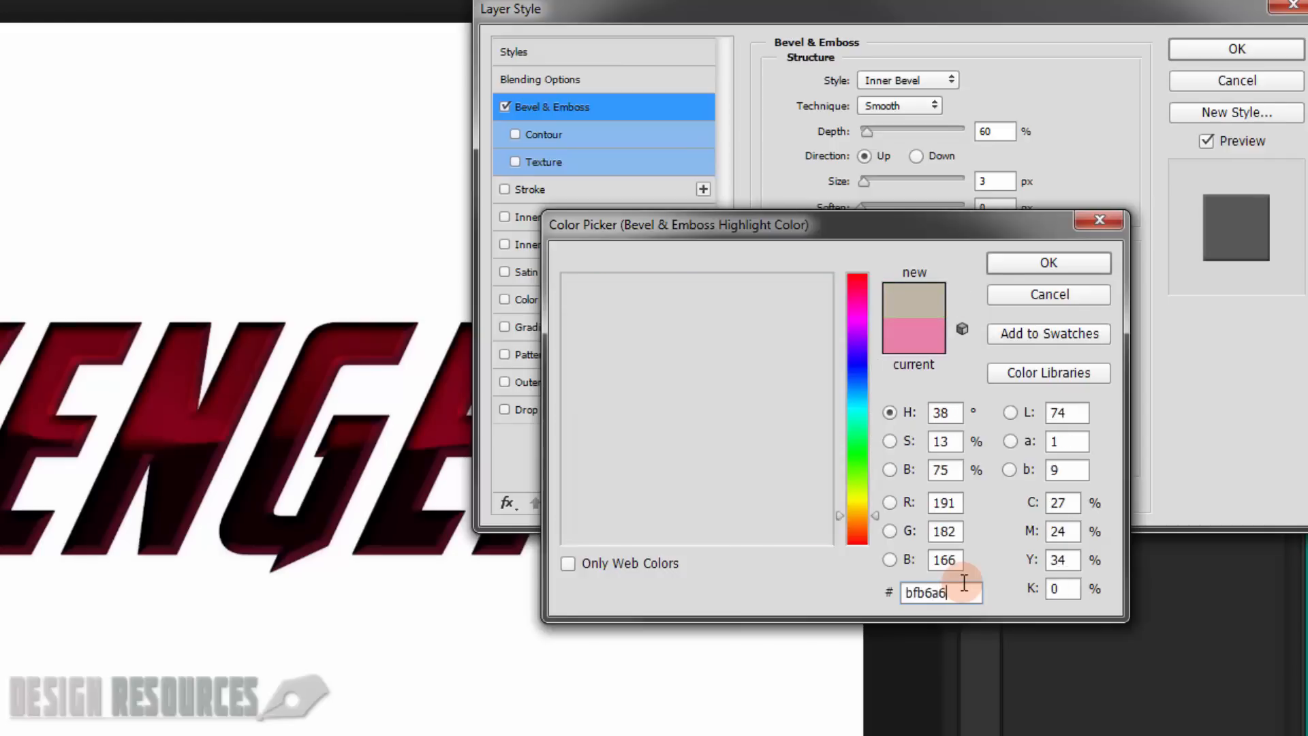
click(1025, 268)
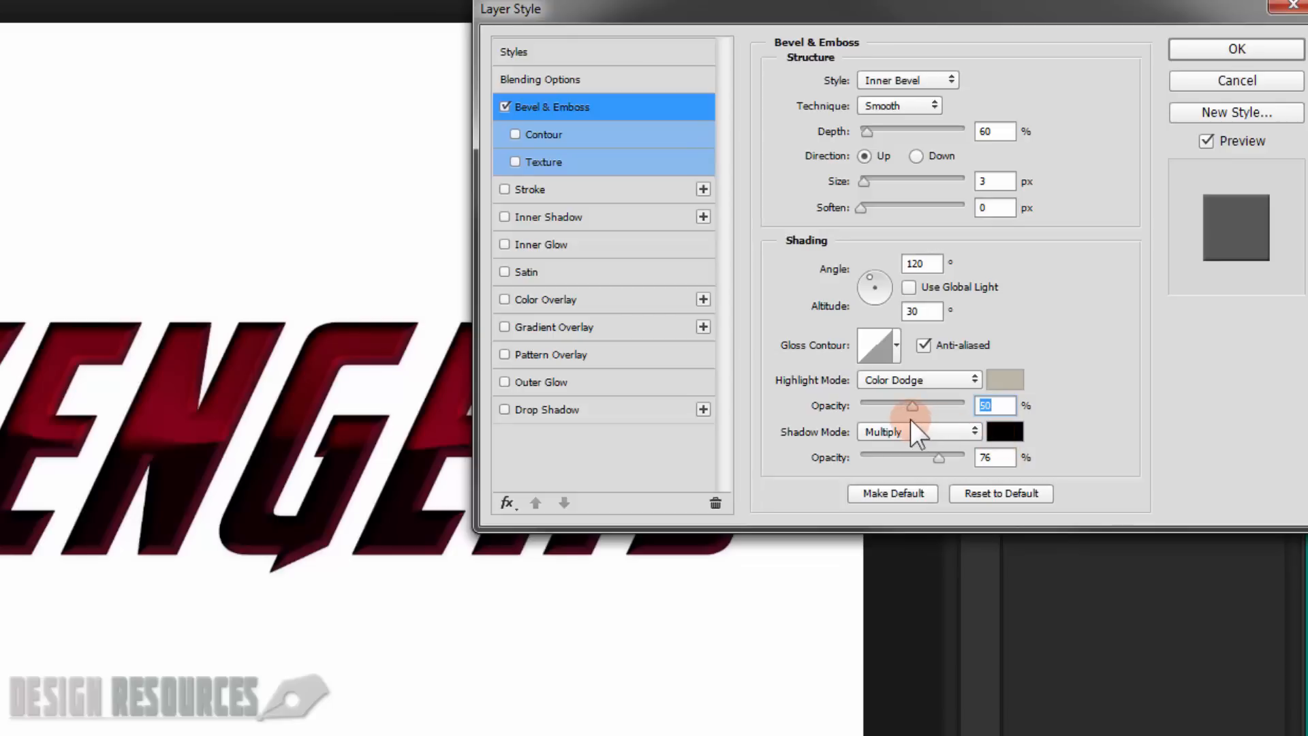
Step: Set the bevel's shadow mode to Color Burn with color 3a3733 and 100% opacity
click(894, 425)
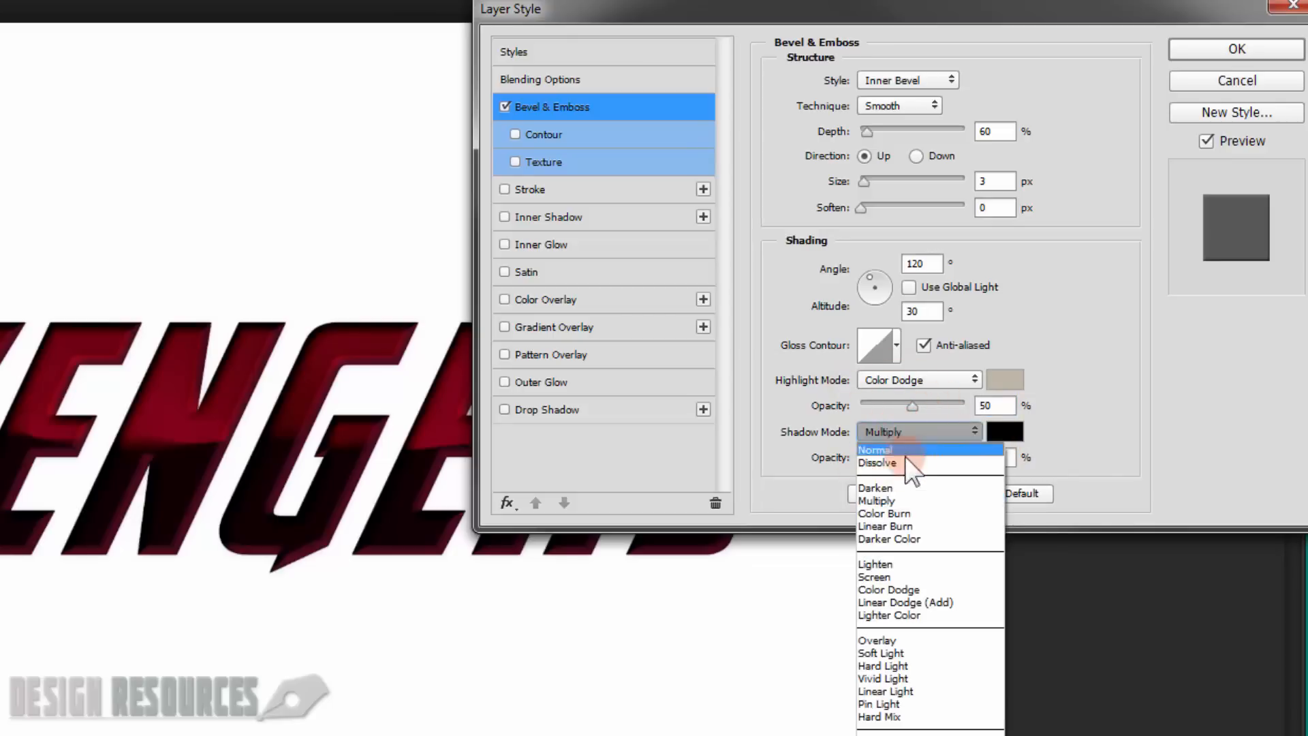
click(930, 513)
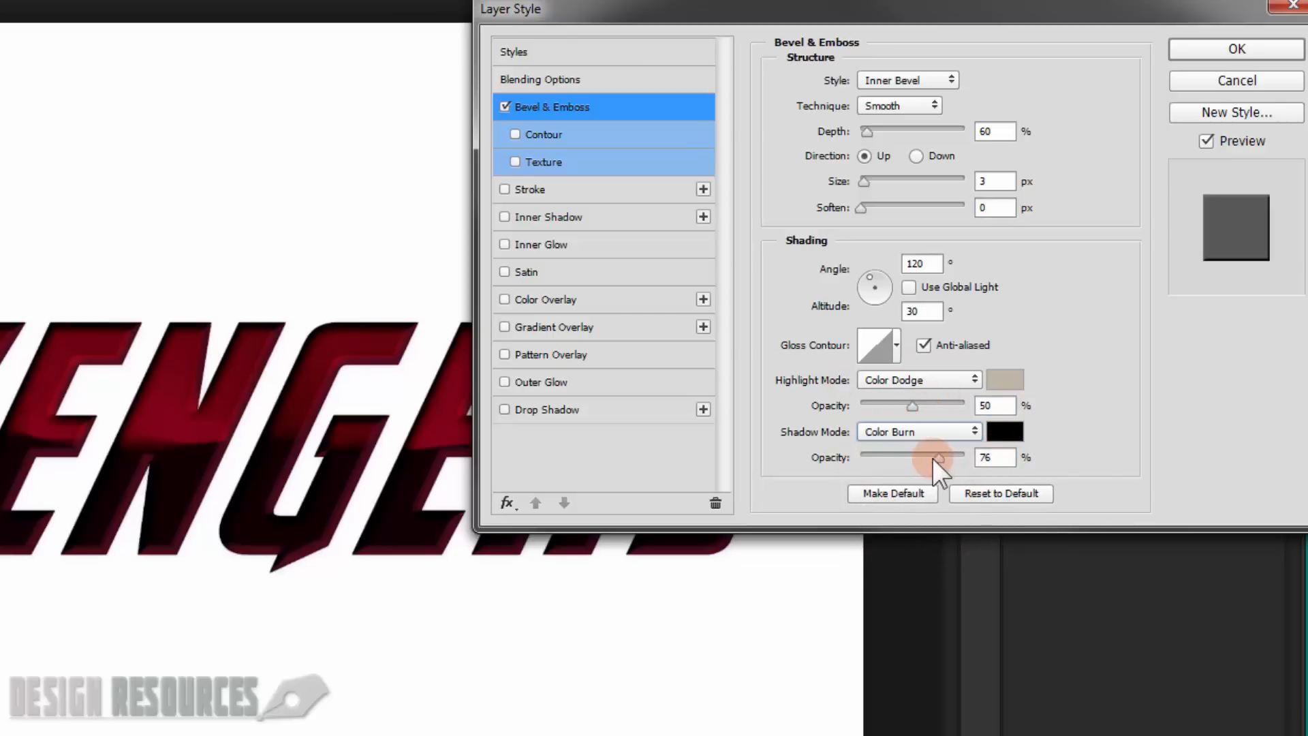
click(1006, 430)
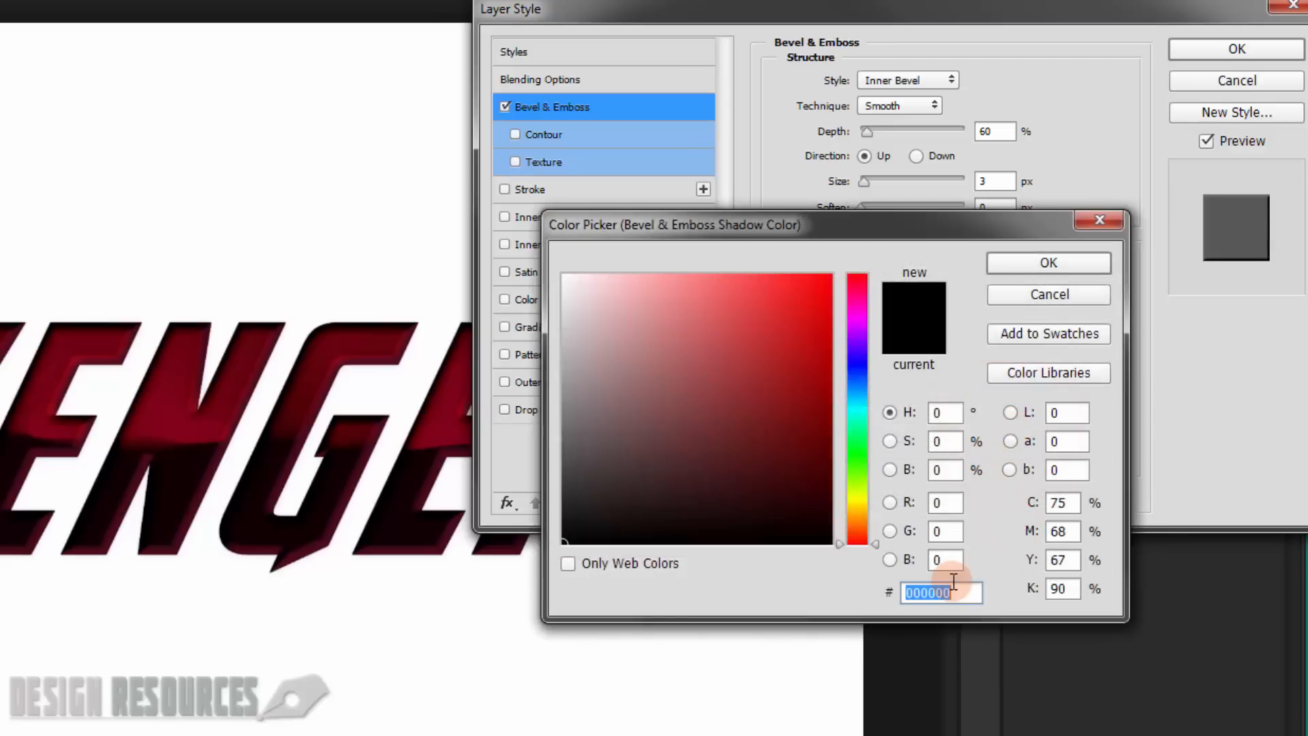
text(3a37)
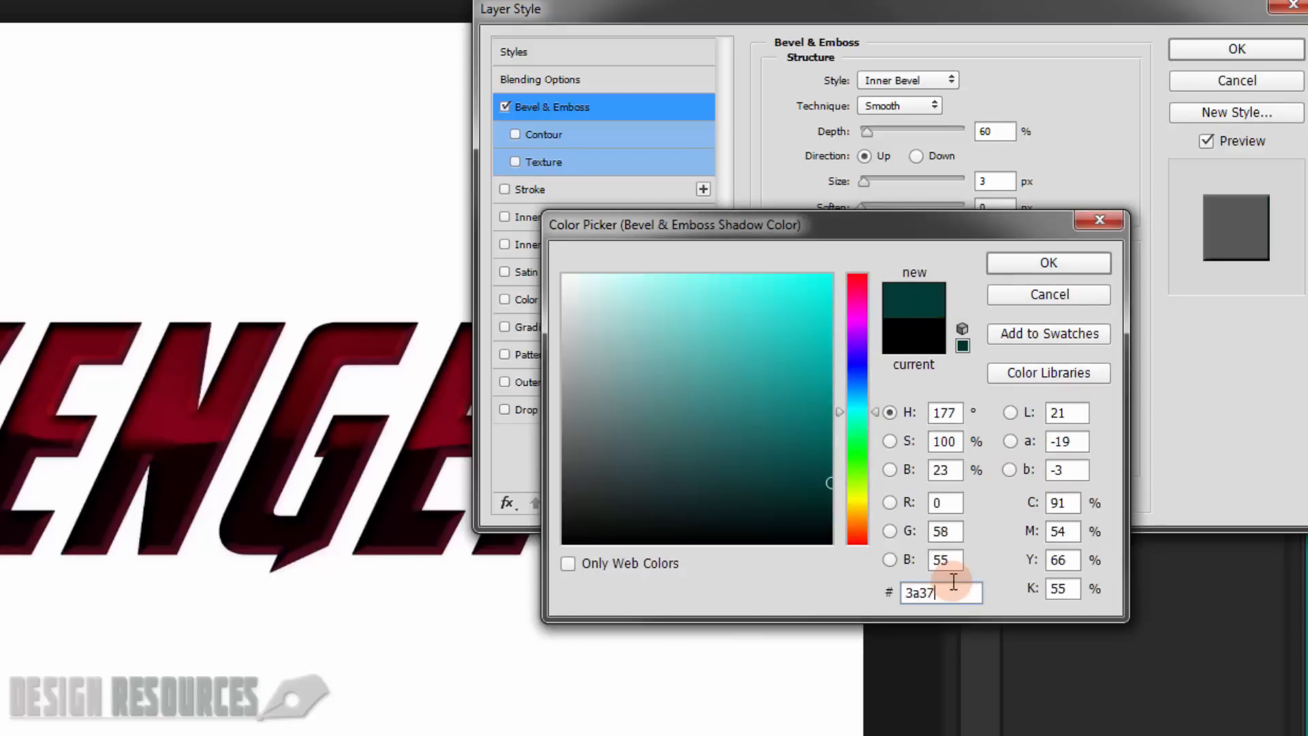
text(33)
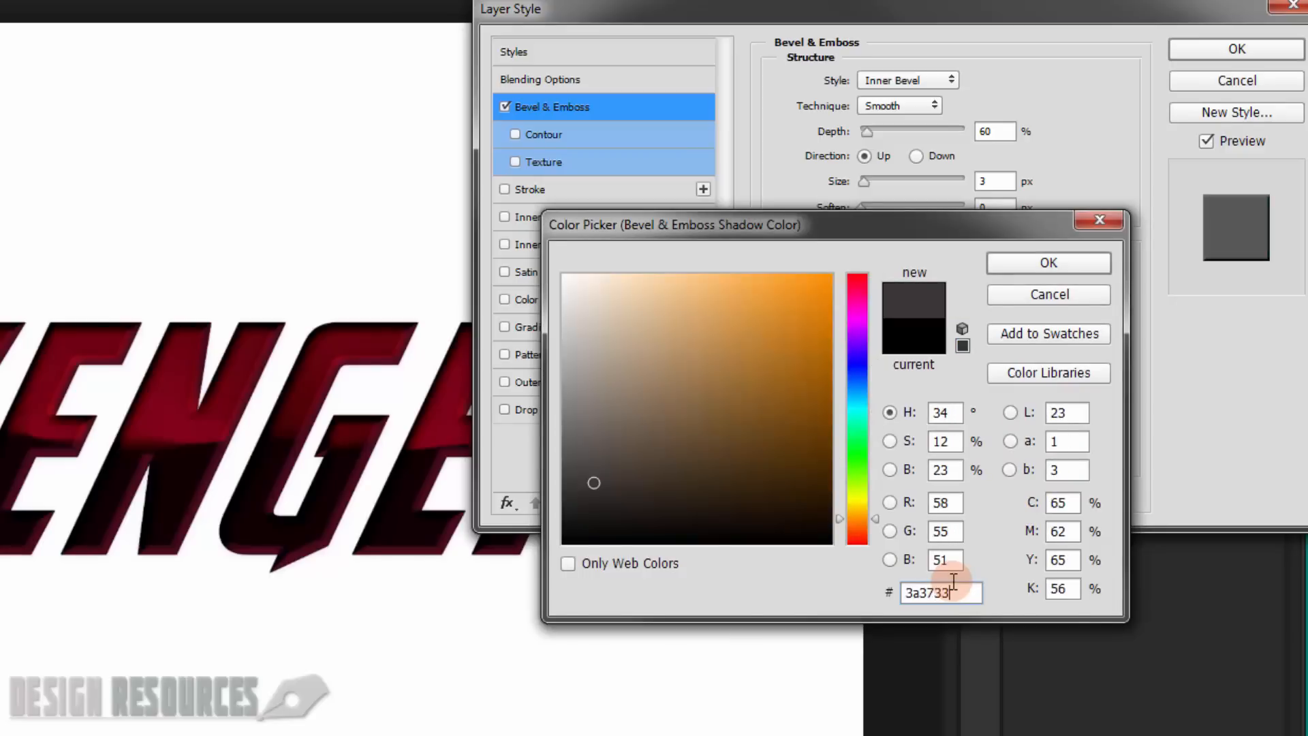
click(1027, 261)
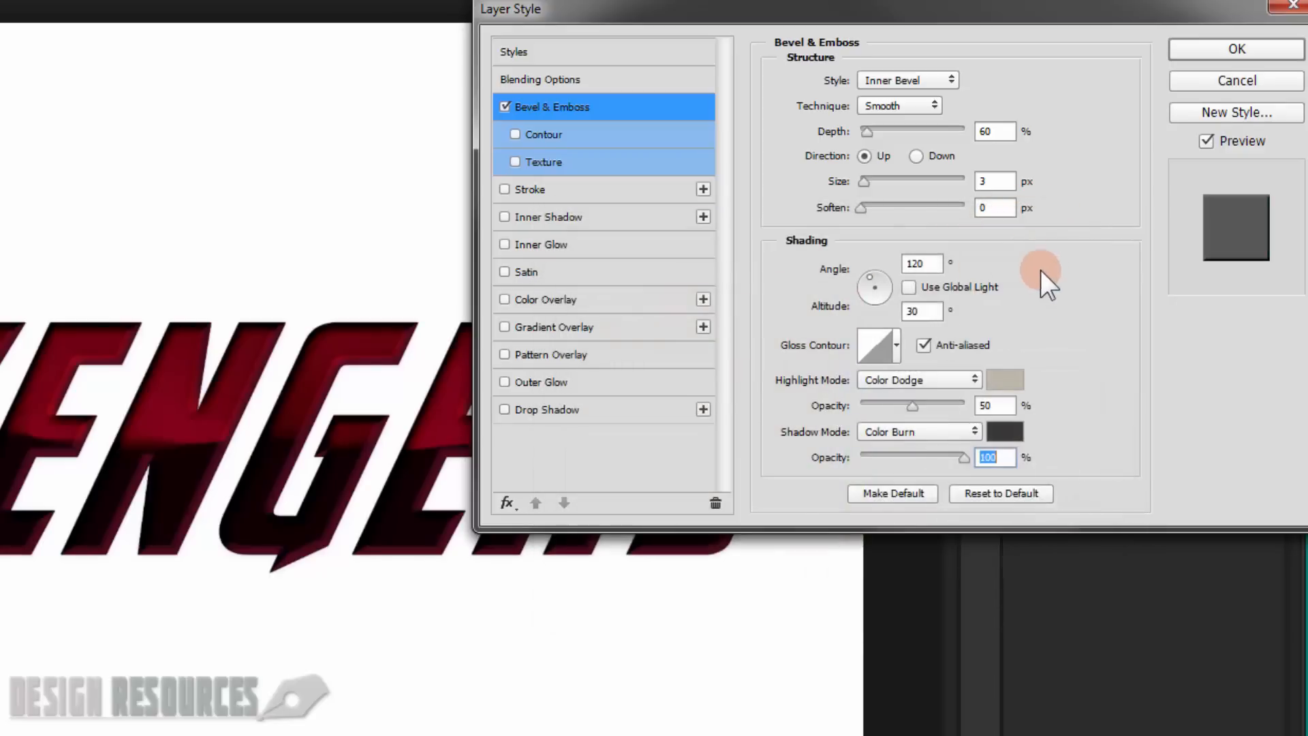
Step: Enable Gradient Overlay on the lettering copy and set its blend mode to Soft Light
drag(898, 23, 927, 19)
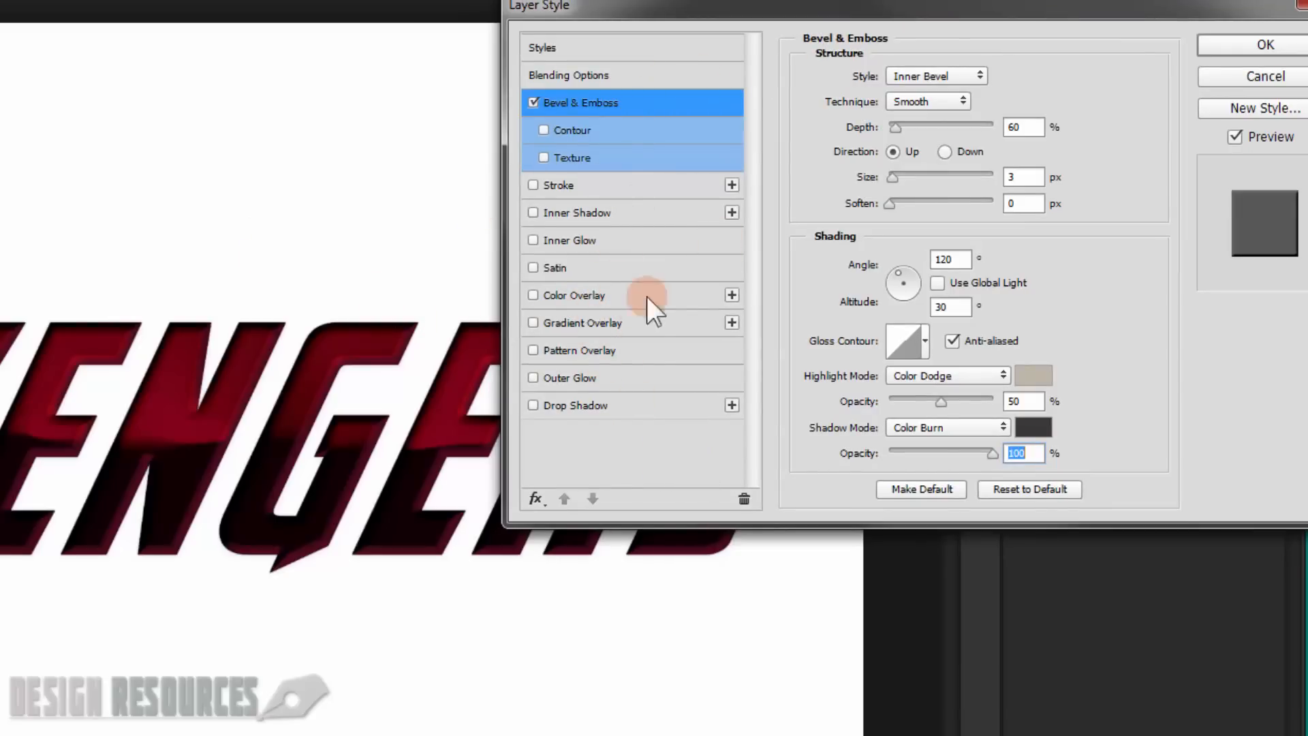
click(578, 324)
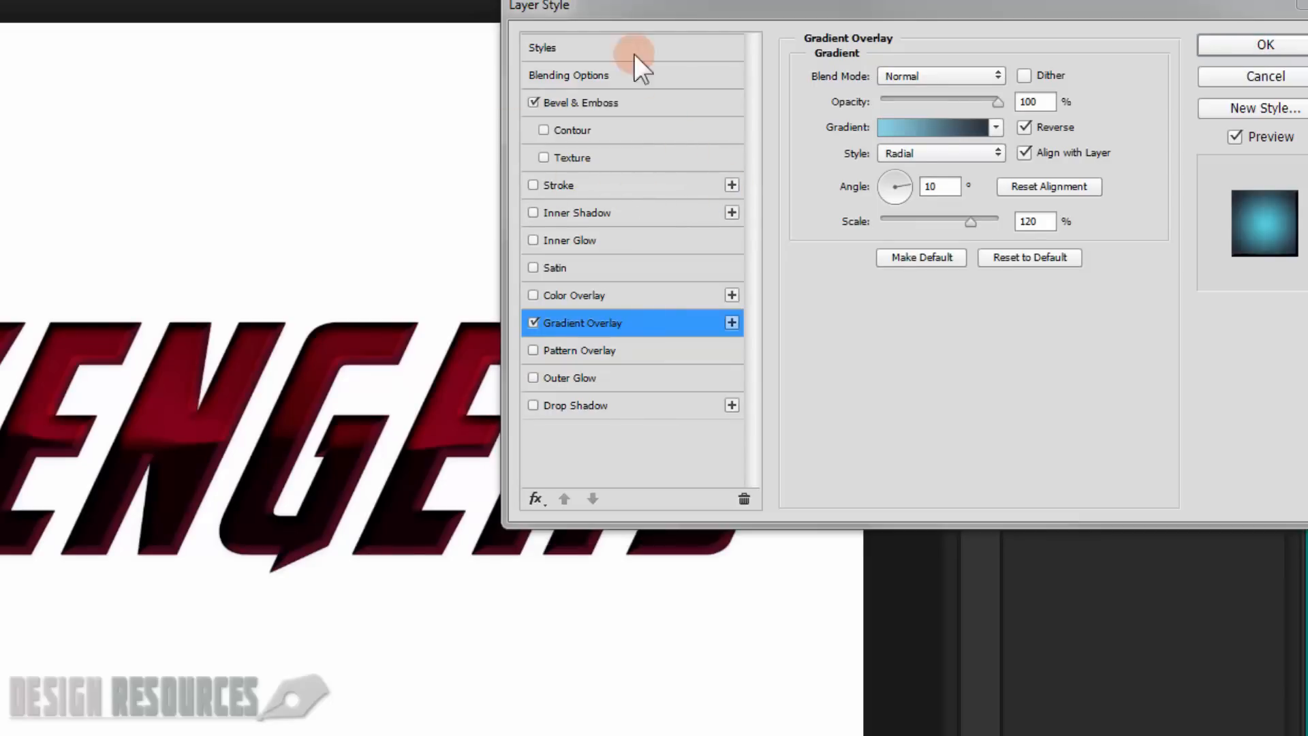
click(926, 75)
click(933, 297)
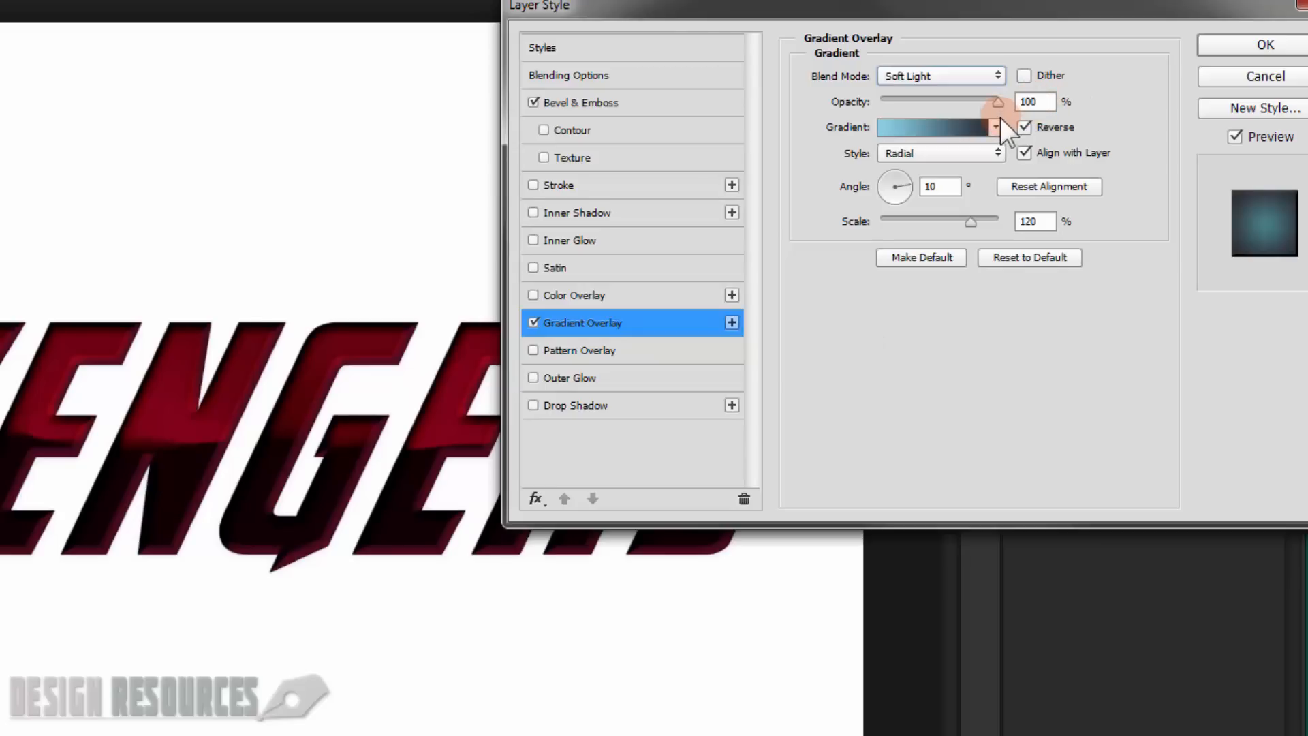
Step: Set the reversed gradient overlay to Linear style with a 90° angle and 100% scale
click(1042, 124)
click(930, 156)
click(927, 172)
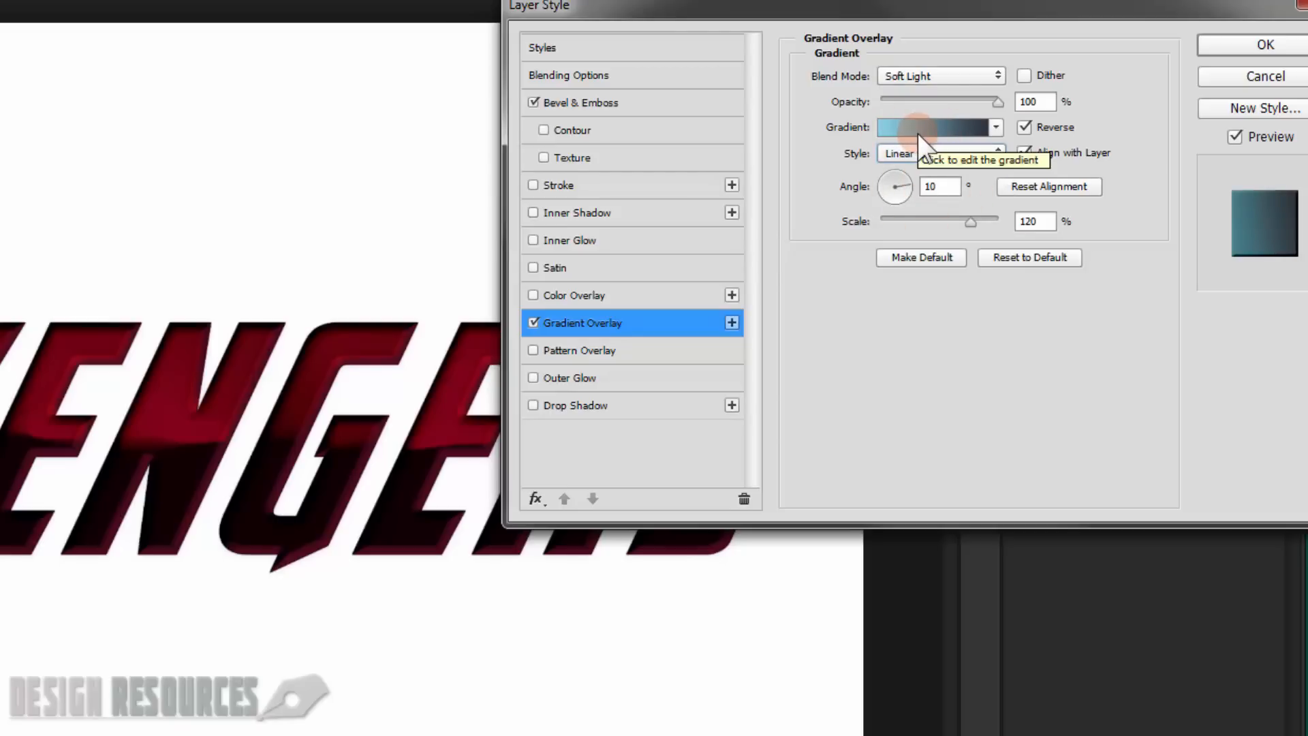
double_click(937, 186)
text(90)
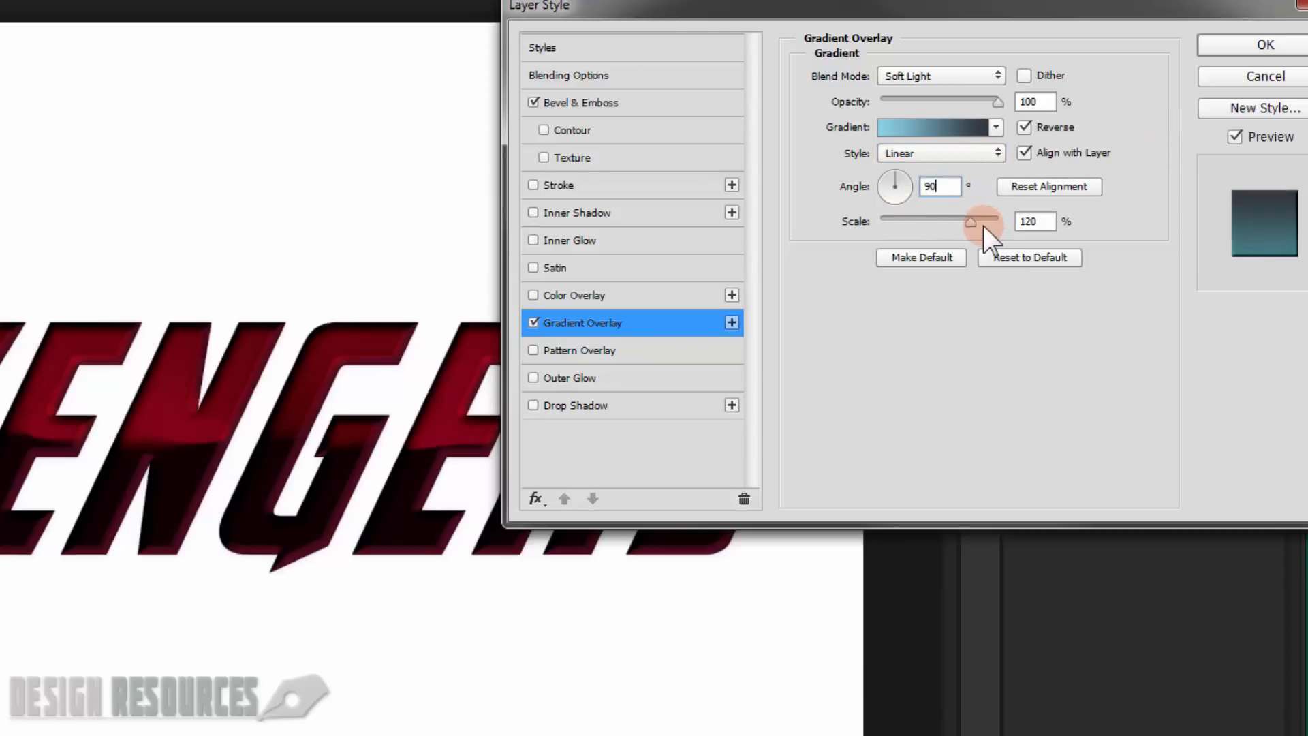
double_click(1036, 221)
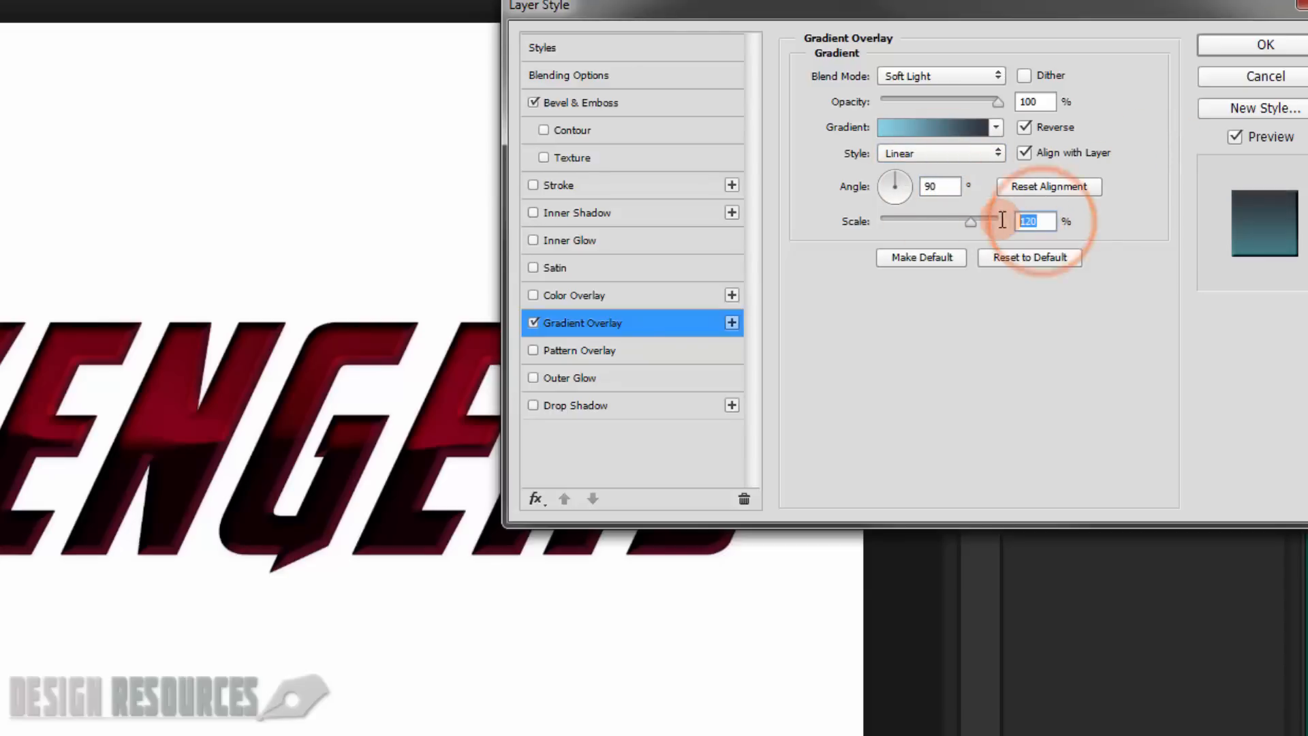
text(100)
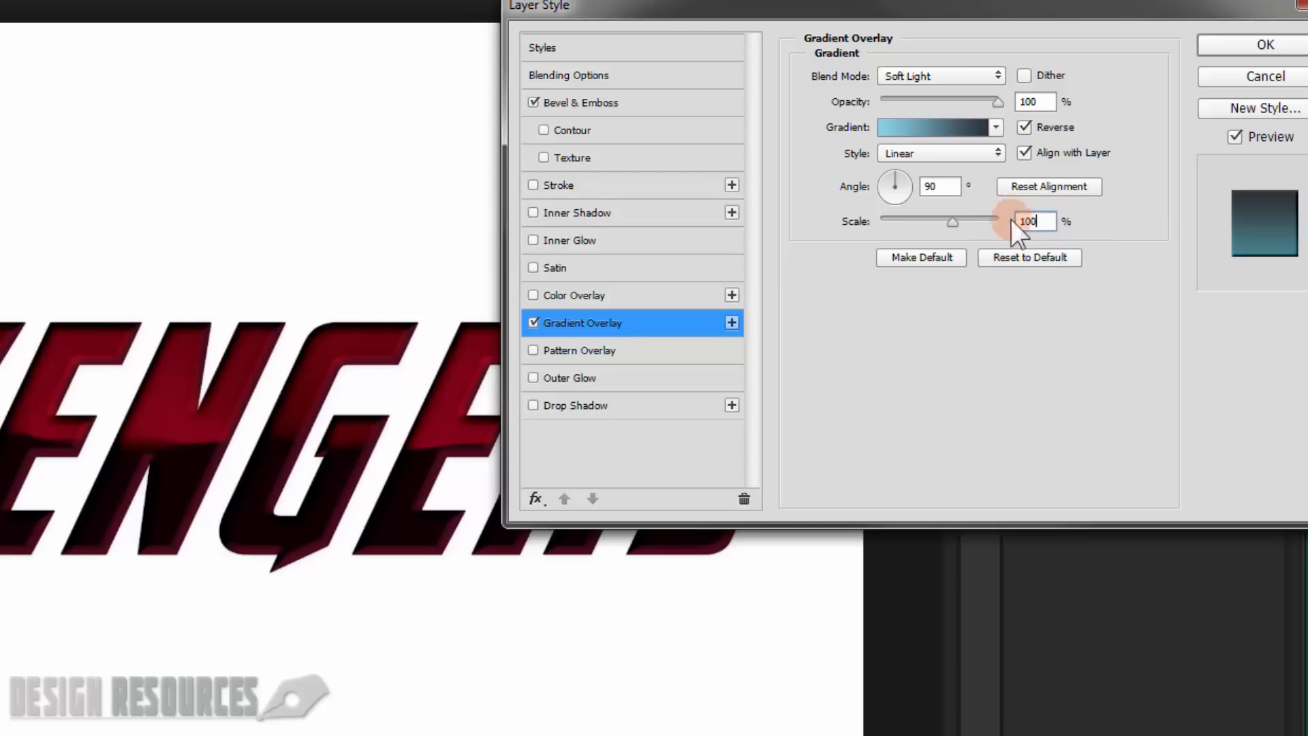
Step: Edit the overlay gradient and set its starting color stop to 2e2e2e
click(940, 128)
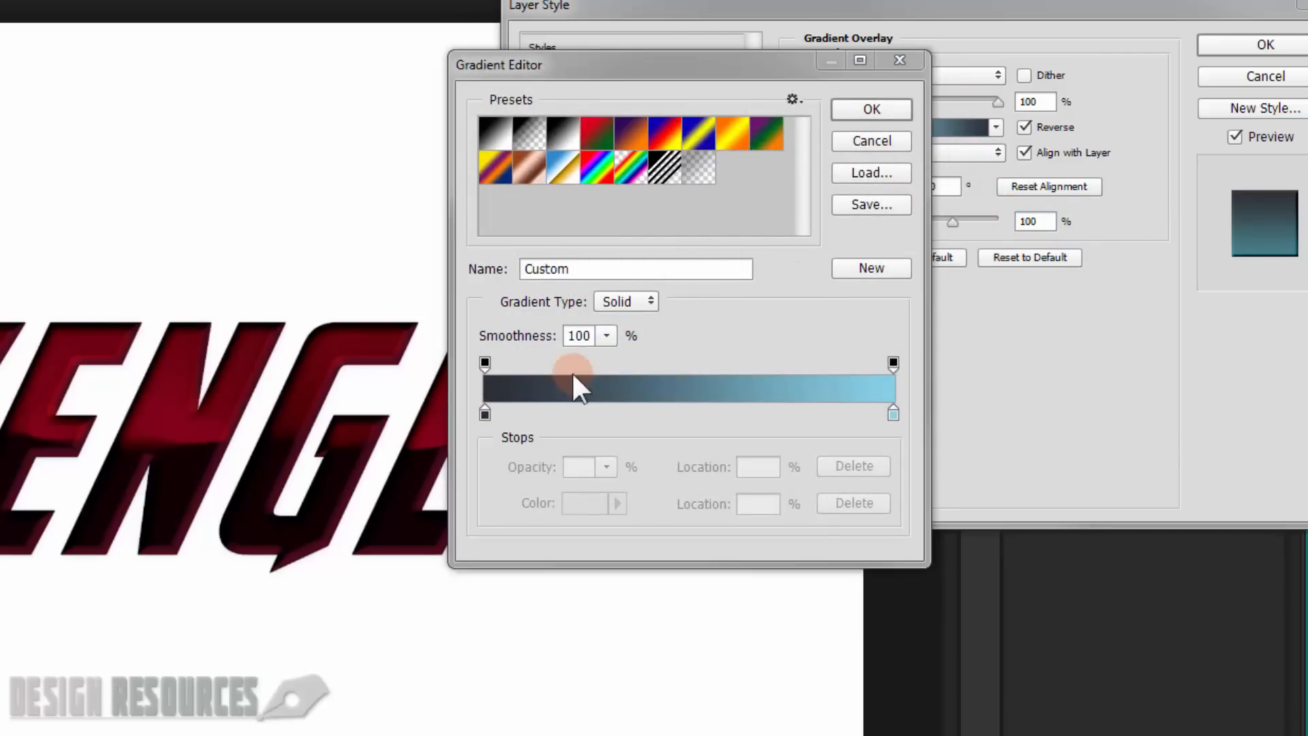
click(485, 413)
double_click(484, 414)
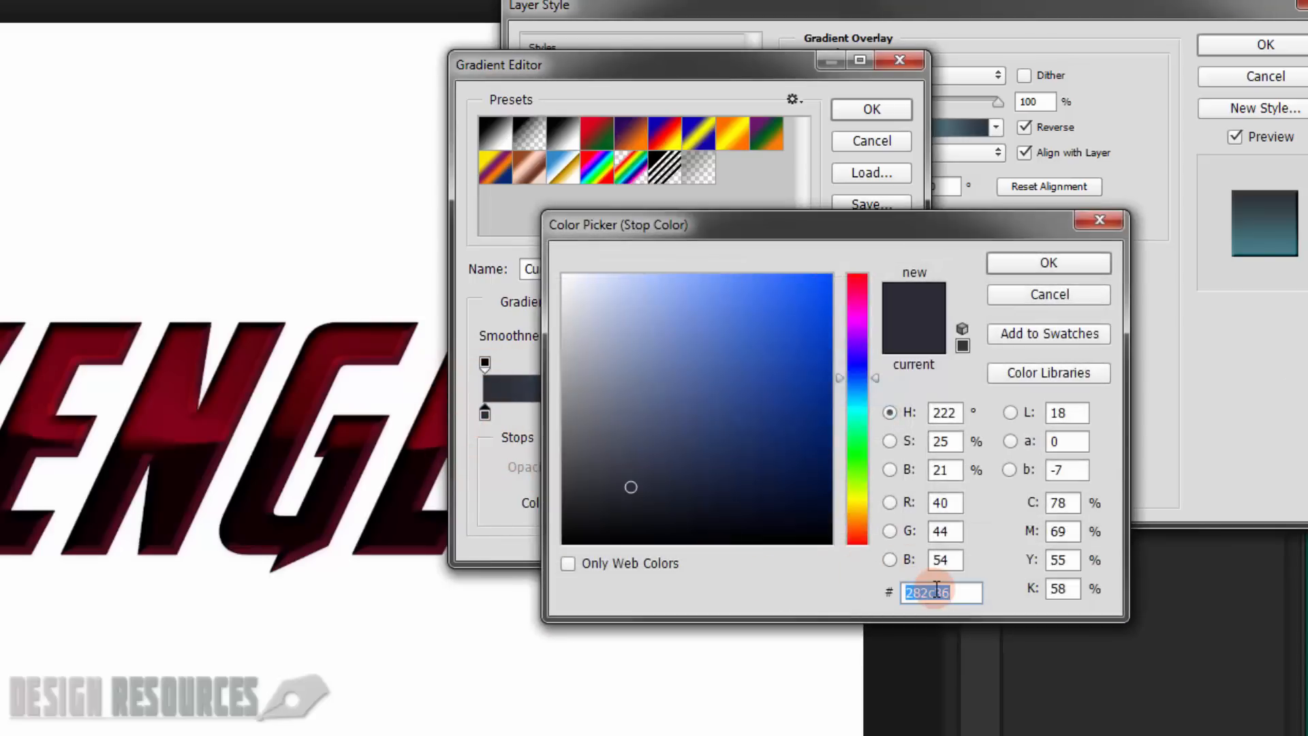
text(2e2)
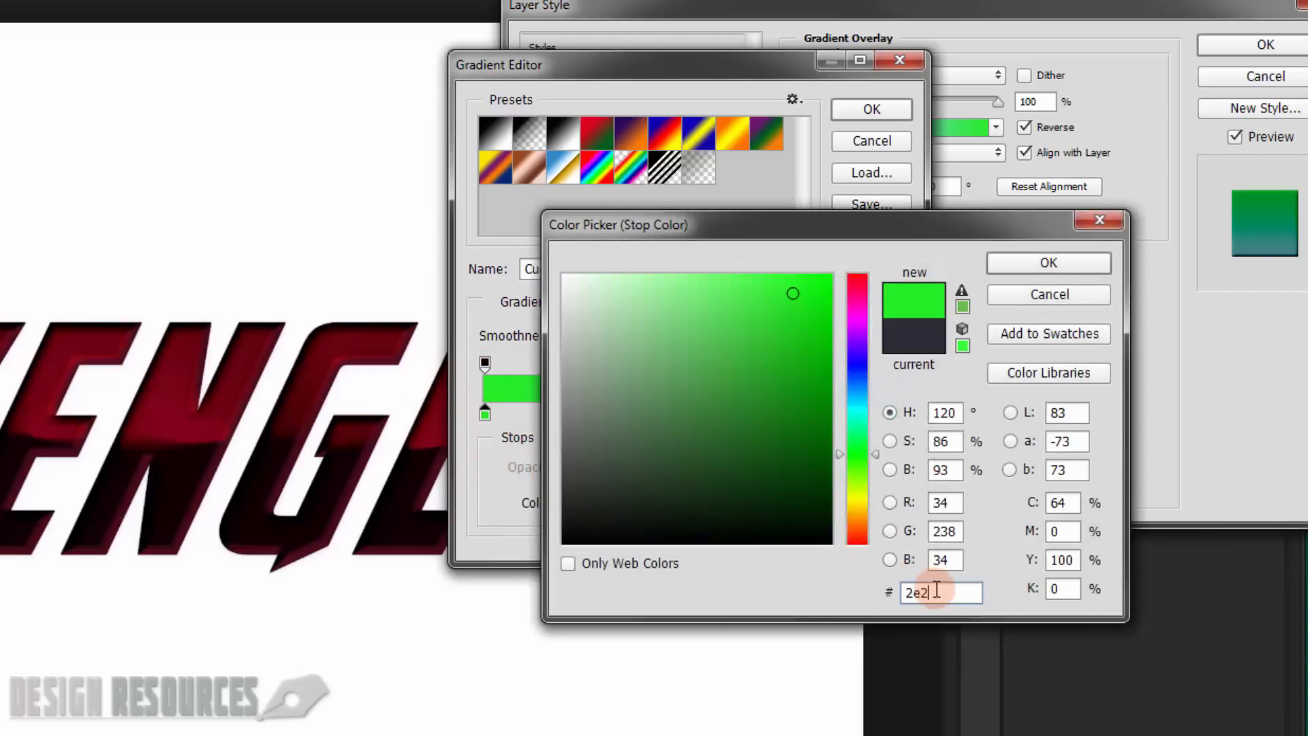
text(e2e)
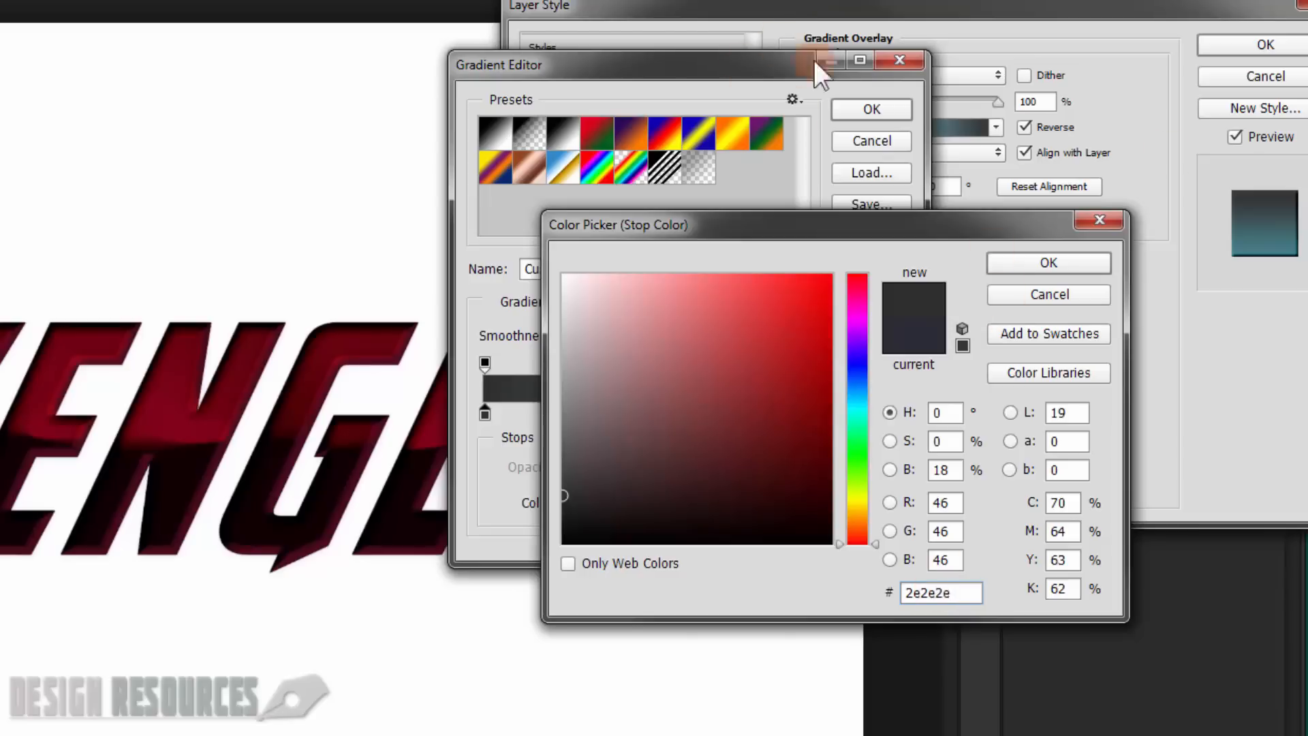
click(1049, 263)
Step: Set the gradient's end color stop to 919191 and accept the edited gradient
double_click(894, 418)
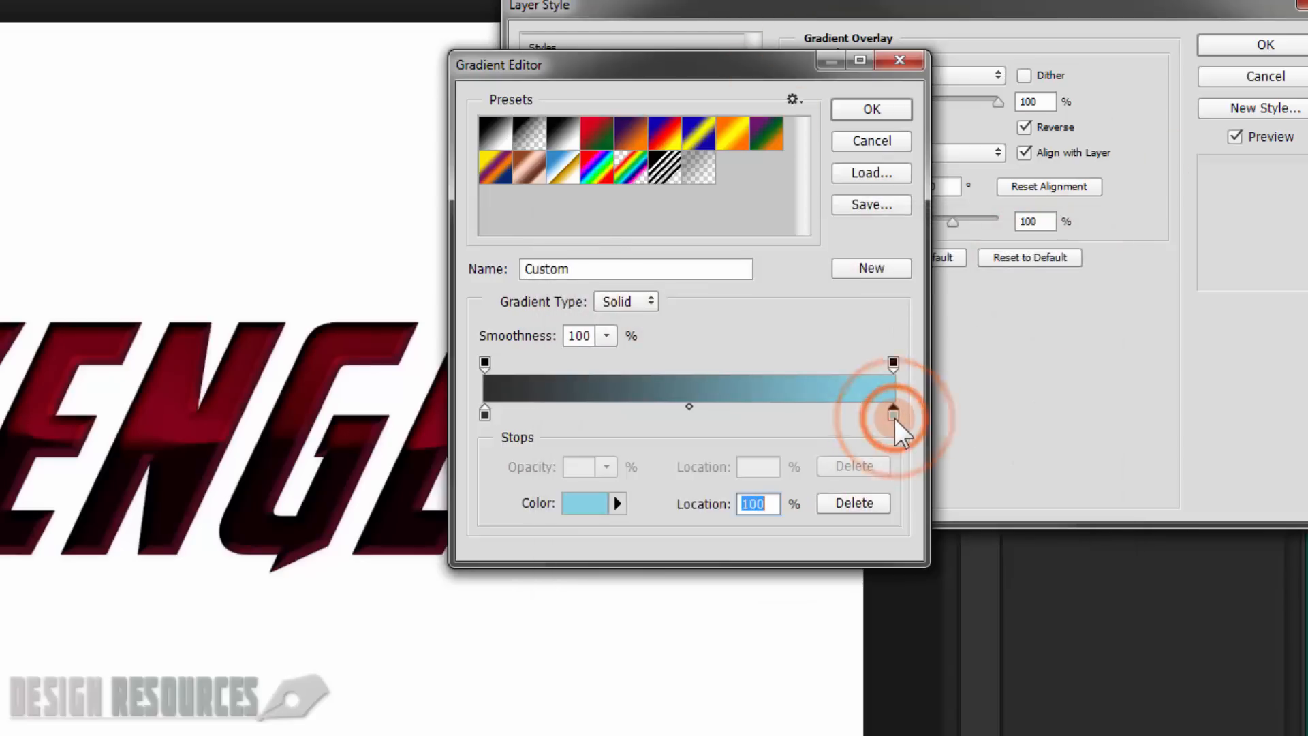
text(919191)
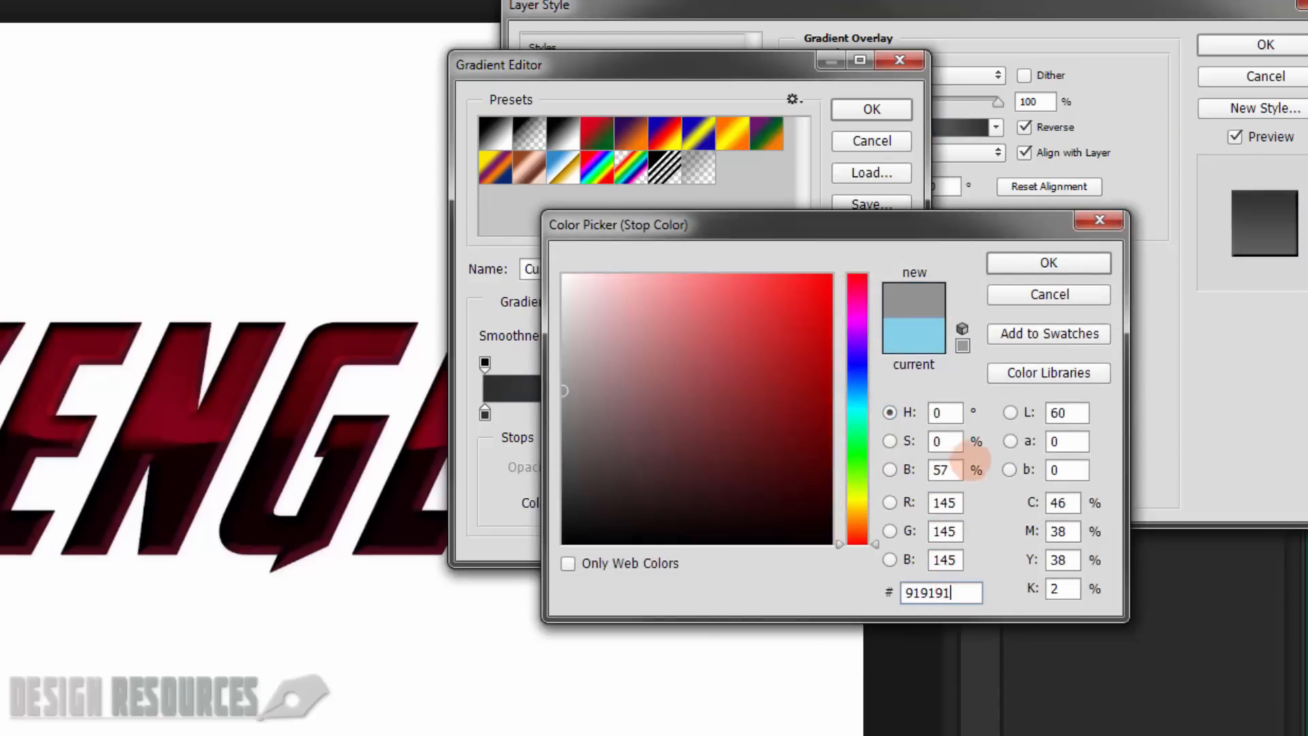
click(1041, 263)
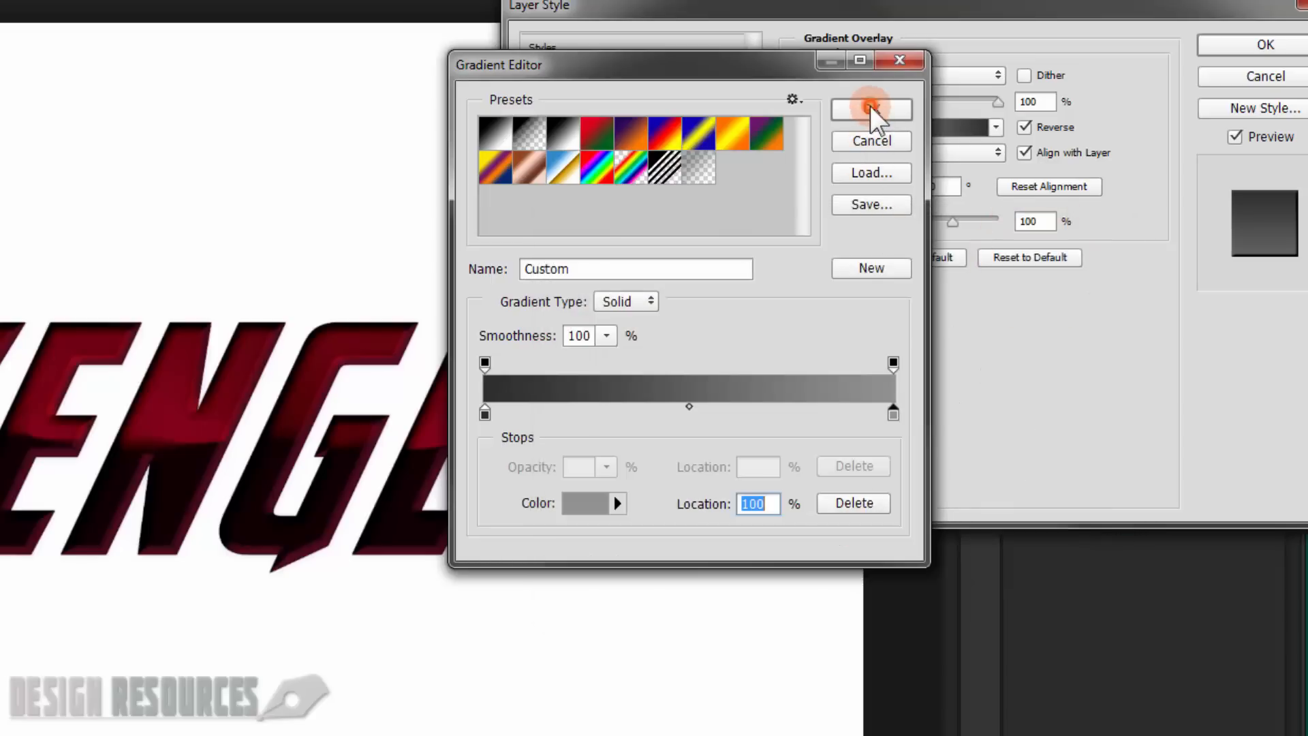
click(893, 111)
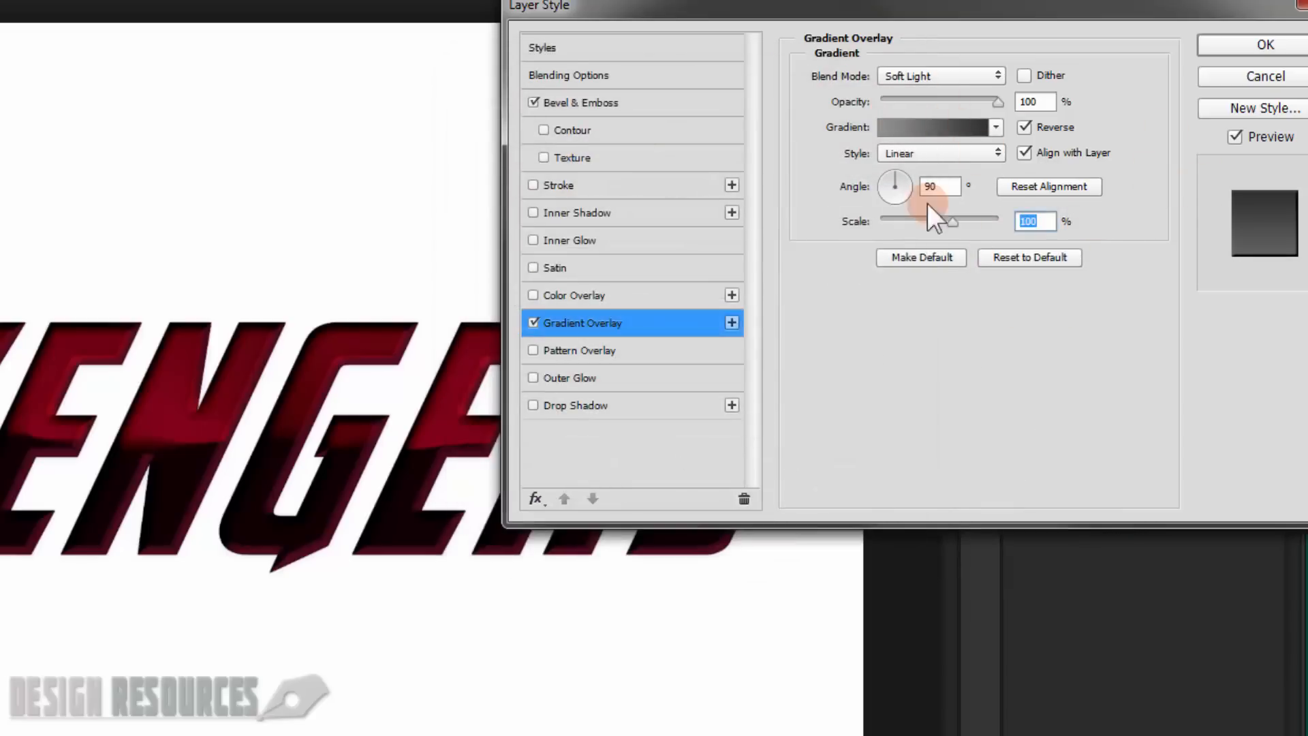
Step: Add a Pattern Overlay using the mottled gray cloud pattern at 500% scale, and apply the layer style
click(595, 349)
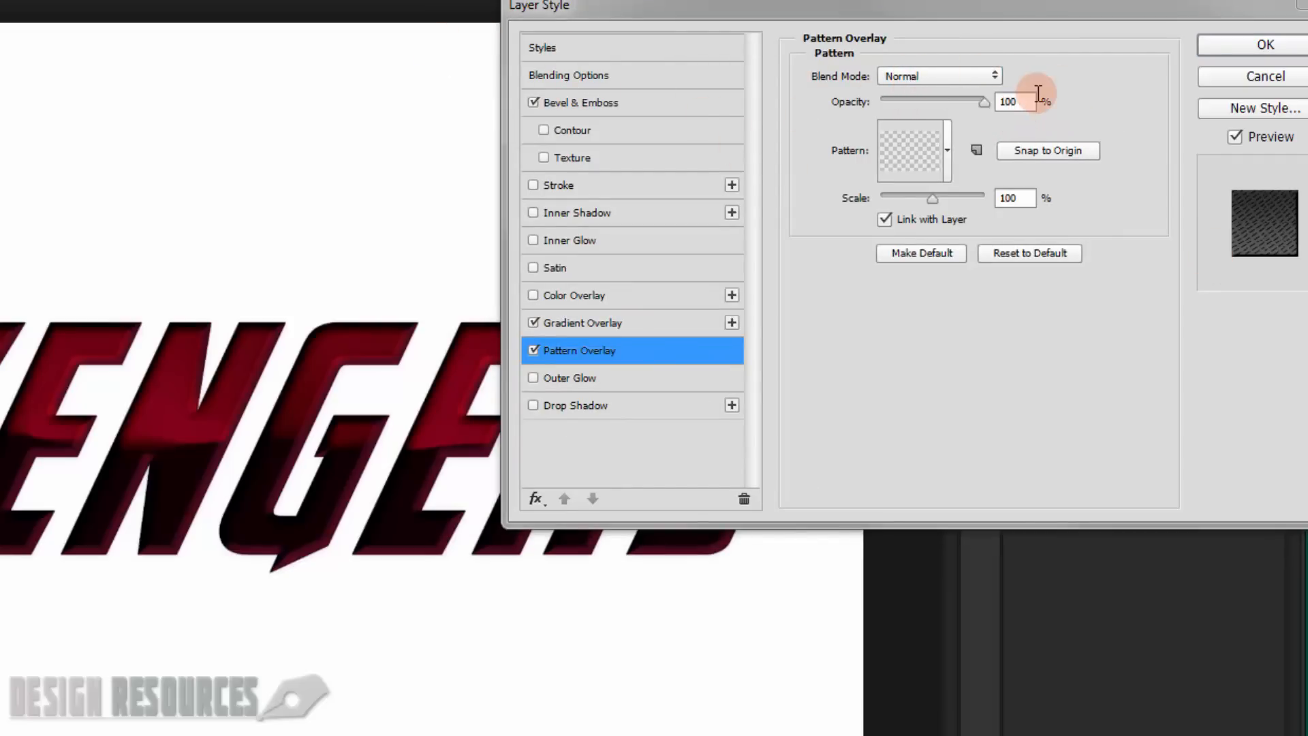
click(943, 145)
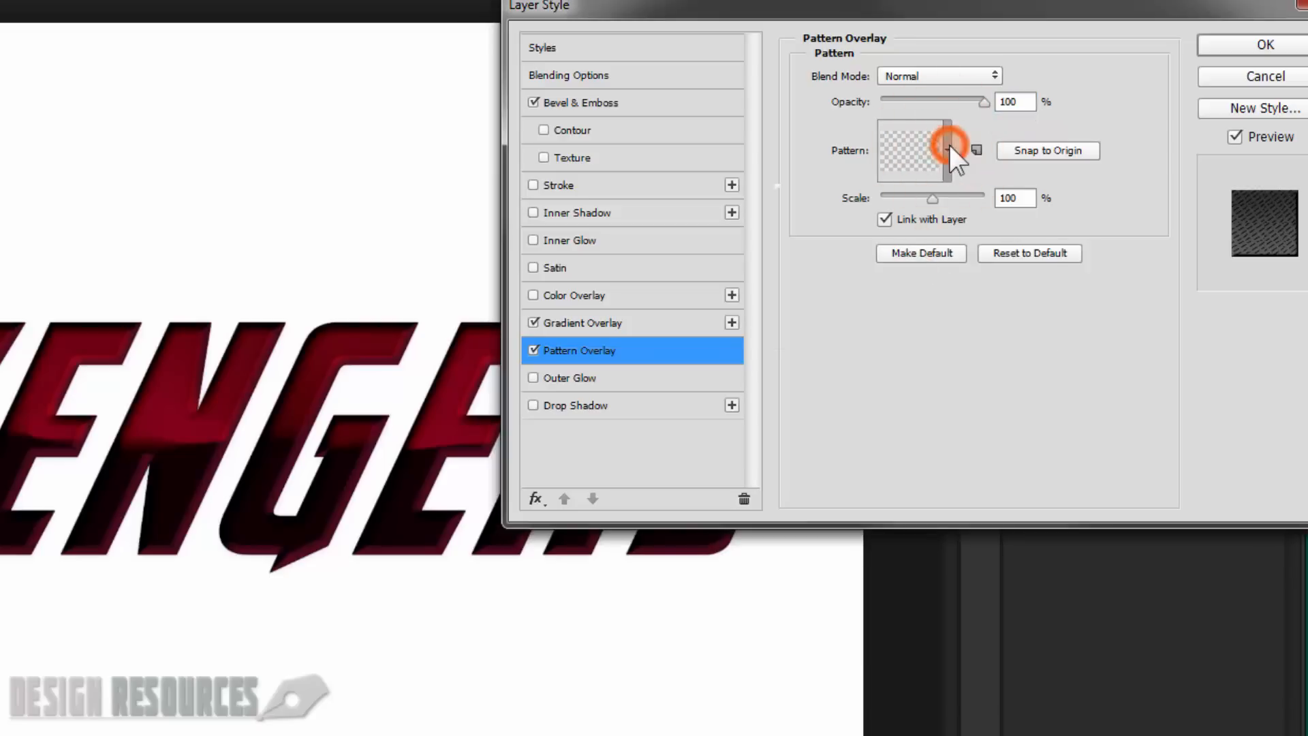
click(845, 257)
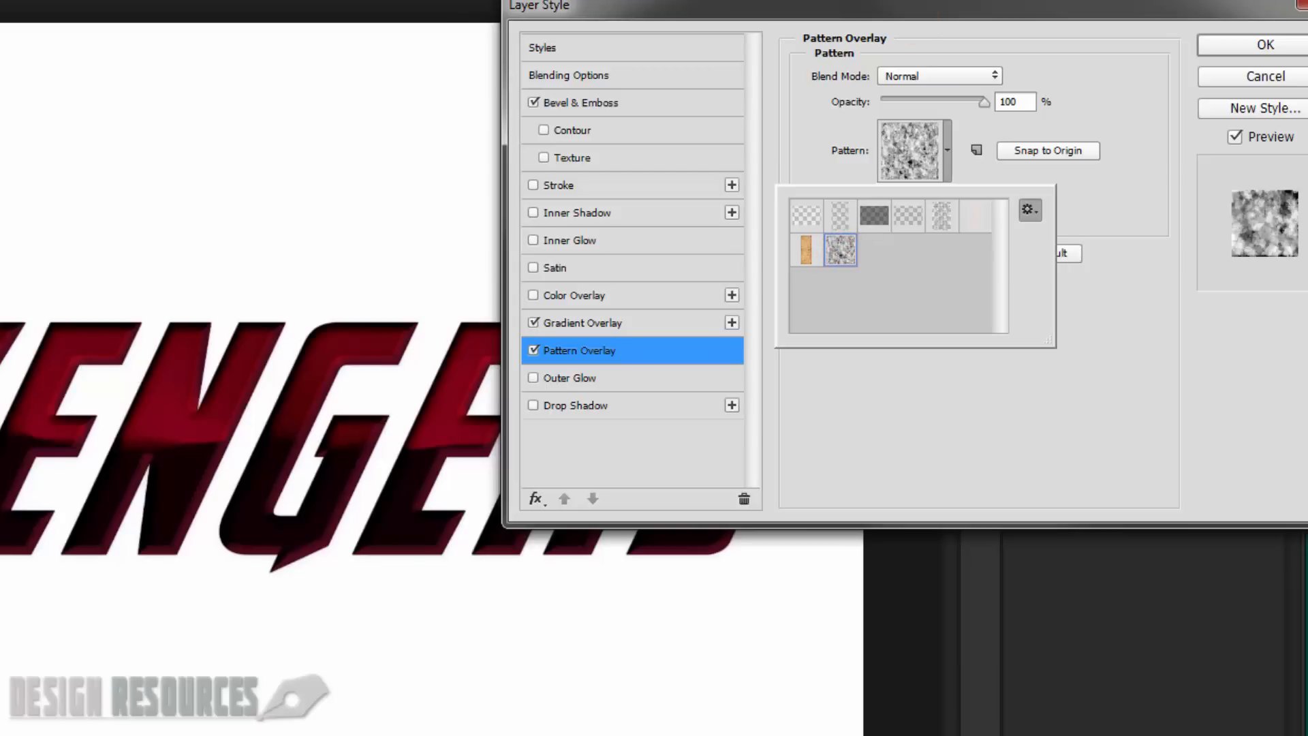
drag(812, 3, 716, 0)
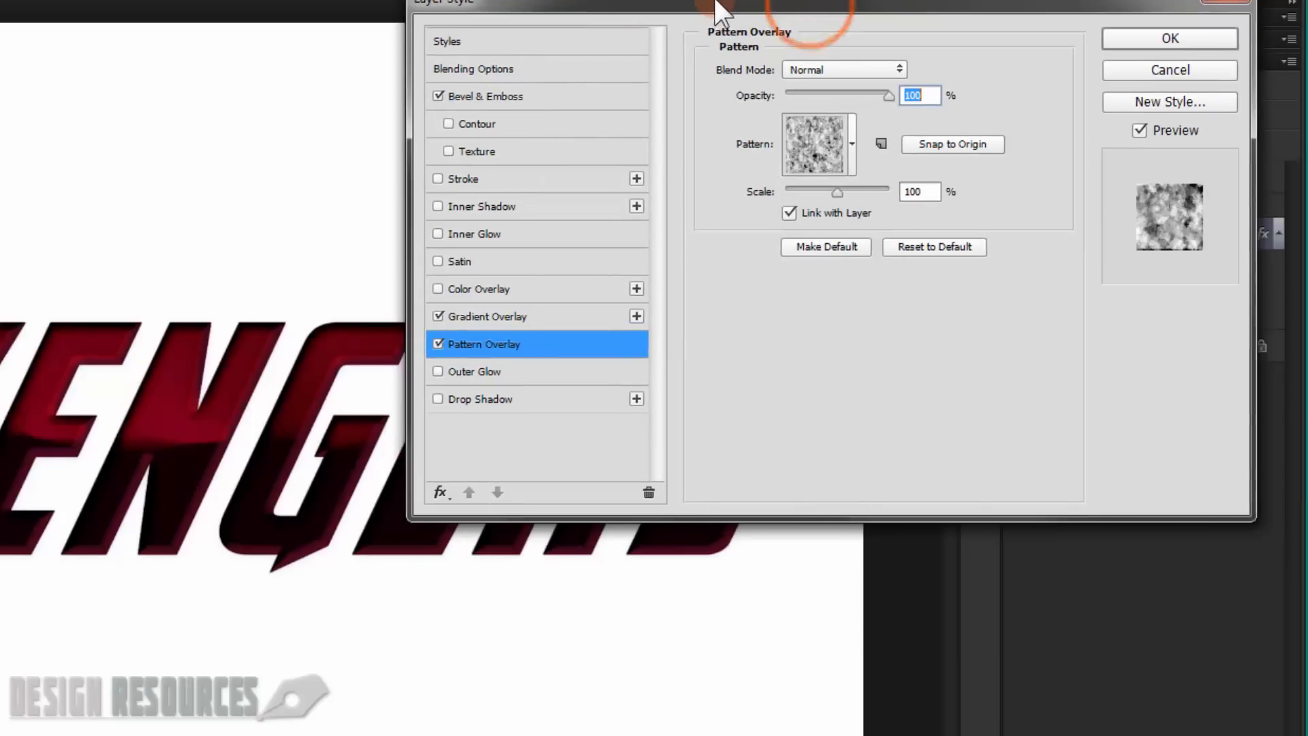
double_click(930, 194)
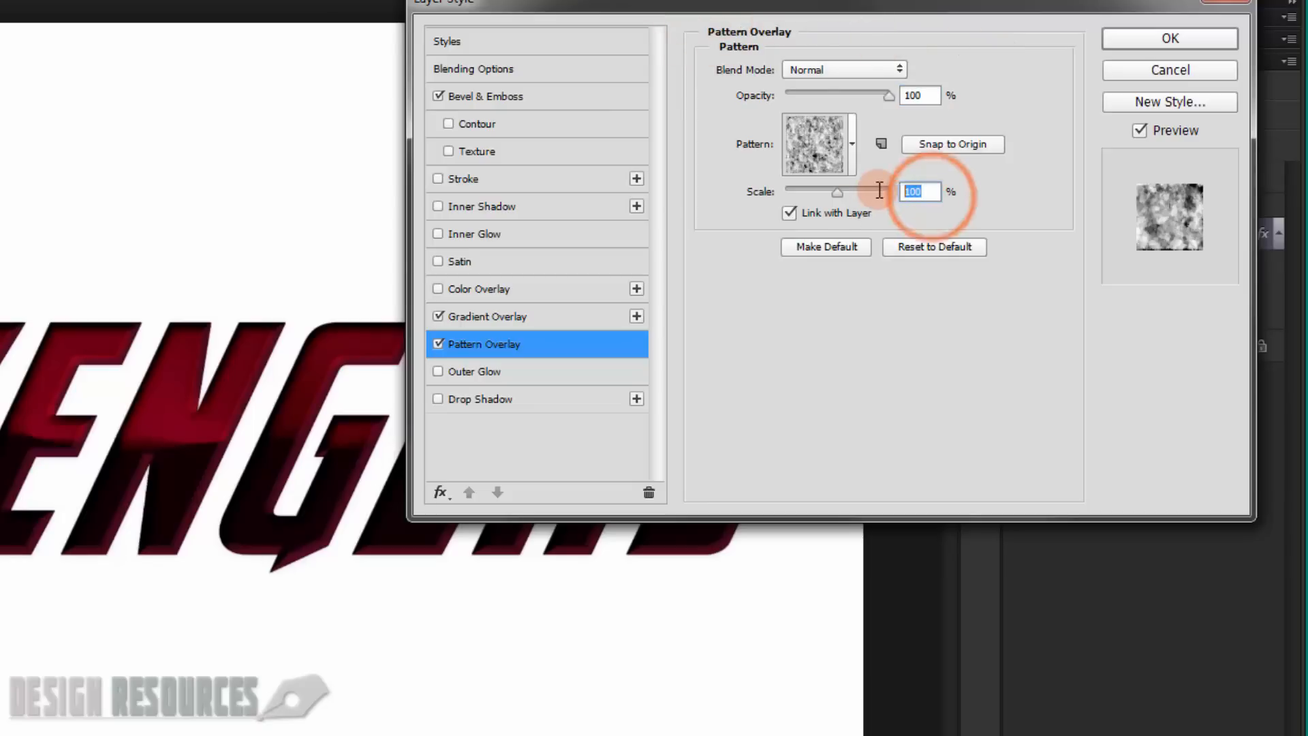
text(500)
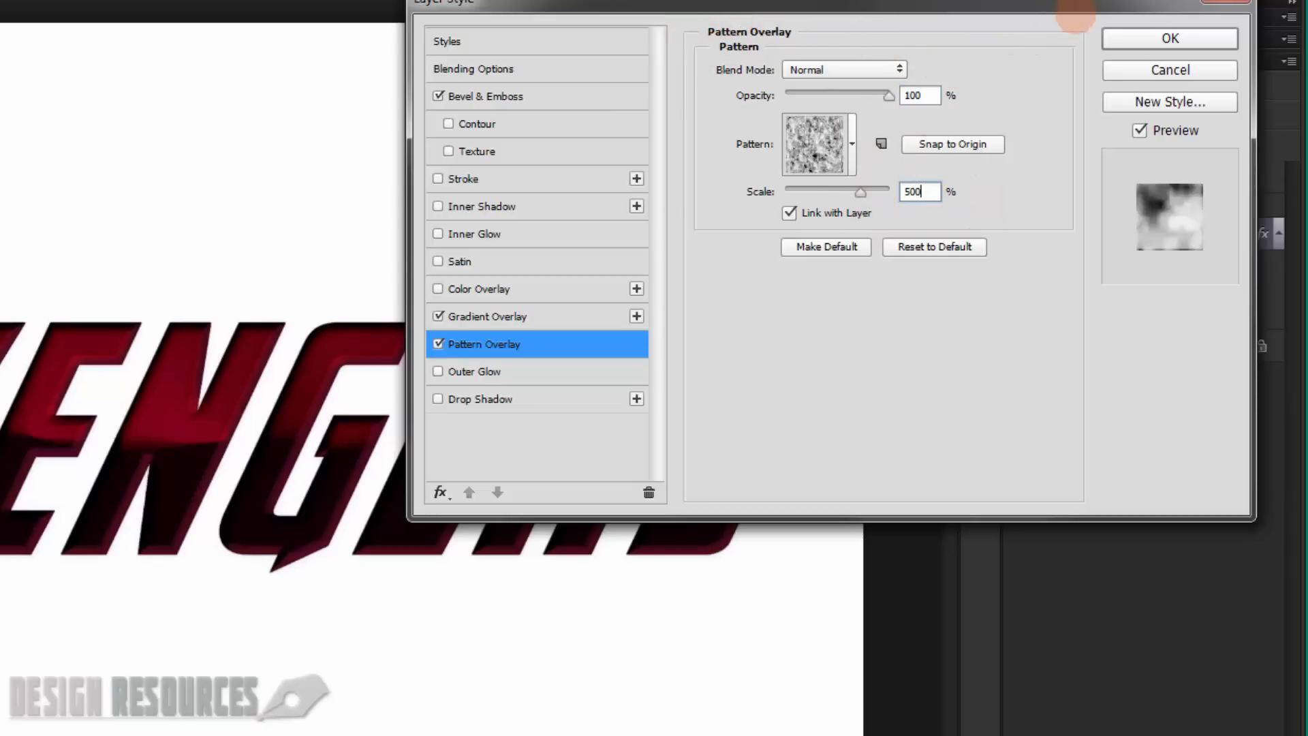
click(1139, 38)
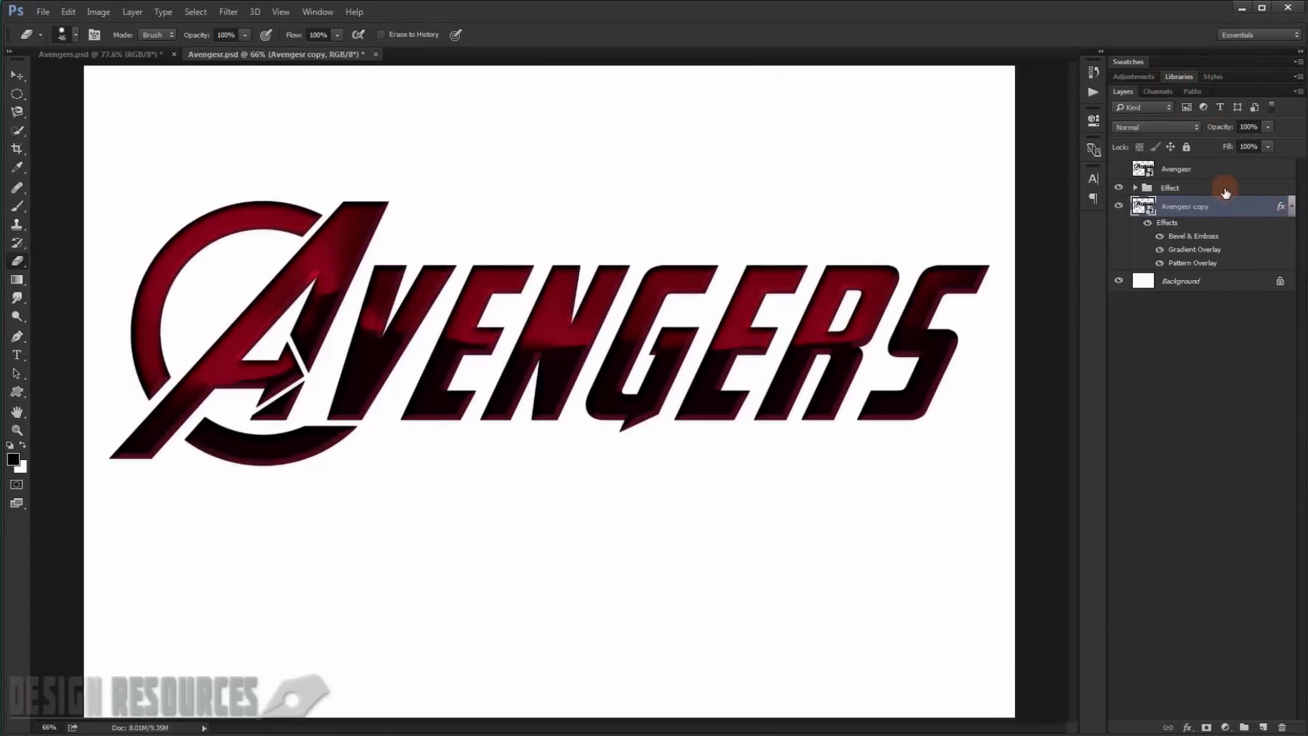
Step: Apply Gaussian Blur with a 0.4-pixel radius to the lettering copy beneath the Effect group
key(ctrl+f)
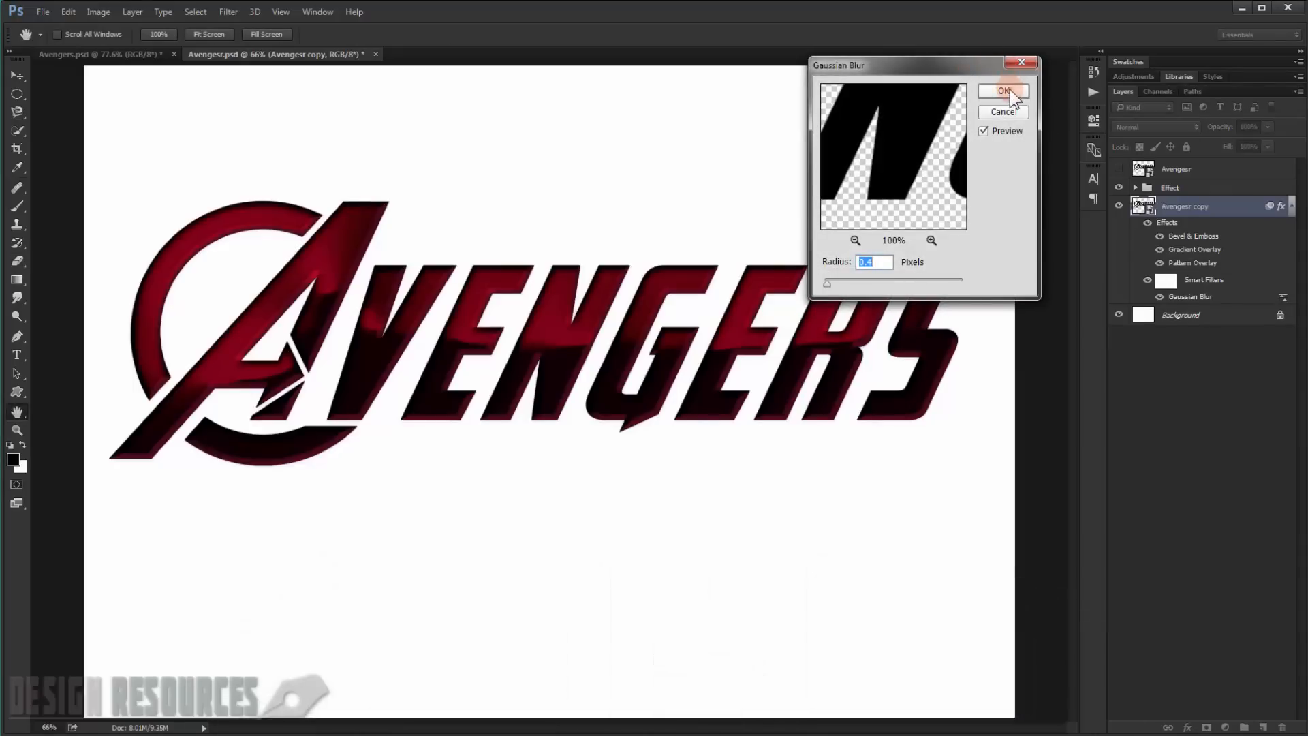
click(1003, 91)
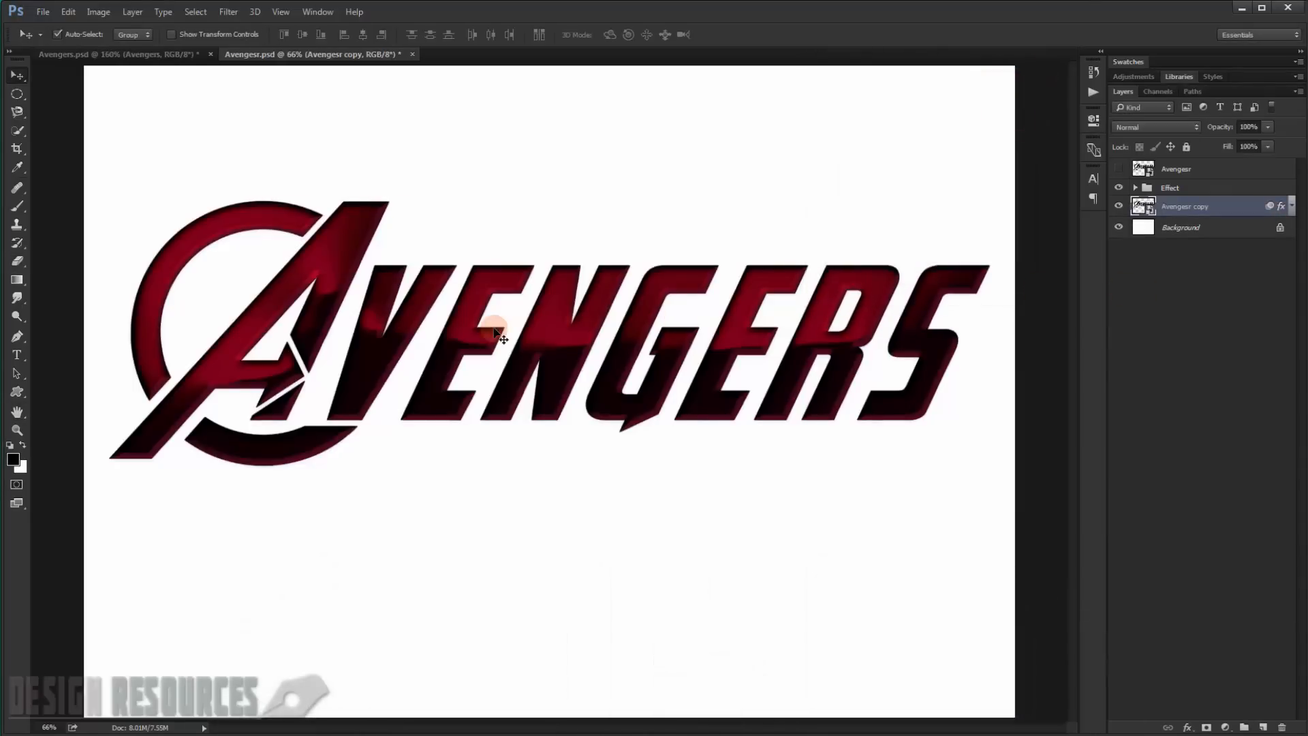
Step: Duplicate the blurred lettering copy nine times, nudging each duplicate one pixel further right to build an extruded edge
scroll(428, 258, up, 1)
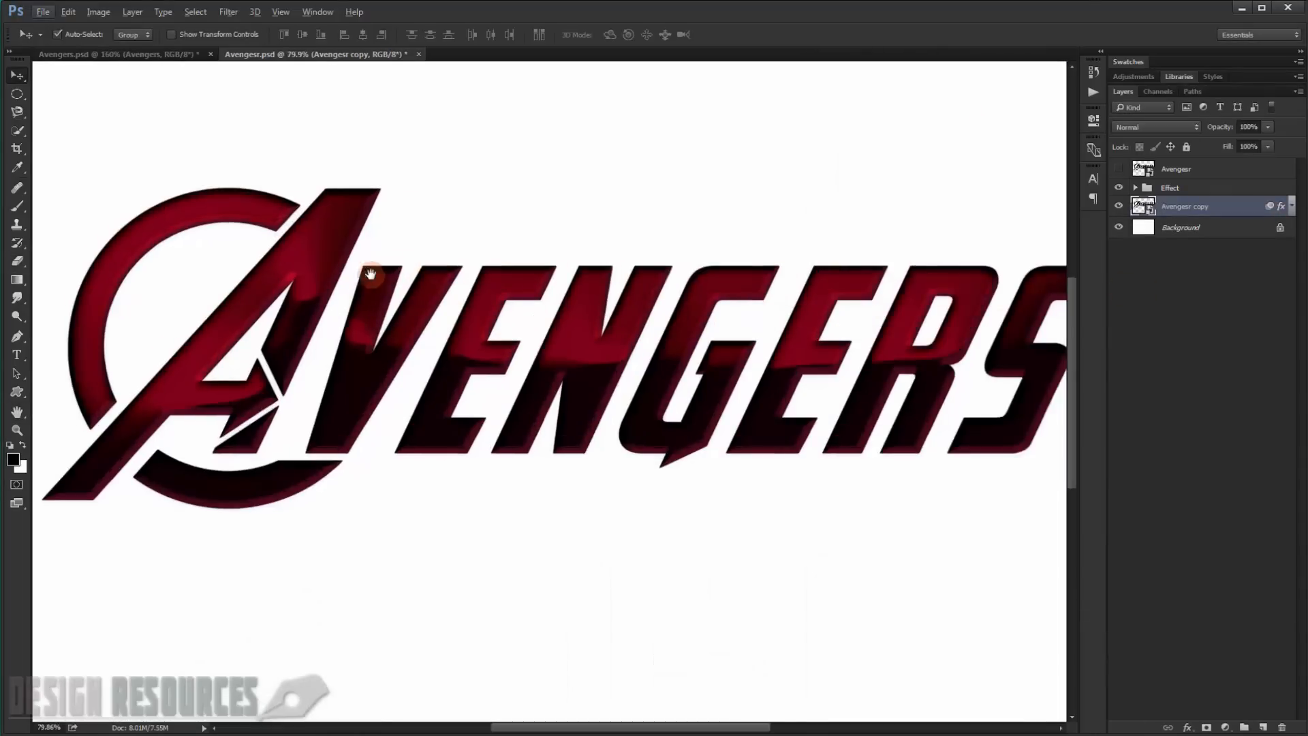
drag(368, 276, 404, 276)
scroll(366, 281, up, 1)
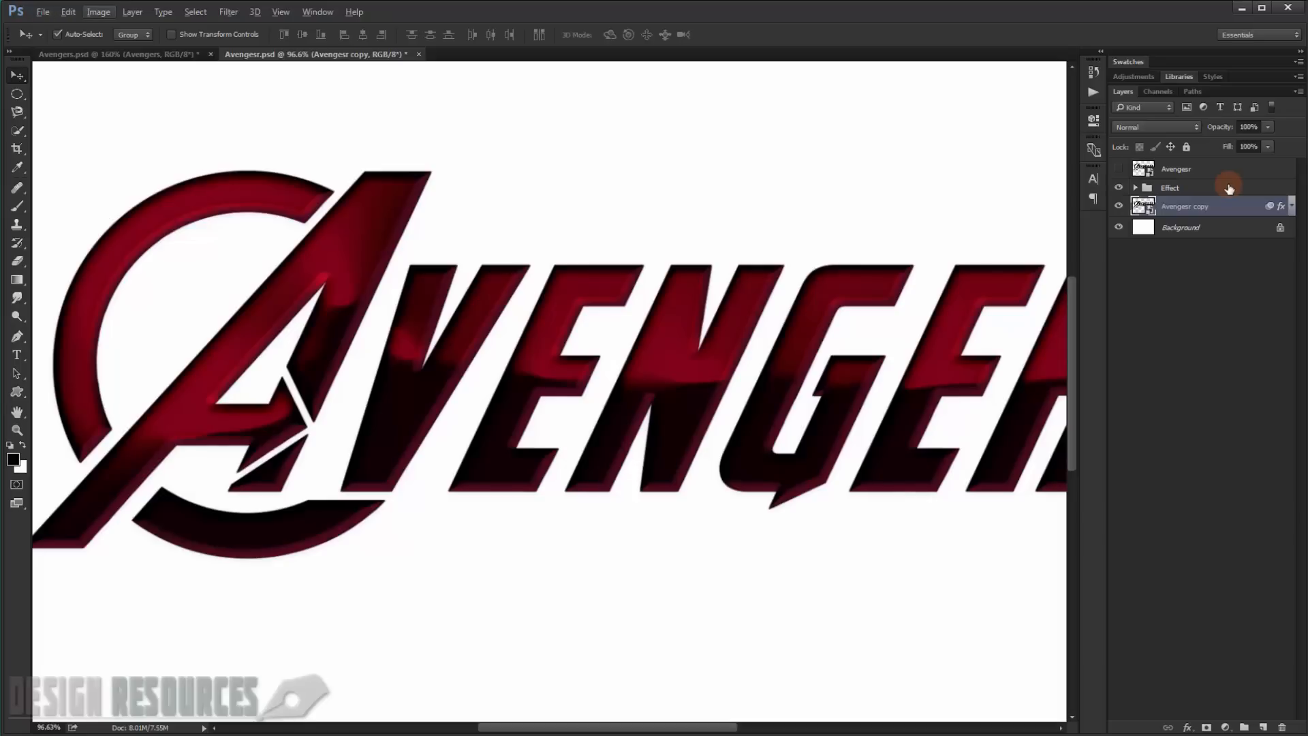
scroll(122, 394, up, 5)
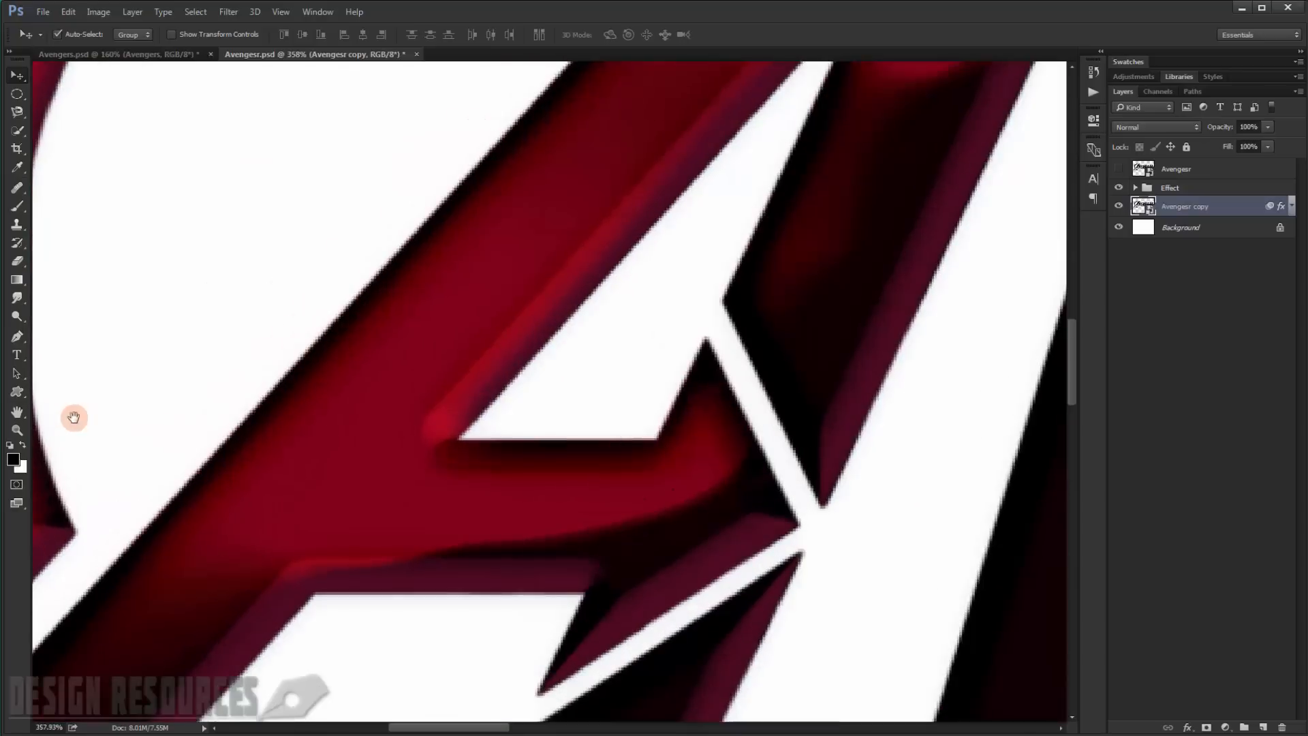
drag(74, 417, 239, 533)
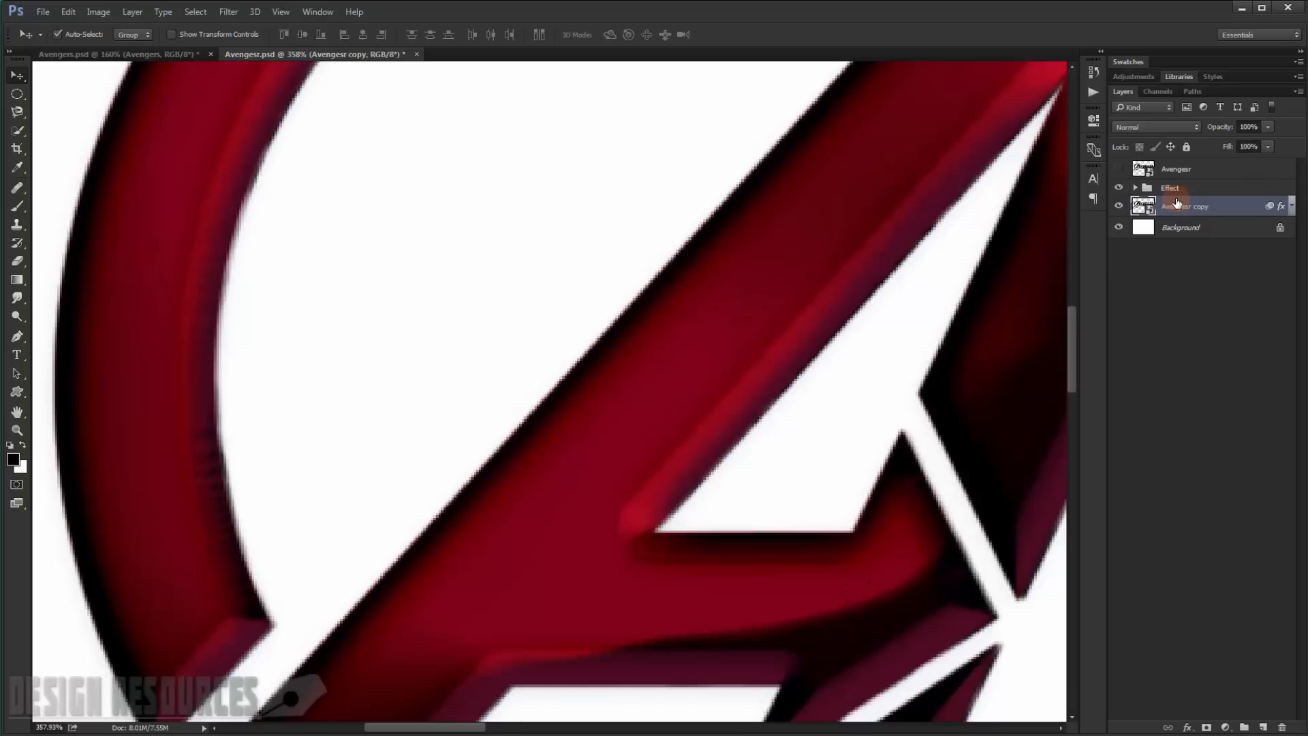
scroll(310, 298, down, 5)
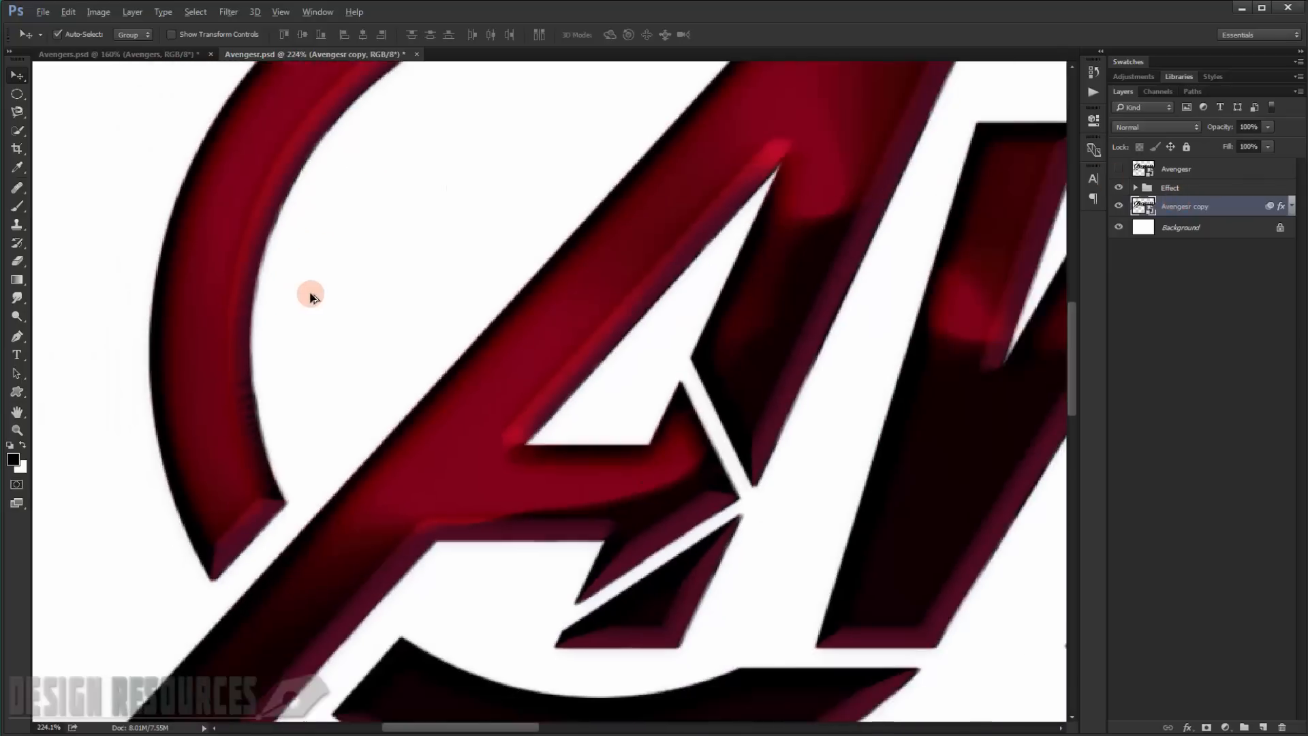
scroll(665, 301, down, 2)
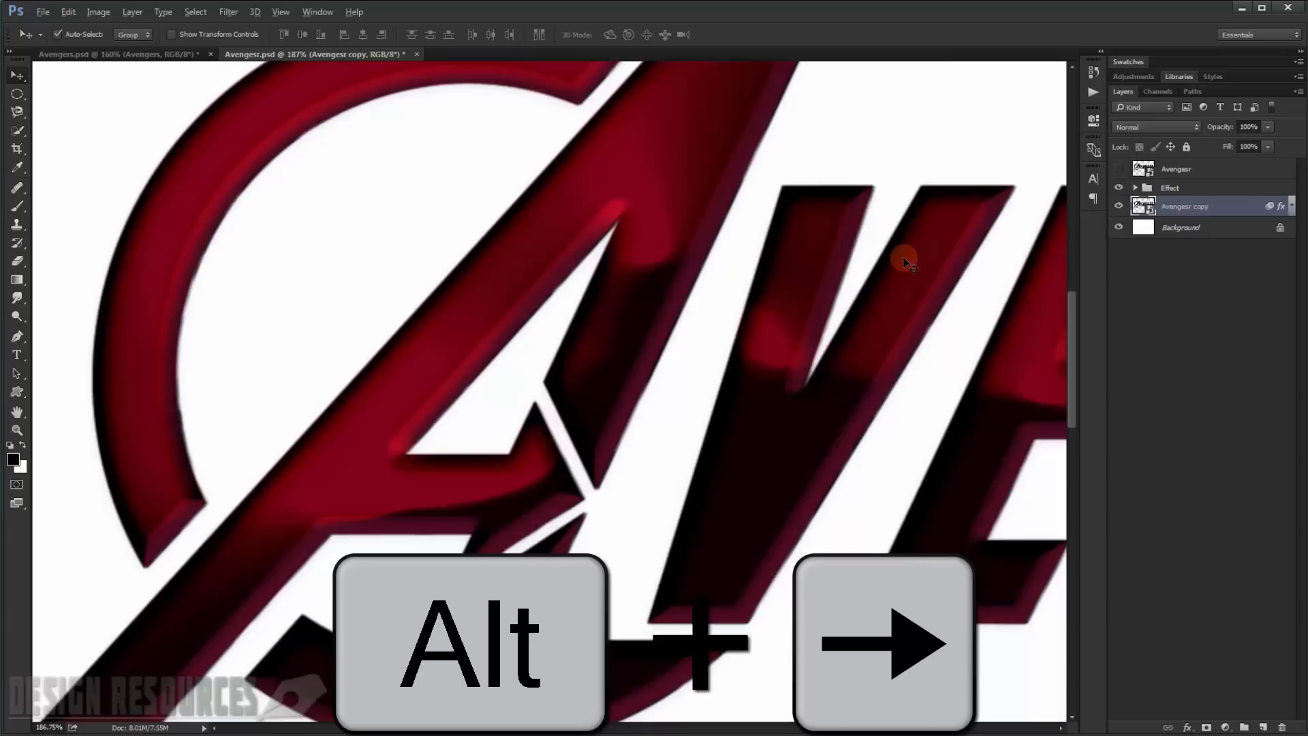
key(alt+Right)
key(alt+Right)
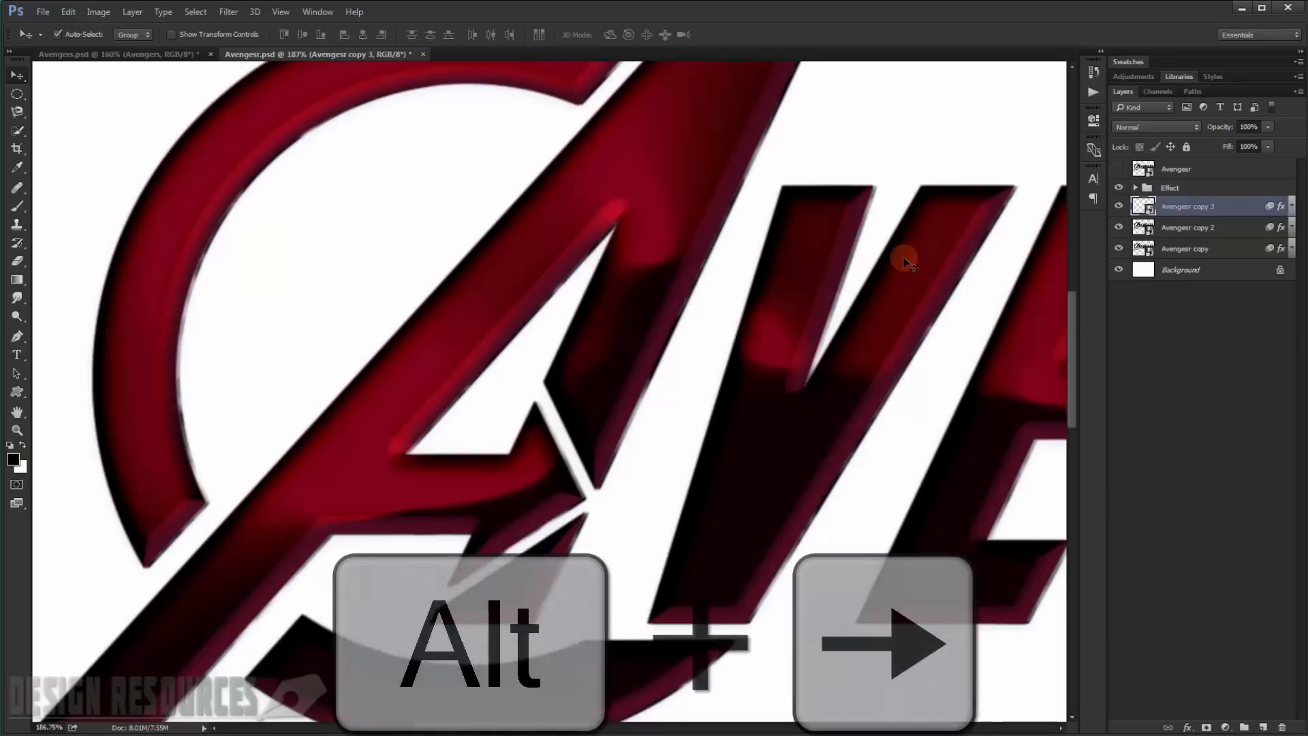
key(alt+Right)
key(alt+Right)
key(alt+Right)
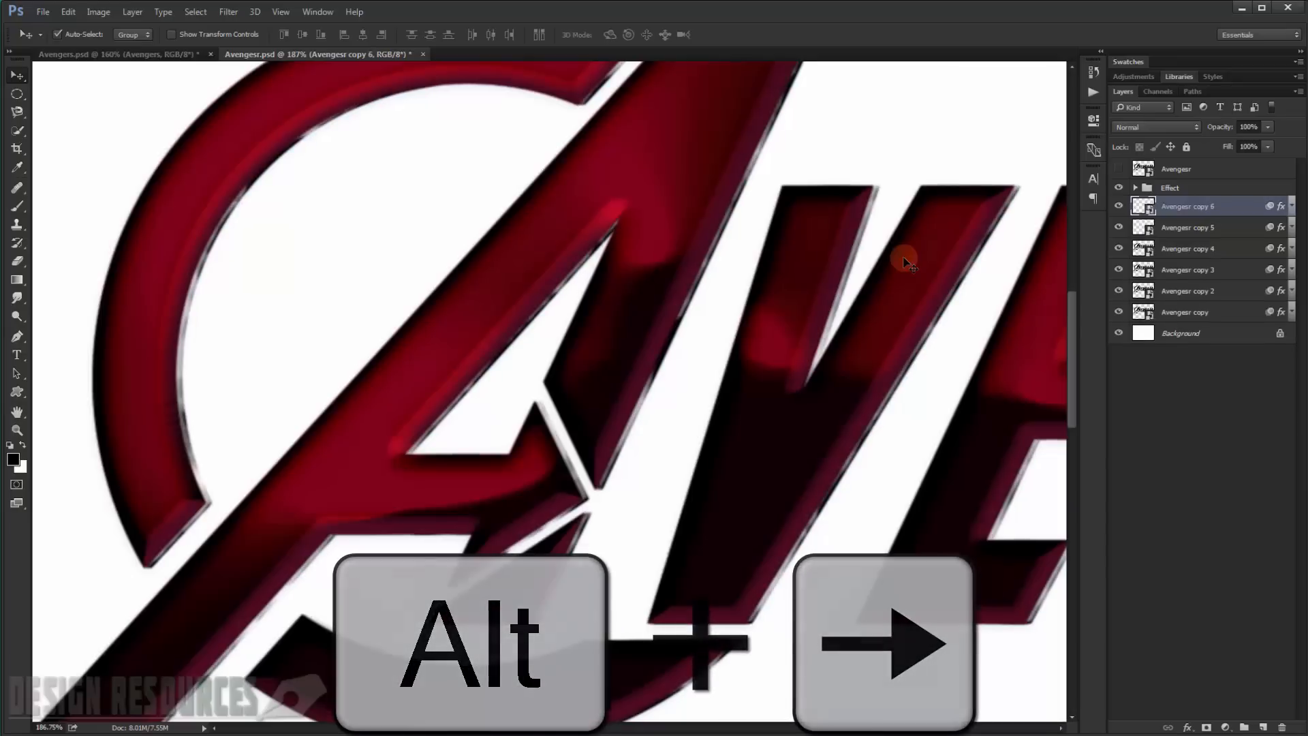
key(alt+Right)
key(alt+Right)
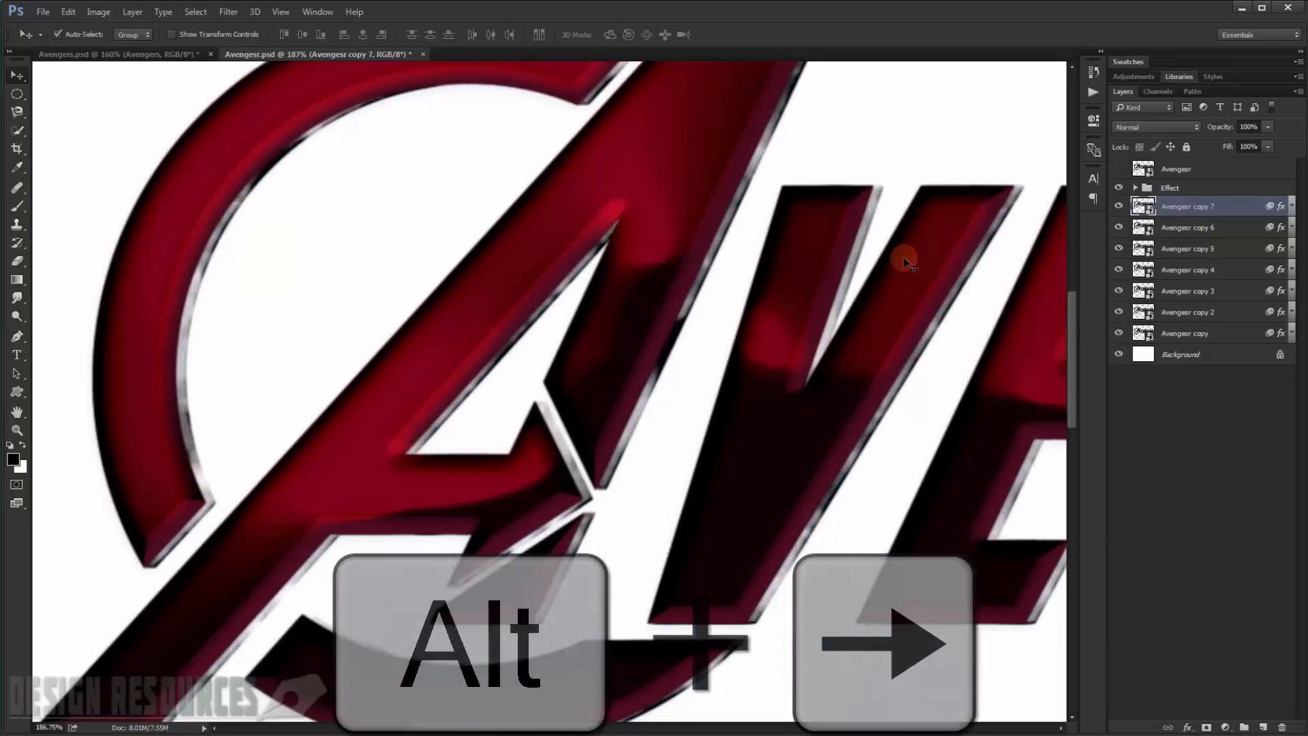
key(alt+Right)
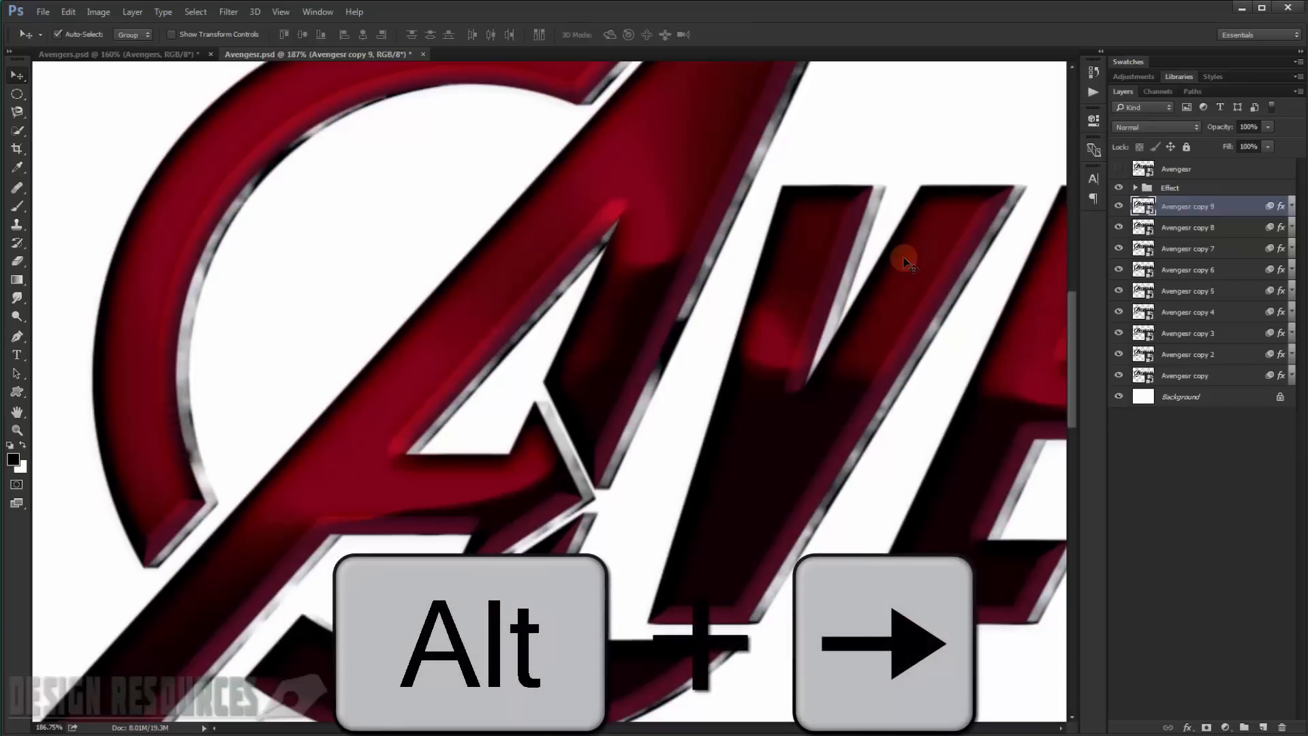
key(alt+Right)
scroll(905, 262, down, 2)
scroll(529, 248, down, 2)
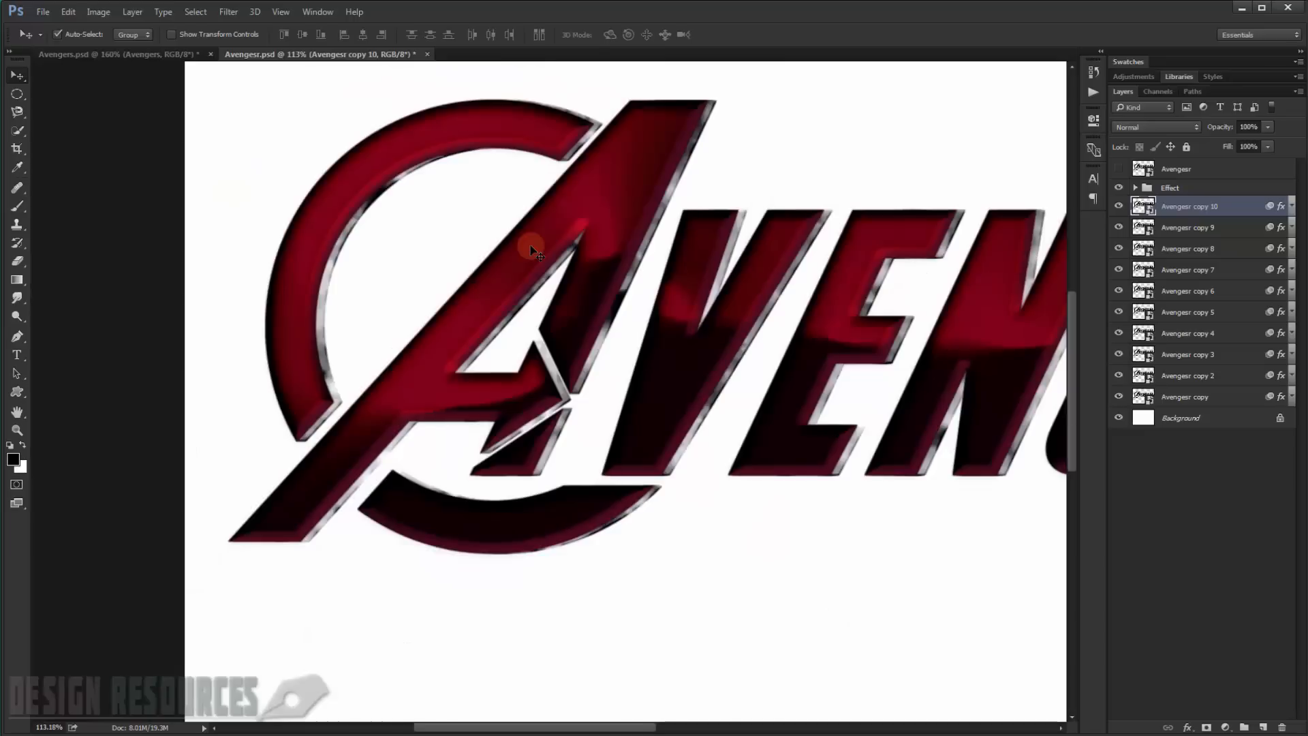
Step: Examine the metallic edges and extruded depth across all letters of the AVENGERS logo
scroll(529, 247, down, 1)
scroll(960, 348, down, 1)
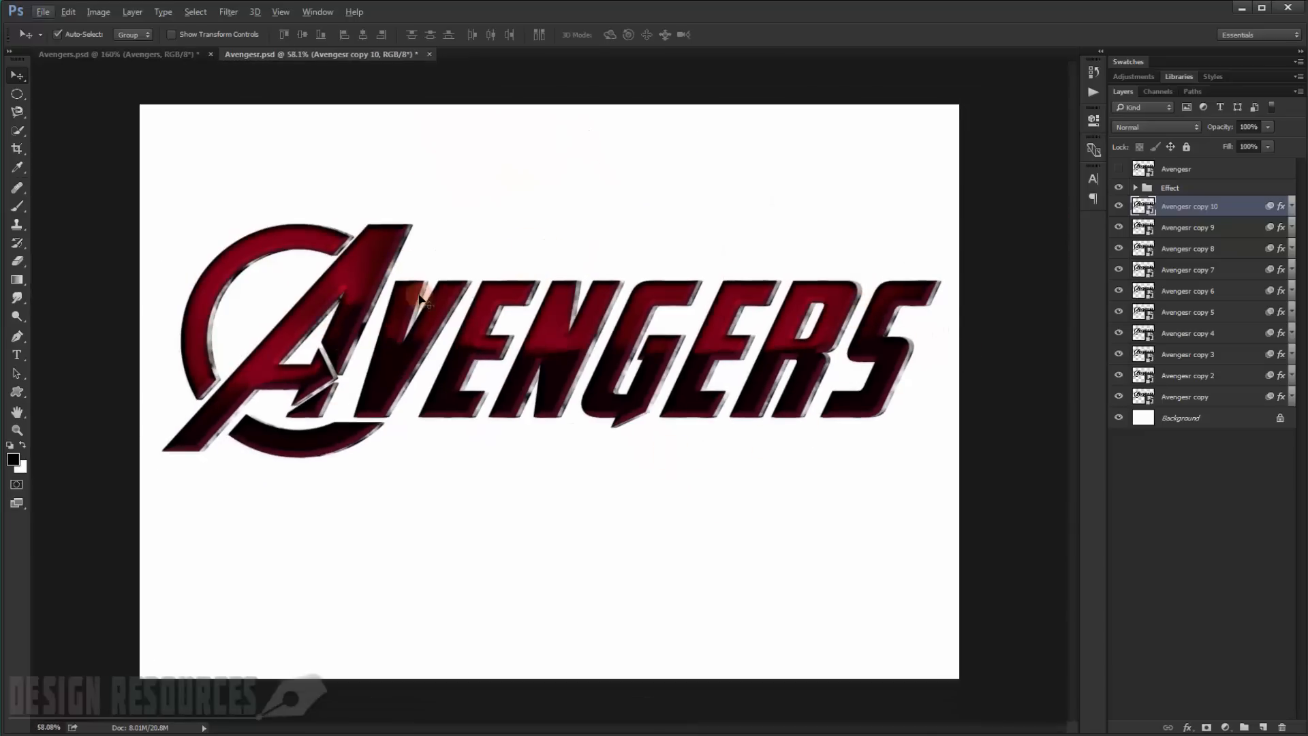
scroll(300, 368, up, 2)
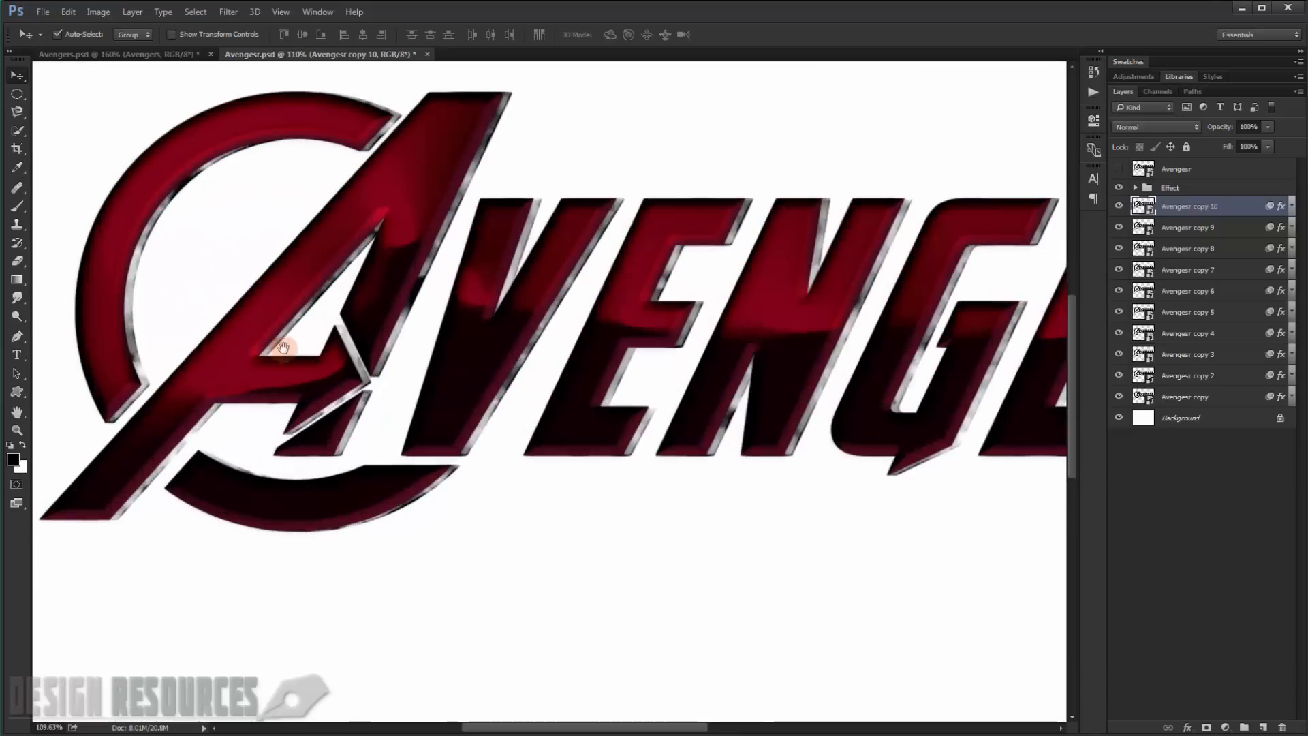
scroll(277, 314, up, 3)
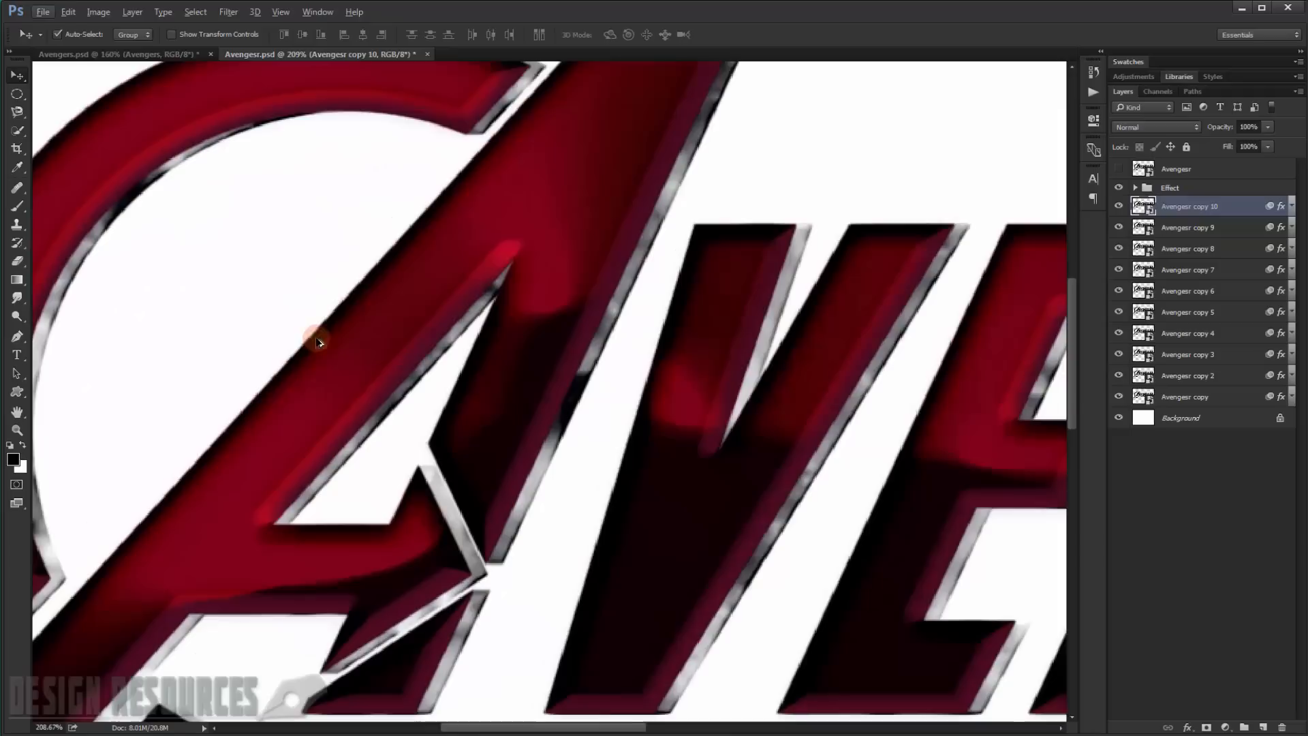
scroll(418, 309, down, 3)
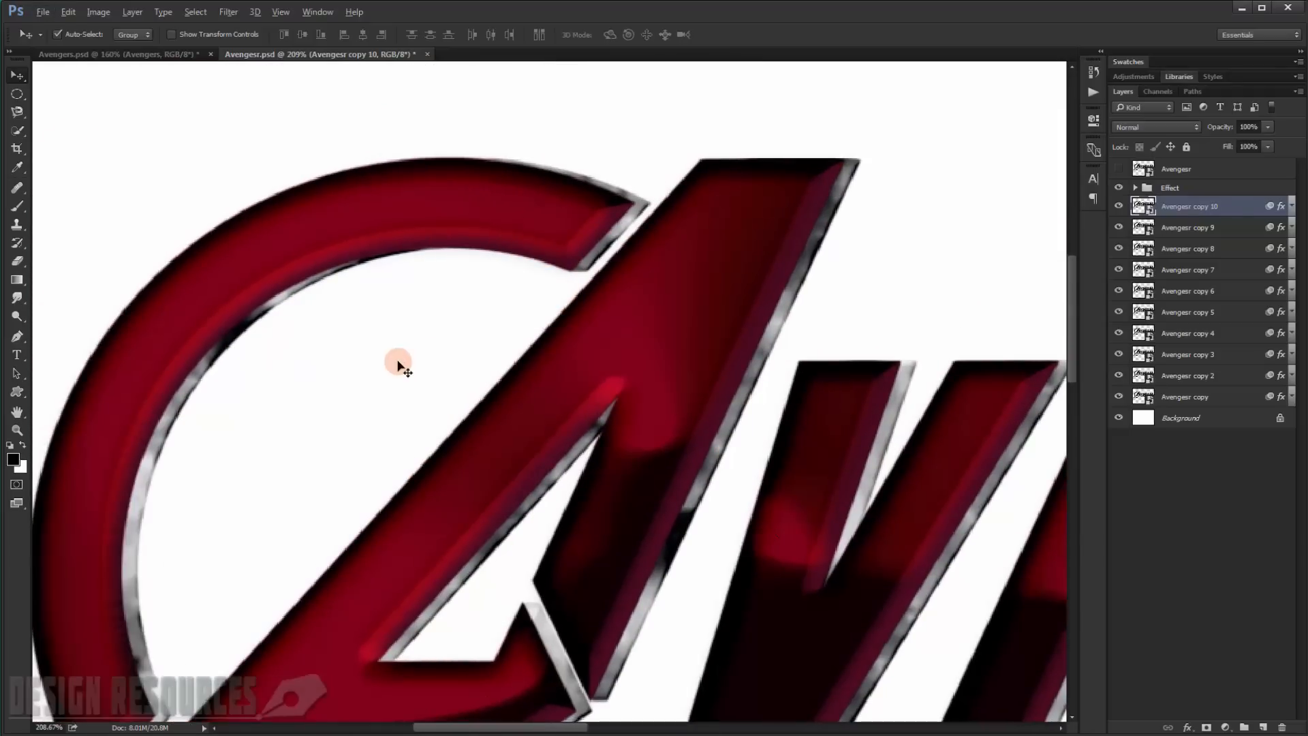
scroll(398, 364, down, 3)
scroll(450, 374, right, 3)
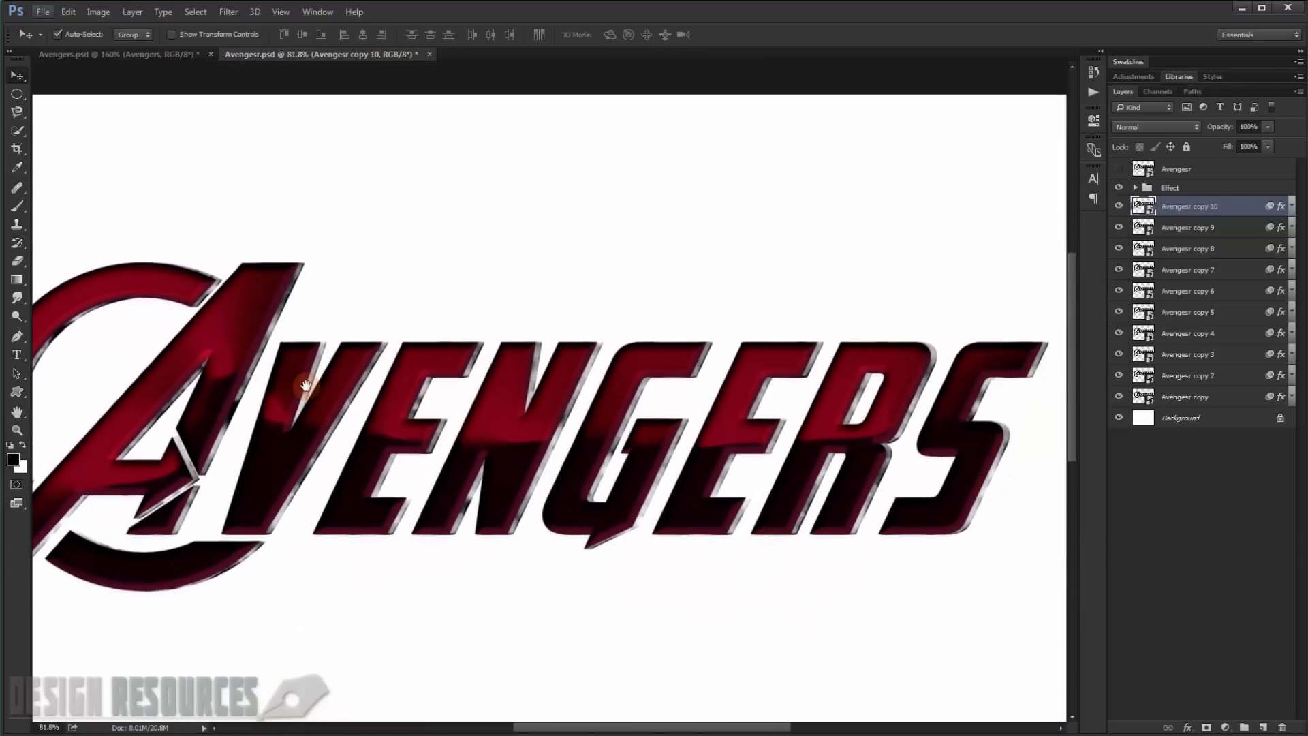
scroll(791, 417, up, 3)
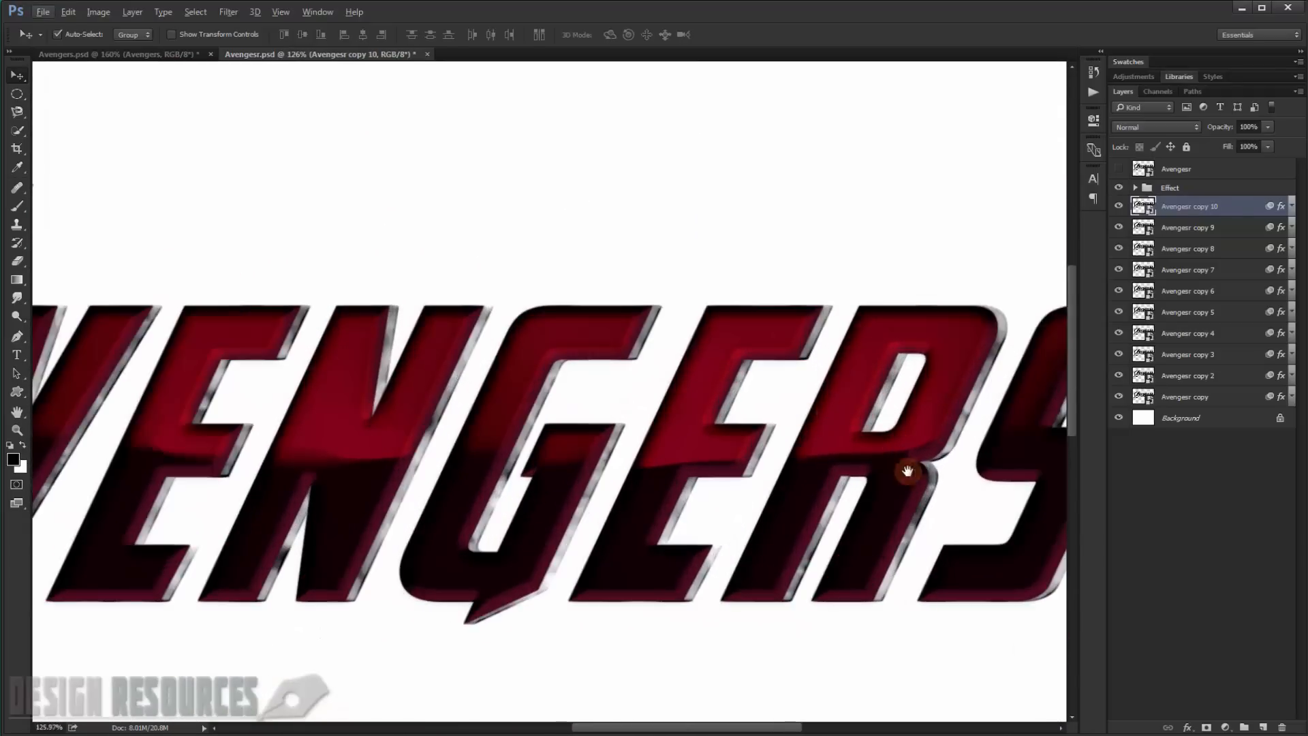
drag(913, 469, 584, 418)
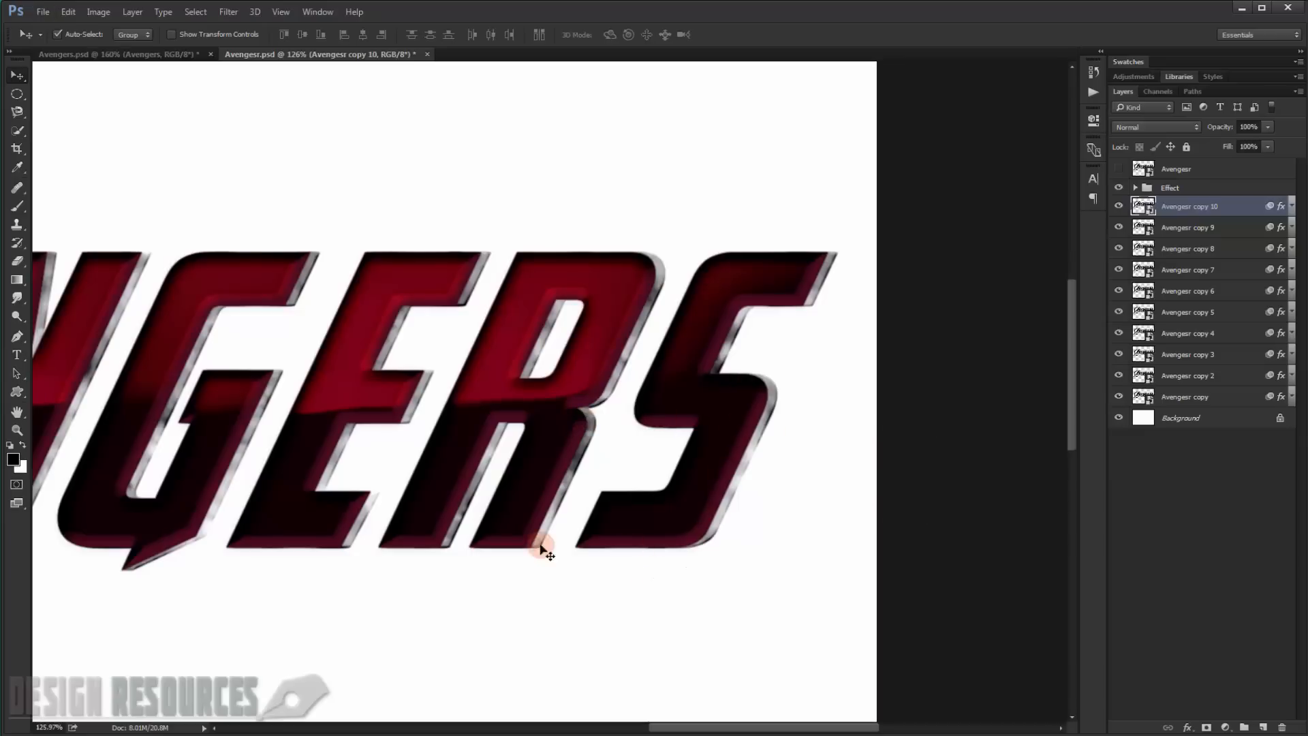
drag(272, 488, 654, 510)
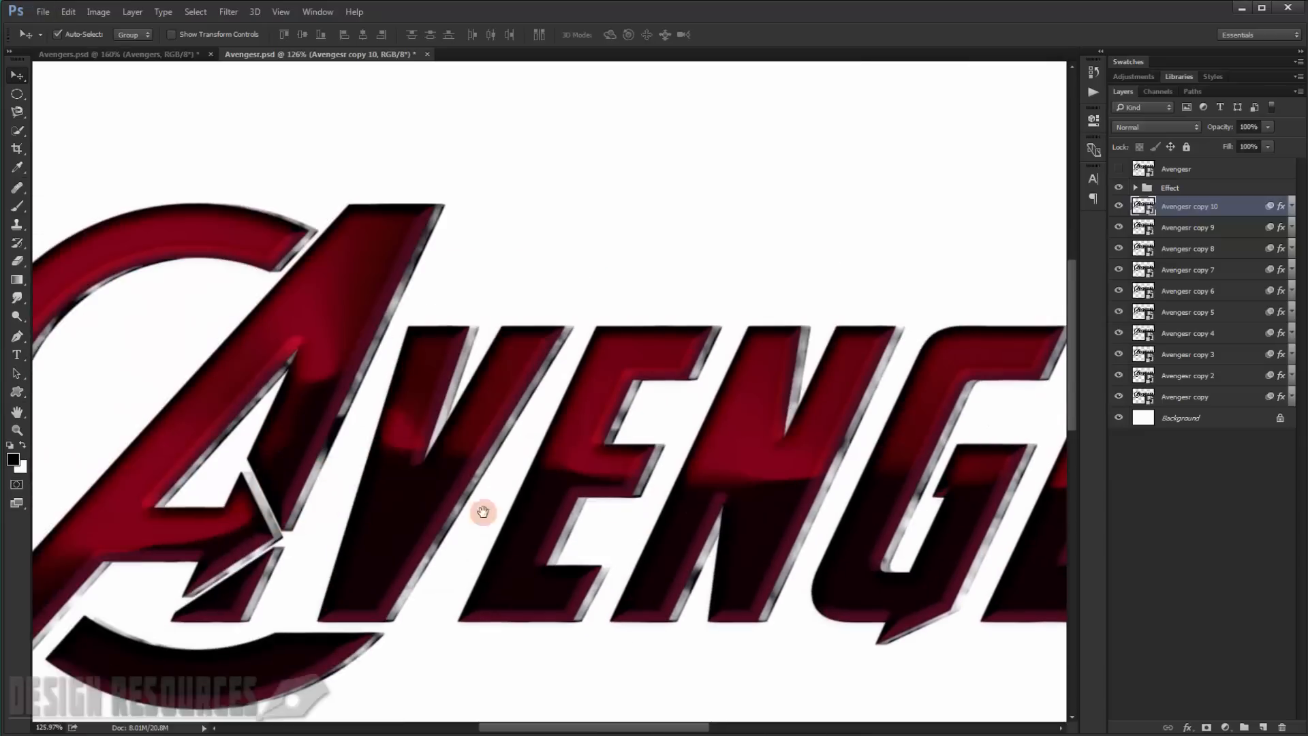
drag(335, 499, 423, 525)
scroll(468, 517, down, 3)
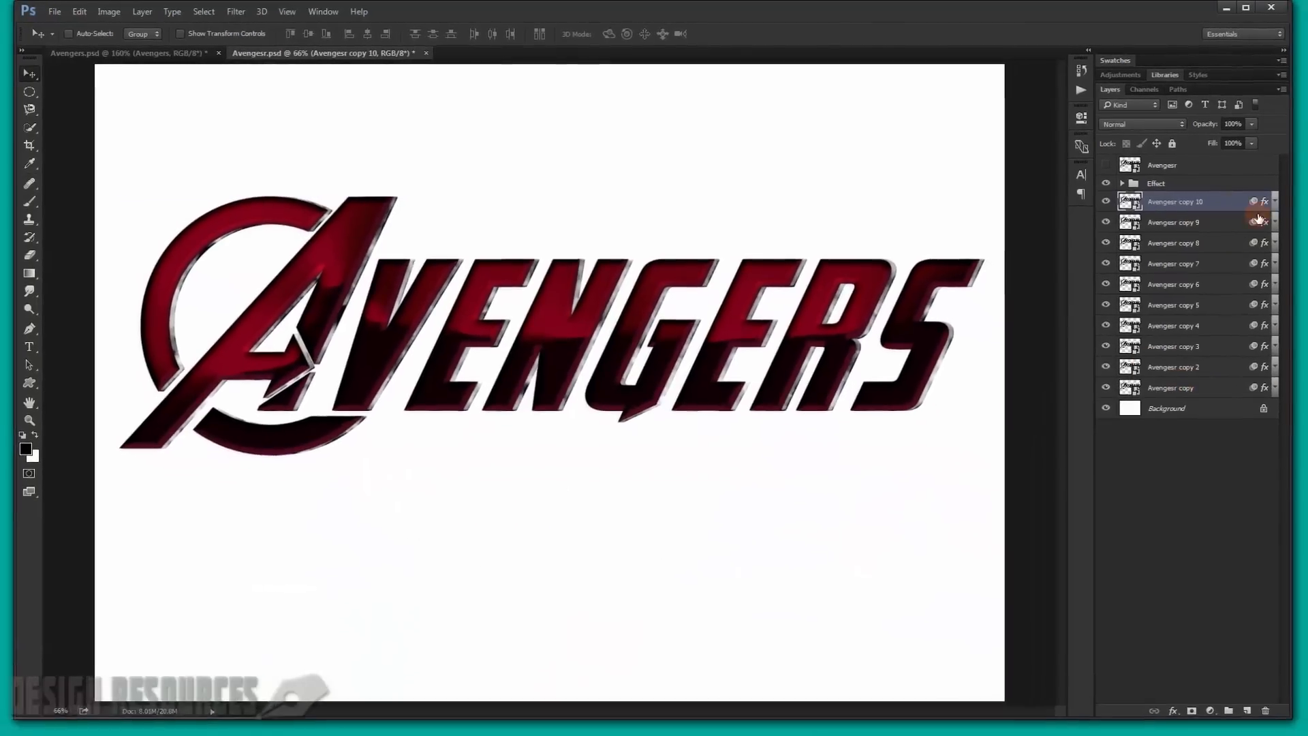
Step: Group all the Avengesr copy layers, from copy 10 down to the first copy, and name the group 3D
shift+click(1196, 387)
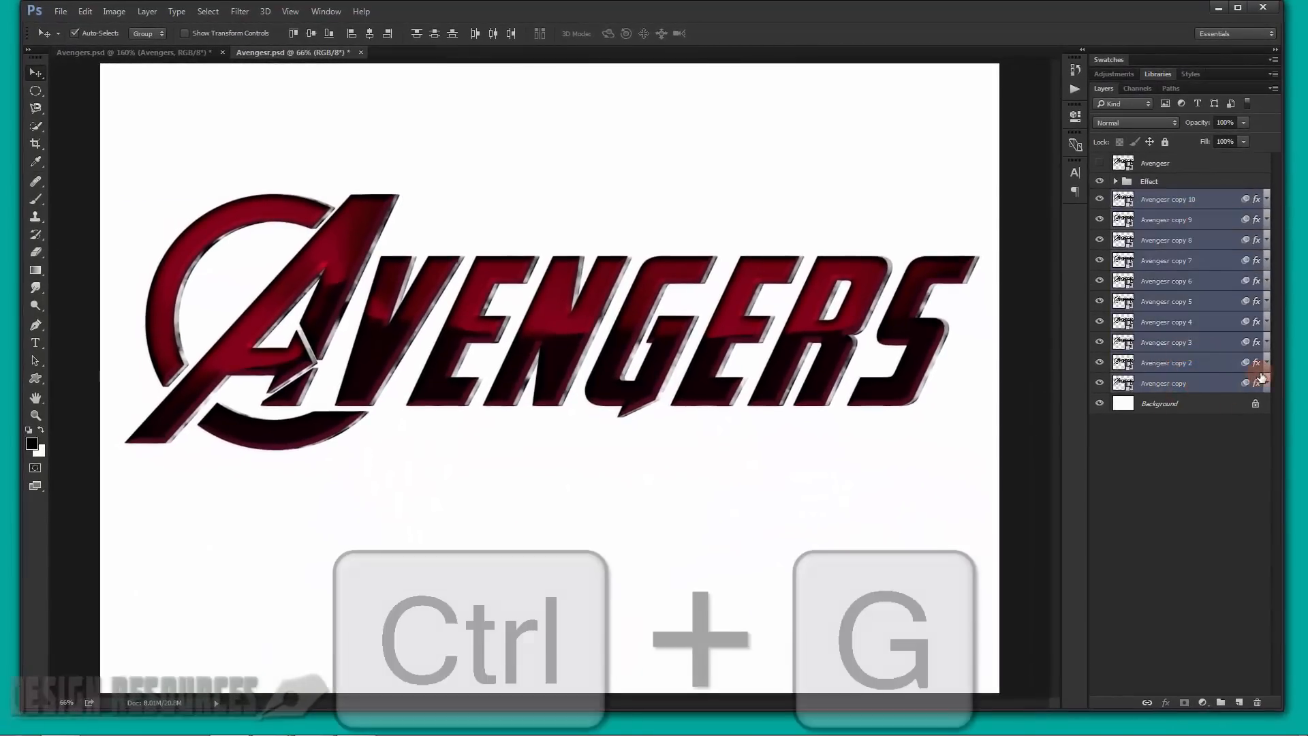
key(ctrl+g)
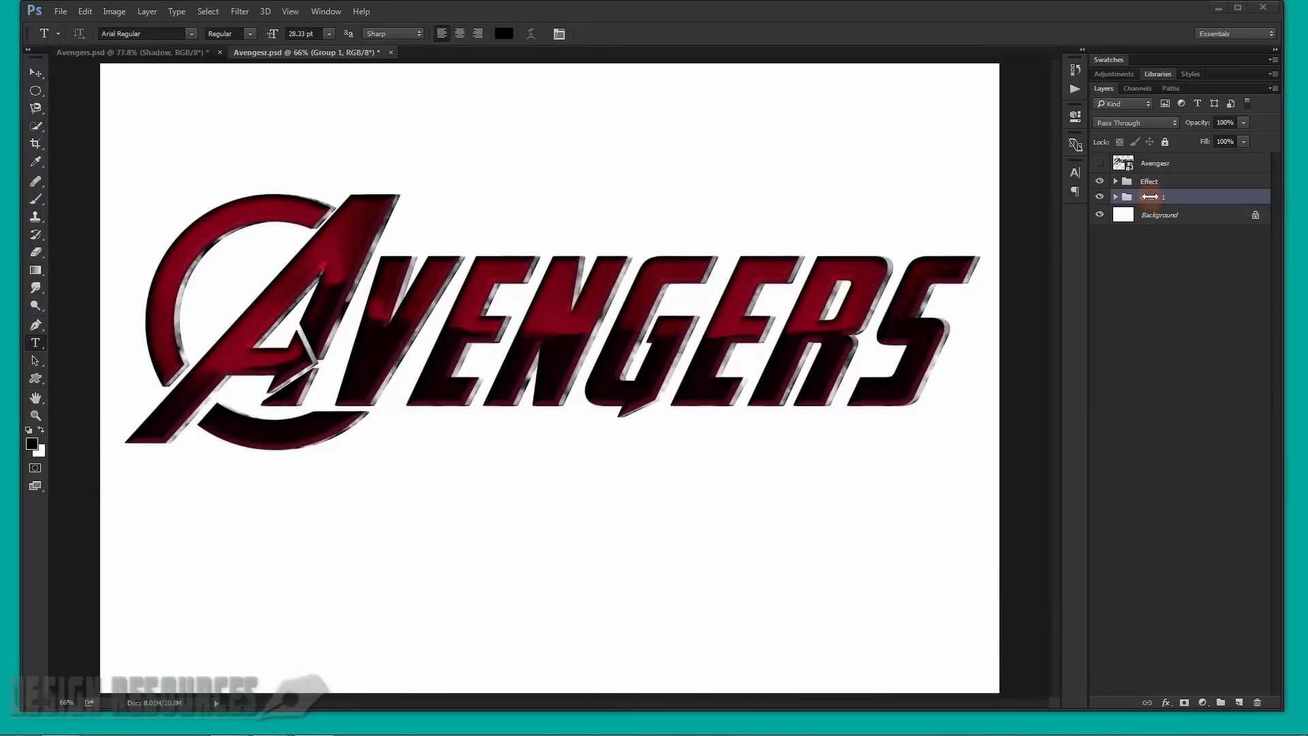
double_click(1152, 197)
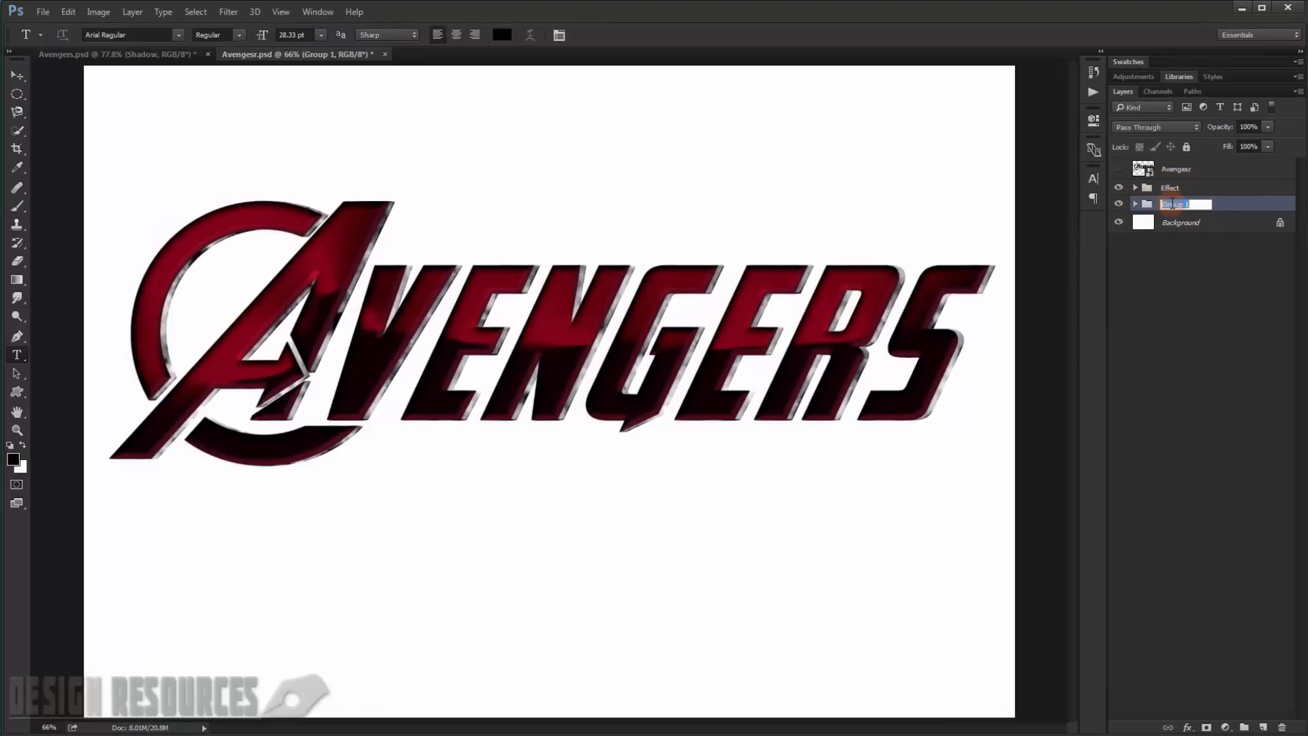
text(3D)
key(Return)
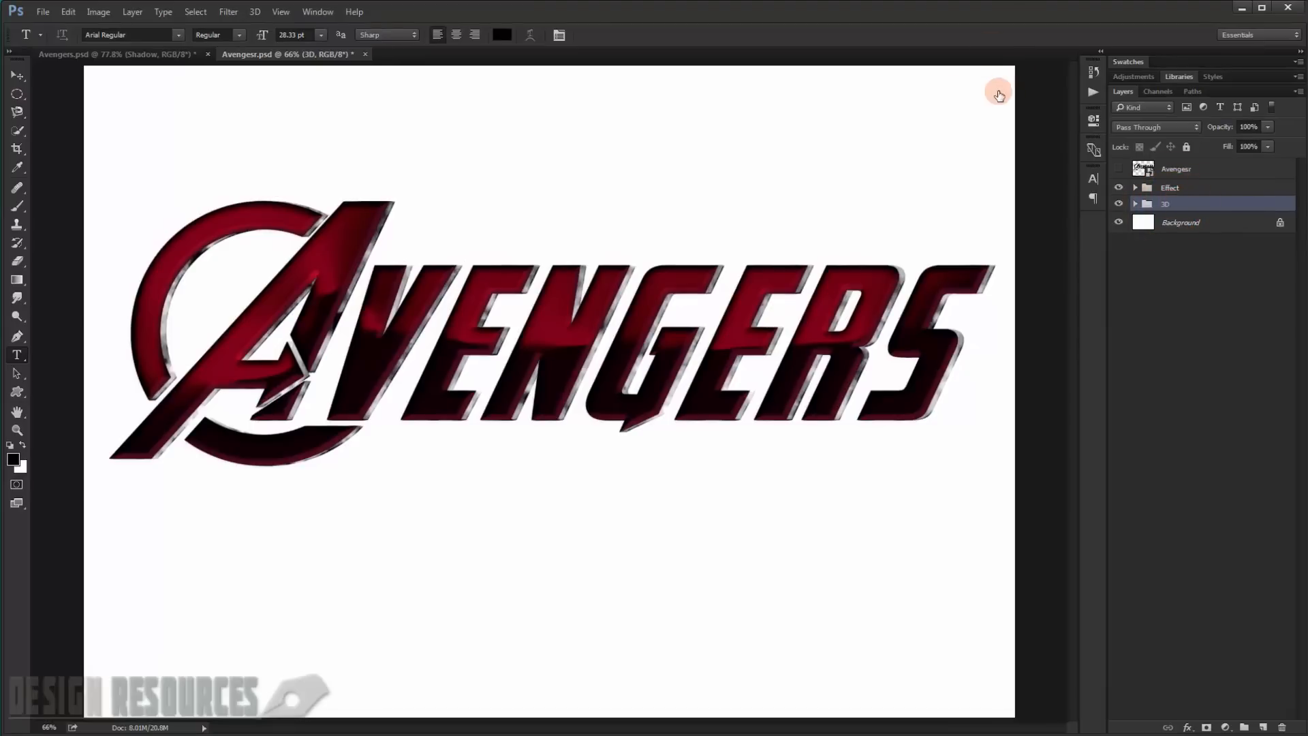
Step: Duplicate the Avengesr layer, place the copy directly above the Background, rename it Avengesrs shadow and make it visible
click(1177, 170)
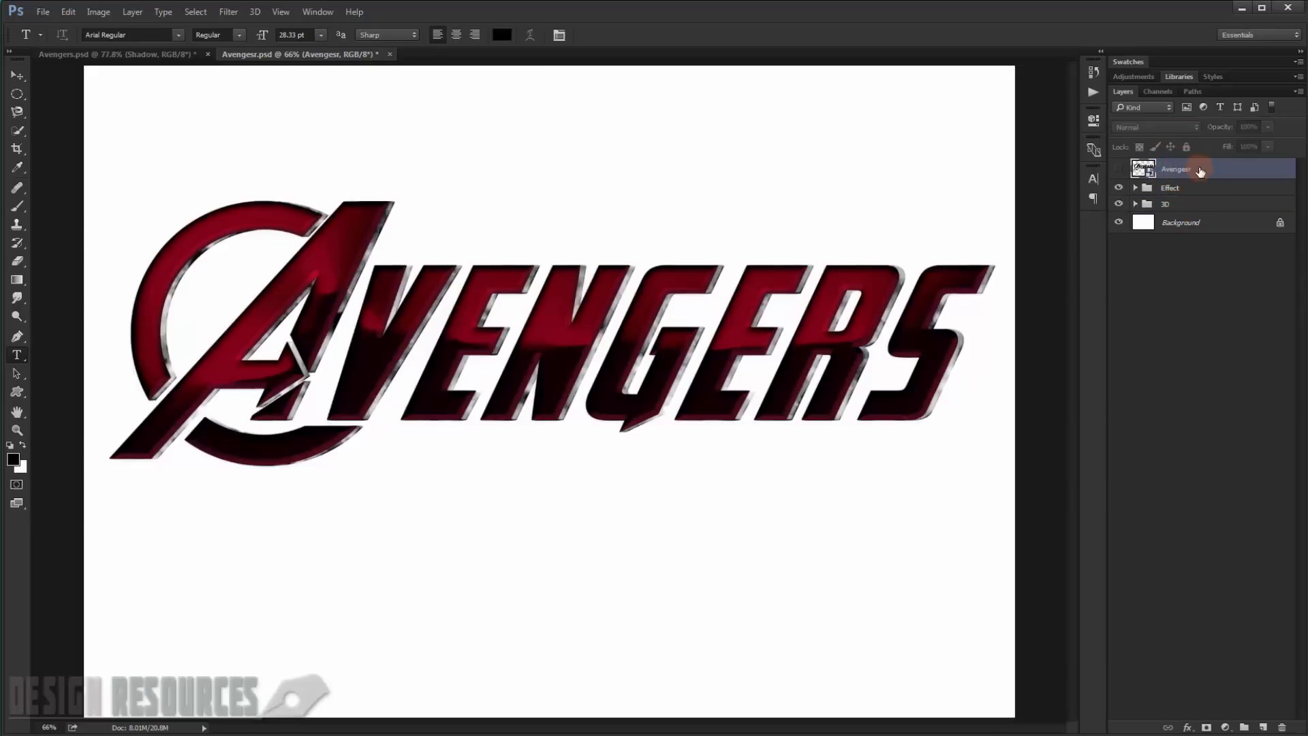
key(ctrl+j)
drag(1194, 174, 1193, 232)
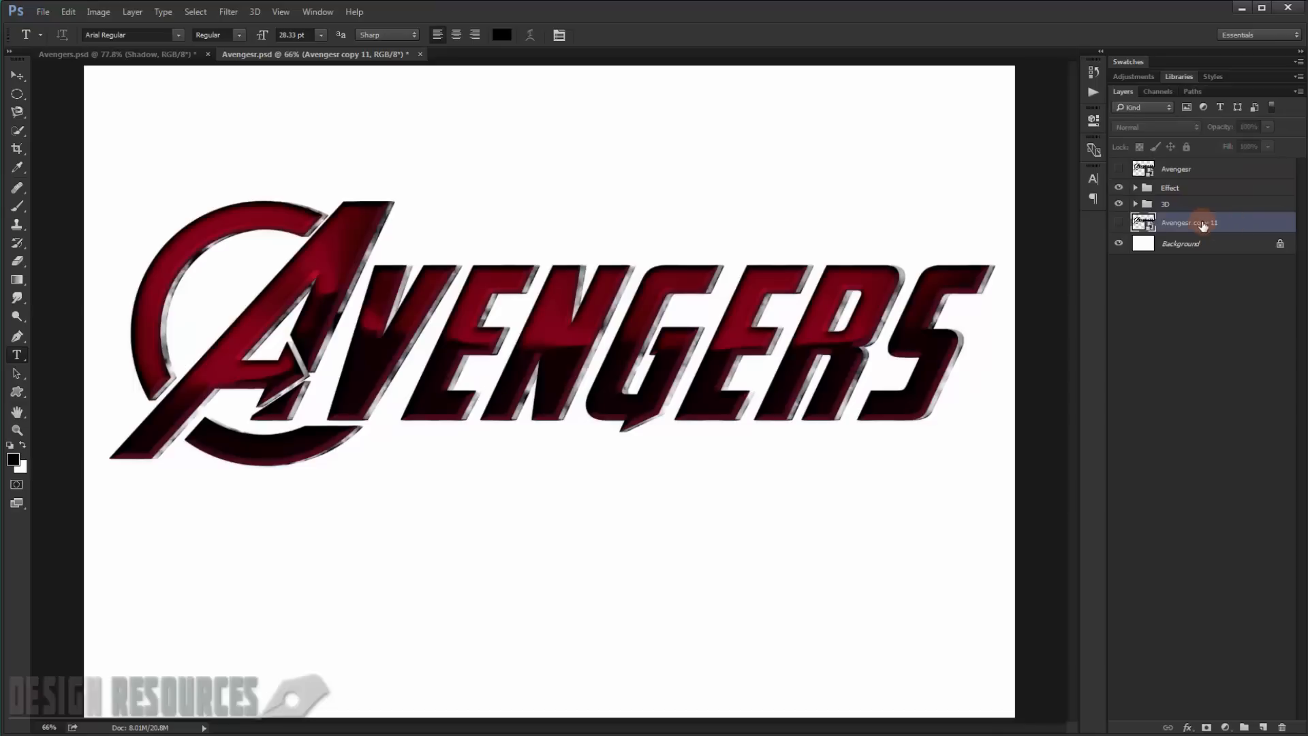
double_click(1202, 224)
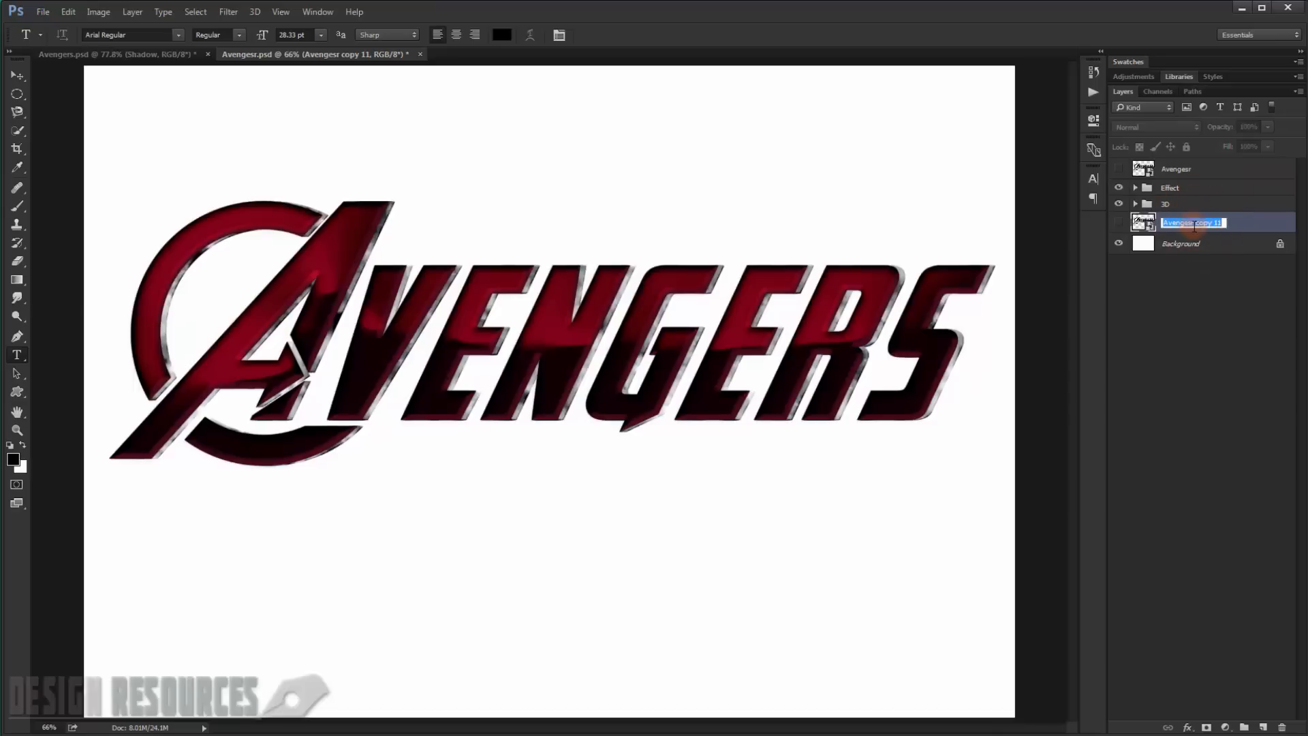
double_click(1198, 224)
key(Return)
click(1119, 222)
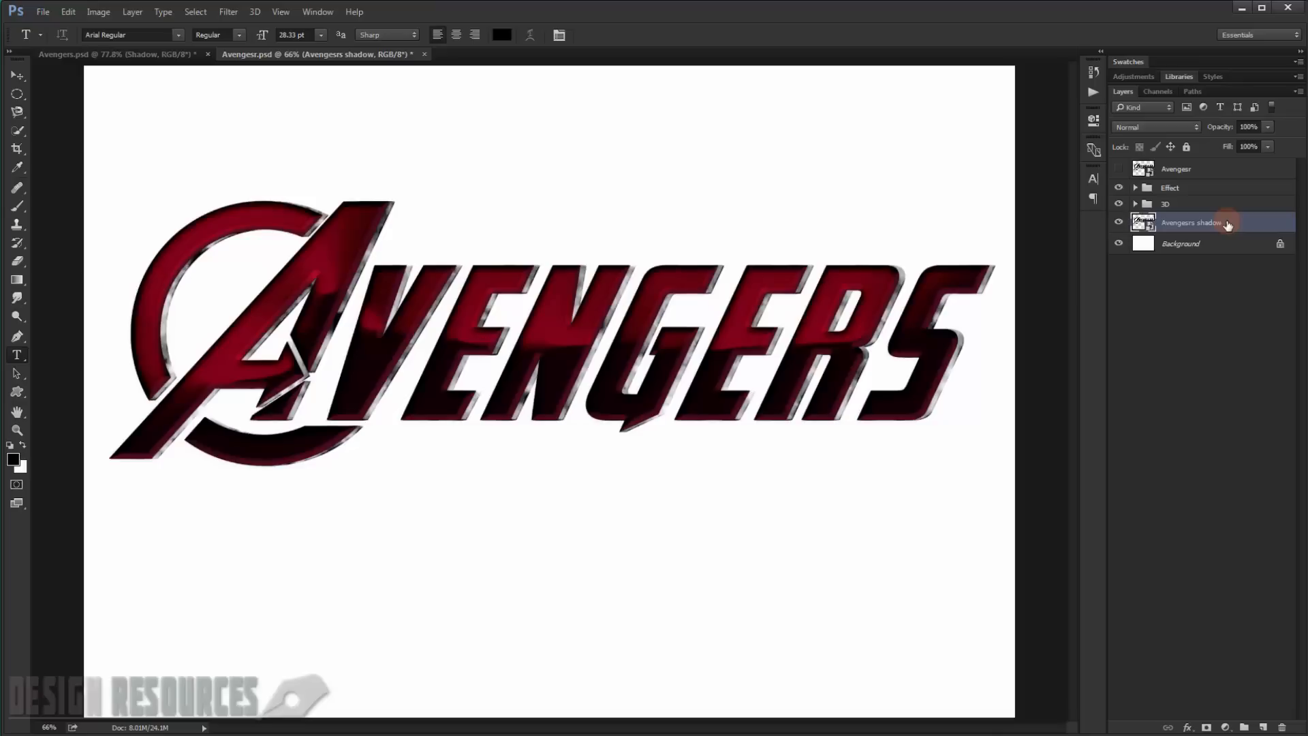
Step: Duplicate the Avengesrs shadow layer three times and hide the three shadow layers below the uppermost copy
key(ctrl+j)
key(ctrl+j)
key(ctrl+j)
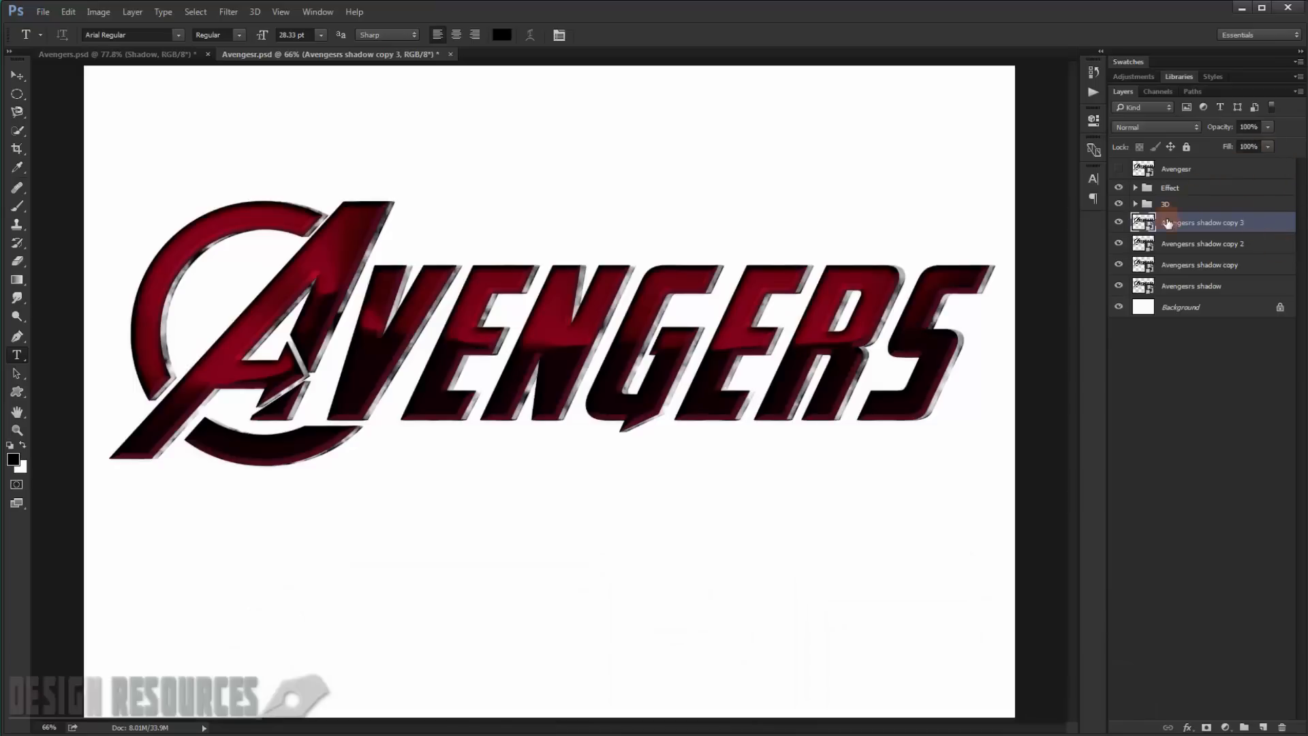
drag(1119, 244, 1121, 286)
Step: Set the uppermost shadow copy's fill to 0% and add a Color Overlay with the Linear Burn blend mode
click(1269, 146)
drag(1266, 161, 1199, 165)
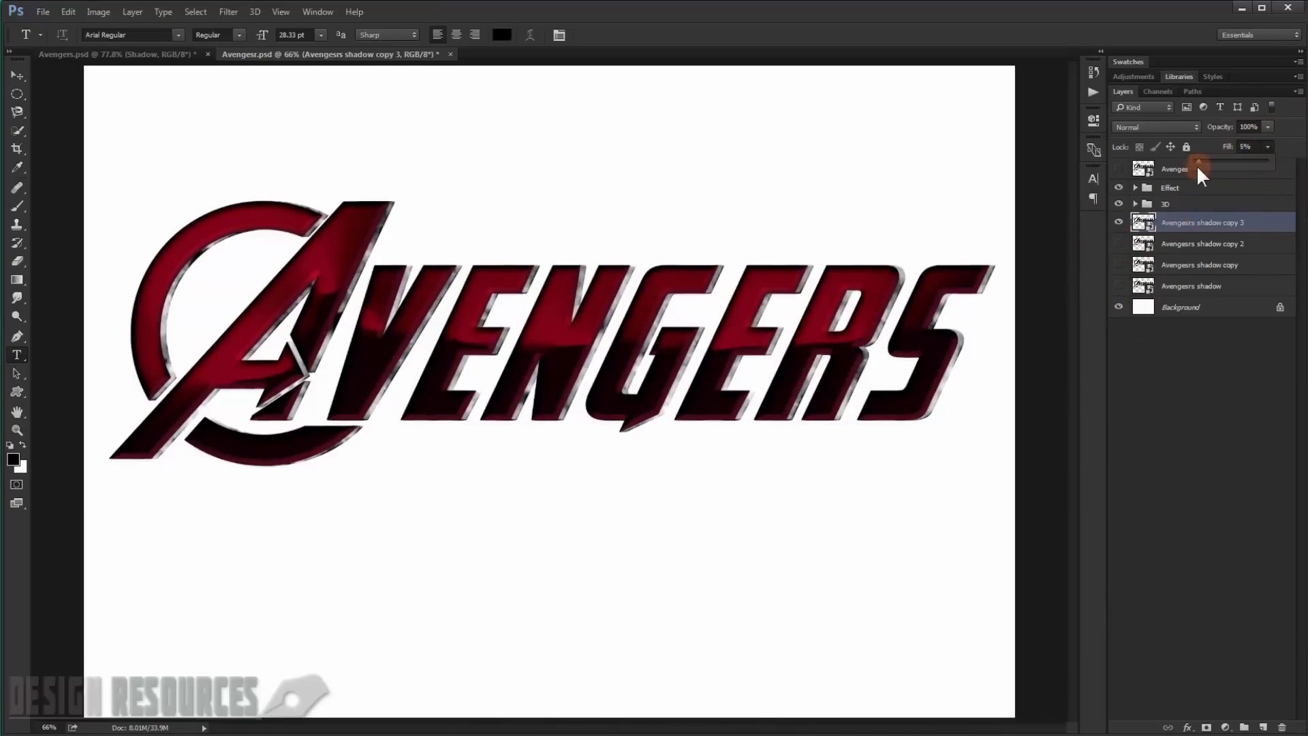
double_click(1269, 225)
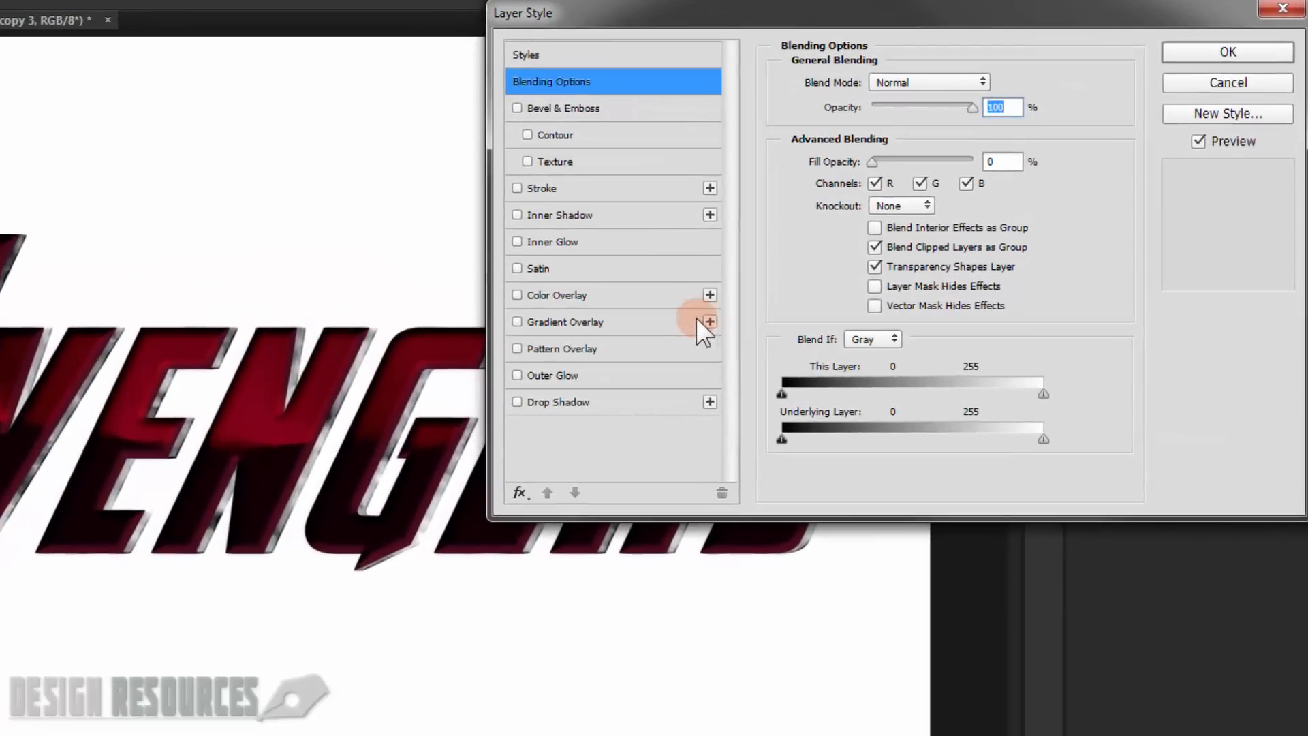
click(552, 295)
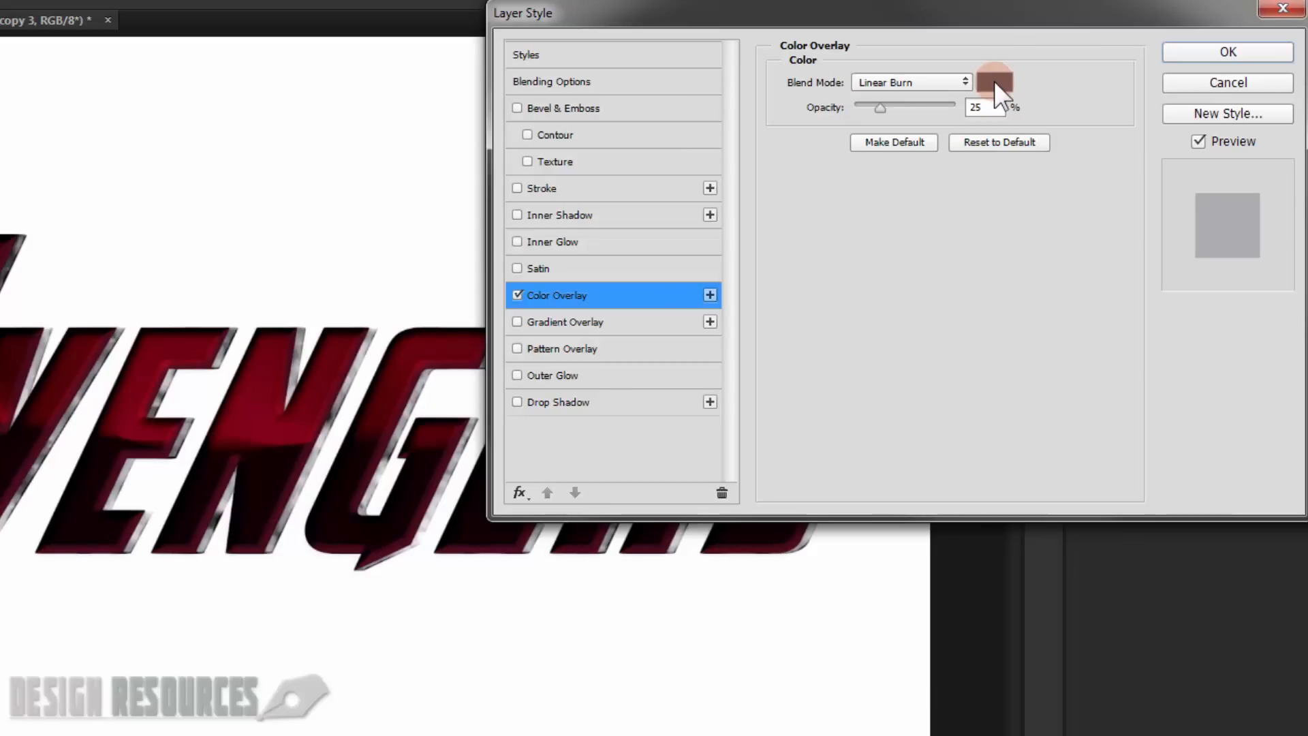
click(913, 83)
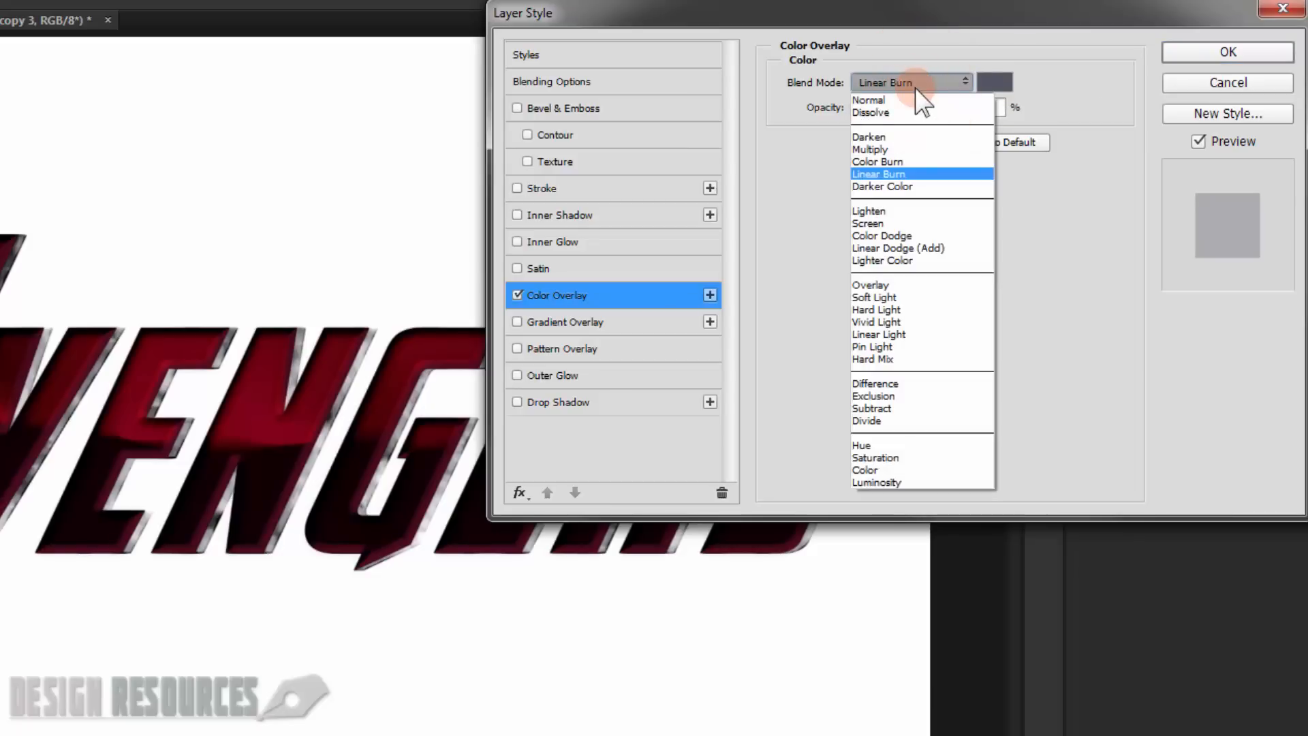
click(908, 164)
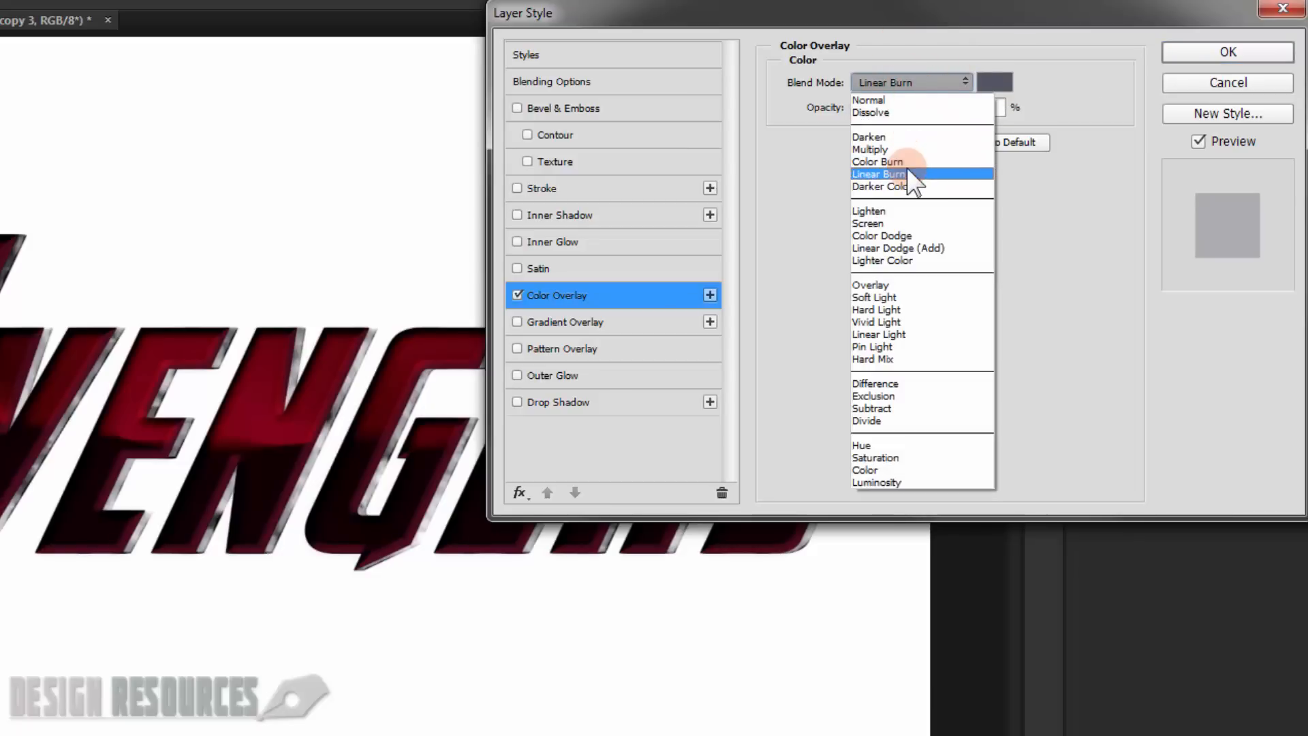
Step: Set the Color Overlay's color to #707381 and its opacity to 30%
click(1000, 82)
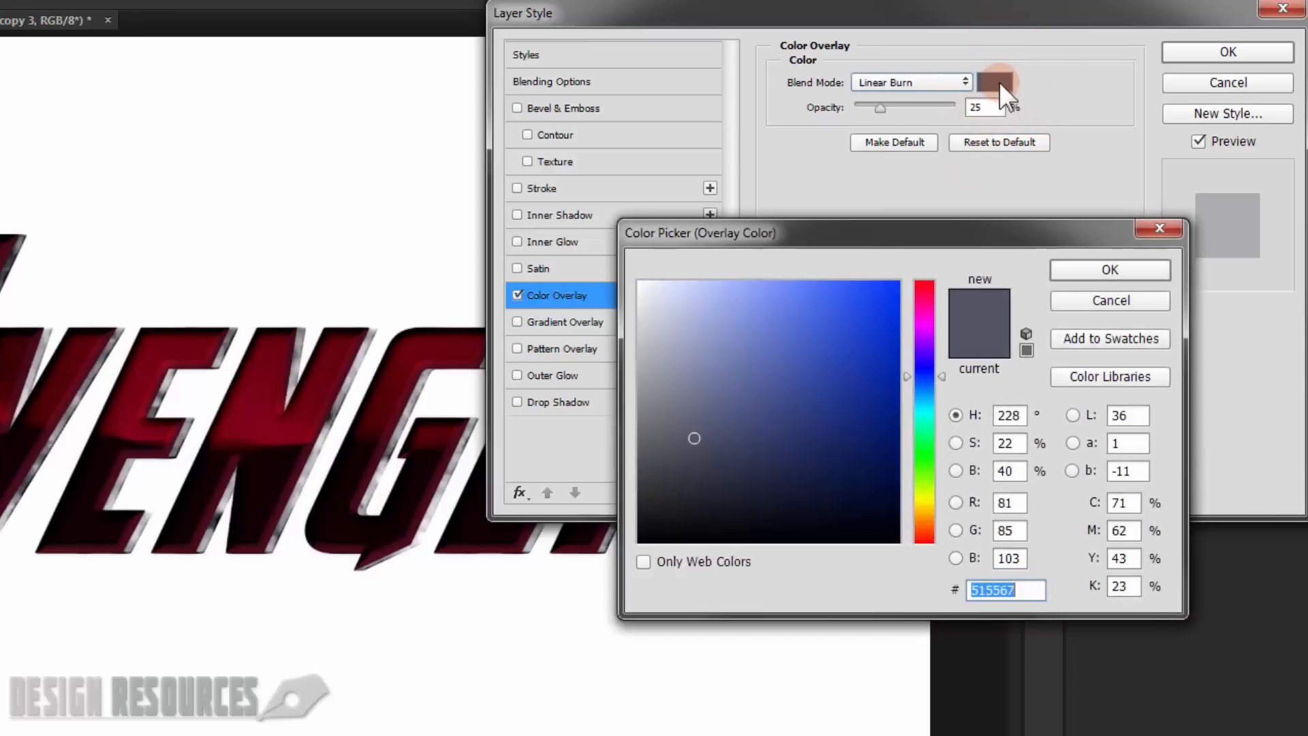
click(890, 229)
click(1151, 520)
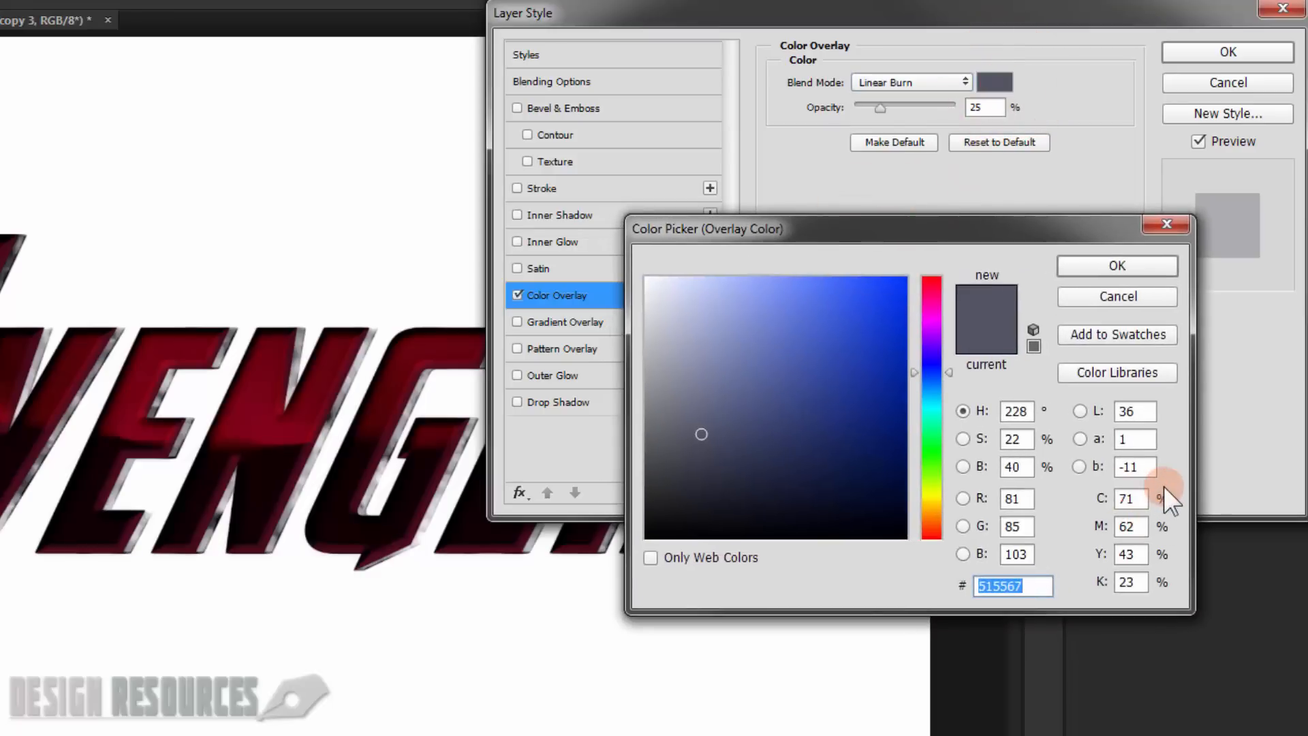
text(70)
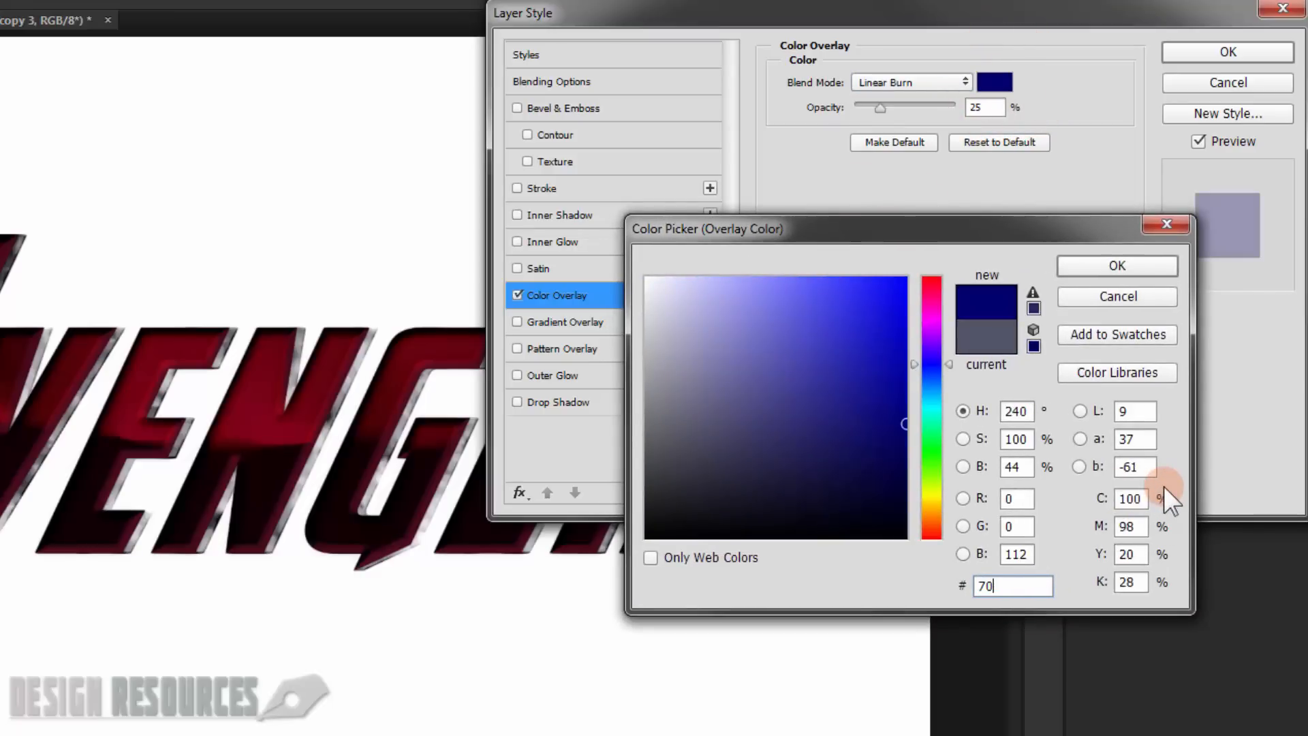
text(738)
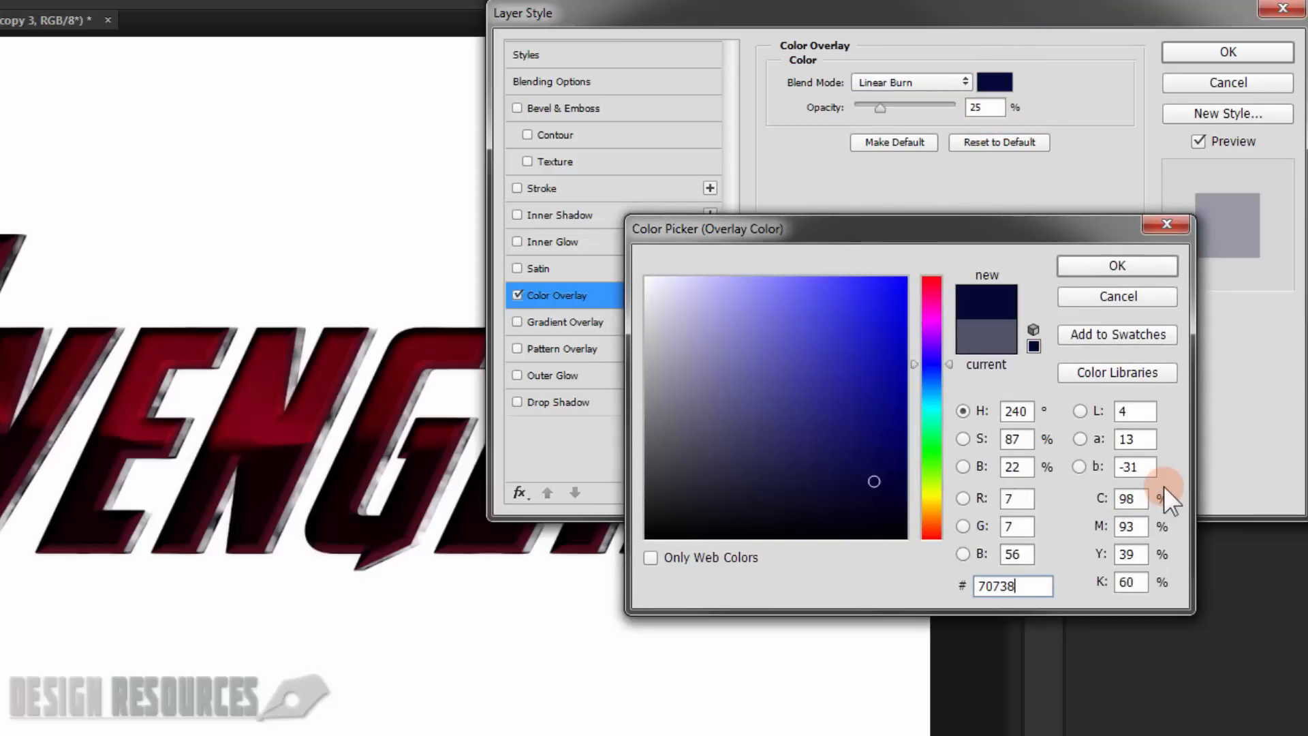
text(1)
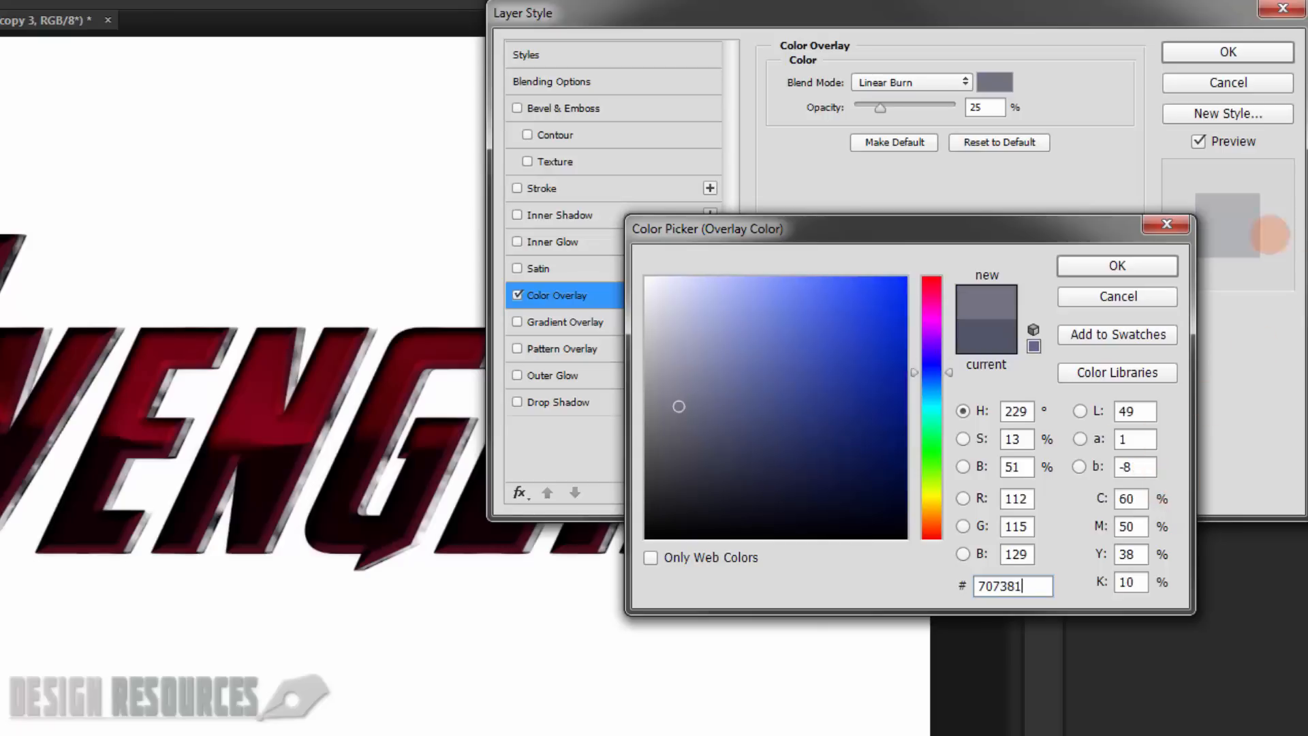
click(1152, 267)
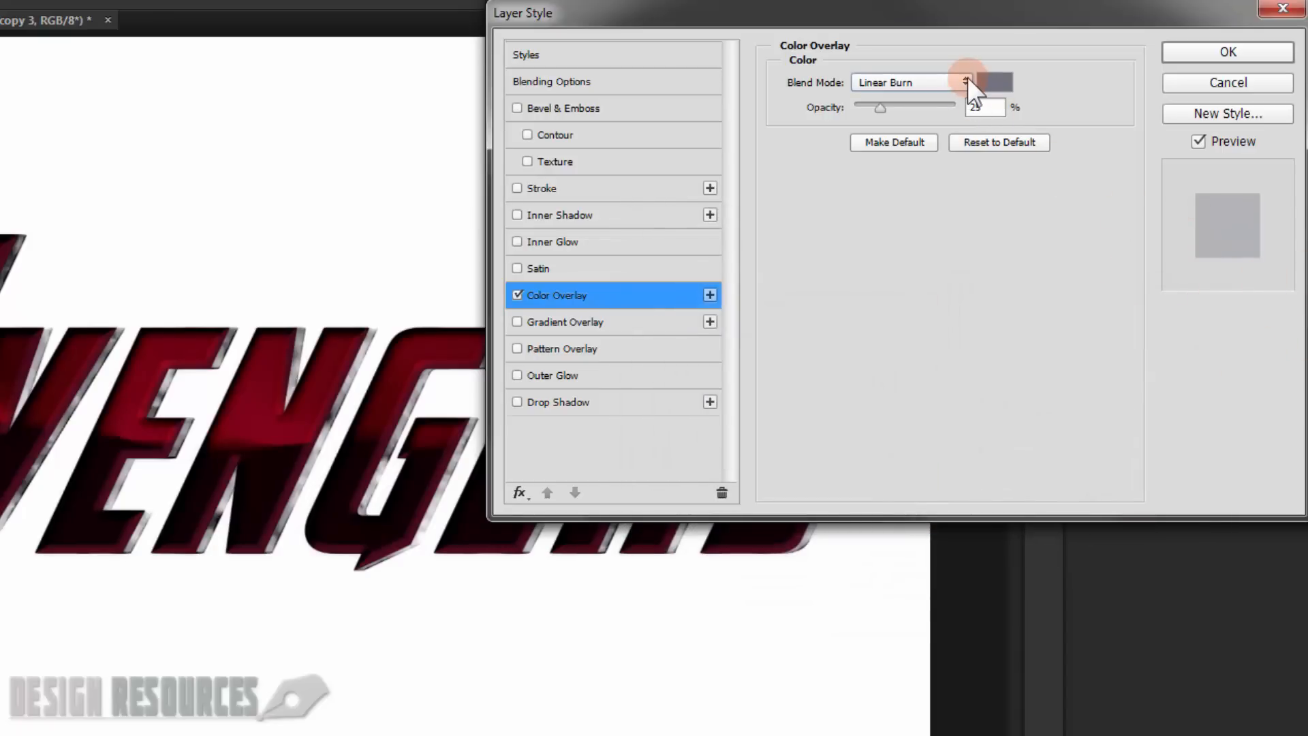
click(954, 92)
text(30)
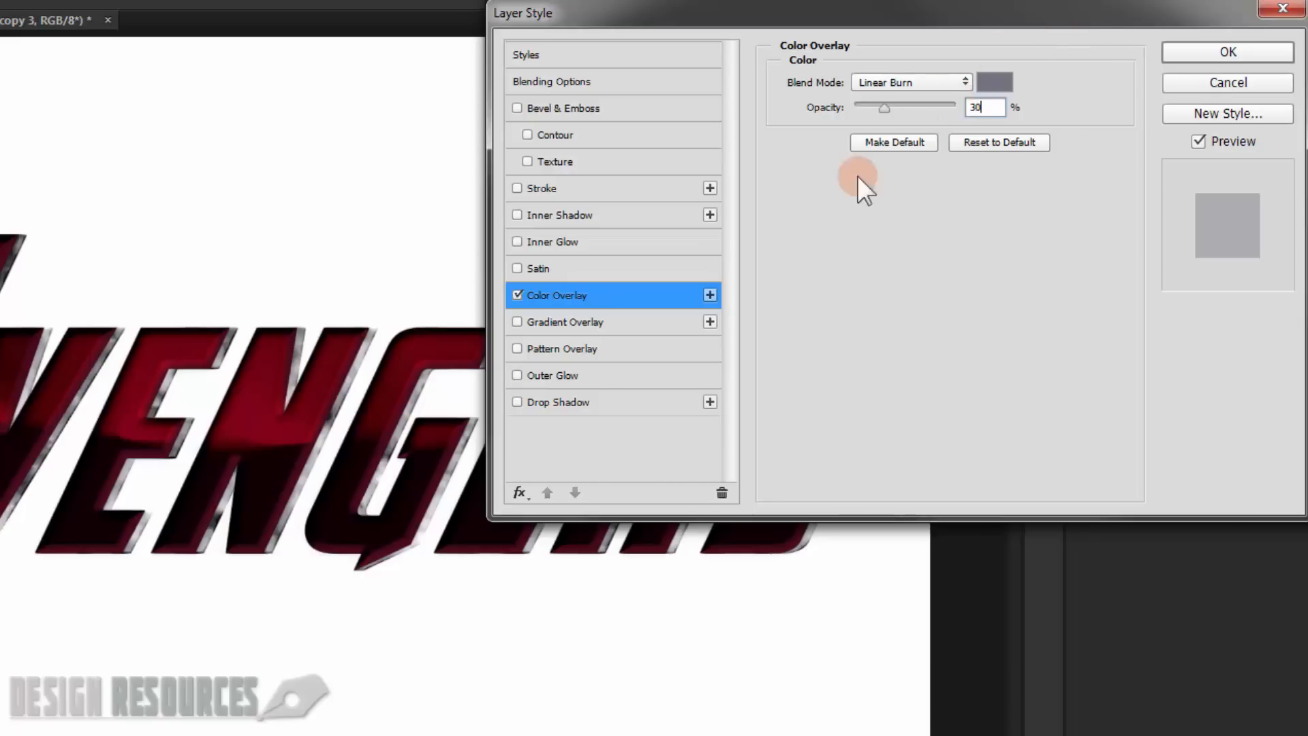
Step: Add a Drop Shadow with the Pin Light blend mode to the shadow layer, leaving Outer Glow off
click(560, 386)
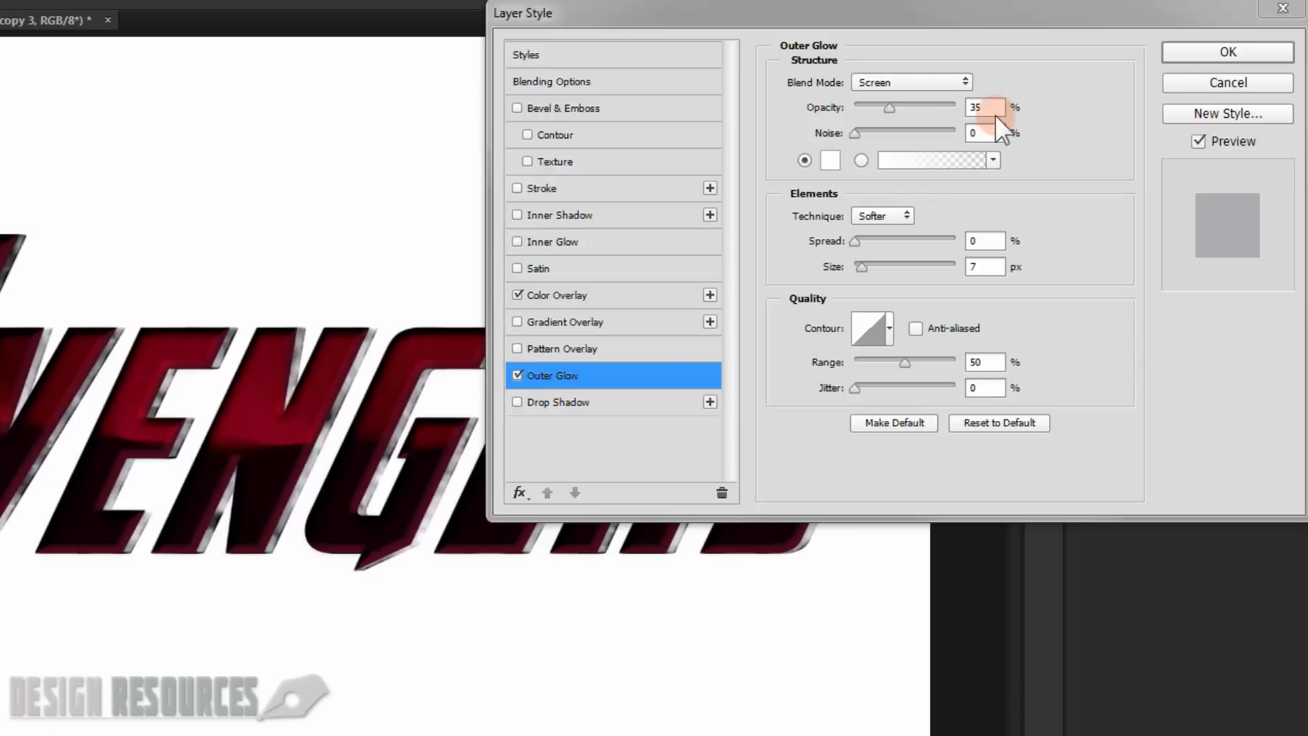
click(517, 376)
click(551, 403)
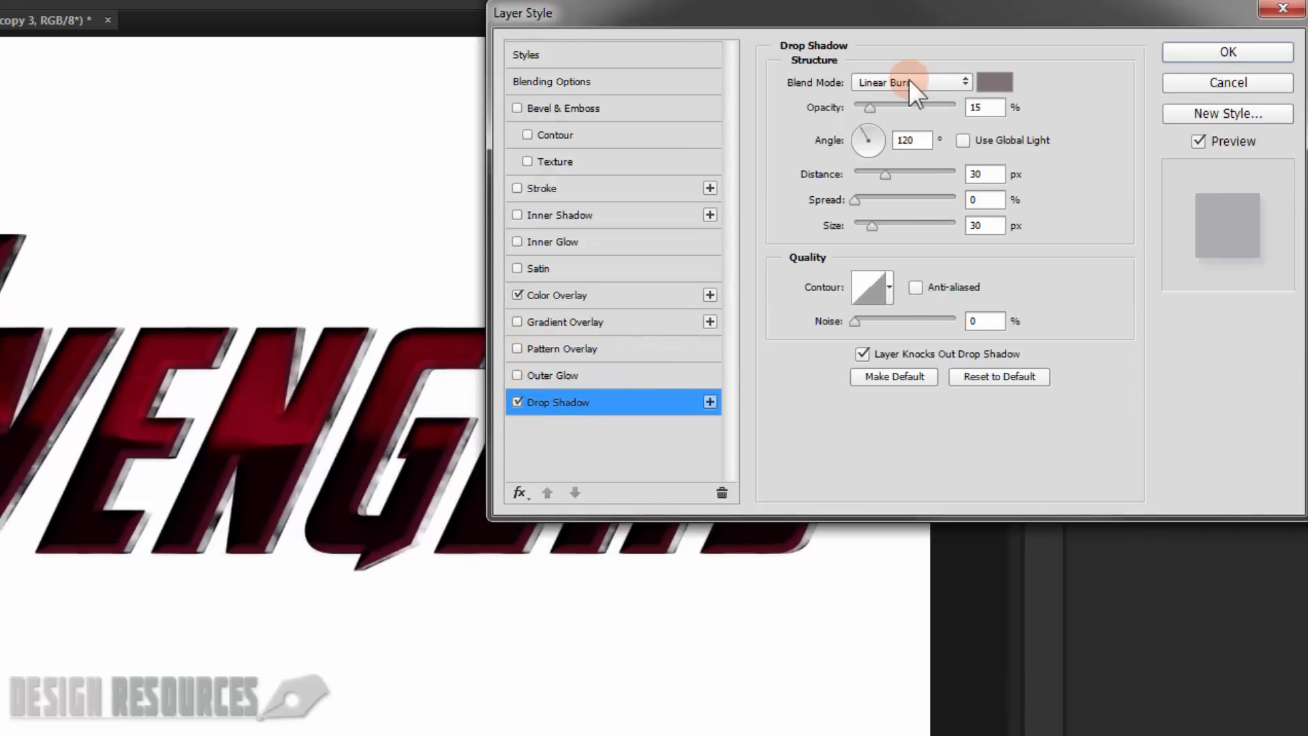
click(890, 83)
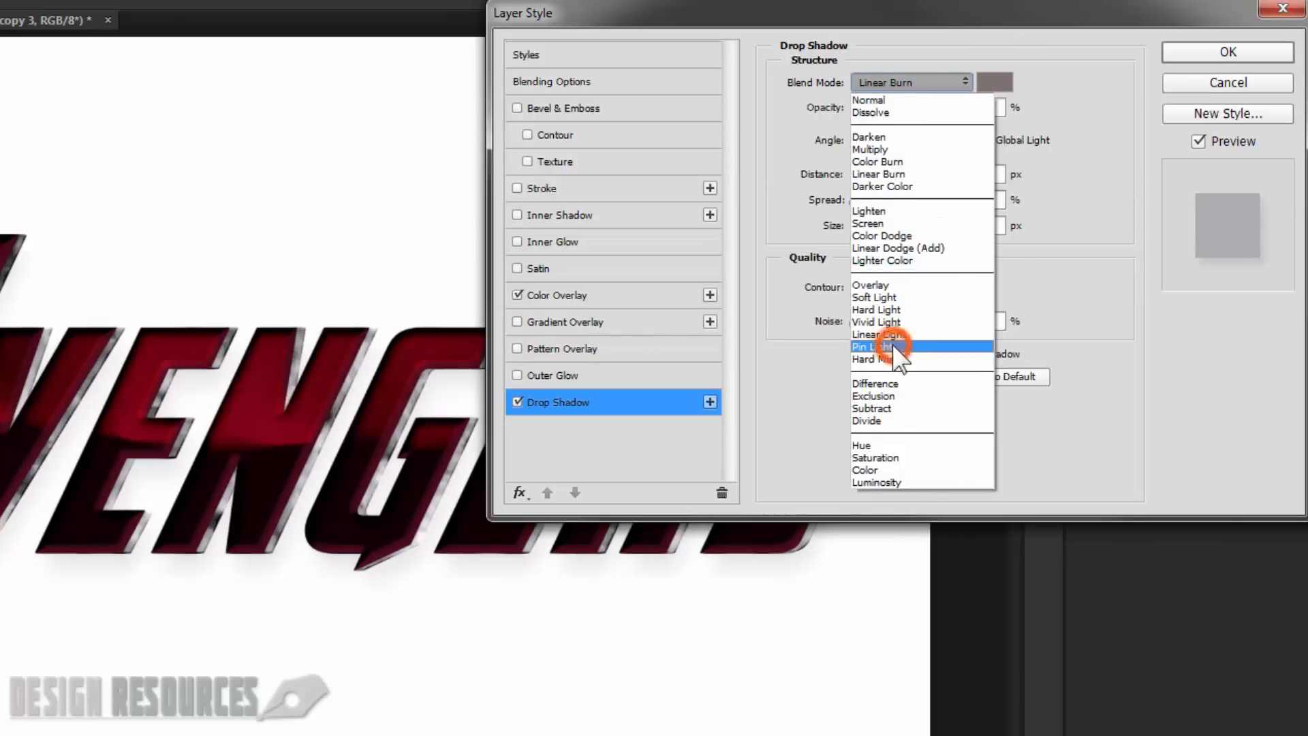
click(898, 348)
Step: Set the Drop Shadow's color to #555f83
click(994, 83)
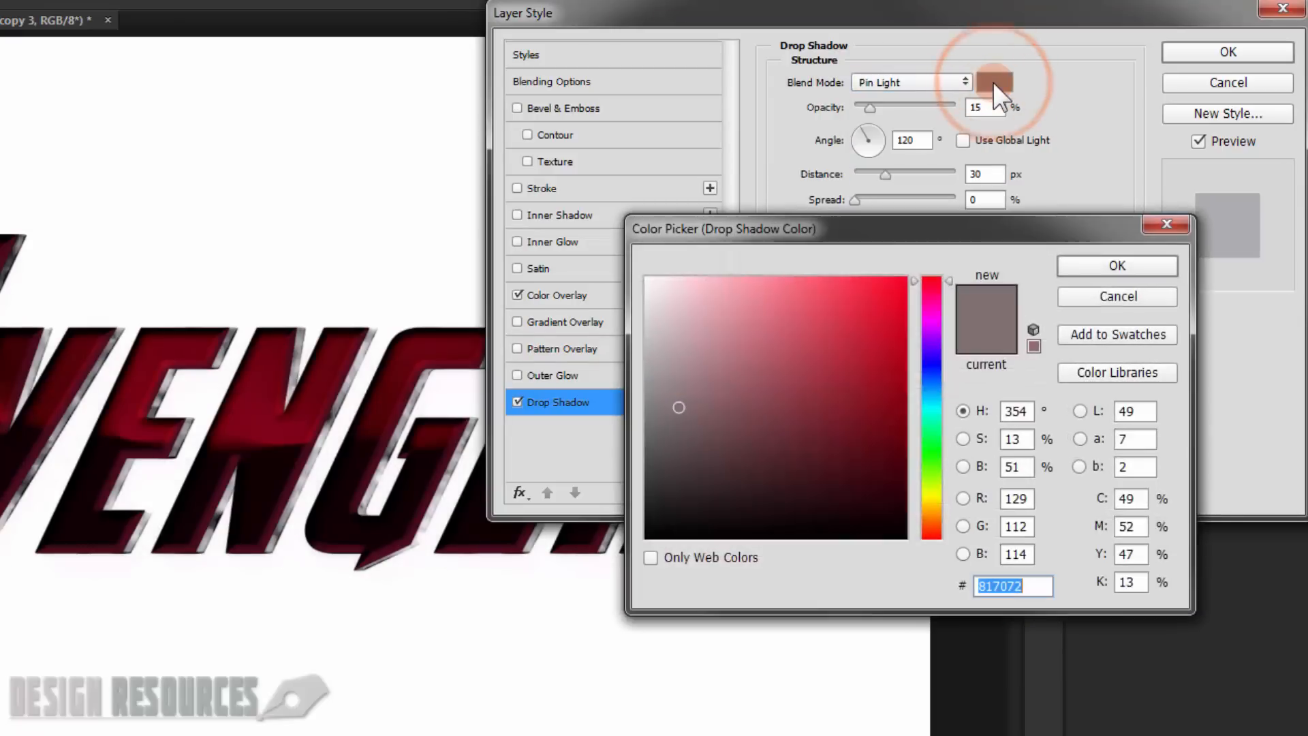
text(5)
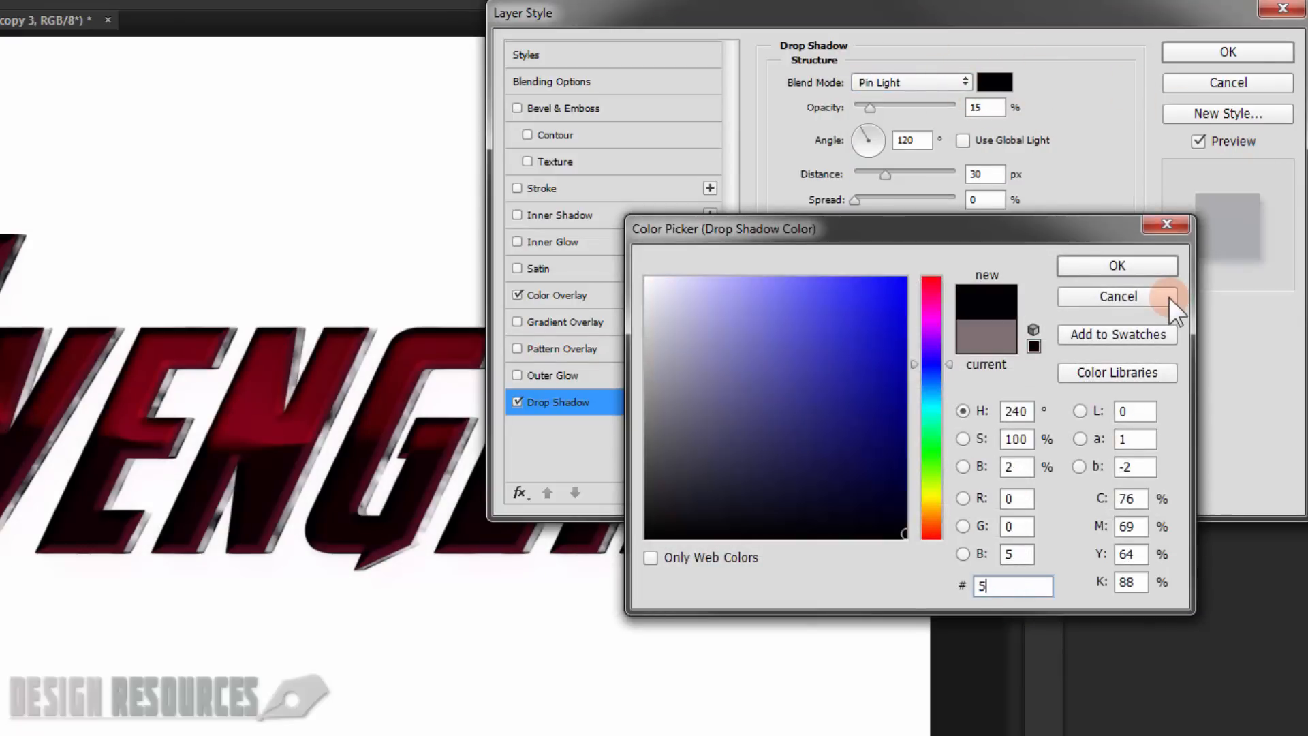
text(55)
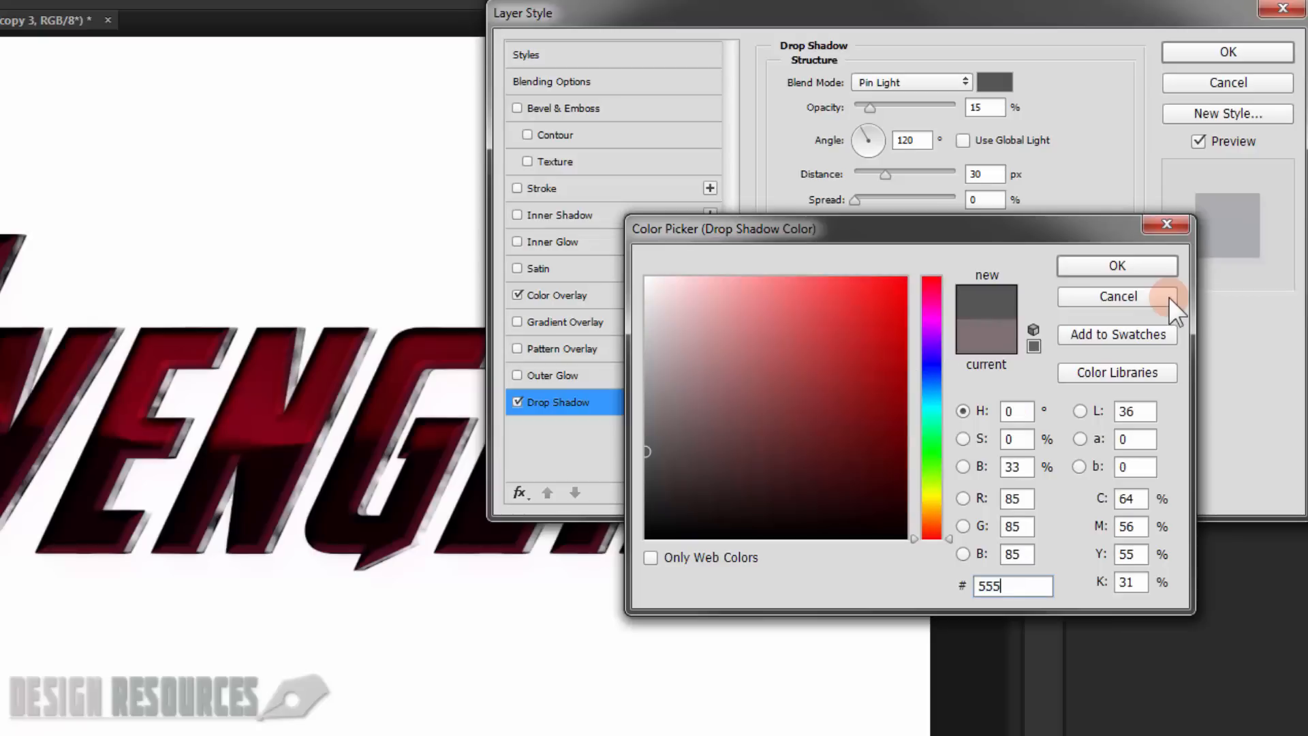
text(f83)
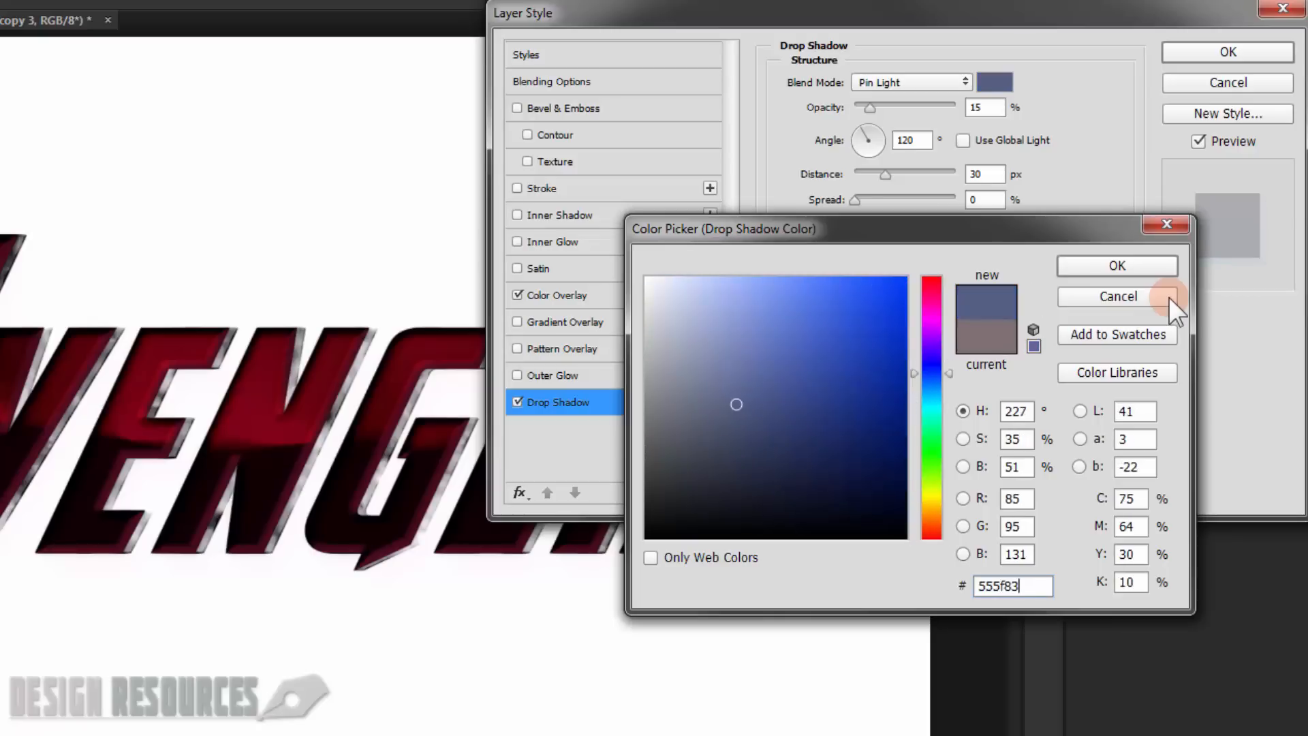
click(1142, 259)
Step: Set the Drop Shadow's opacity to 60%, distance to 0 px and size to 15 px, and apply the layer style
click(990, 169)
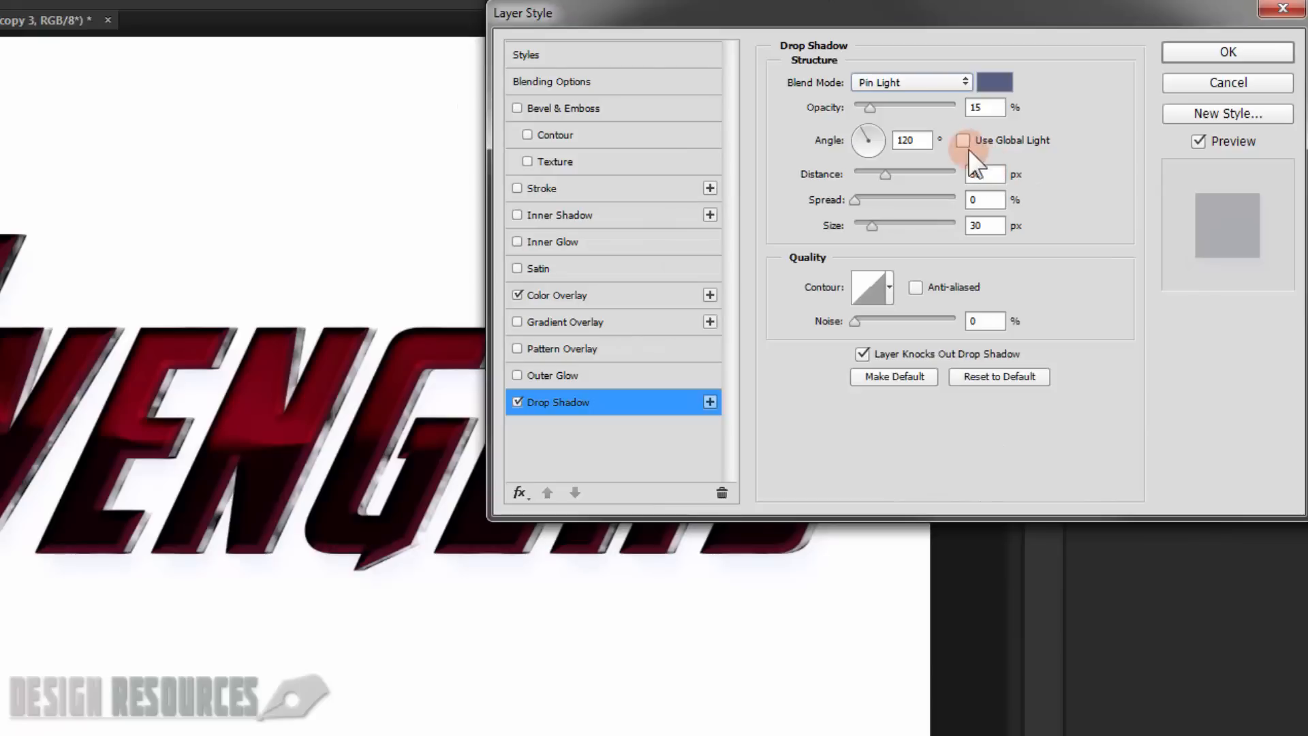
double_click(983, 107)
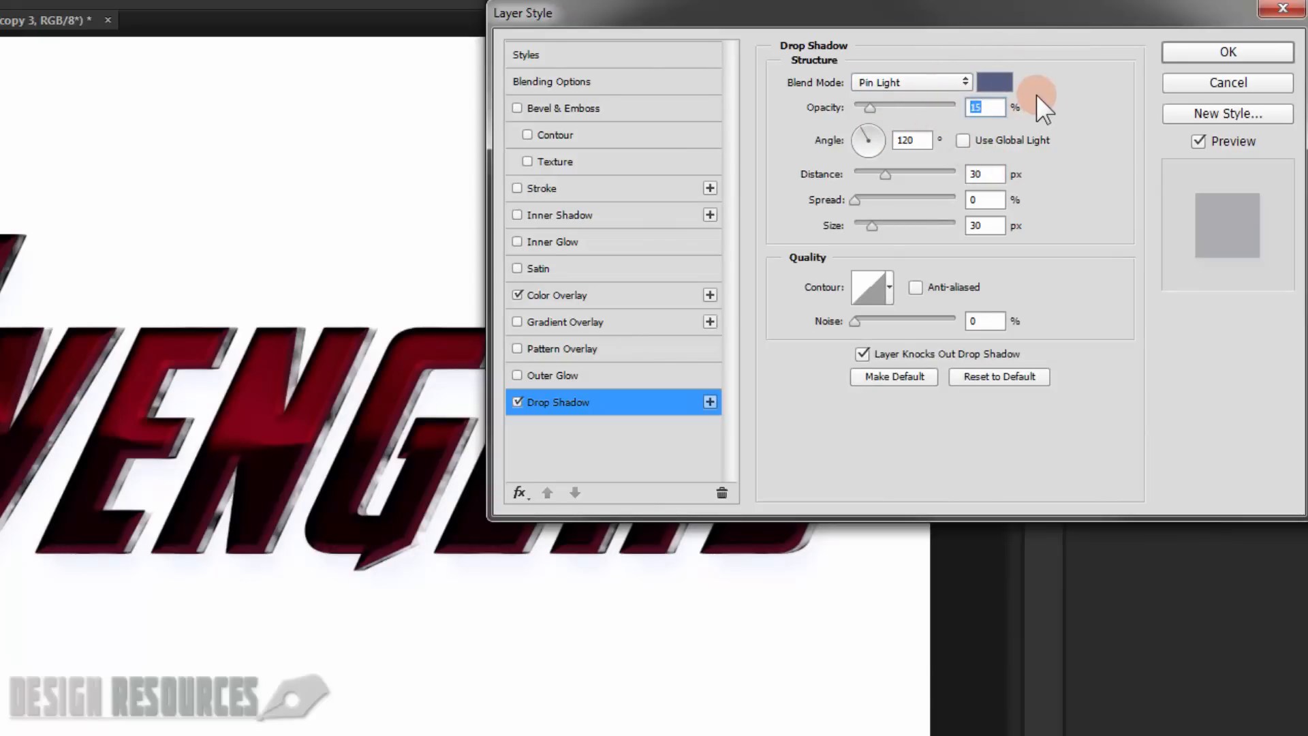
text(60)
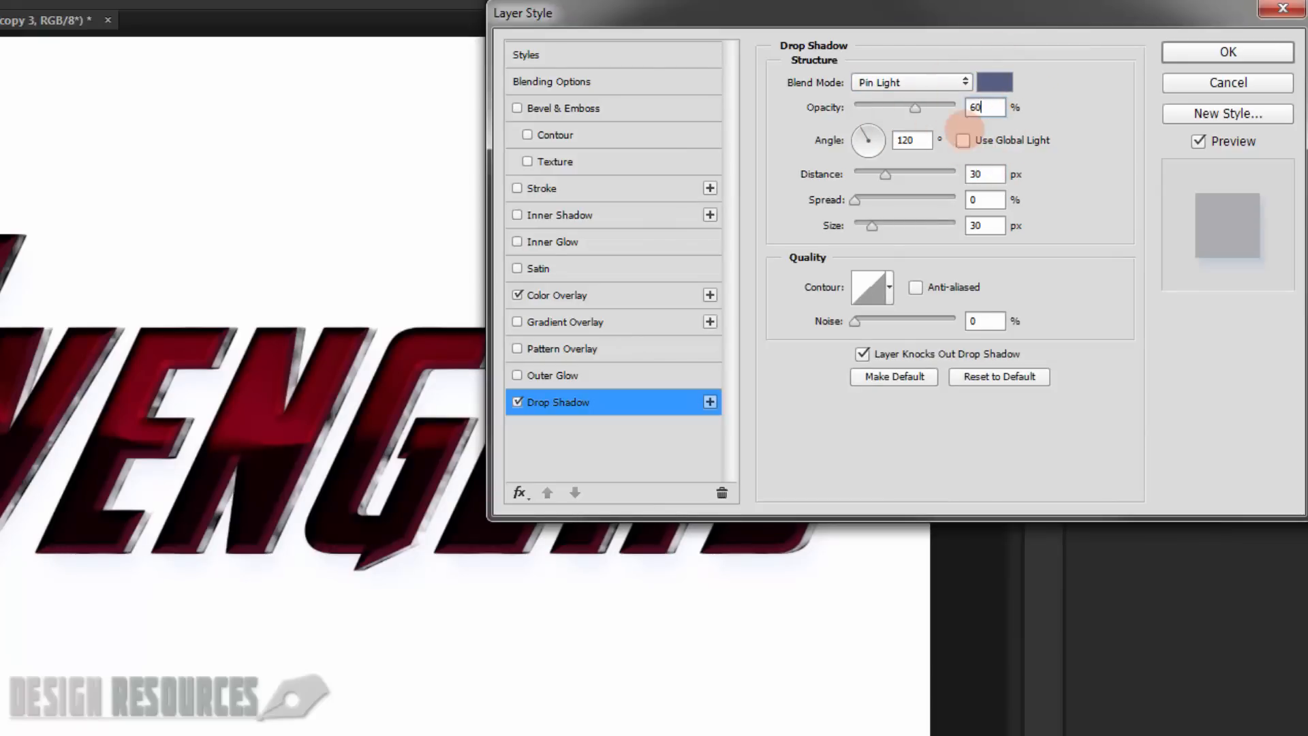
click(983, 174)
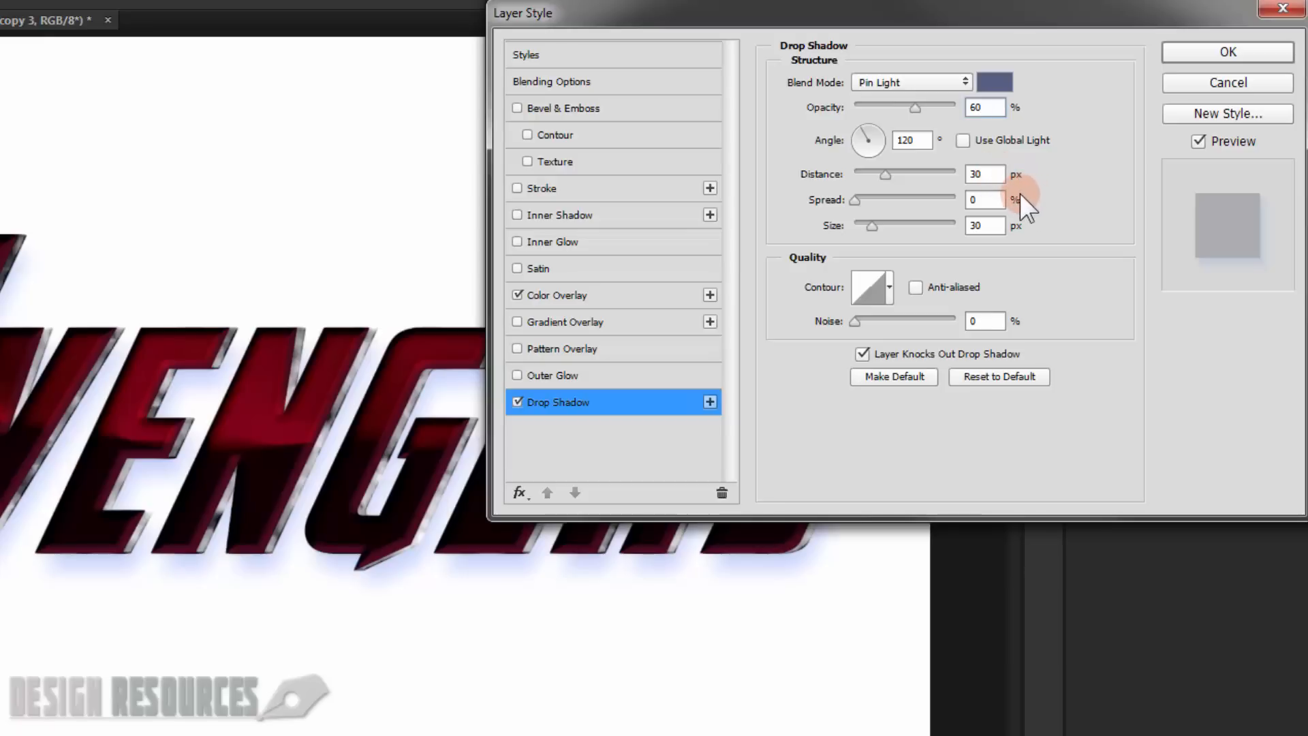
double_click(981, 175)
text(0)
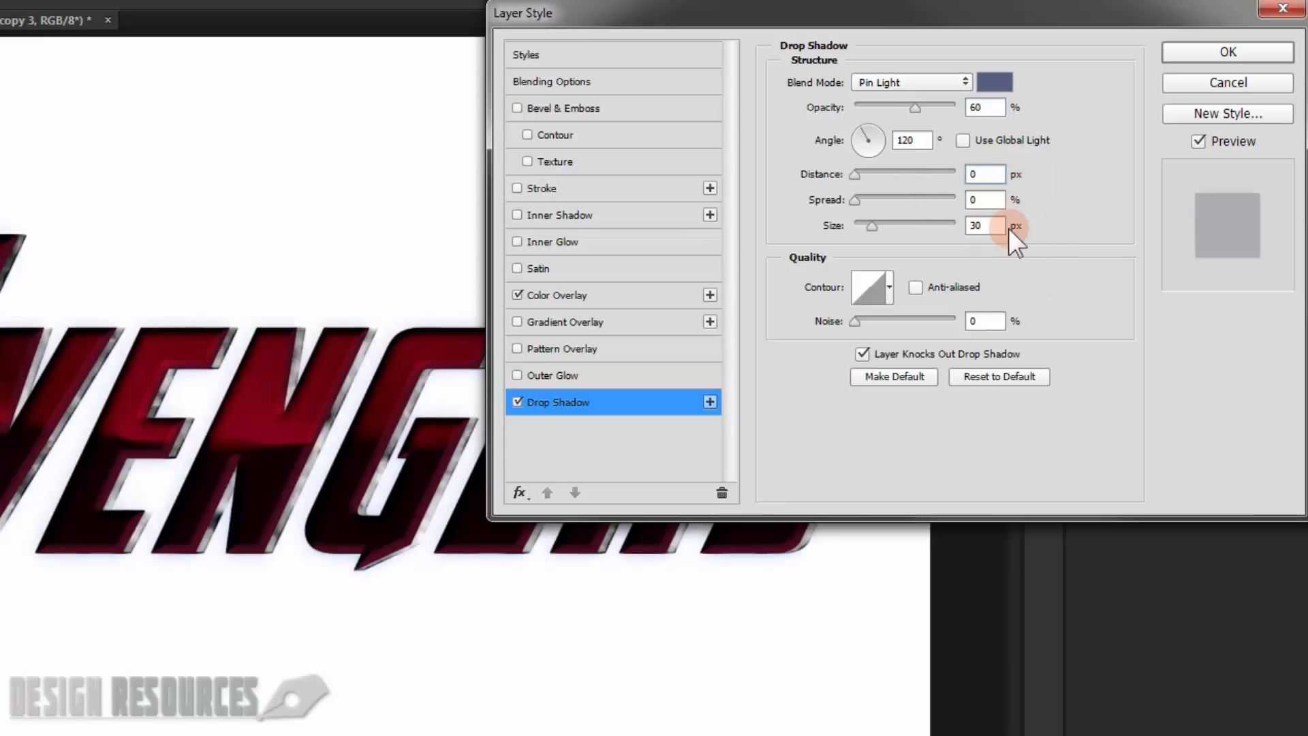
double_click(980, 225)
text(15)
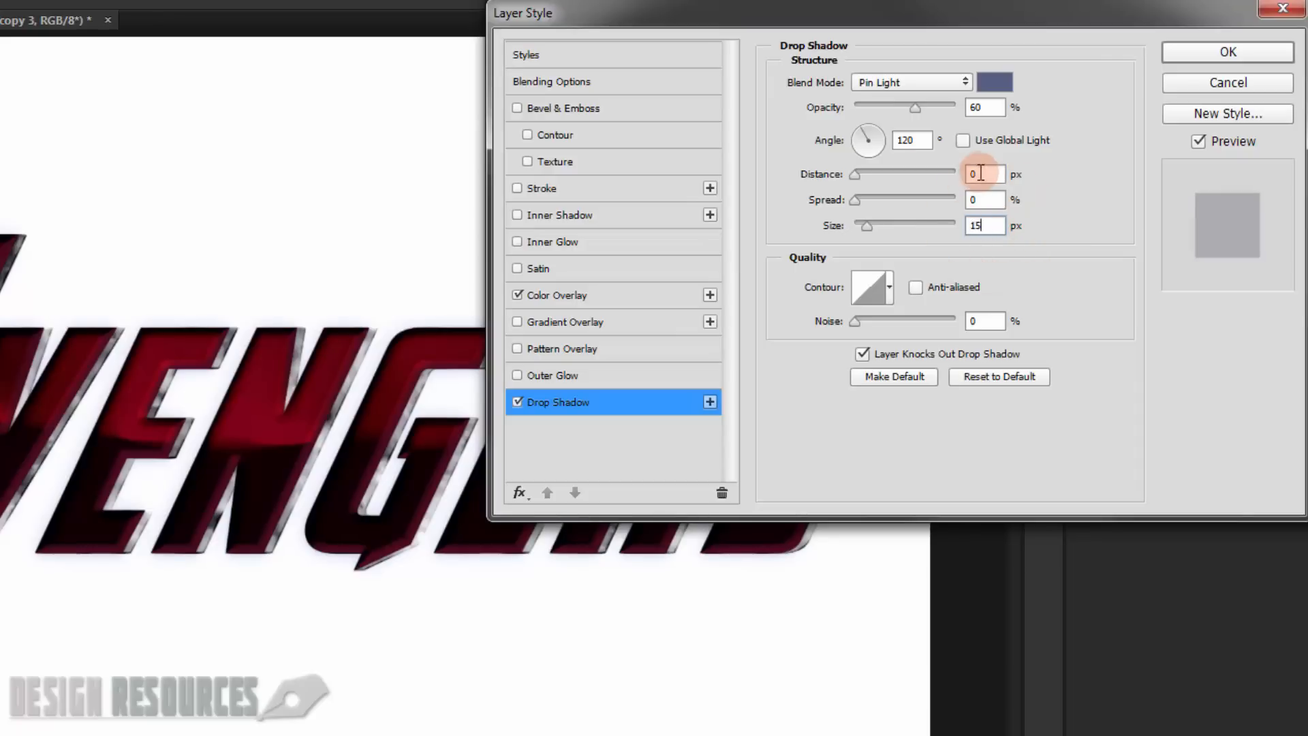
click(1277, 57)
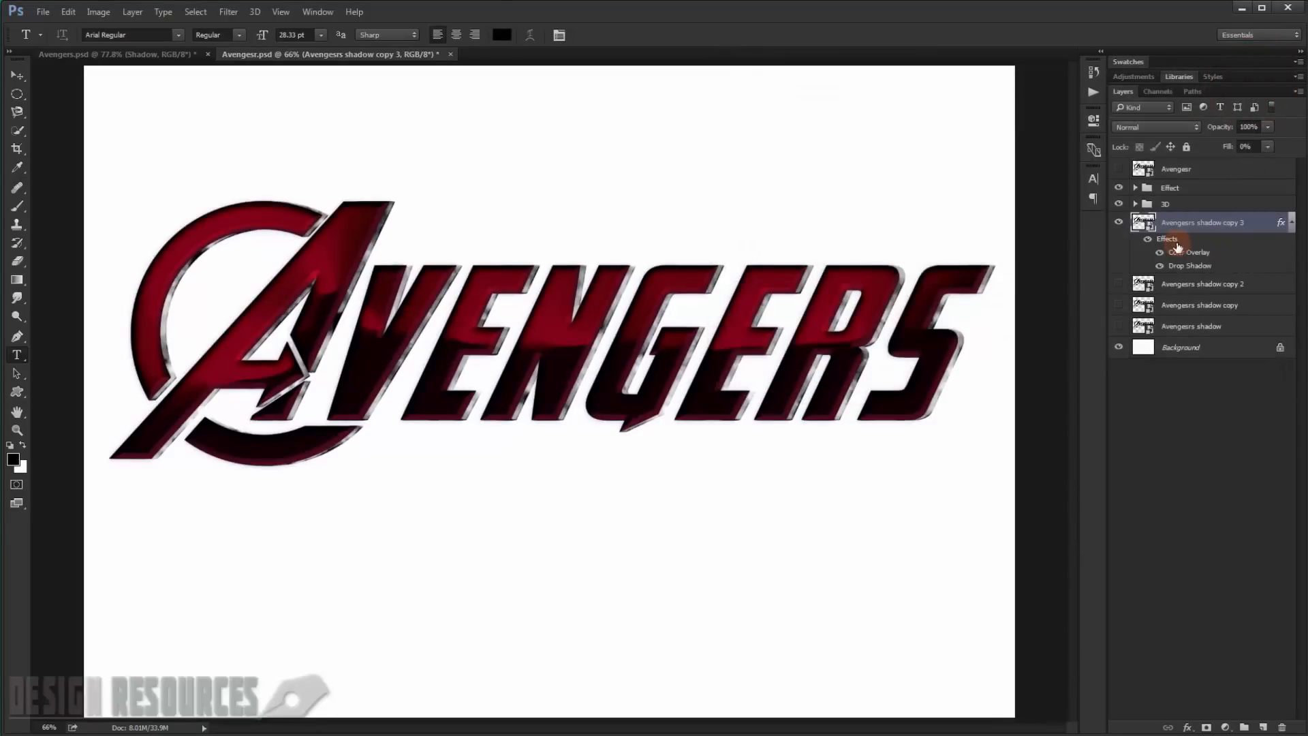
Step: Apply a Gaussian Blur with a 4-pixel radius to the Avengesrs shadow copy 3 layer
click(1121, 224)
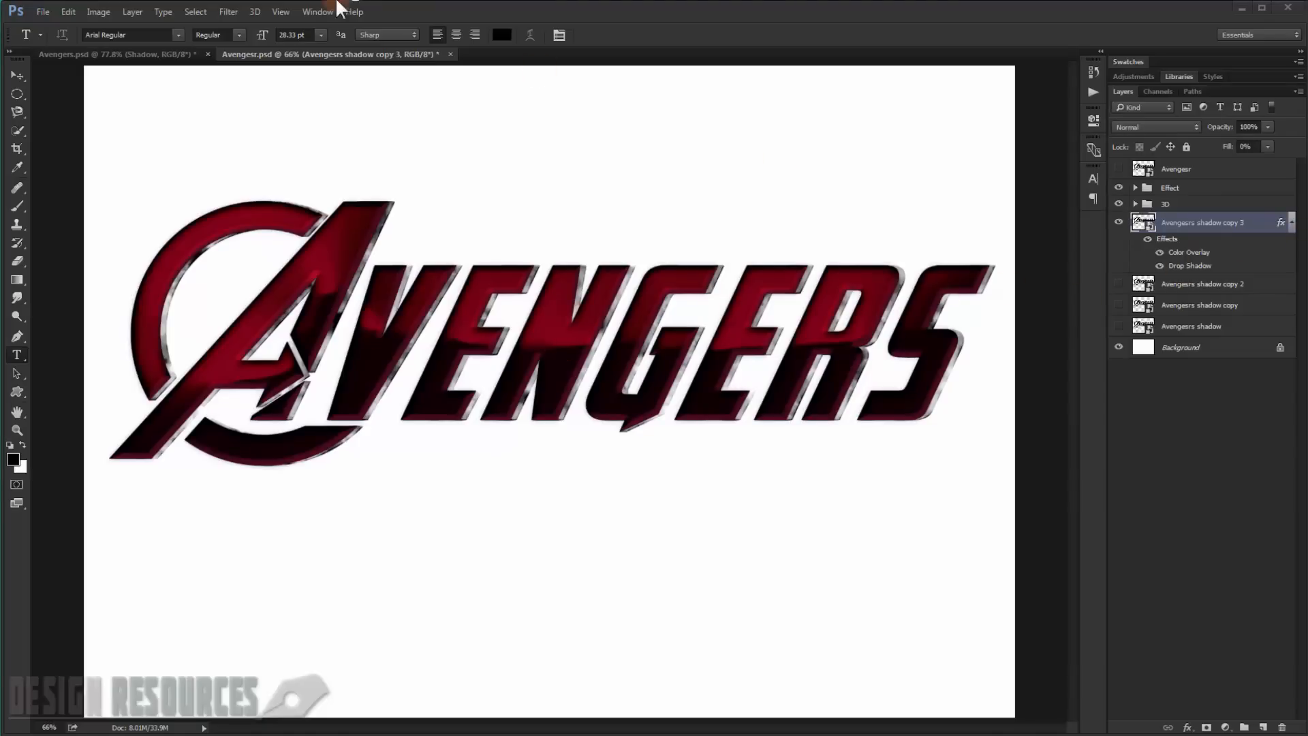
click(230, 11)
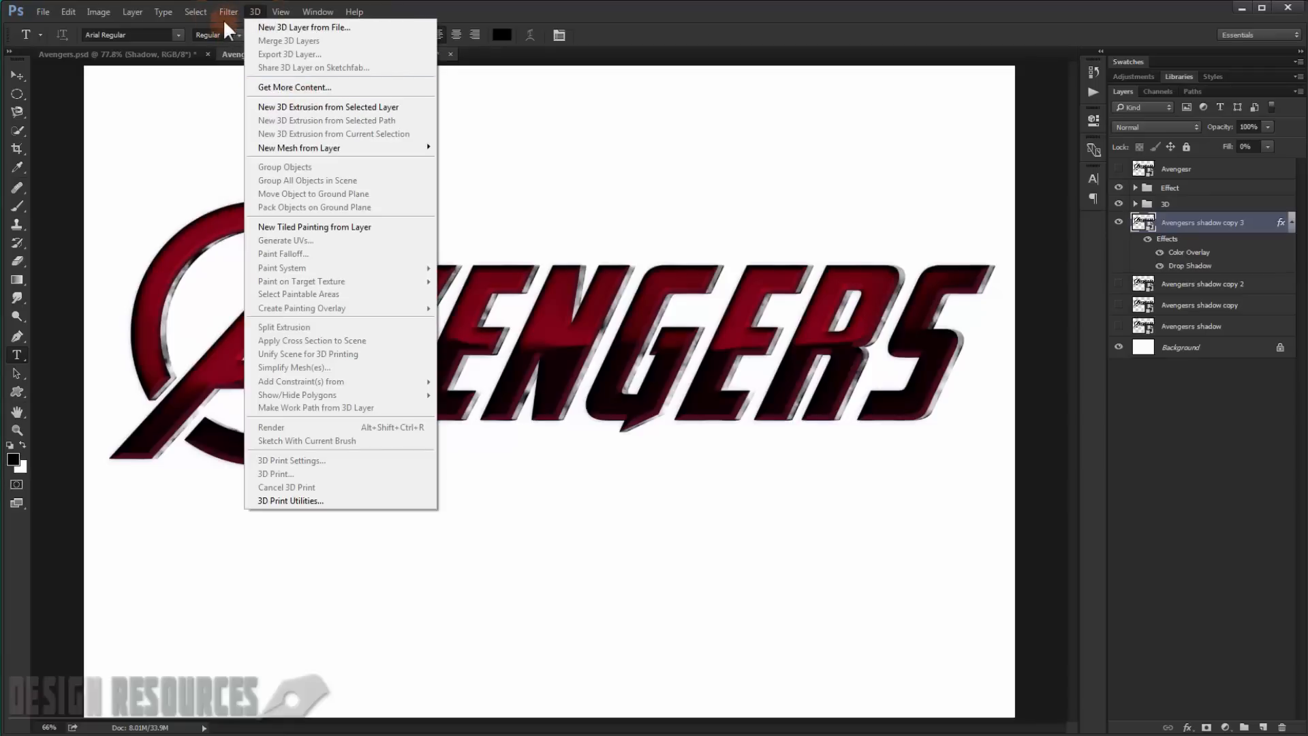
mouse_move(315, 197)
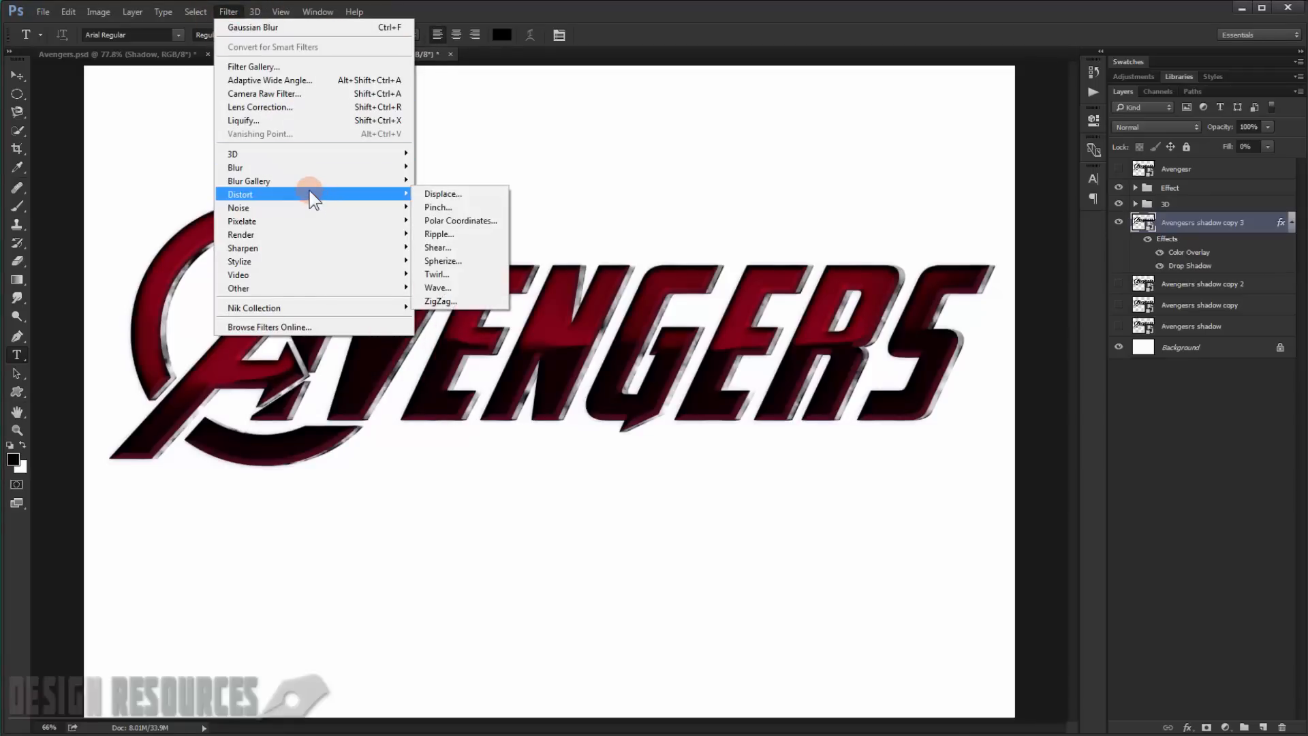
mouse_move(300, 166)
click(472, 218)
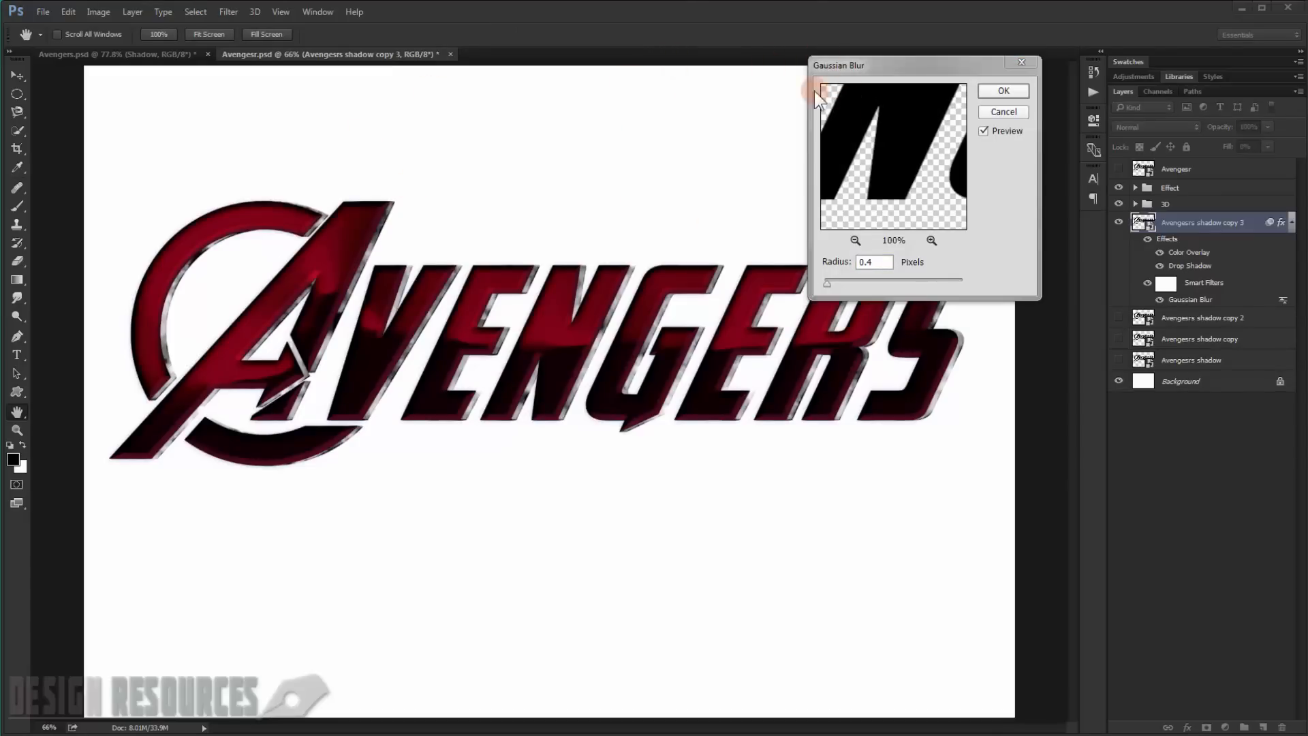
click(872, 261)
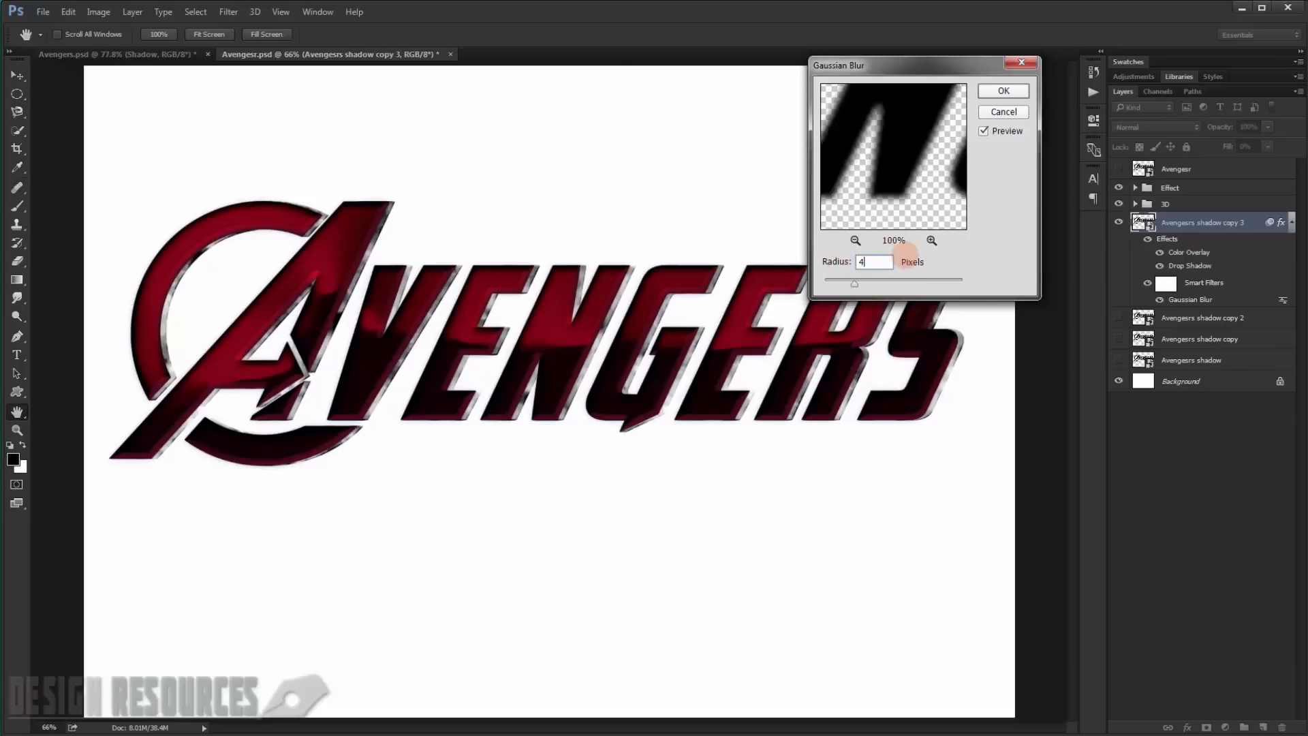
click(1003, 91)
key(t)
click(1094, 150)
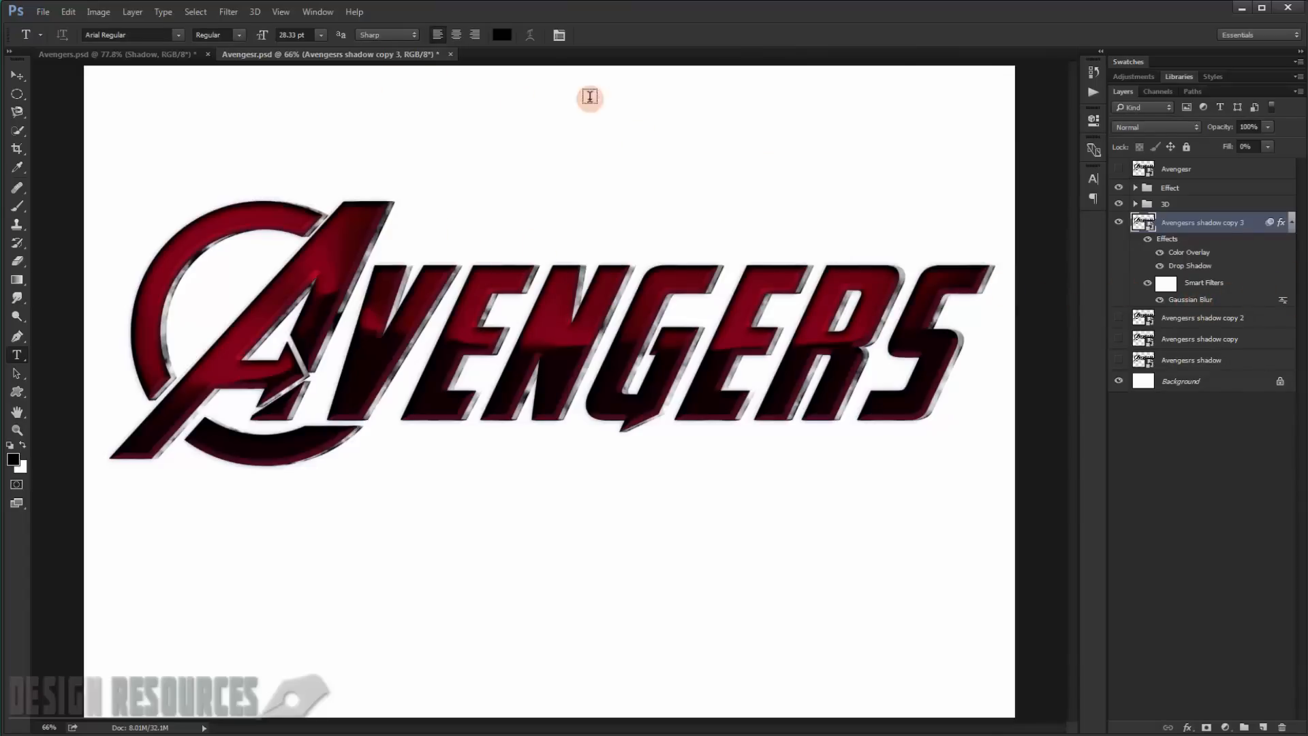
Step: Apply a Motion Blur at angle 0° and distance 30 pixels to the uppermost shadow layer, and compare the logo with and without that layer
click(229, 12)
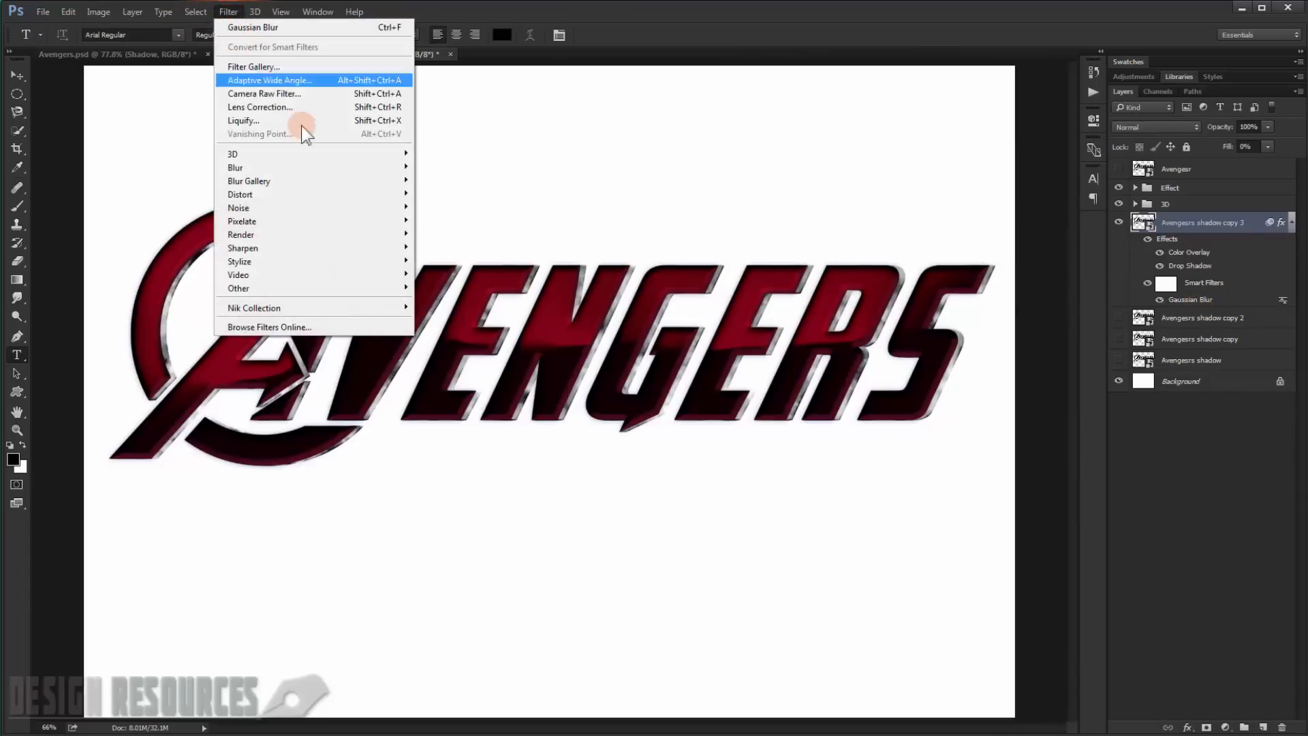
click(317, 166)
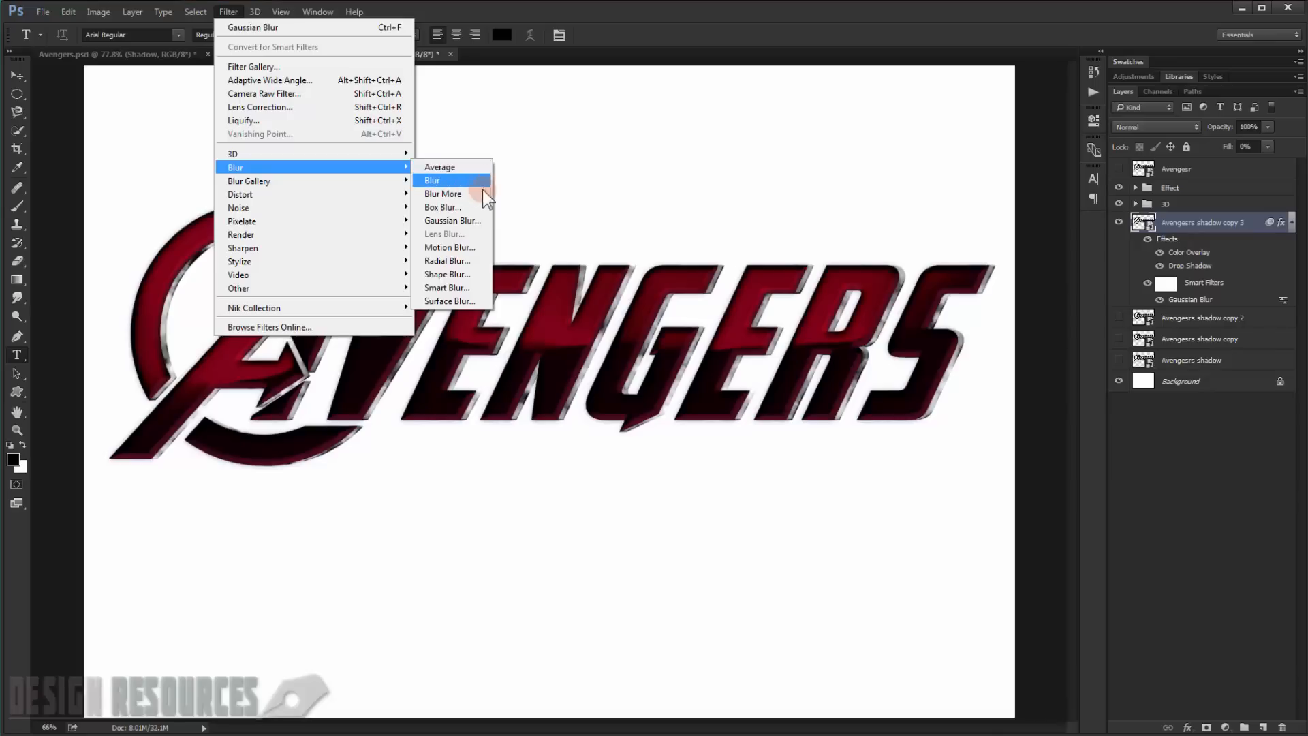
click(439, 248)
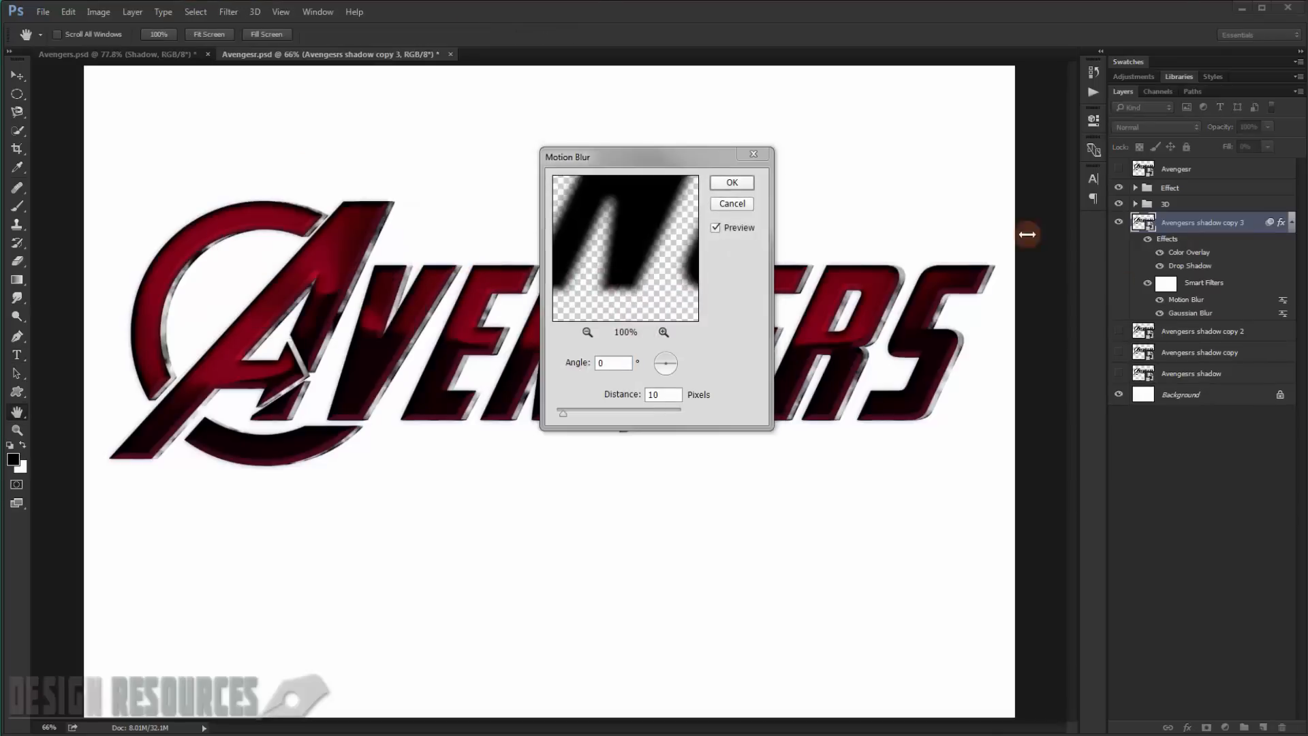
click(617, 357)
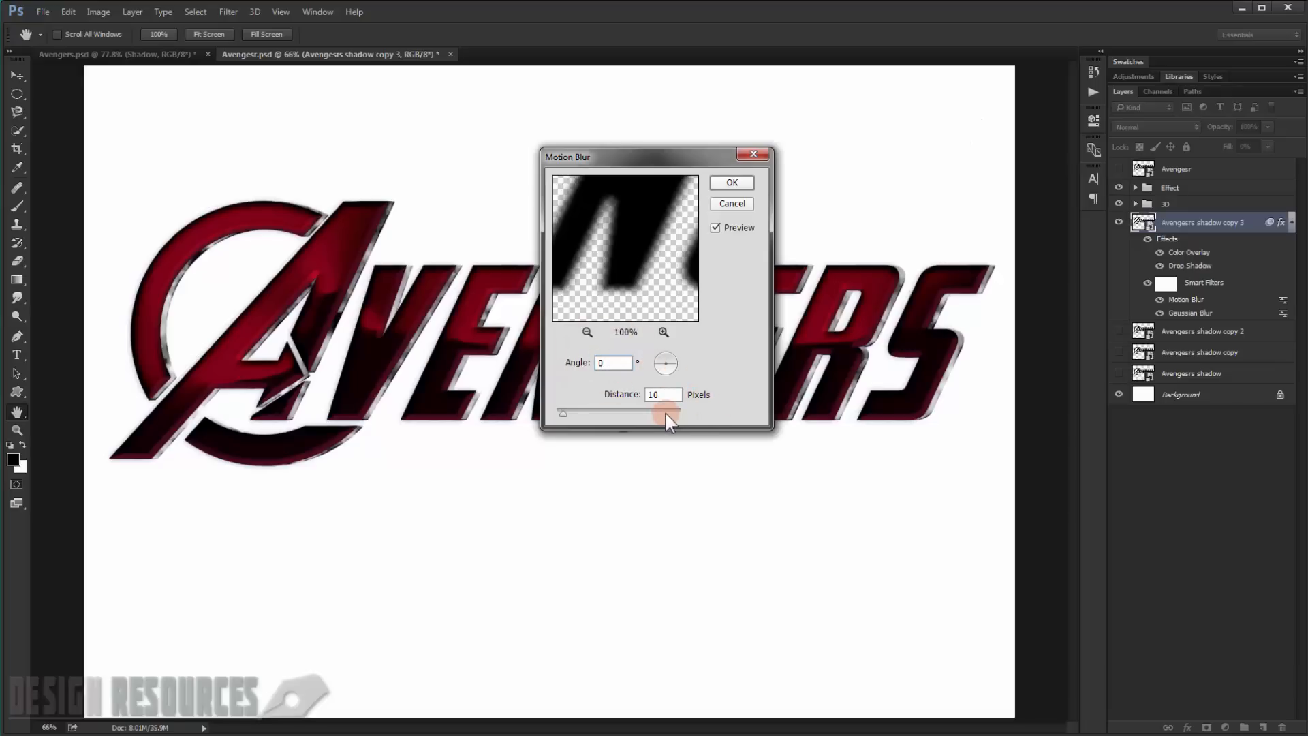
click(668, 400)
text(30)
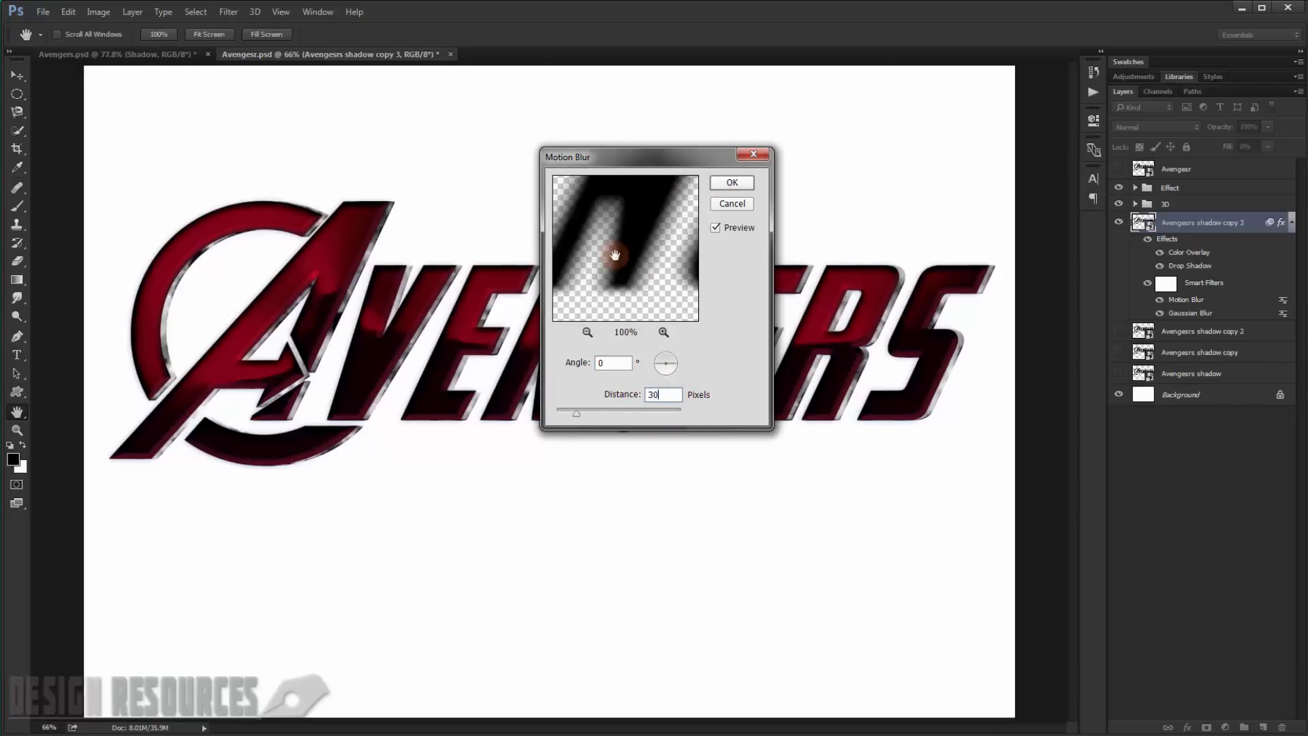
click(729, 182)
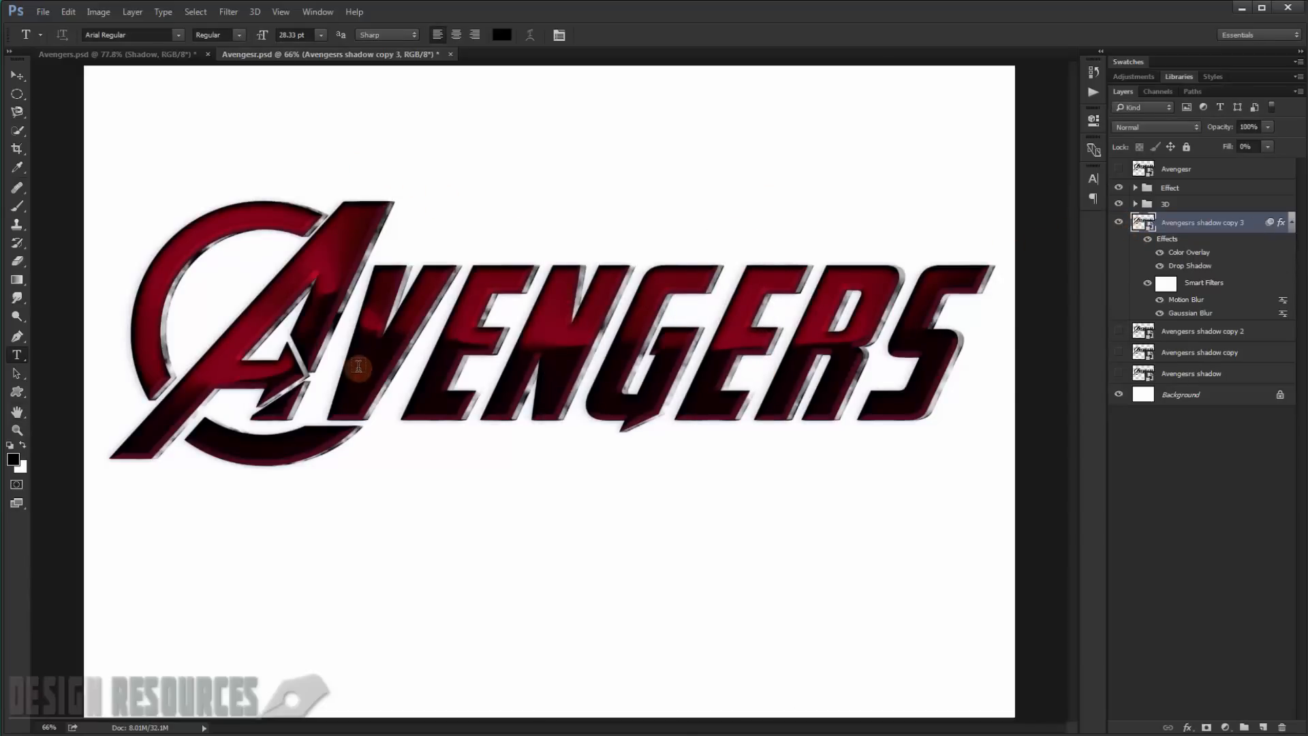
scroll(377, 343, up, 3)
scroll(377, 342, up, 4)
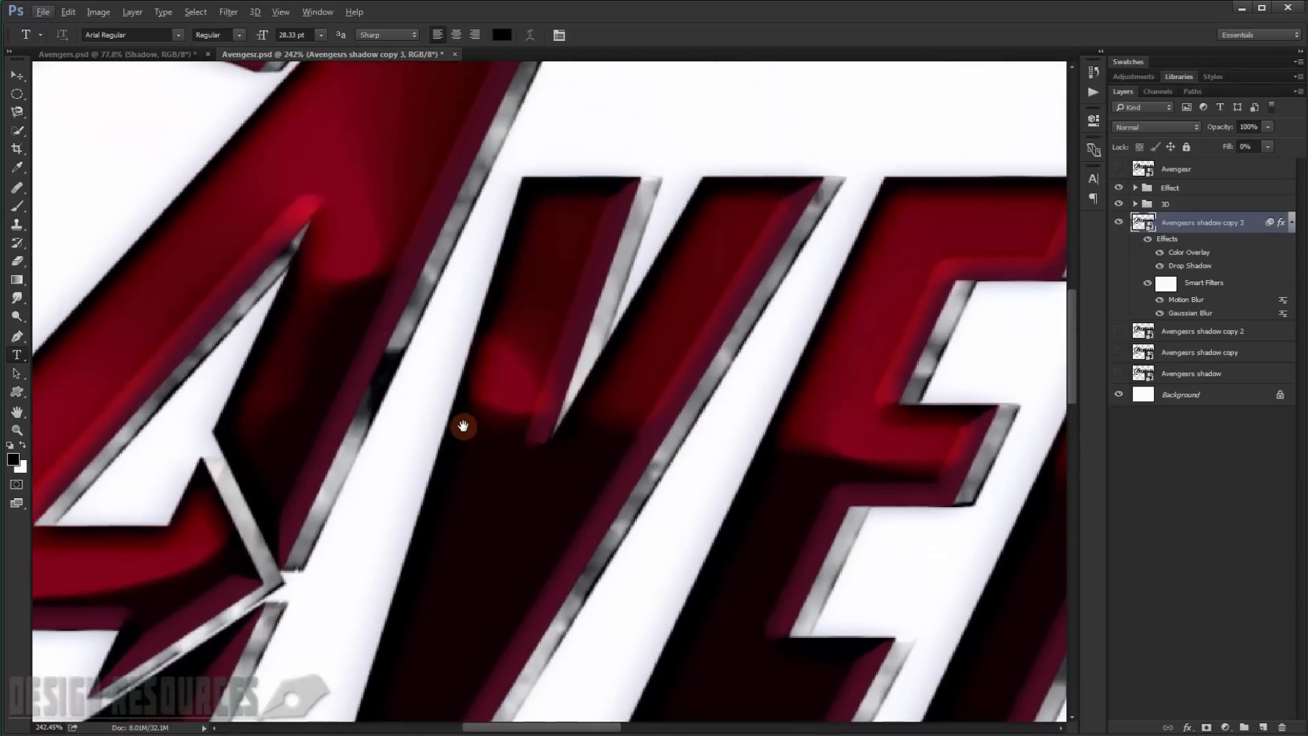
click(1119, 224)
click(1121, 227)
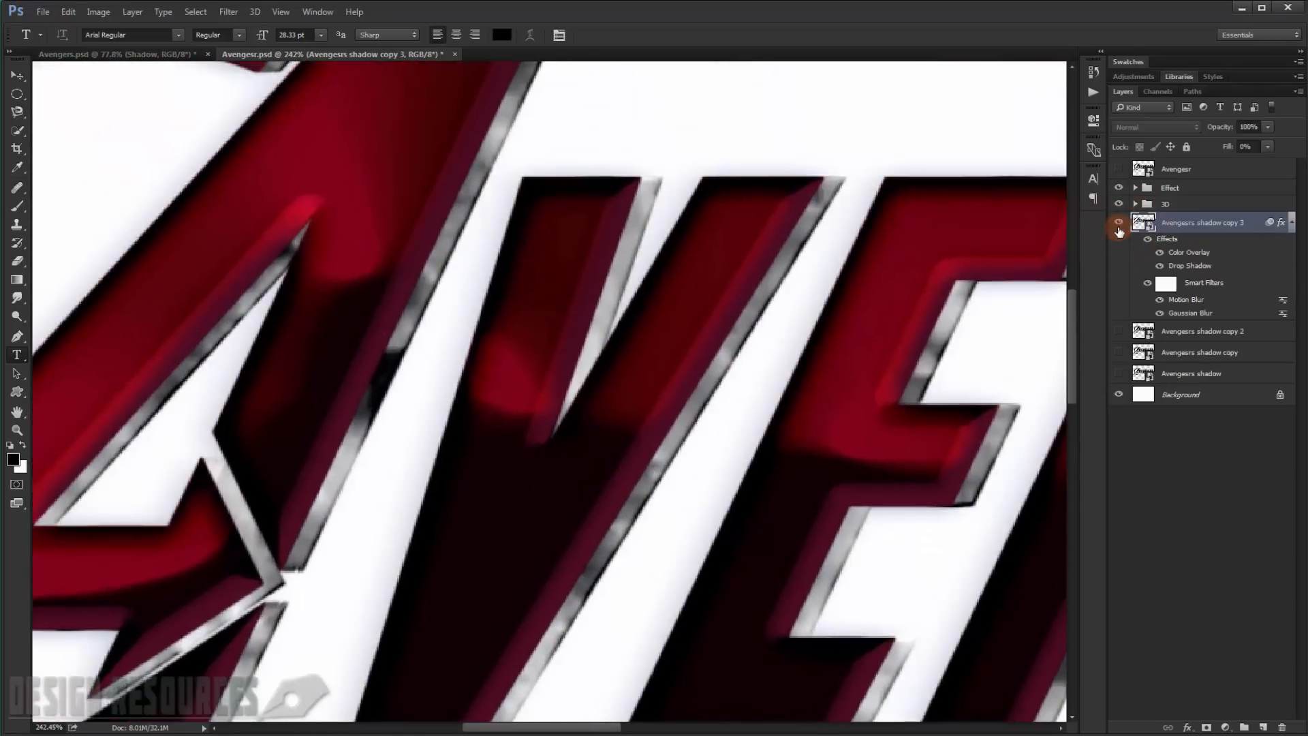
Step: Pick a dark teal foreground color and fill the Background layer with it
scroll(760, 328, down, 3)
click(1182, 397)
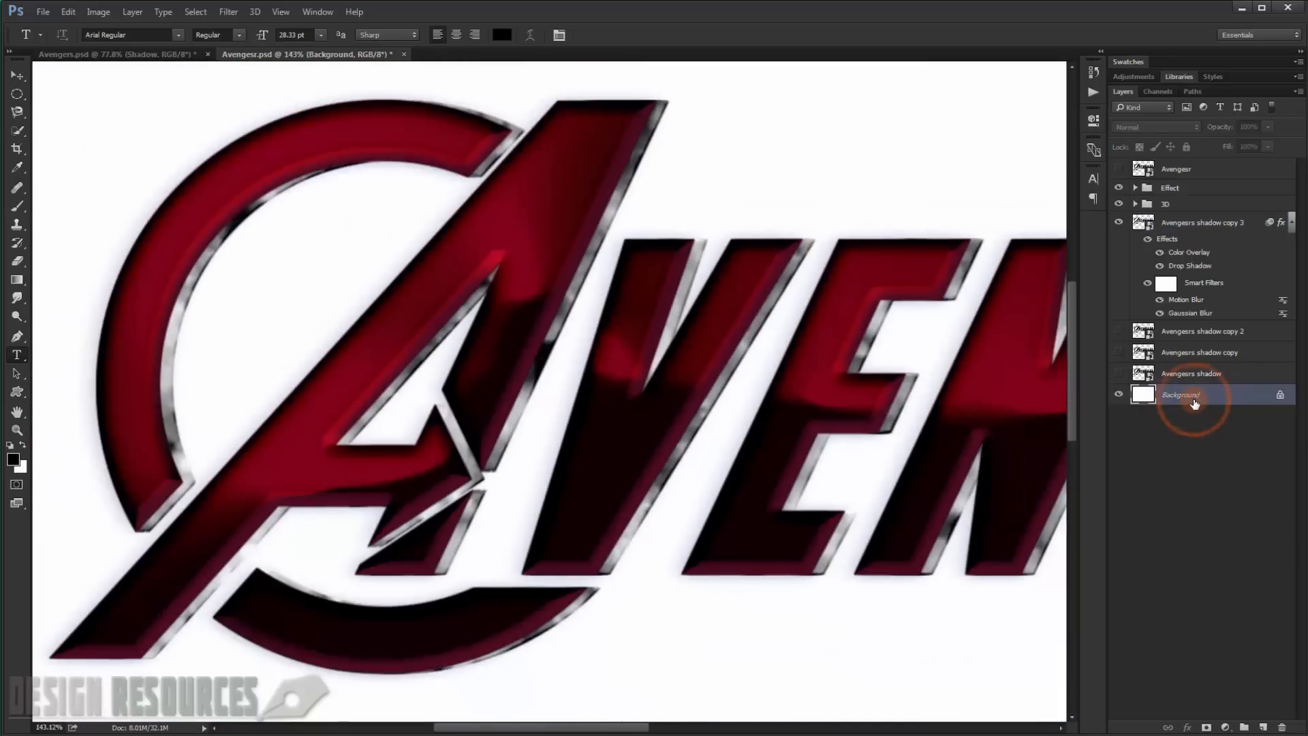
click(12, 458)
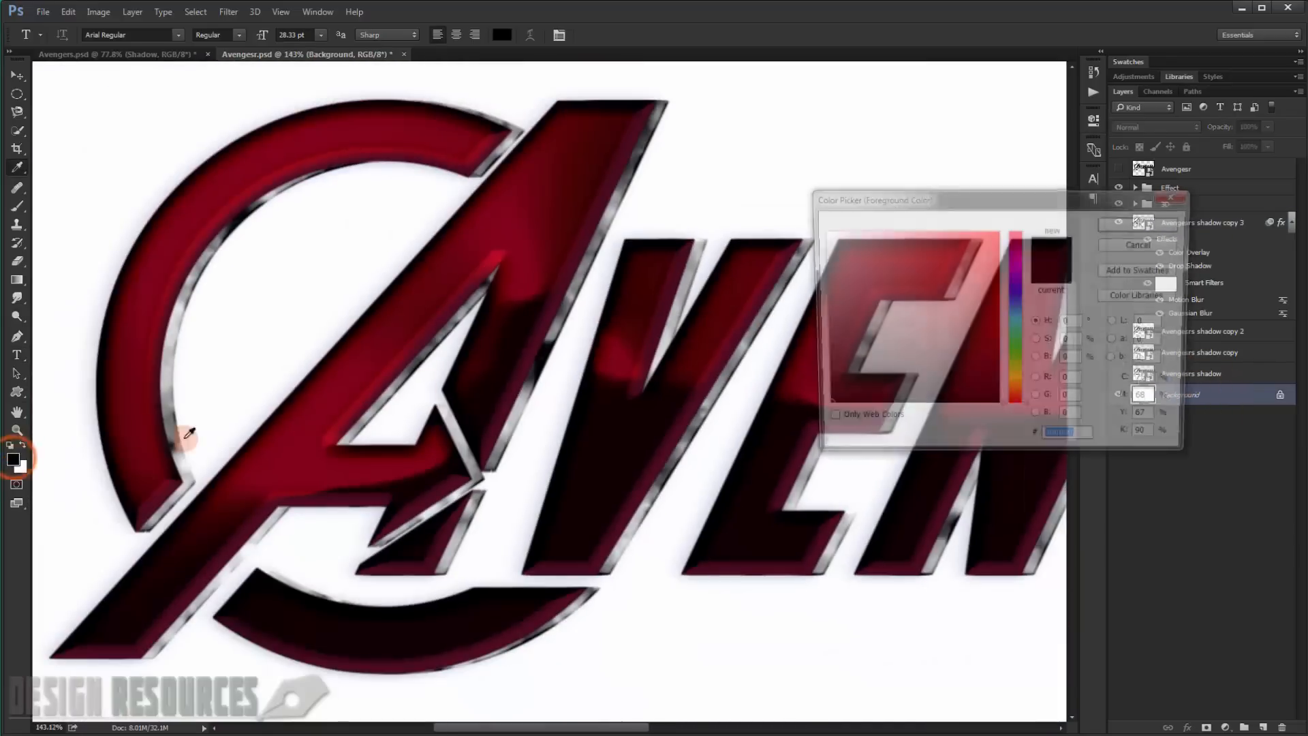
drag(1015, 408, 1015, 314)
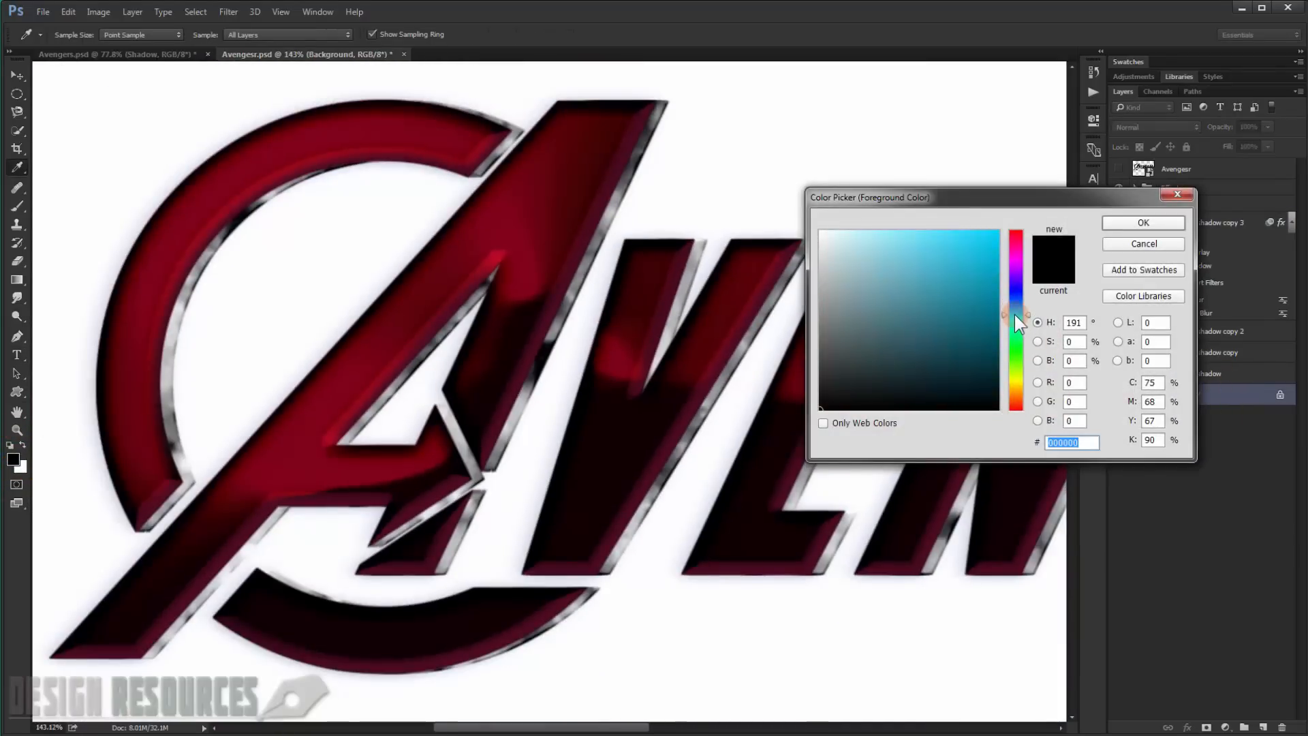
drag(876, 338, 925, 352)
click(1135, 224)
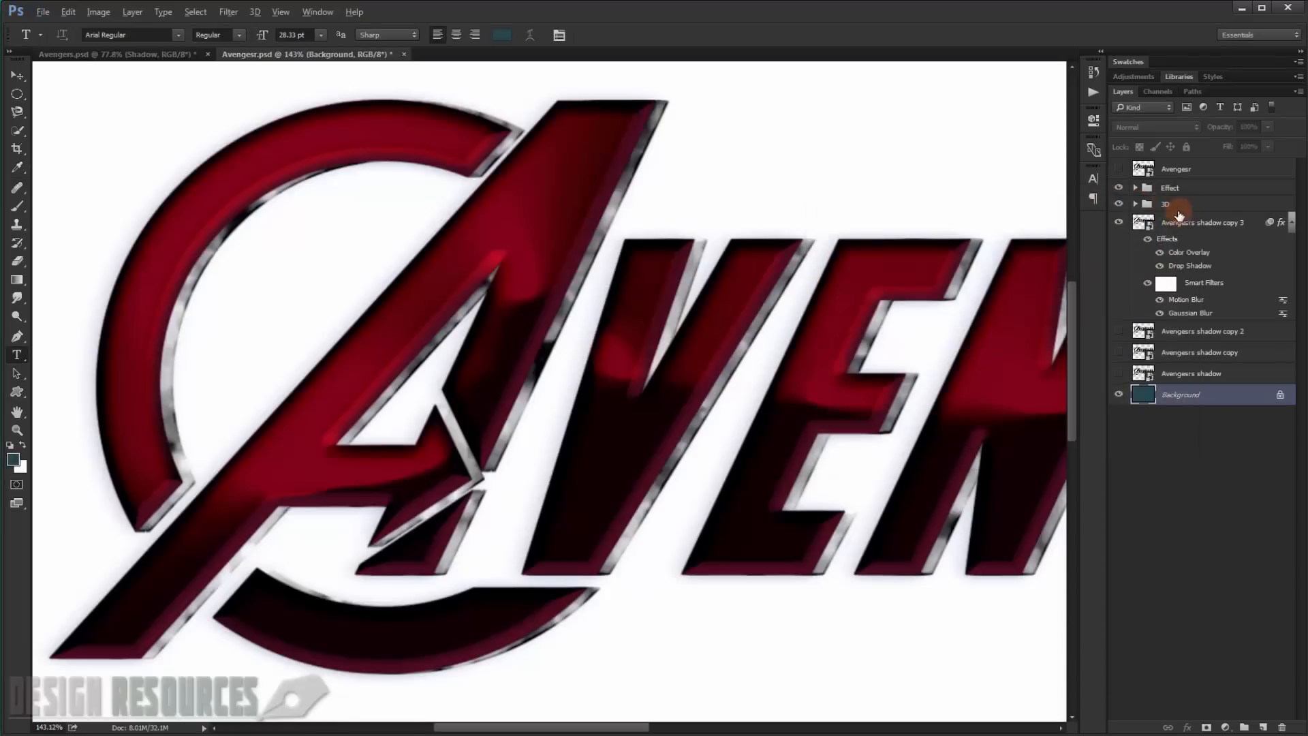
key(ctrl+0)
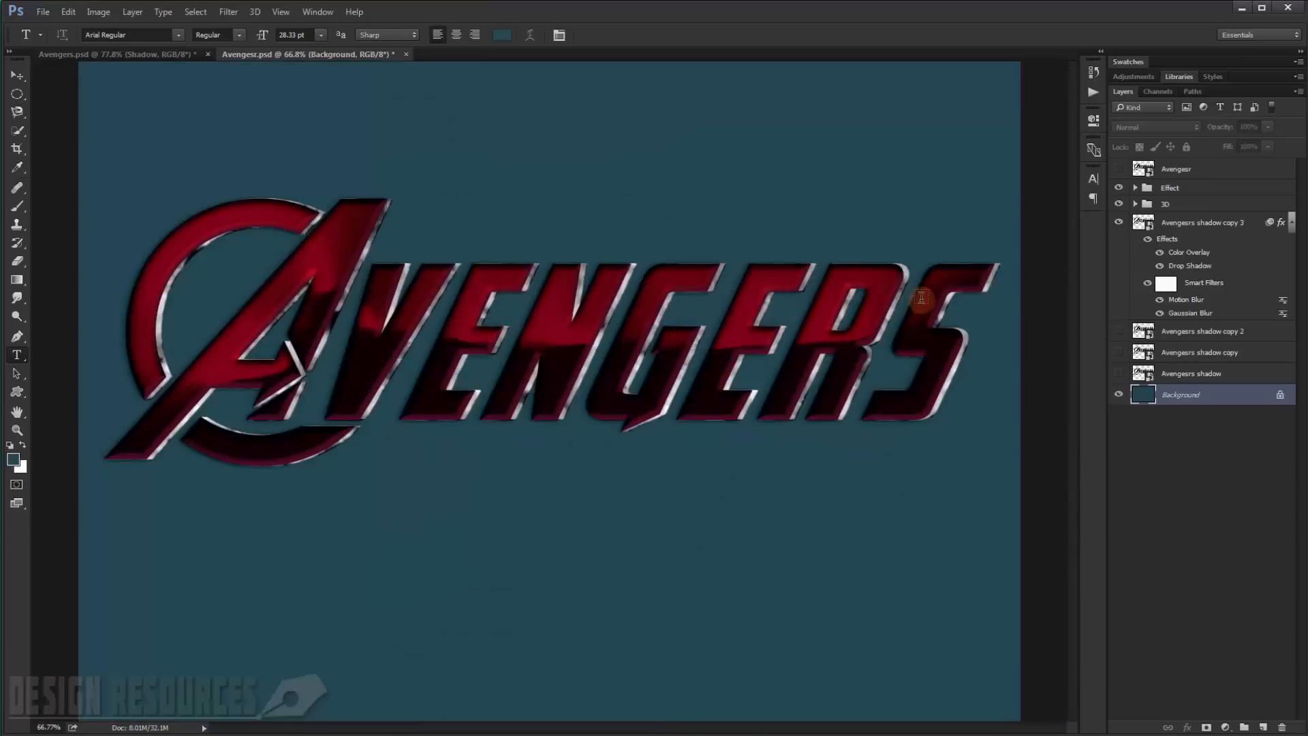
Step: Collapse the effects of Avengesrs shadow copy 3, then show the Avengesrs shadow copy 2 layer and set its fill to 0%
click(1257, 224)
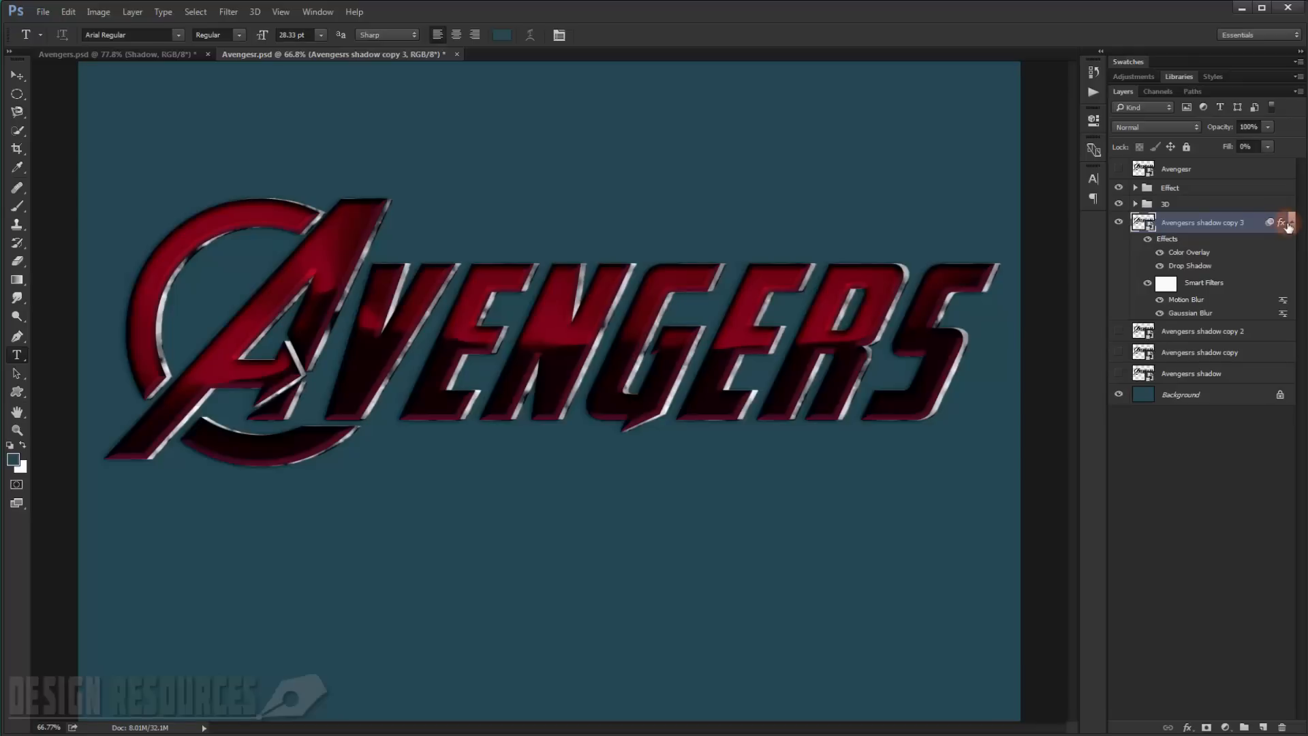
click(1289, 224)
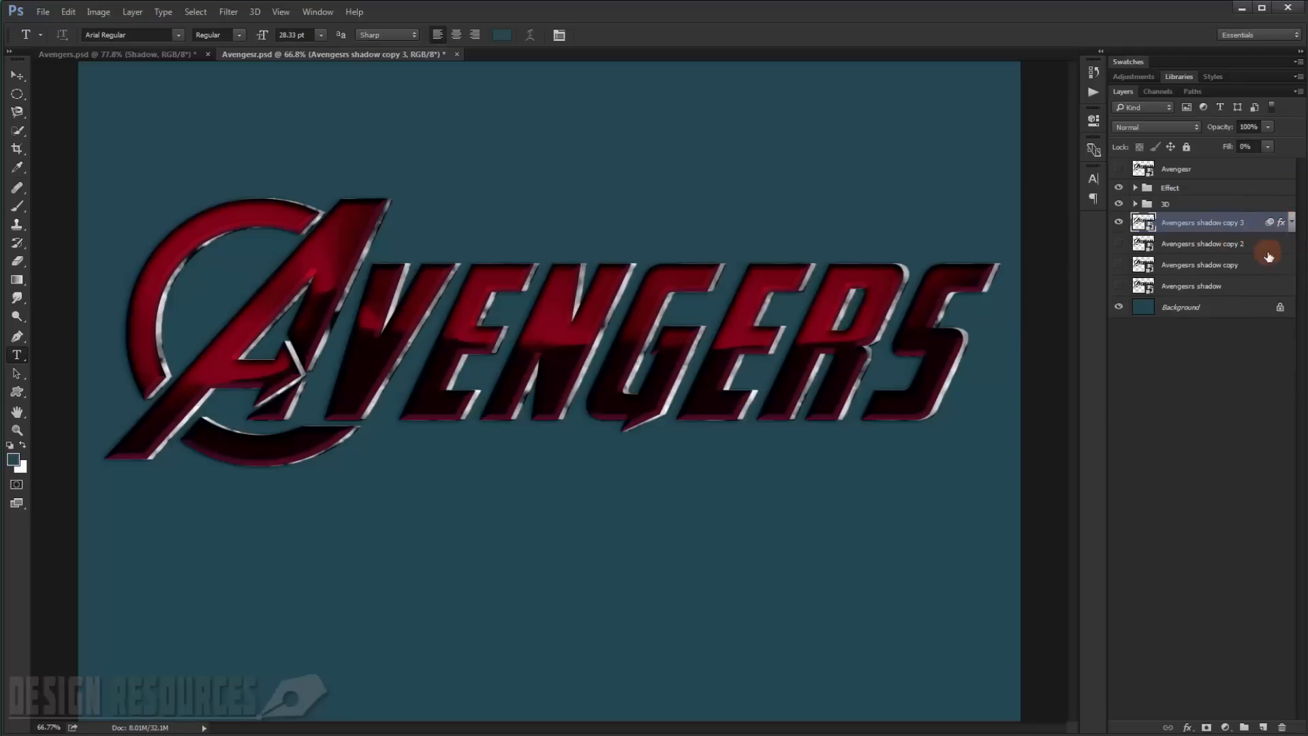
click(1118, 244)
click(1200, 244)
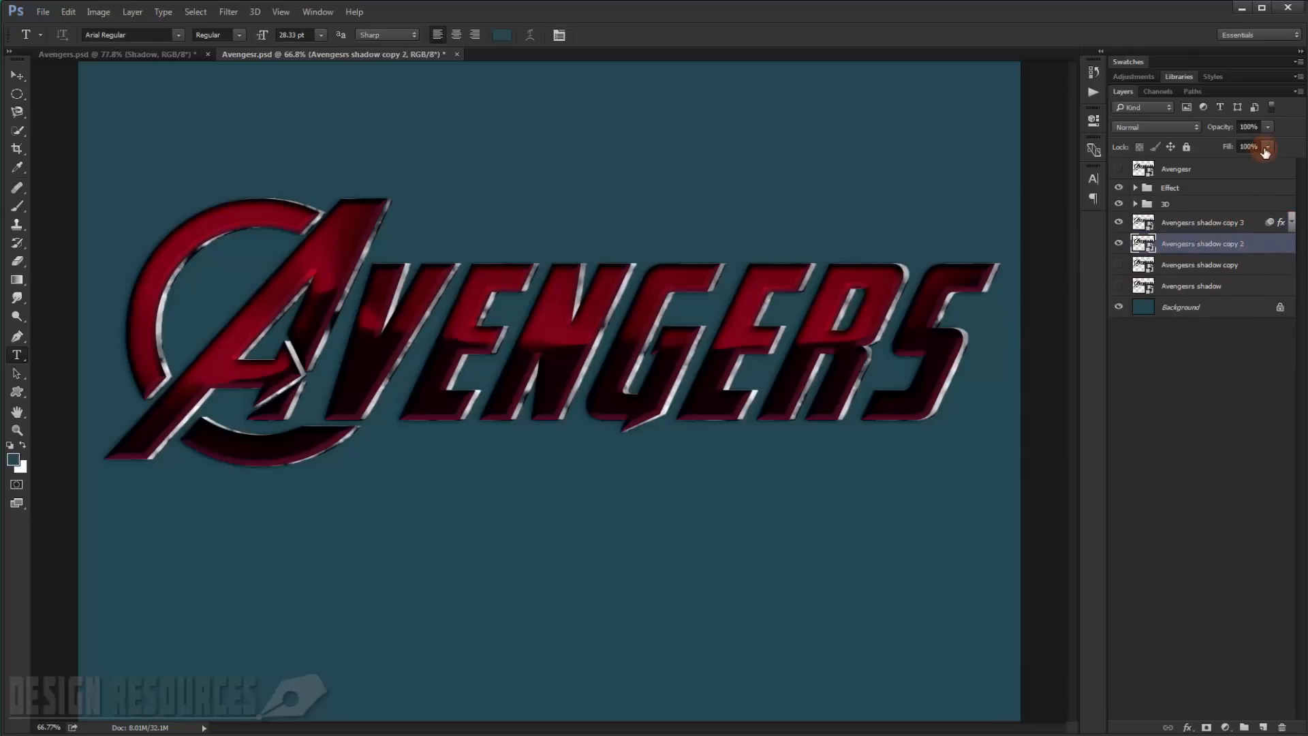
drag(1276, 154, 1192, 162)
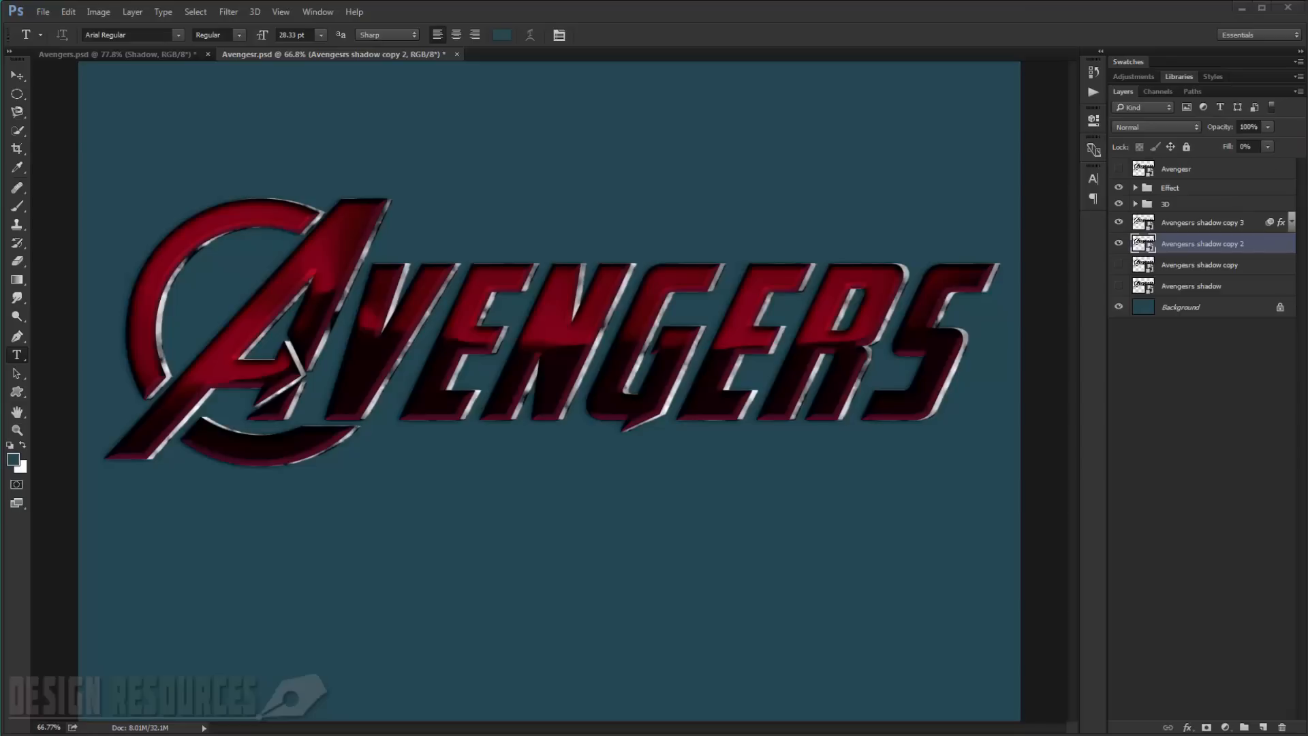
Step: Add a Color Overlay with color #515567 and 25% opacity to the Avengesrs shadow copy 2 layer
double_click(1262, 256)
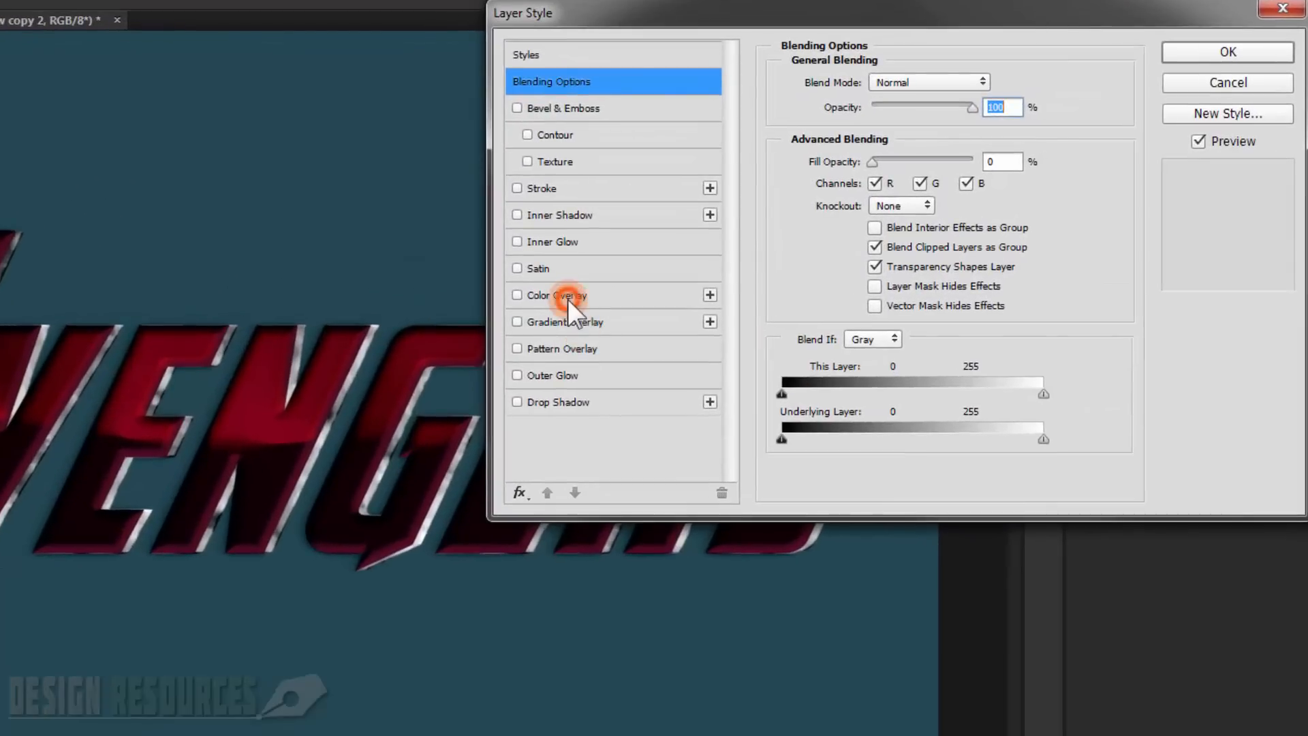
click(754, 250)
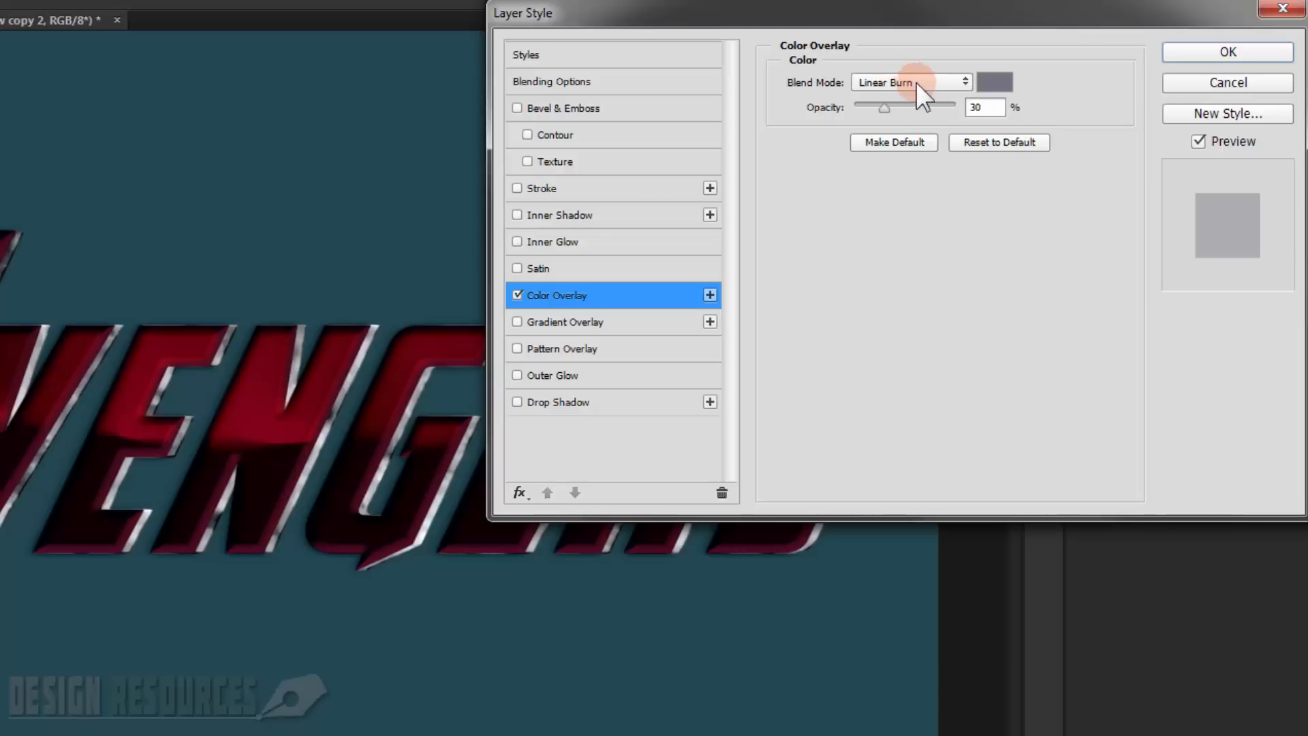
click(995, 81)
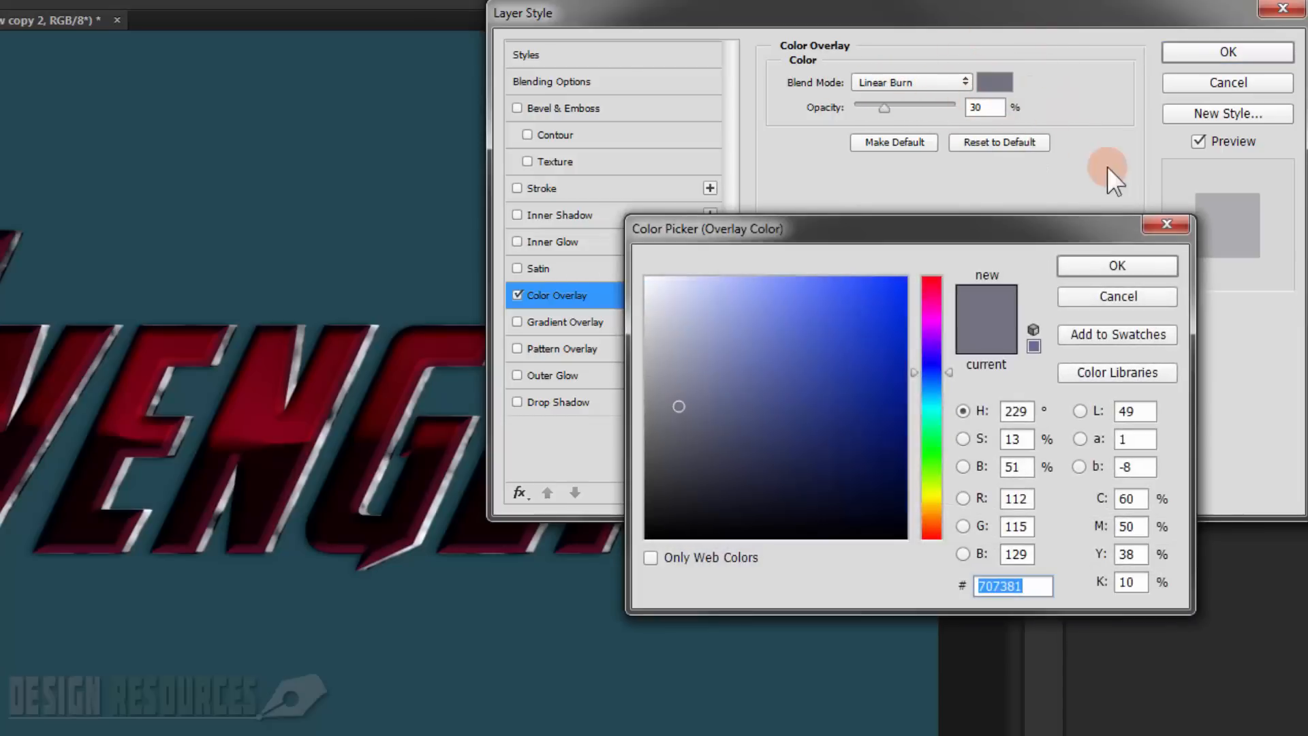
text(515)
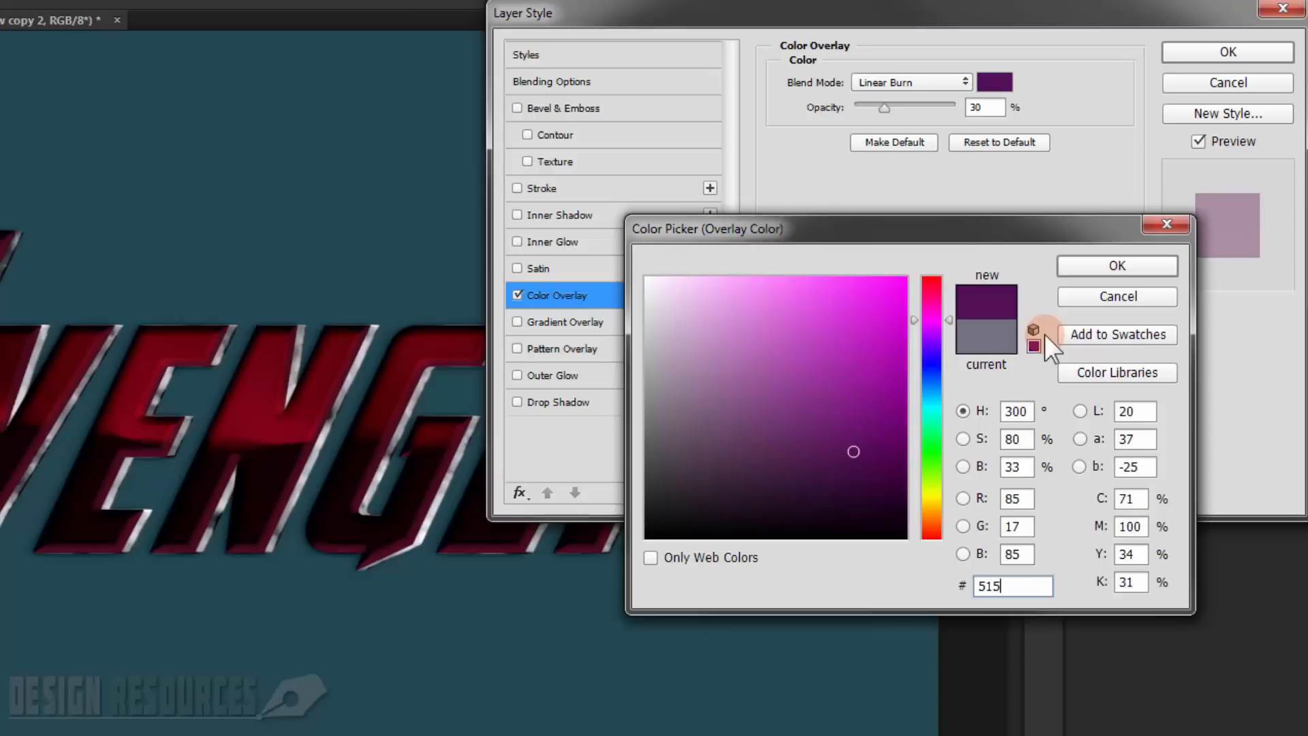
text(567)
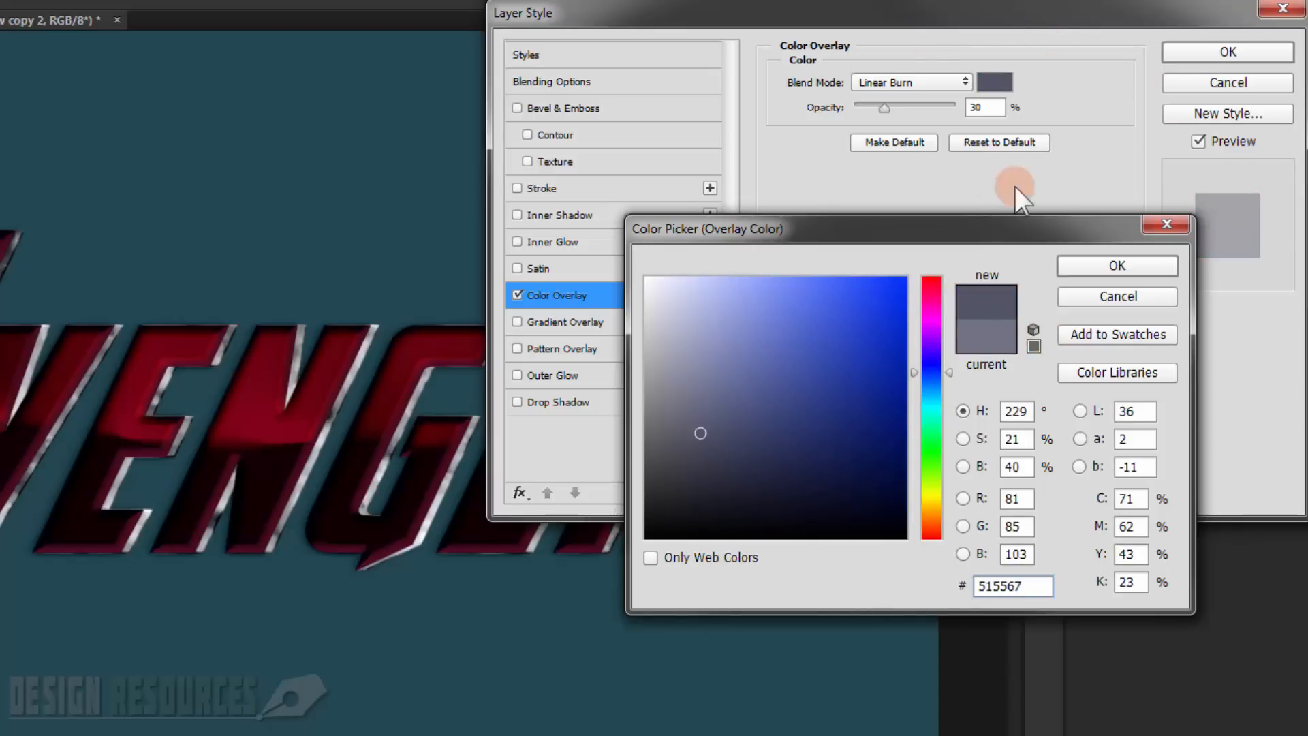
click(1117, 265)
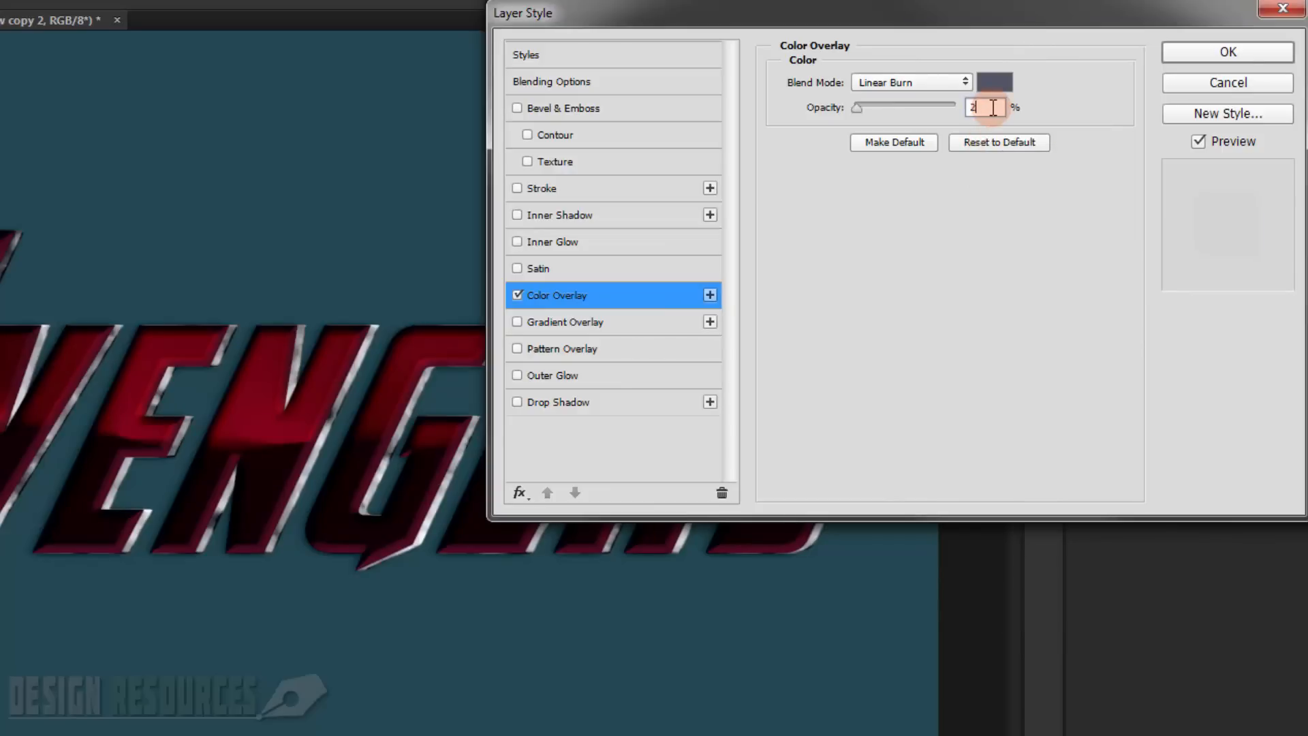
text(25)
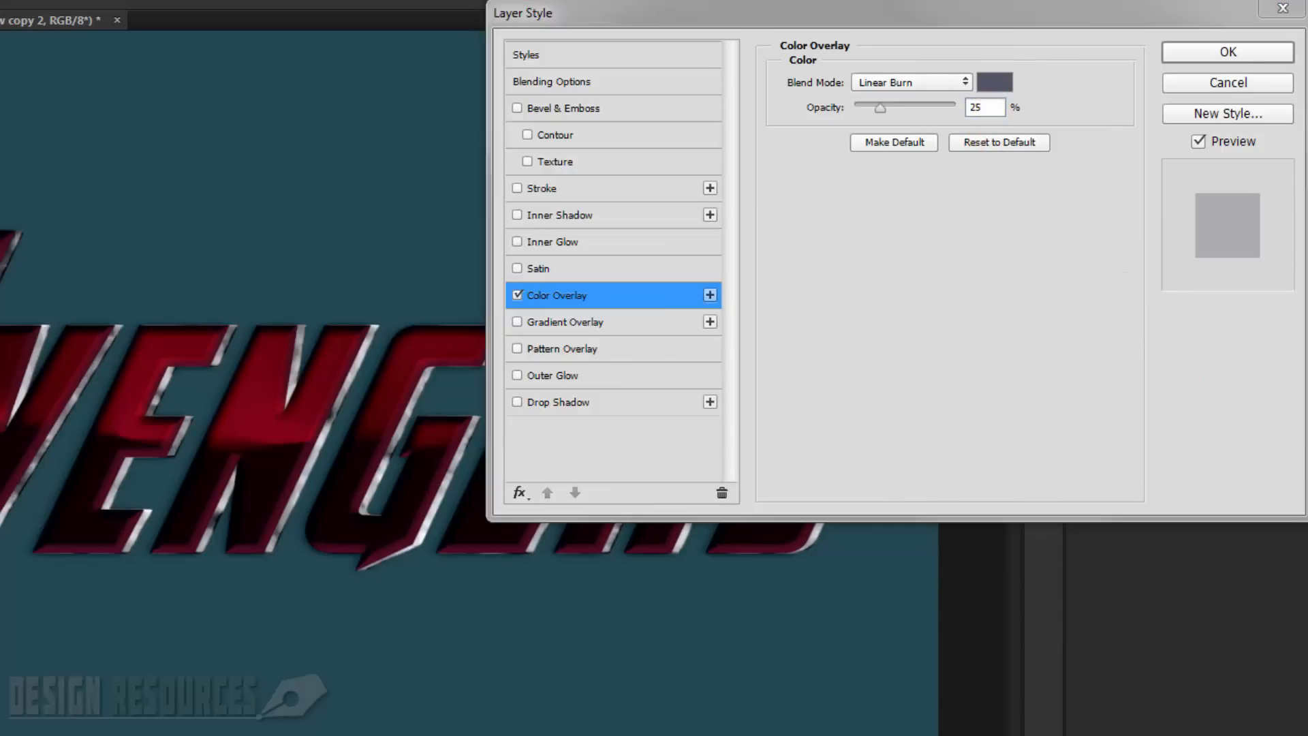
Step: Enable a Drop Shadow on the same layer and set its color to #817072
click(583, 401)
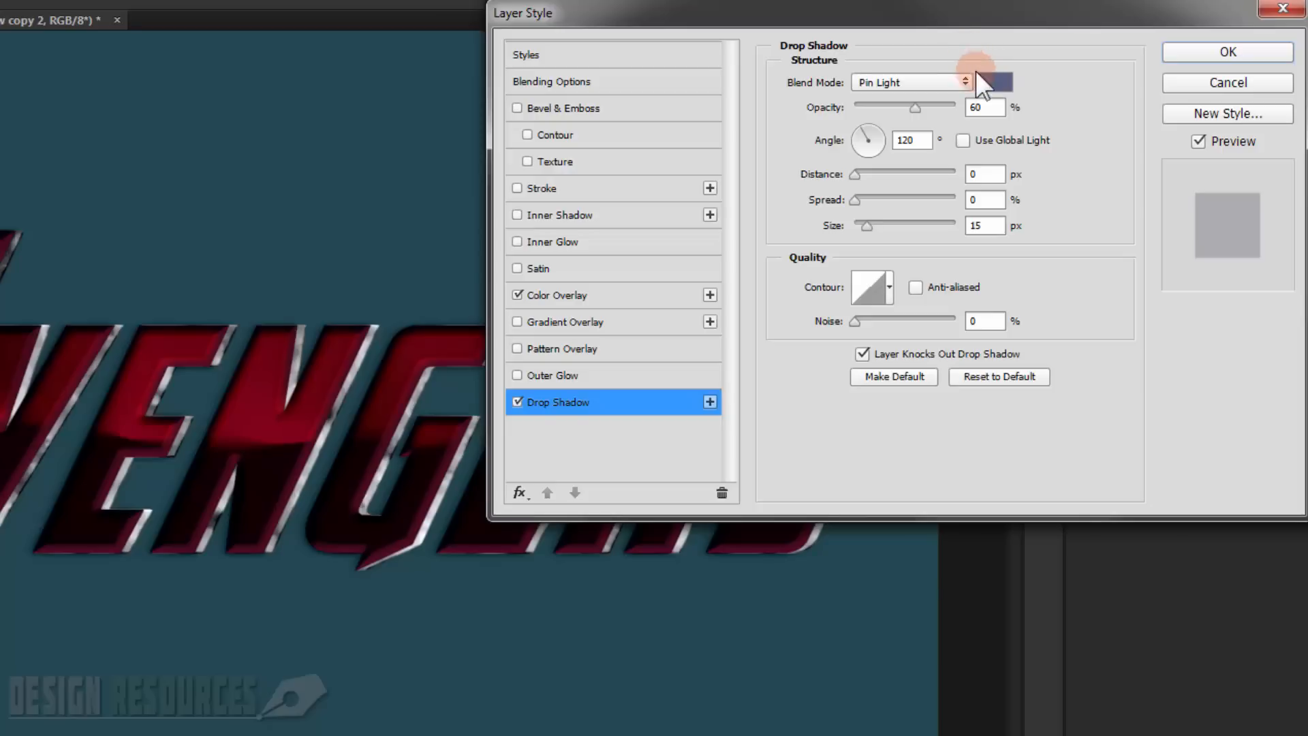
click(995, 82)
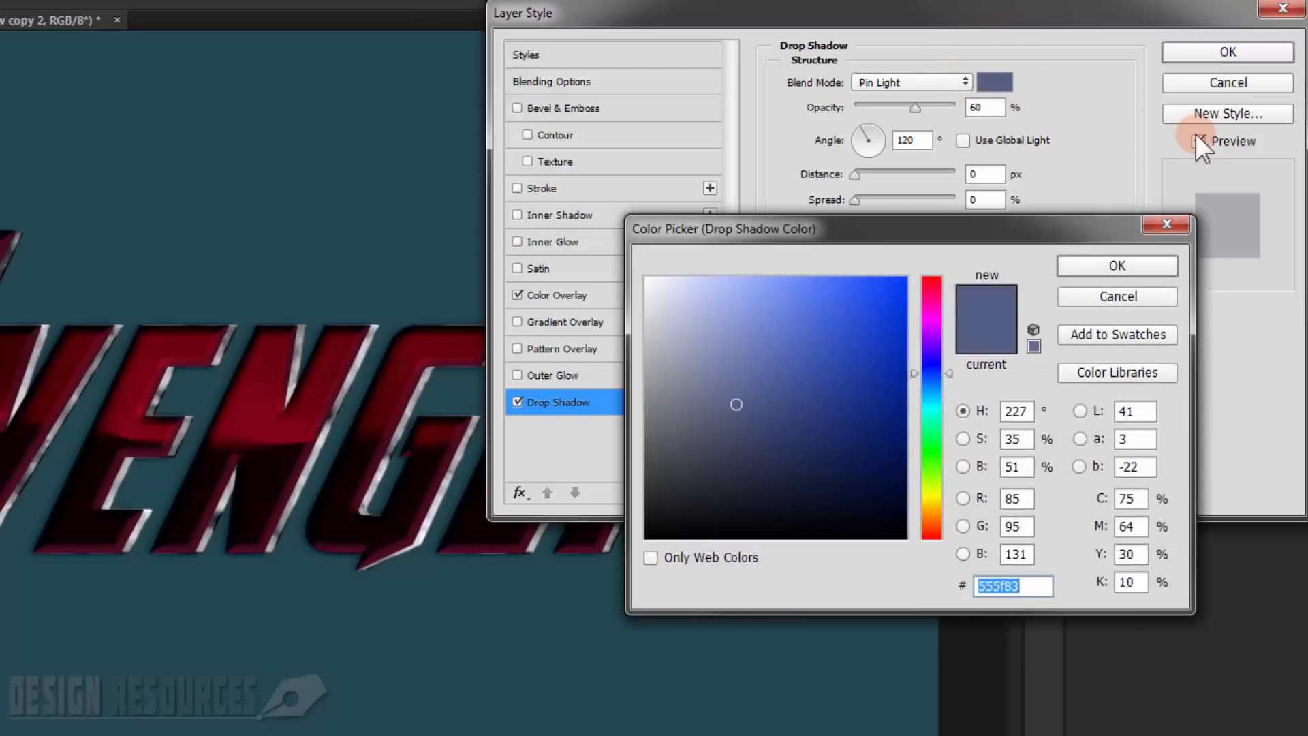
text(817)
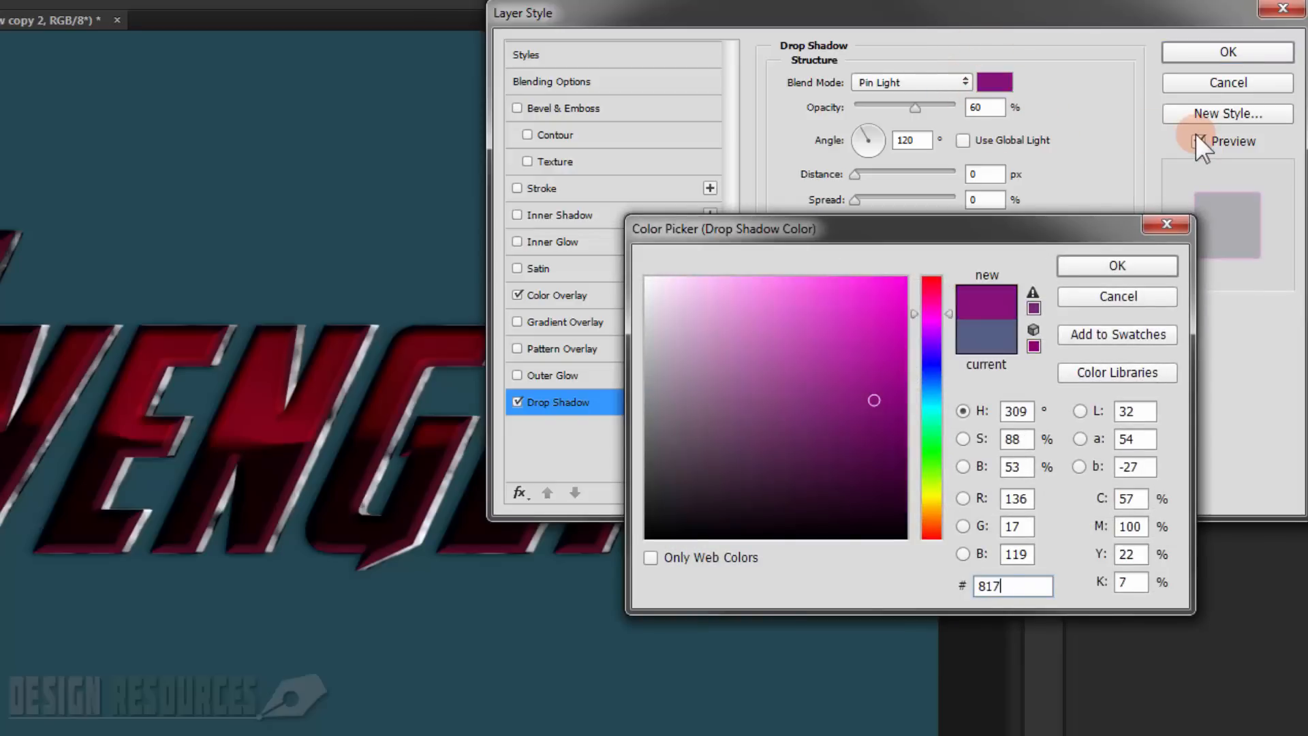
text(072)
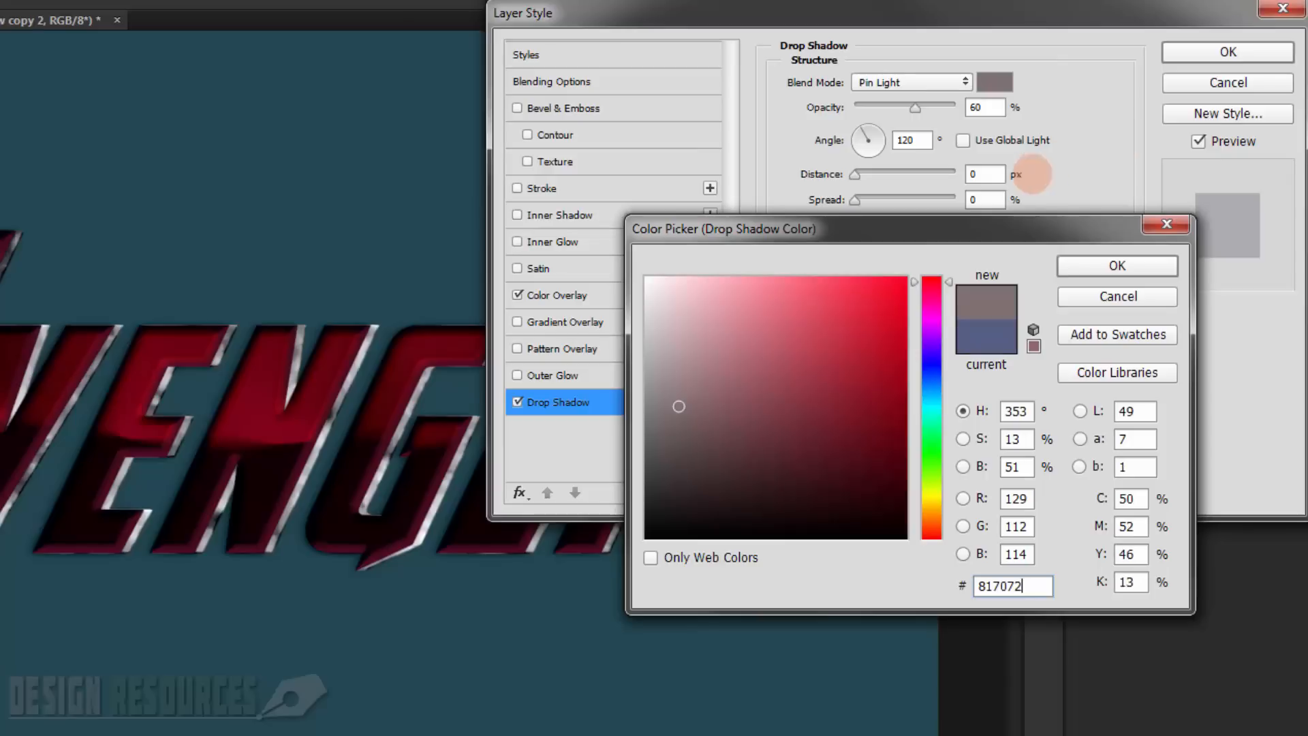
click(1147, 266)
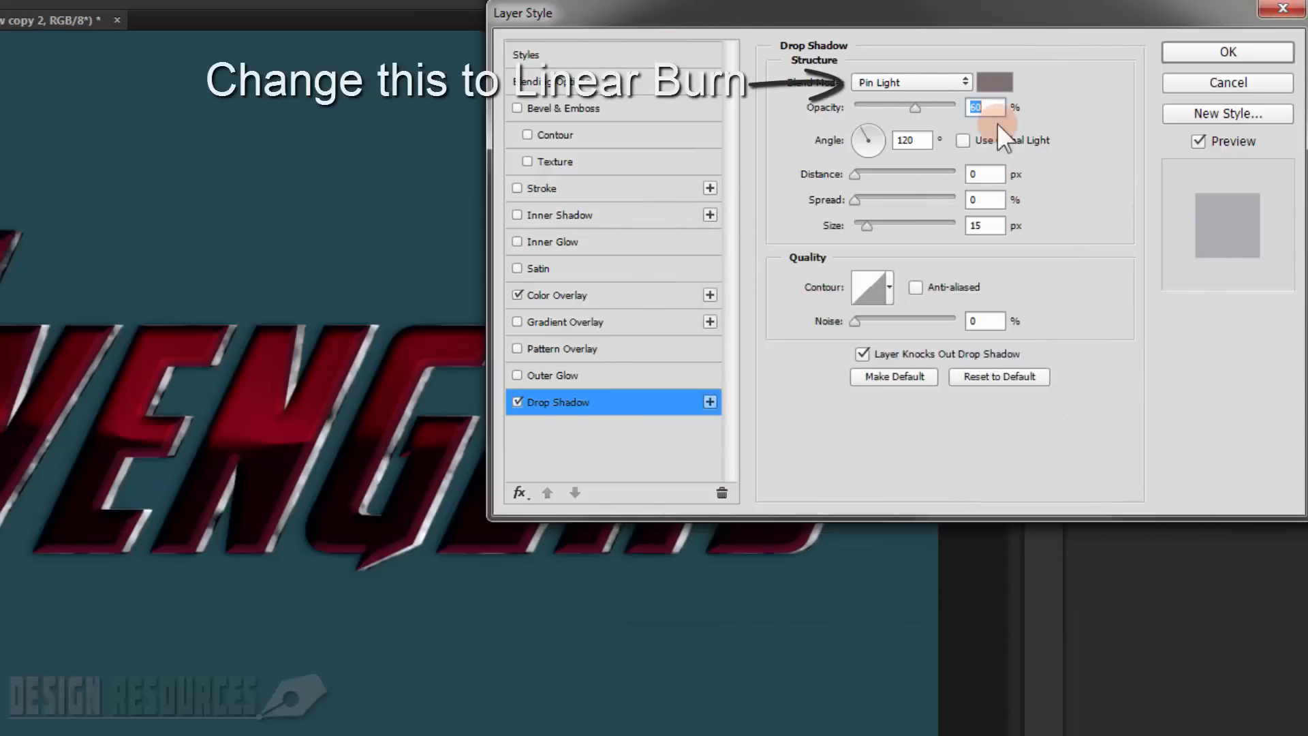
Step: Set the Drop Shadow's opacity to 15%, distance to 30 px and size to 30 px, and apply the layer style
text(15)
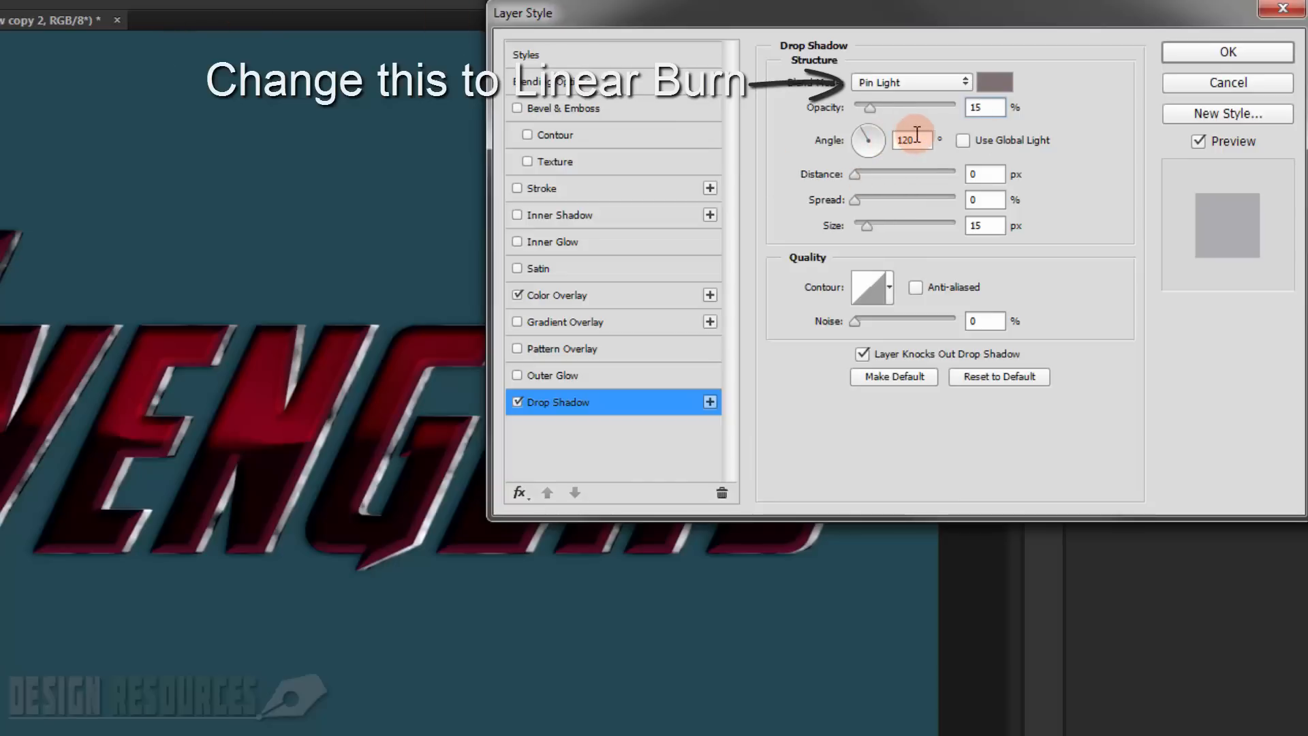
click(985, 177)
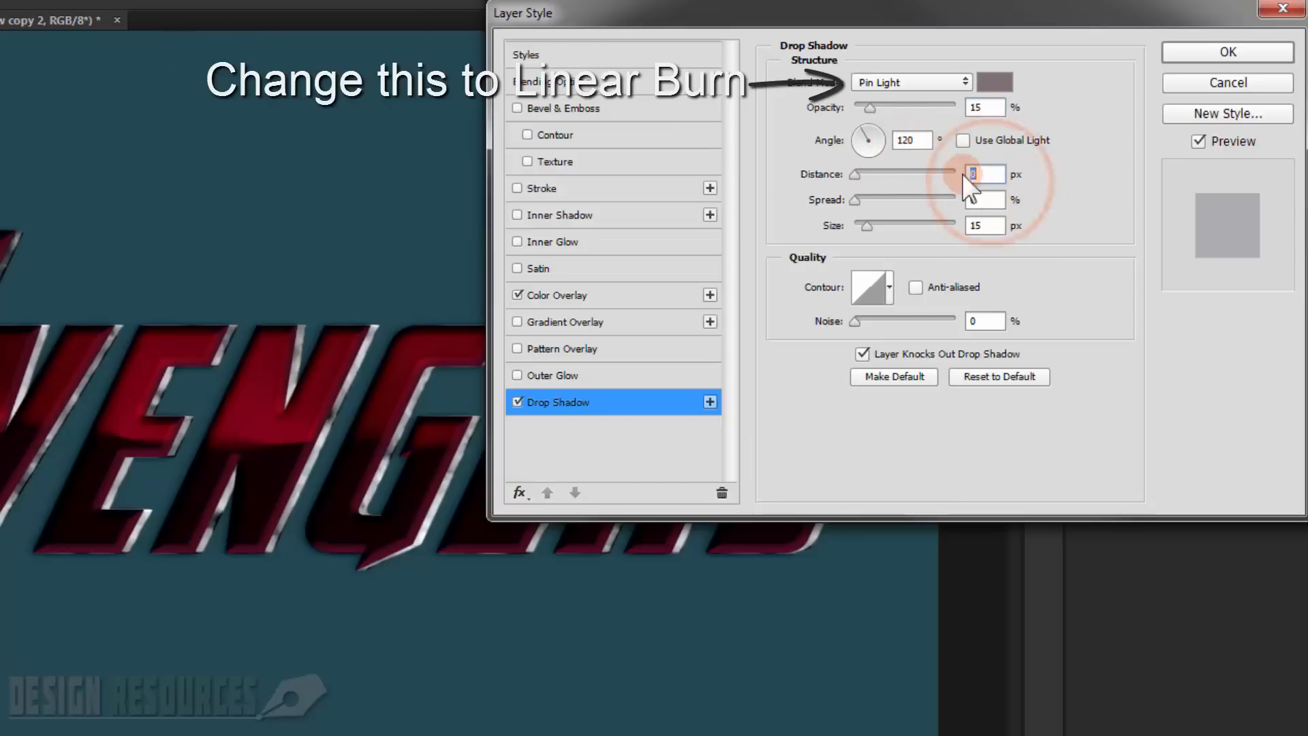
text(30)
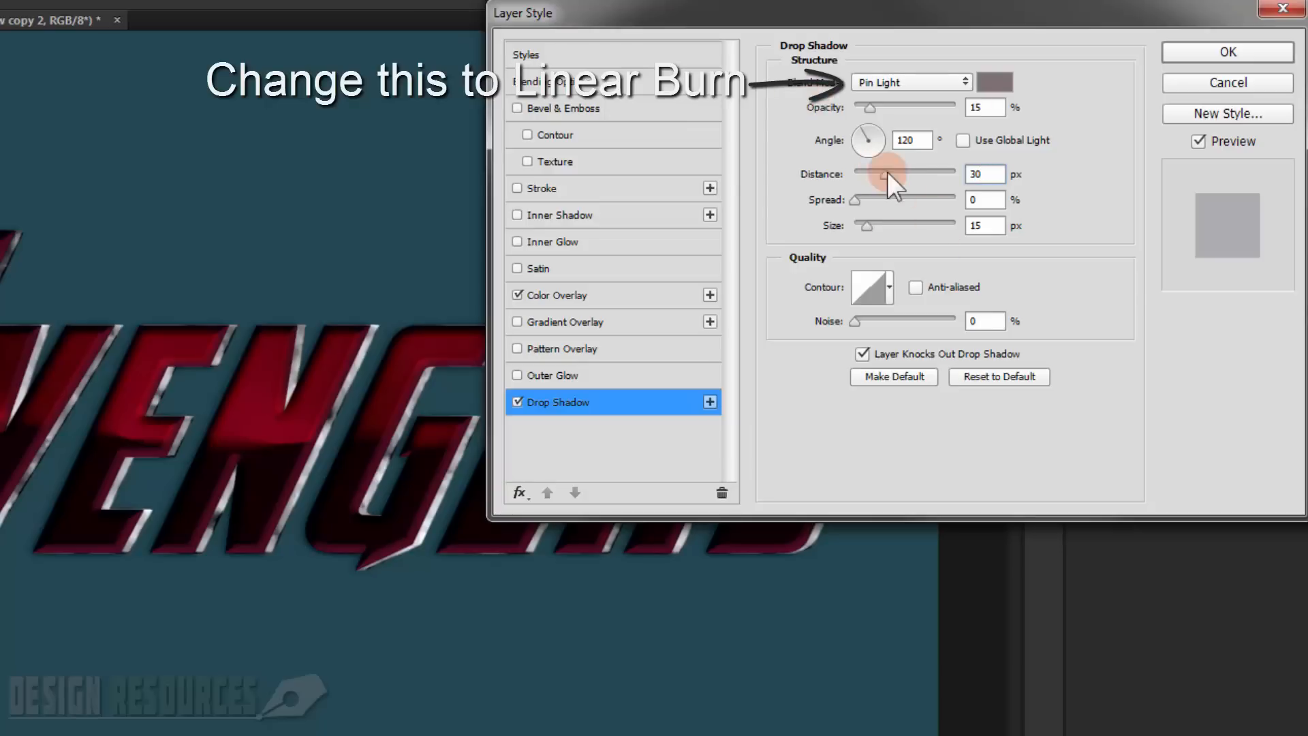
click(986, 225)
text(30)
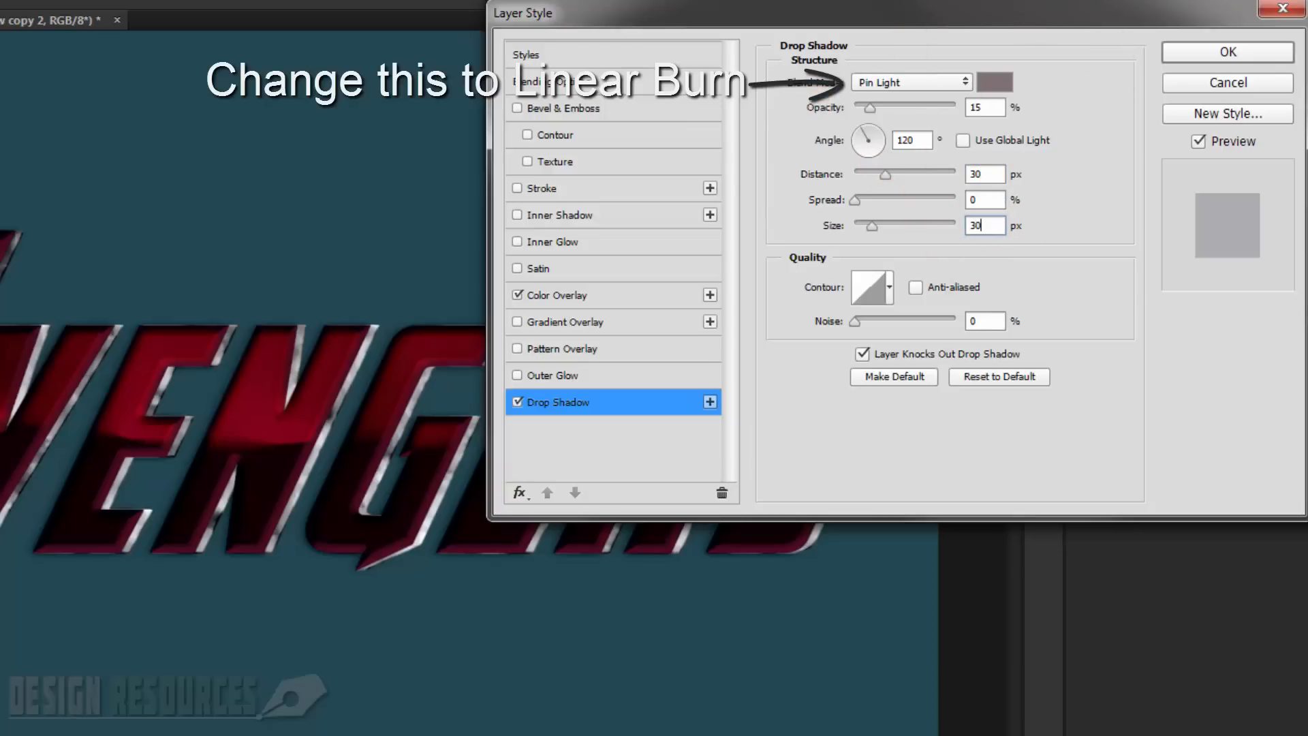
click(1219, 55)
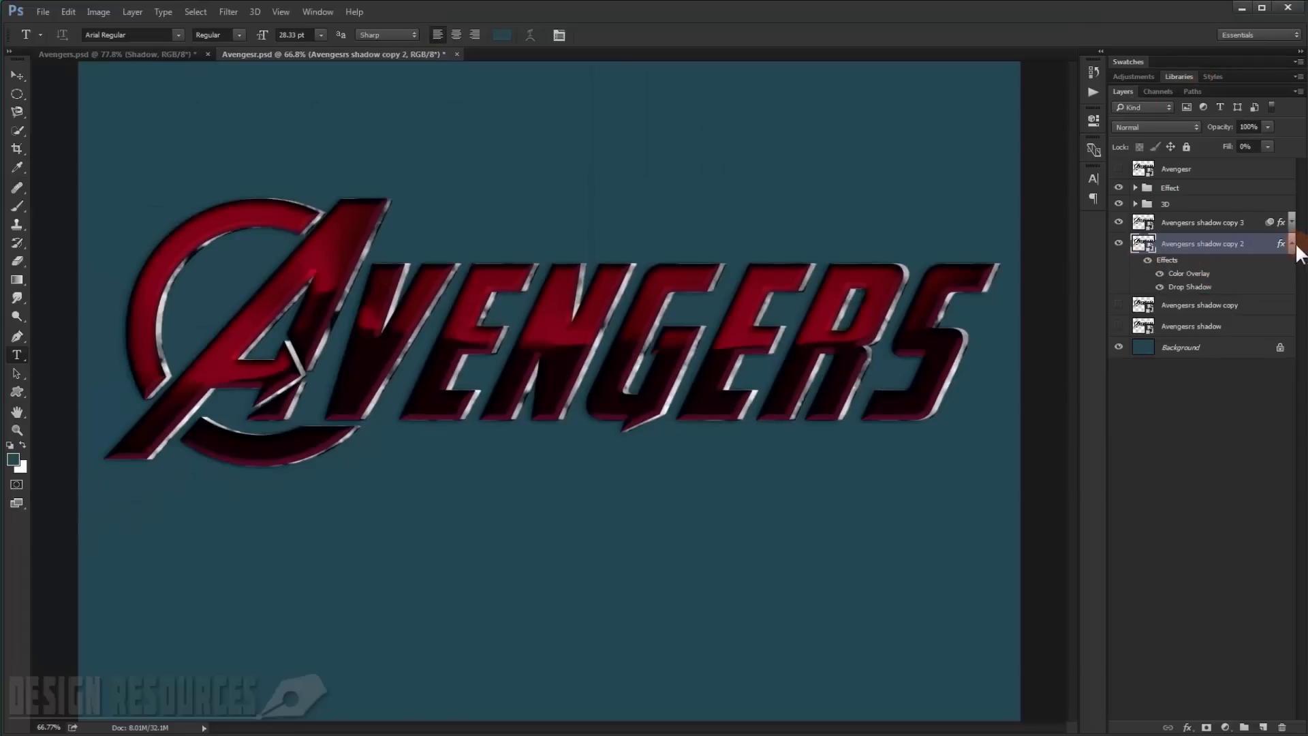
Step: Apply a Gaussian Blur with a 6-pixel radius to the Avengesrs shadow copy 2 layer
click(232, 10)
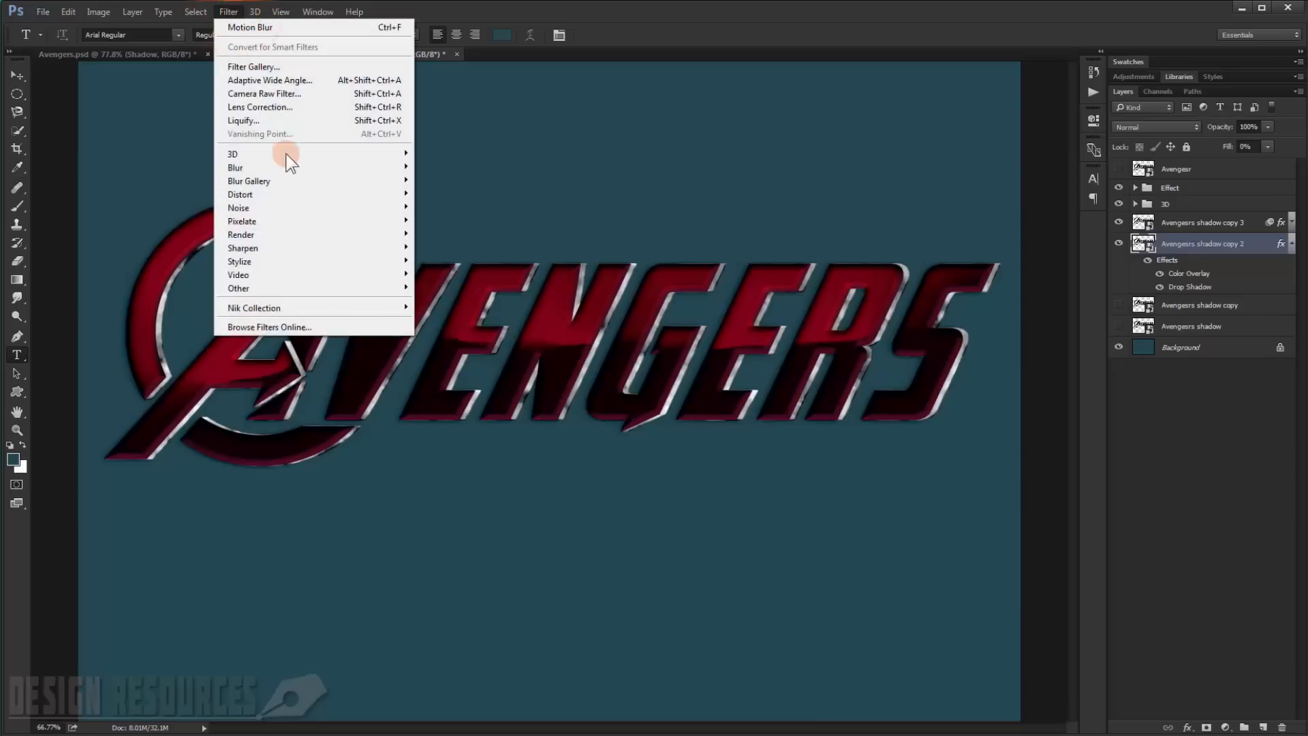
mouse_move(306, 168)
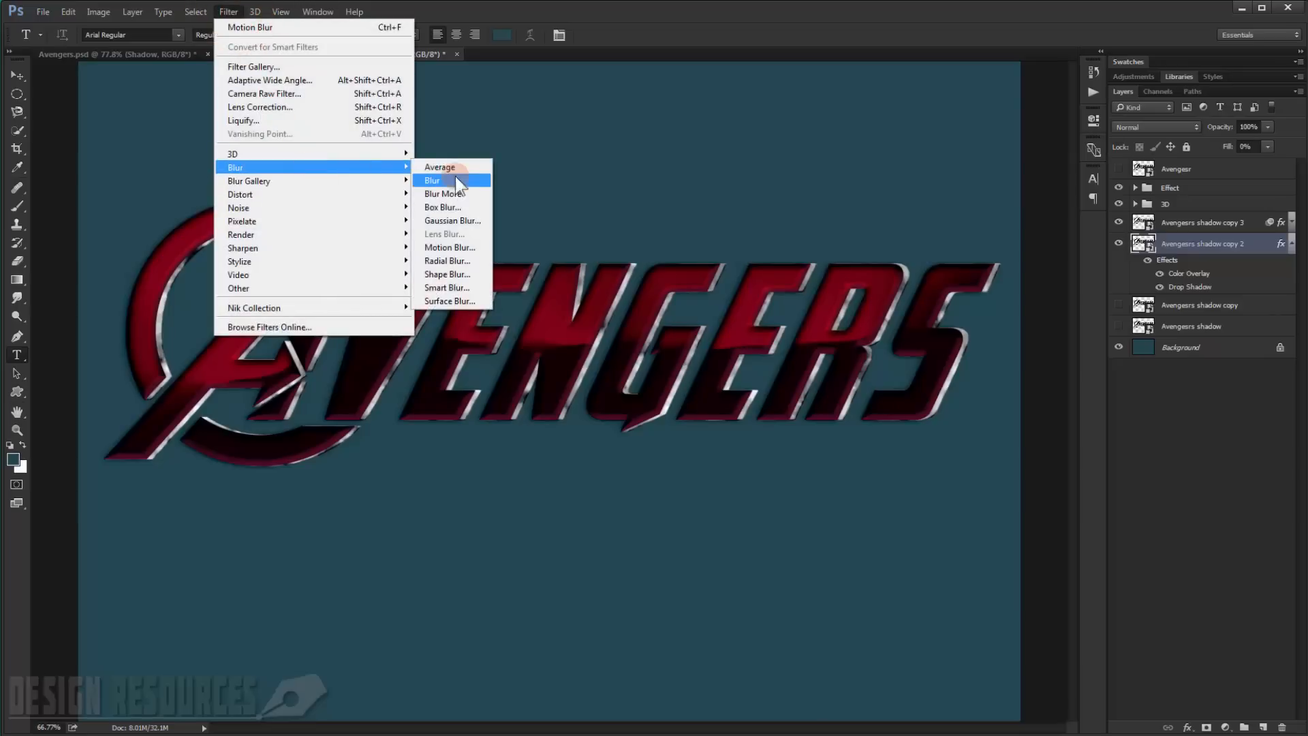
click(469, 212)
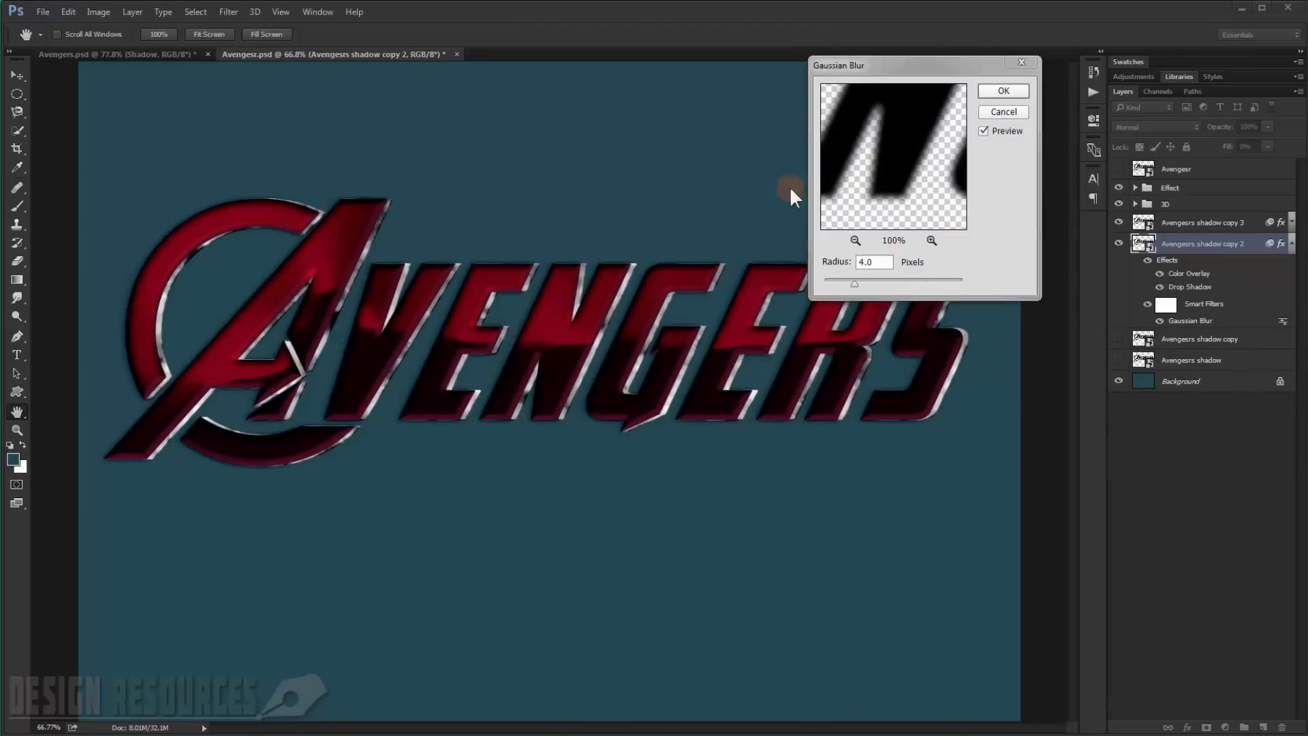
double_click(866, 262)
text(6)
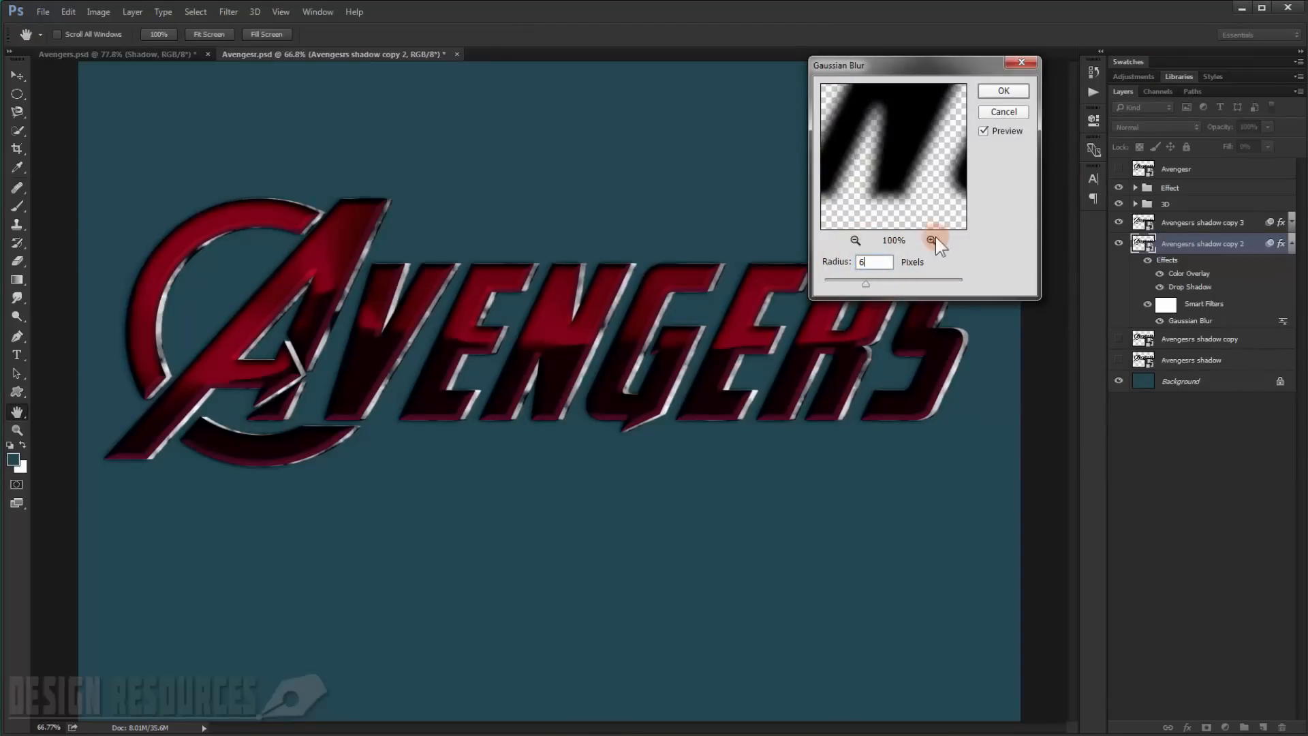
click(999, 89)
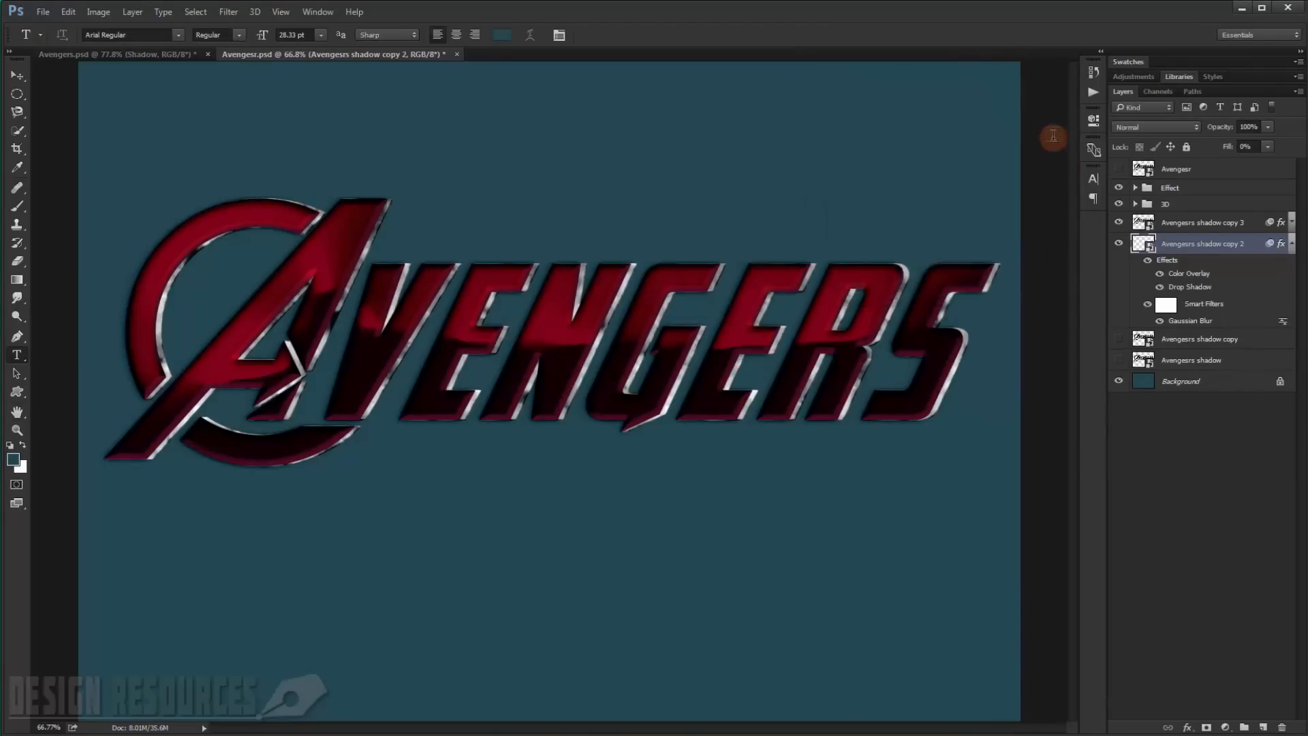
Step: Apply a Motion Blur at angle -90° and distance 60 pixels to the Avengesrs shadow copy 2 layer
click(230, 11)
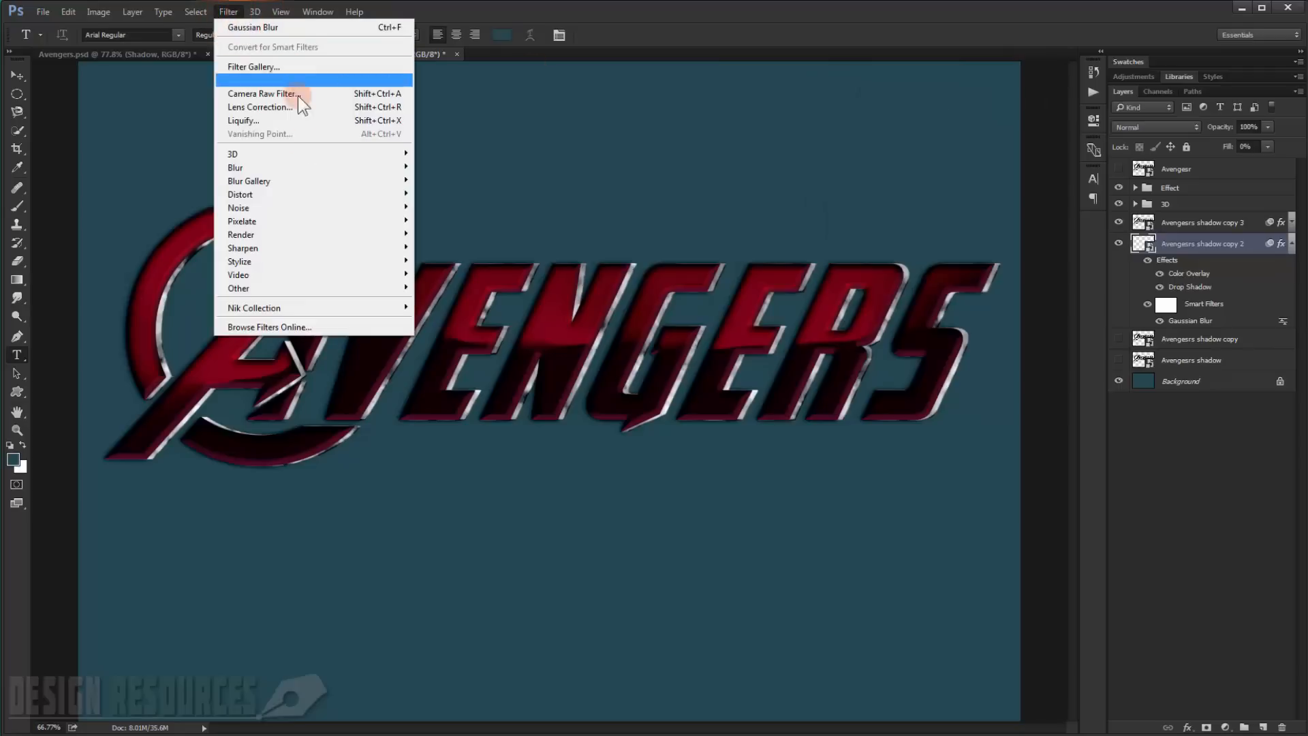
click(326, 156)
mouse_move(332, 172)
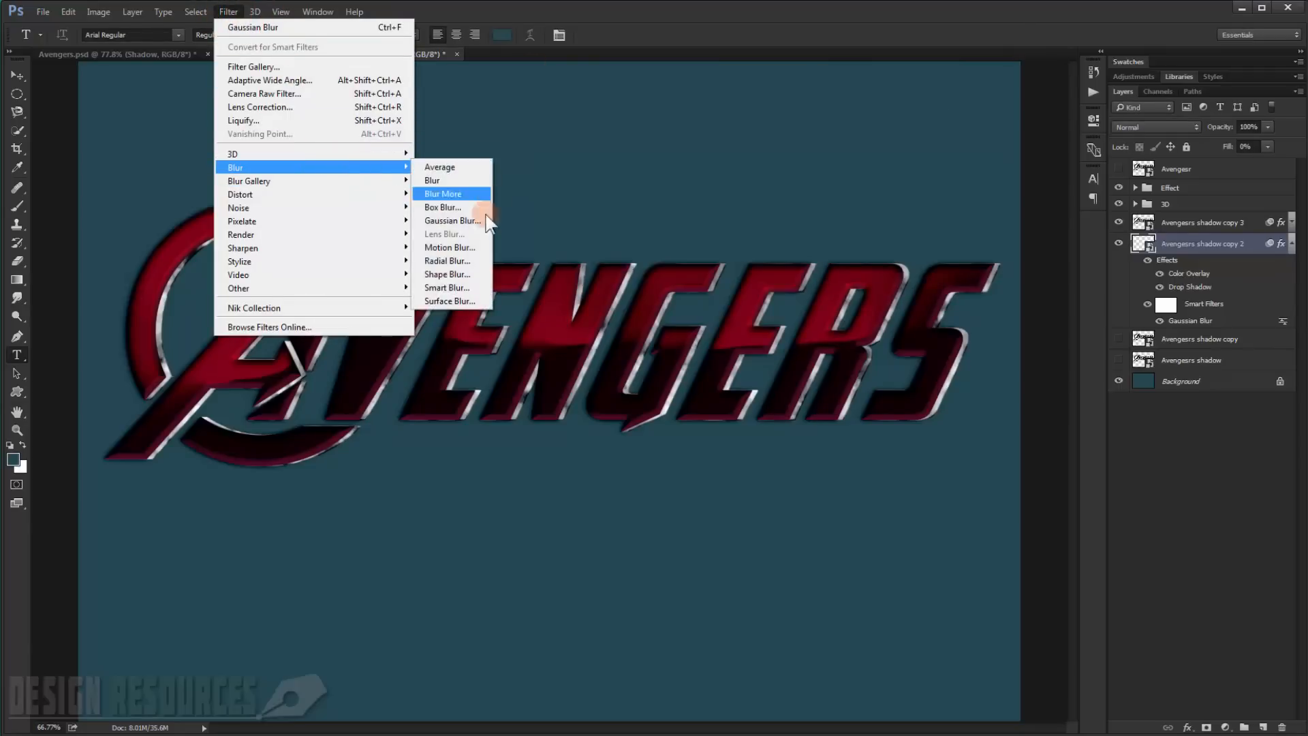
click(469, 247)
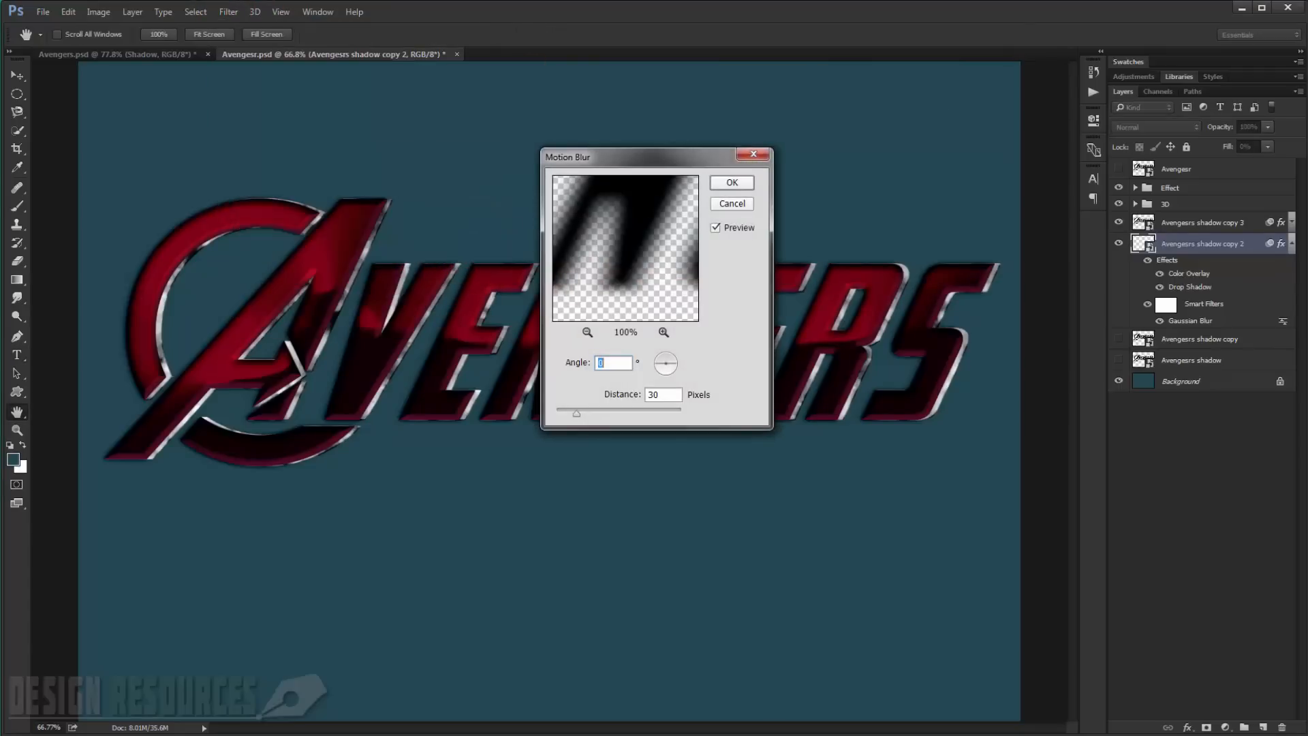
click(644, 133)
click(606, 362)
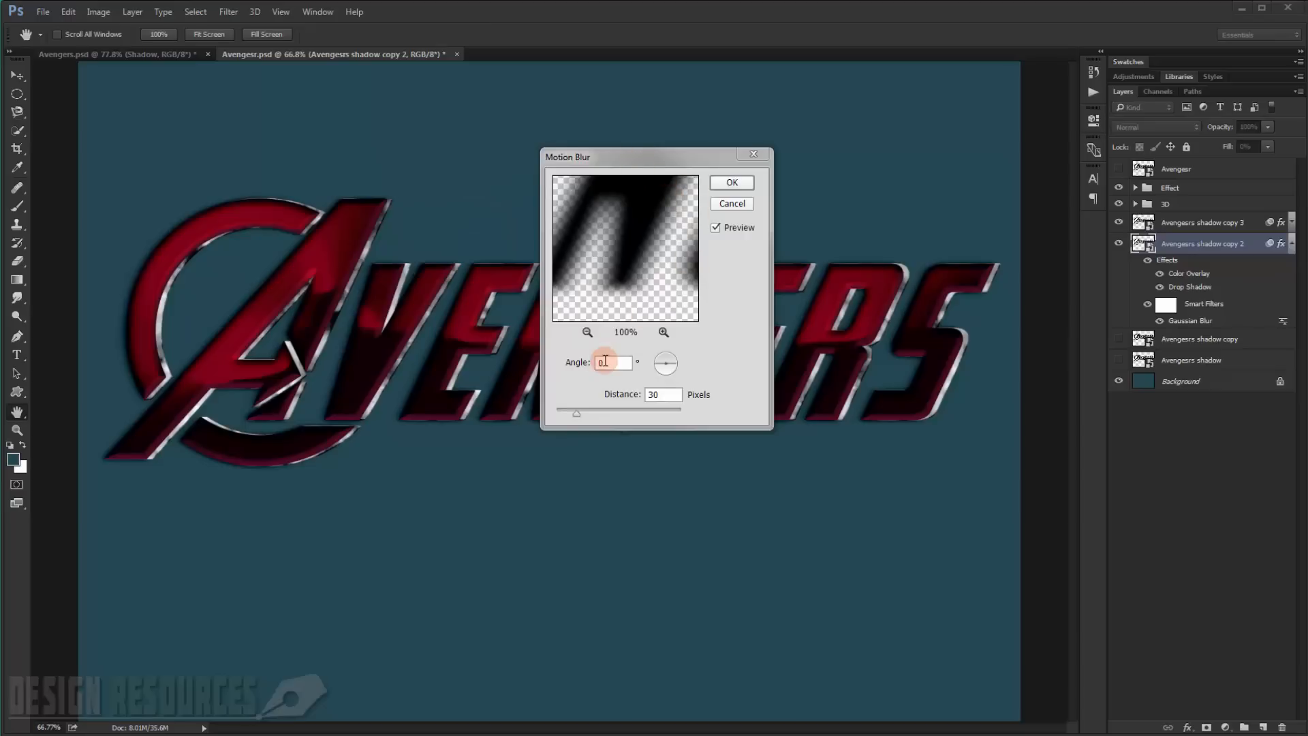
text(-90)
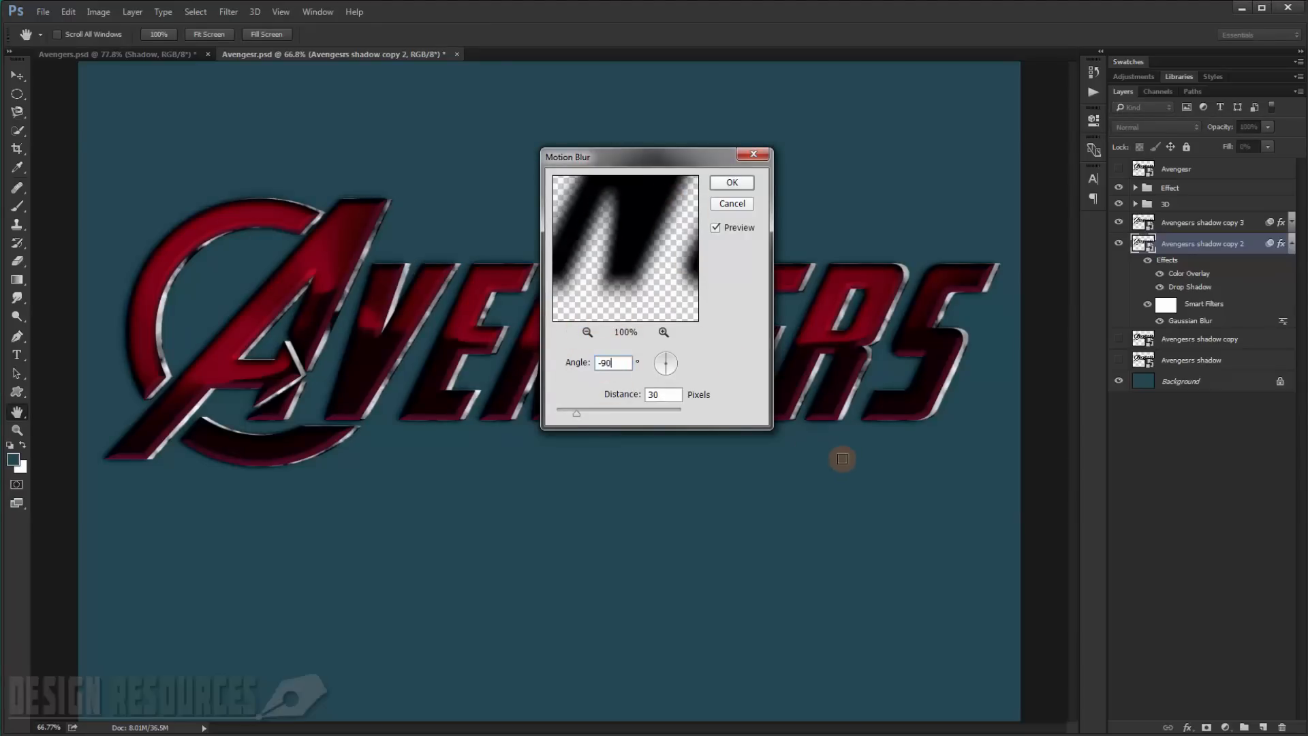
click(617, 395)
text(6)
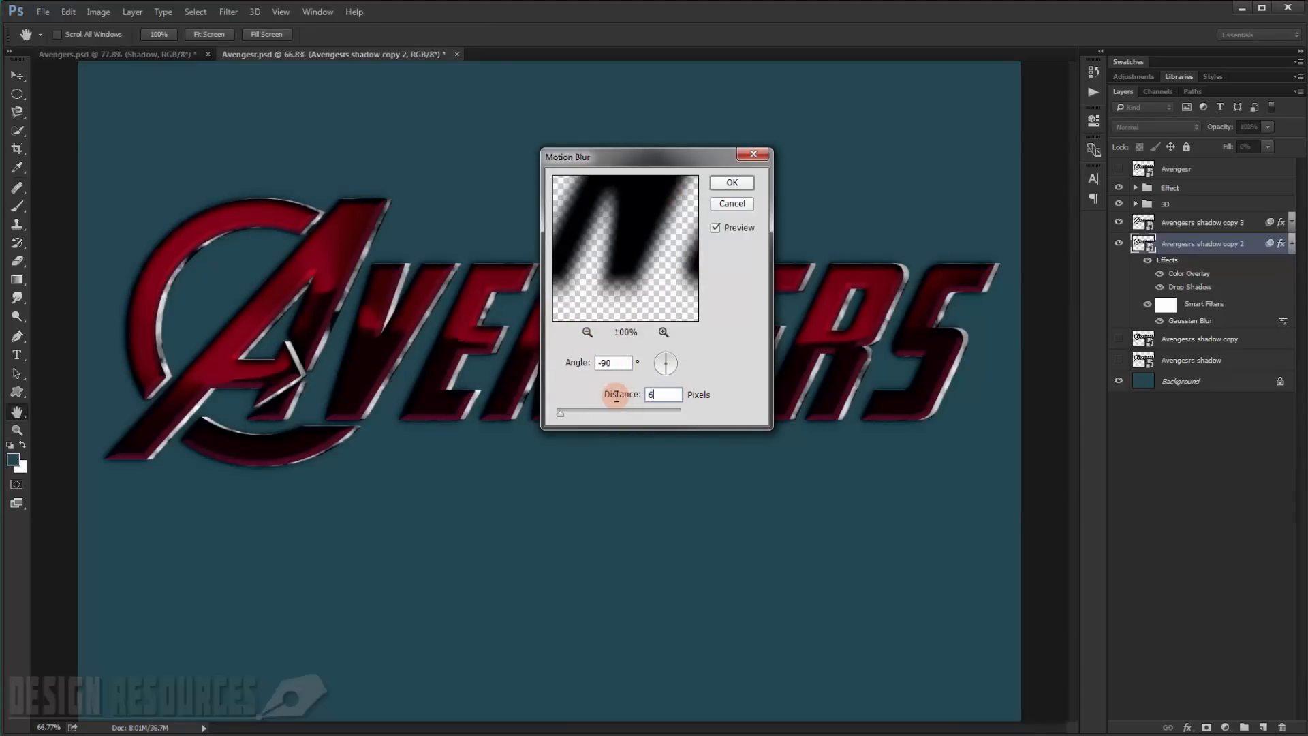
text(0)
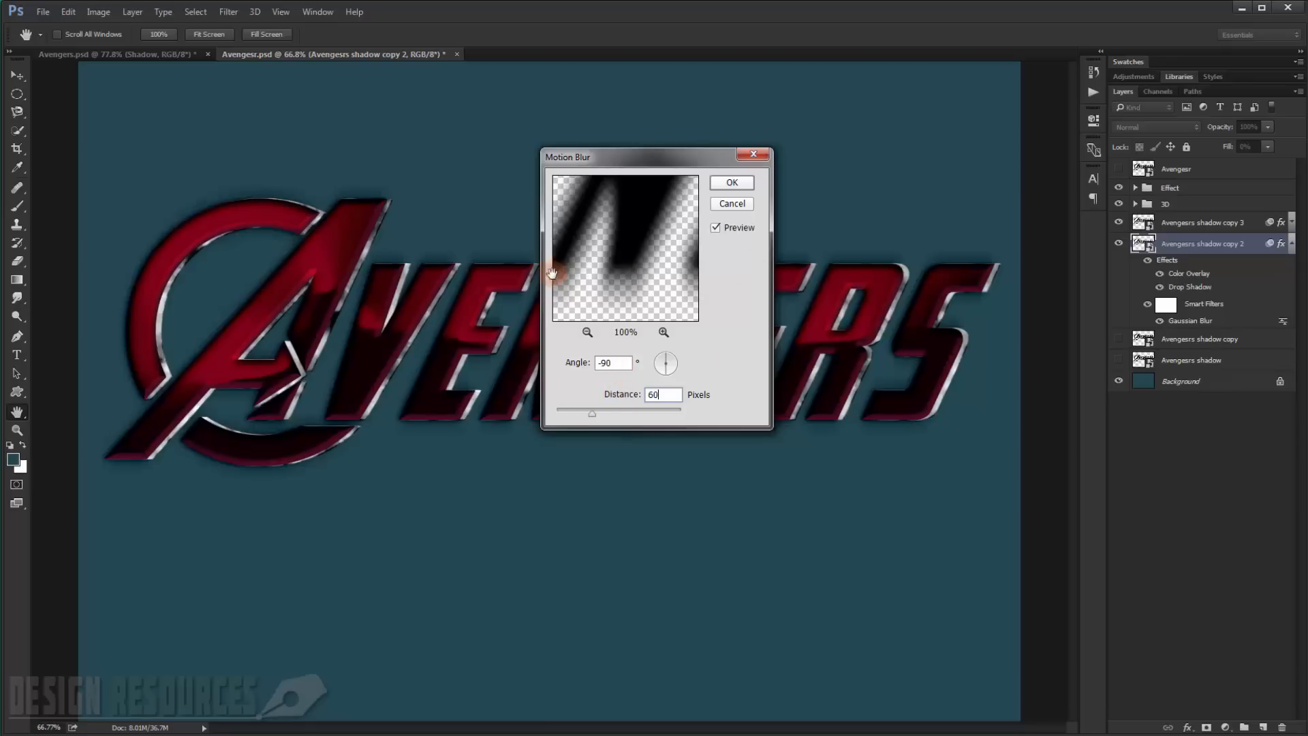
click(732, 182)
key(t)
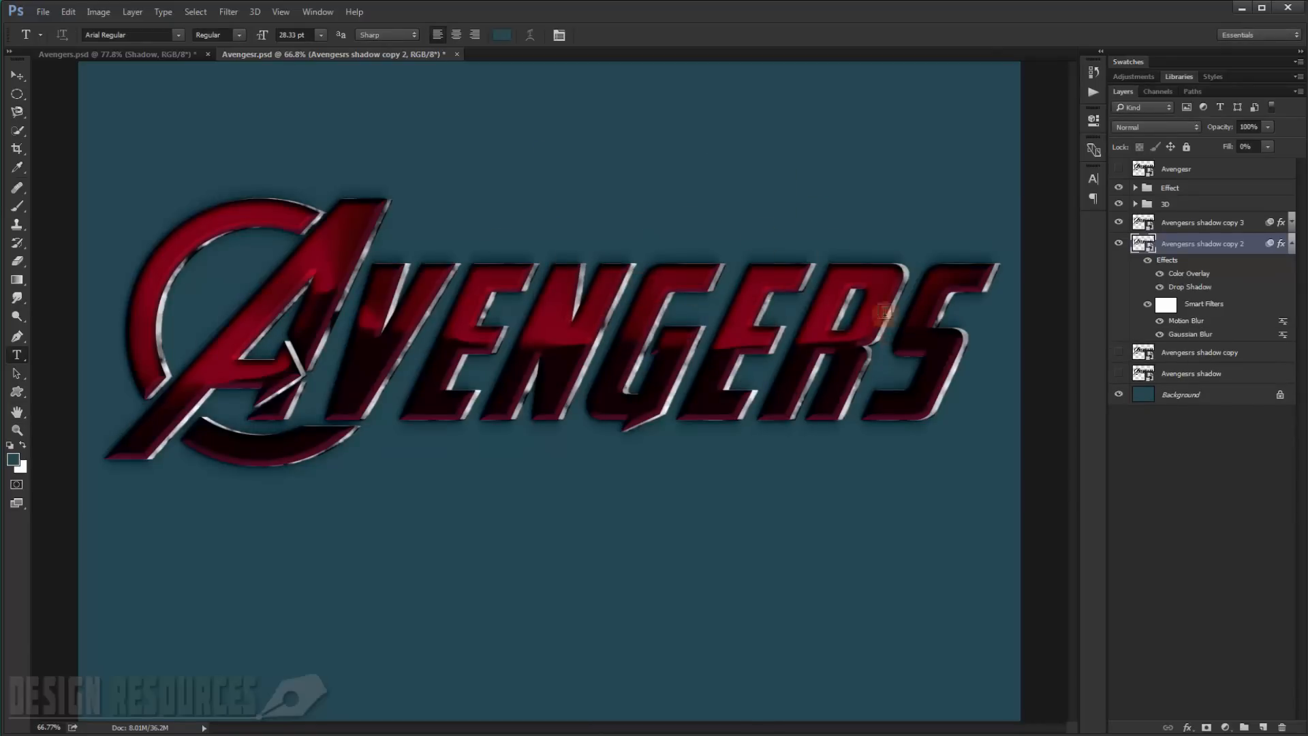
Step: Collapse the effects of Avengesrs shadow copy 2, then show the Avengesrs shadow copy layer and set its fill to 0%
click(1292, 243)
click(1119, 264)
click(1220, 265)
click(1268, 146)
drag(1270, 158, 1183, 158)
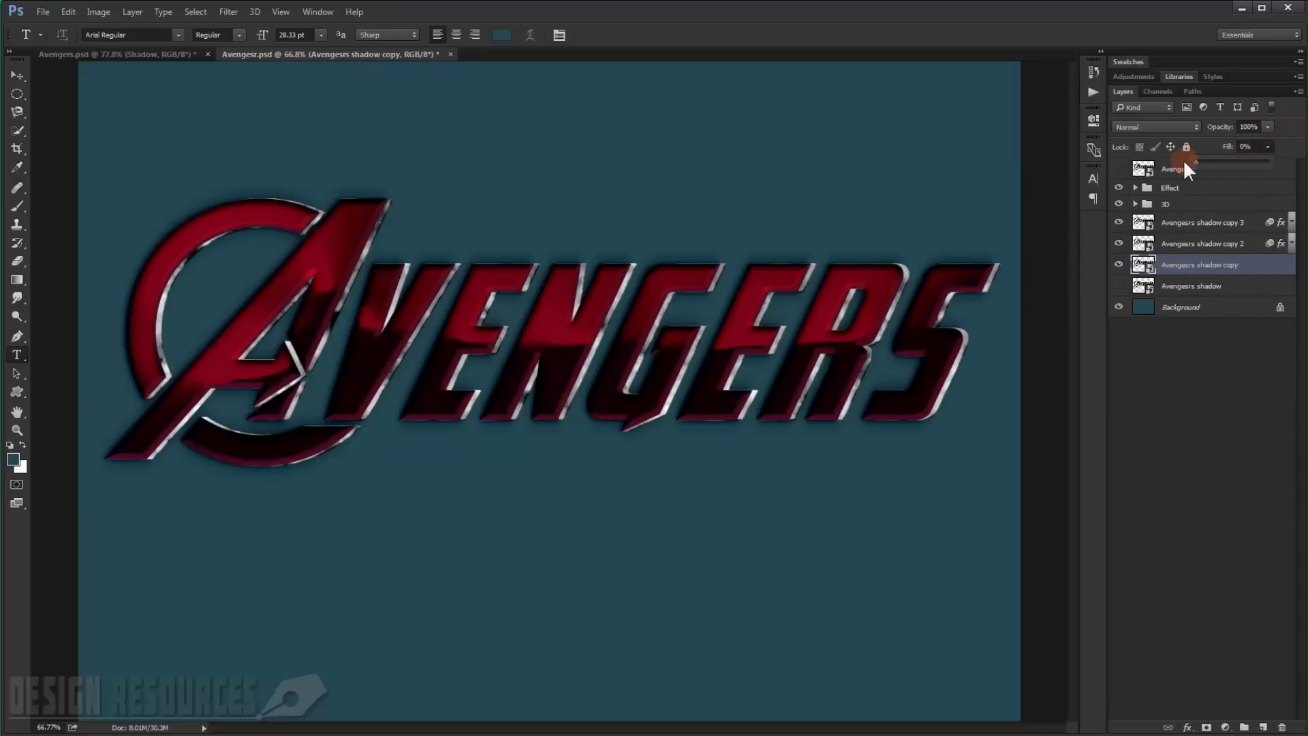
Step: Add a Color Overlay in colour #537097 with Linear Burn at 25% opacity to the Avengesrs shadow copy layer
double_click(1279, 269)
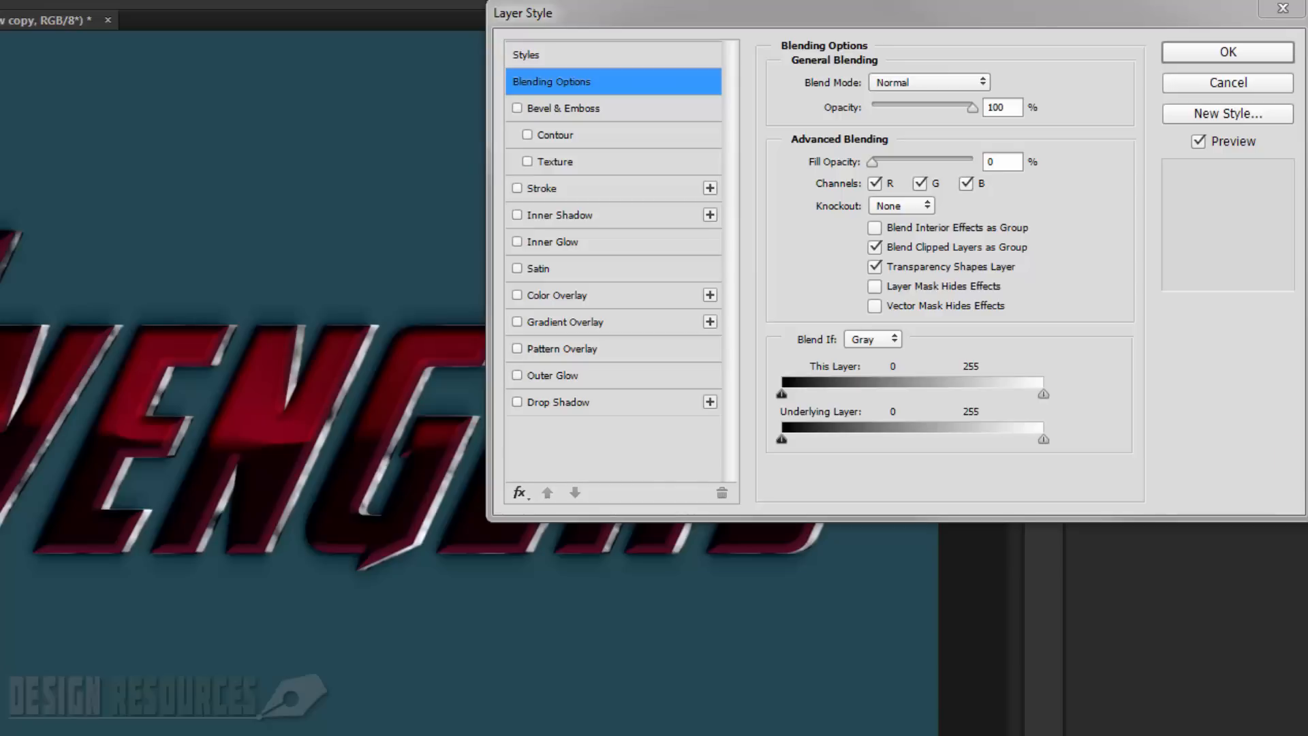
click(552, 296)
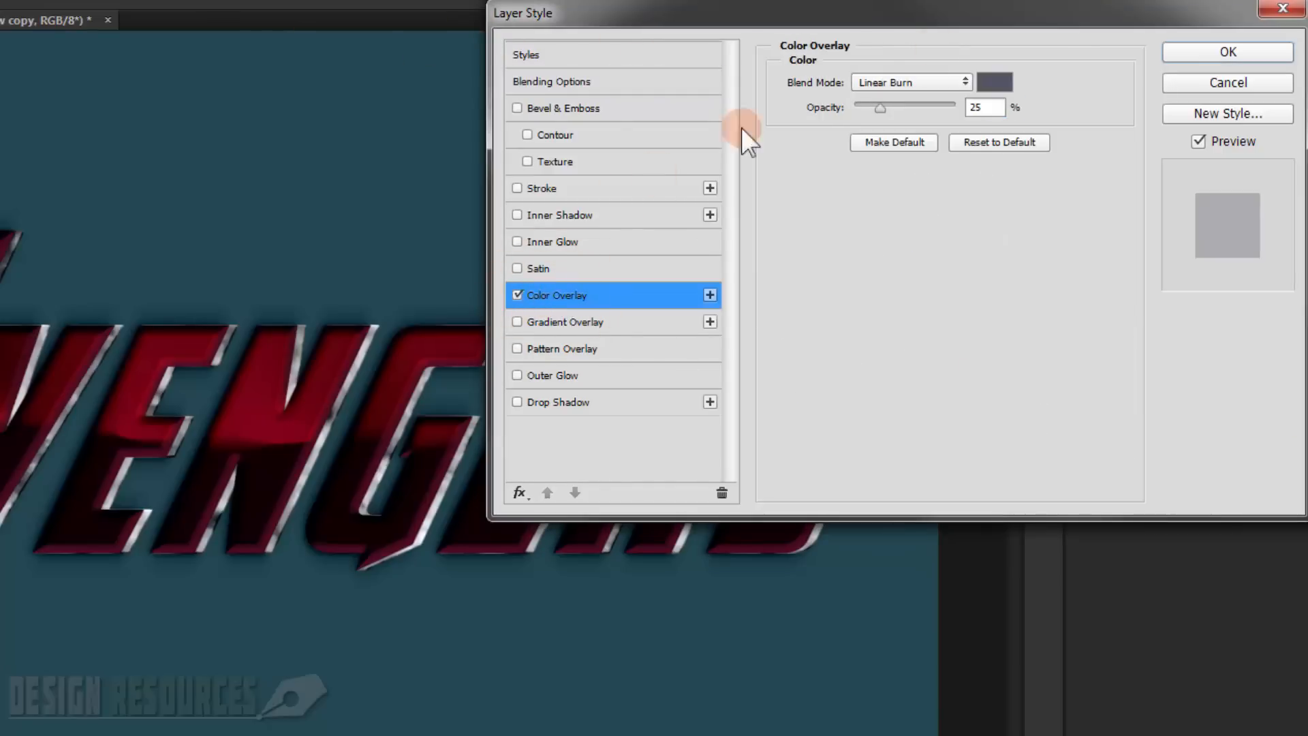
click(997, 83)
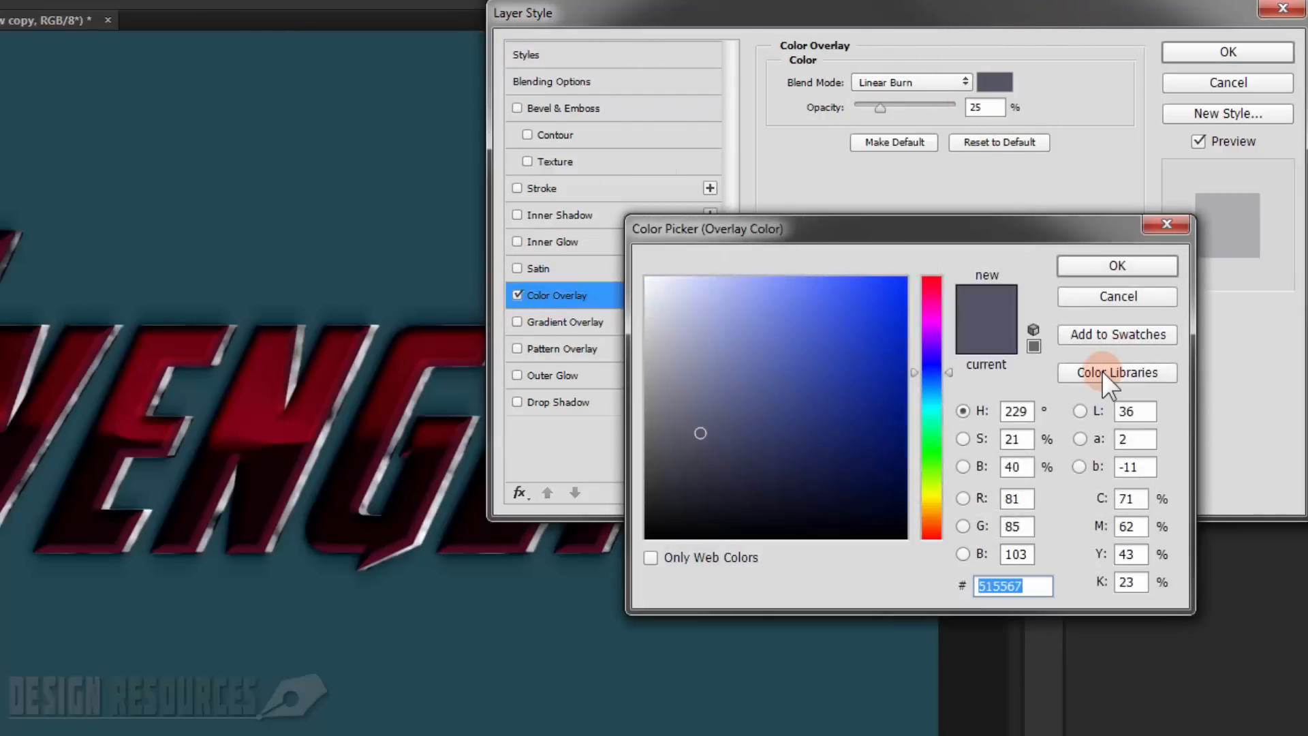
text(3)
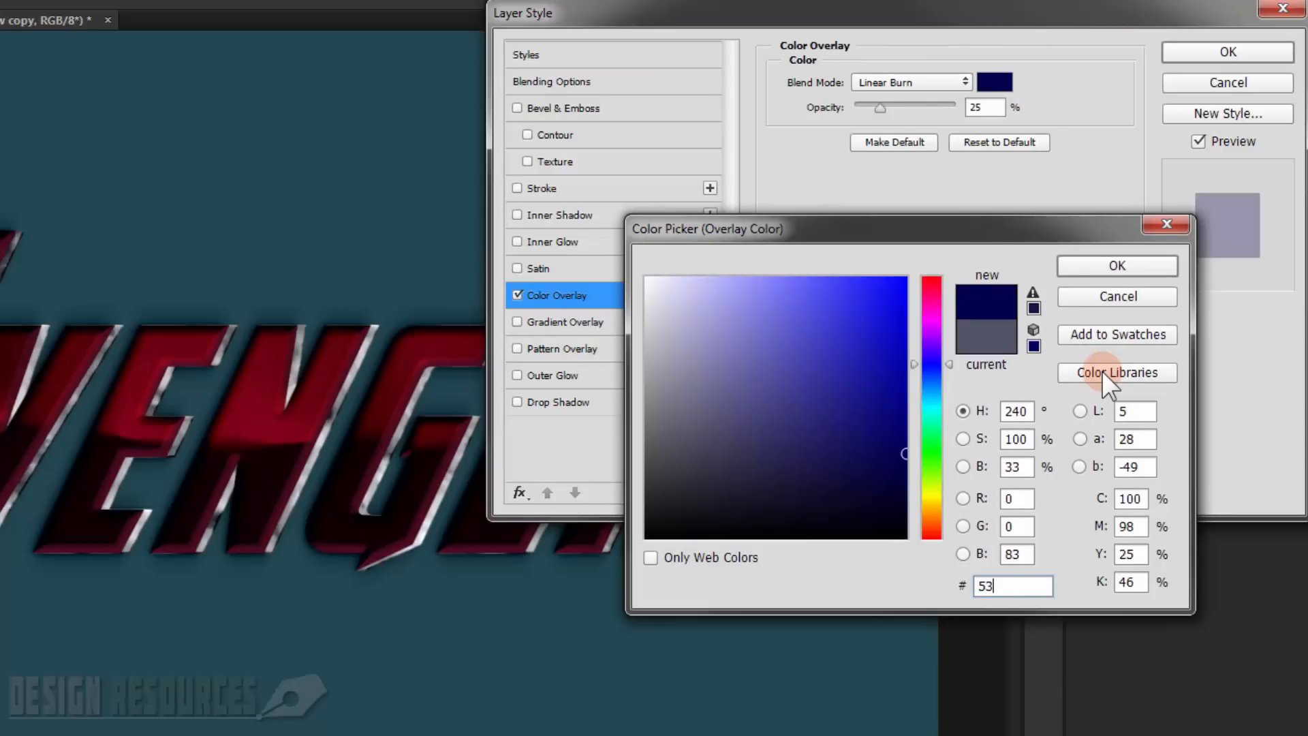
text(70)
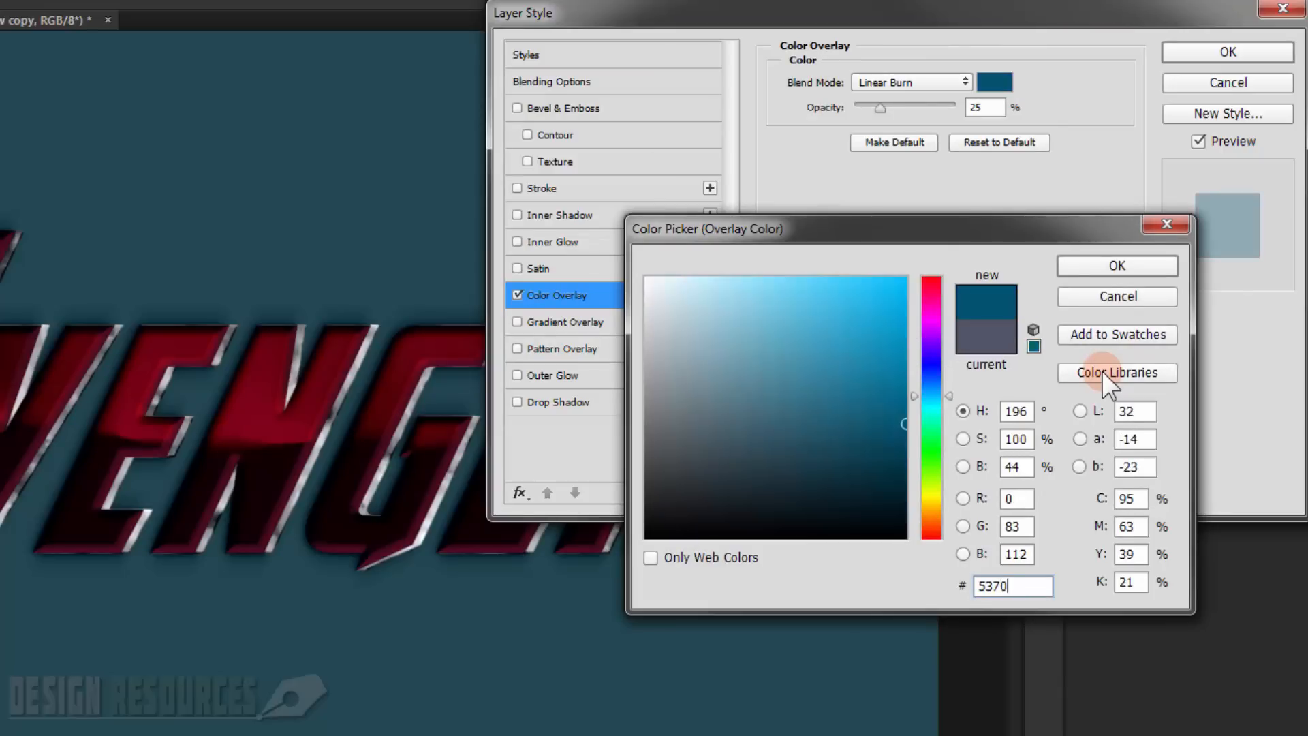
text(97)
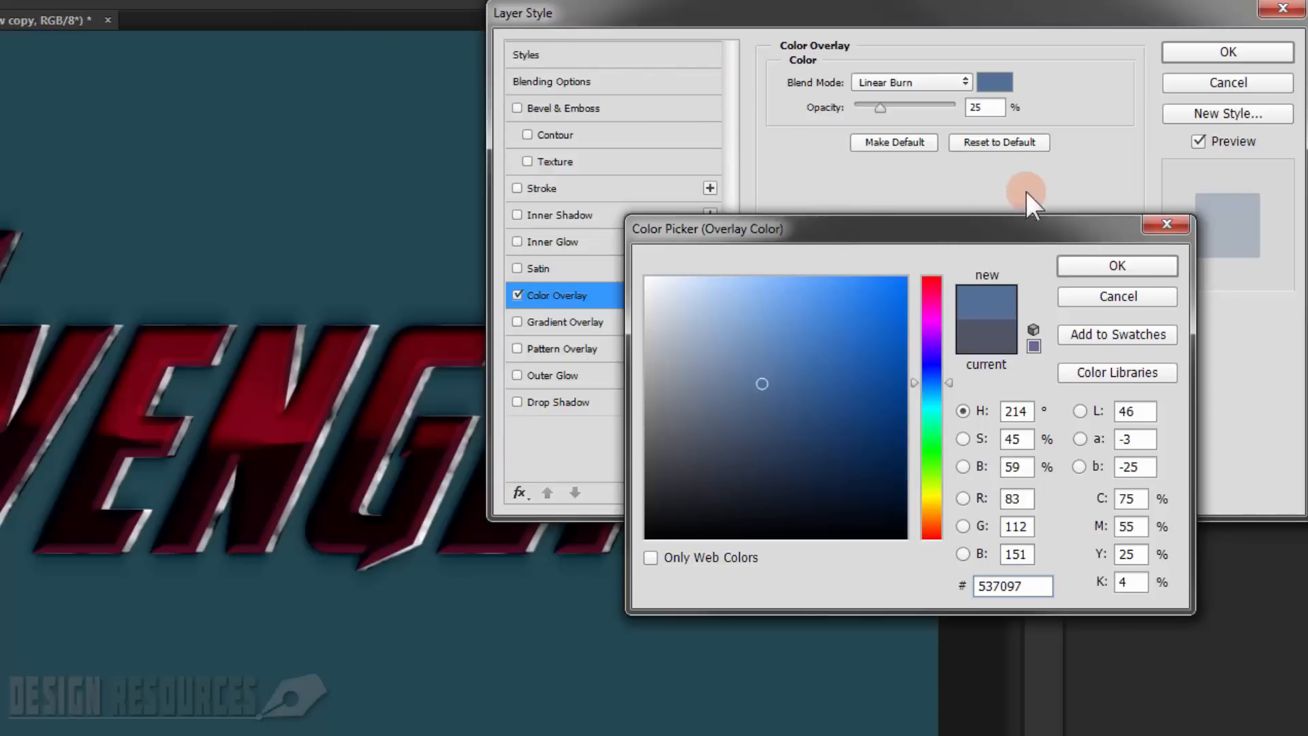
click(1139, 263)
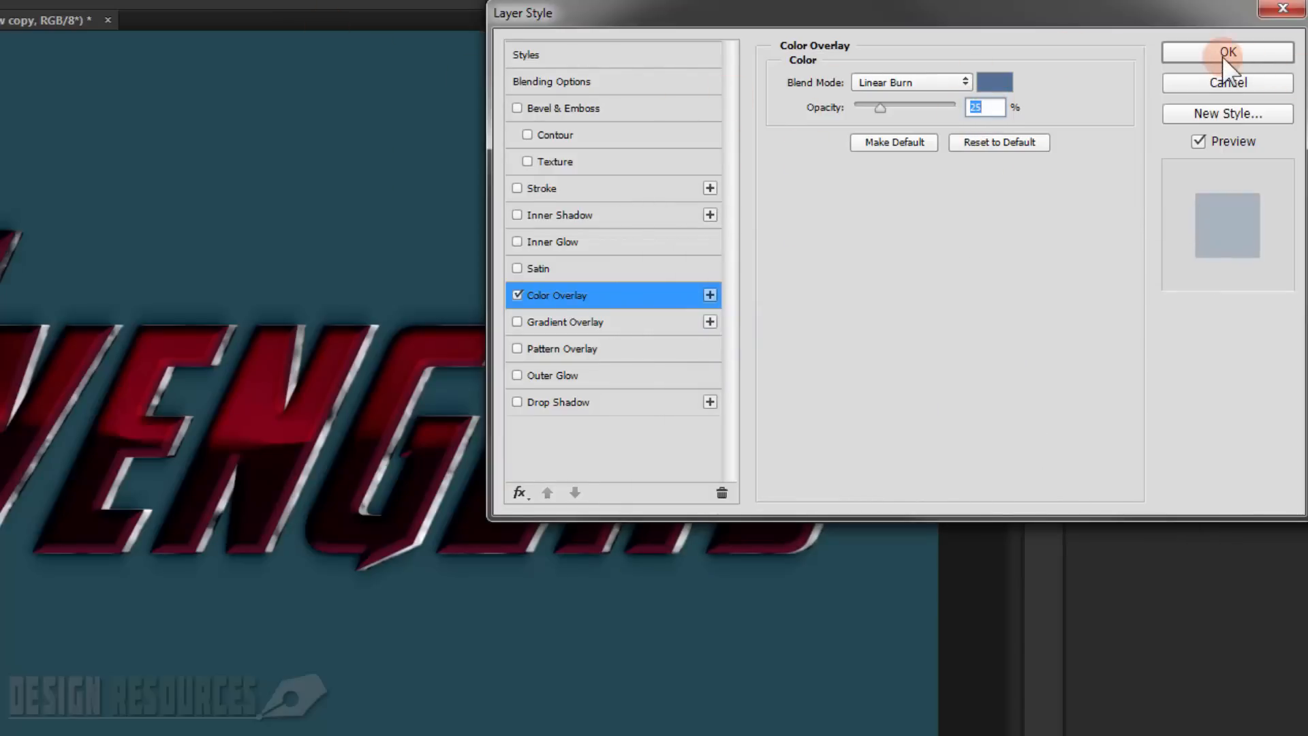
click(1223, 55)
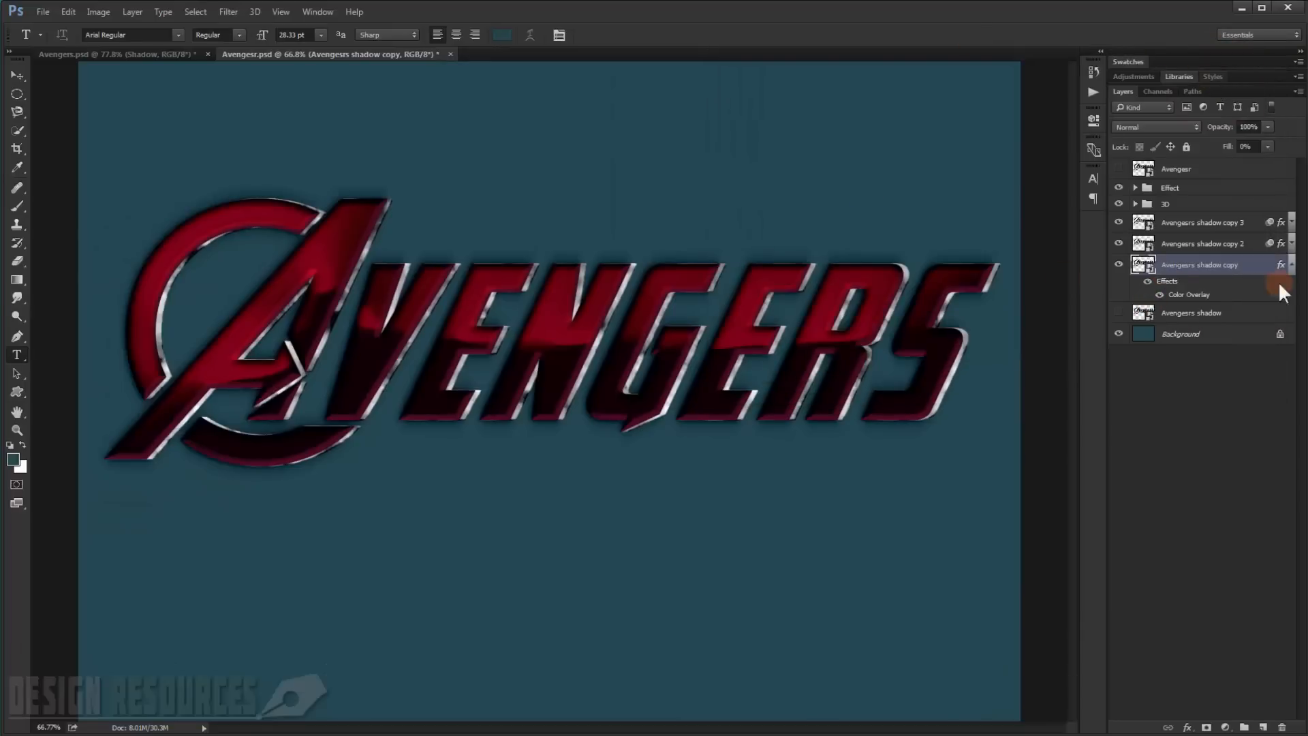
Step: Apply a Gaussian Blur with a 4-pixel radius to the Avengesrs shadow copy layer
click(240, 12)
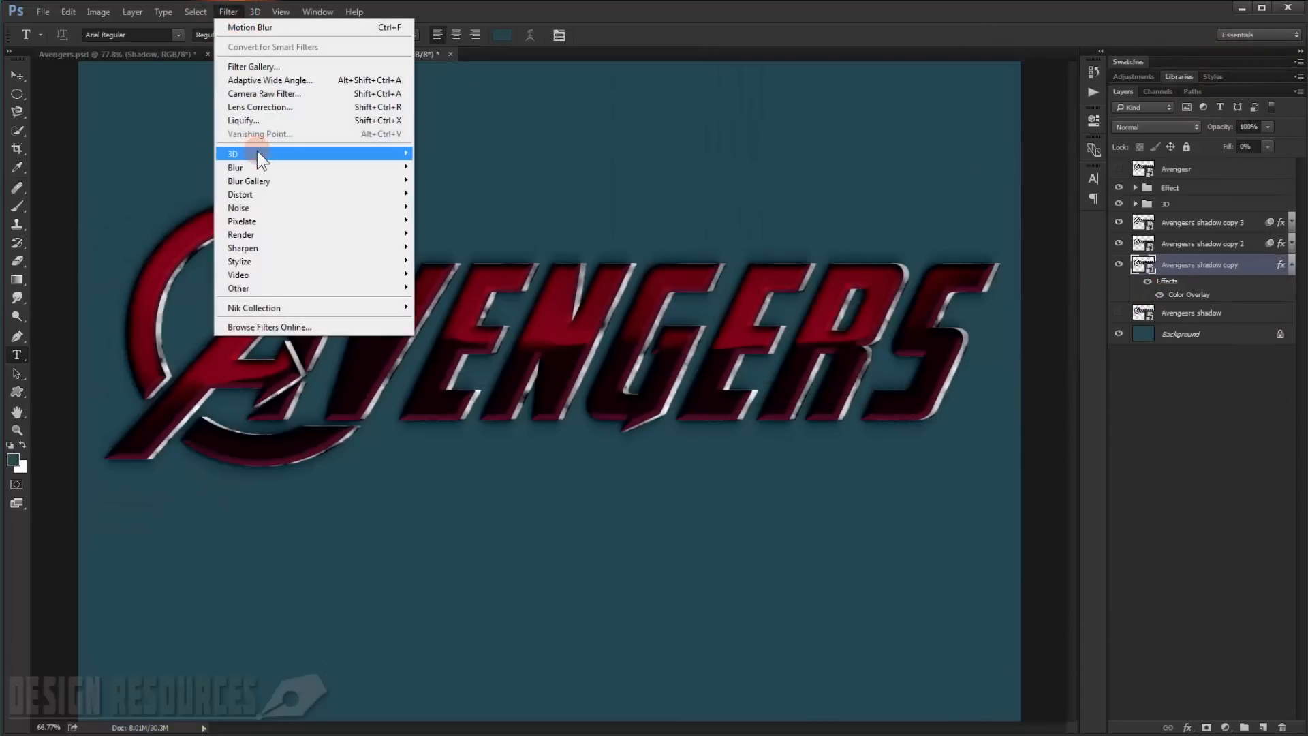
click(382, 165)
click(453, 220)
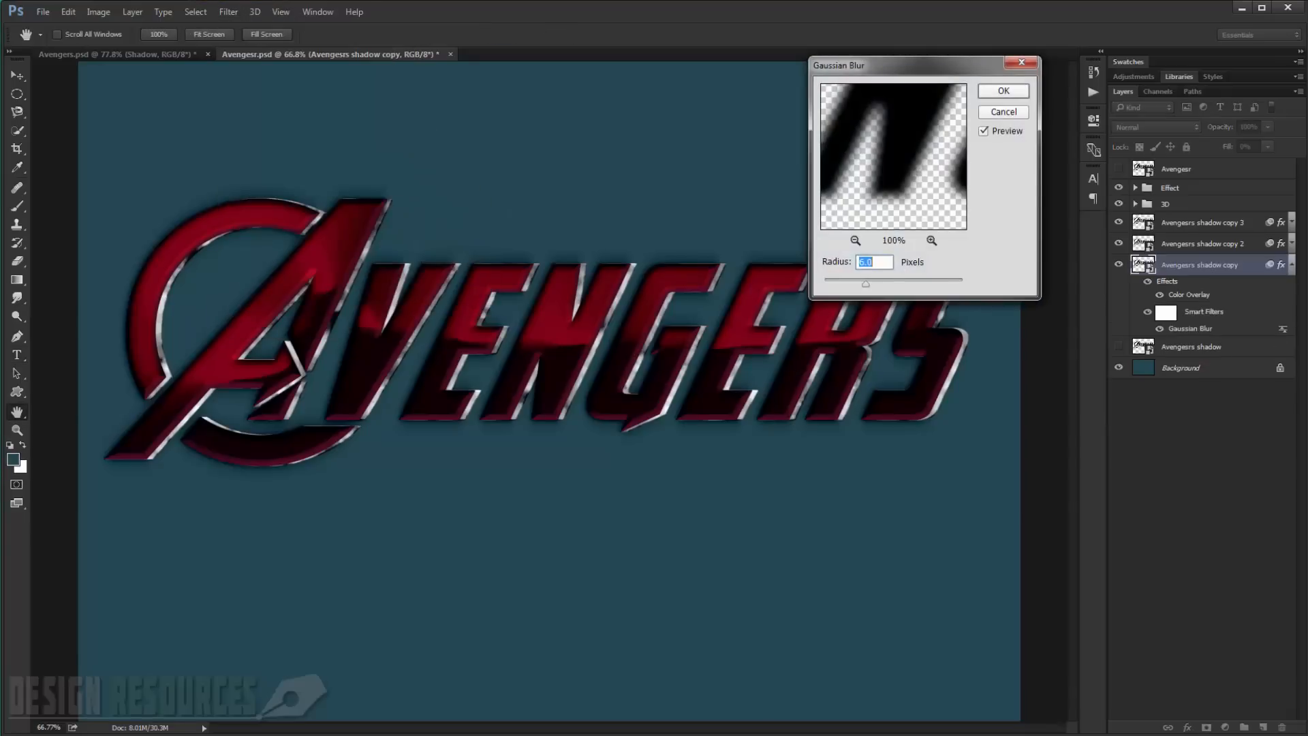
click(1025, 362)
click(886, 261)
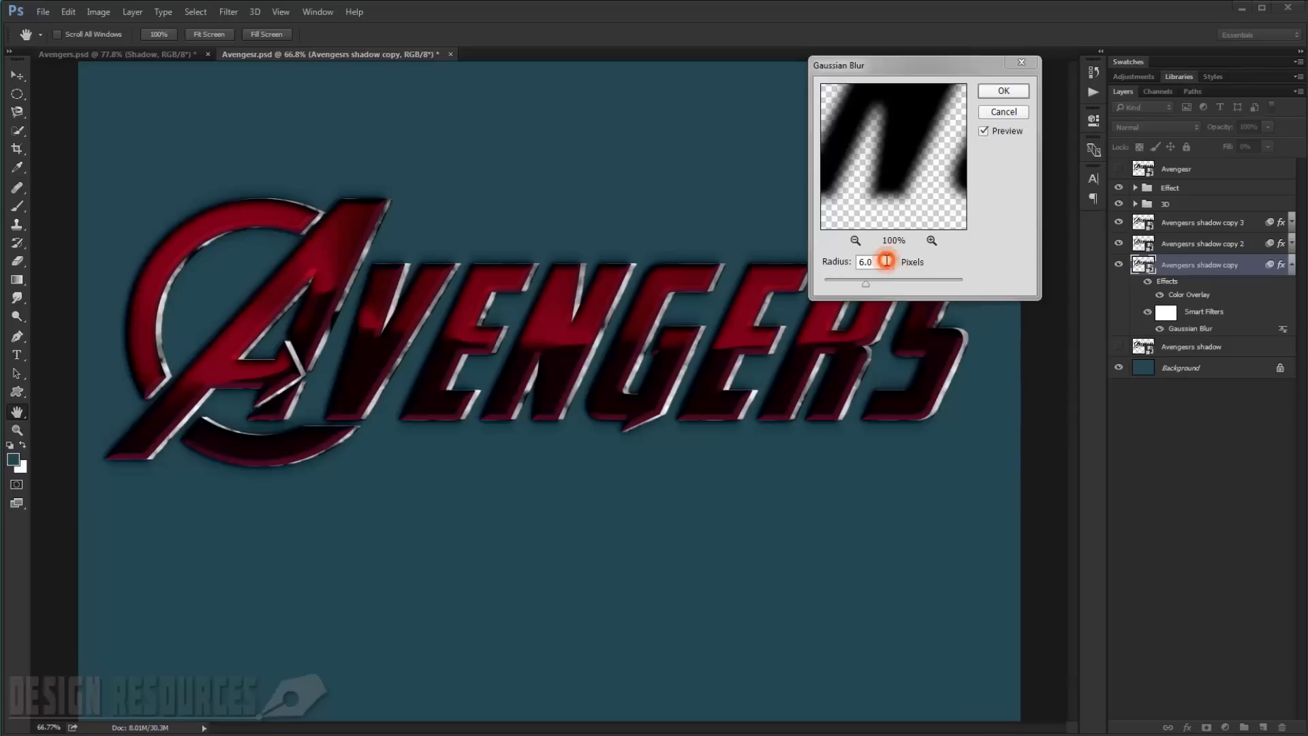
text(4)
click(829, 247)
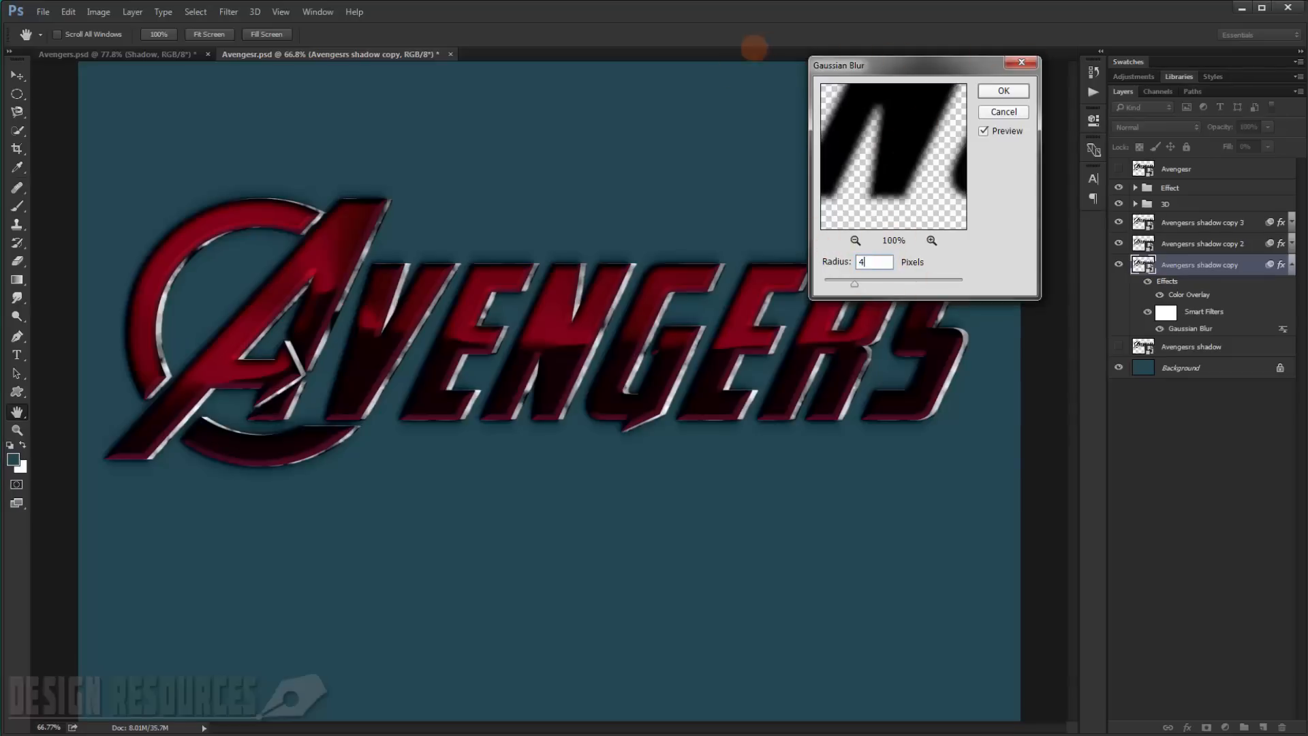
click(1000, 91)
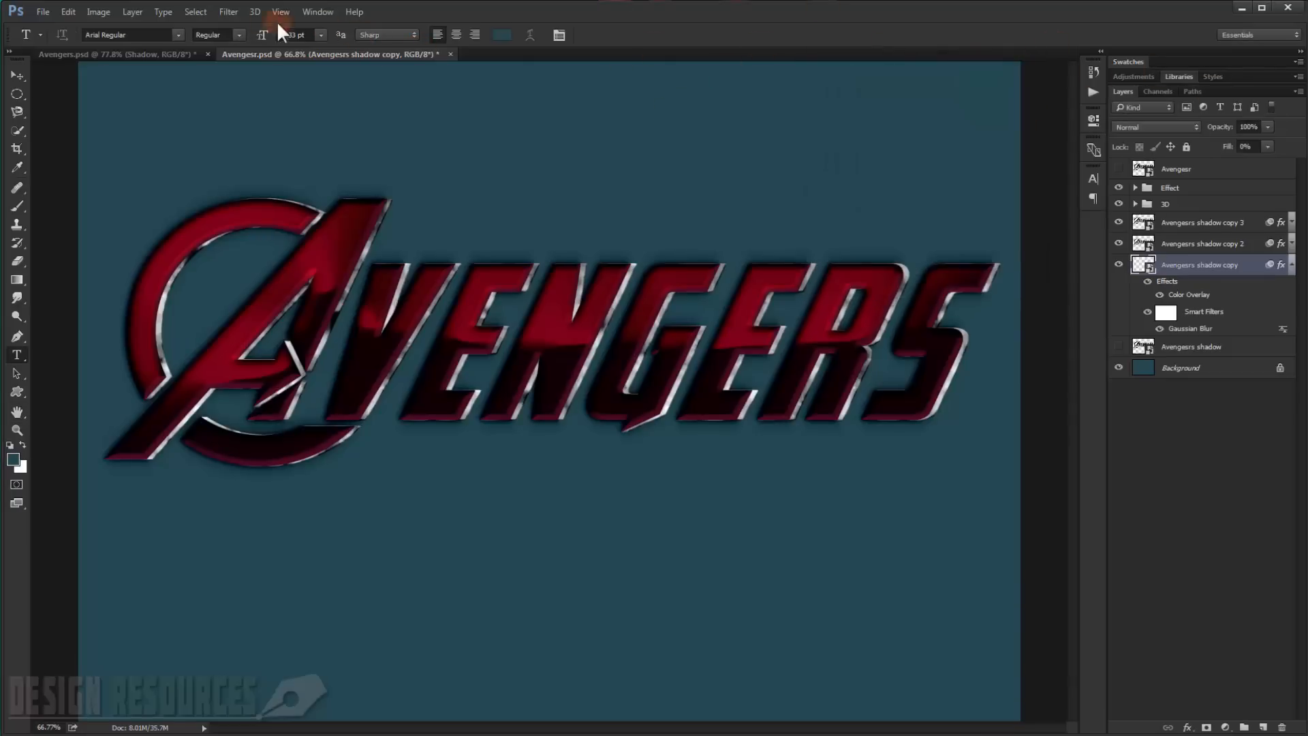
Step: Apply a Motion Blur at angle -90° and distance 45 pixels to the Avengesrs shadow copy layer
click(227, 10)
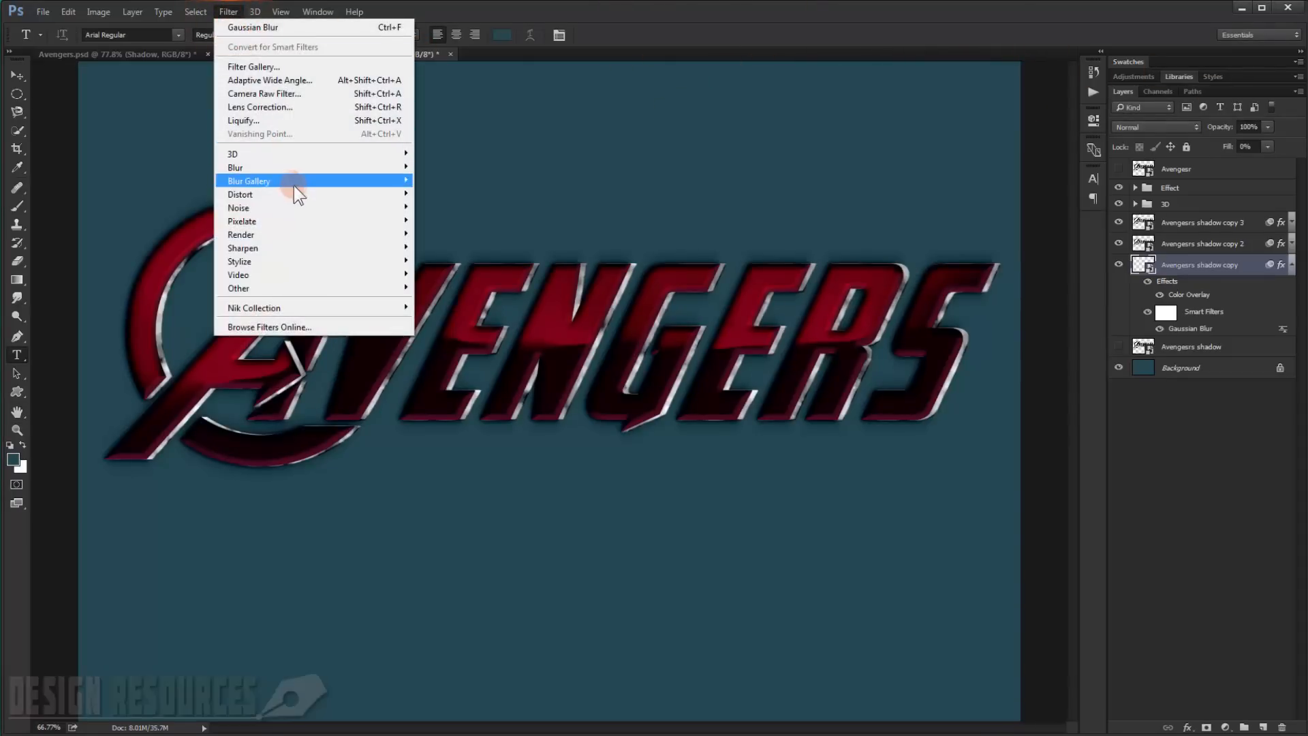
mouse_move(292, 171)
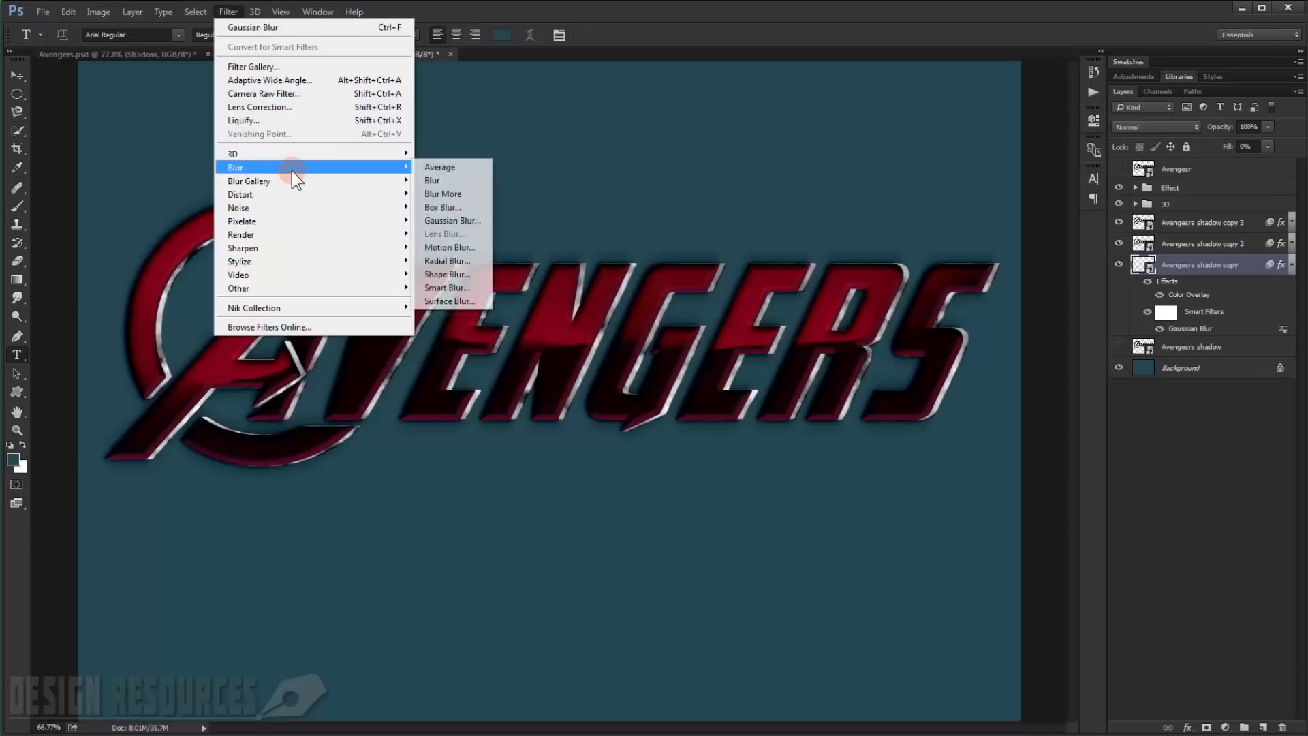
click(486, 250)
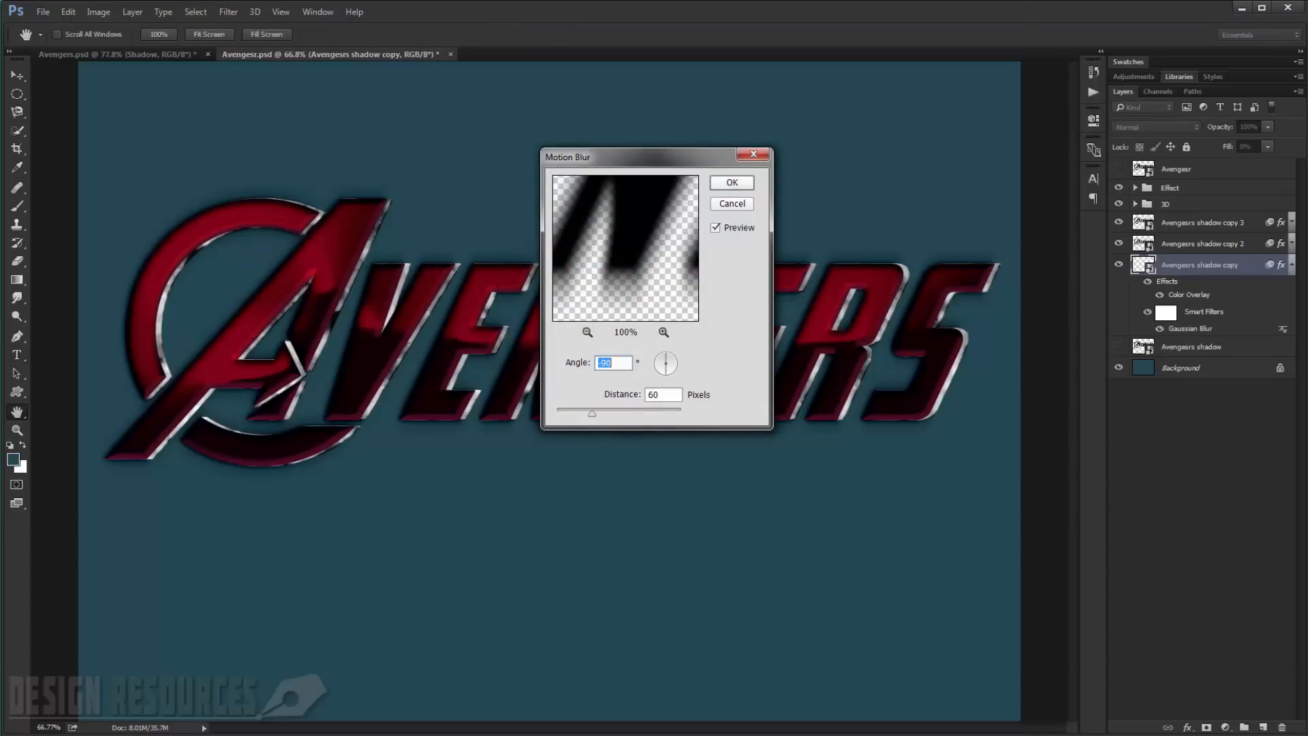
key(Return)
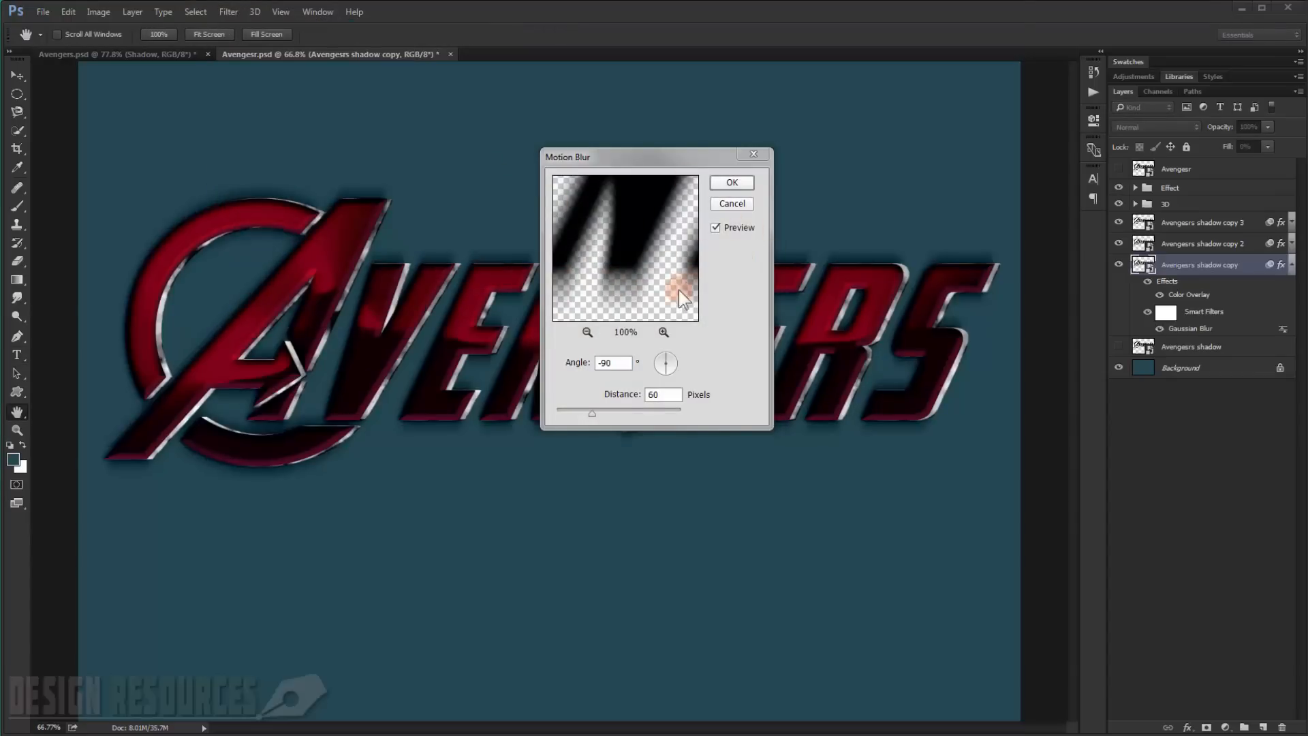
click(622, 363)
double_click(653, 395)
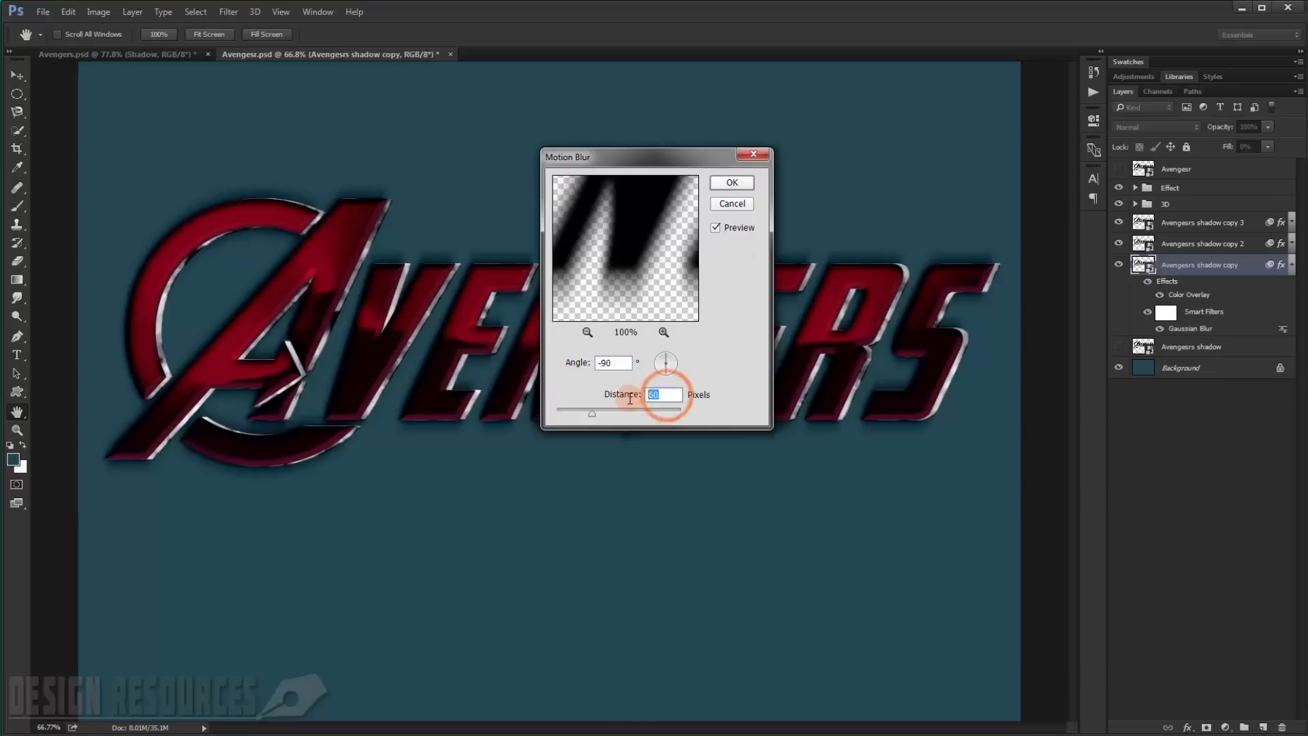
text(4)
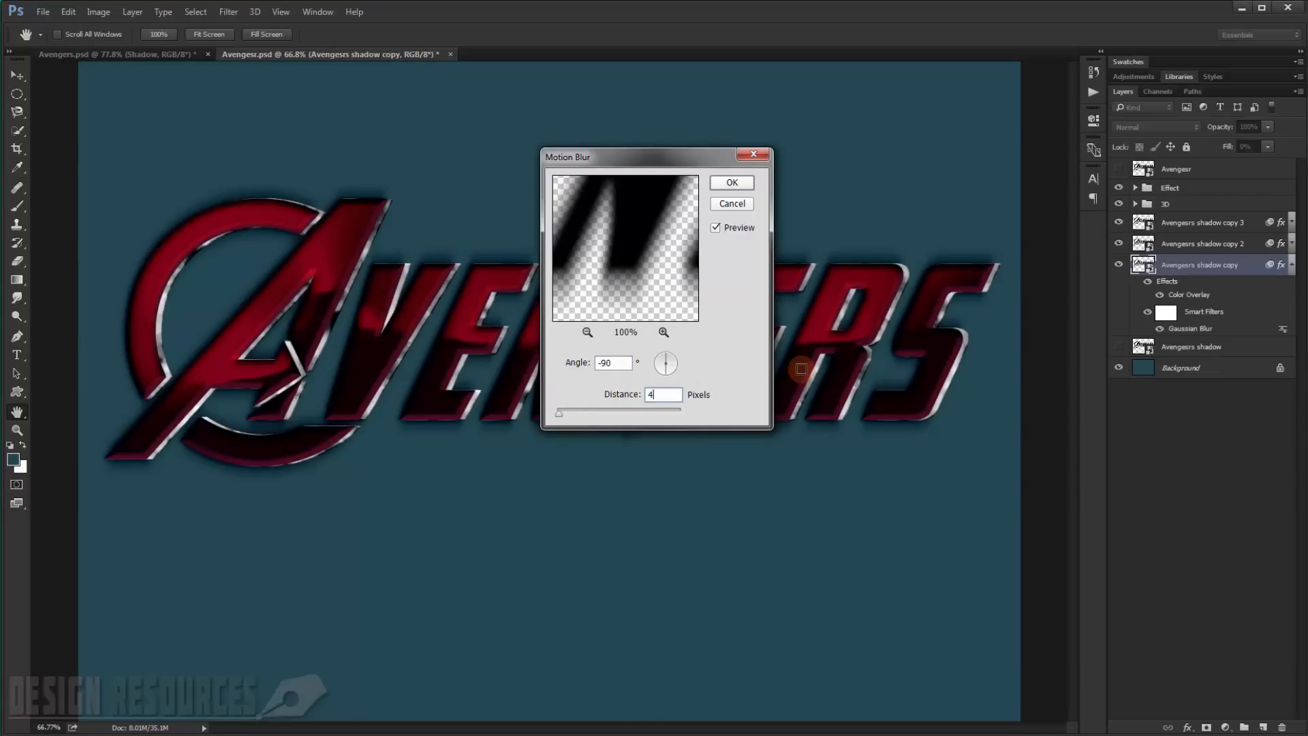
text(5)
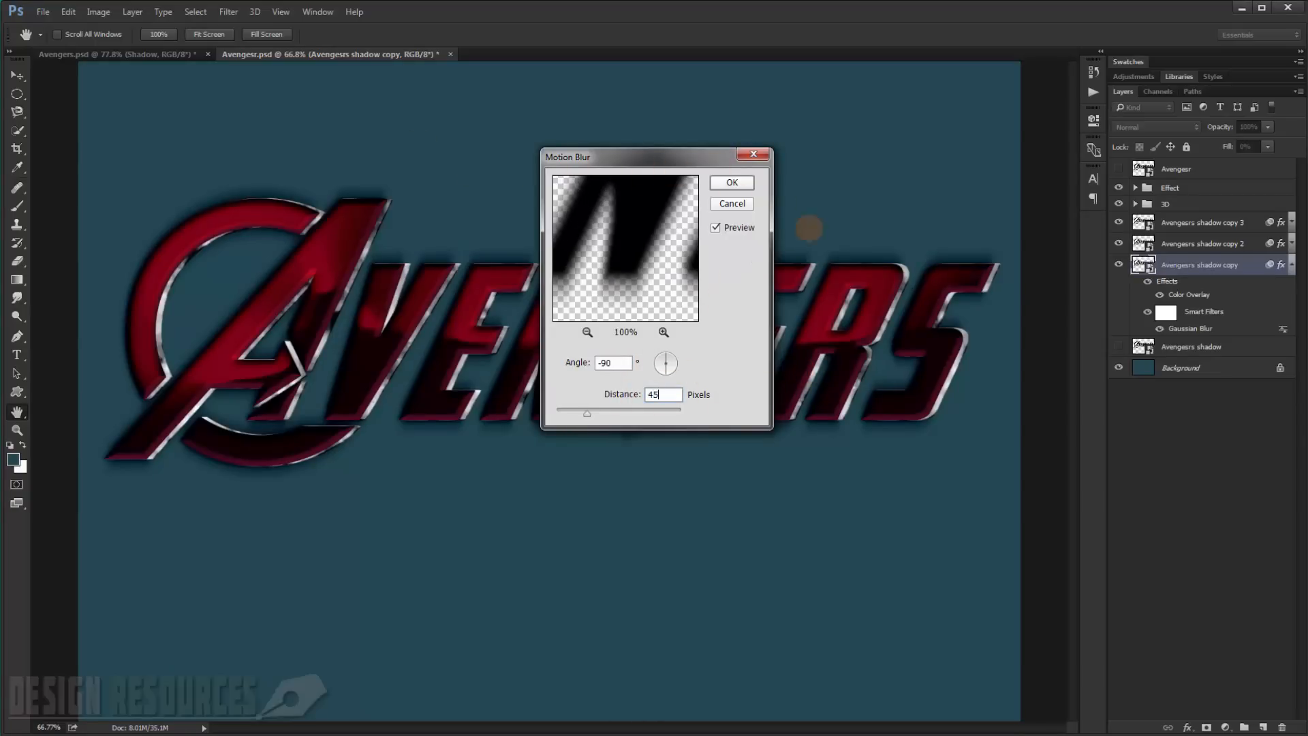
click(731, 183)
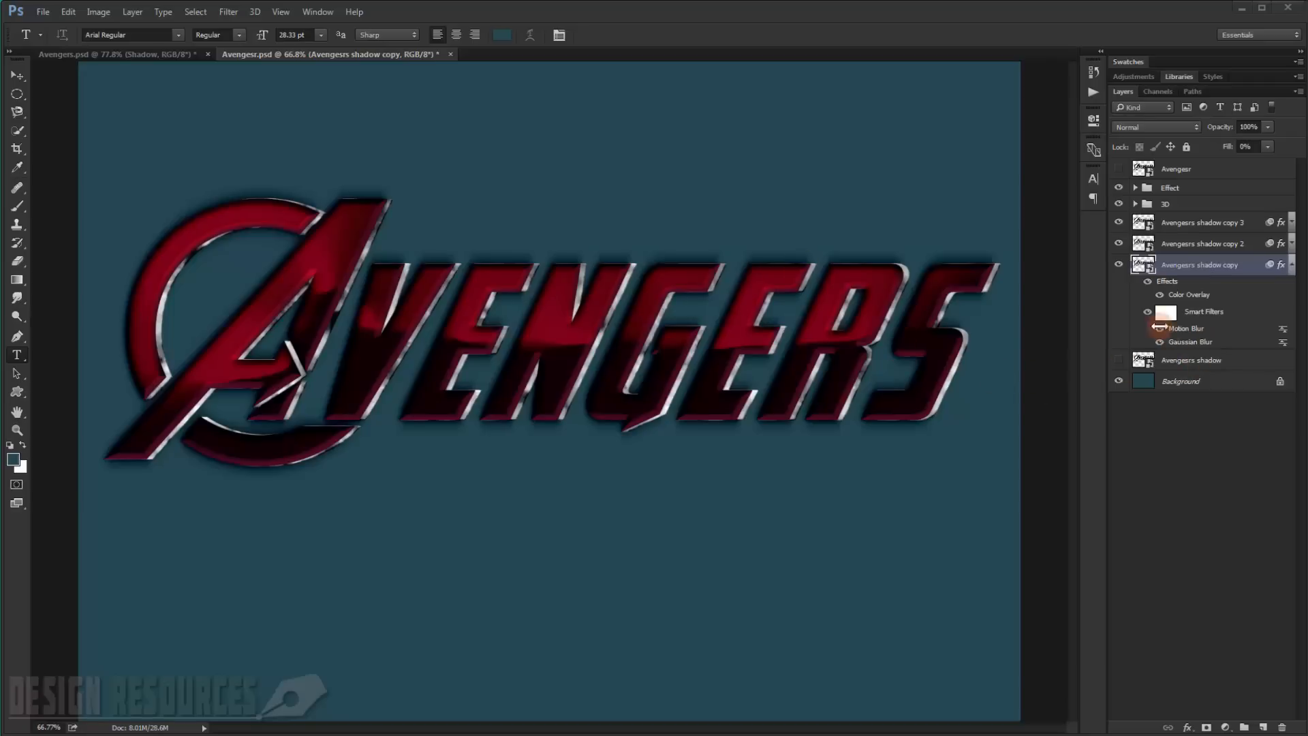
Step: Collapse the effects of Avengesrs shadow copy, then show the Avengesrs shadow layer and set its fill to 0%
click(1291, 264)
click(1119, 285)
click(1182, 286)
click(1269, 146)
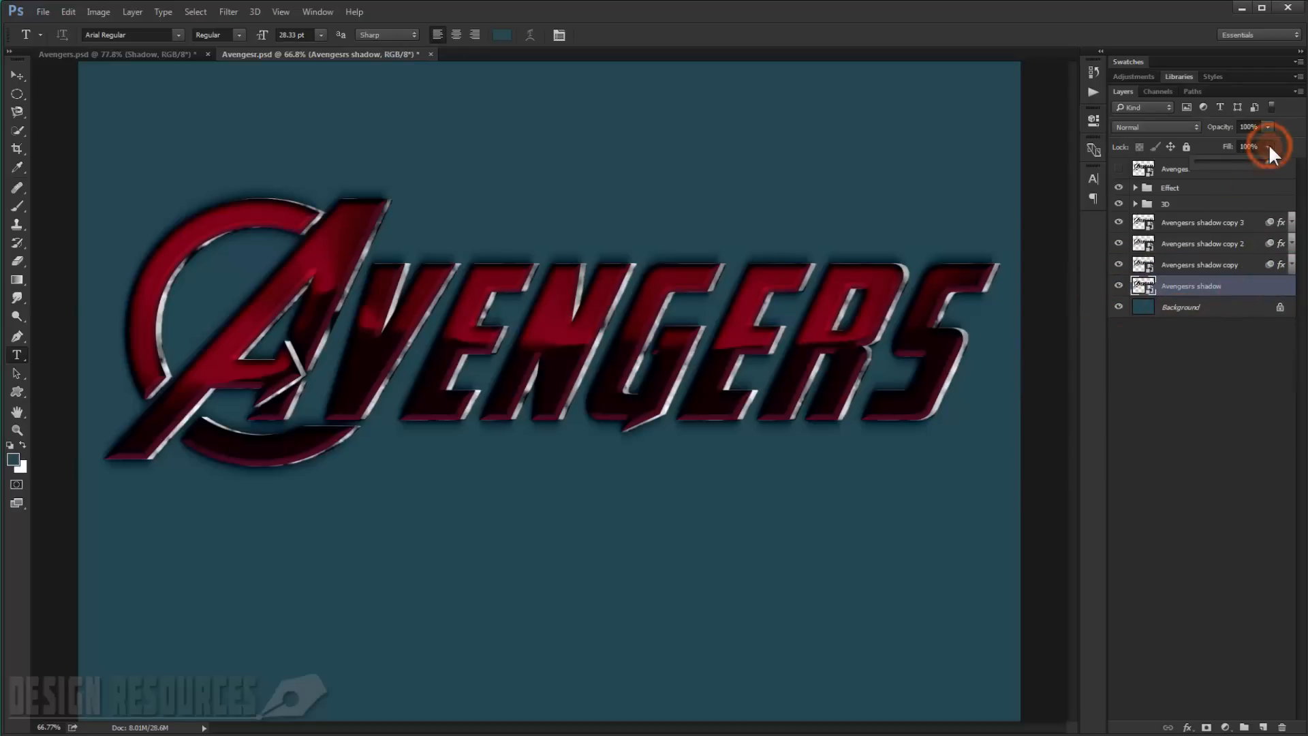
drag(1200, 162, 1187, 163)
Step: Add a Linear Burn Color Overlay in colour #c3c3ca at 50% opacity to the Avengesrs shadow layer
click(1274, 289)
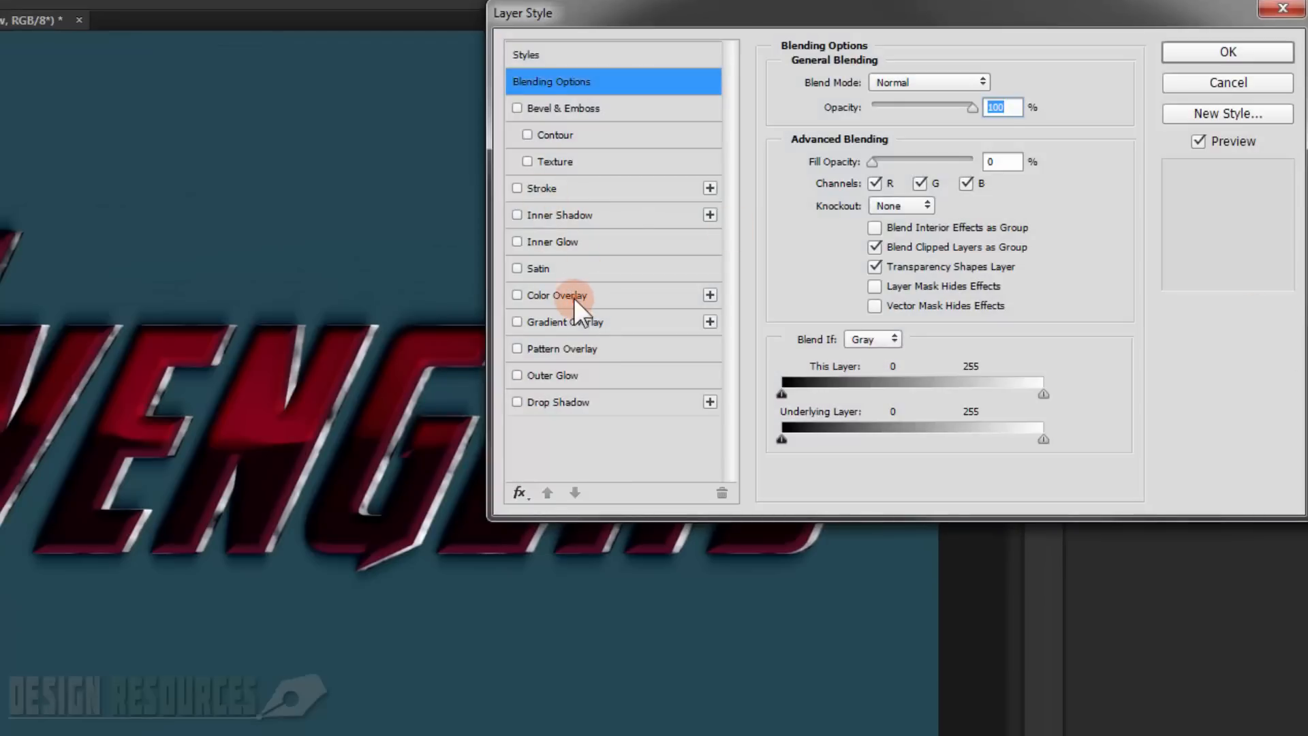
click(574, 297)
click(993, 83)
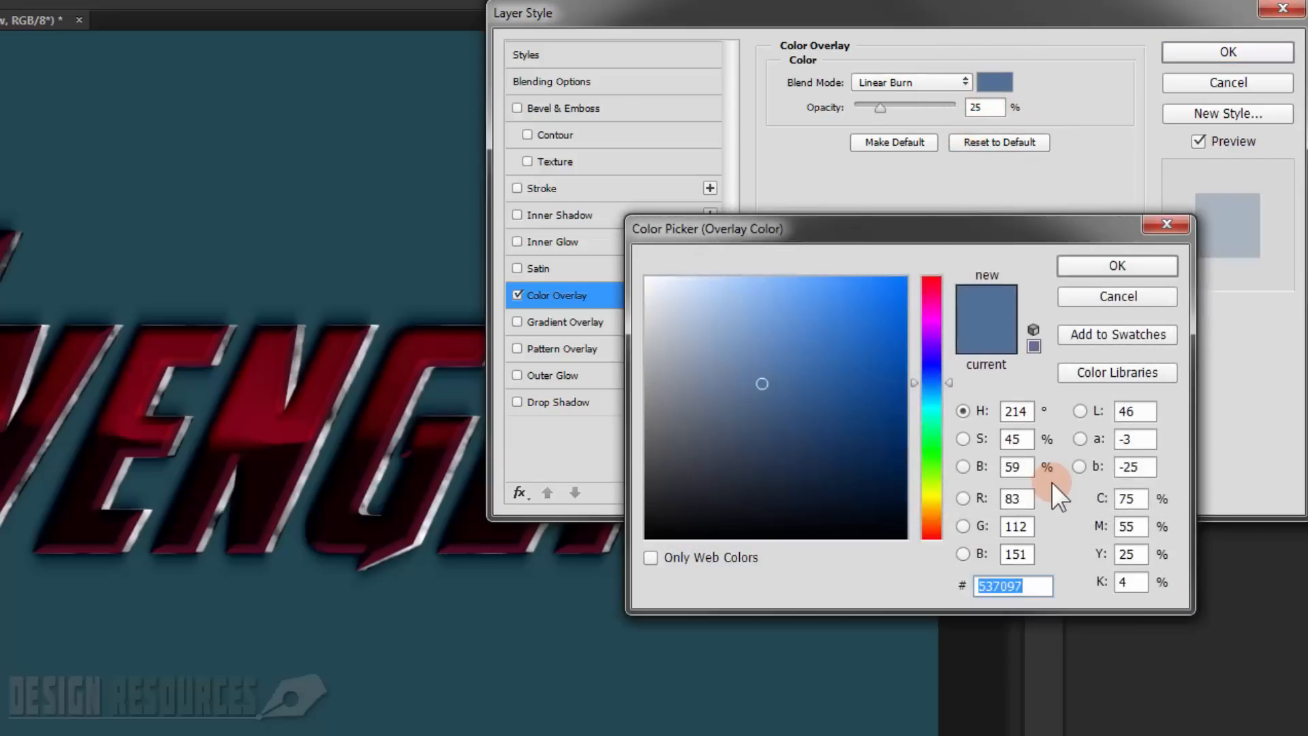
text(c3c3ca)
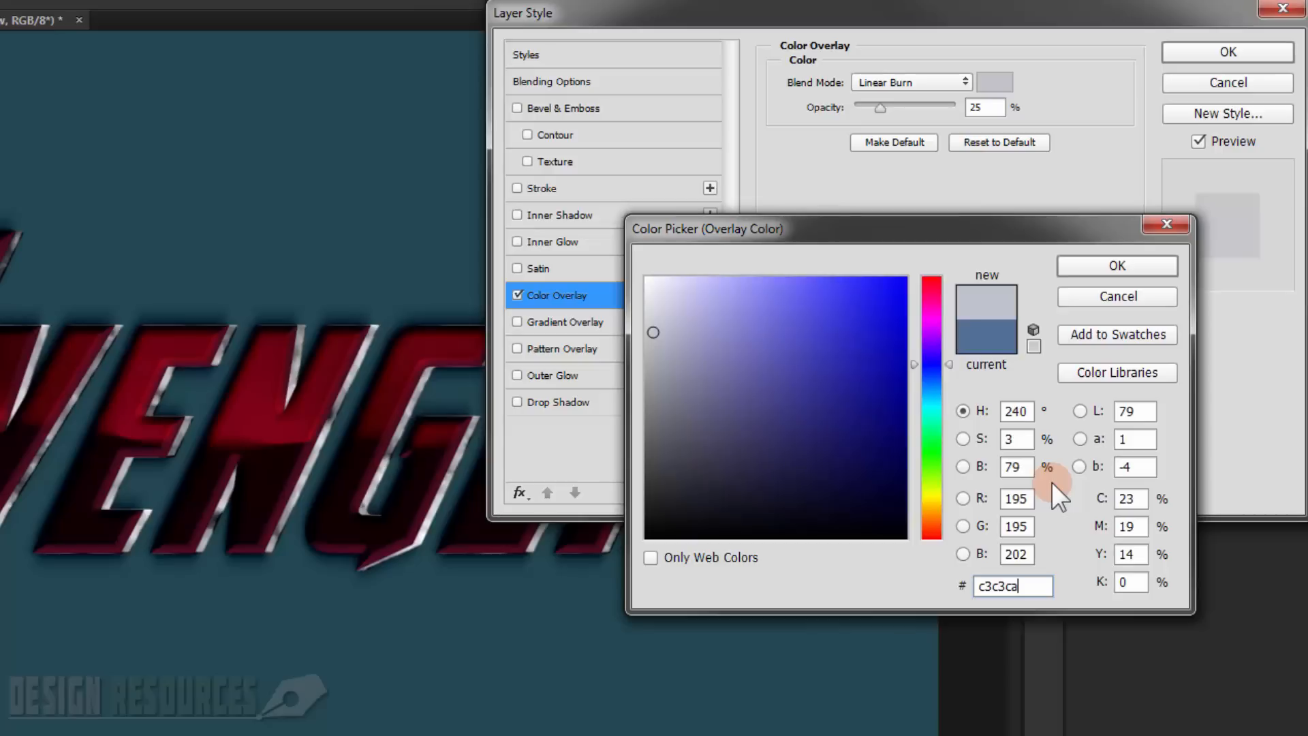
click(1082, 265)
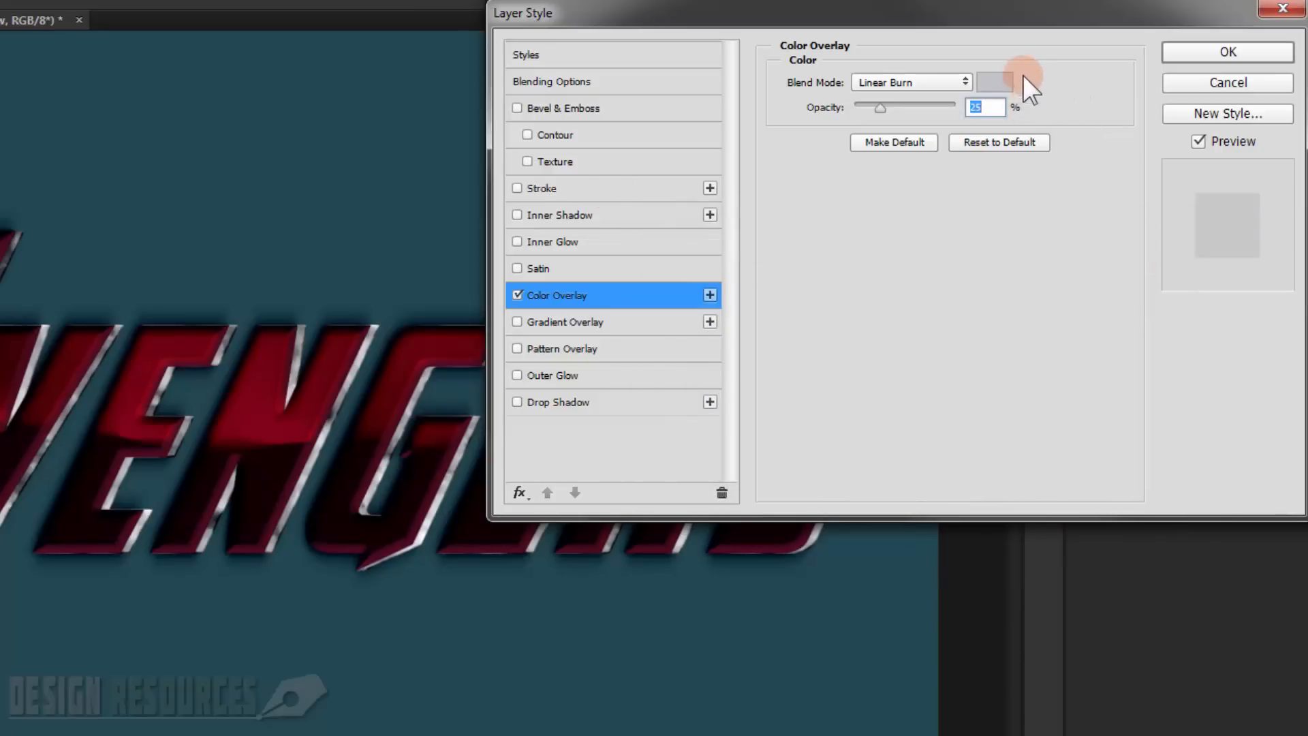
text(50)
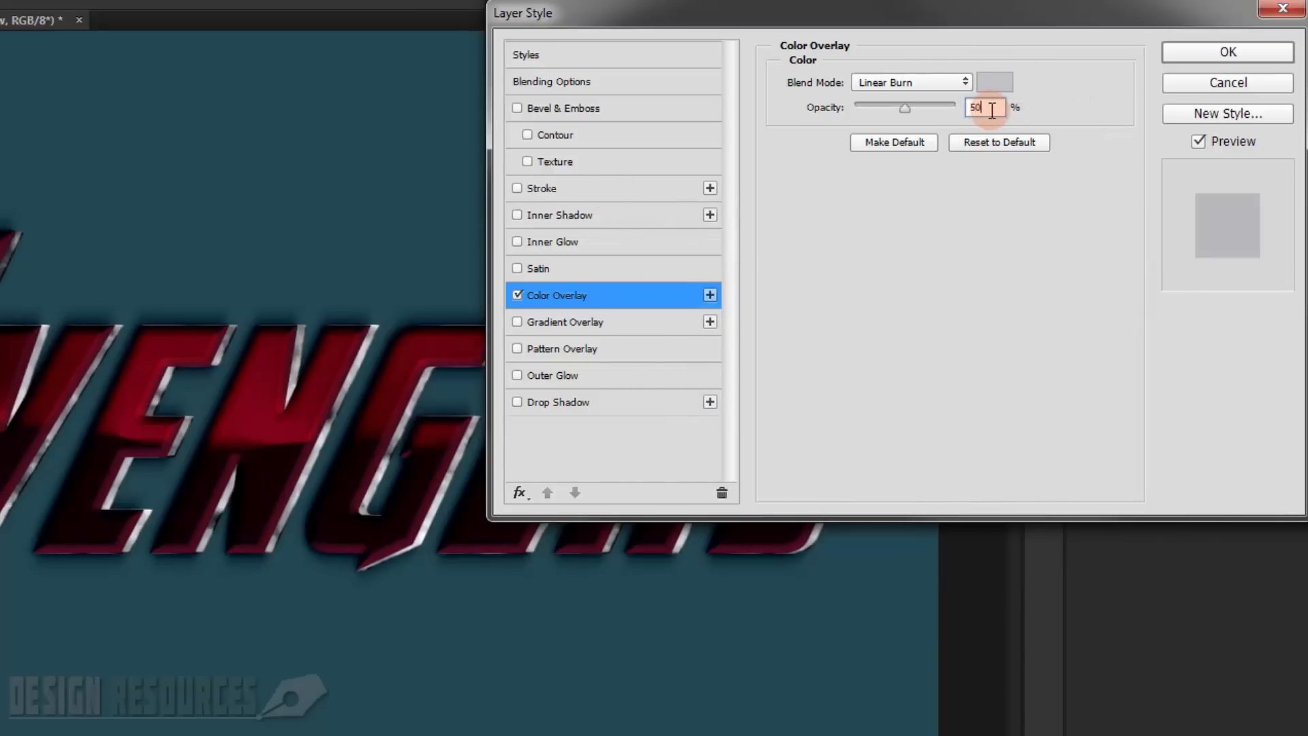
Step: Add a Drop Shadow in colour #606060 to the Avengesrs shadow layer's style
click(546, 403)
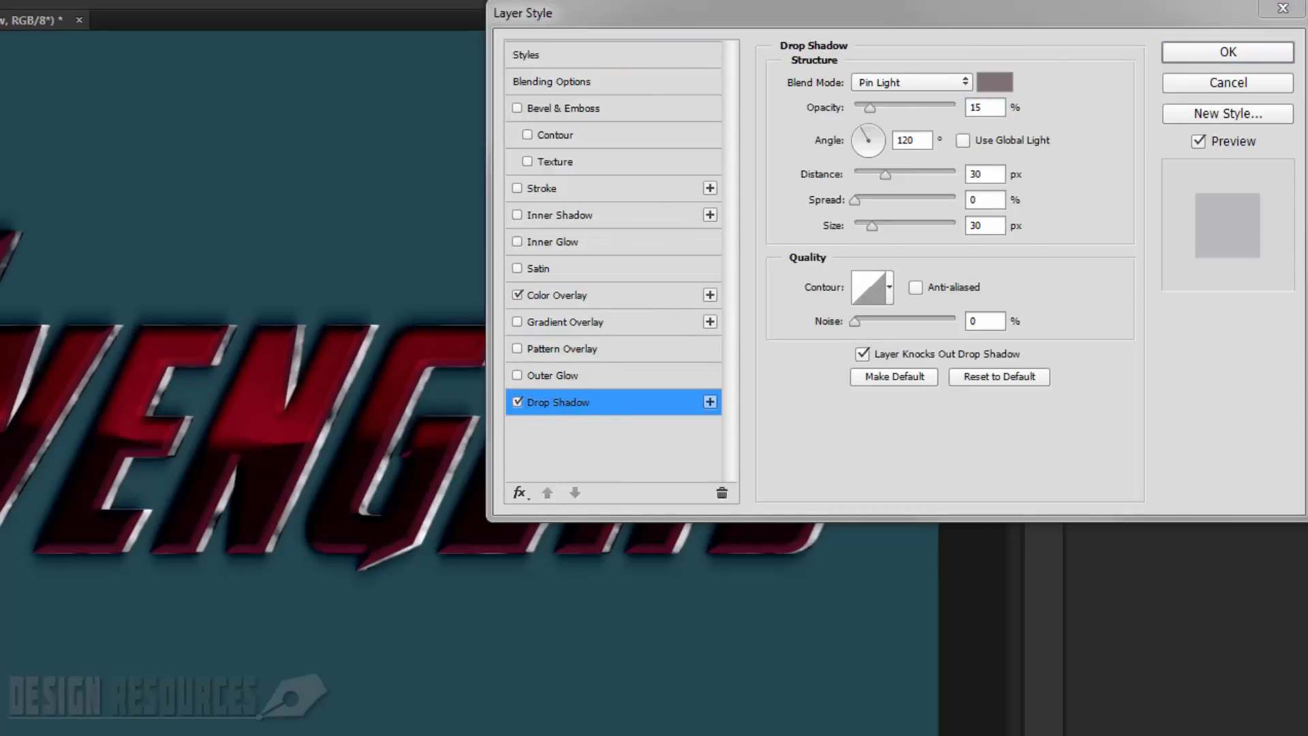
click(995, 82)
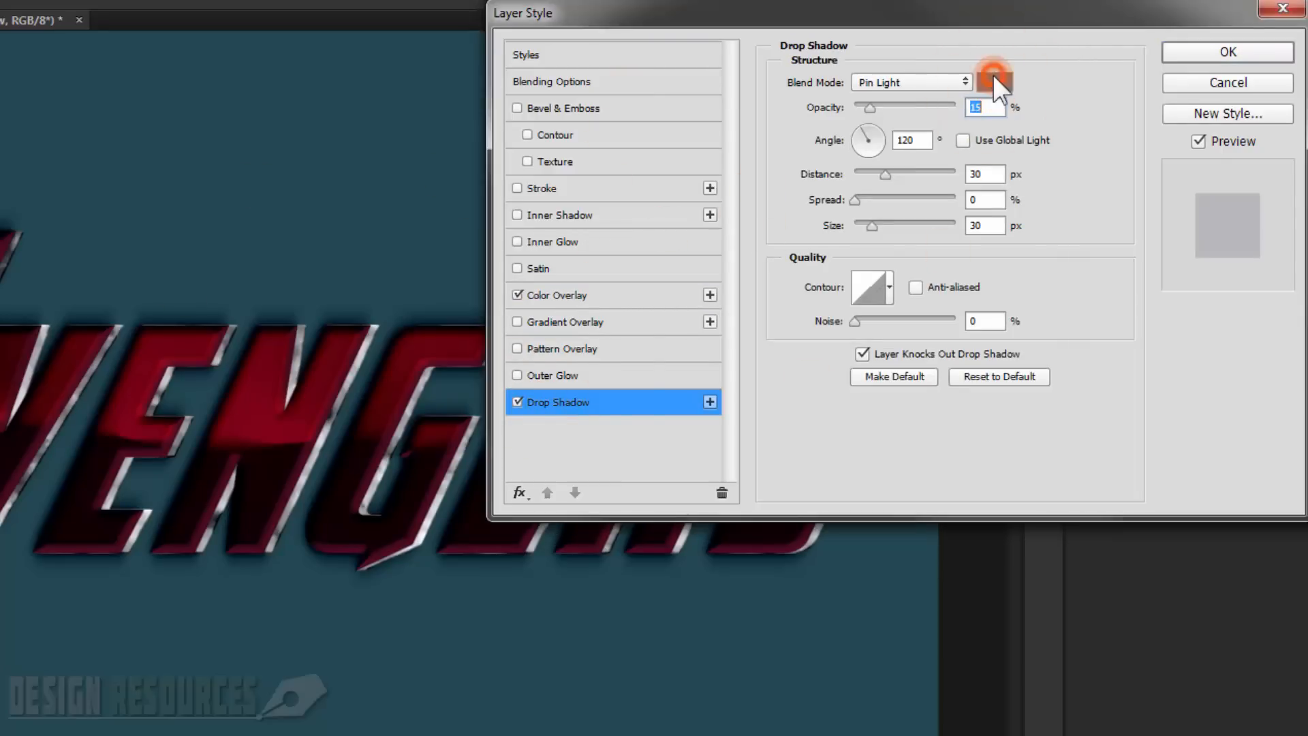
text(606060)
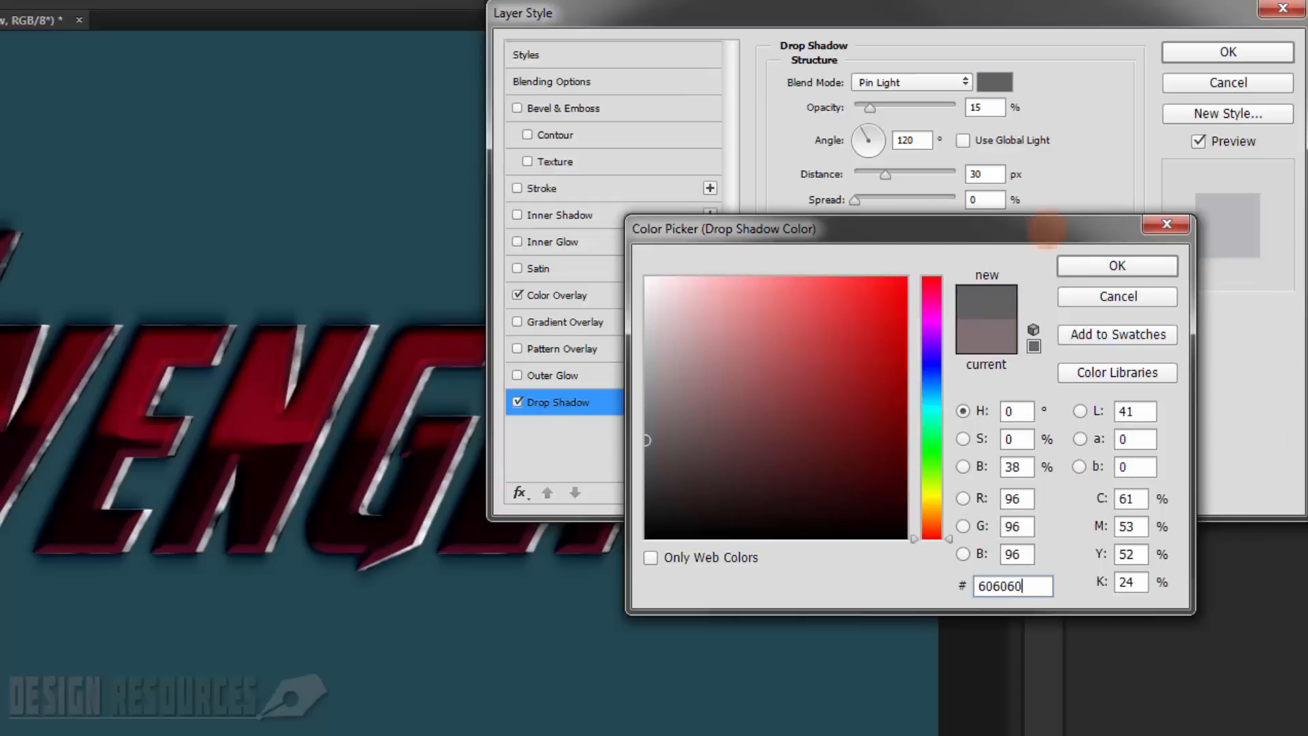
click(1086, 267)
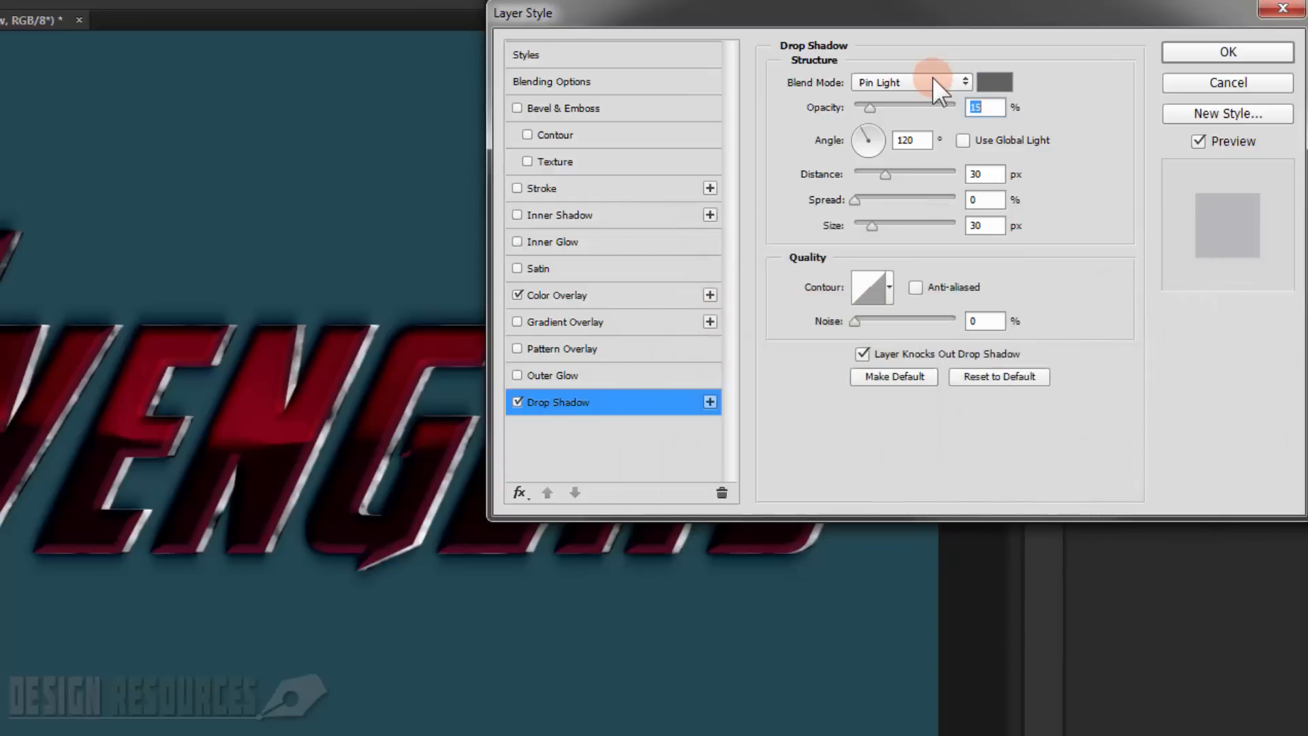
Step: Set the Drop Shadow's blend mode to Linear Burn, keep 15% opacity, 30 px distance and 30 px size, and apply the layer style
click(933, 80)
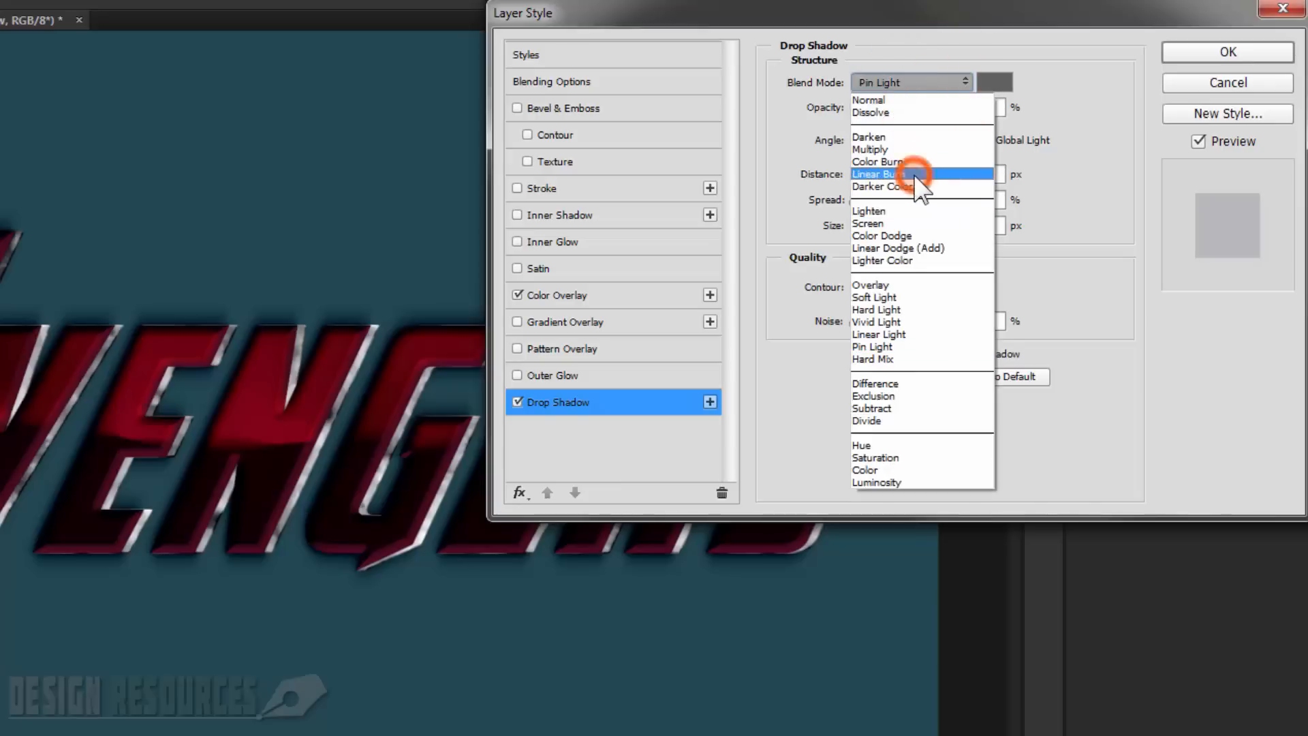
click(915, 174)
click(976, 108)
click(972, 145)
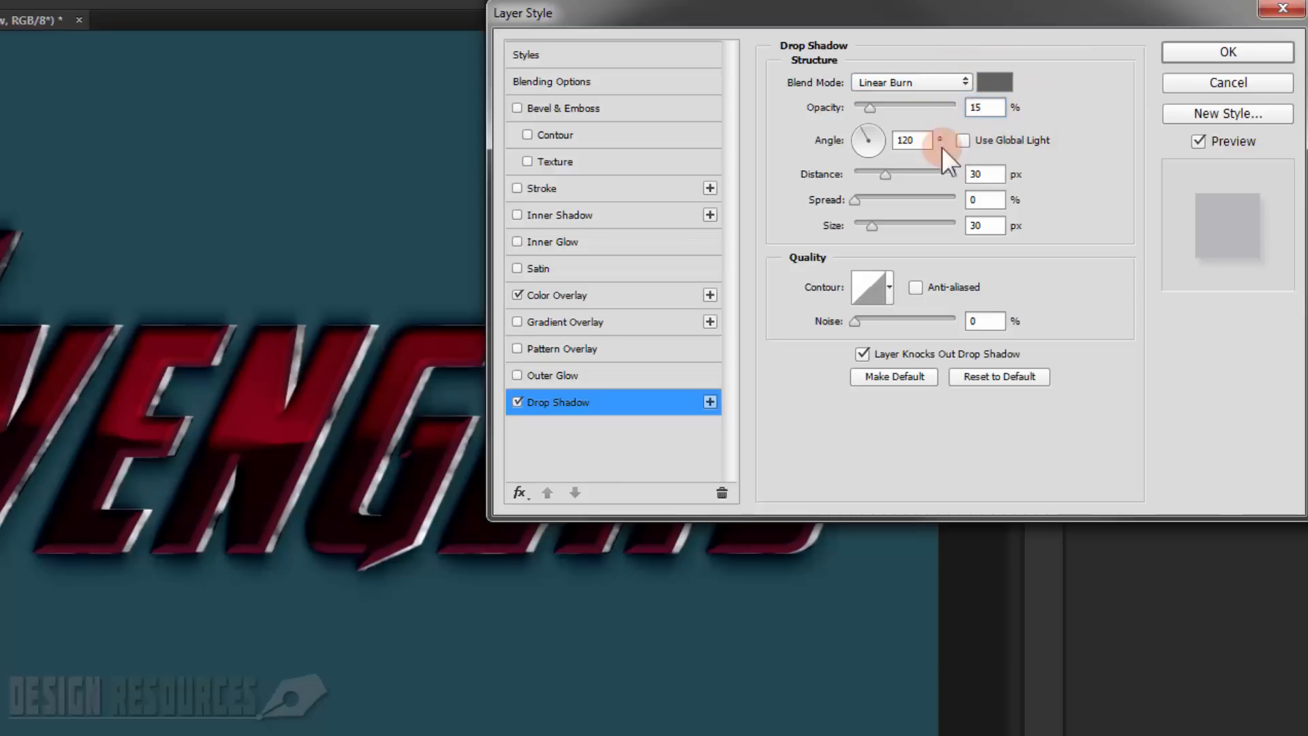
drag(980, 172, 1010, 263)
drag(991, 218, 1130, 113)
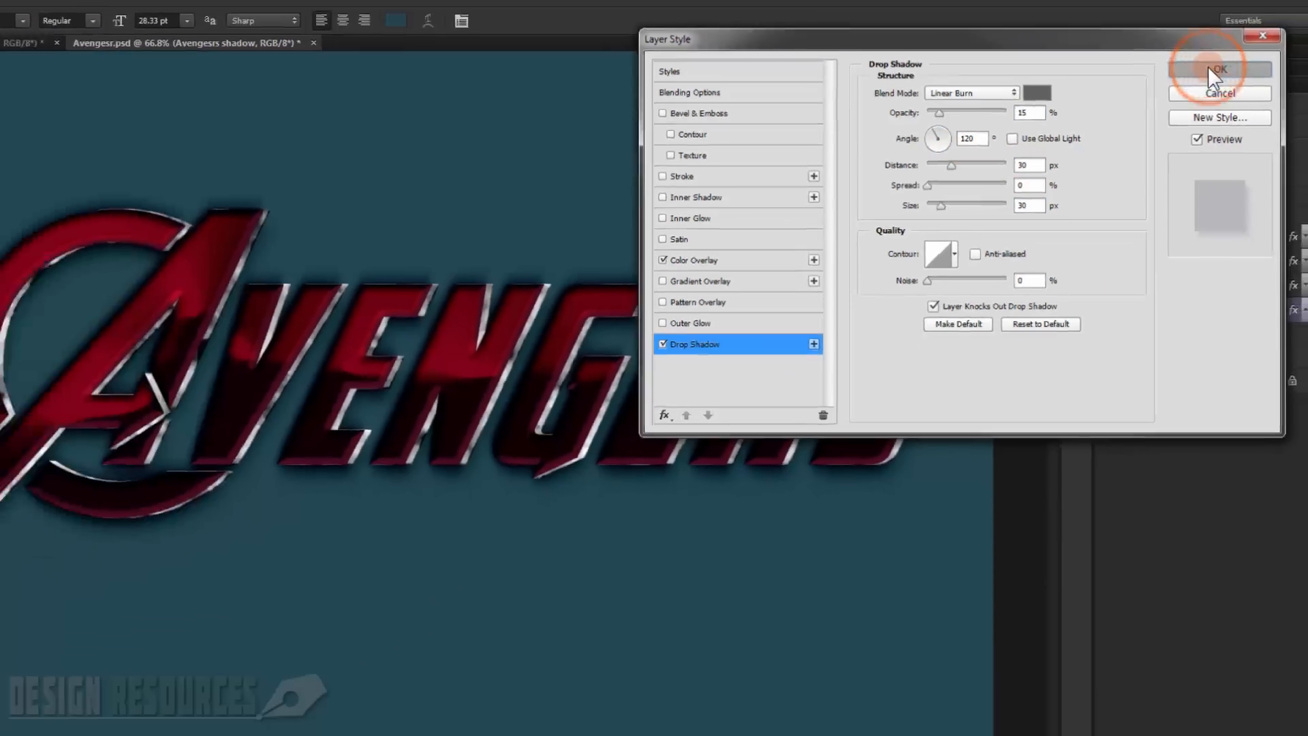
click(1201, 57)
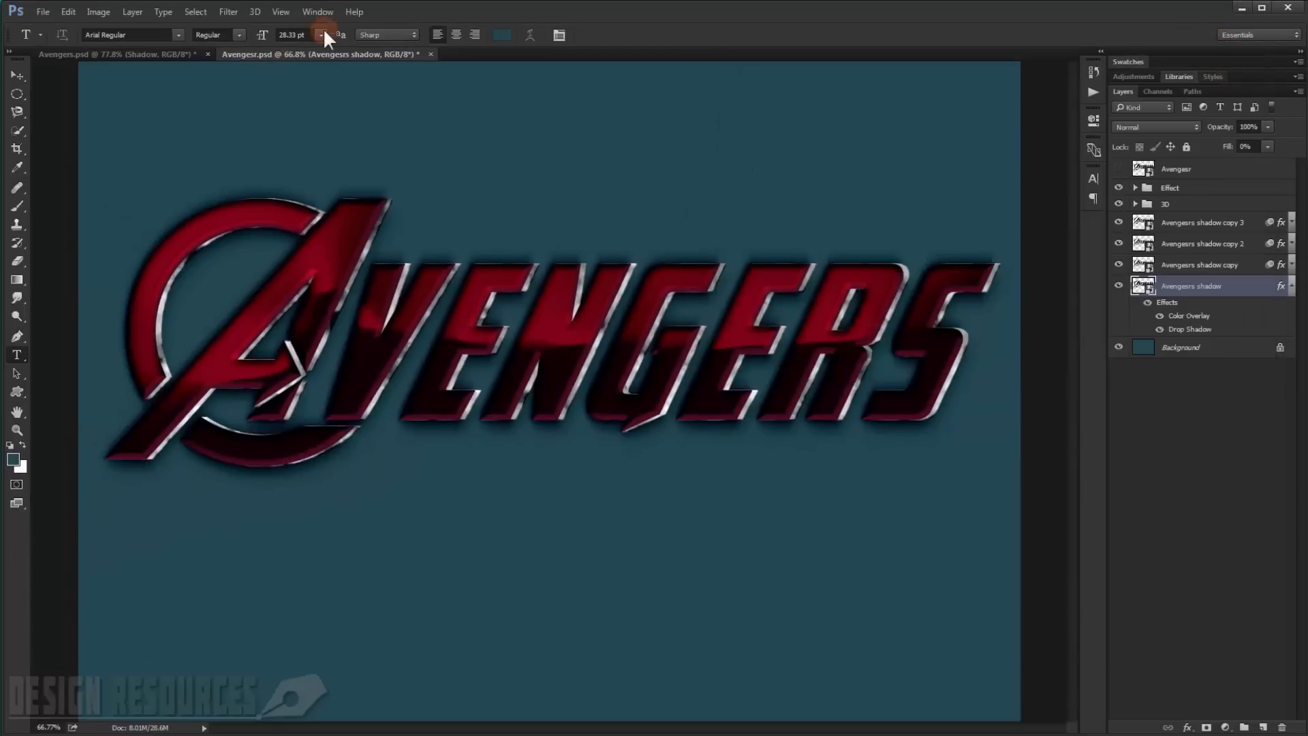
Step: Apply a Gaussian Blur smart filter with a 20-pixel radius to the Avengesrs shadow layer
click(229, 11)
click(309, 169)
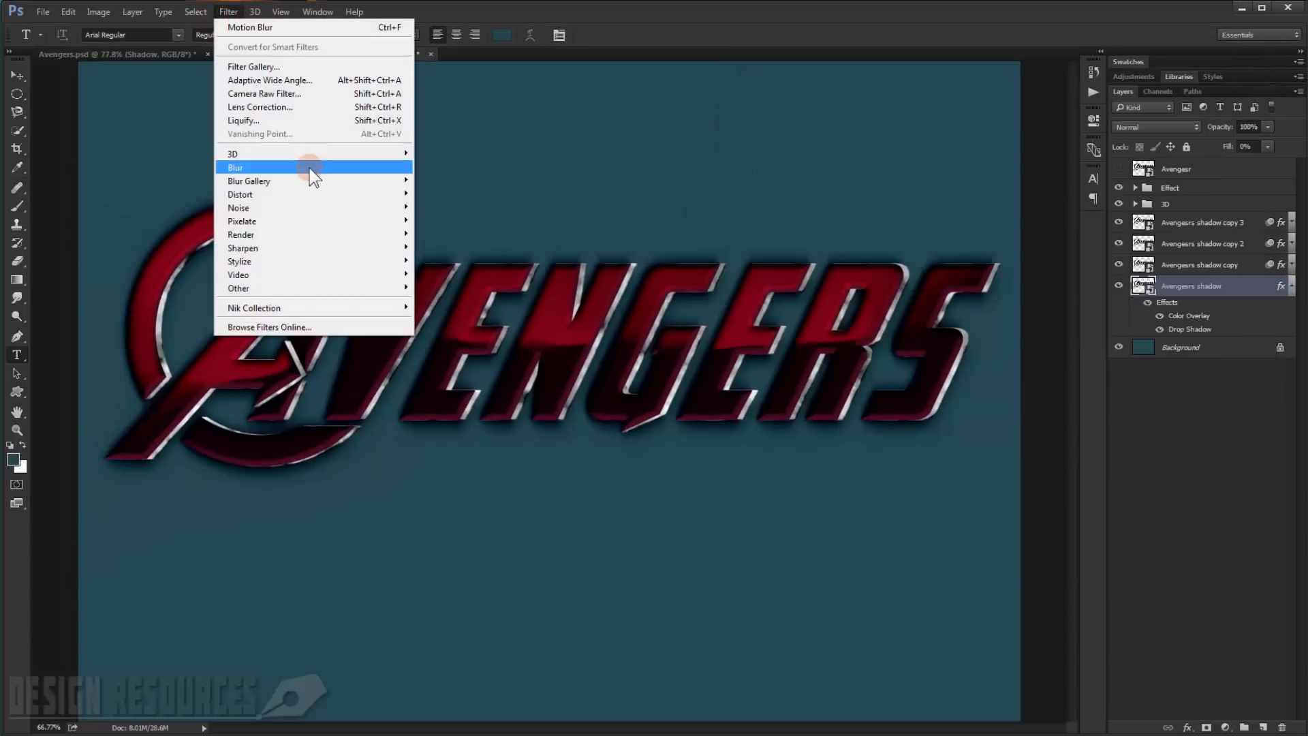
click(467, 222)
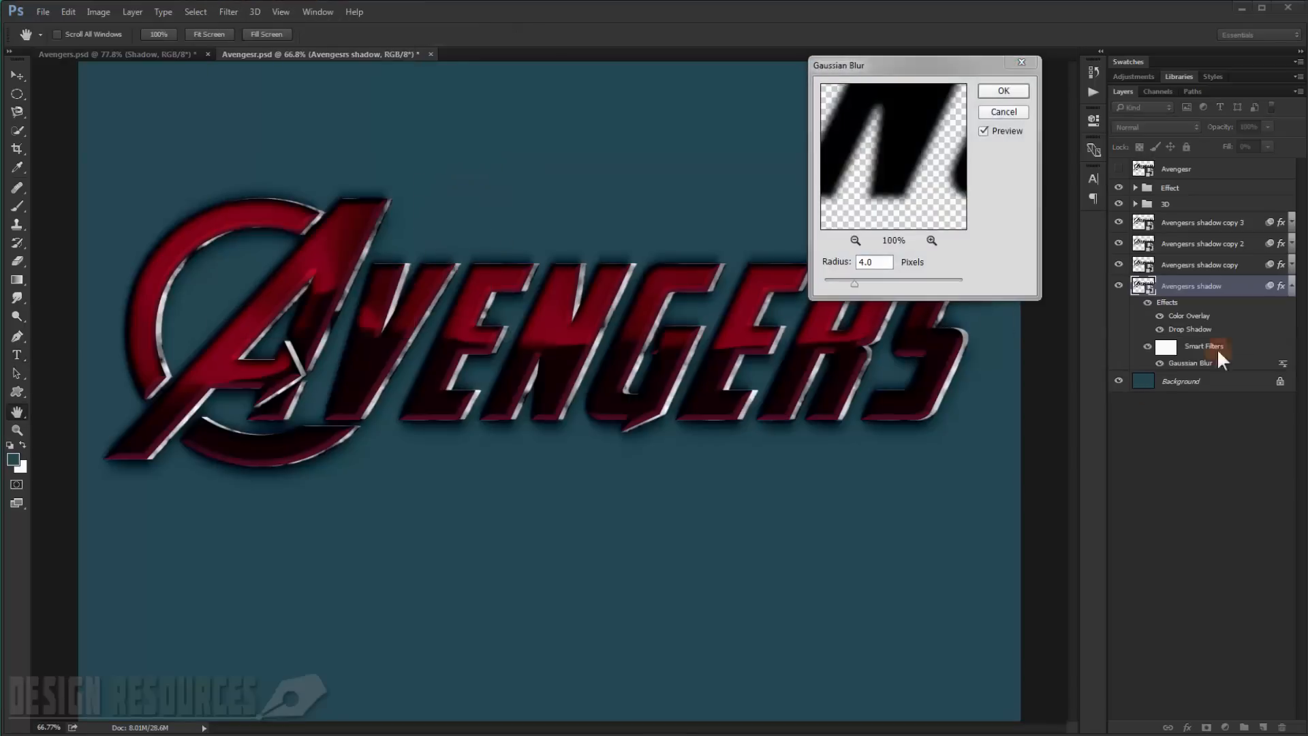
click(893, 262)
text(20)
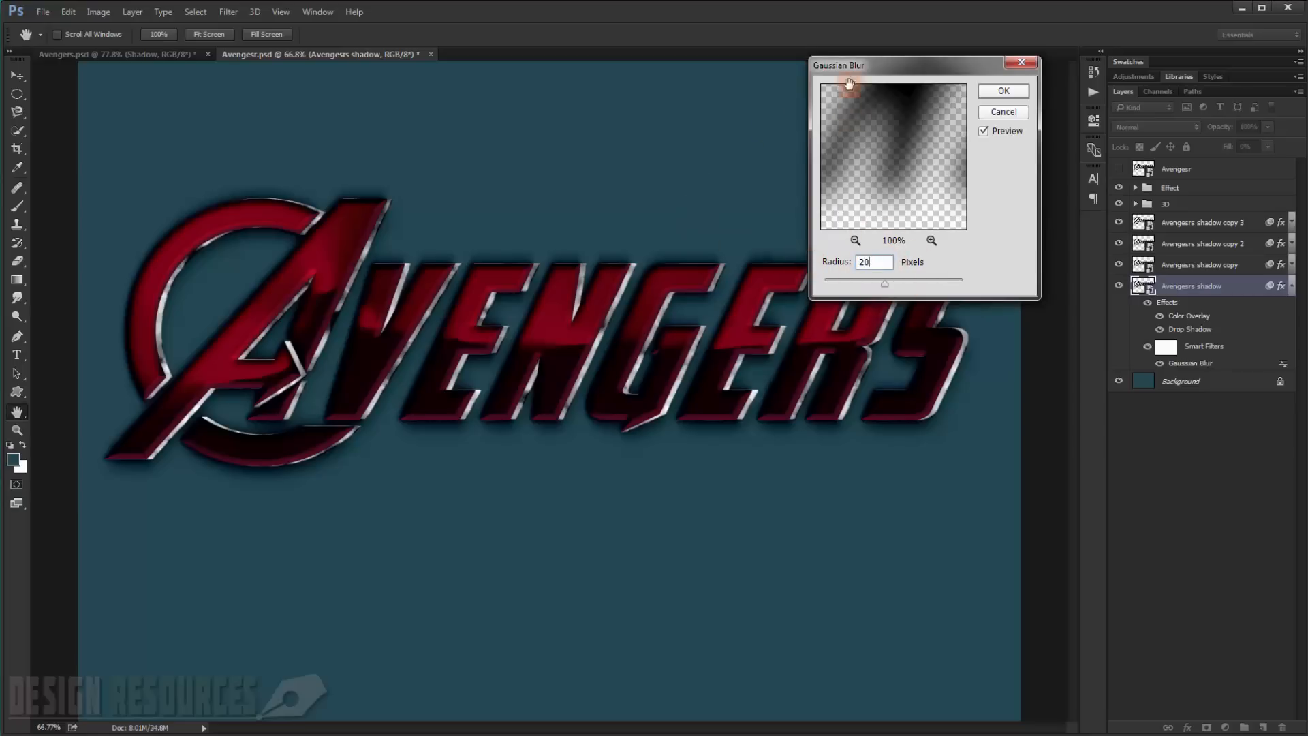
click(1003, 91)
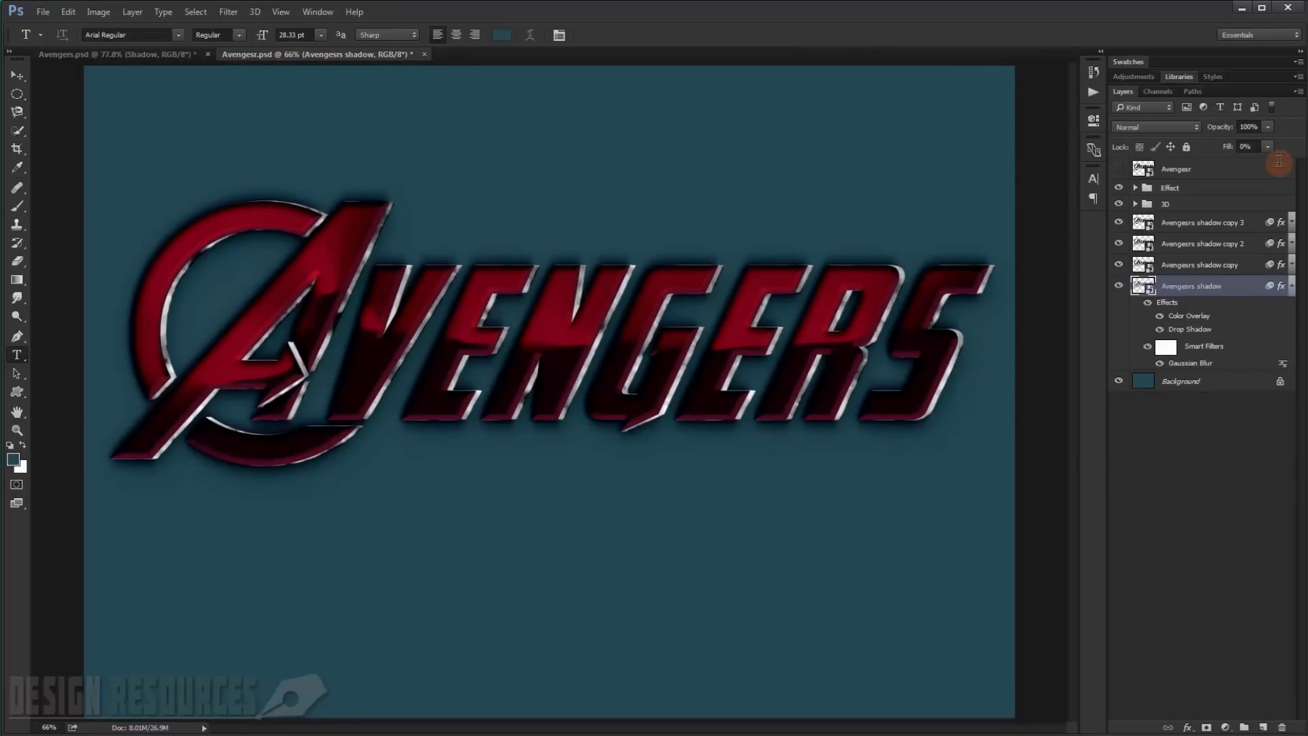
Step: Collapse the Avengesrs shadow effects, then group the four Avengesrs shadow layers and name the group Shadow
click(1293, 286)
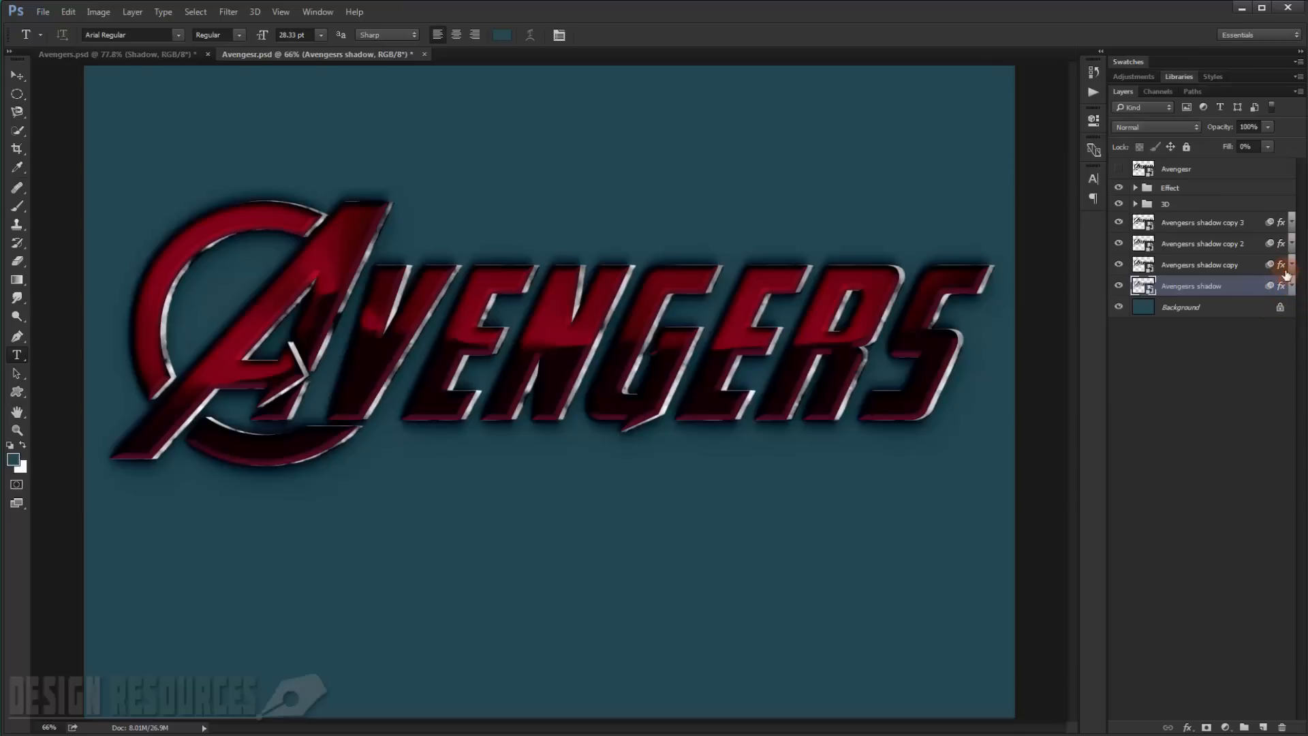
shift+click(1213, 223)
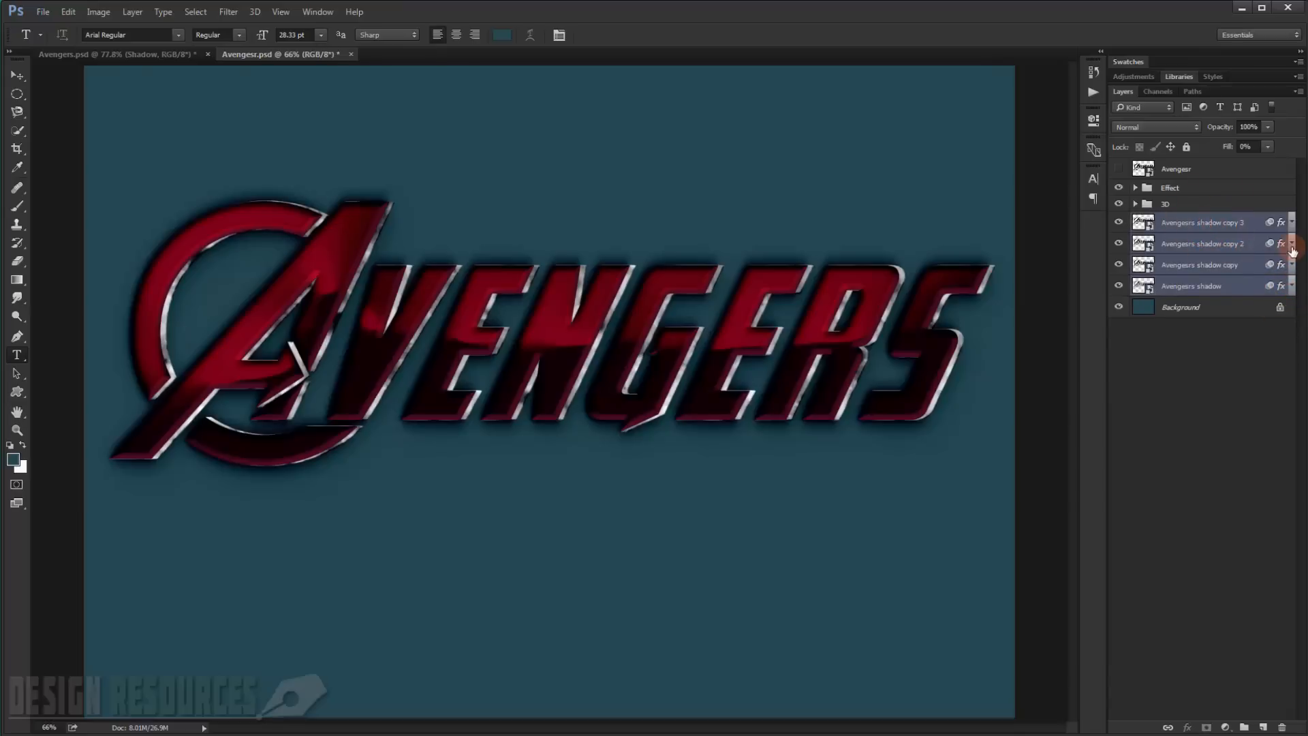
key(ctrl+g)
double_click(1177, 220)
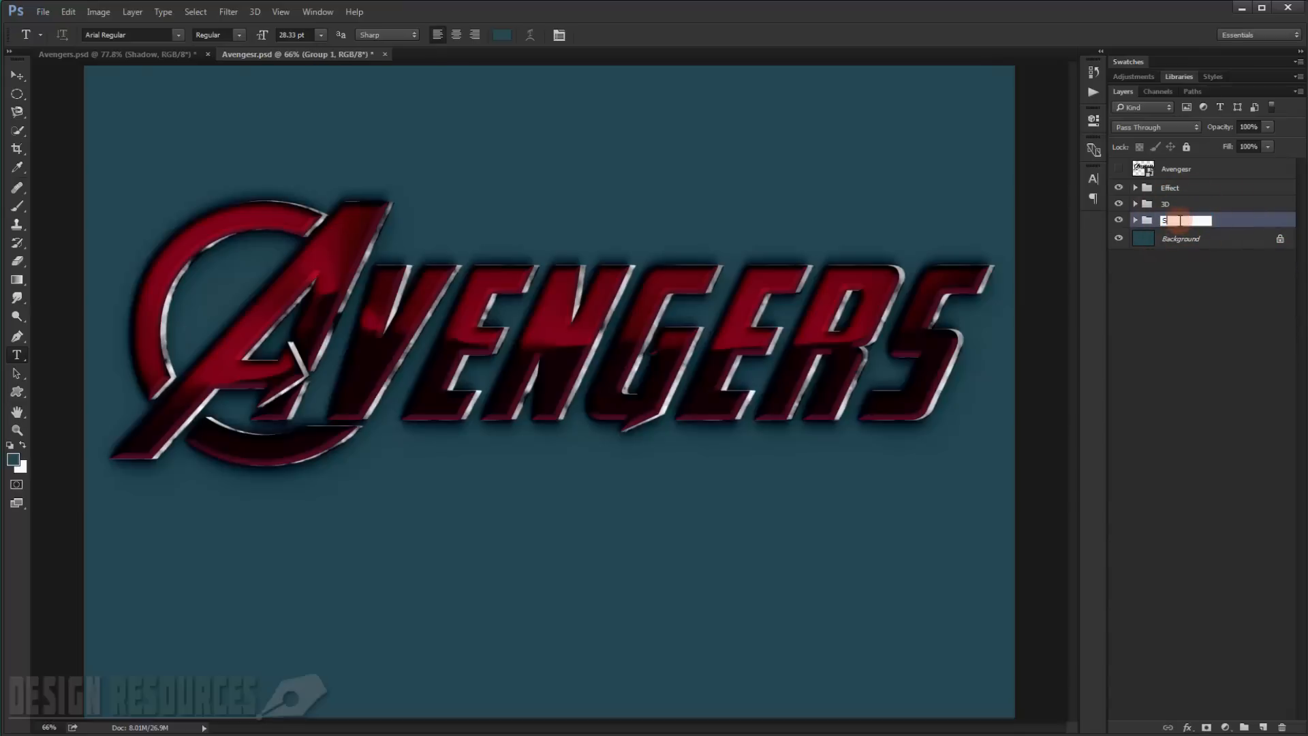
text(Shadow)
key(Return)
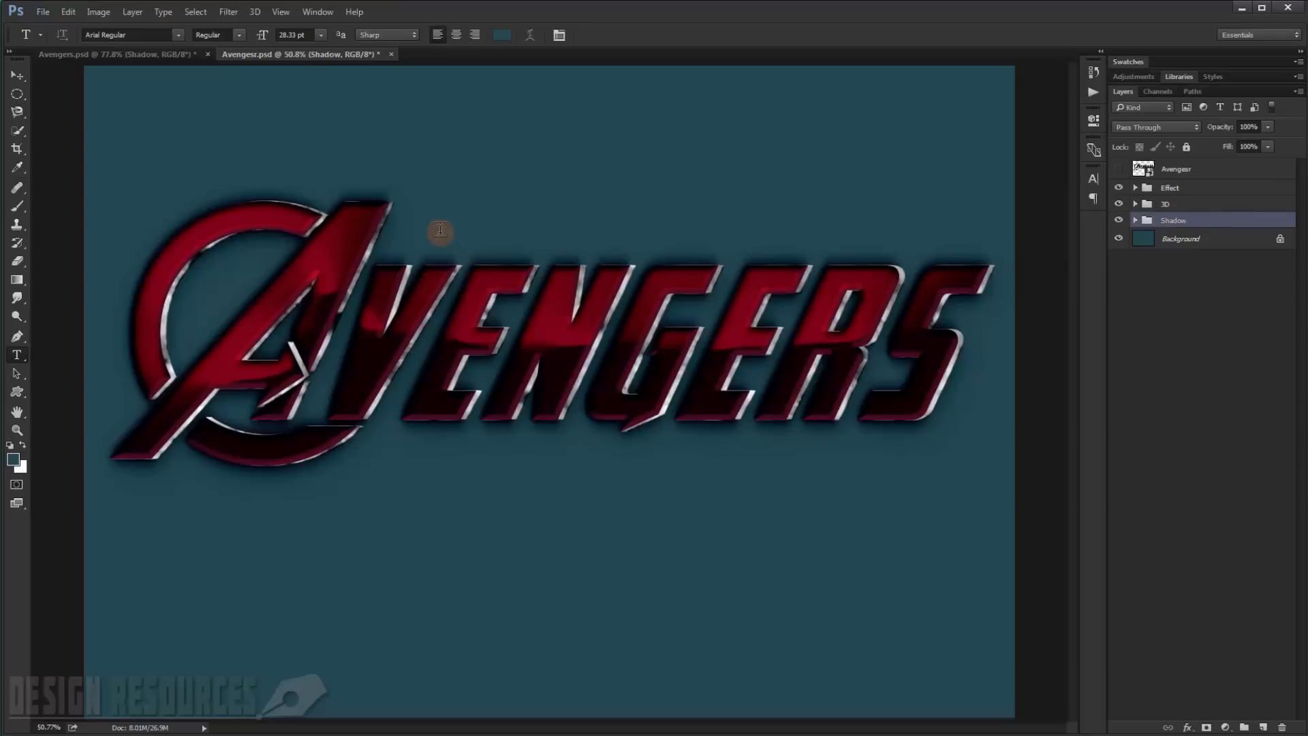
Step: Convert the Background into a regular layer named Layer 0 and add a Gradient Overlay to it
scroll(481, 246, down, 3)
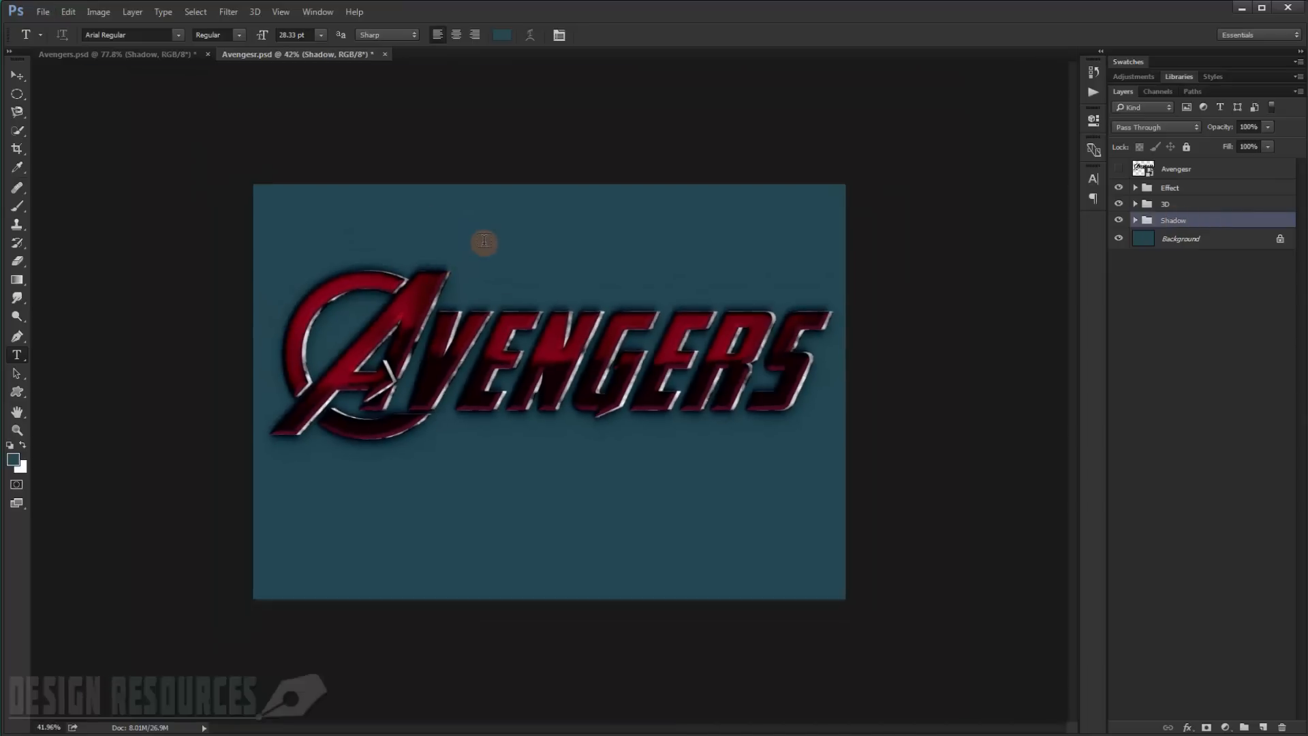
scroll(484, 241, up, 2)
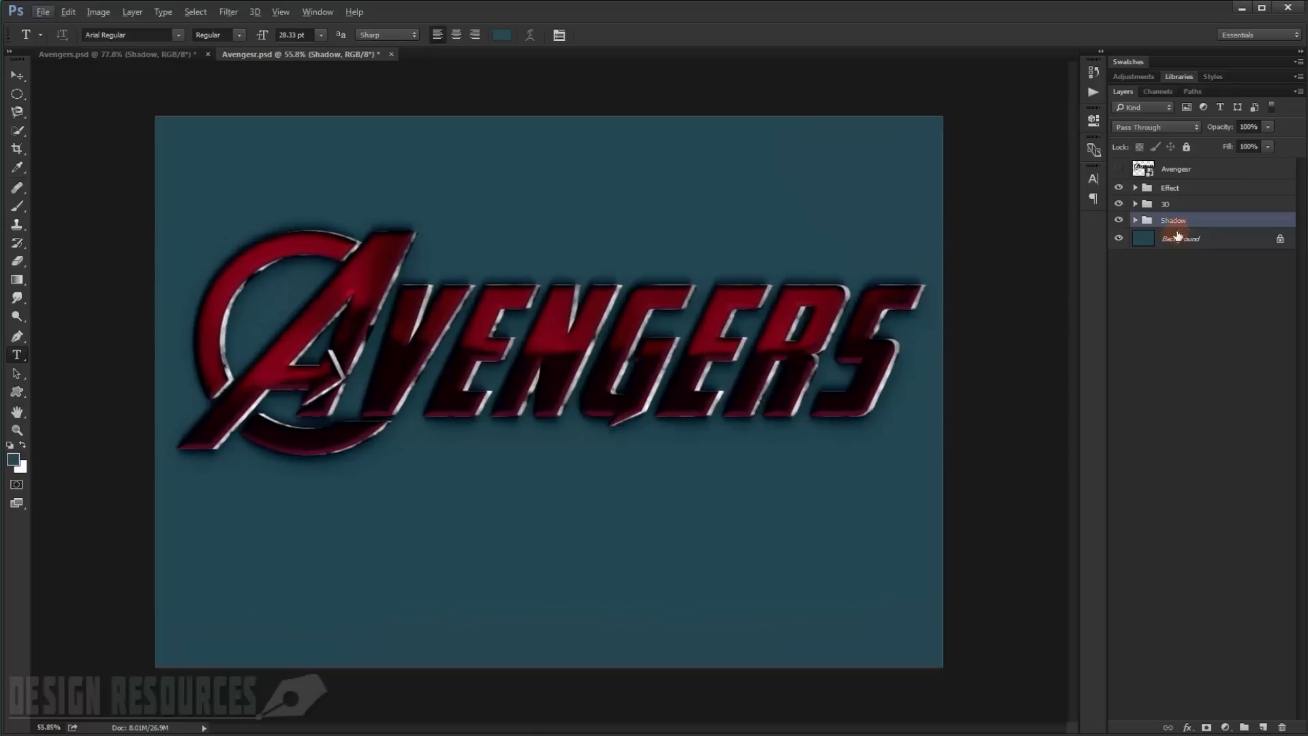
double_click(1187, 240)
click(783, 243)
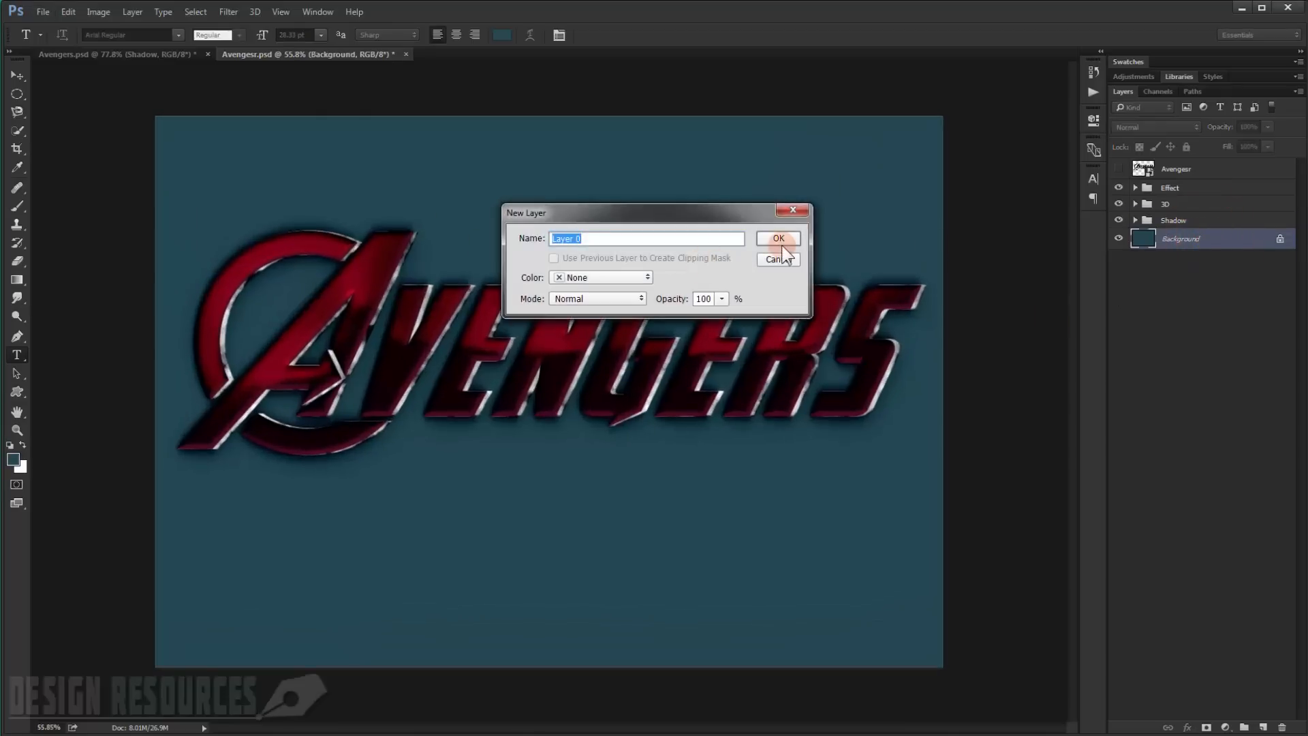
double_click(1196, 244)
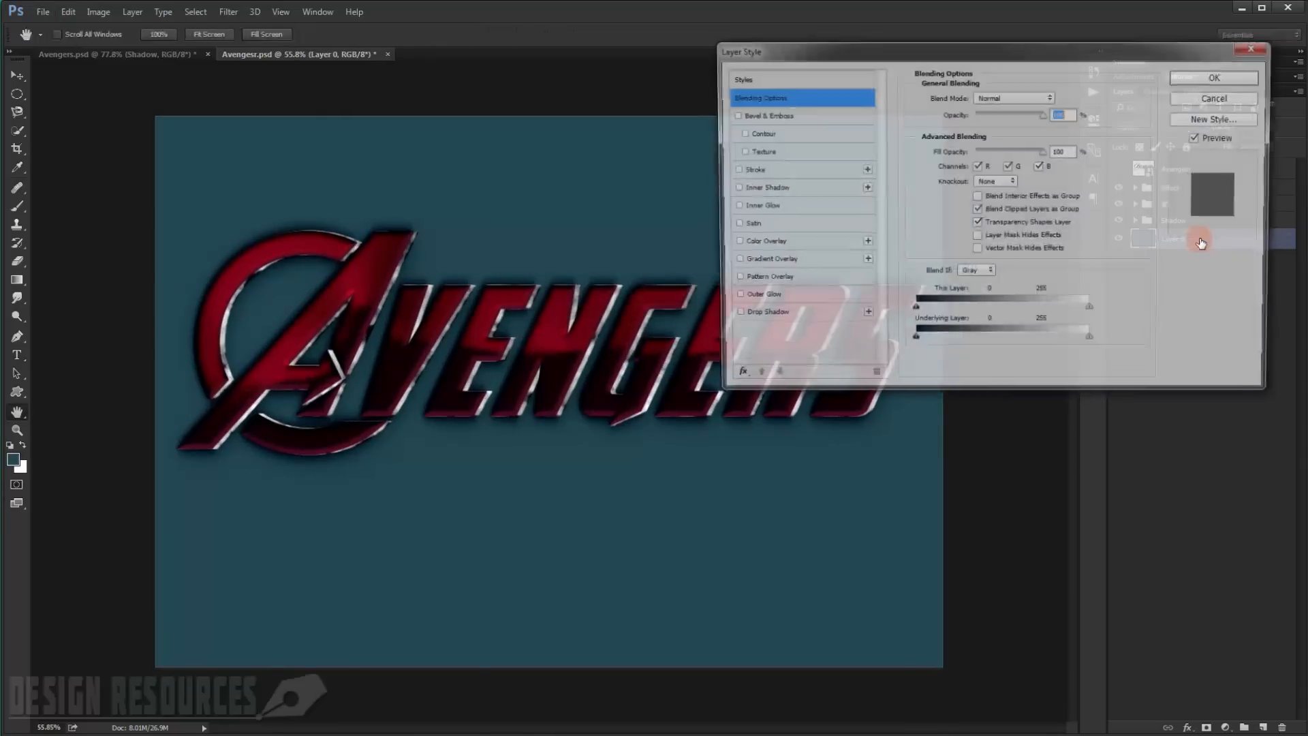
click(769, 262)
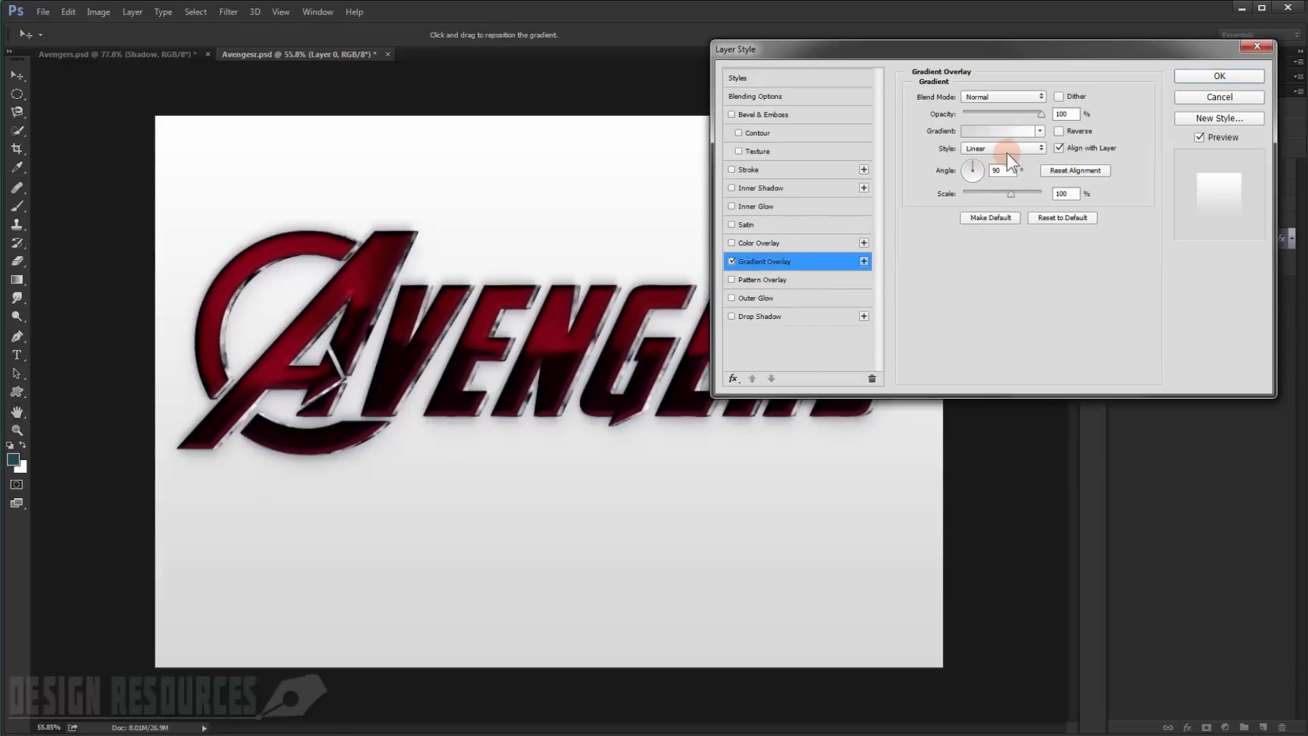
Step: Set the starting colour stop of the overlay gradient to dark navy #172741
click(1011, 130)
click(762, 323)
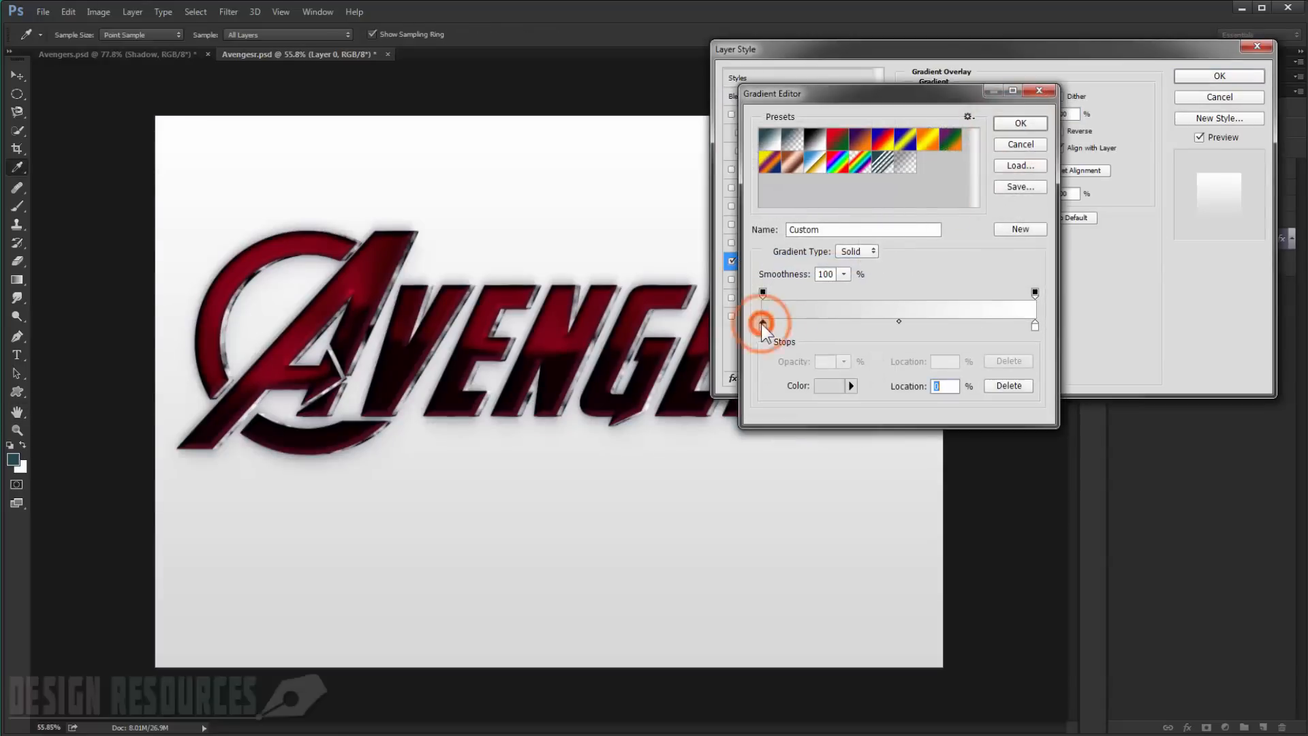
double_click(762, 323)
drag(1016, 296, 1016, 302)
mouse_move(891, 283)
mouse_down()
mouse_move(870, 345)
mouse_move(902, 361)
mouse_move(935, 340)
mouse_move(934, 365)
mouse_up()
click(1123, 224)
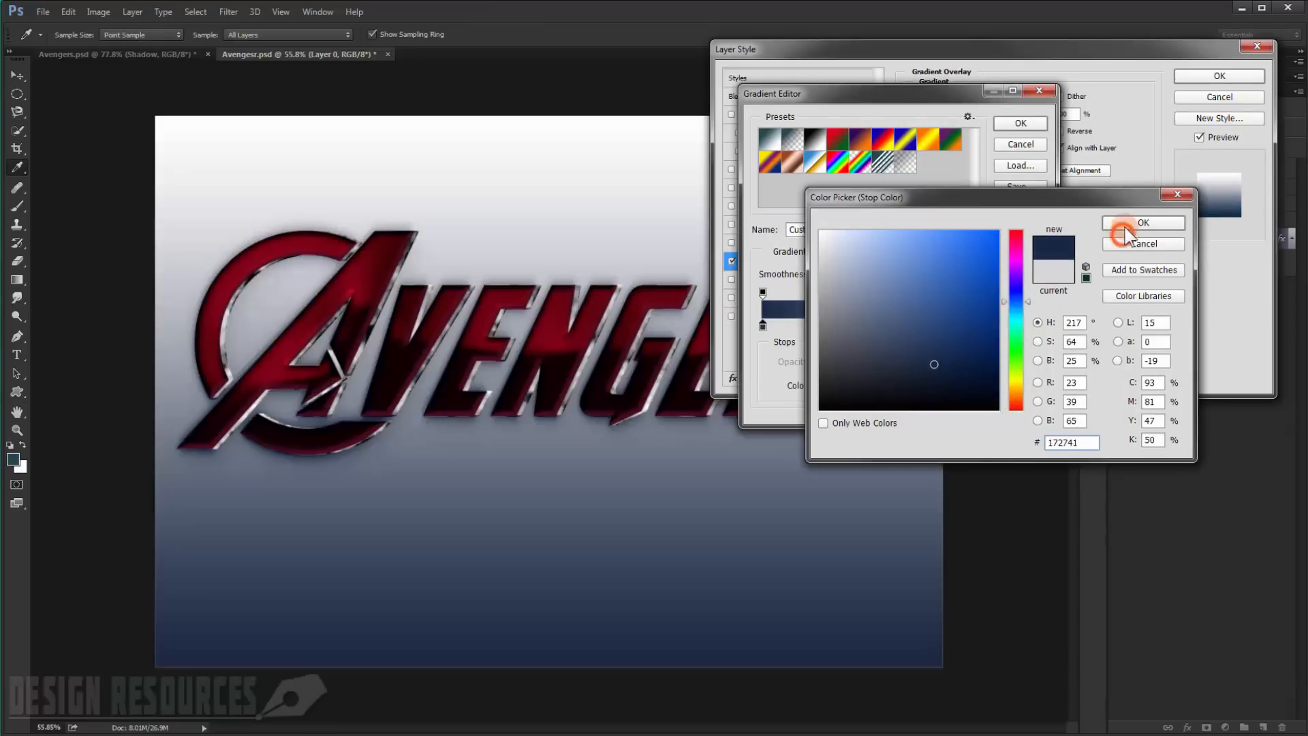
Step: Set the end colour stop of the overlay gradient to light teal #81c4c8 and accept the gradient
click(1036, 325)
double_click(1036, 326)
drag(1014, 293, 1015, 318)
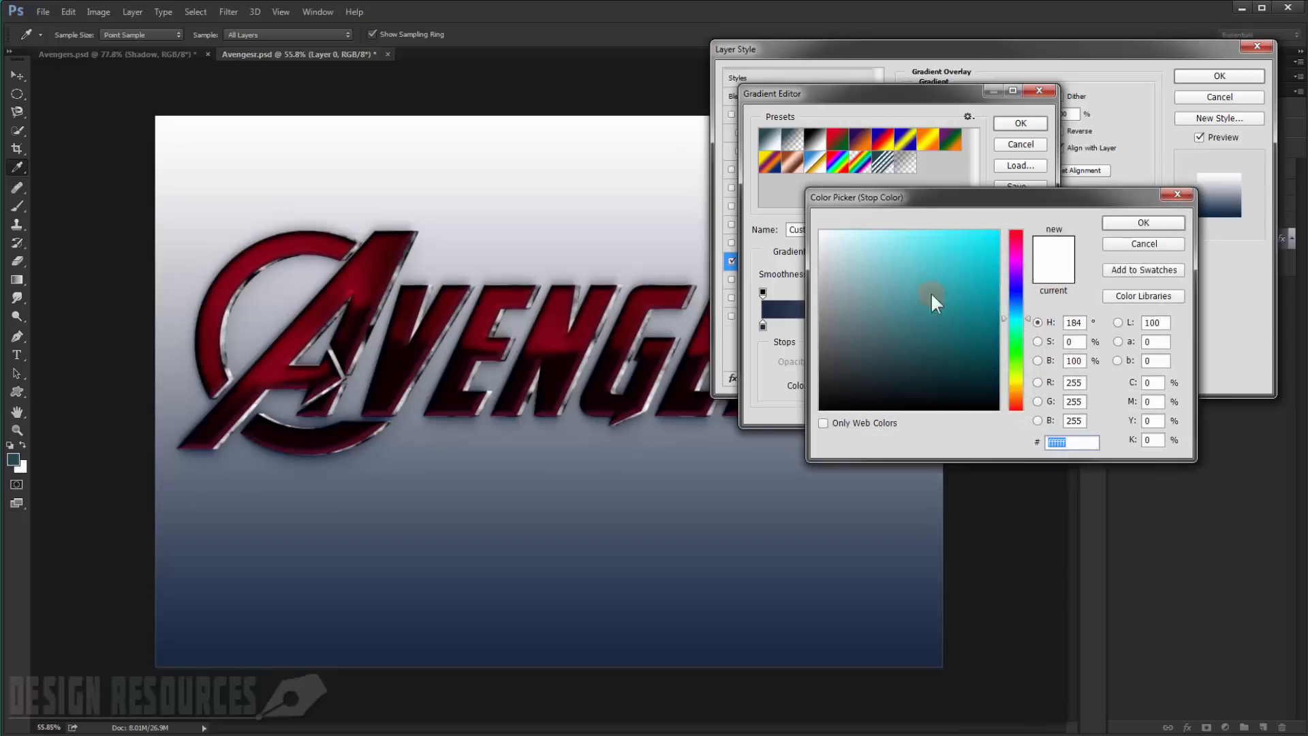
click(916, 274)
drag(916, 274, 884, 269)
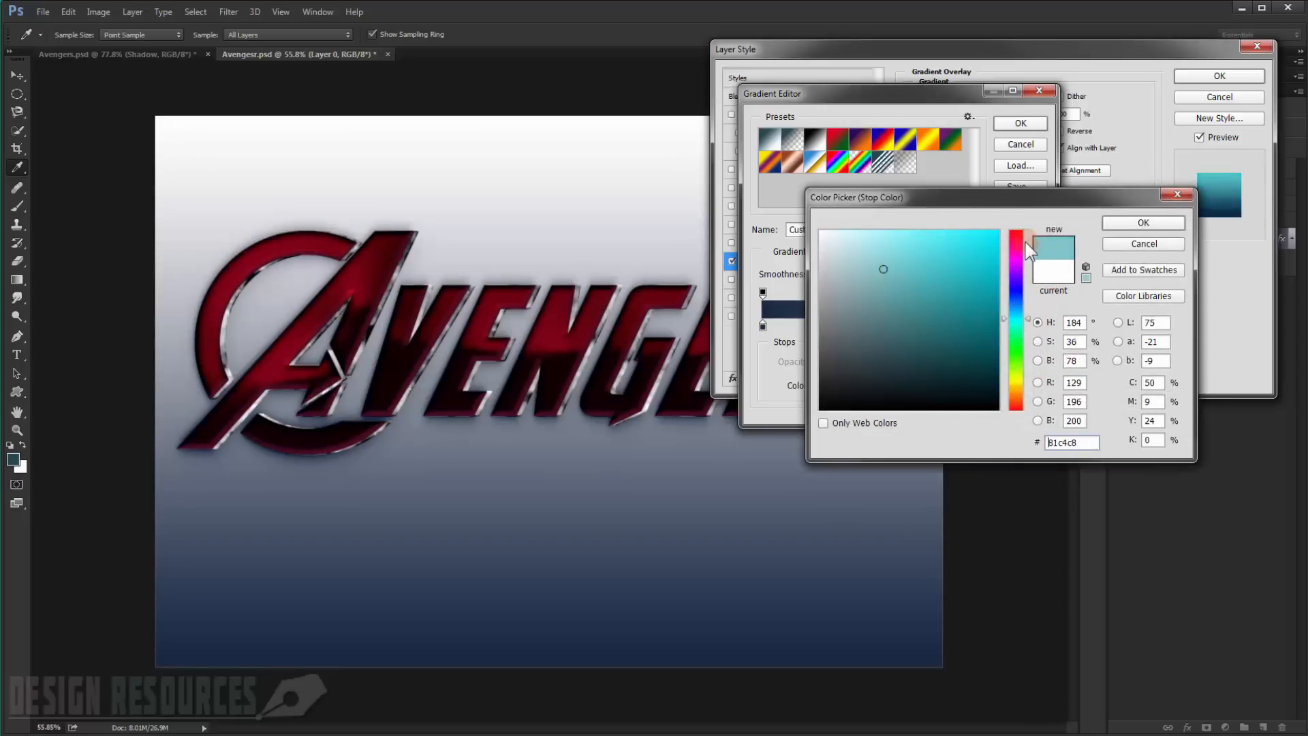
click(1162, 225)
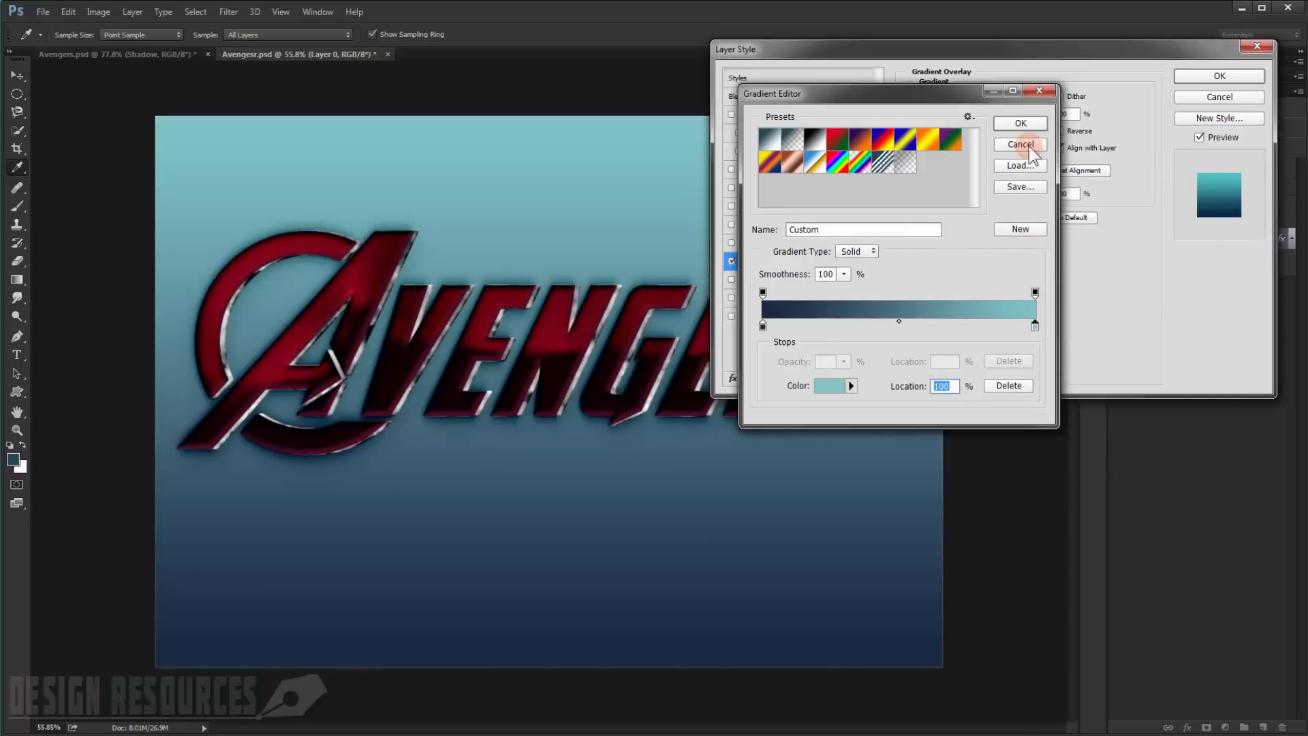
click(1020, 124)
Step: Change the Gradient Overlay to the Radial style and reverse it
click(995, 146)
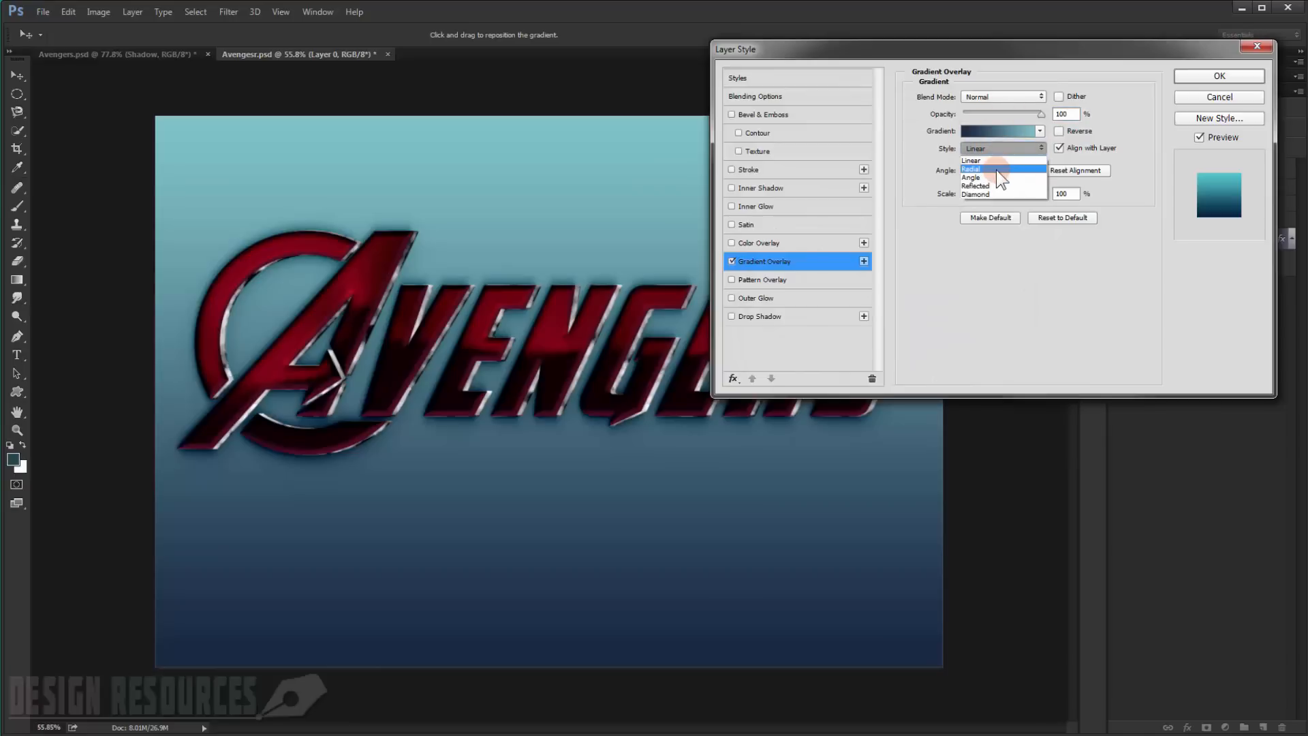
click(996, 166)
click(1059, 131)
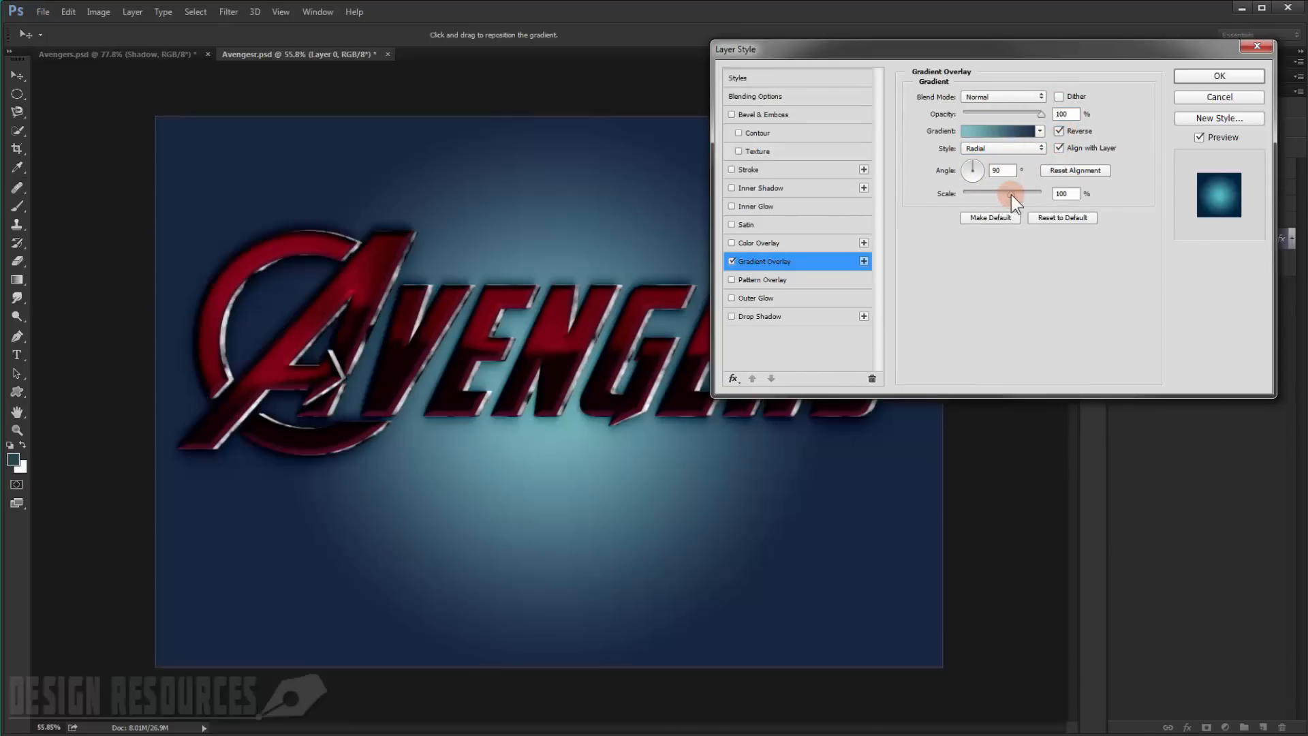
Step: Shift the radial gradient upward behind the logo, set its angle to 23° and scale to 127%, and apply the layer style
mouse_move(1012, 194)
mouse_down()
mouse_move(981, 164)
mouse_move(1022, 198)
mouse_up()
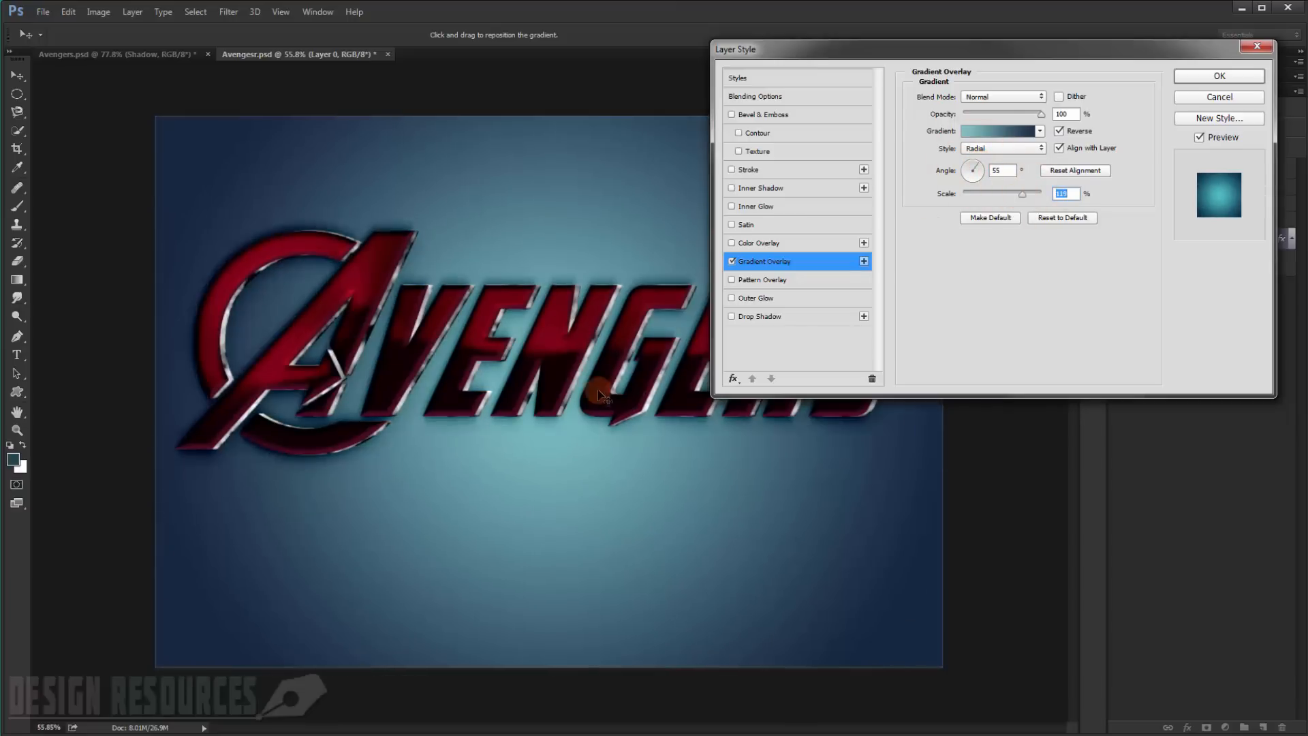
drag(604, 400, 601, 356)
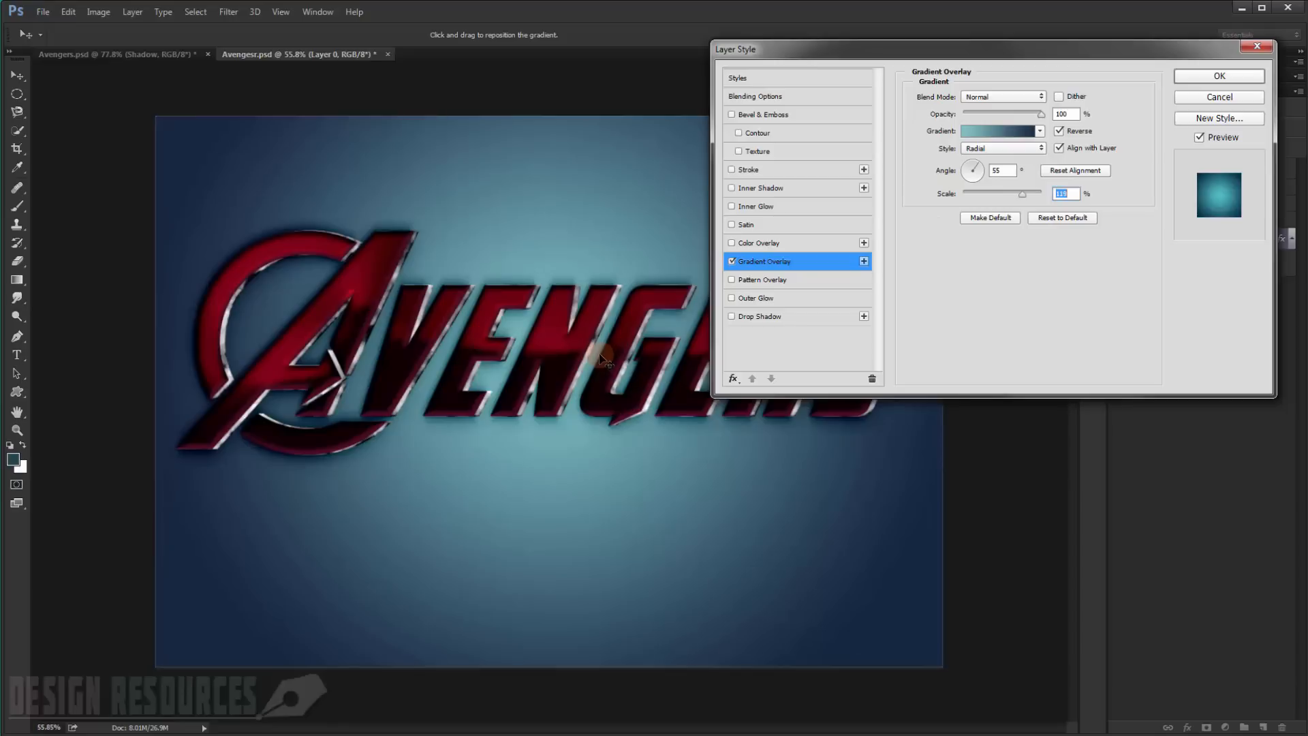
mouse_move(1022, 194)
mouse_down()
mouse_move(984, 176)
mouse_move(1028, 193)
mouse_up()
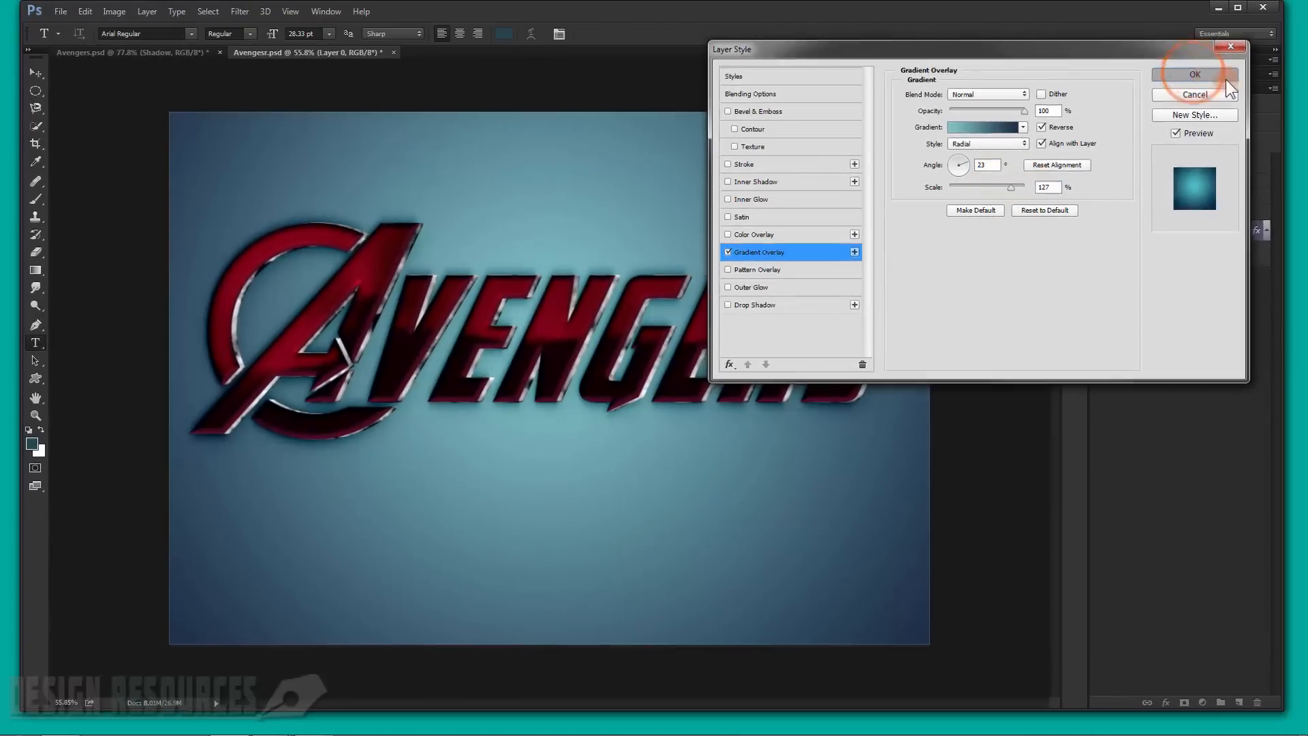
click(1198, 73)
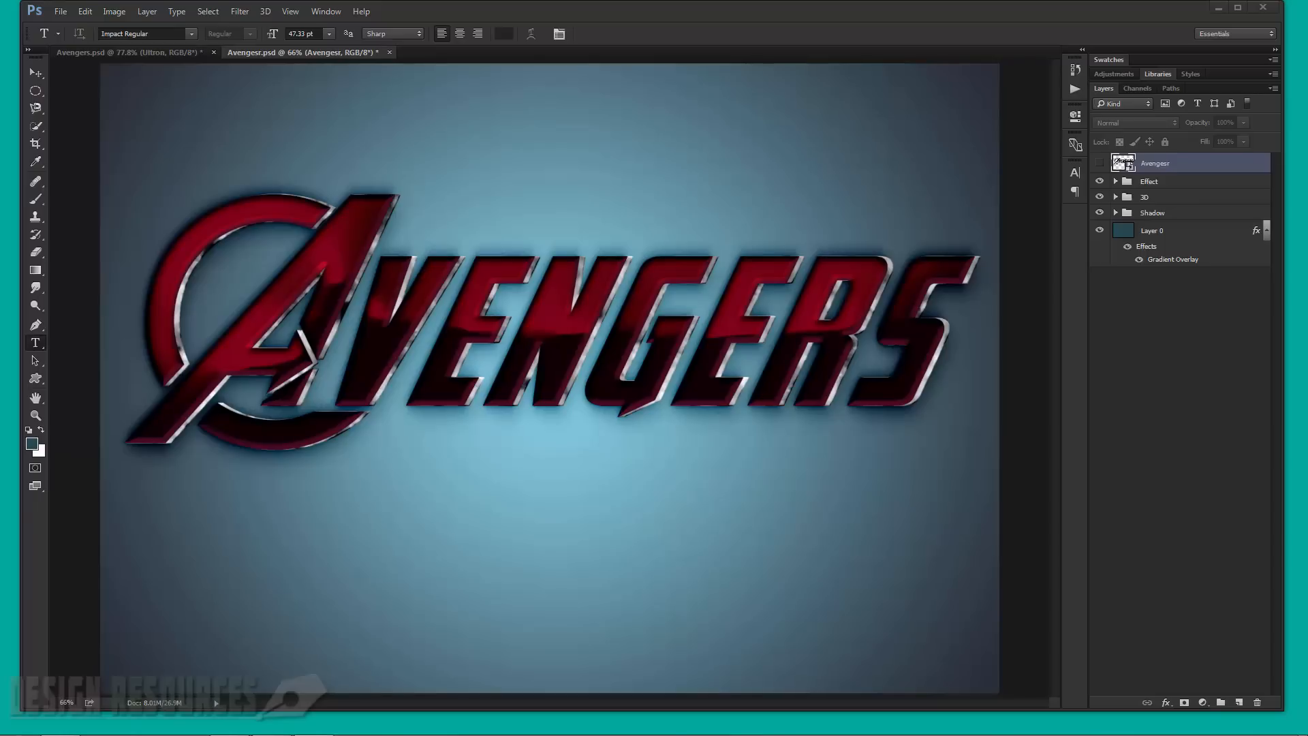
Step: Show the top Avengesr layer and set its fill to 0%
click(1189, 168)
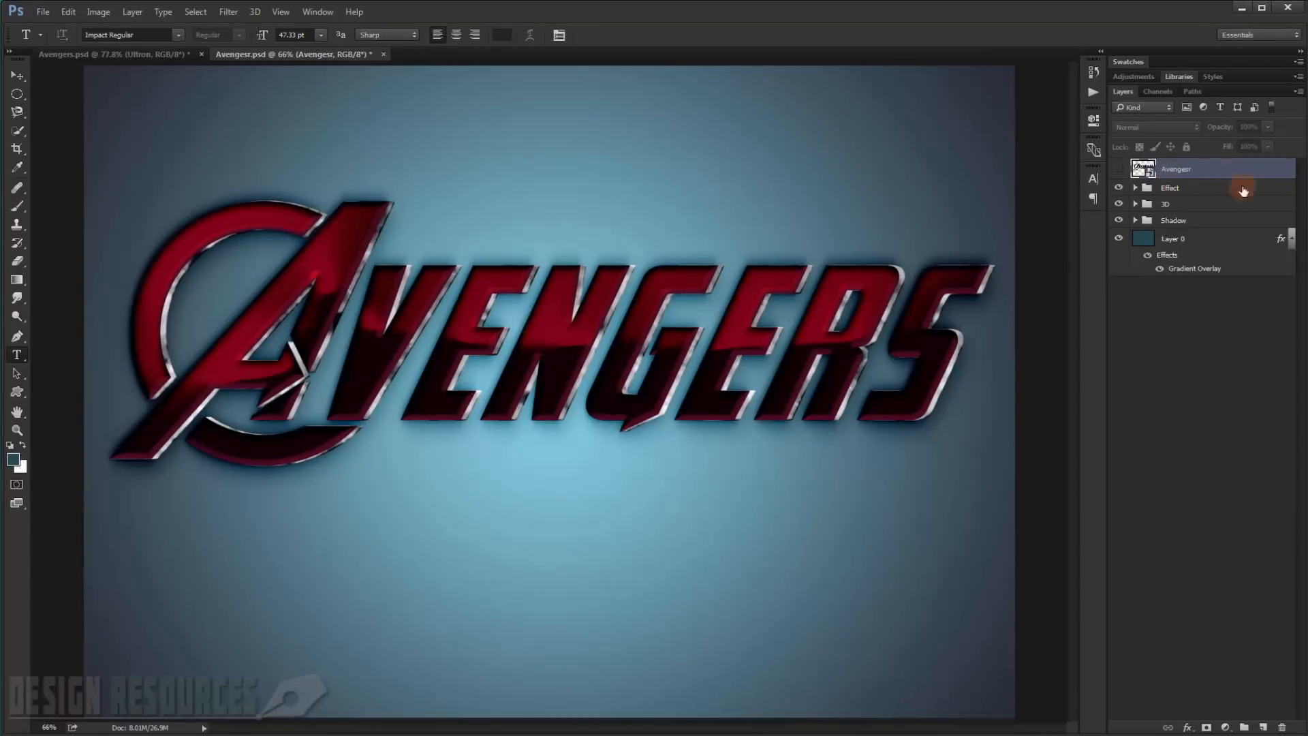
click(1119, 169)
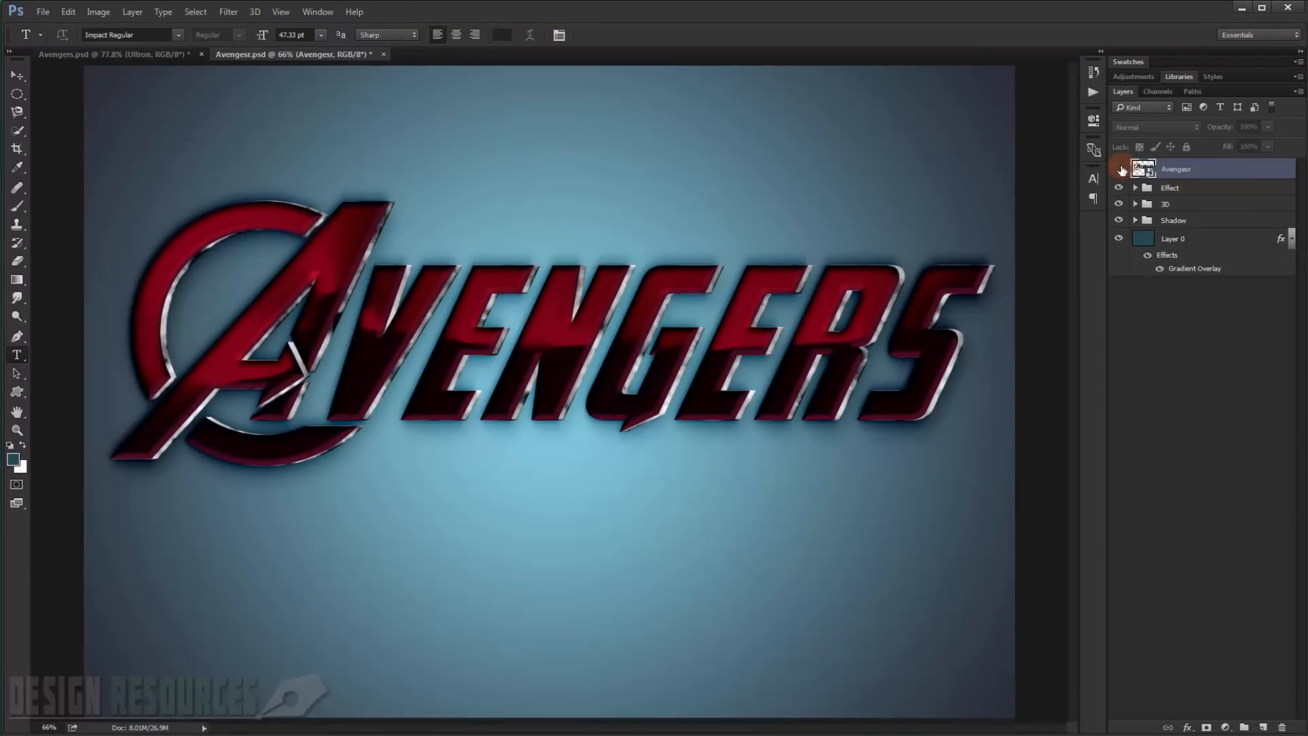
click(1119, 169)
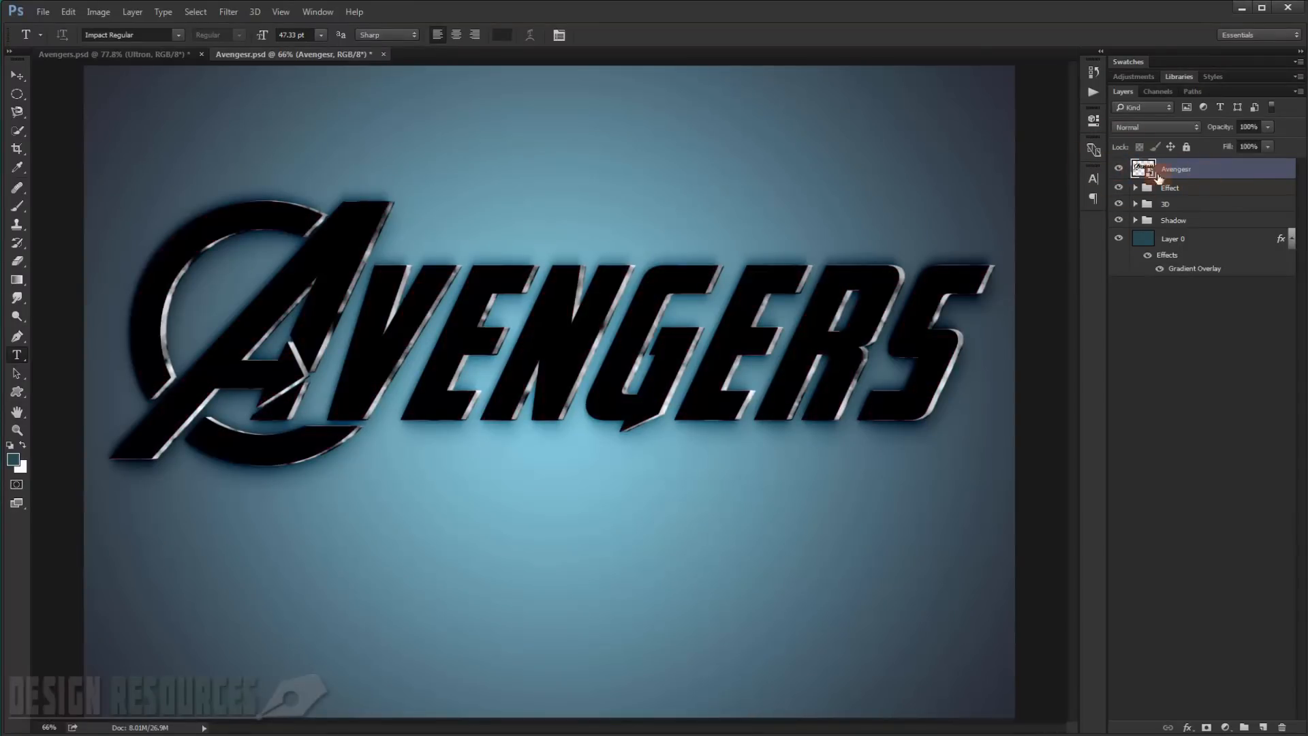
click(1268, 147)
drag(1269, 162, 1194, 162)
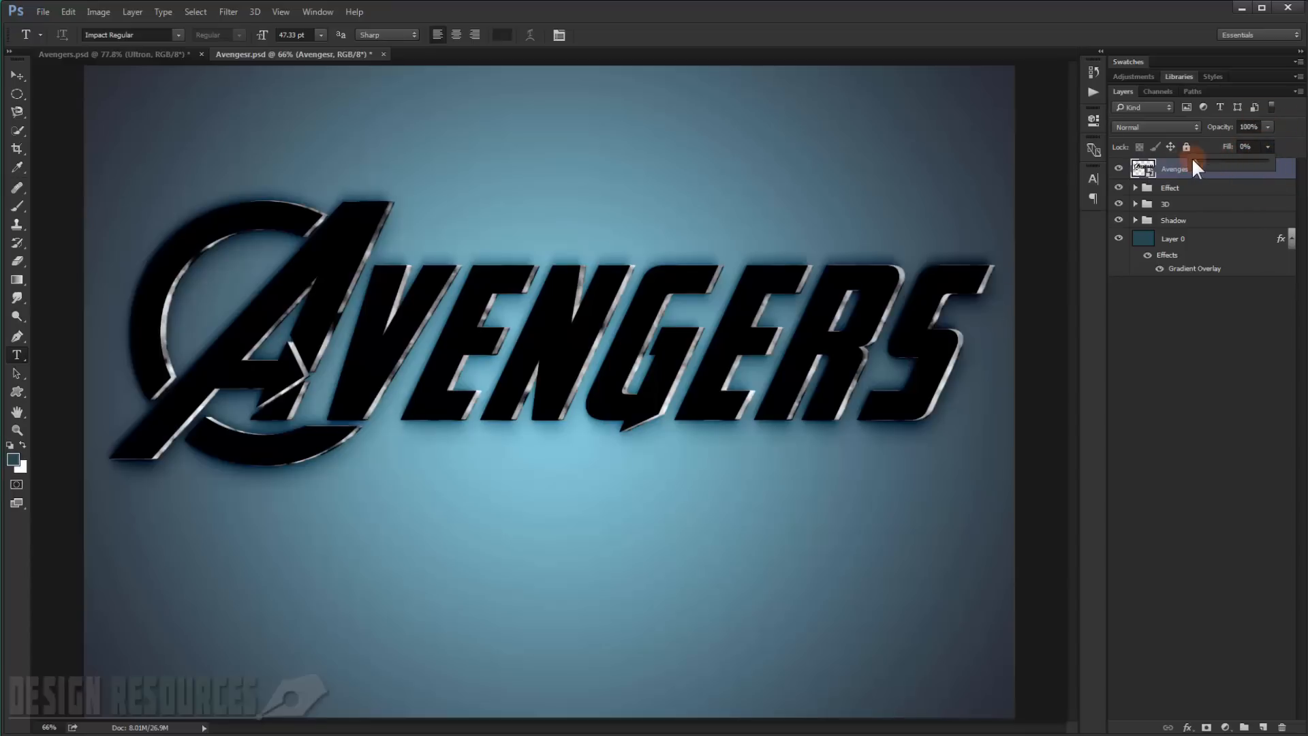
Step: Add a Bevel & Emboss effect with the Stroke Emboss style to the Avengesr layer
click(1284, 170)
double_click(1279, 172)
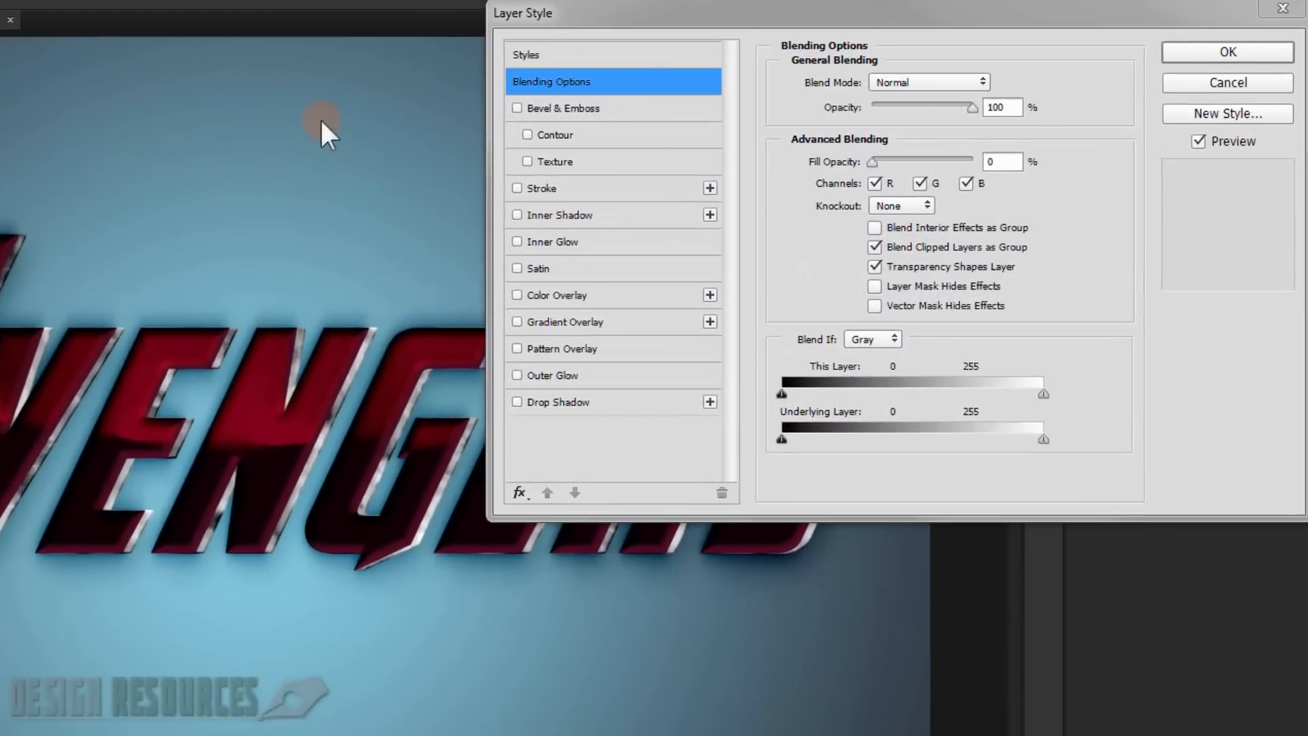
click(803, 120)
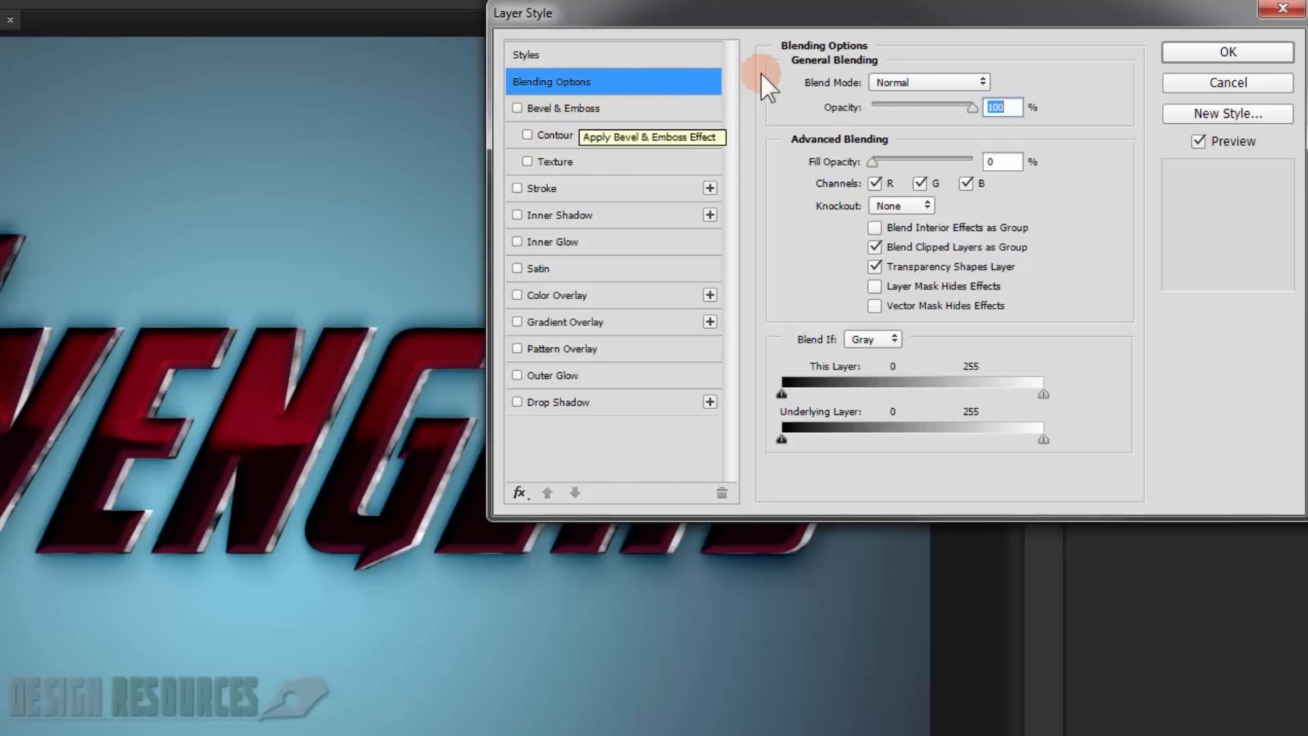
click(582, 107)
click(913, 81)
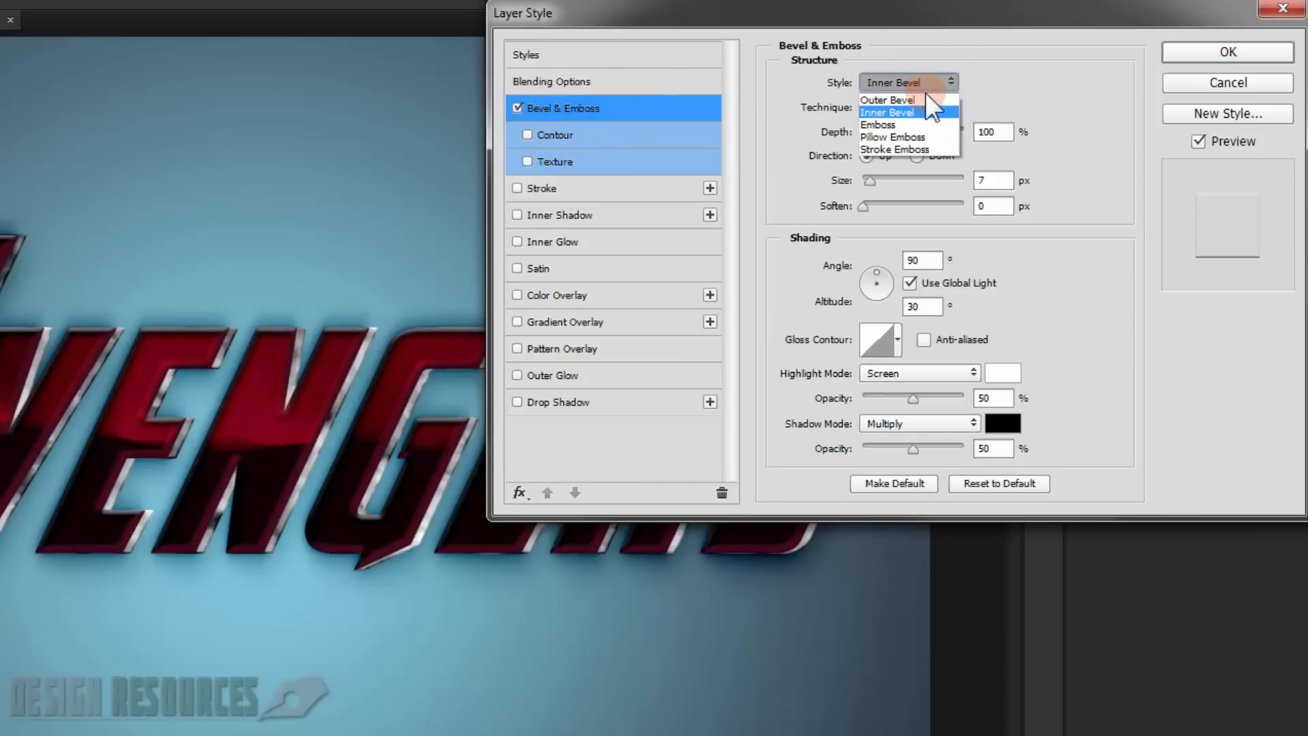
click(905, 150)
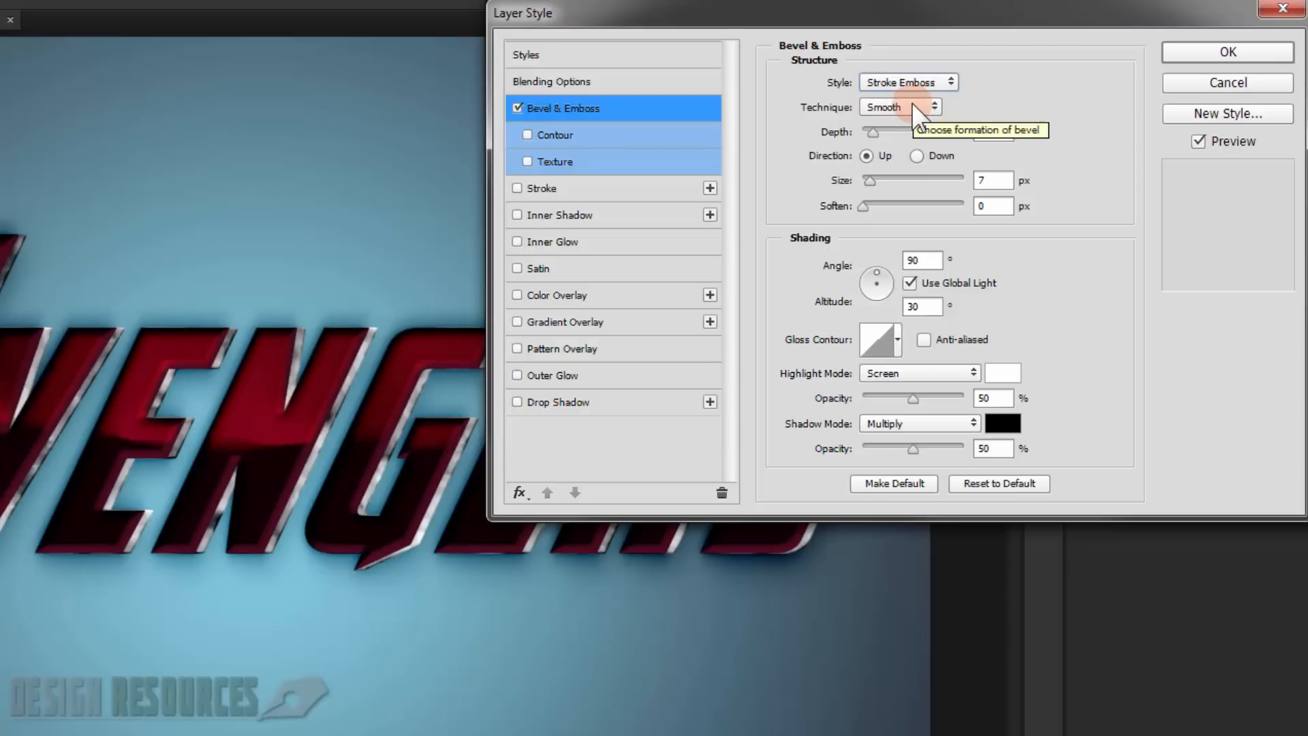
Step: Set the Bevel & Emboss technique to Chisel Hard and its size to 5 px
click(912, 104)
click(914, 137)
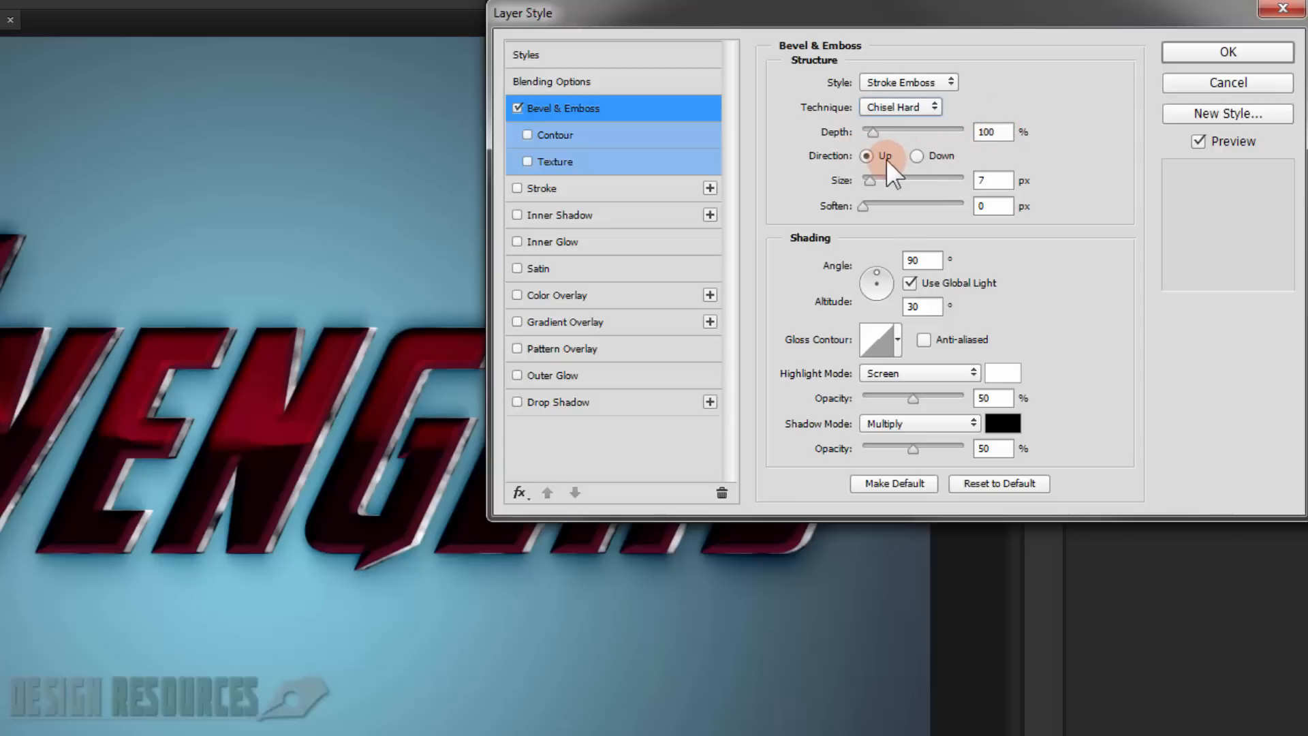
double_click(990, 179)
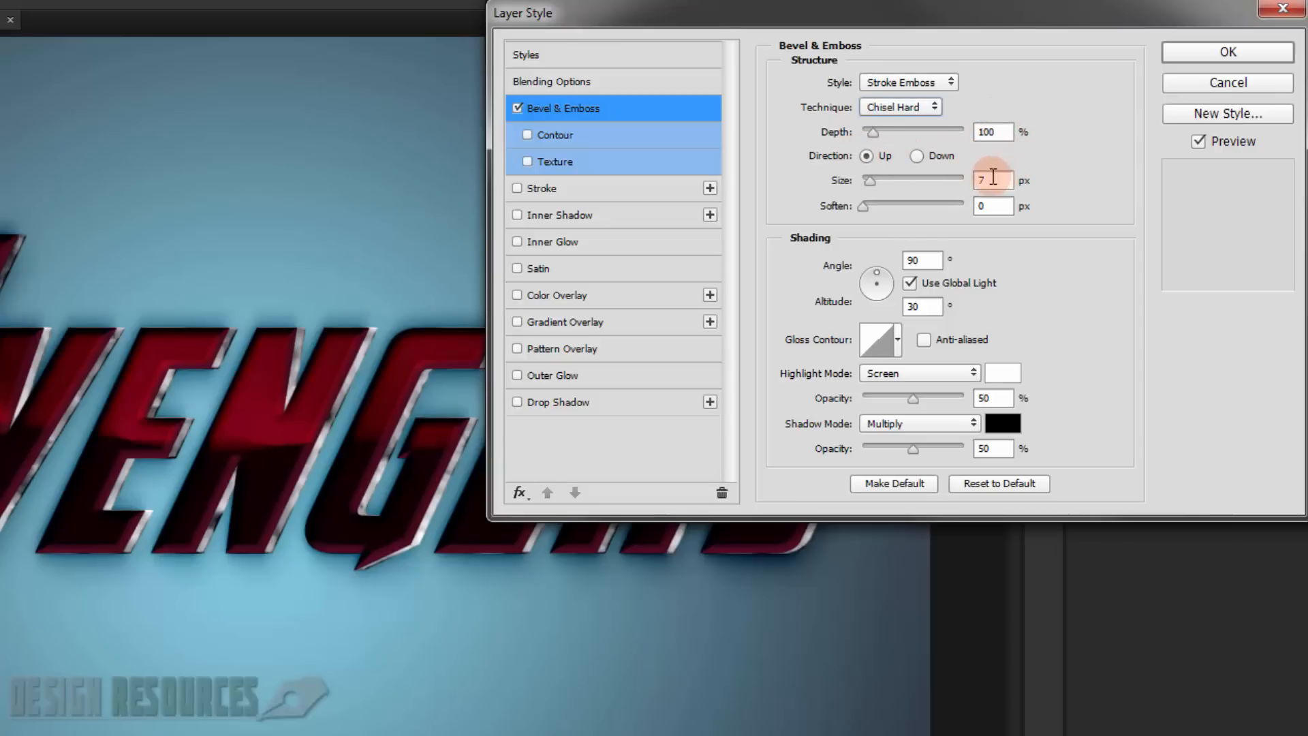
text(5)
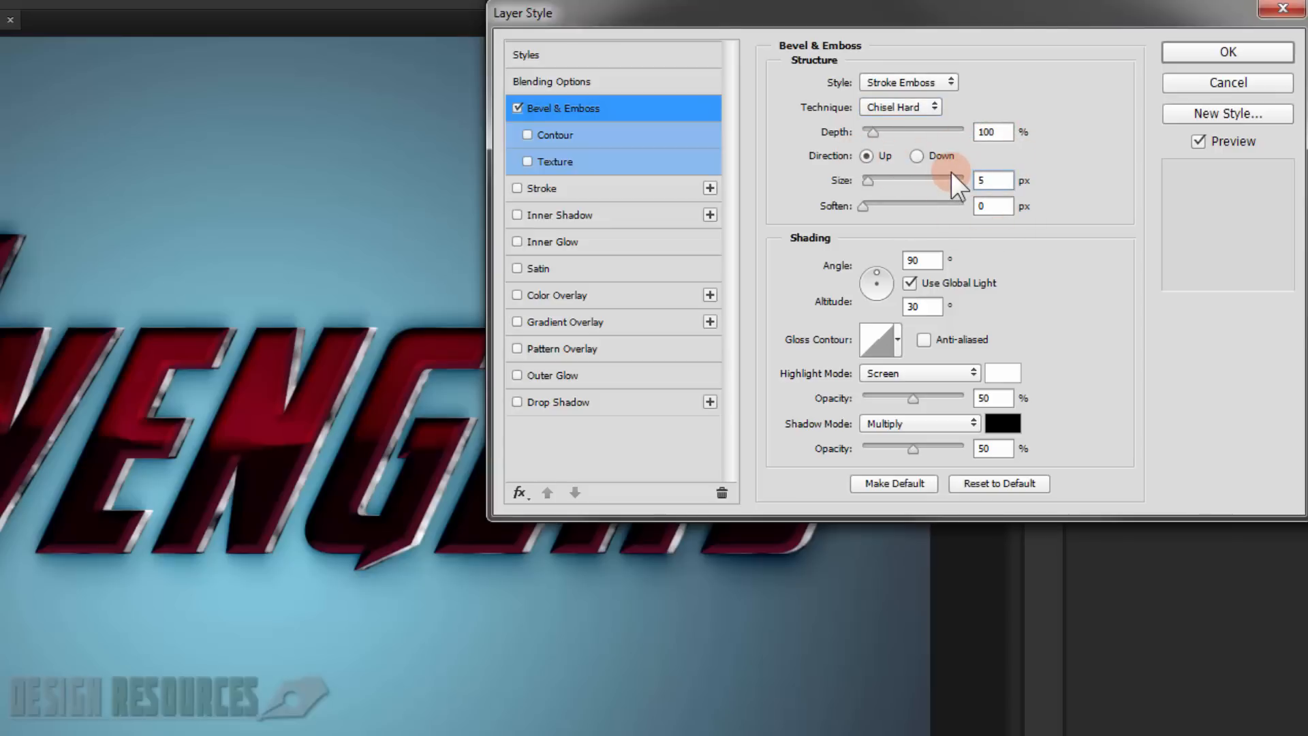
Step: Turn off Use Global Light for the Bevel & Emboss and set its shading angle to 120°, keeping the altitude at 30°
click(909, 284)
click(913, 260)
text(120)
double_click(925, 306)
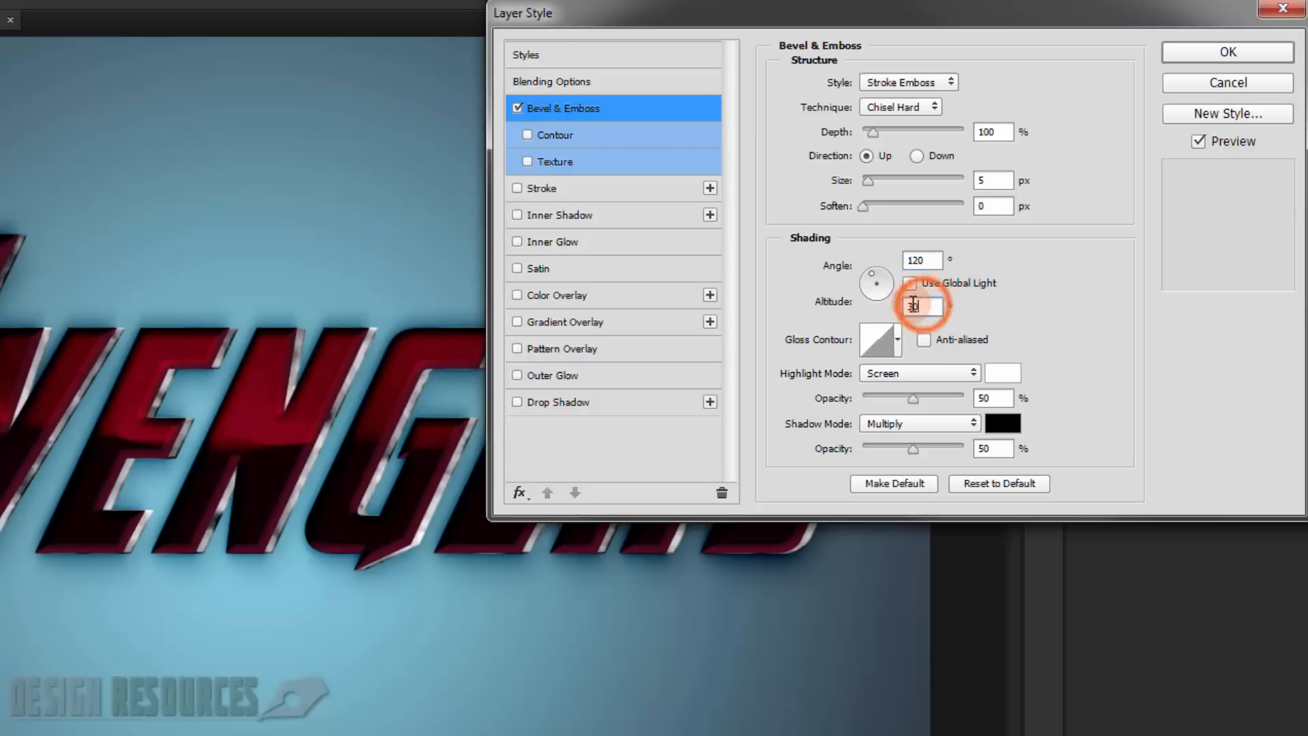
Step: Choose the single-peak Ring gloss contour for the Bevel & Emboss and make it anti-aliased
click(897, 341)
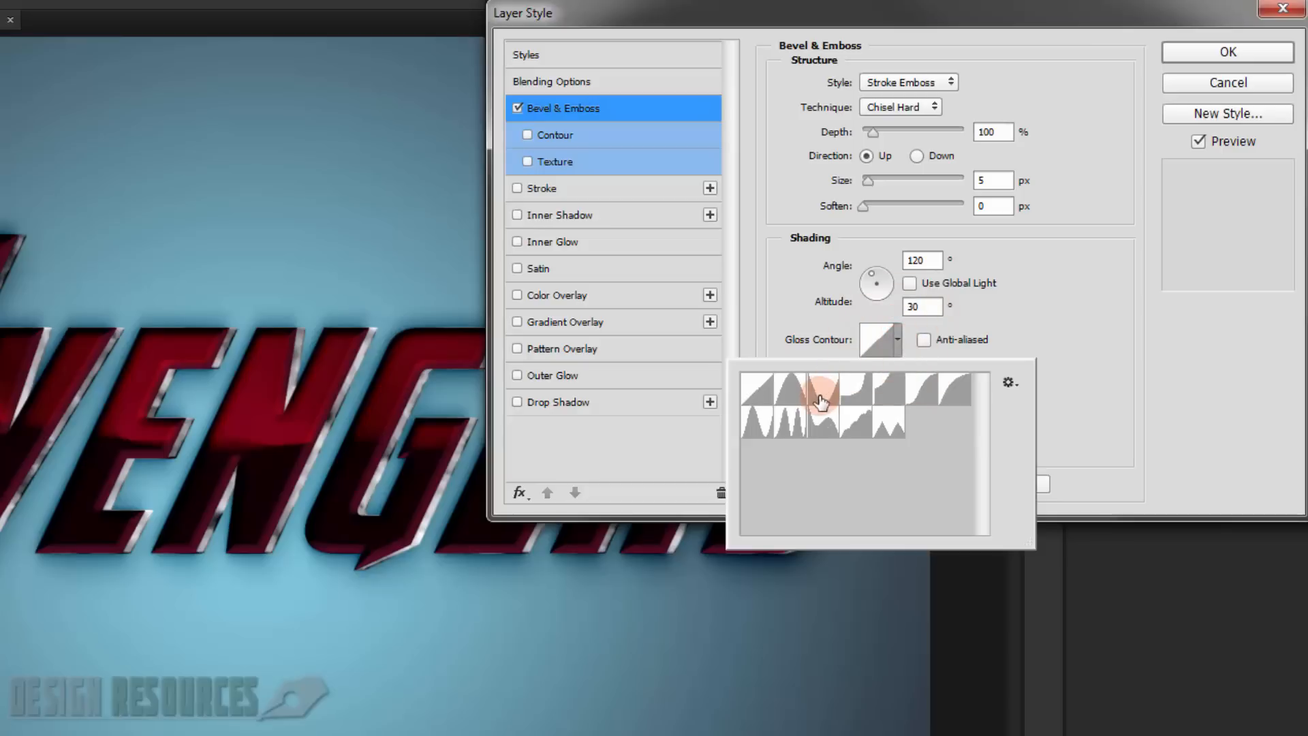
click(757, 421)
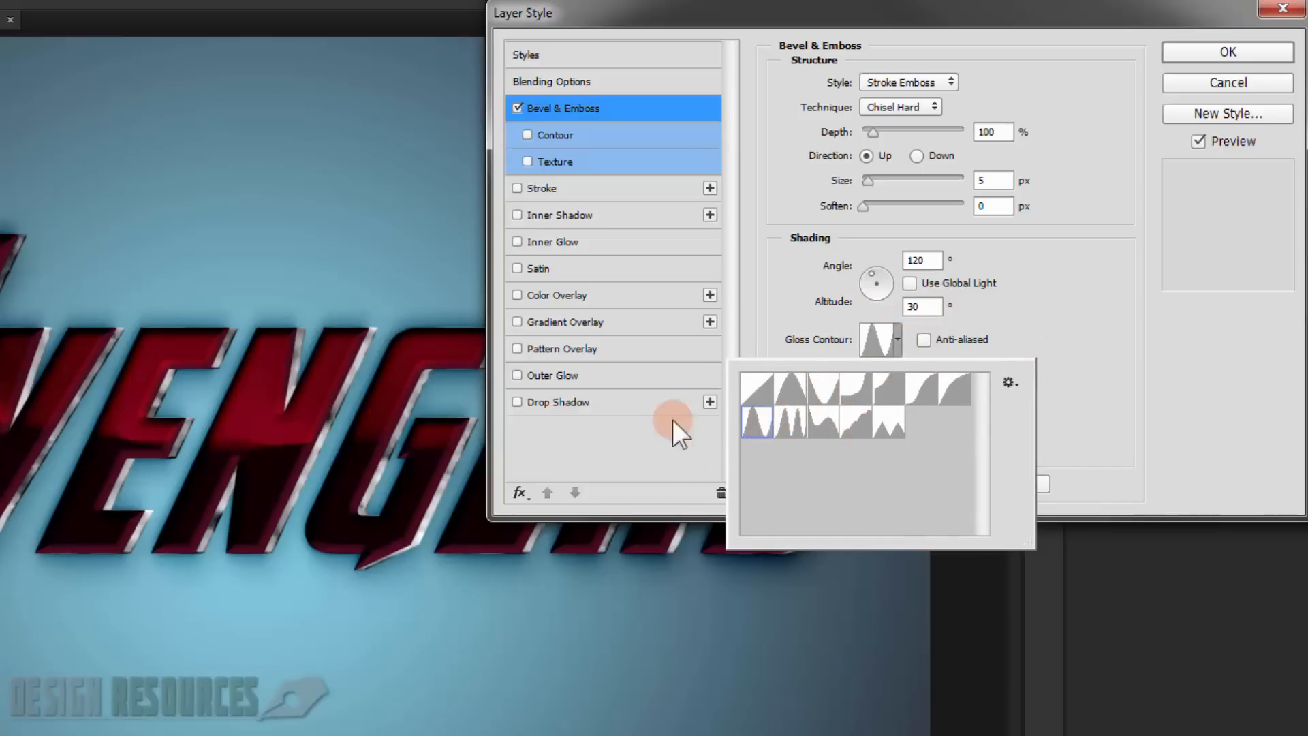
click(1168, 349)
click(885, 345)
click(924, 340)
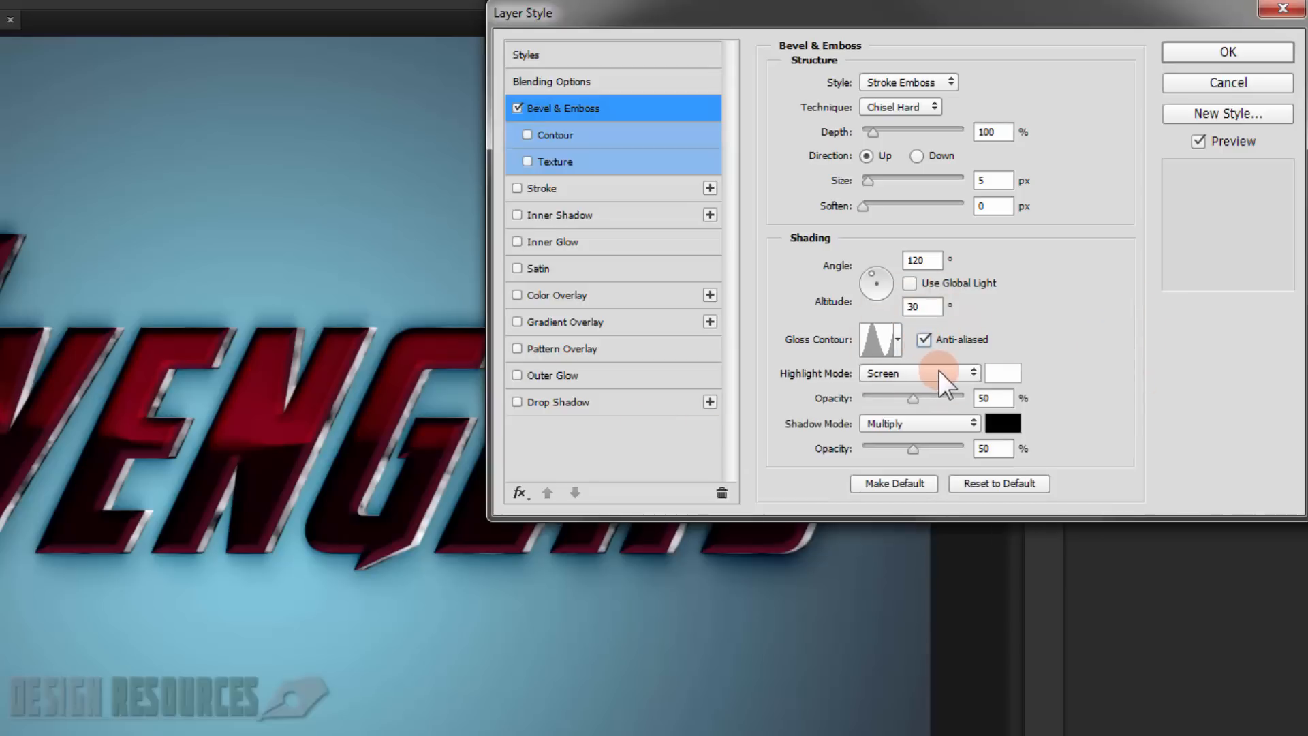
Step: Keep the bevel's highlight color white (#ffffff) and set the highlight opacity to 75%
click(1017, 387)
click(648, 278)
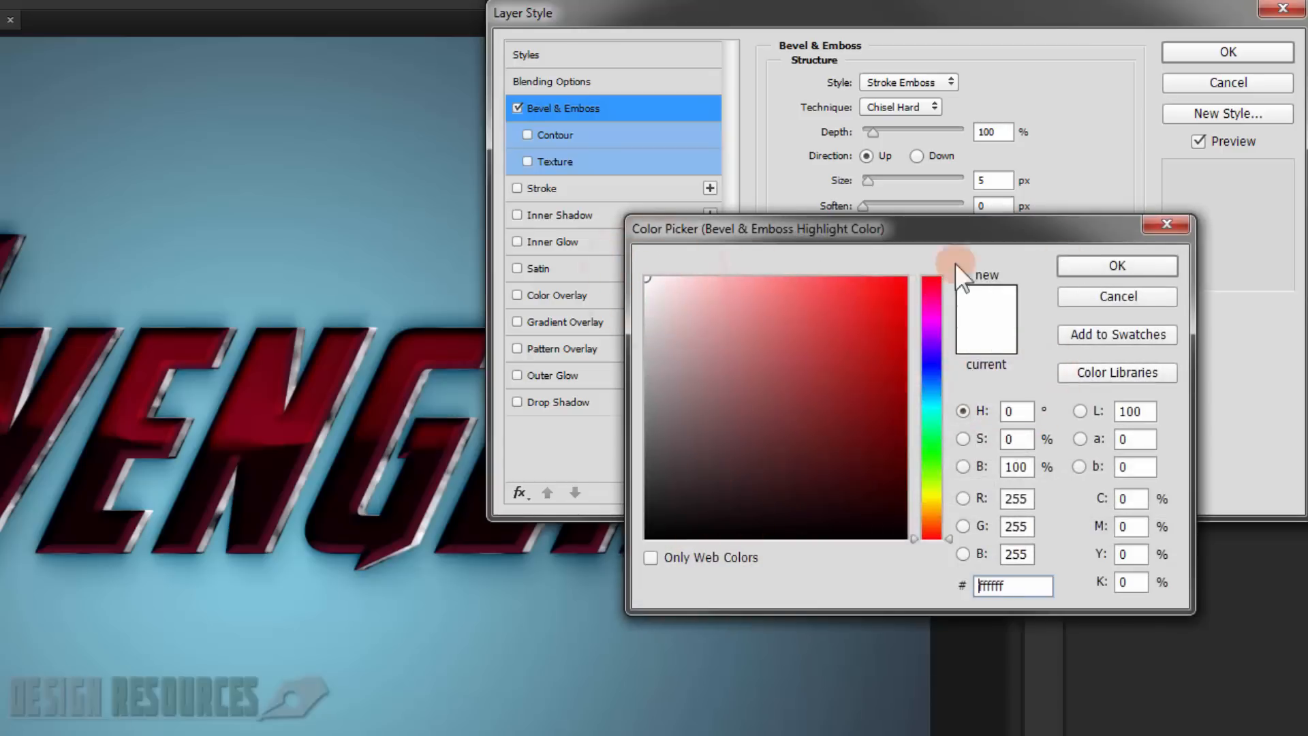
click(1124, 264)
click(1013, 398)
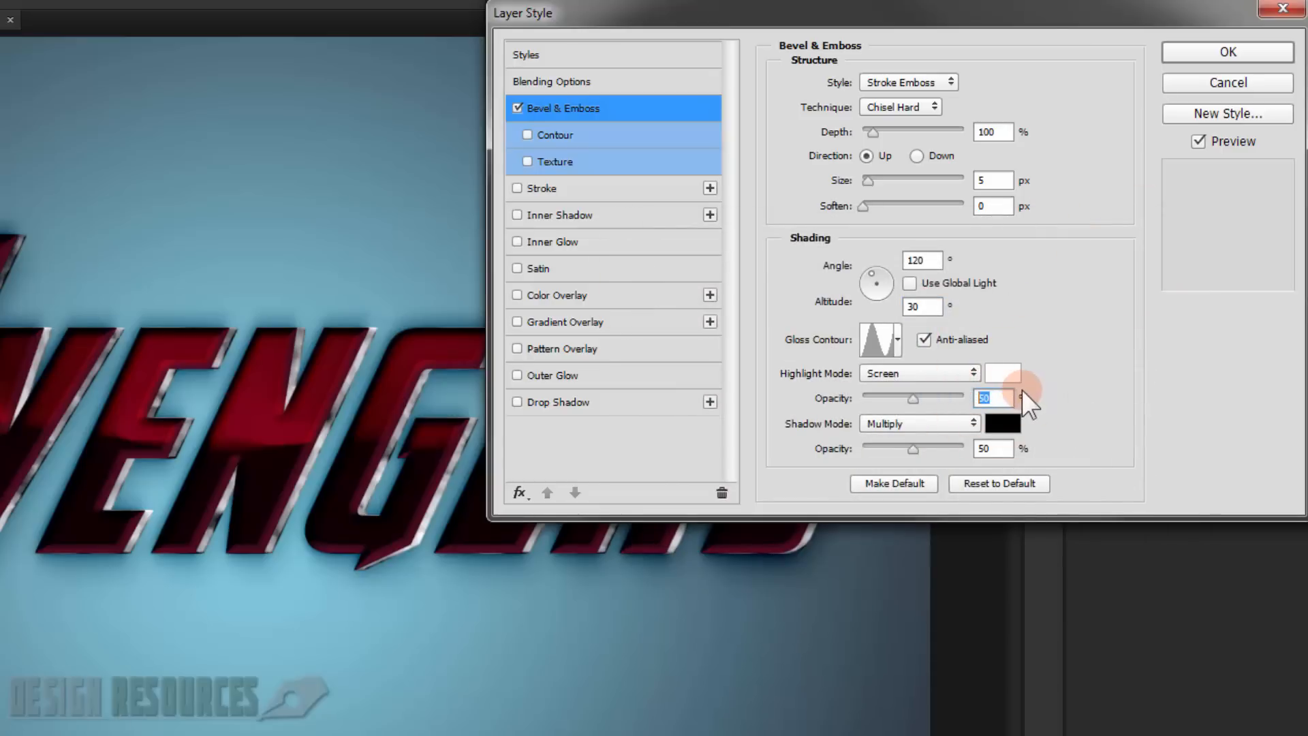
text(75)
Step: Set the bevel's shadow color to #9d9d9d and its shadow opacity to 75%
click(999, 429)
double_click(1031, 579)
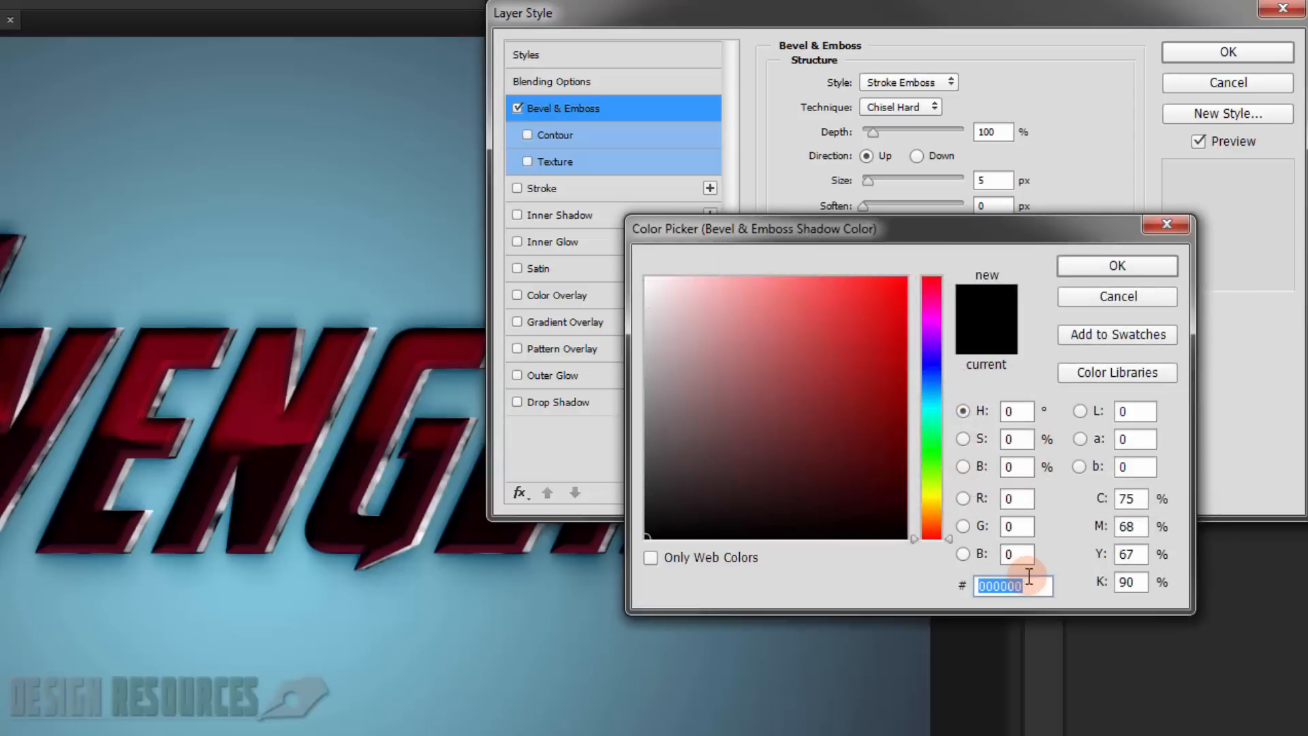
text(9)
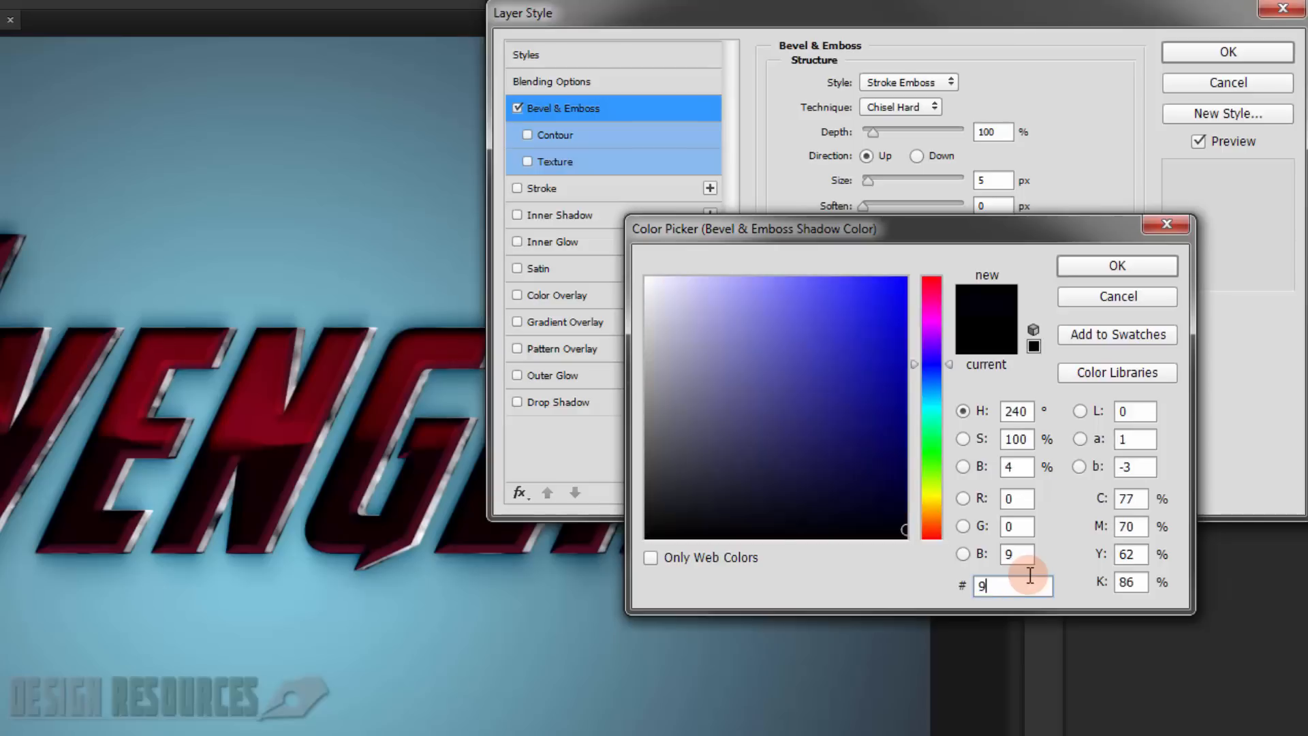
text(d9d9d)
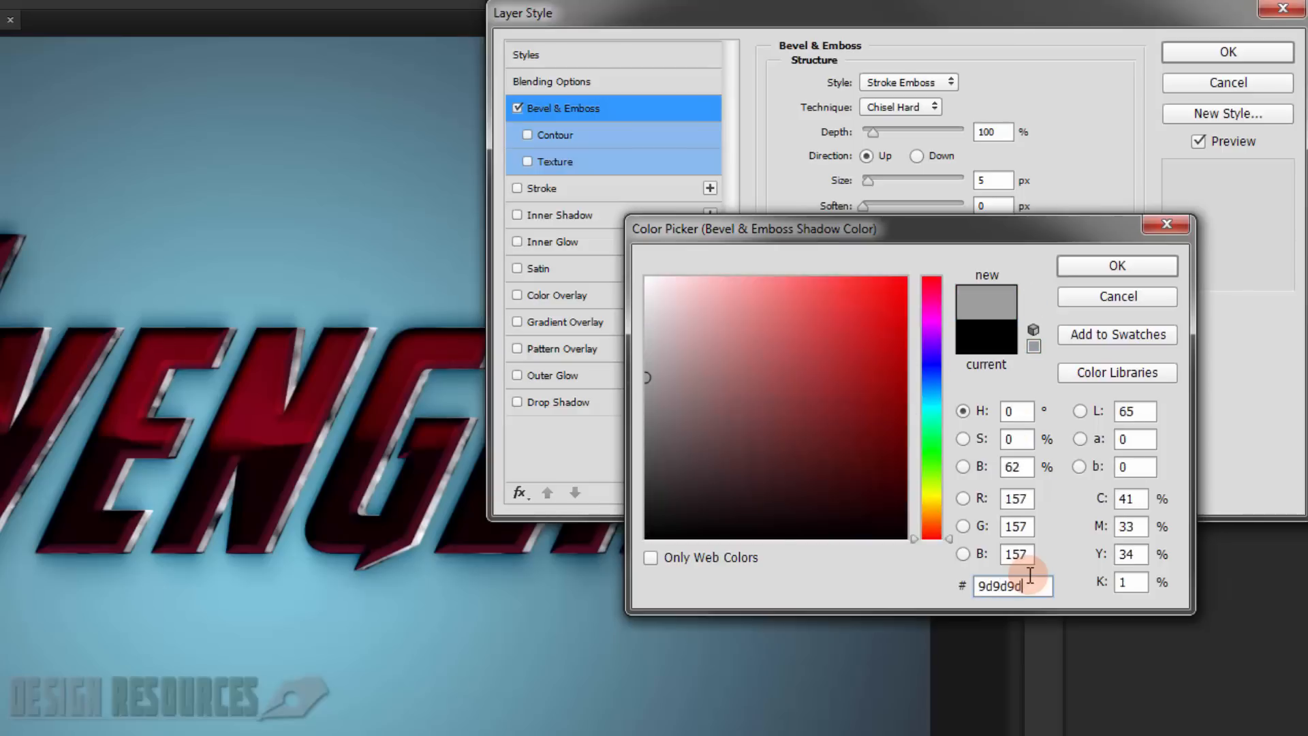
click(1124, 259)
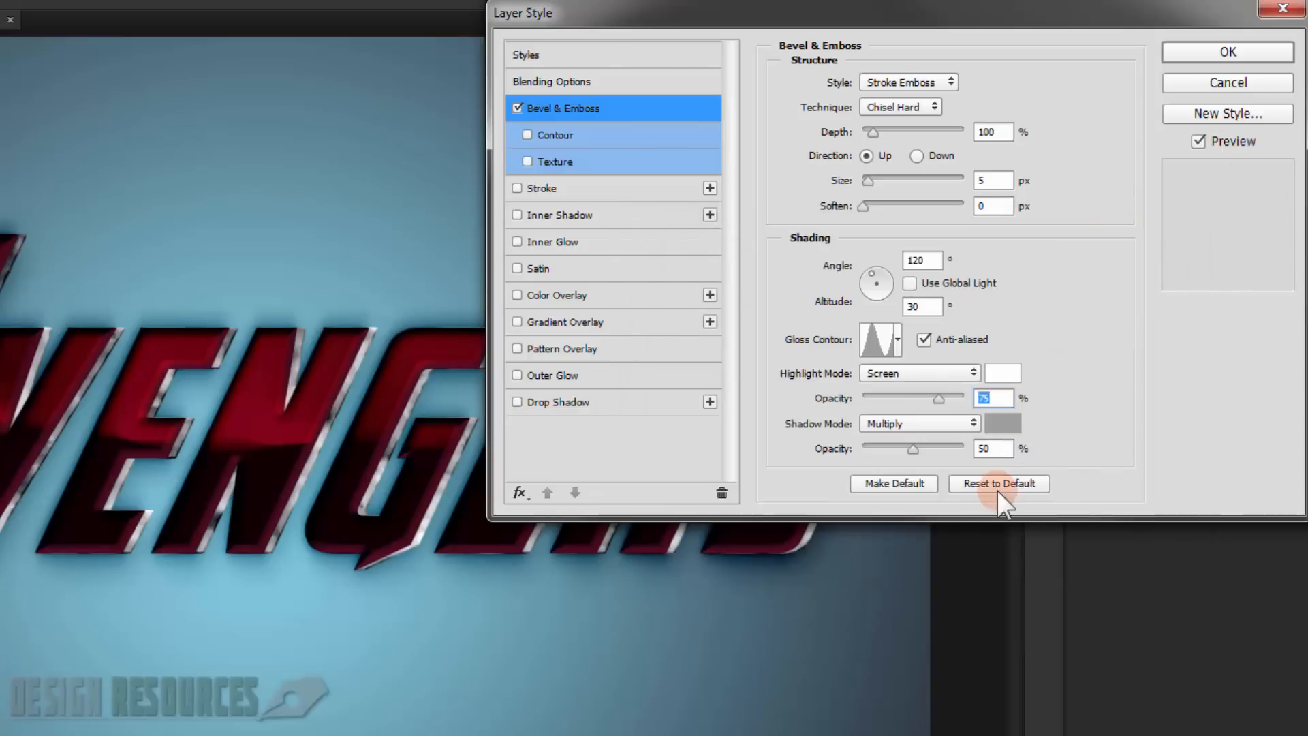
click(1002, 426)
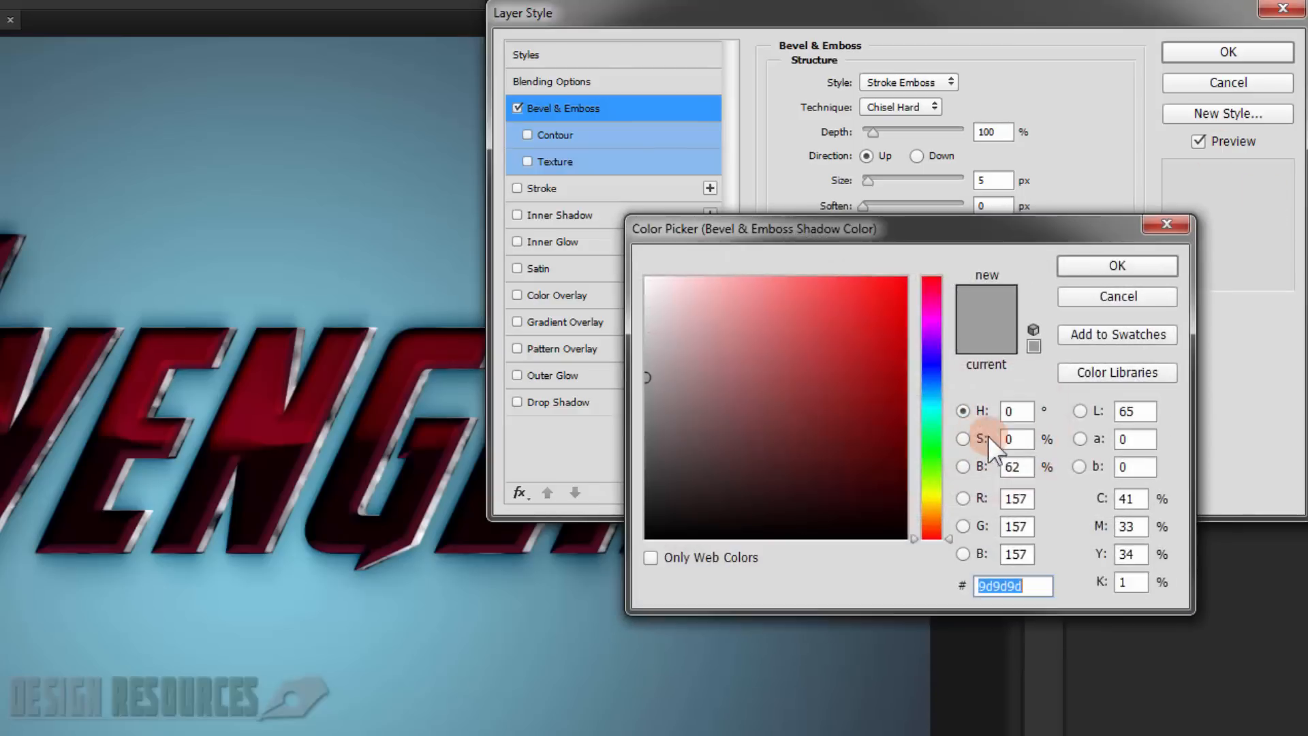
click(1162, 218)
double_click(976, 448)
text(75)
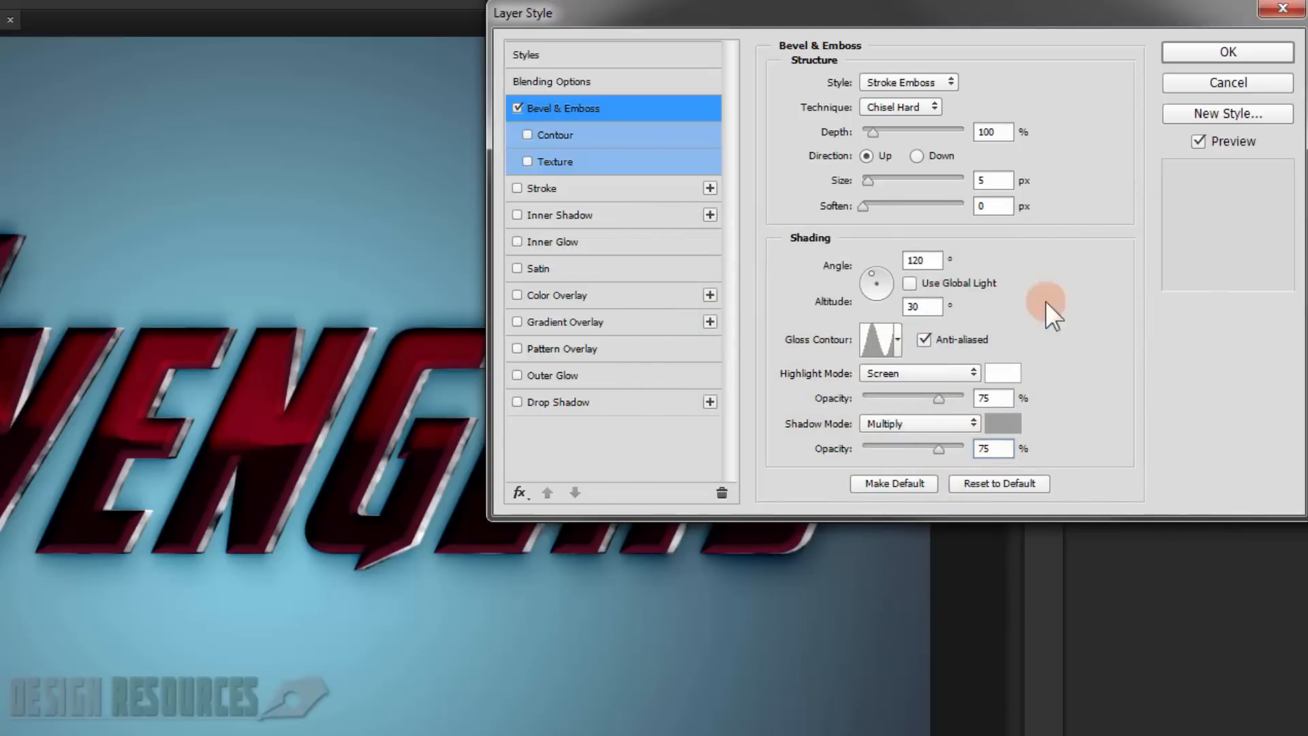
Step: Enable Contour for the Bevel & Emboss, choosing the Cove - Shallow shape with anti-aliasing
click(585, 132)
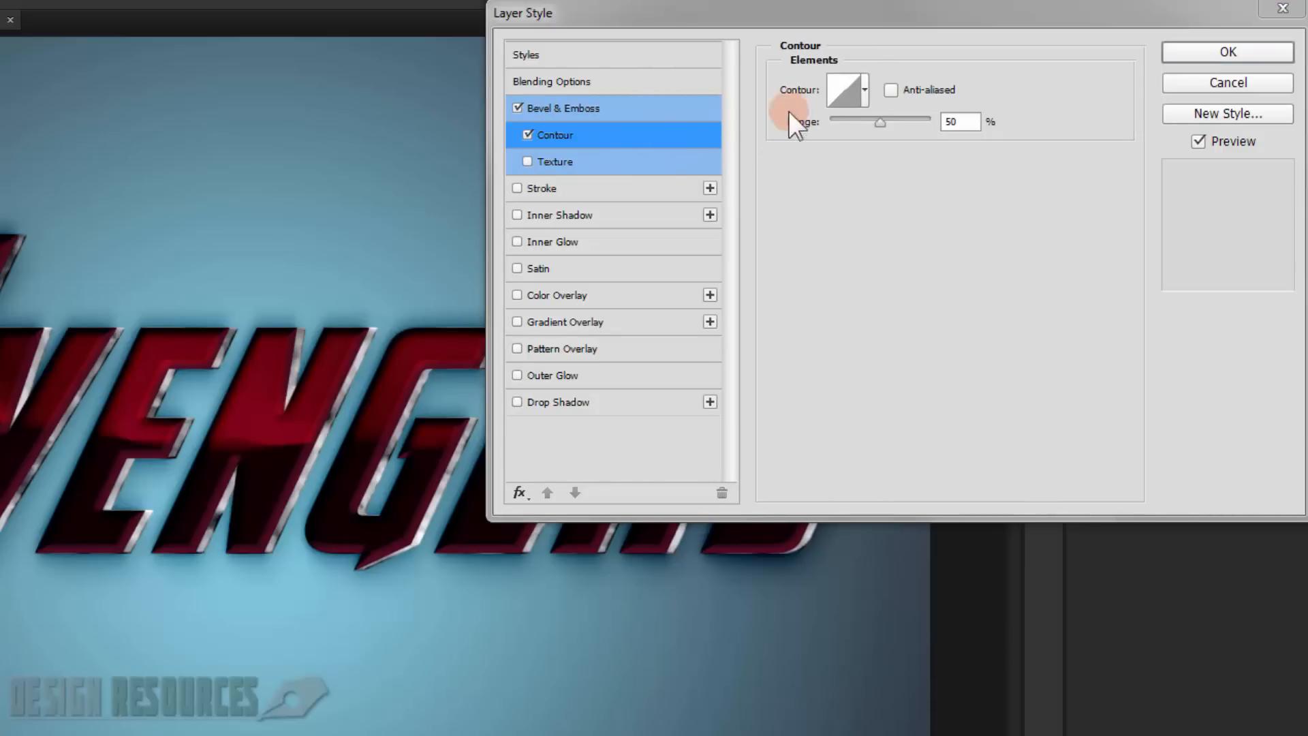
click(865, 87)
click(849, 133)
click(1050, 95)
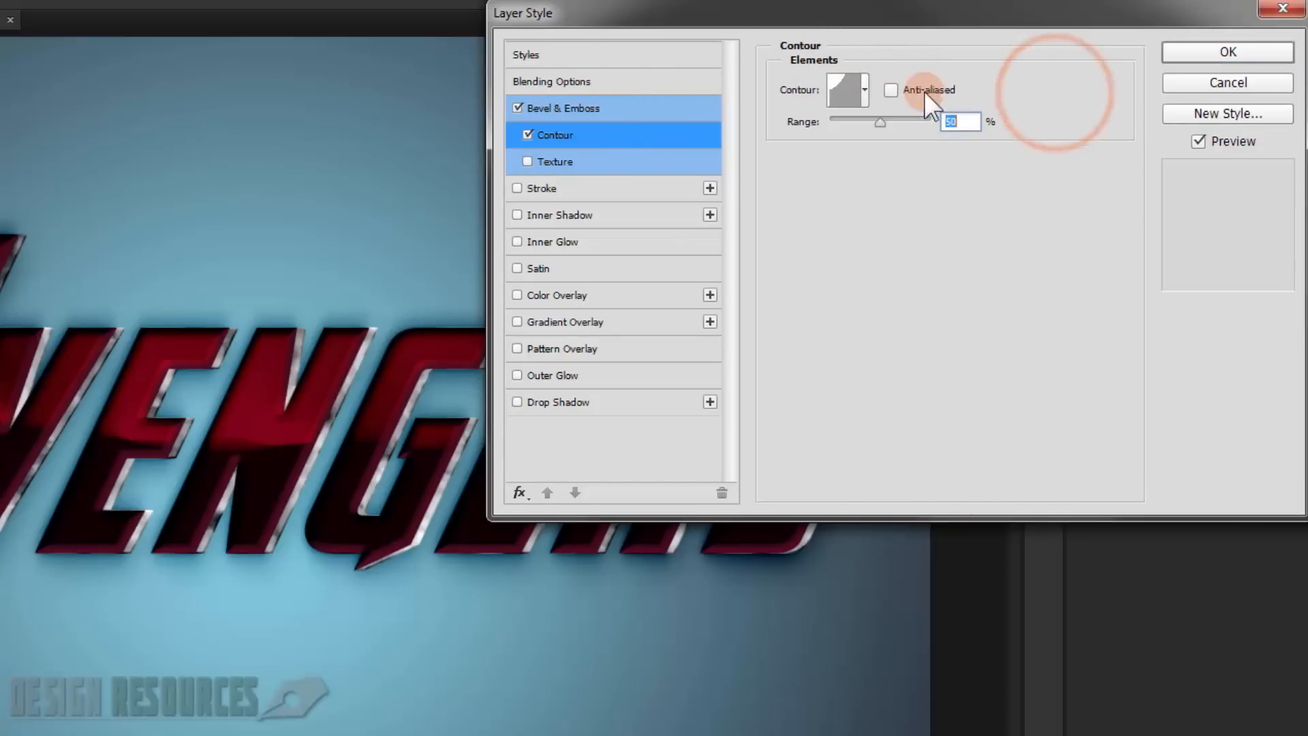
click(890, 92)
Step: Enable Texture for the bevel with the black-and-white vertical streak pattern and set its depth to +10%
click(571, 161)
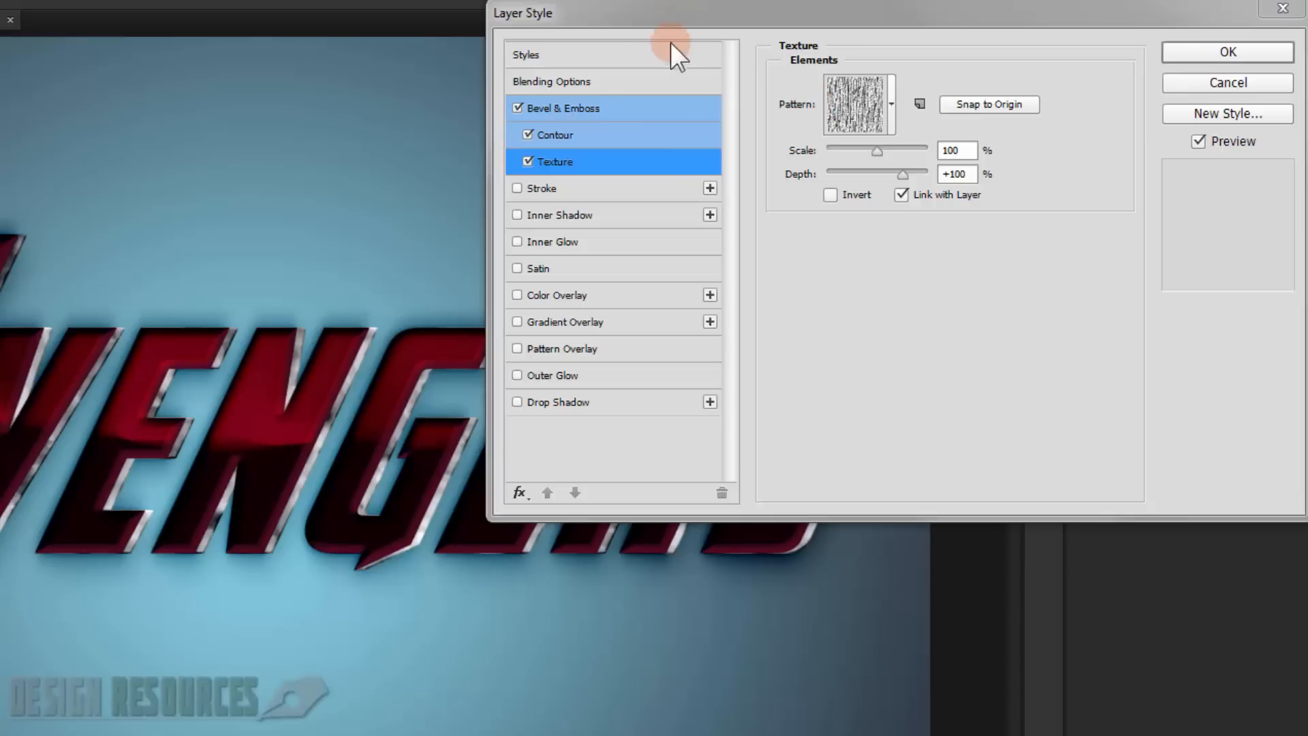
click(890, 99)
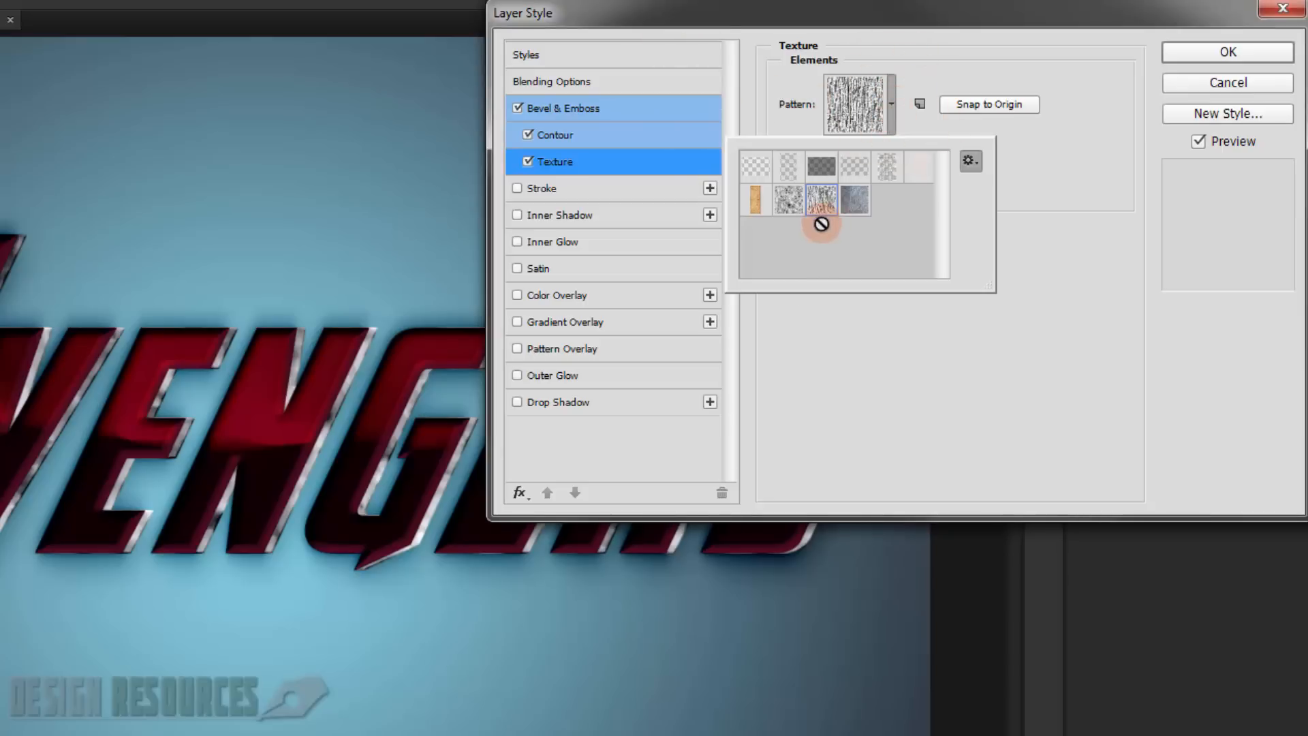
click(1054, 165)
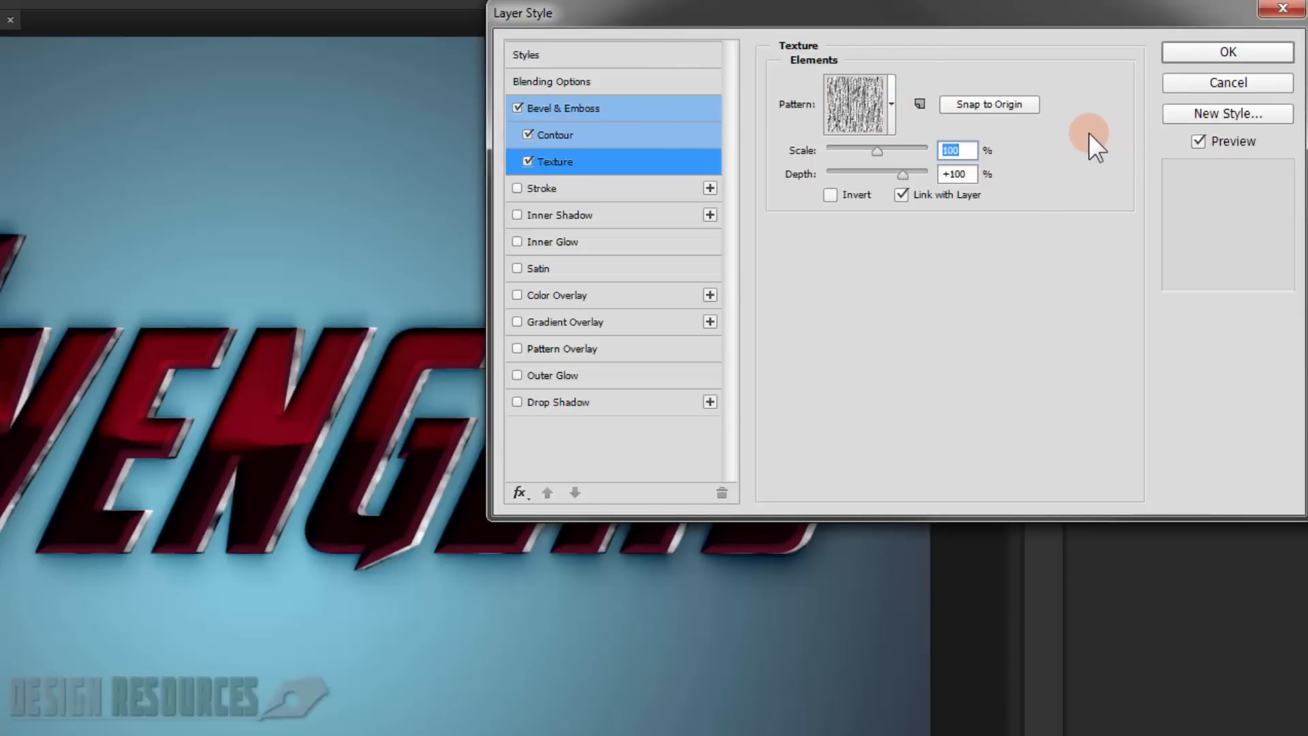
drag(940, 135, 838, 176)
drag(976, 175, 1020, 169)
key(BackSpace)
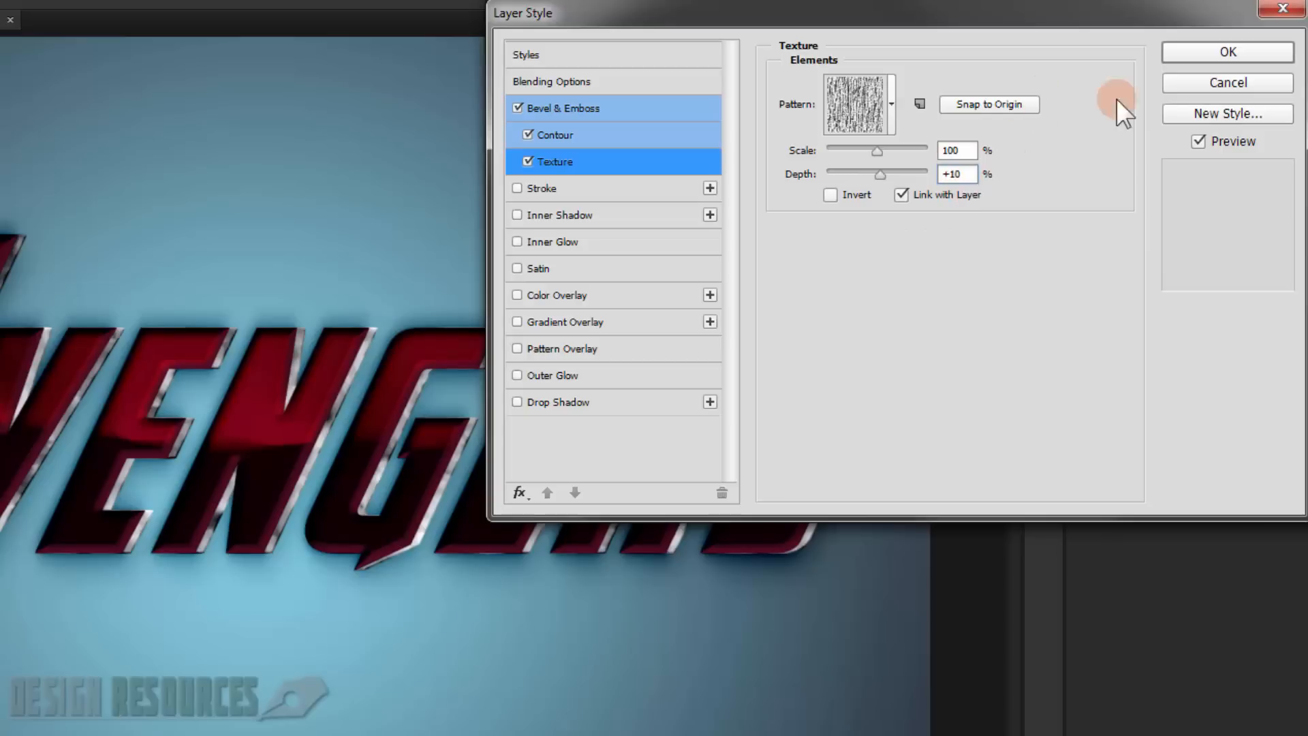
click(686, 168)
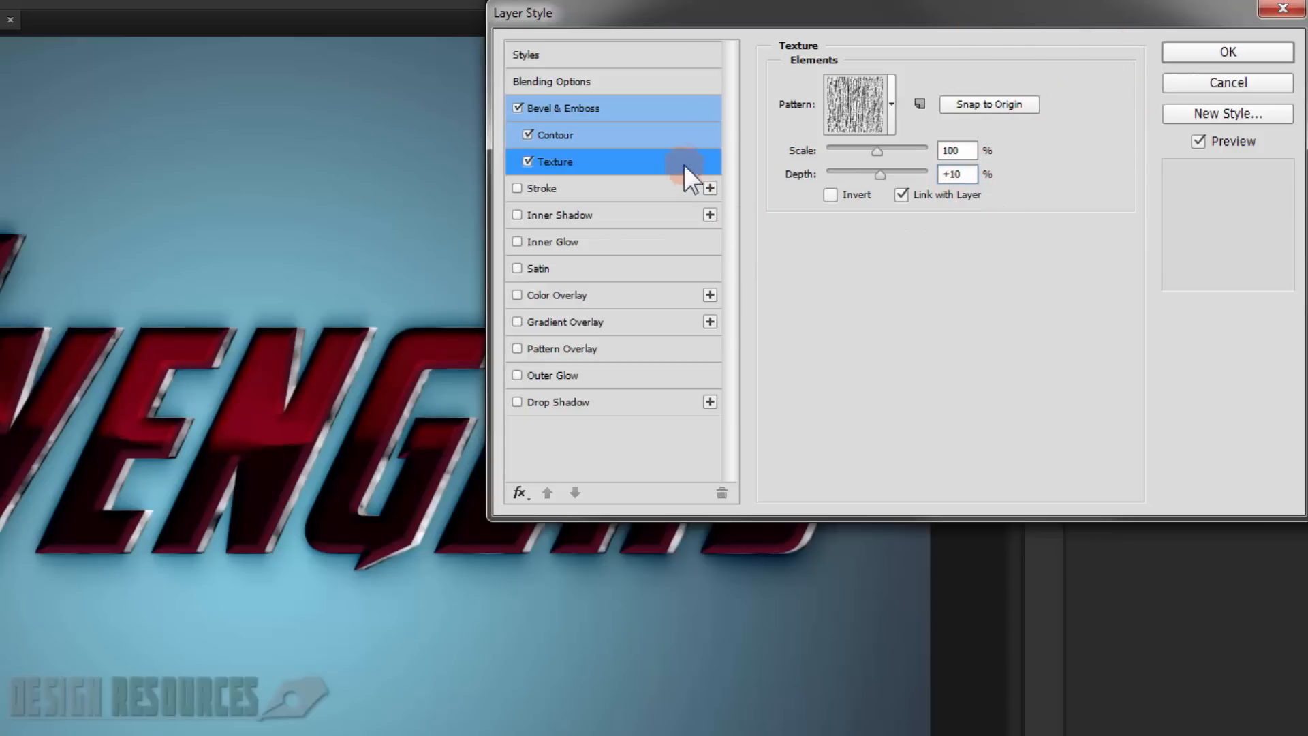
Step: Add a 5 px inside Stroke to the Avengesr layer and set its fill type to Gradient
click(556, 185)
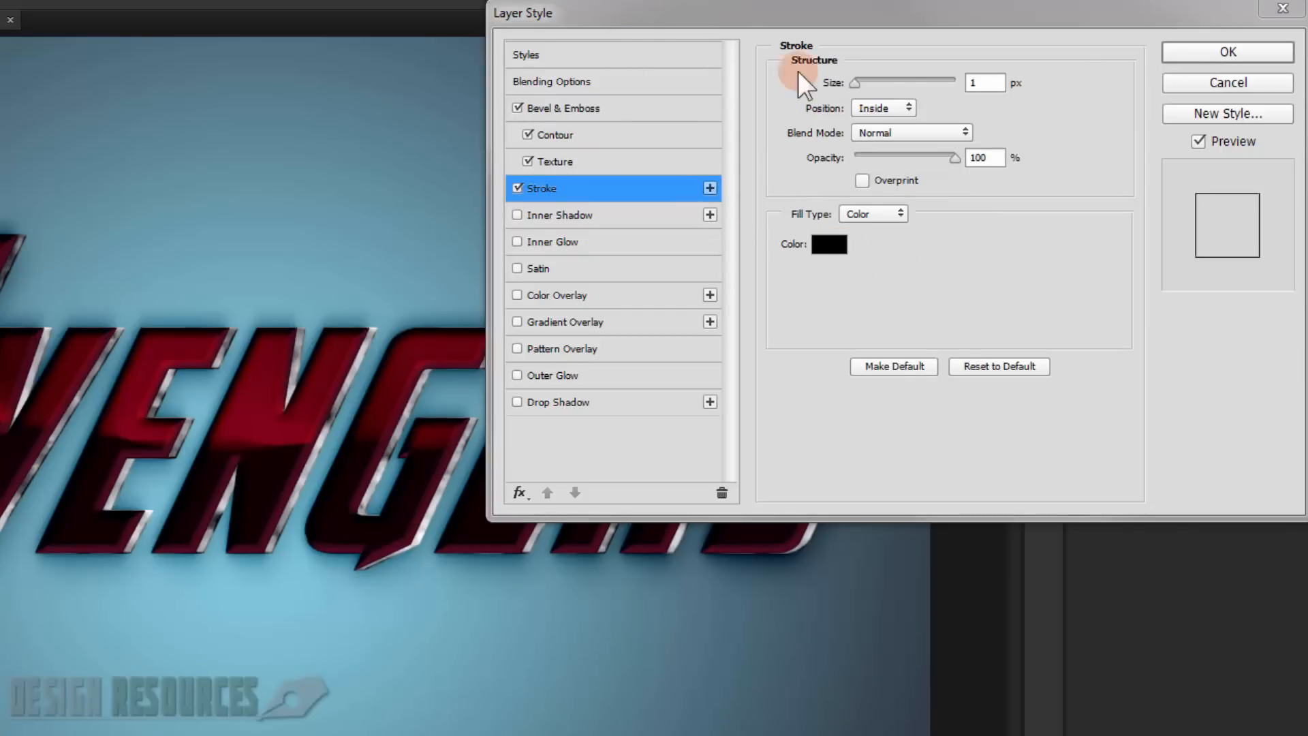
double_click(997, 84)
text(5)
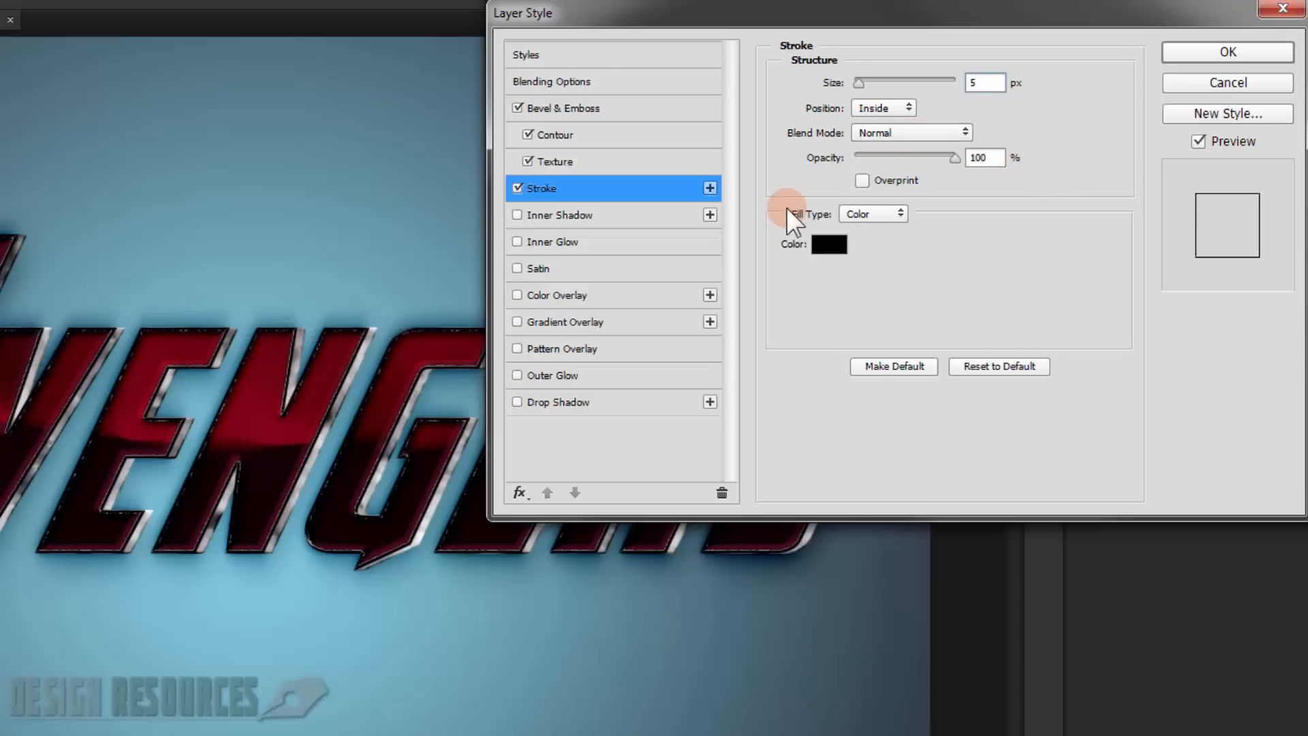
click(860, 214)
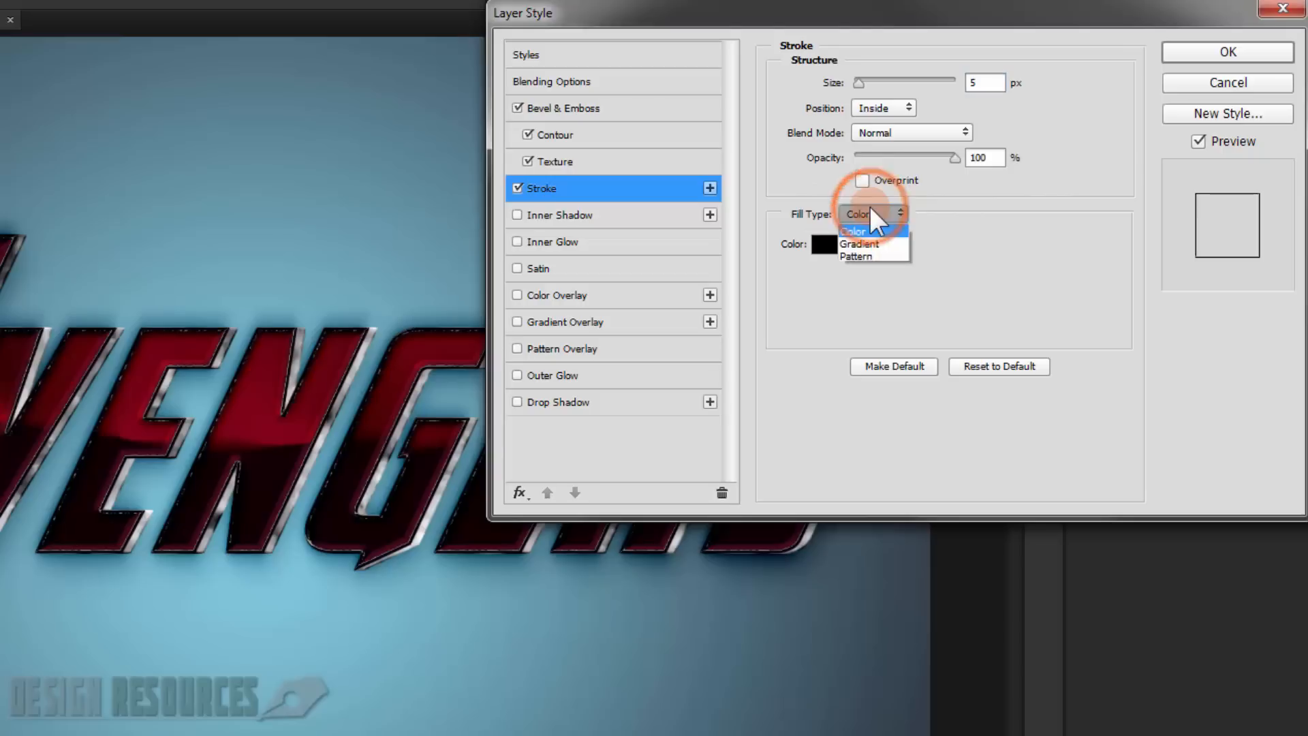
click(879, 243)
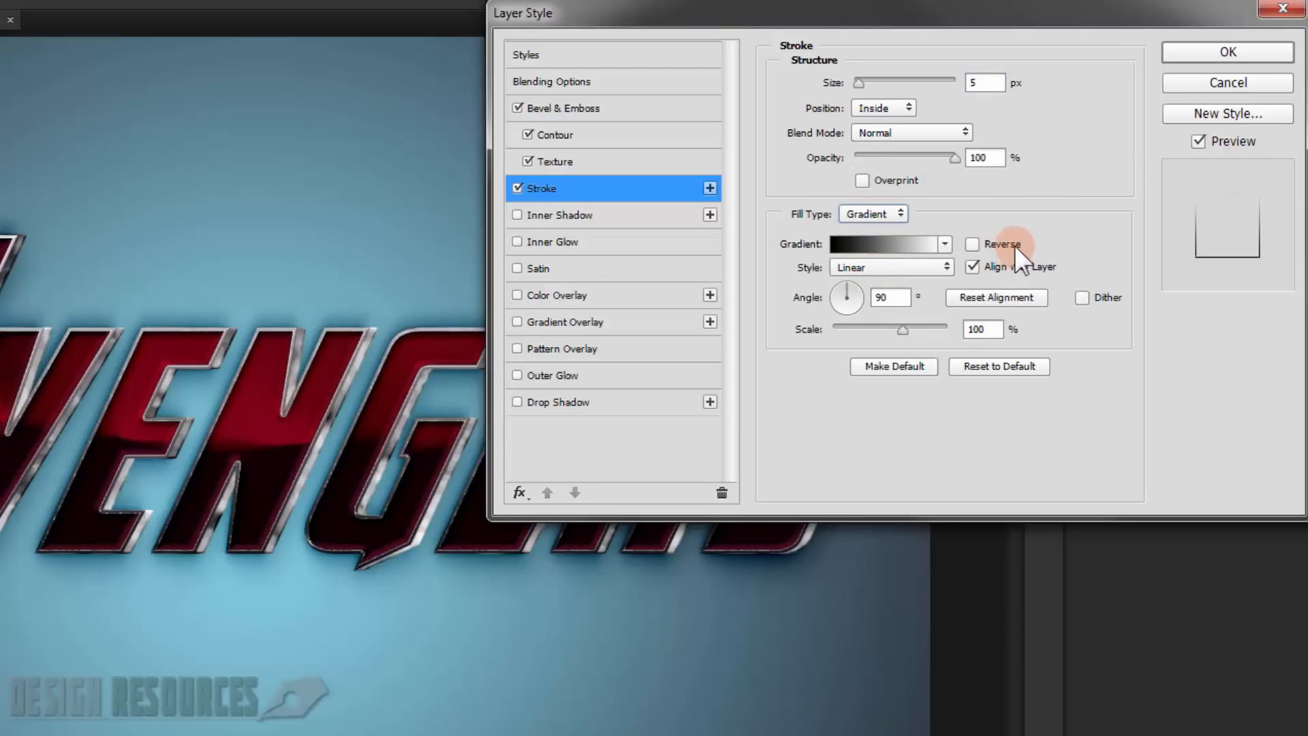
Step: Apply the Avngers Stroke Grd gradient to the stroke and review its stops in the Gradient Editor
click(945, 245)
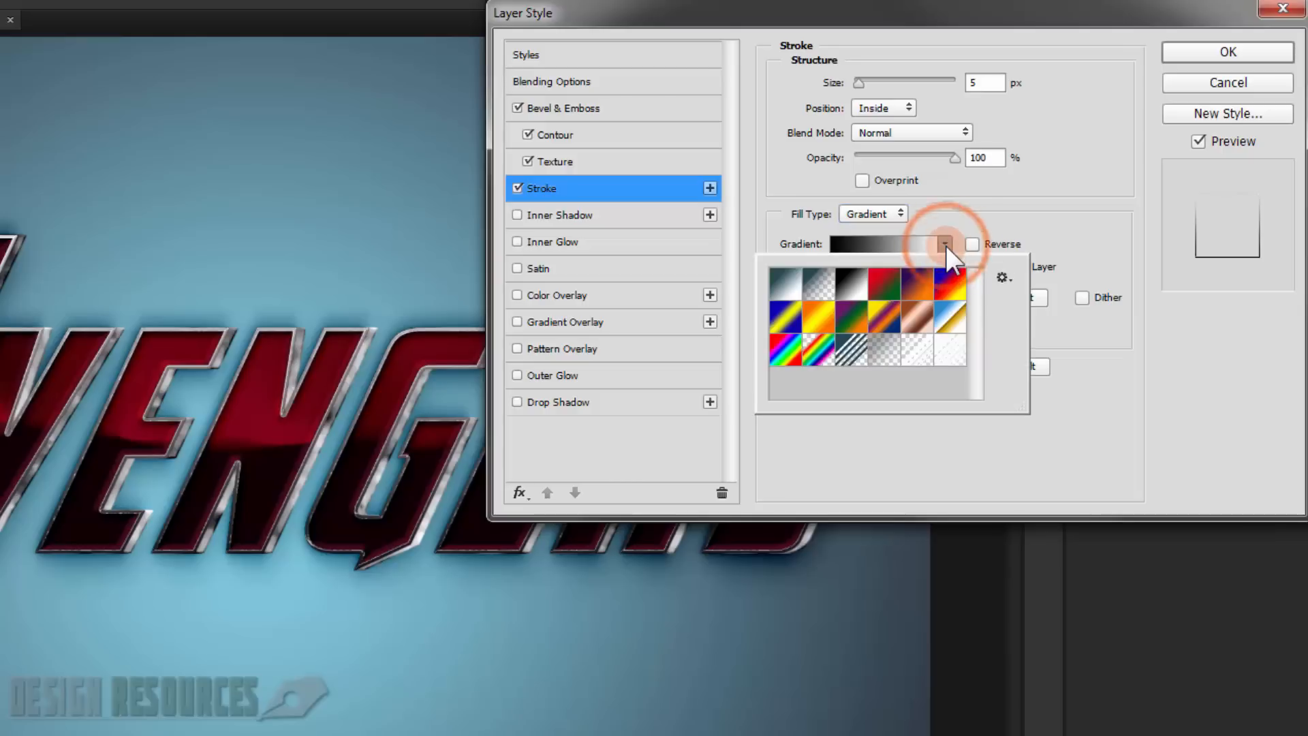
click(954, 351)
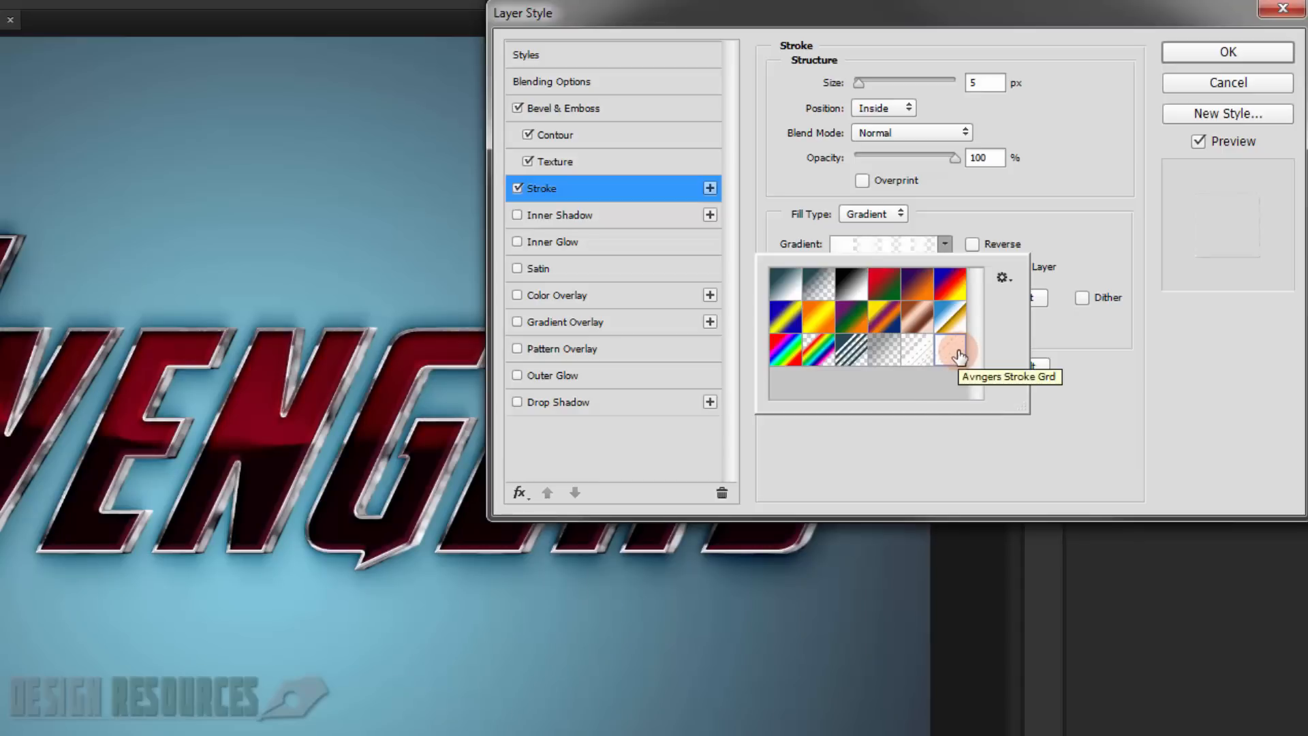
click(1060, 228)
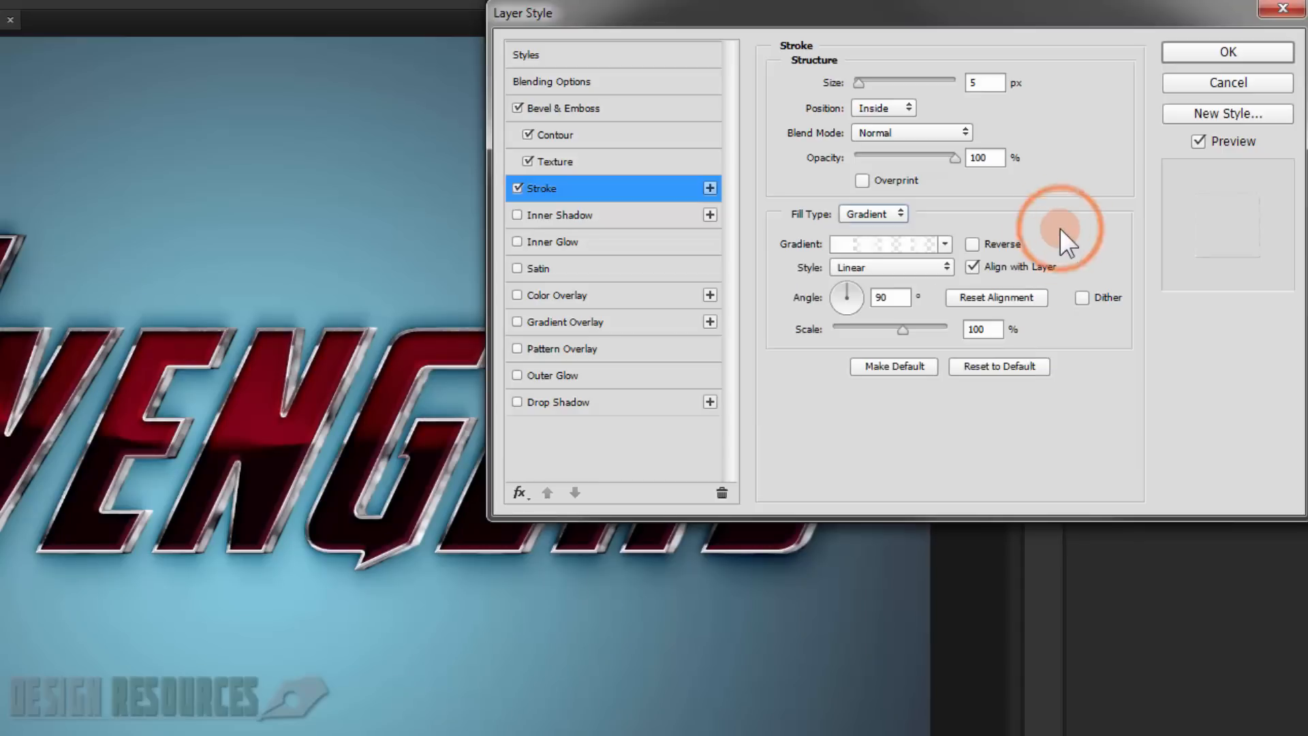
click(946, 243)
click(919, 245)
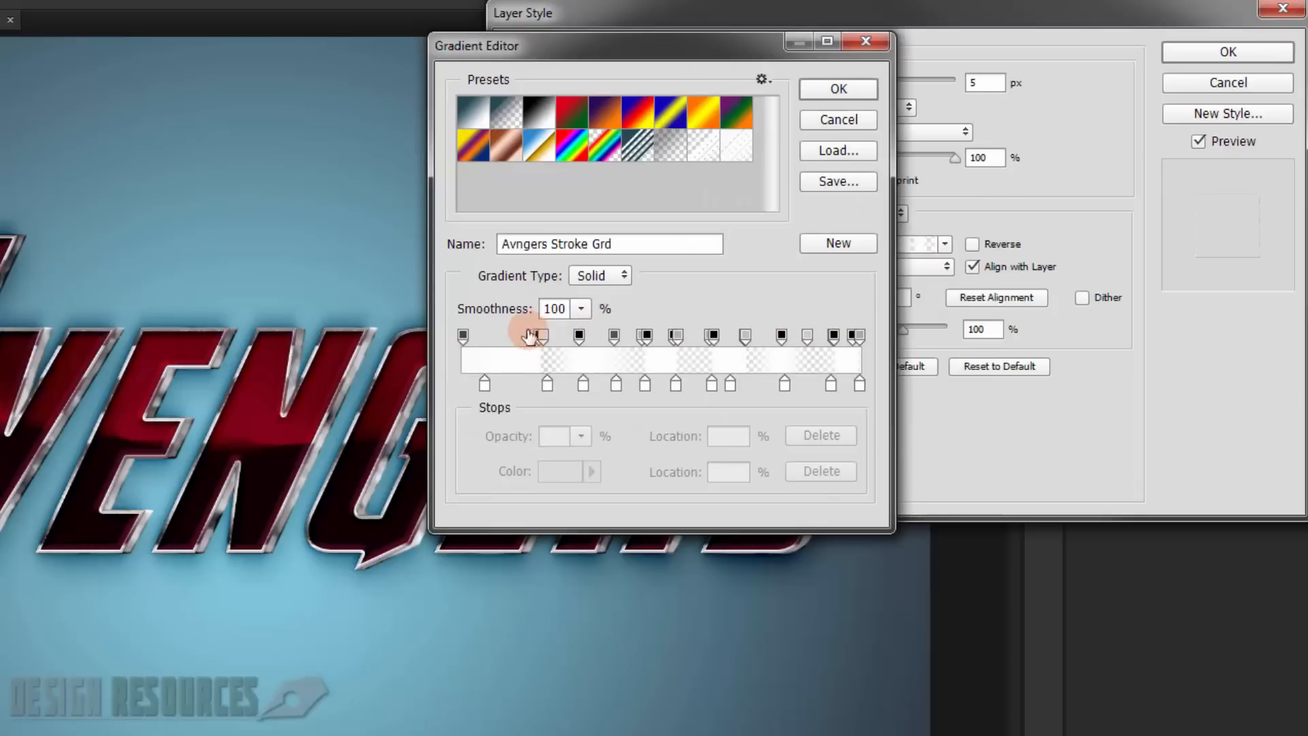
click(838, 89)
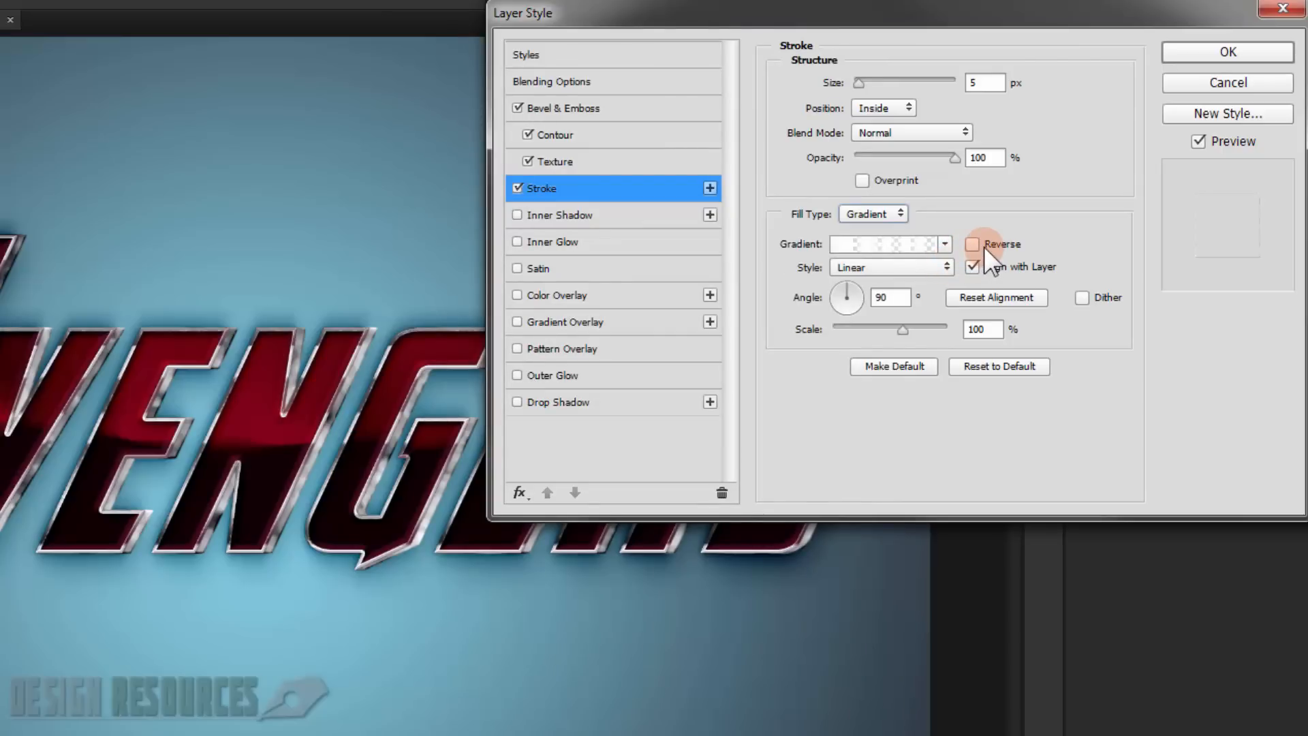
Step: Reverse the stroke gradient, comparing the logo with and without it, and set the gradient angle to 140°
click(975, 243)
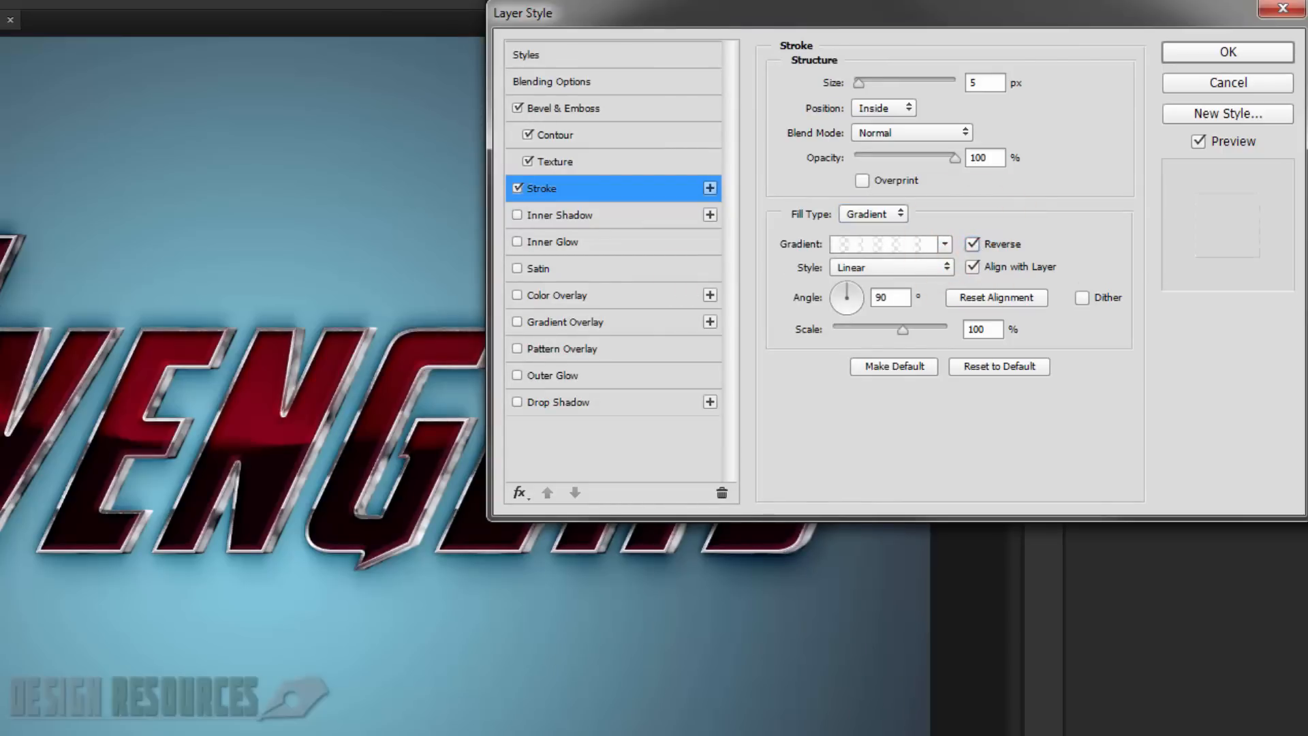
drag(951, 15, 1247, 0)
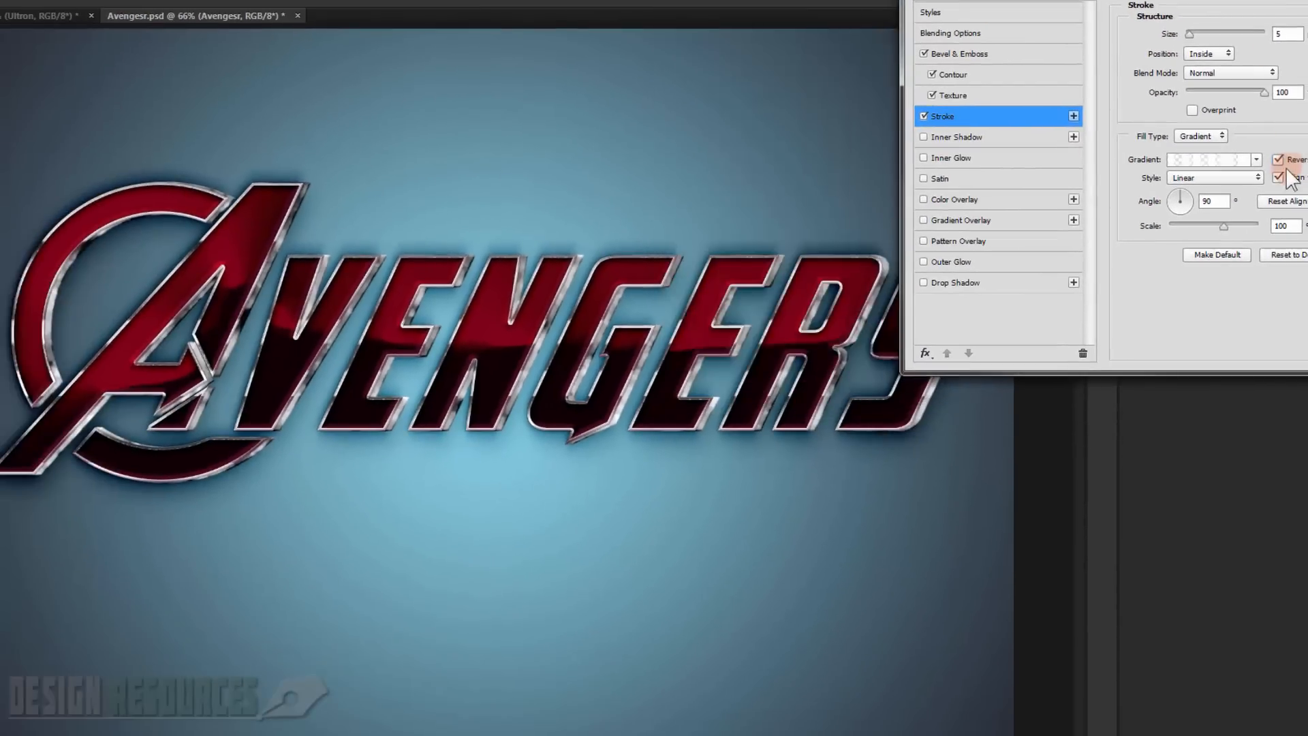
click(1279, 161)
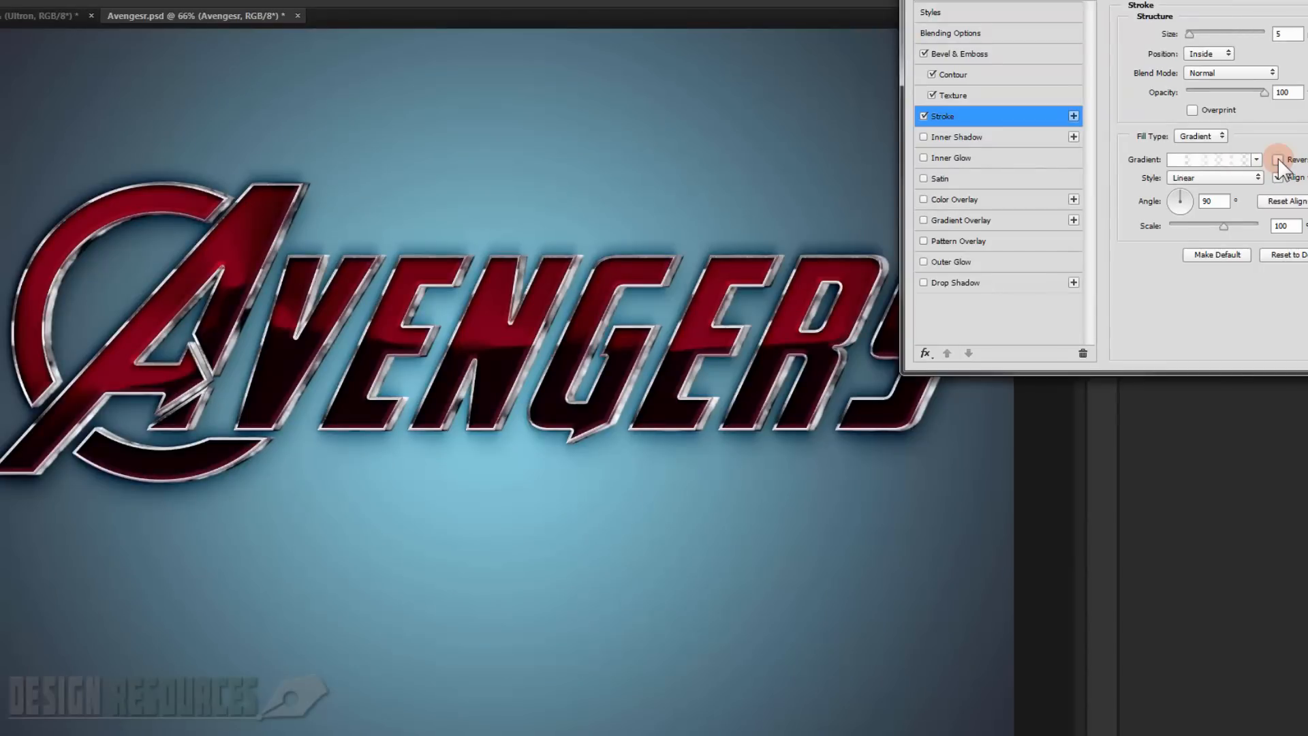
click(1278, 161)
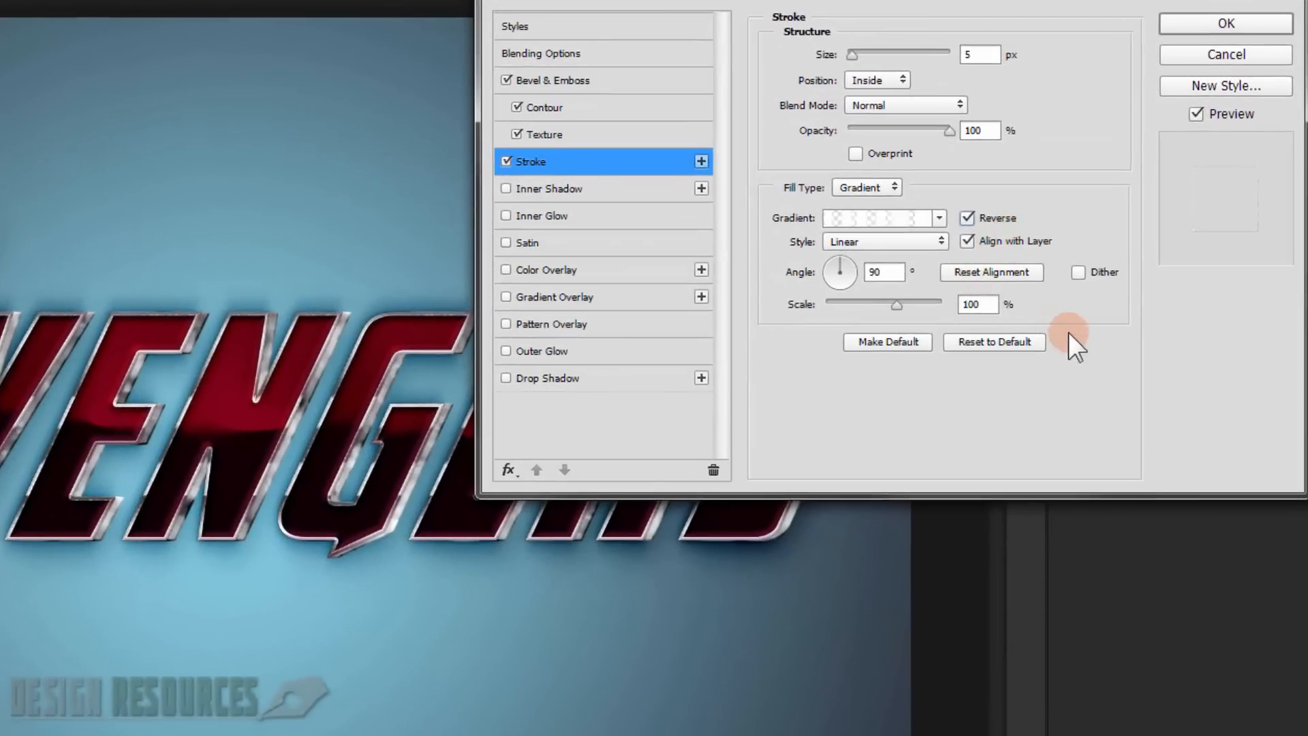
click(891, 270)
text(140)
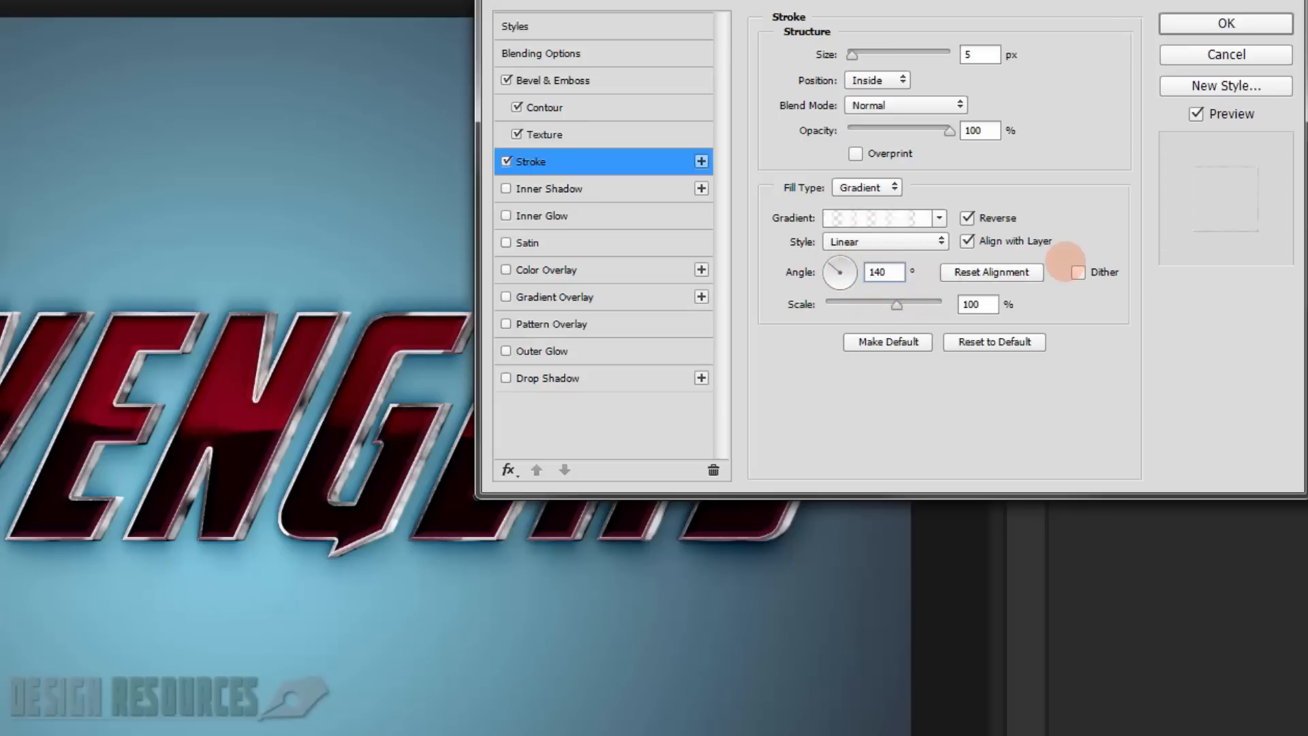
click(897, 304)
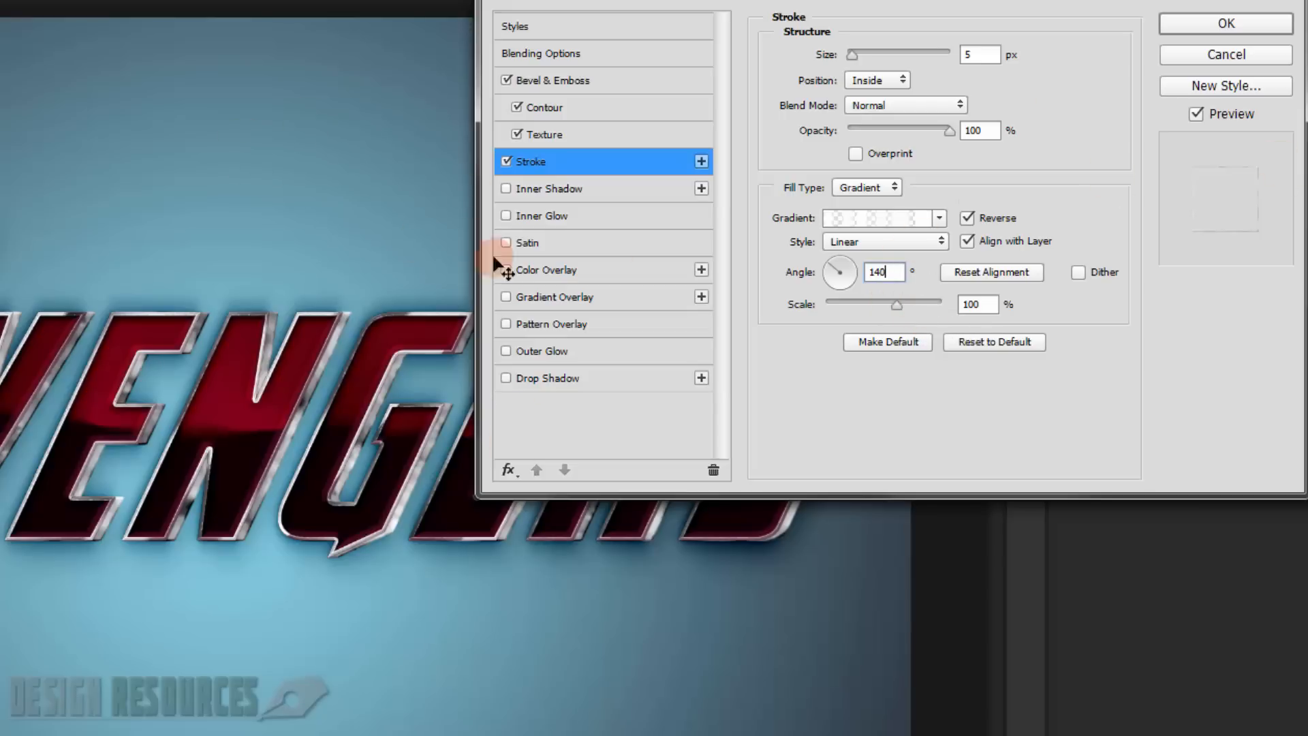
Step: Add an Inner Glow to the logo layer with Normal blend mode and 100% opacity
click(541, 216)
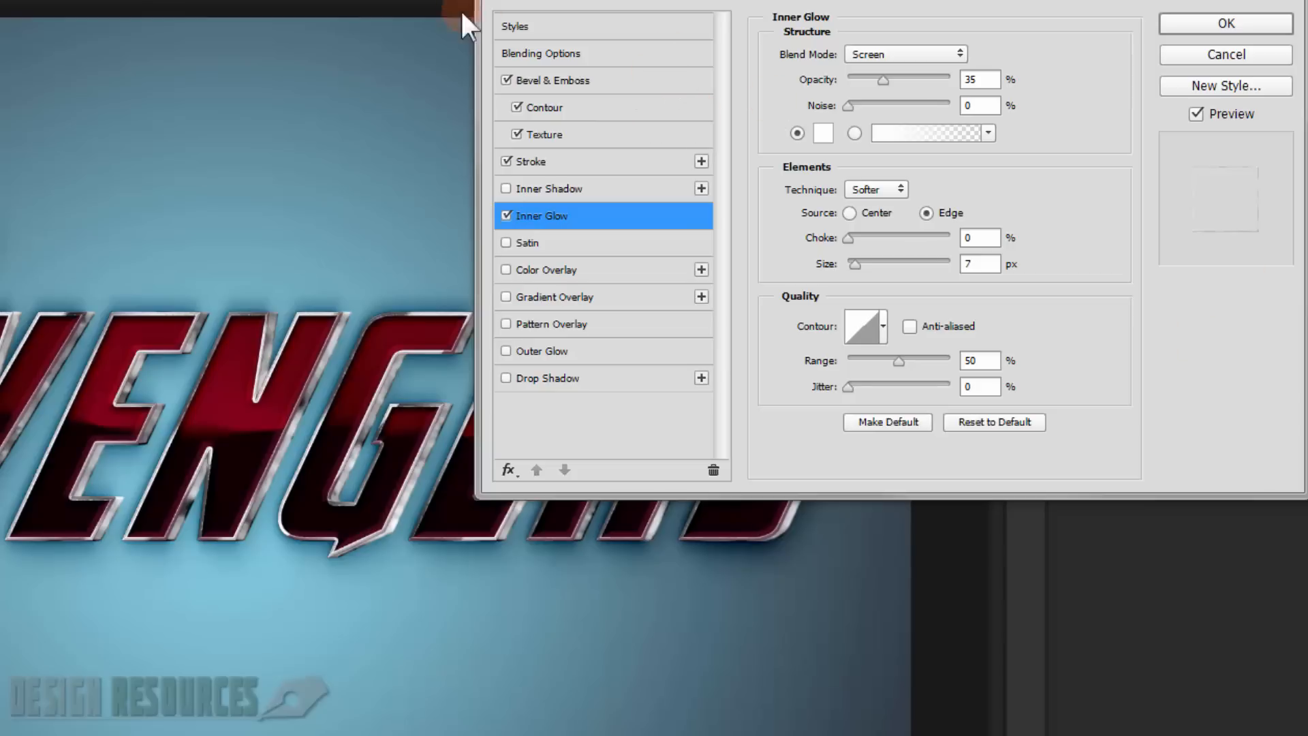
click(879, 56)
click(884, 69)
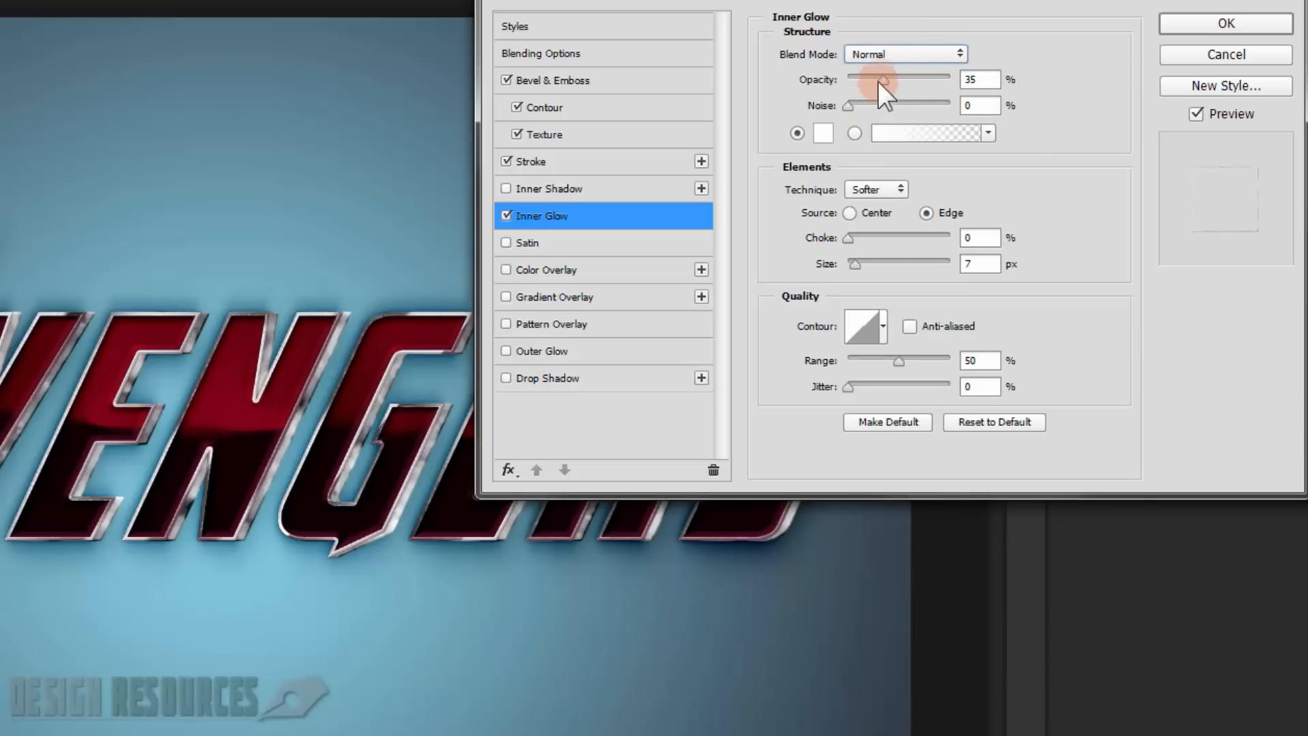
drag(881, 80, 981, 80)
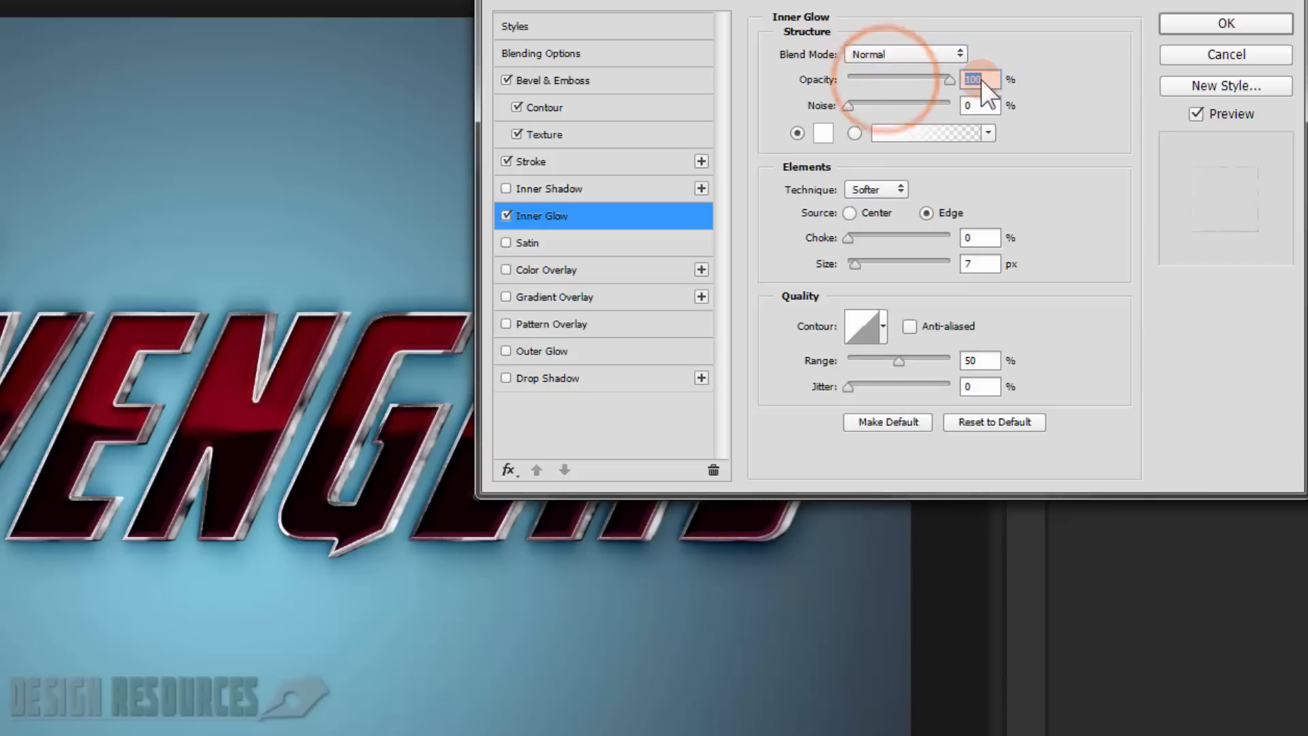
Step: Change the inner glow color to a near-black shade
click(824, 132)
drag(677, 511, 667, 523)
click(913, 356)
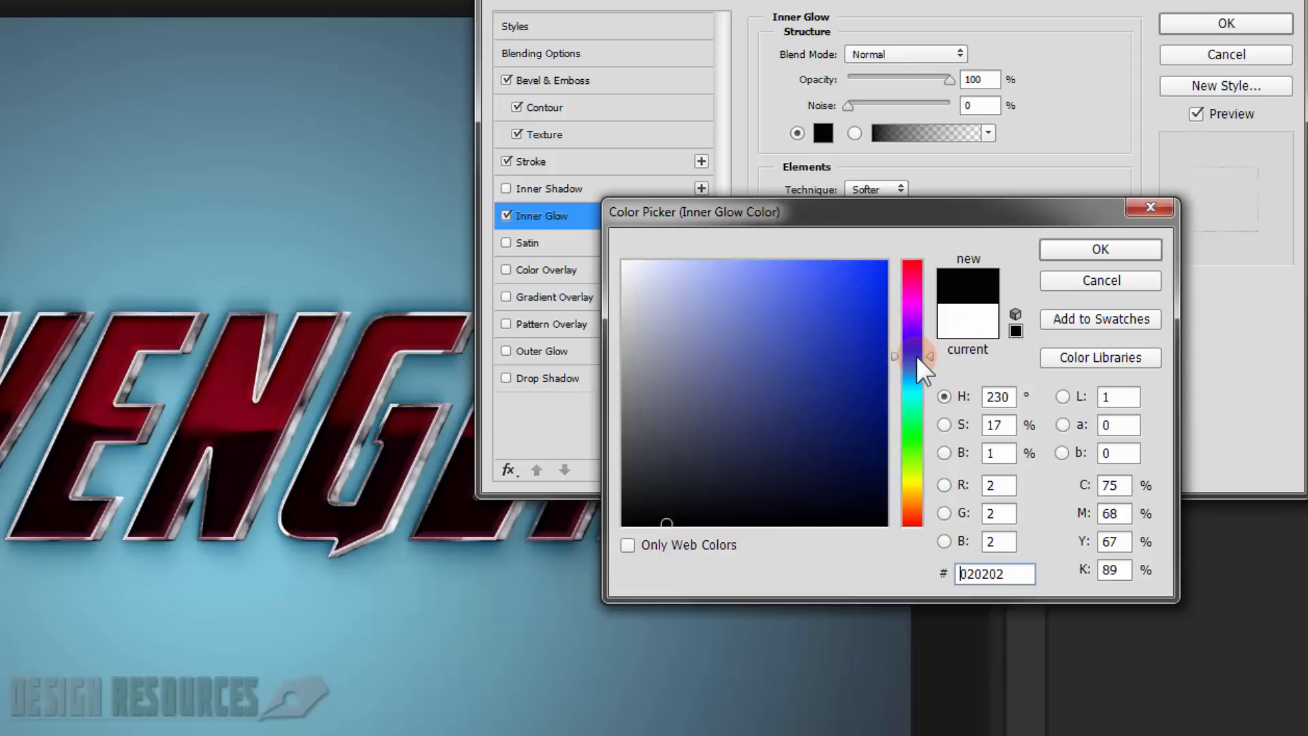
drag(667, 515, 674, 514)
click(1114, 256)
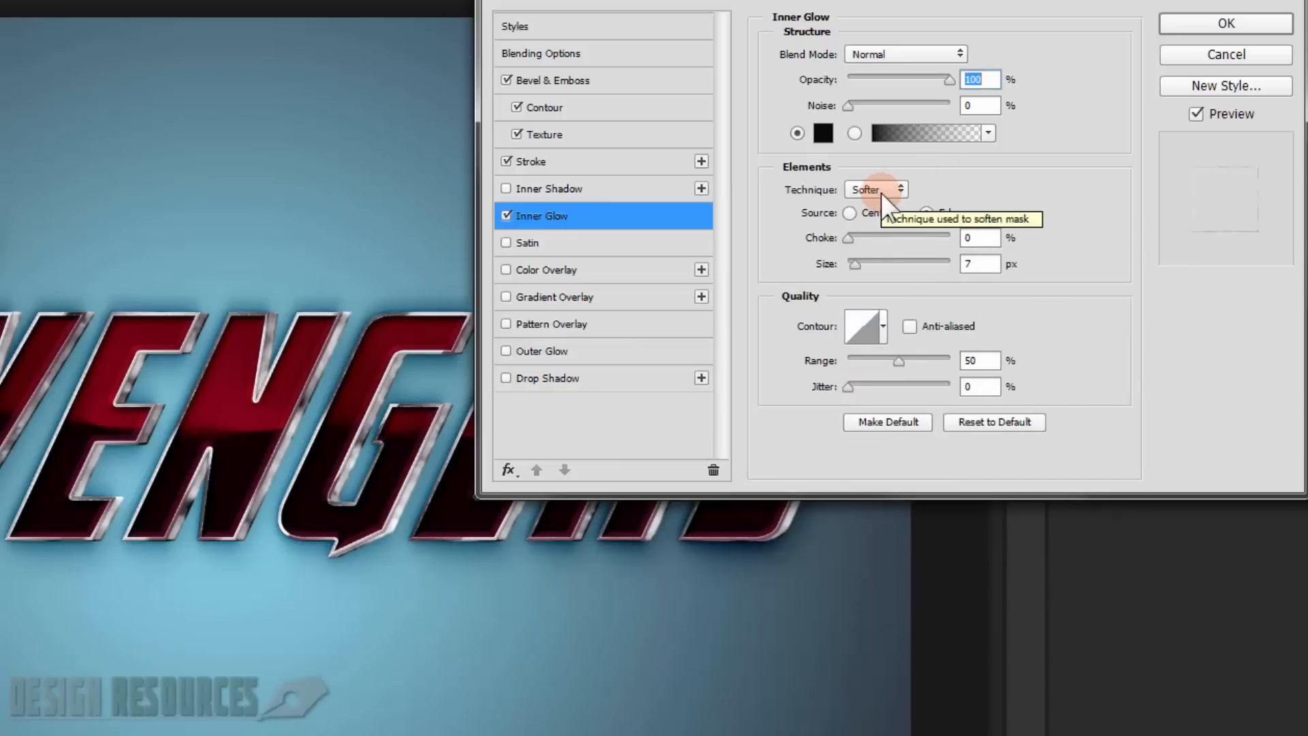
Step: Set the inner glow's choke to 10% and size to 16 px, and toggle its contour anti-aliasing
click(984, 244)
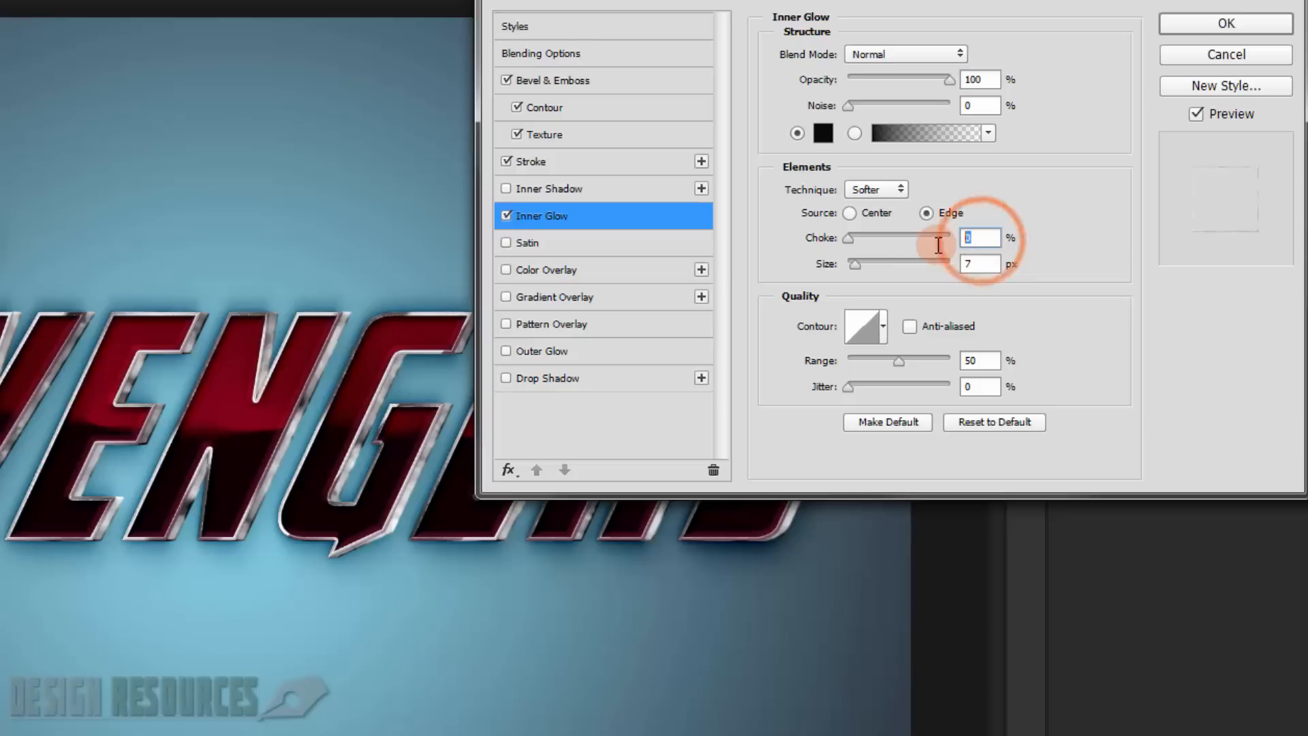
key(BackSpace)
text(10)
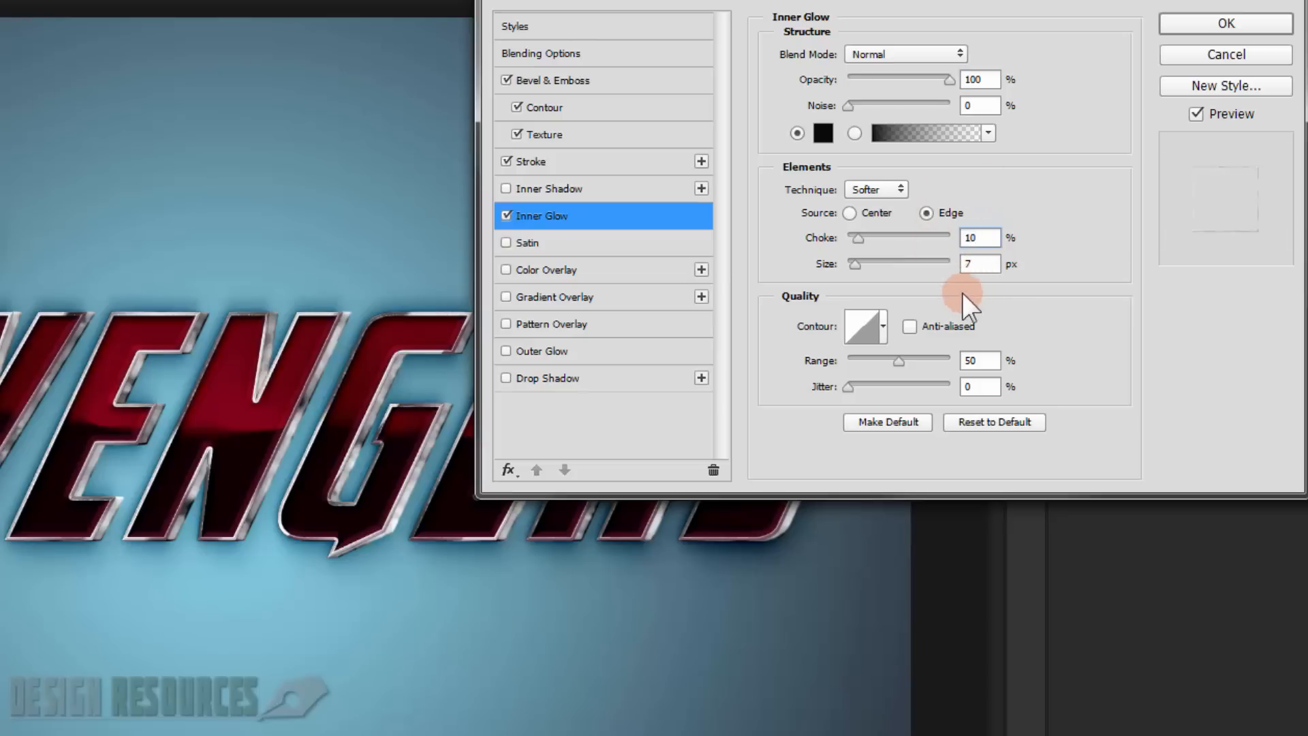
drag(984, 265, 947, 272)
text(16)
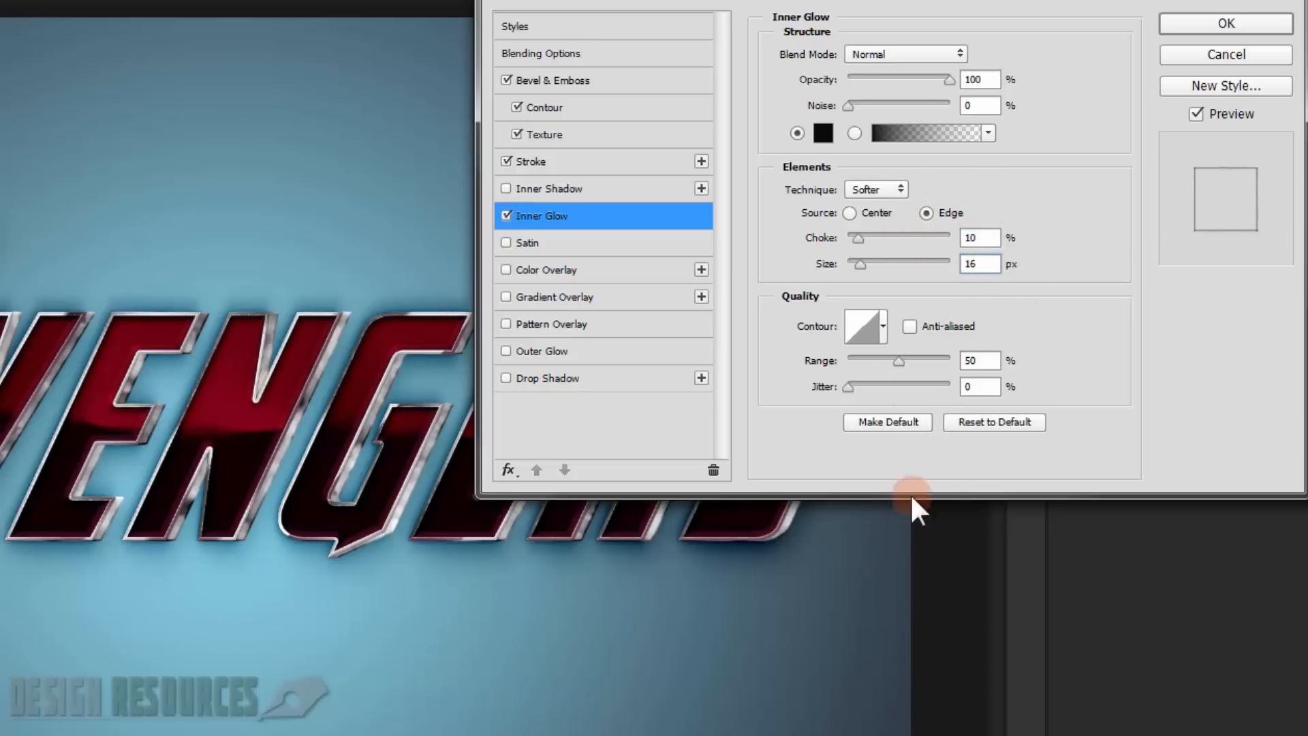
click(908, 337)
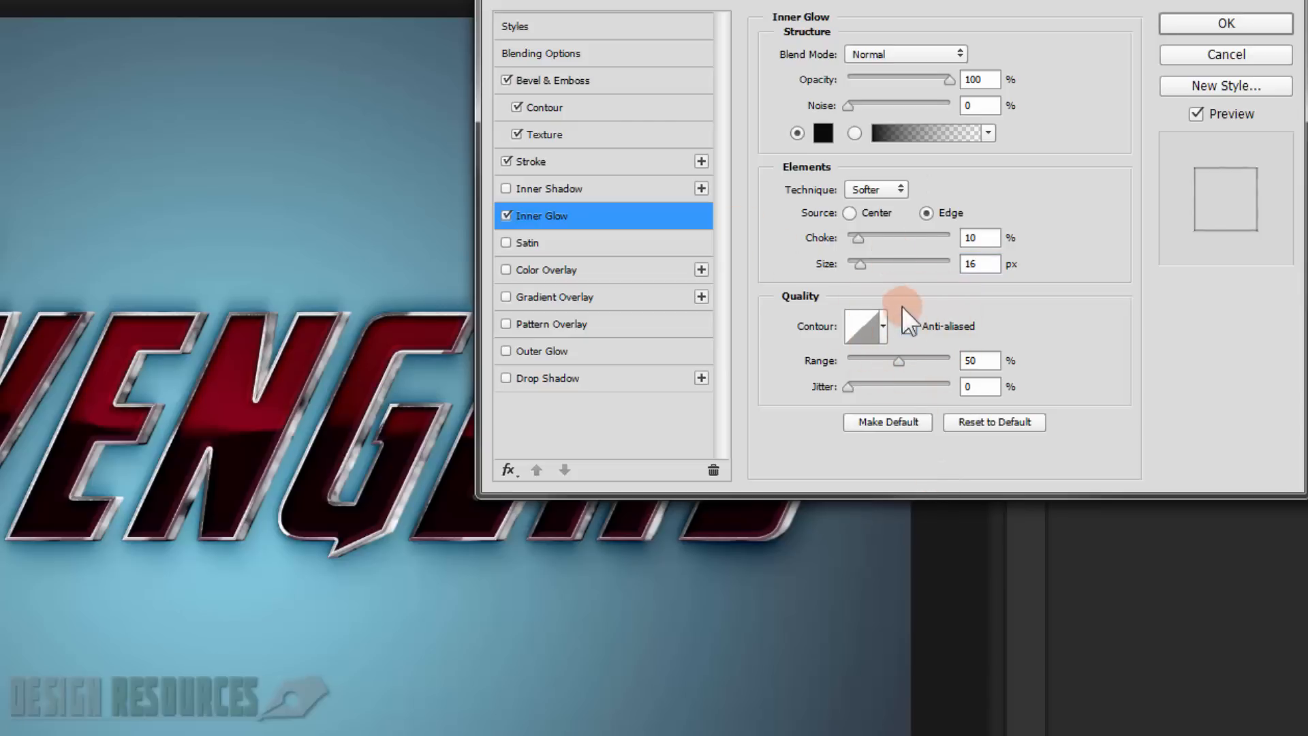
click(914, 324)
Step: Enable the Satin effect with Pin Light blend mode and the red color ec1d30
click(545, 241)
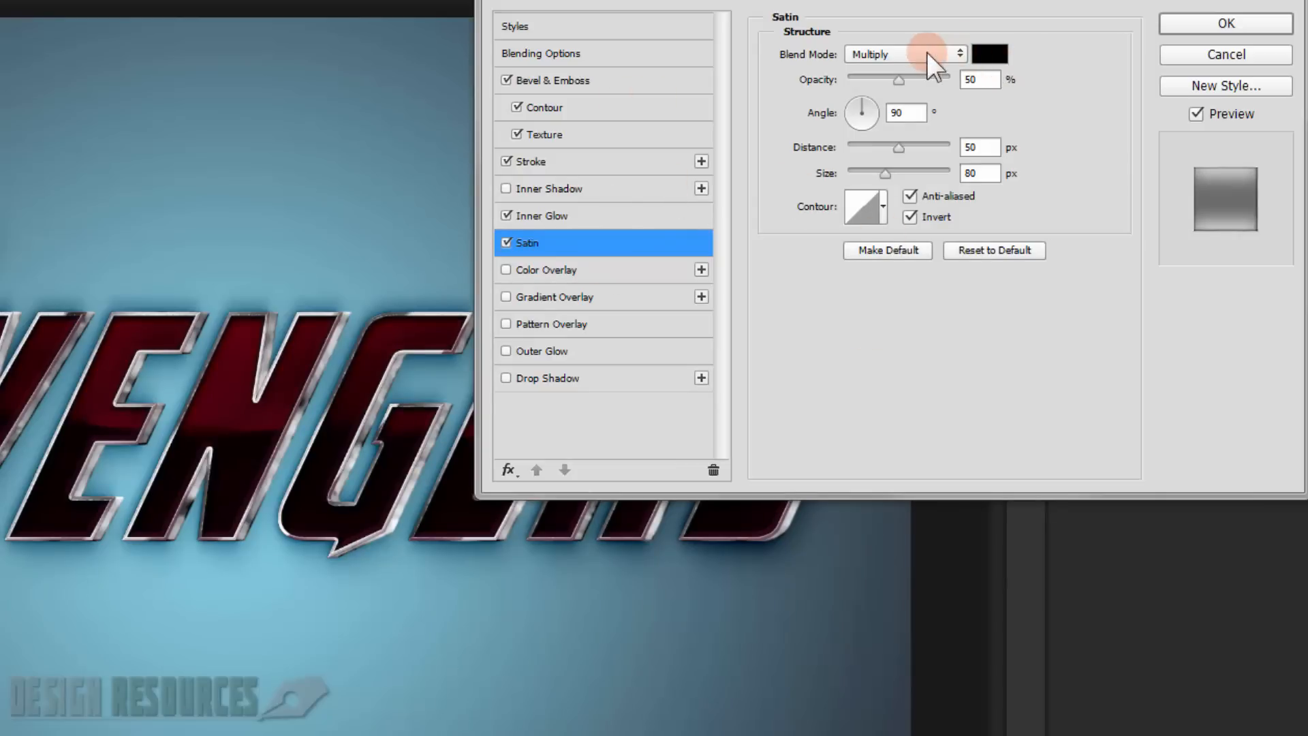
click(885, 56)
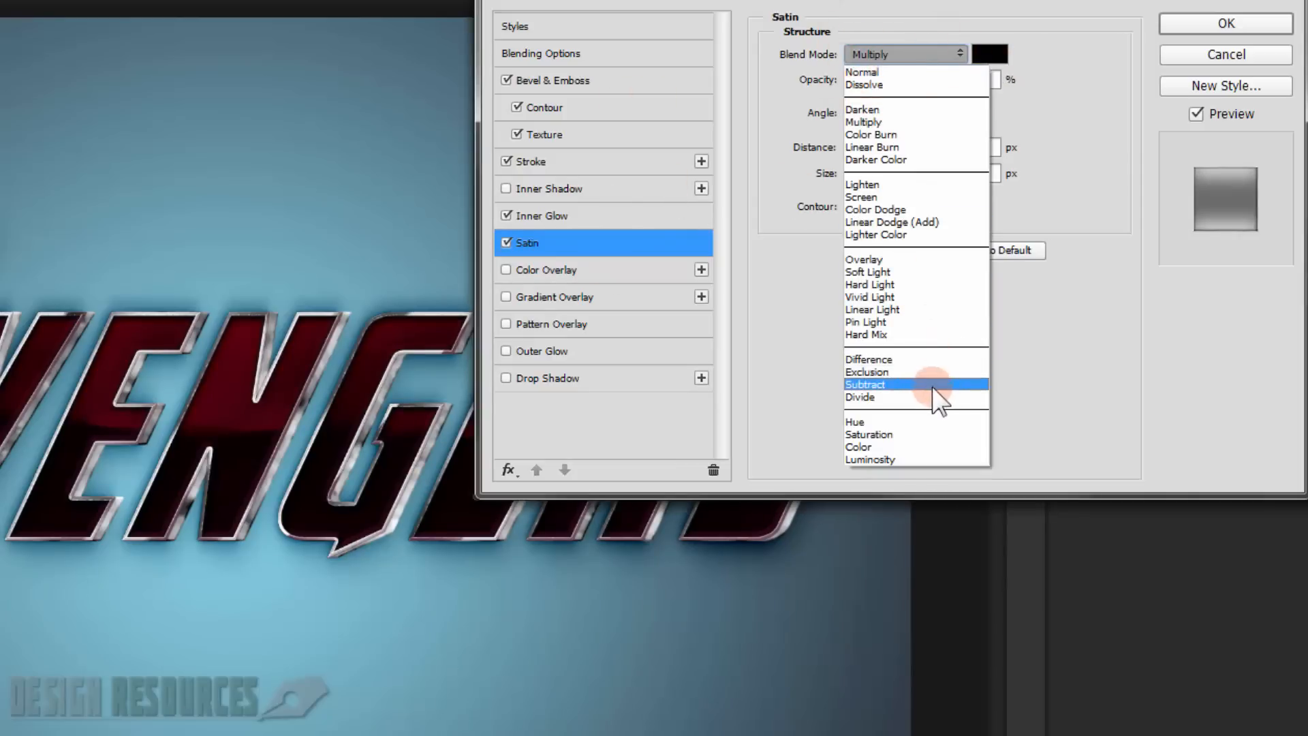
click(894, 321)
click(993, 52)
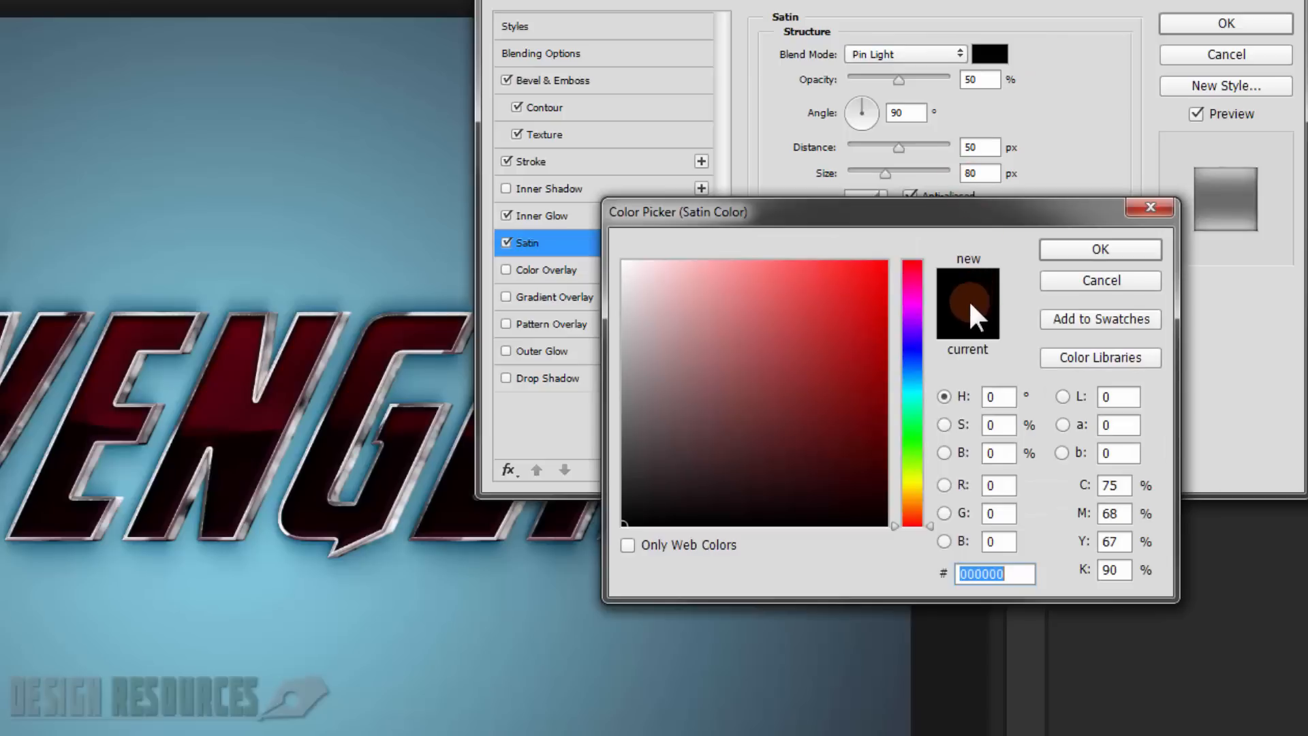
text(ec)
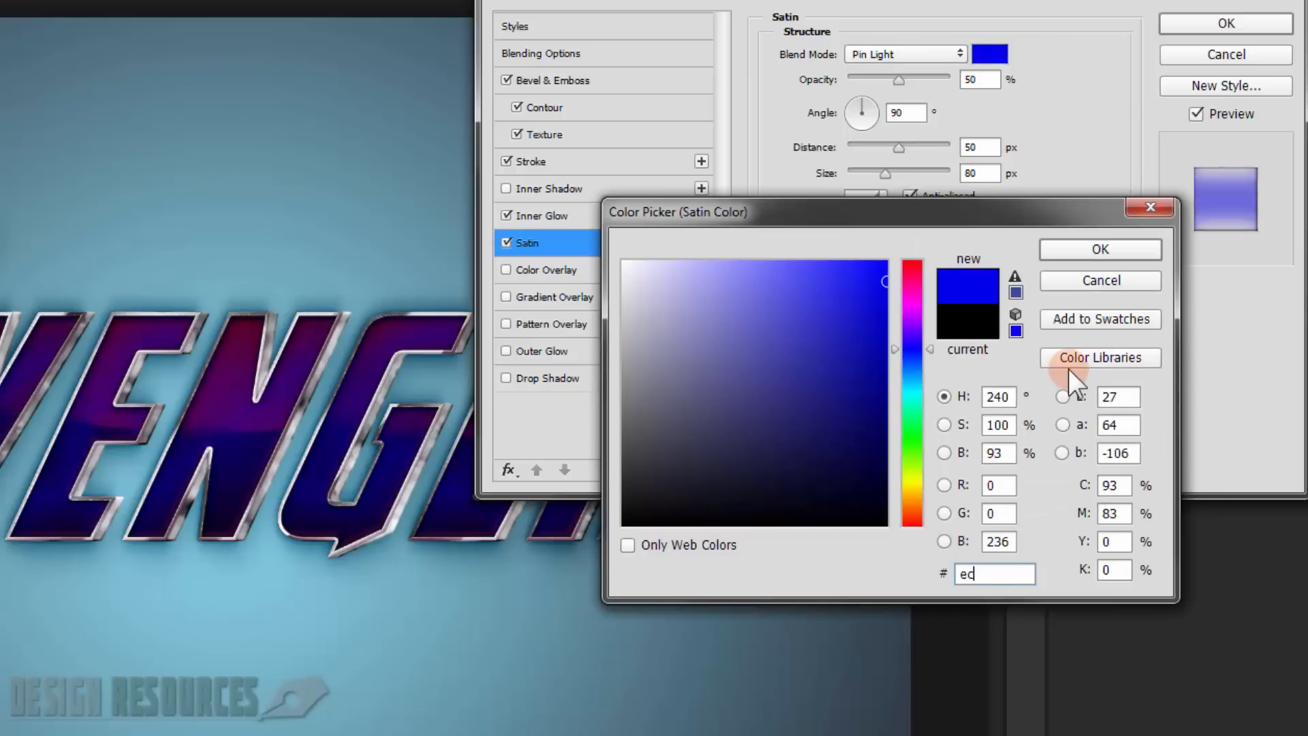
text(1d)
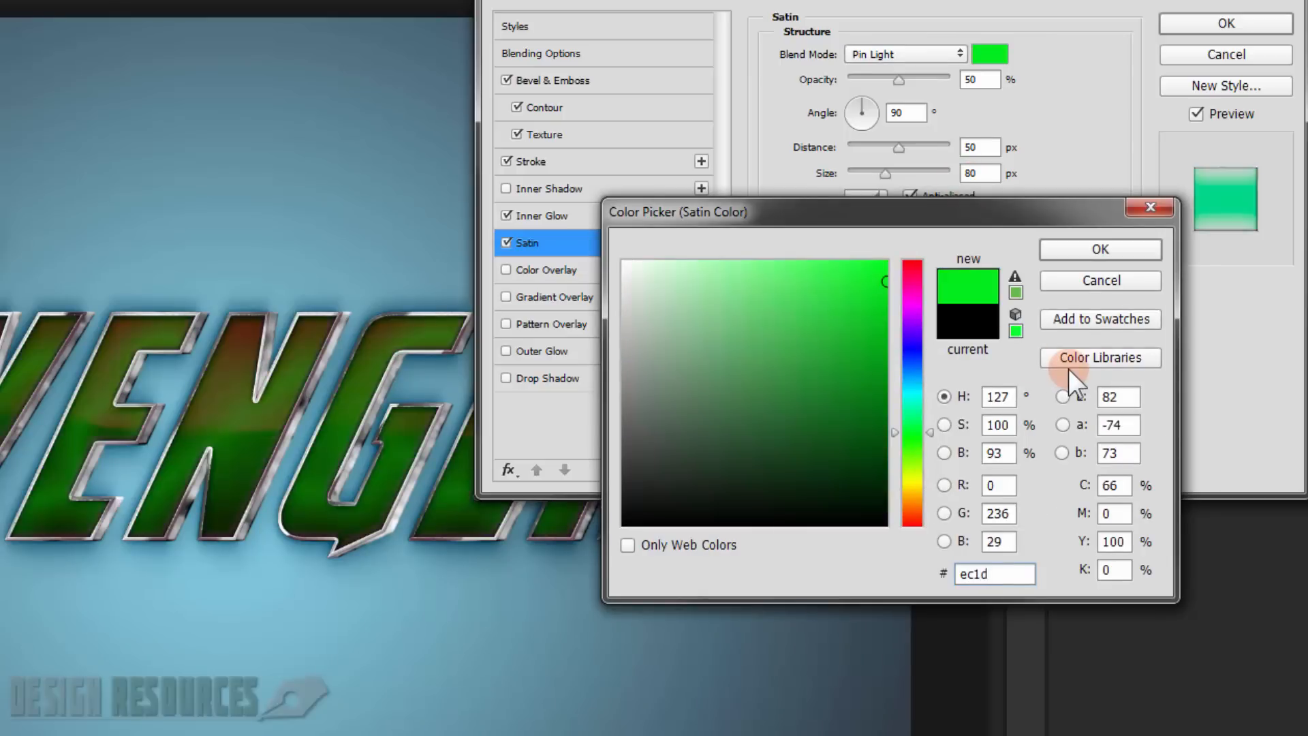
text(30)
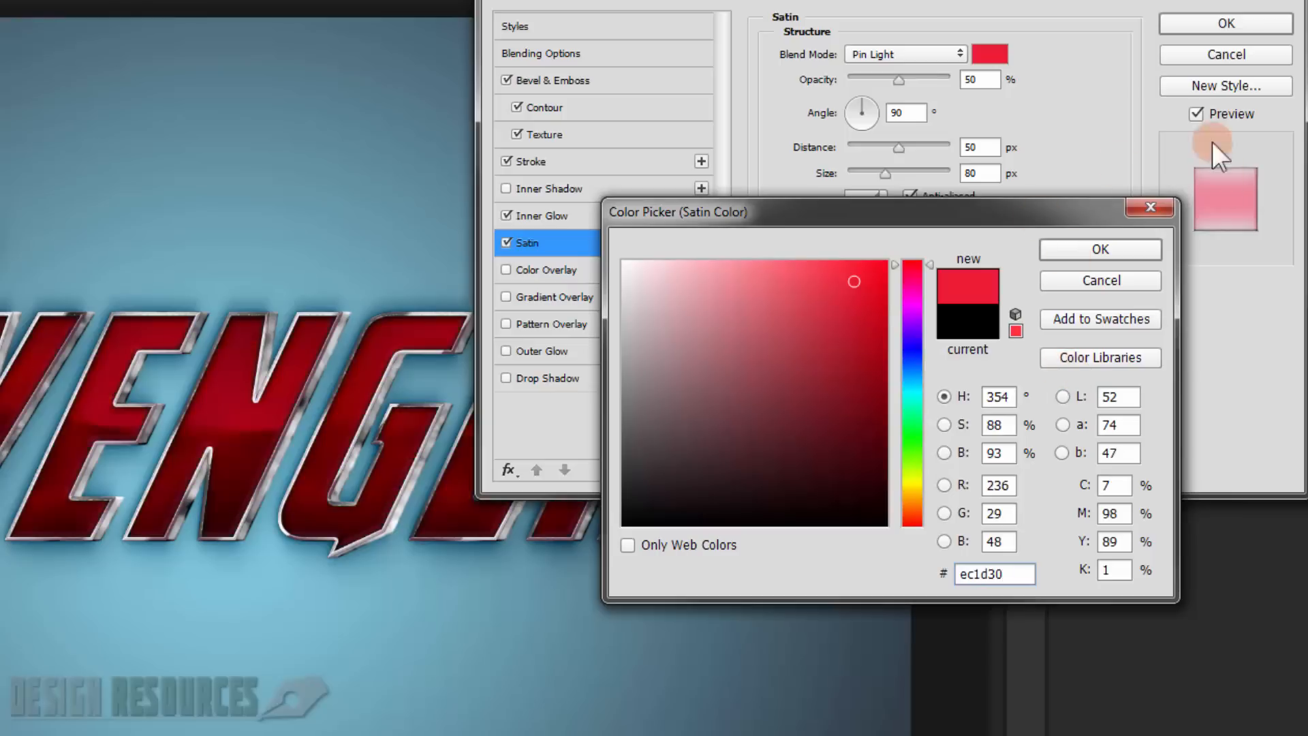
click(1088, 240)
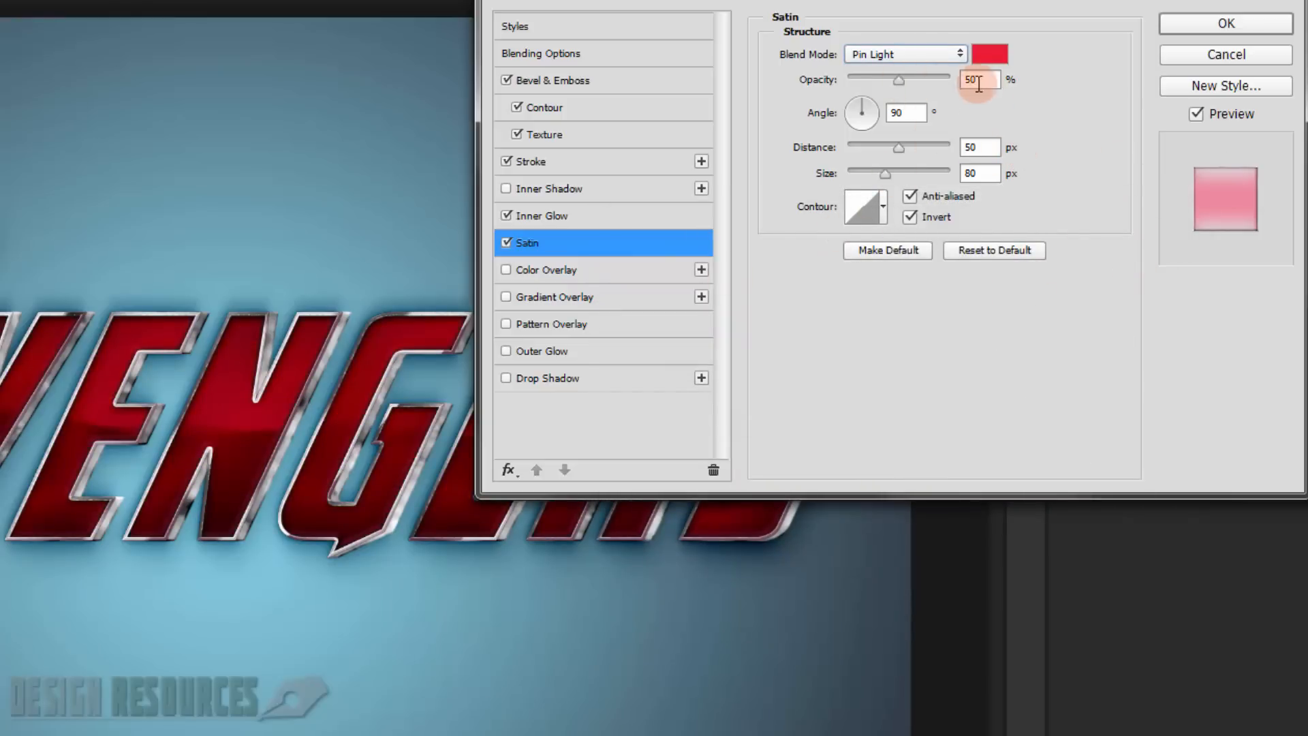
Step: Set the Satin angle to -60°, distance to 30 px and size to 7 px
click(912, 124)
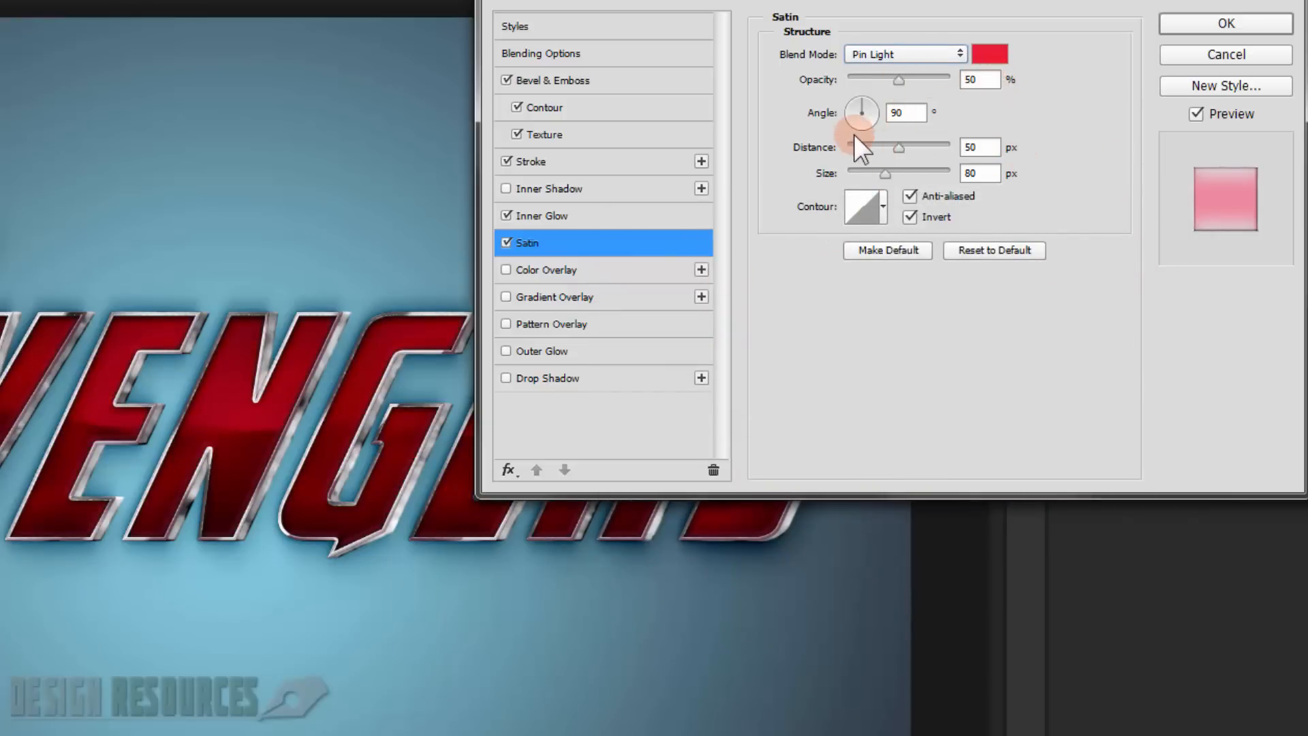
drag(910, 112, 883, 114)
text(-60)
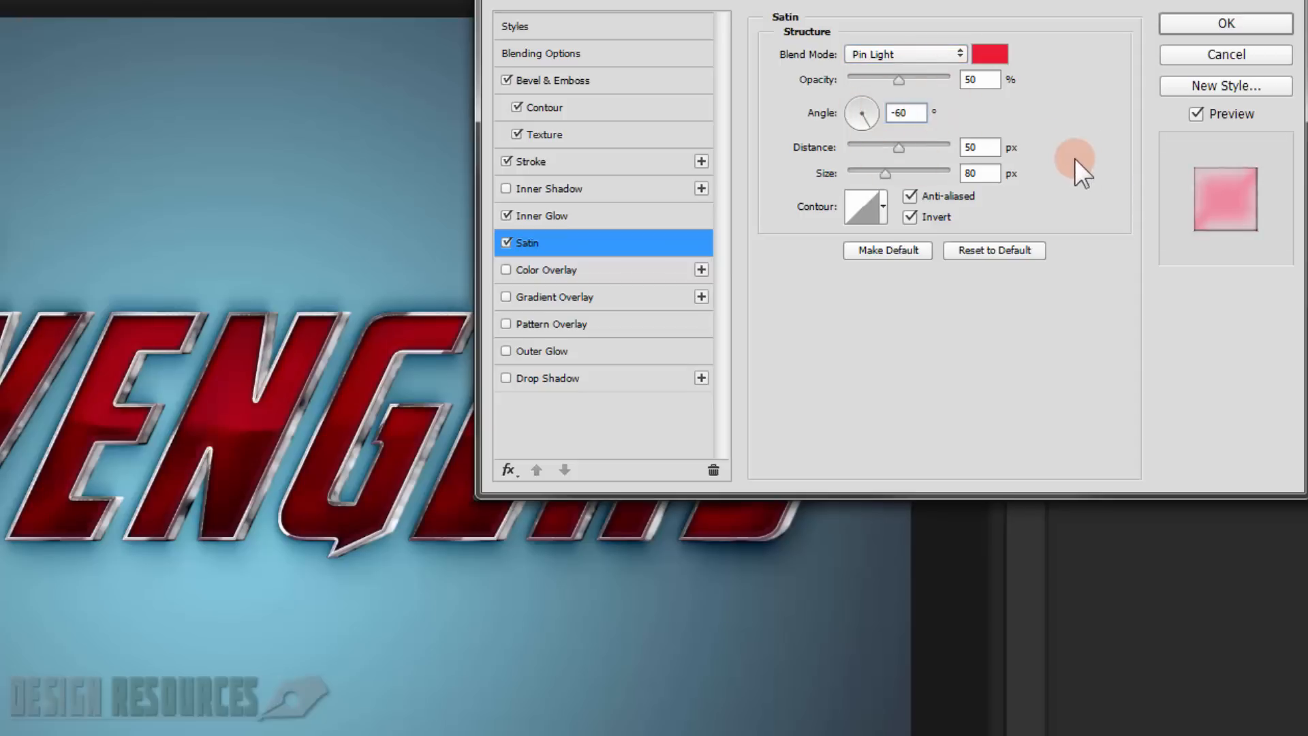
drag(988, 148, 915, 147)
text(30)
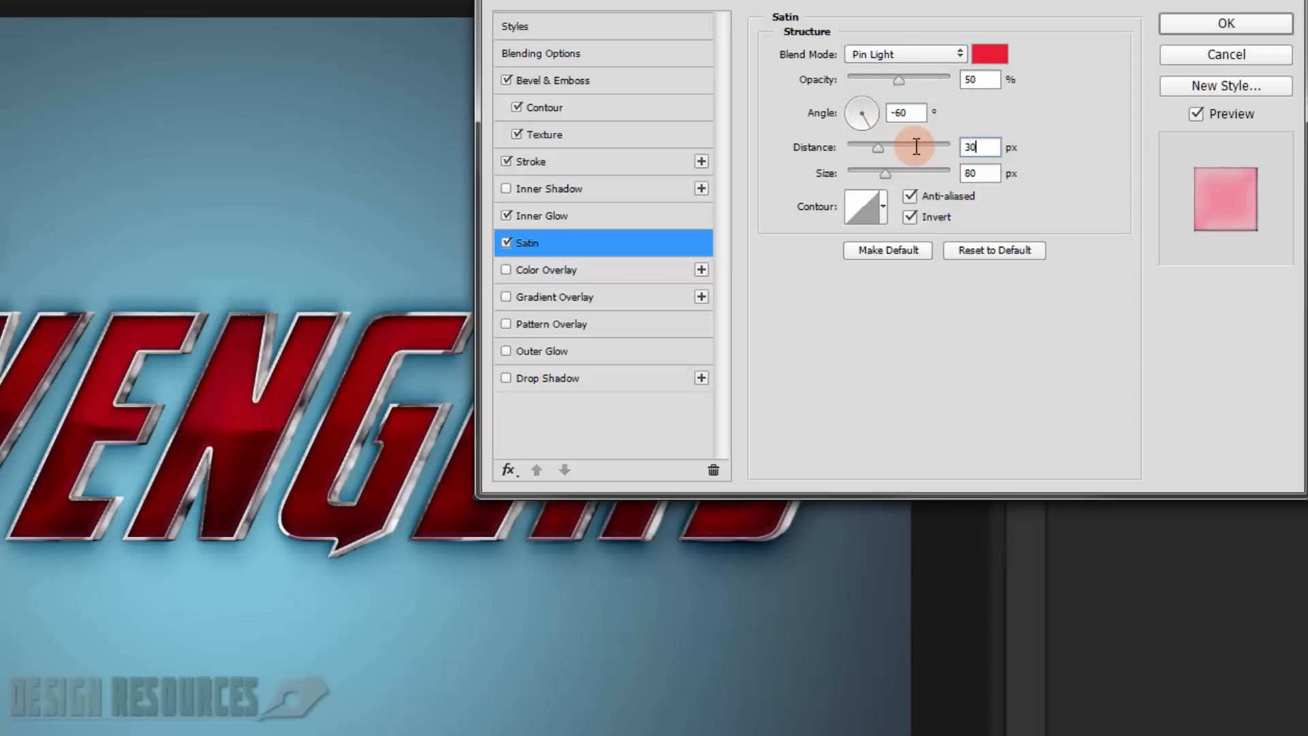
drag(981, 173, 951, 178)
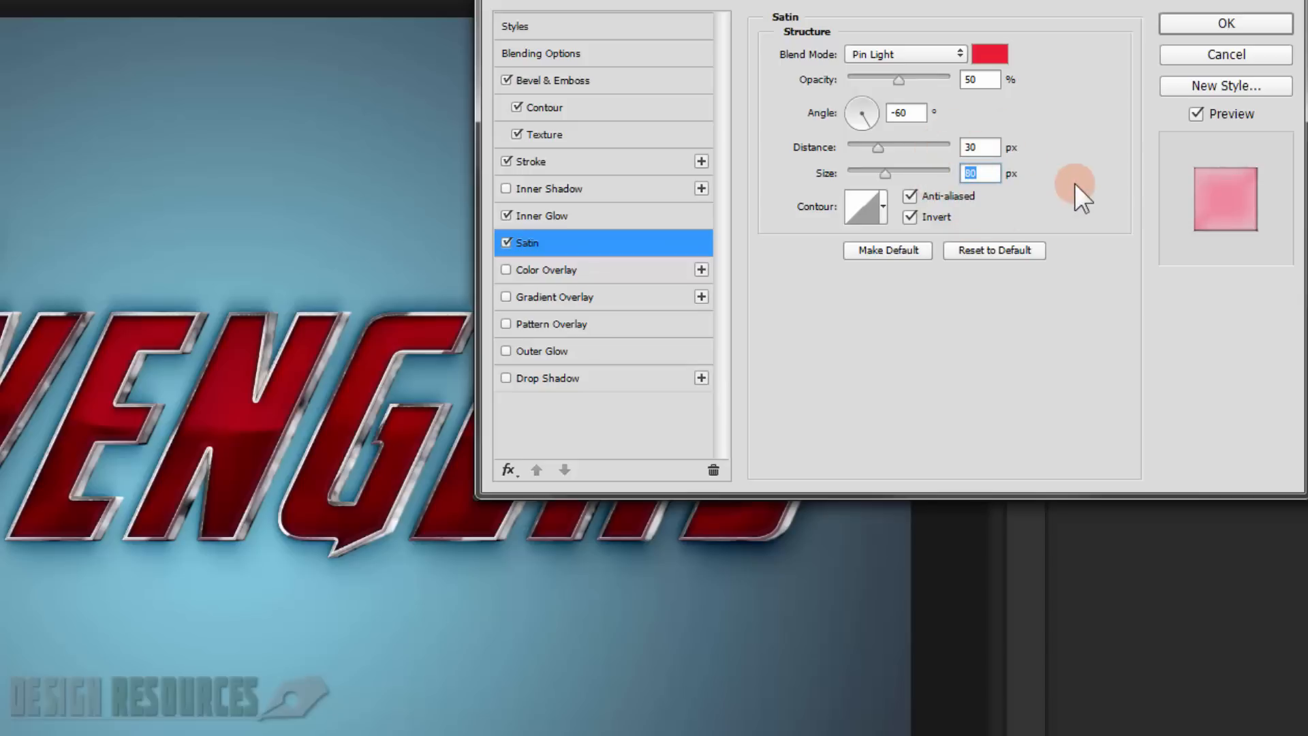
text(7)
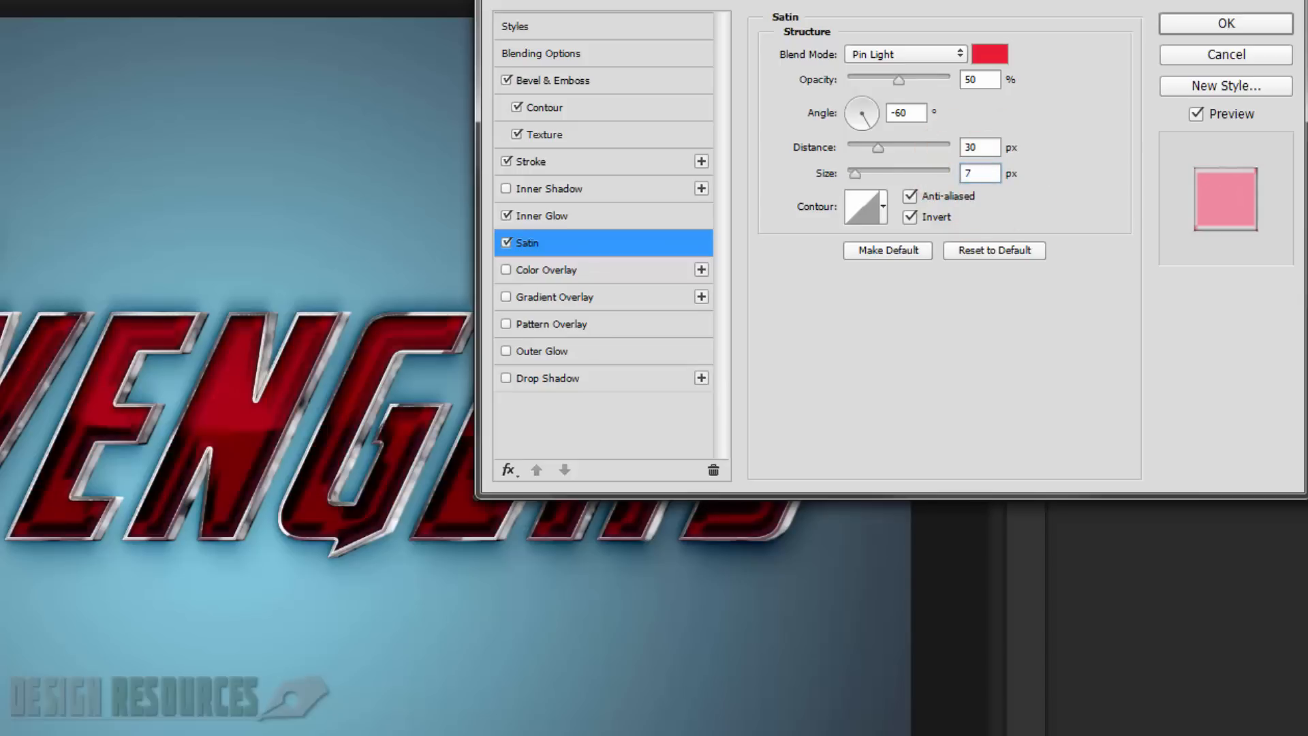
Step: Apply the double-peaked contour preset to the Satin effect and uncover more of the logo to check the result
click(1100, 216)
click(881, 202)
click(774, 297)
click(1125, 324)
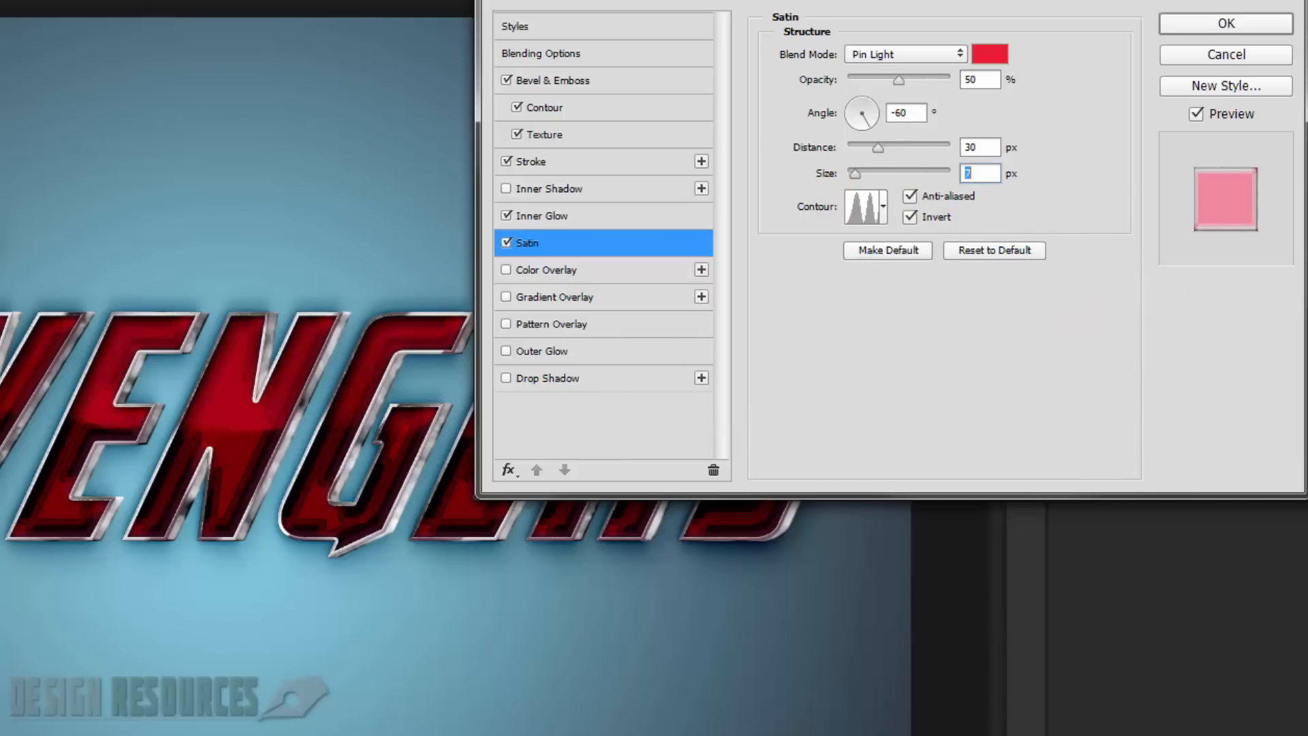
click(252, 428)
drag(812, 14, 934, 2)
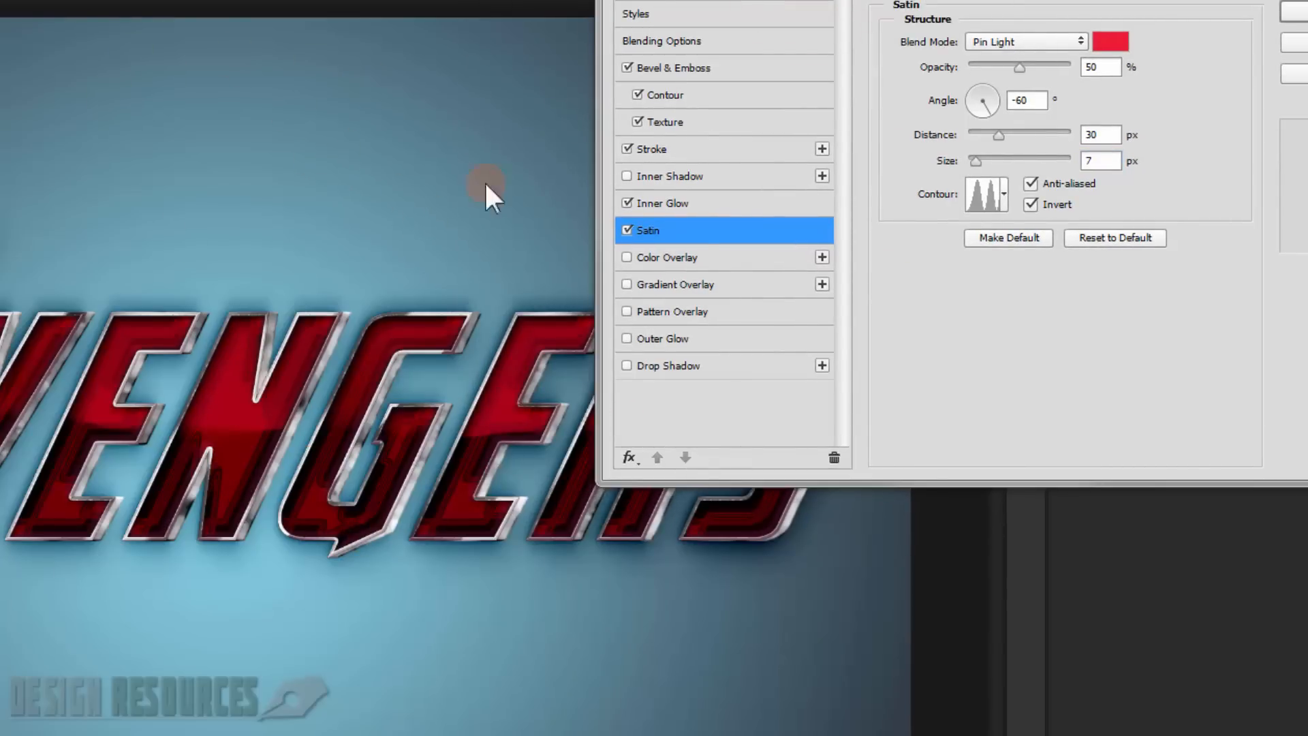
Step: Add a Gradient Overlay with Luminosity blend mode and 22% opacity
click(704, 284)
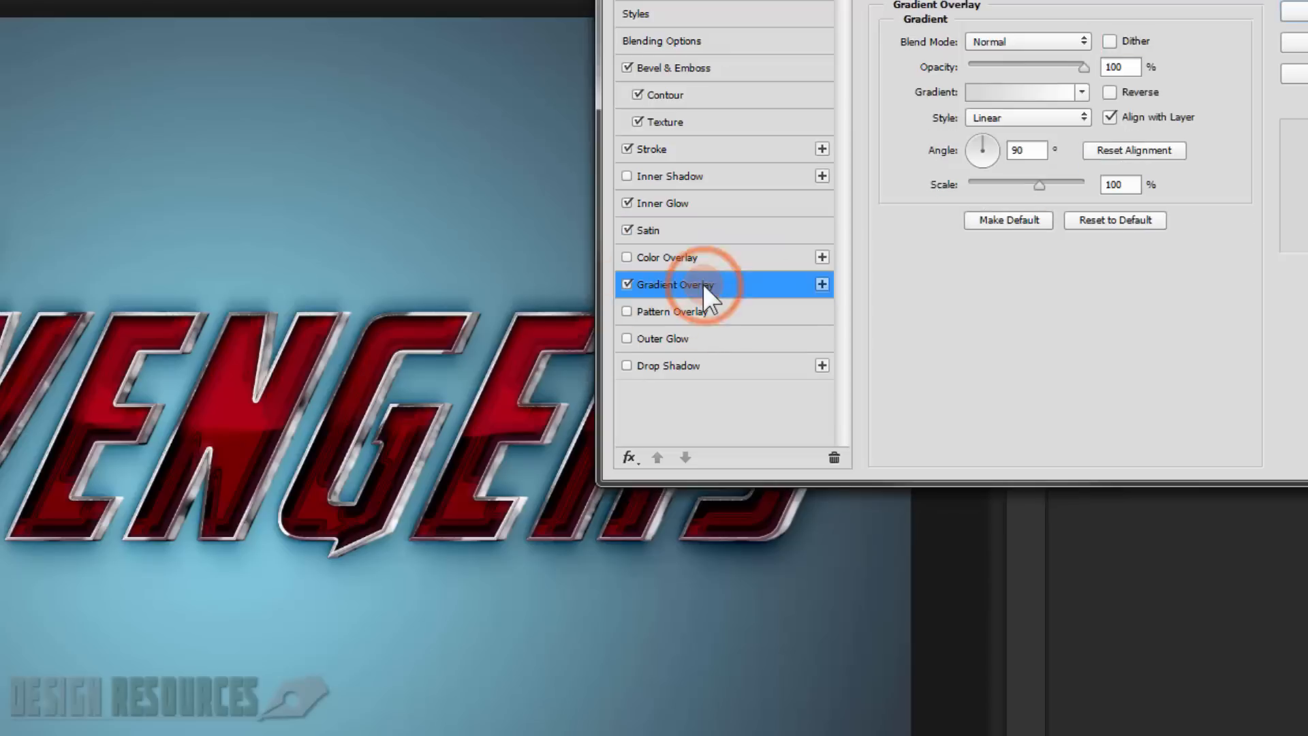
click(1058, 45)
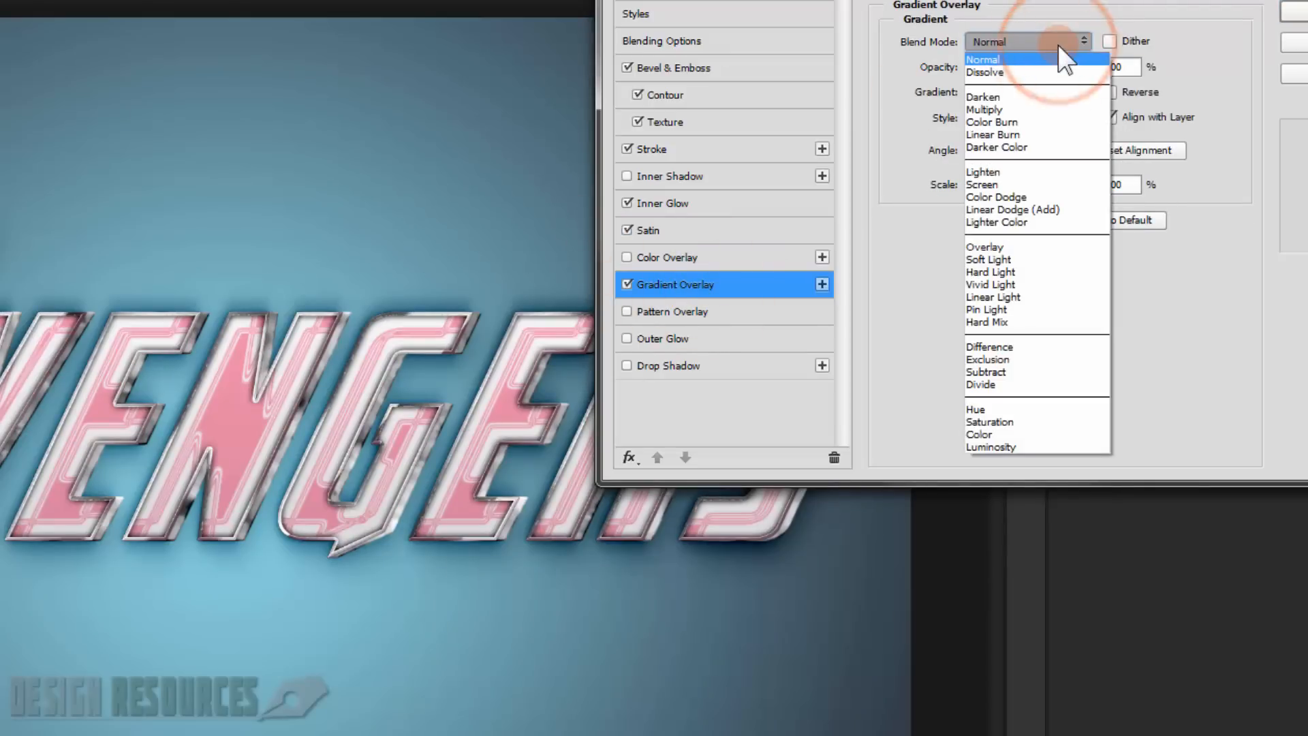
click(1001, 450)
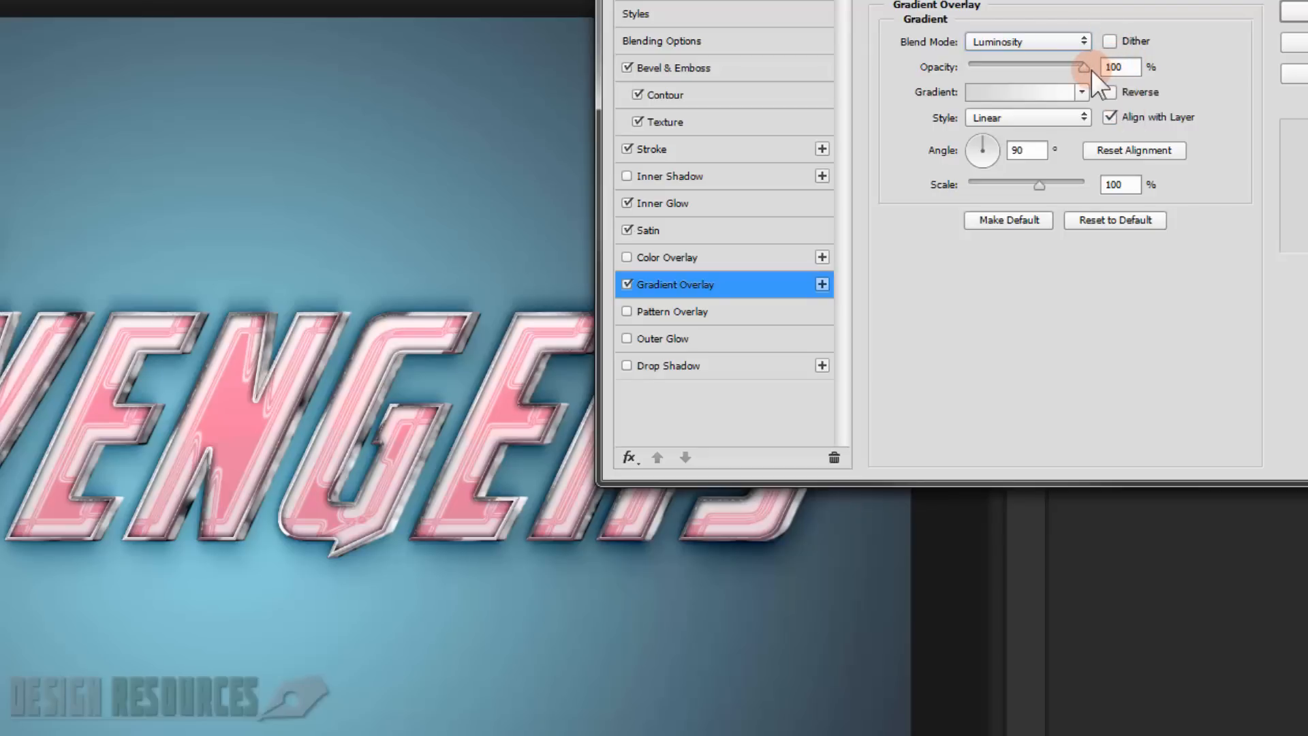
drag(1083, 69, 985, 71)
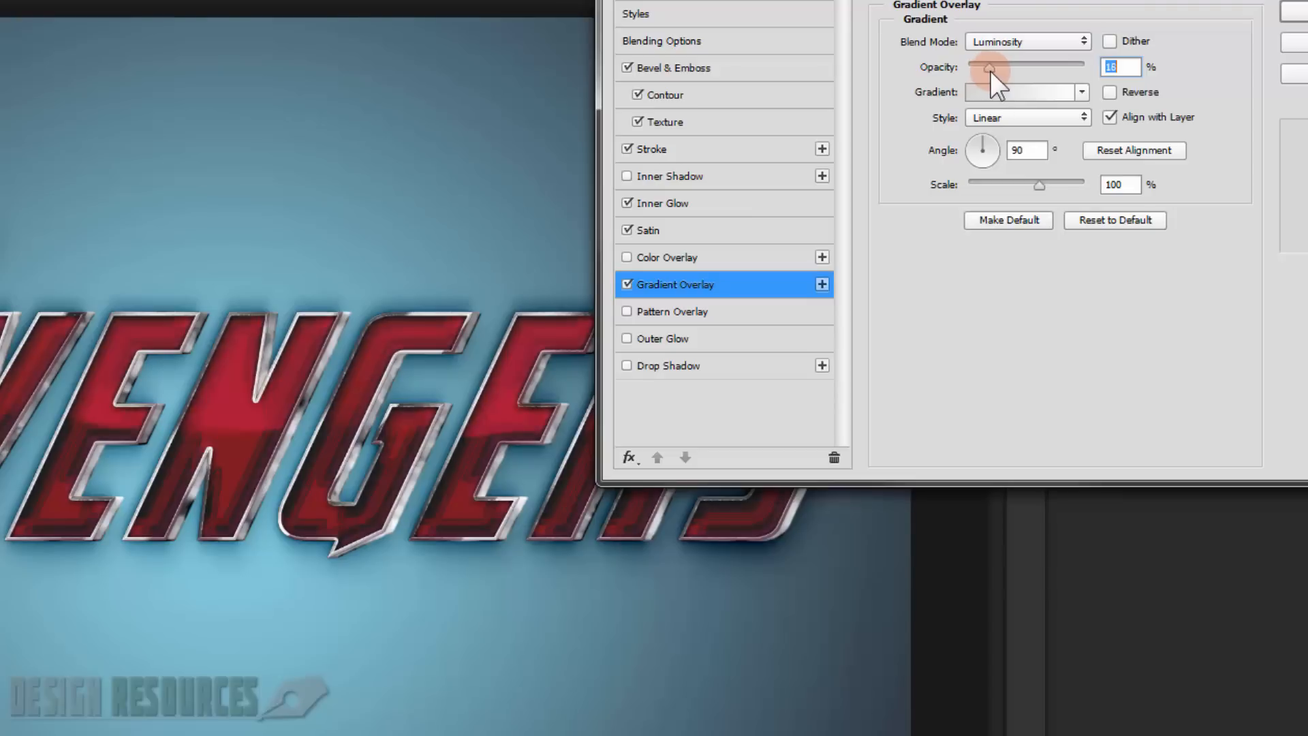
drag(993, 71, 995, 71)
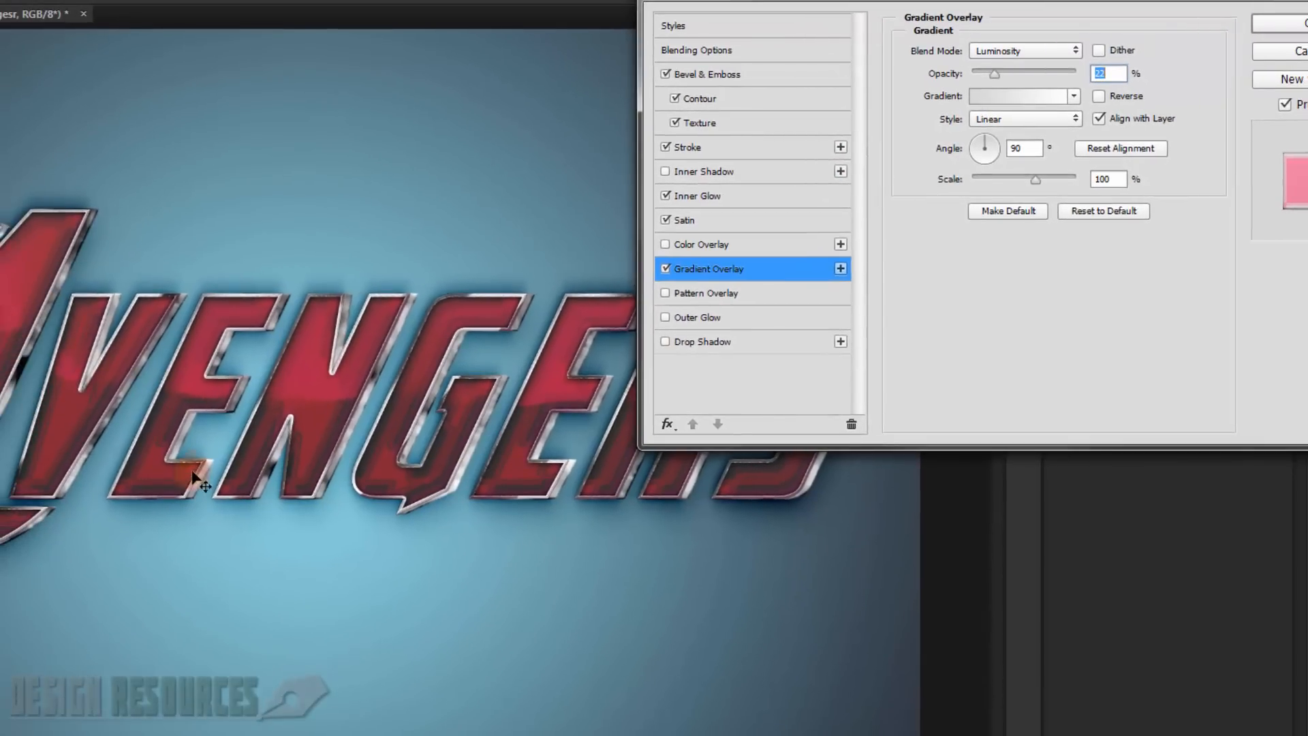
Step: Apply the Avngr Gradians preset to the gradient overlay
click(1005, 99)
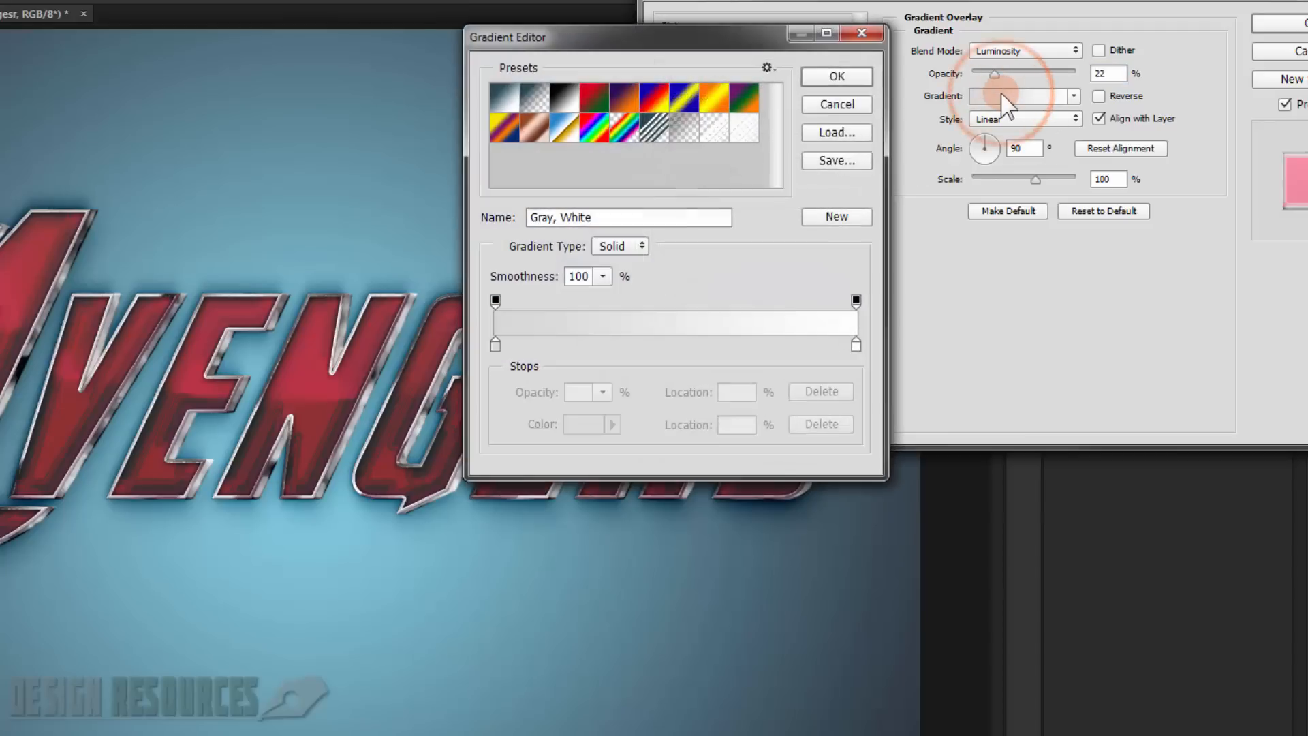
click(714, 132)
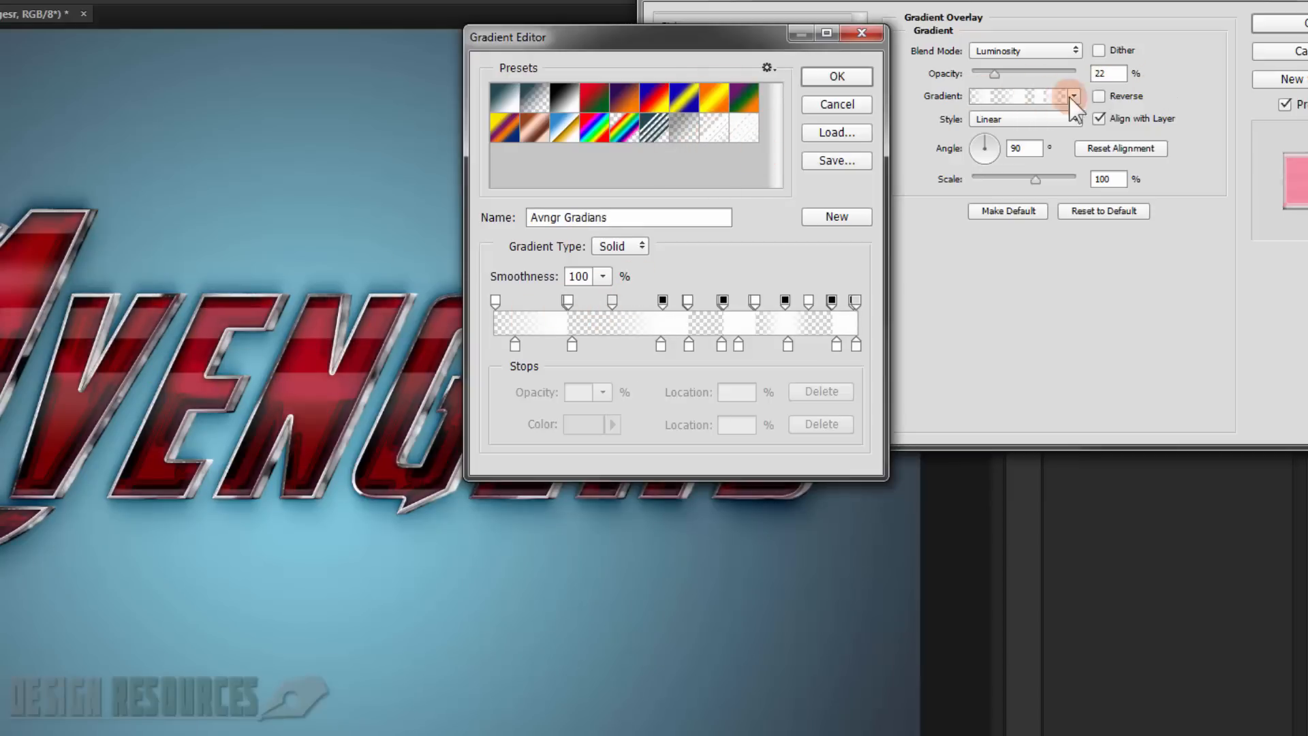
click(838, 77)
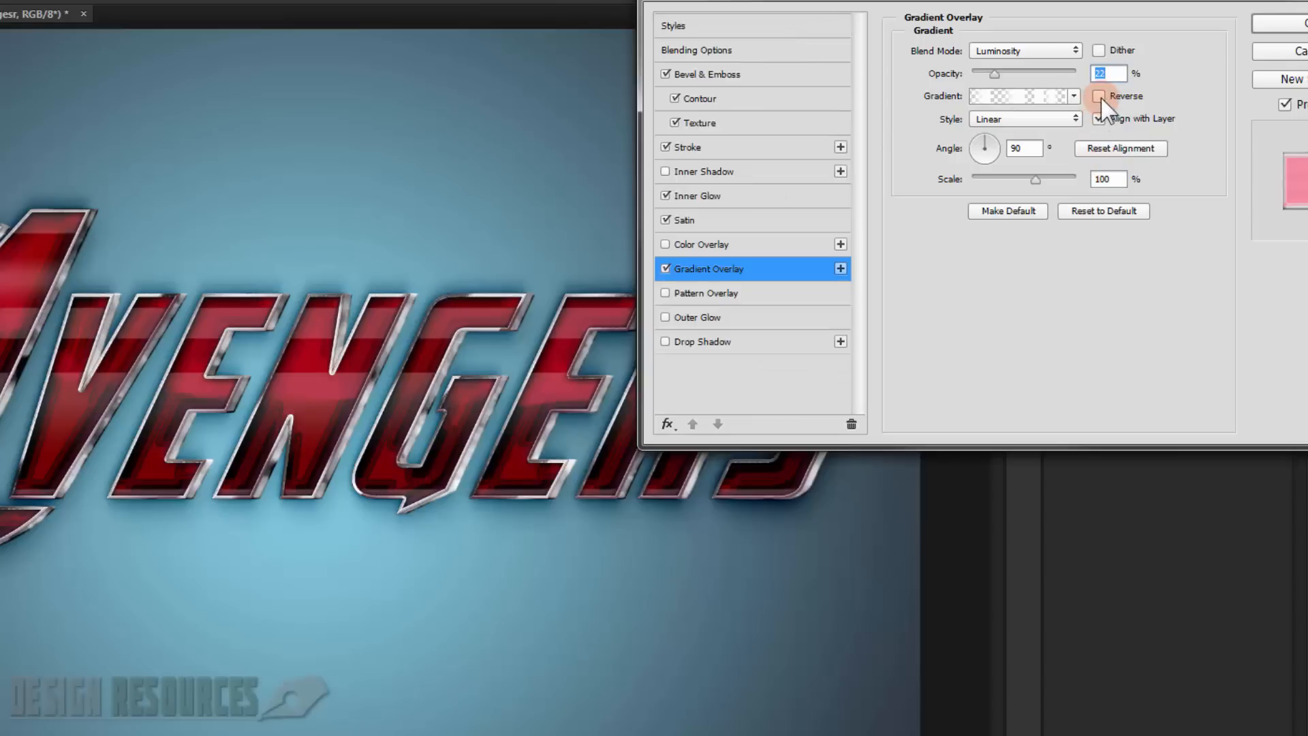
Step: Reverse the overlay gradient and set its angle to 140°
click(1100, 95)
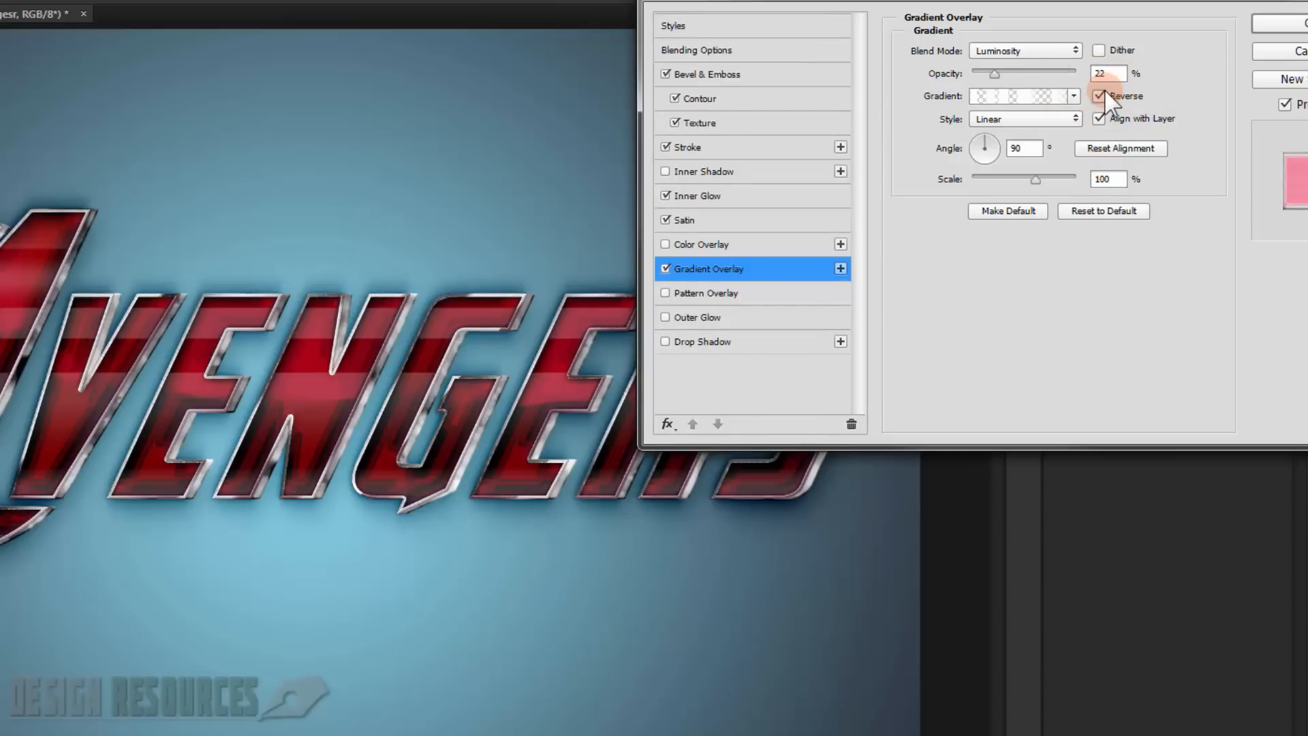
double_click(1033, 148)
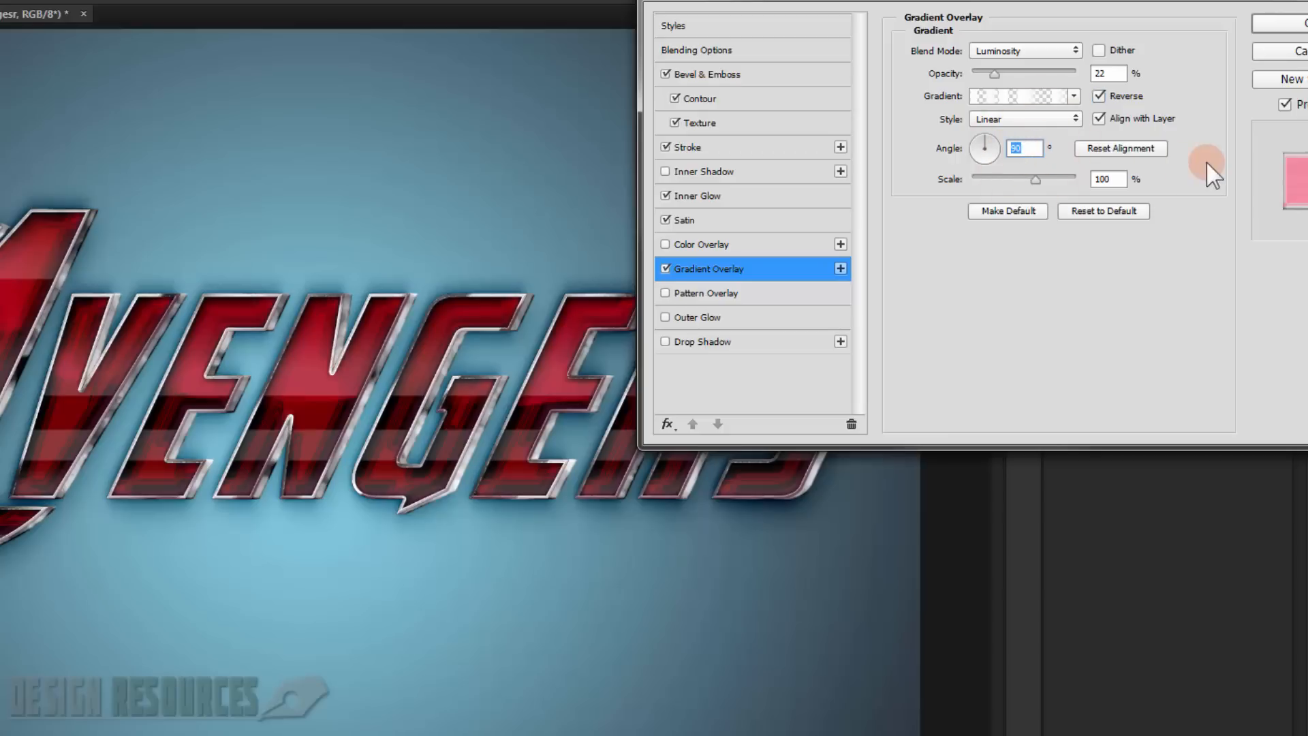
text(140)
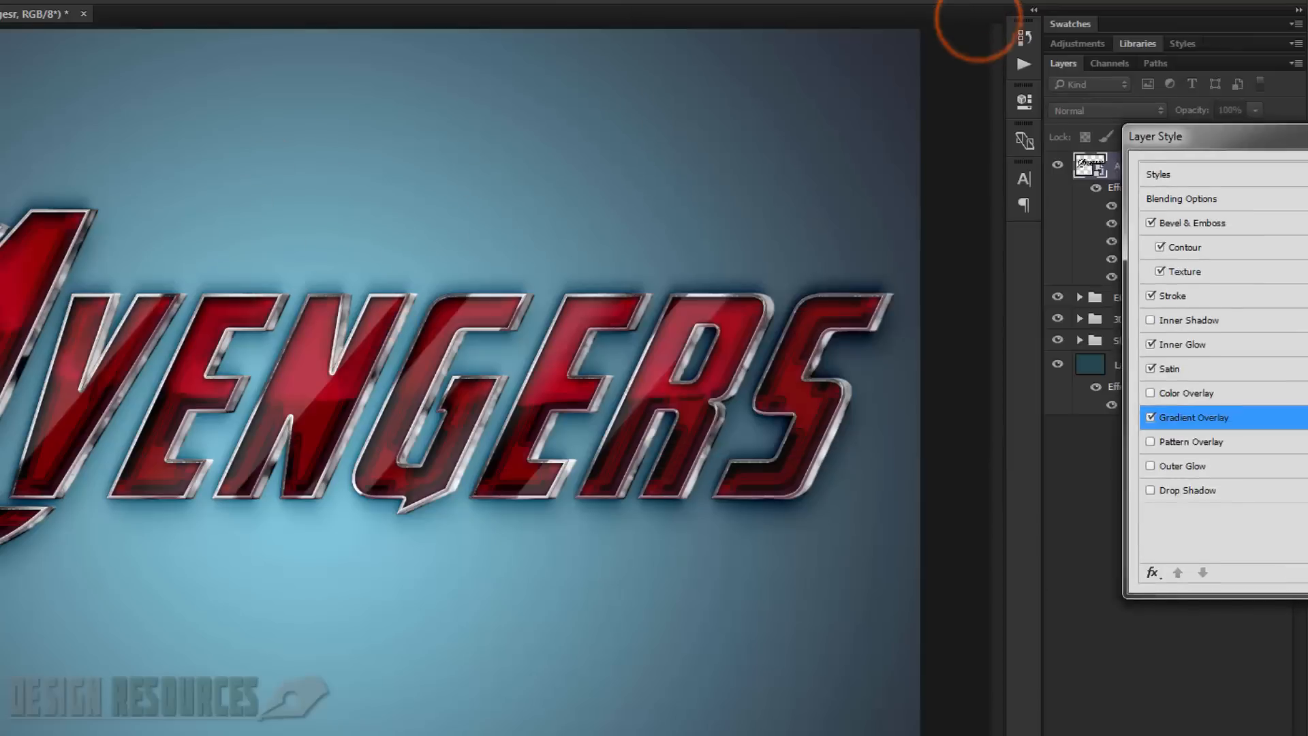
Step: Try other angles for the overlay gradient, set it back to 140° and apply the layer style
drag(1295, 139, 751, 76)
click(826, 234)
click(823, 223)
click(822, 228)
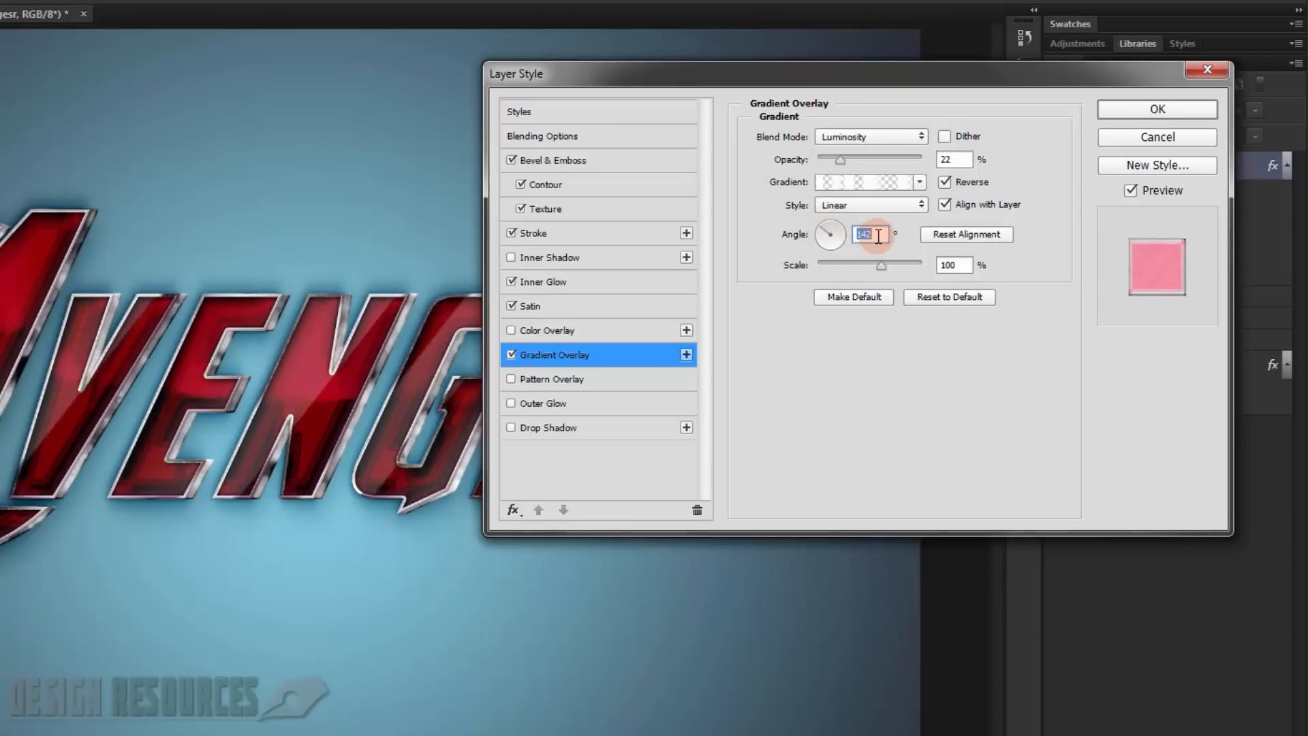
text(140)
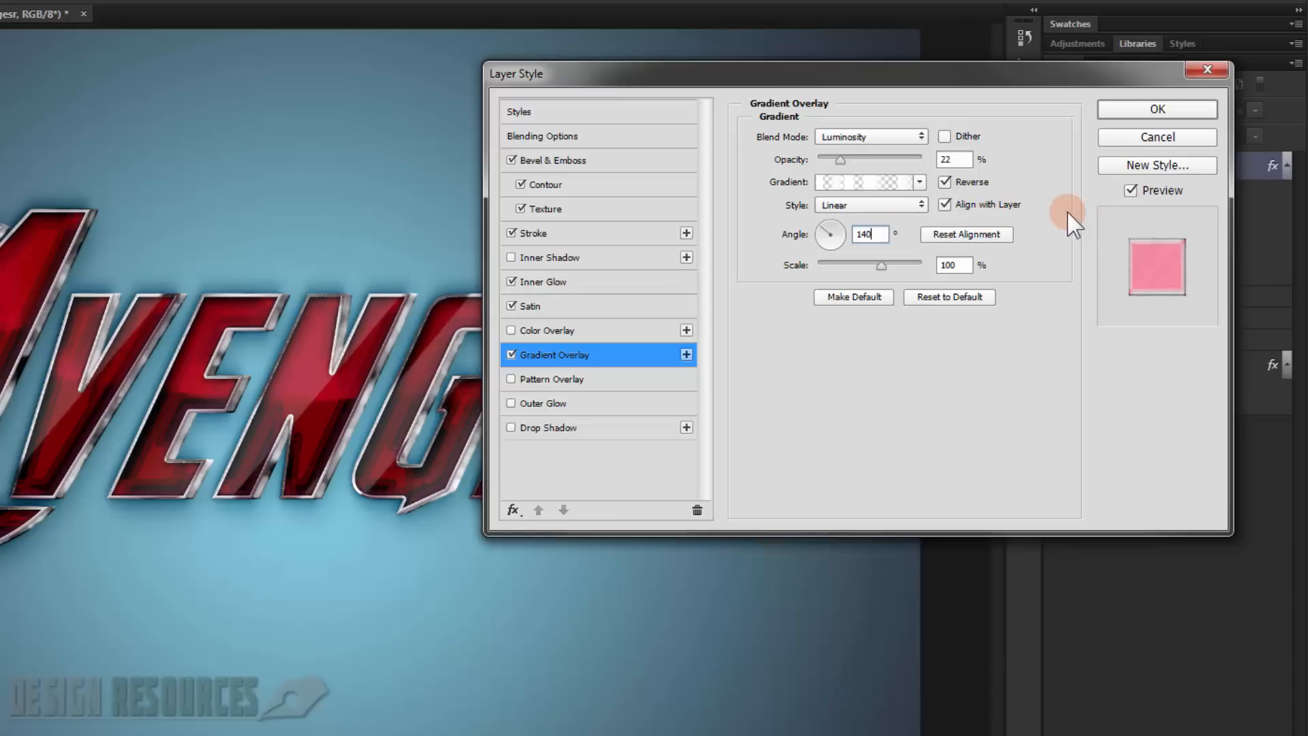
drag(845, 73, 514, 521)
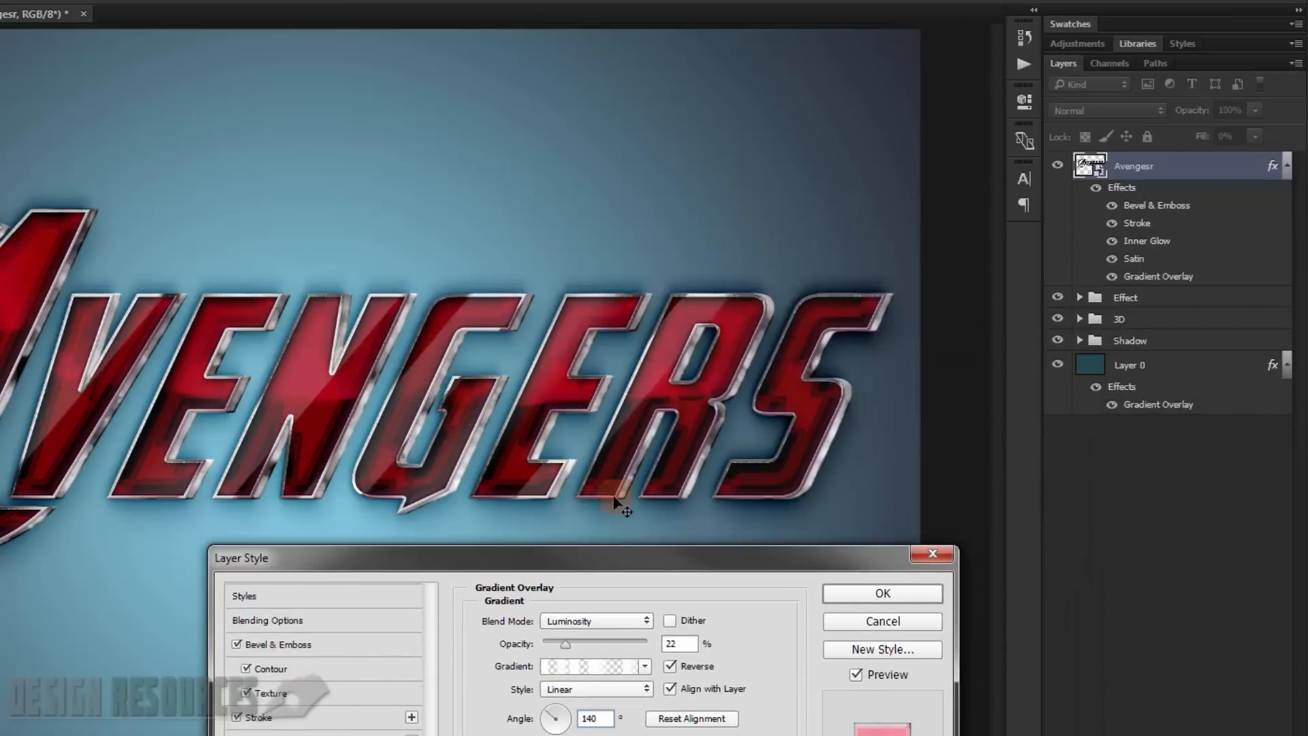
drag(557, 558, 966, 321)
click(794, 594)
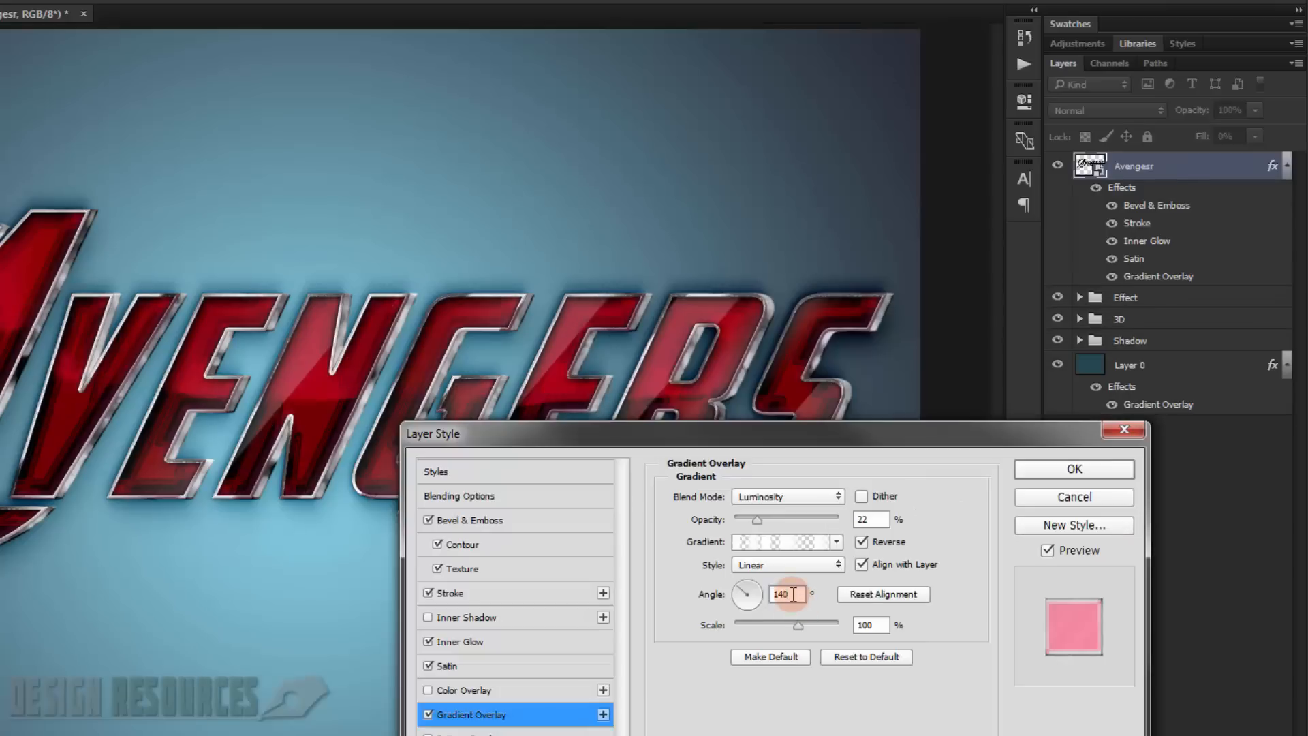
double_click(794, 594)
text(14)
text(0)
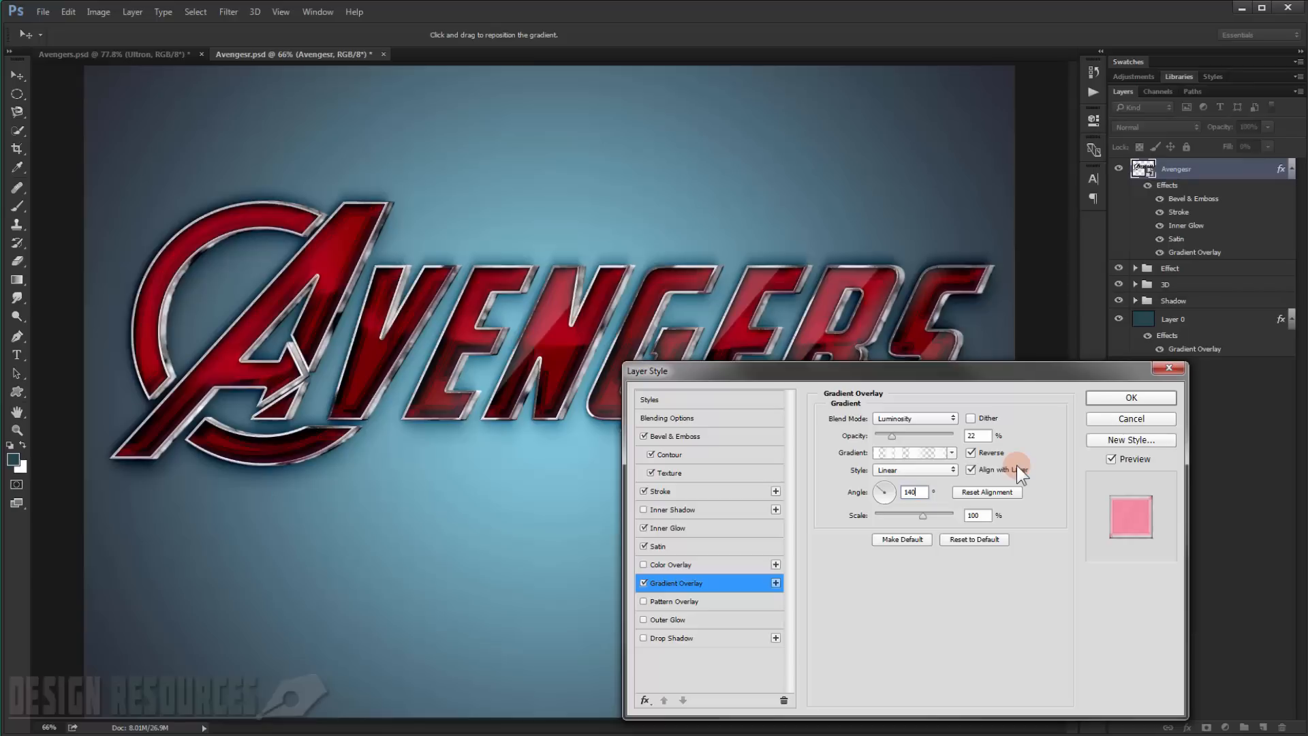
drag(934, 370, 1077, 221)
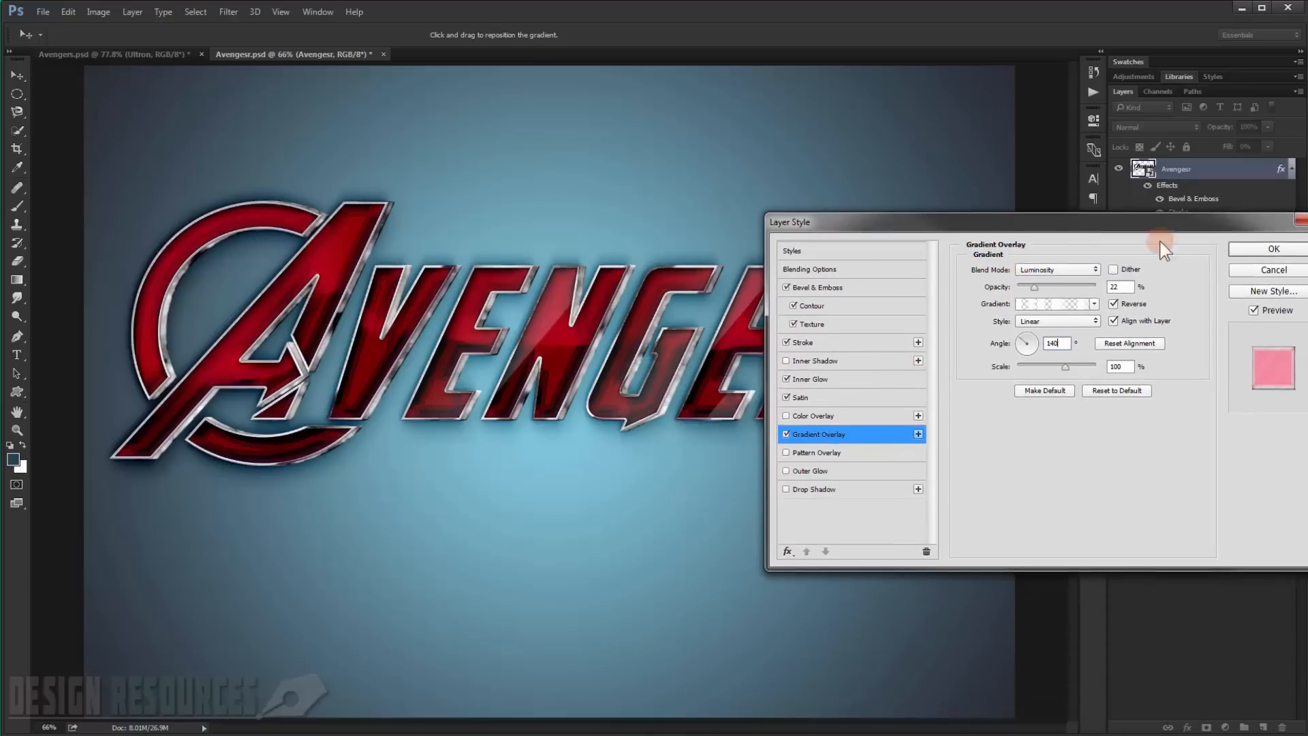
click(1267, 250)
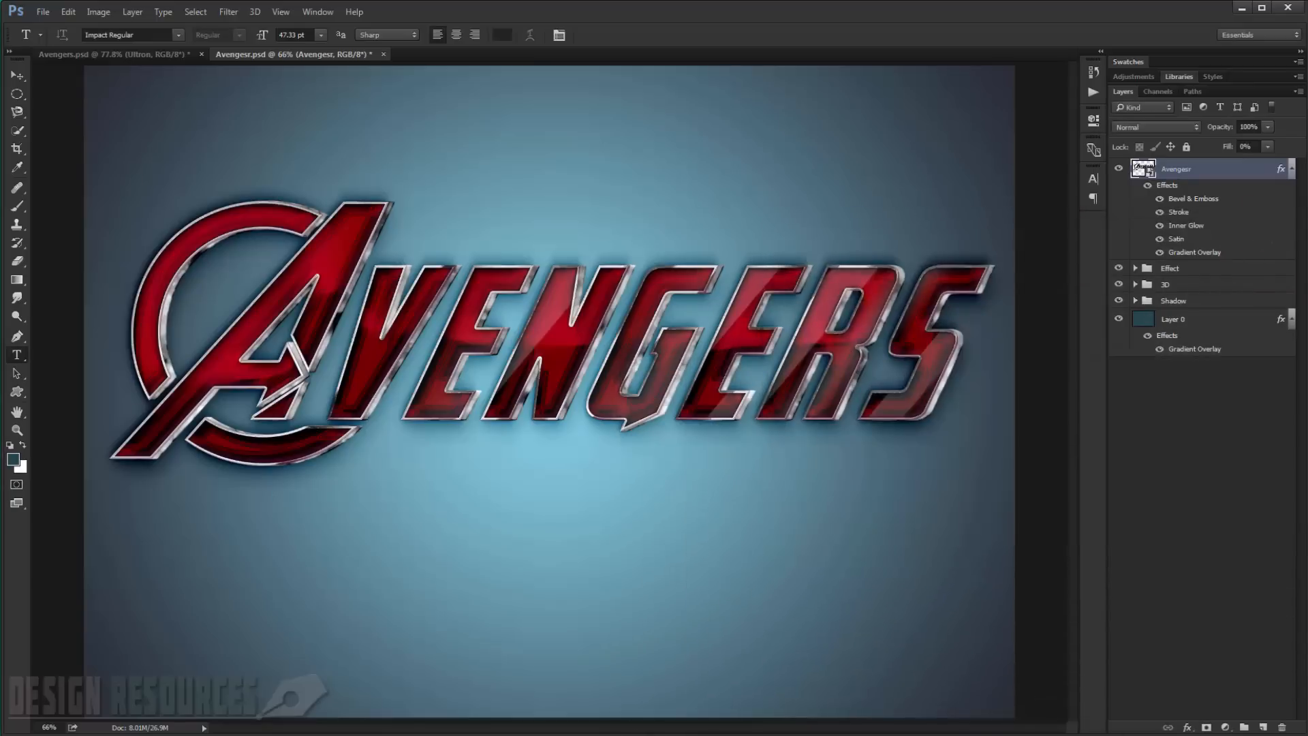
Step: Inspect the styled logo at 100% zoom and collapse the top logo layer's effects list
key(ctrl+plus)
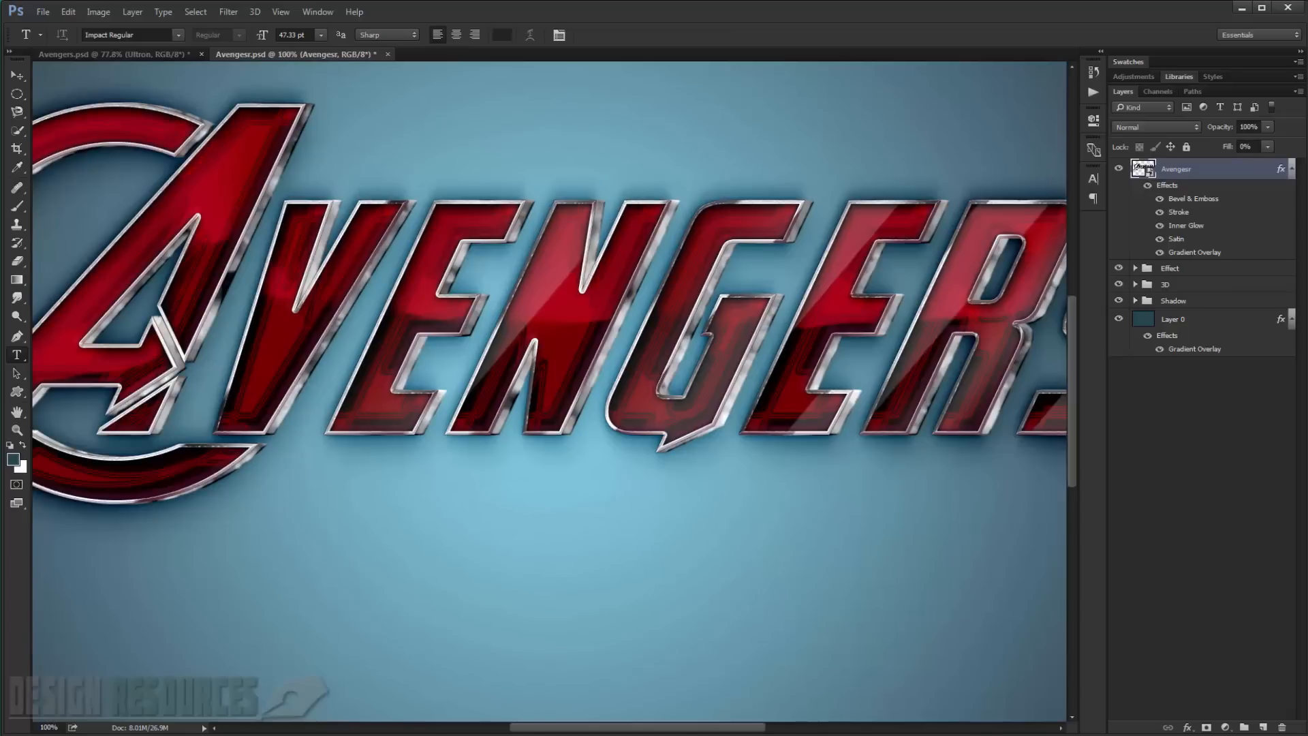
key(ctrl+minus)
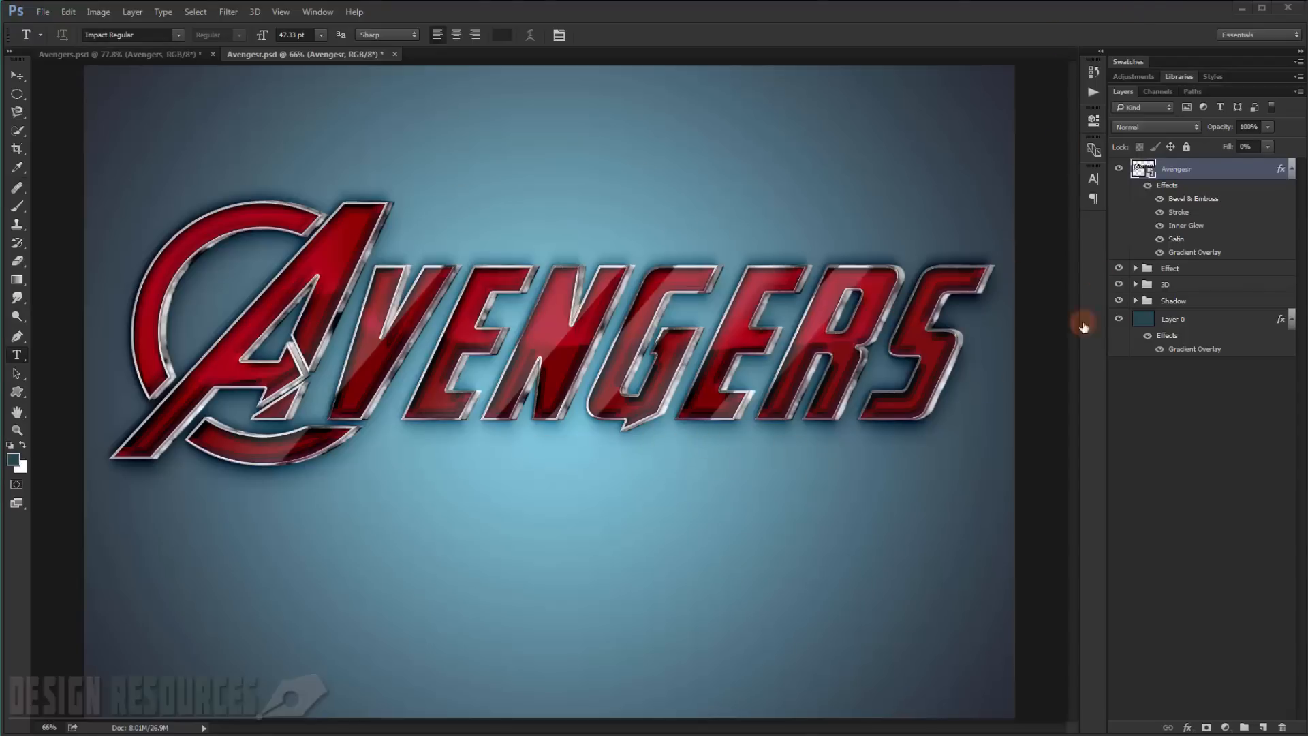
click(1291, 168)
click(1292, 169)
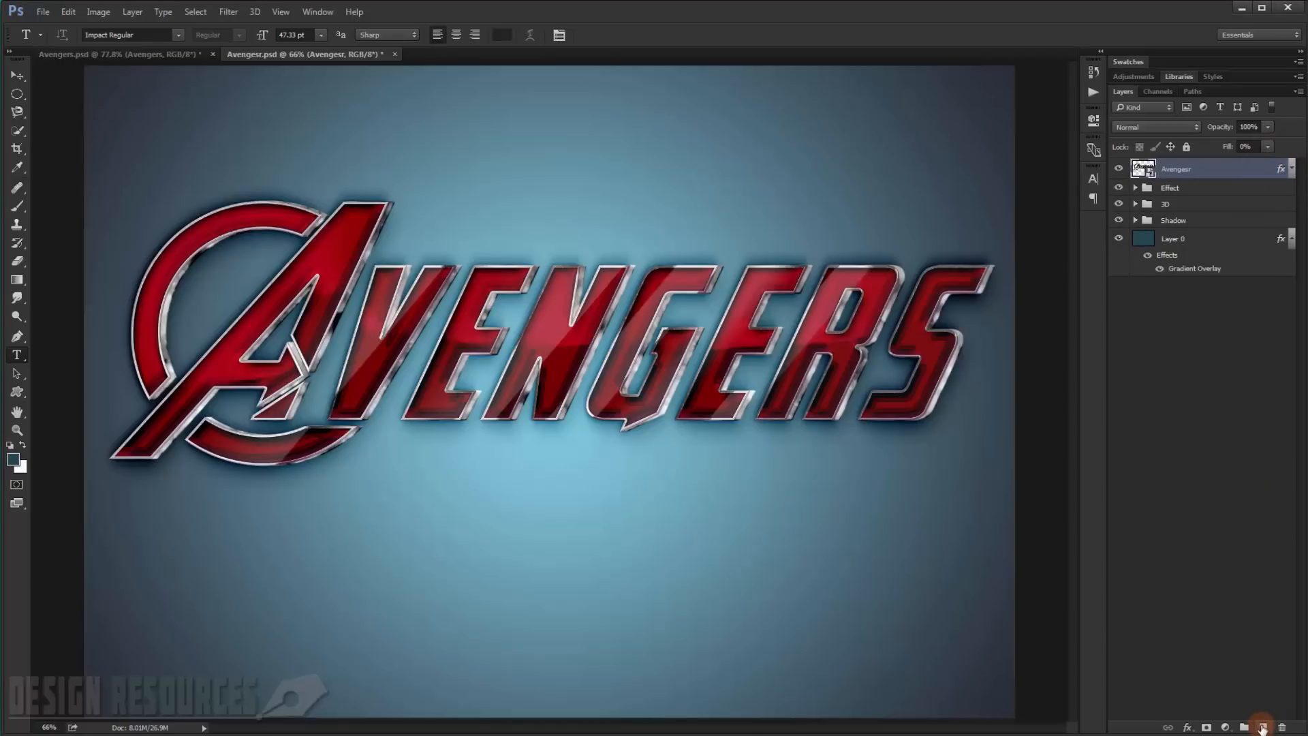
Step: Add the text AGE OF ULTRON and place it just below the last letters of the logo
click(19, 353)
click(455, 539)
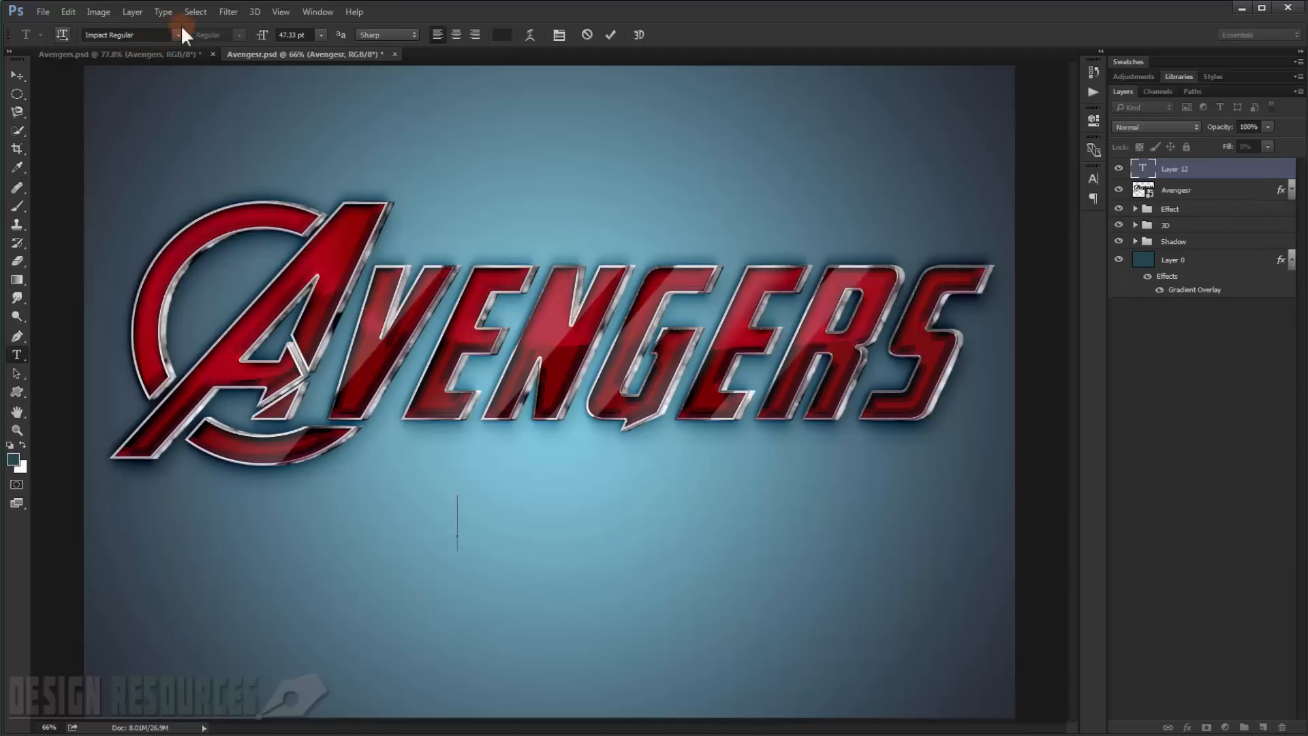
text(AGE OF)
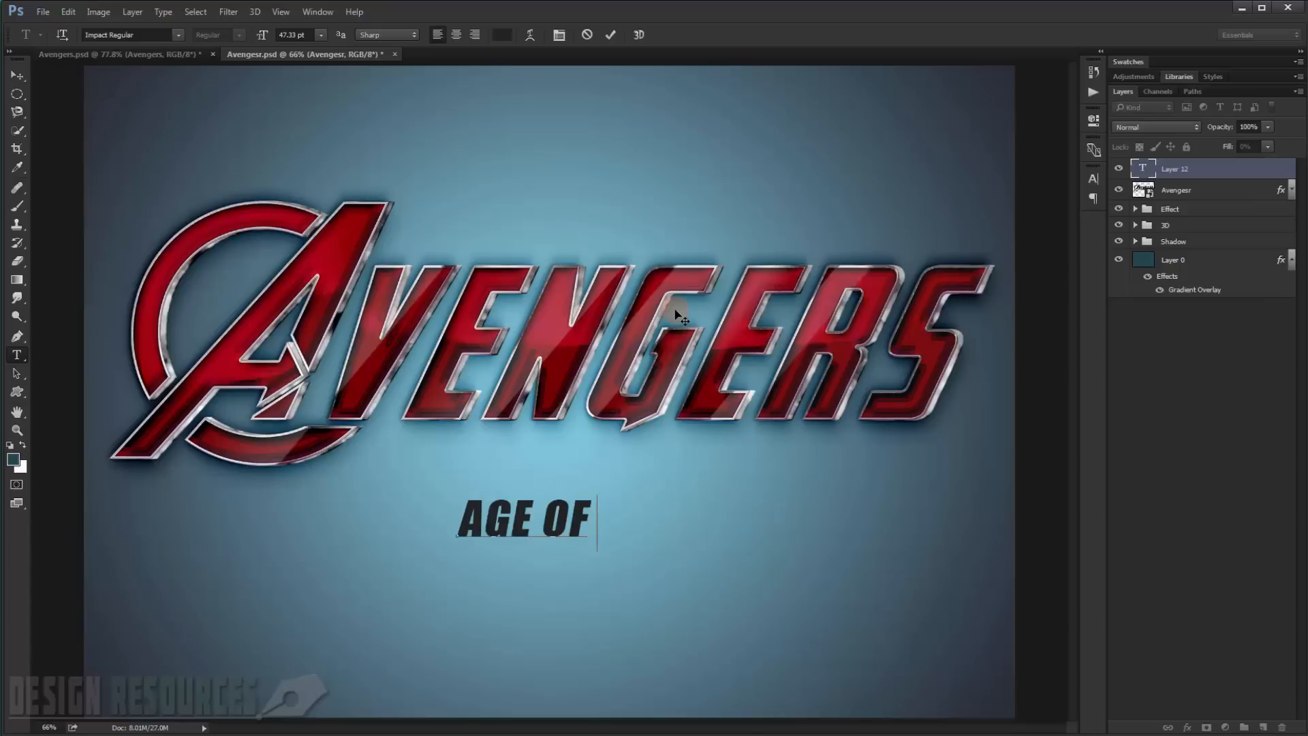
text( ULT)
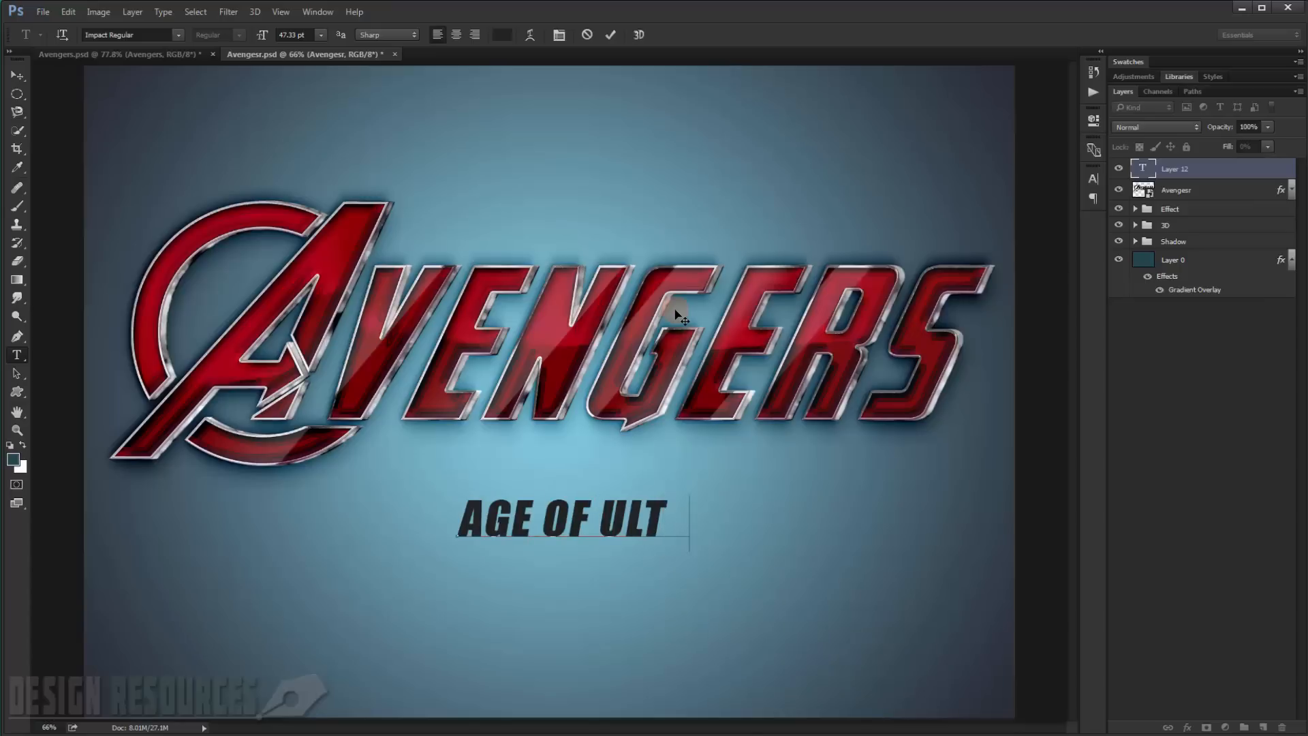
text(RON)
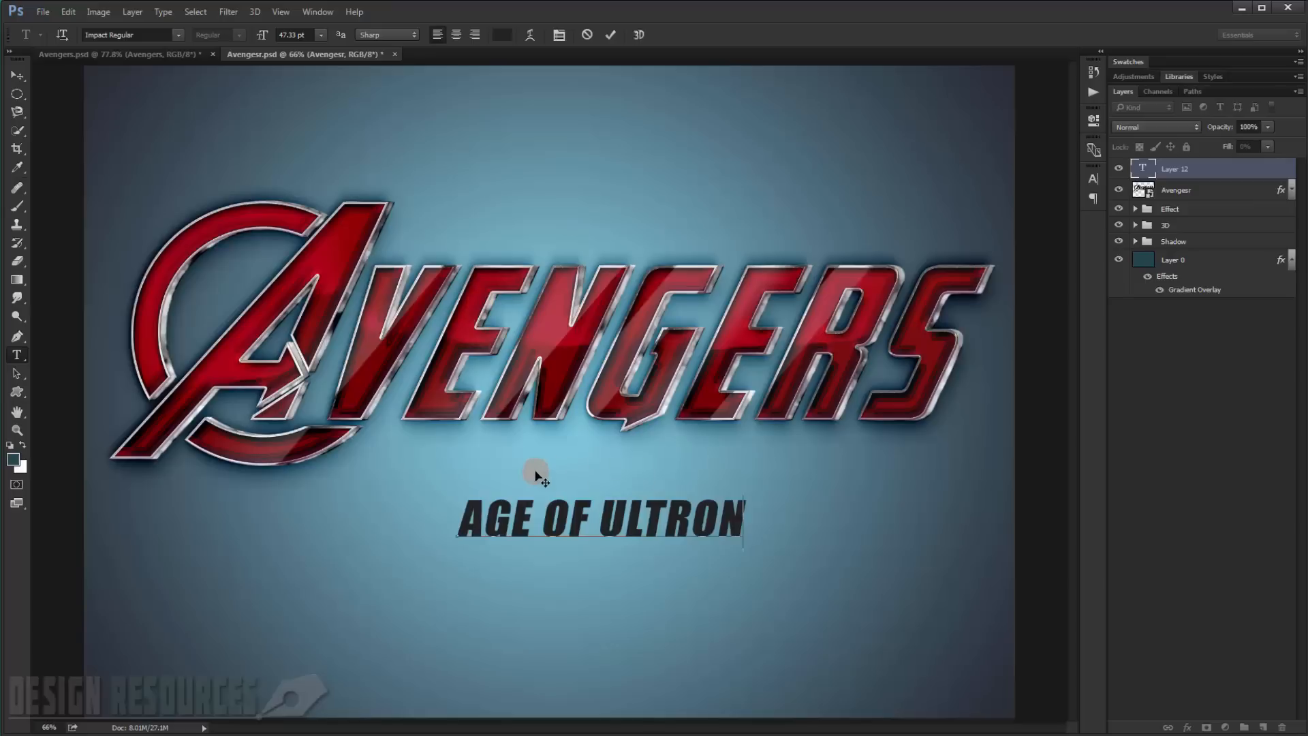
mouse_move(727, 429)
mouse_down()
mouse_move(712, 404)
mouse_move(722, 421)
mouse_up()
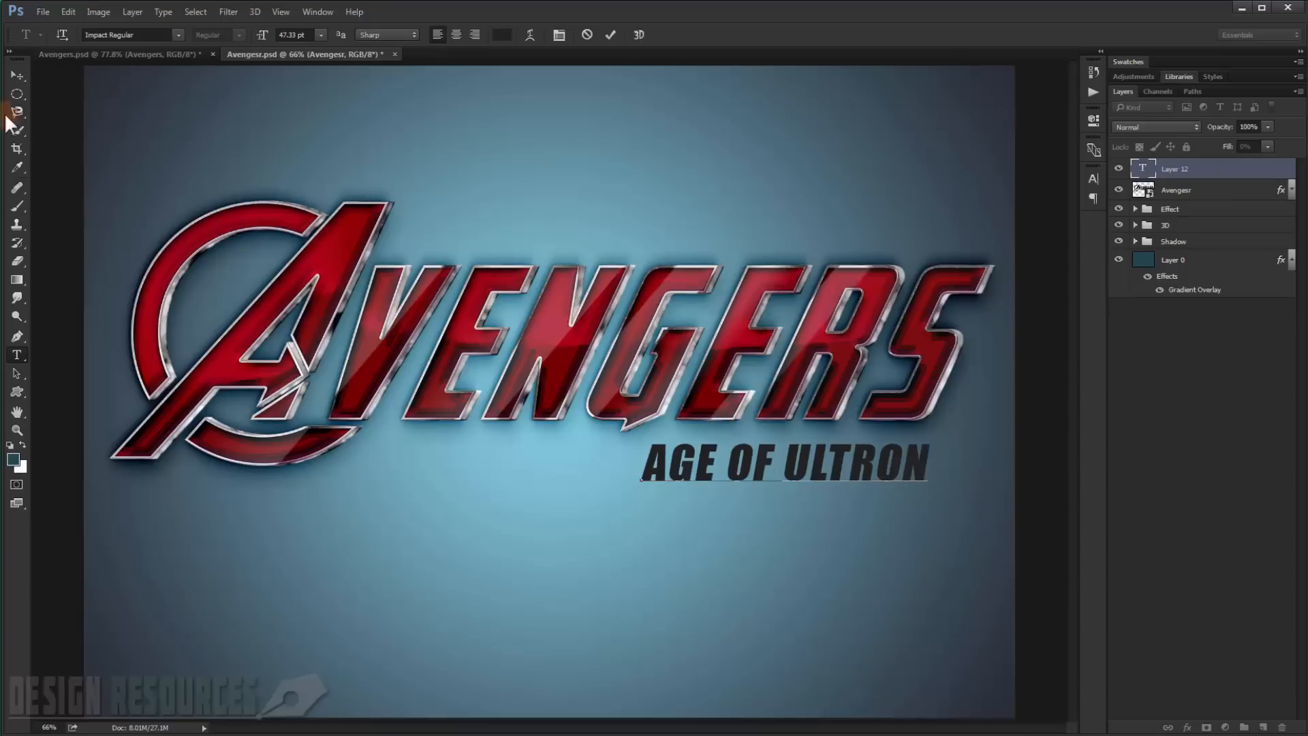
click(15, 75)
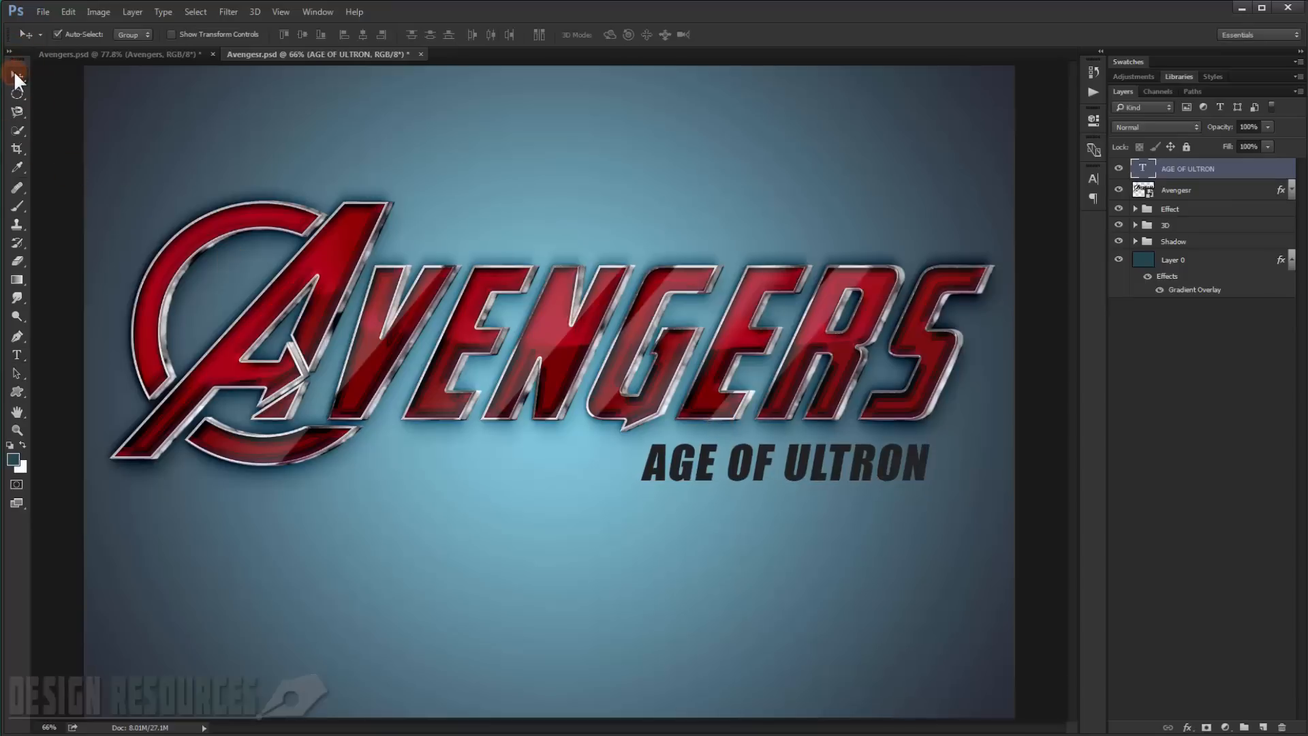
Step: Add a Pattern Overlay to the AGE OF ULTRON layer using the grungy metal pattern at 33% scale
double_click(1278, 163)
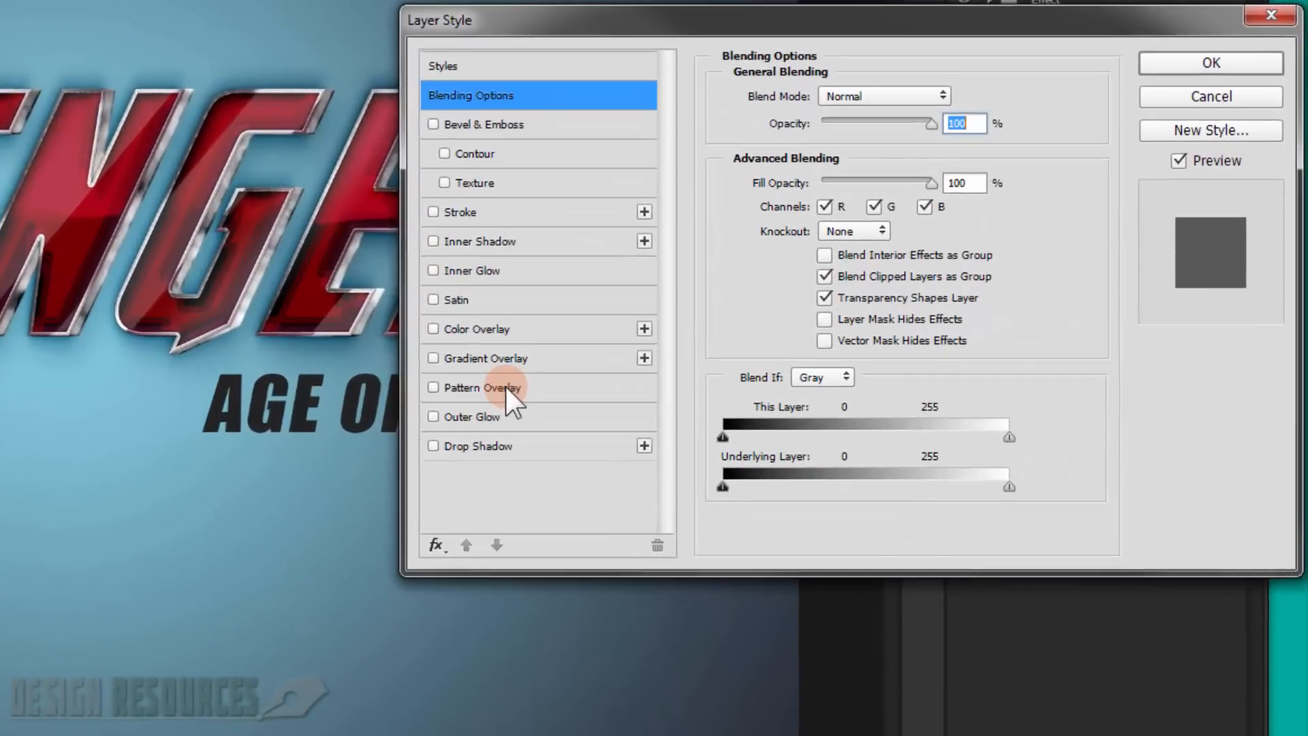
click(505, 386)
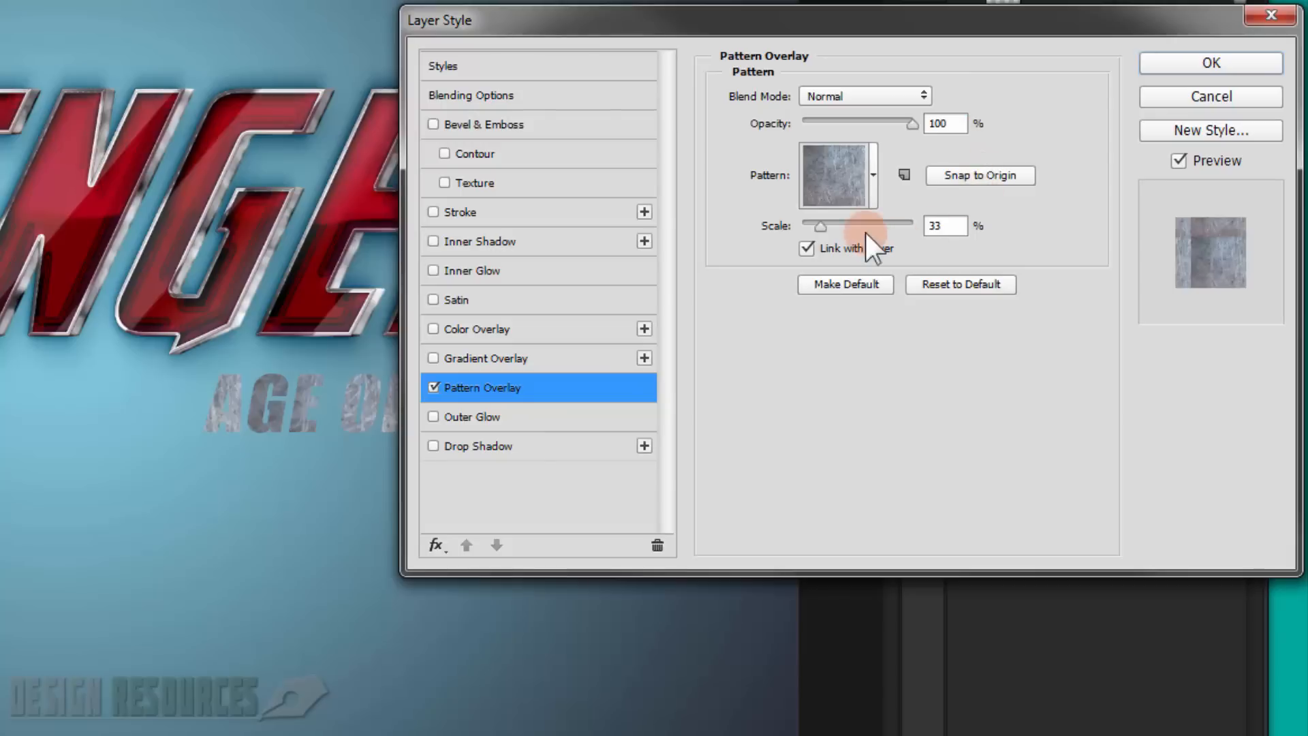
click(873, 175)
click(845, 285)
click(838, 282)
drag(1066, 36, 956, 29)
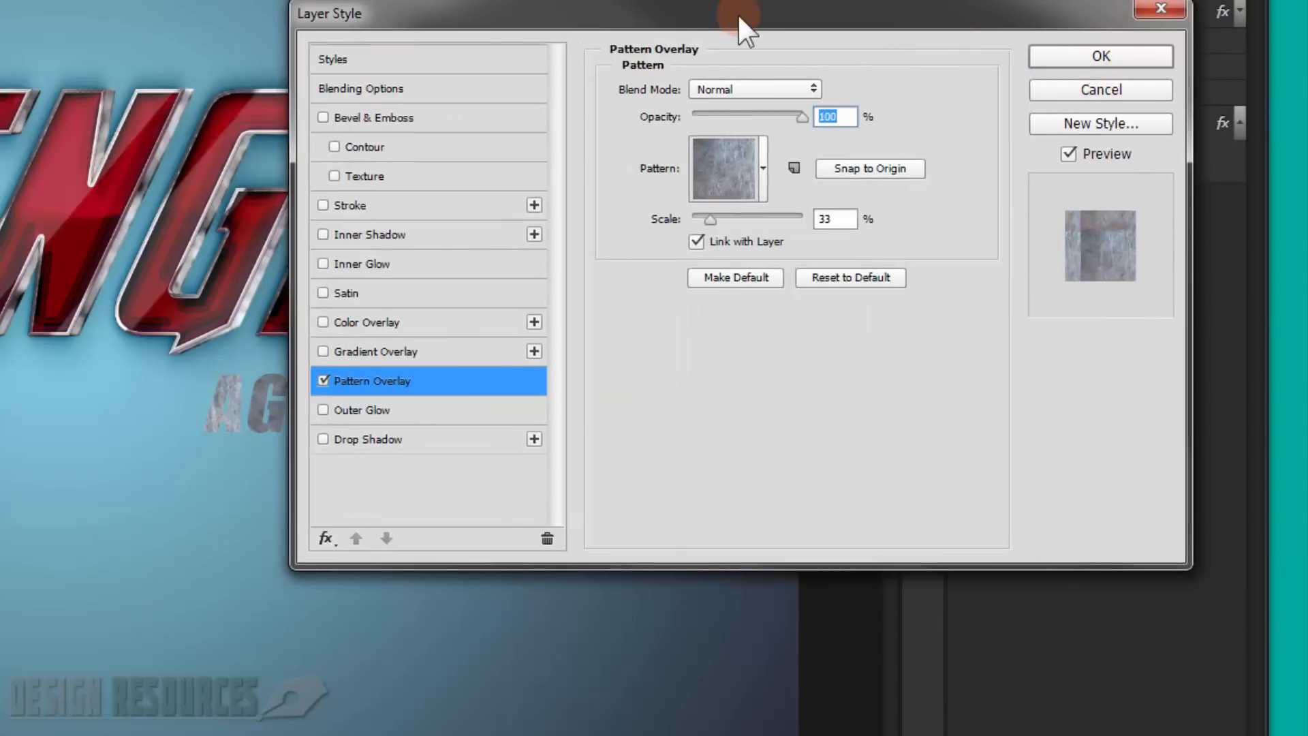
drag(713, 10, 856, 0)
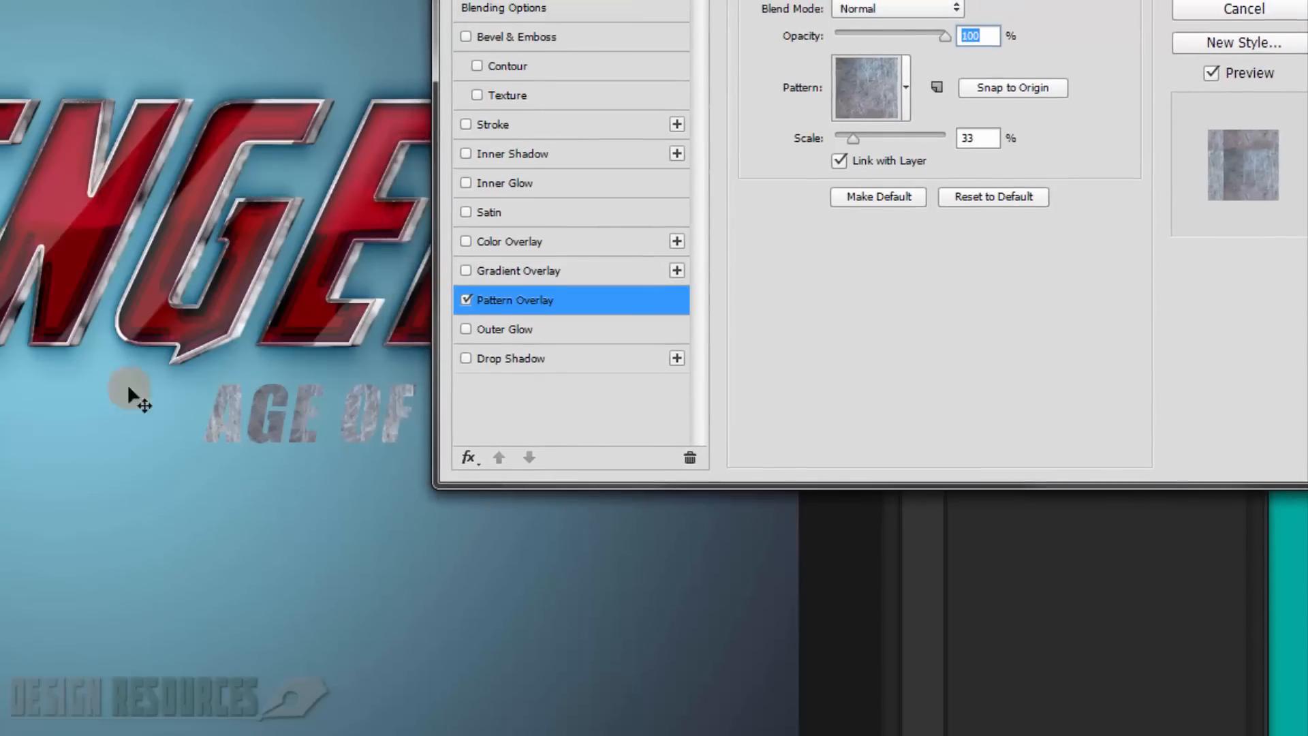
Step: Add a Drop Shadow to the subtitle with 84% opacity, 103° angle, 4 px distance, 40% spread and 10 px size
click(509, 351)
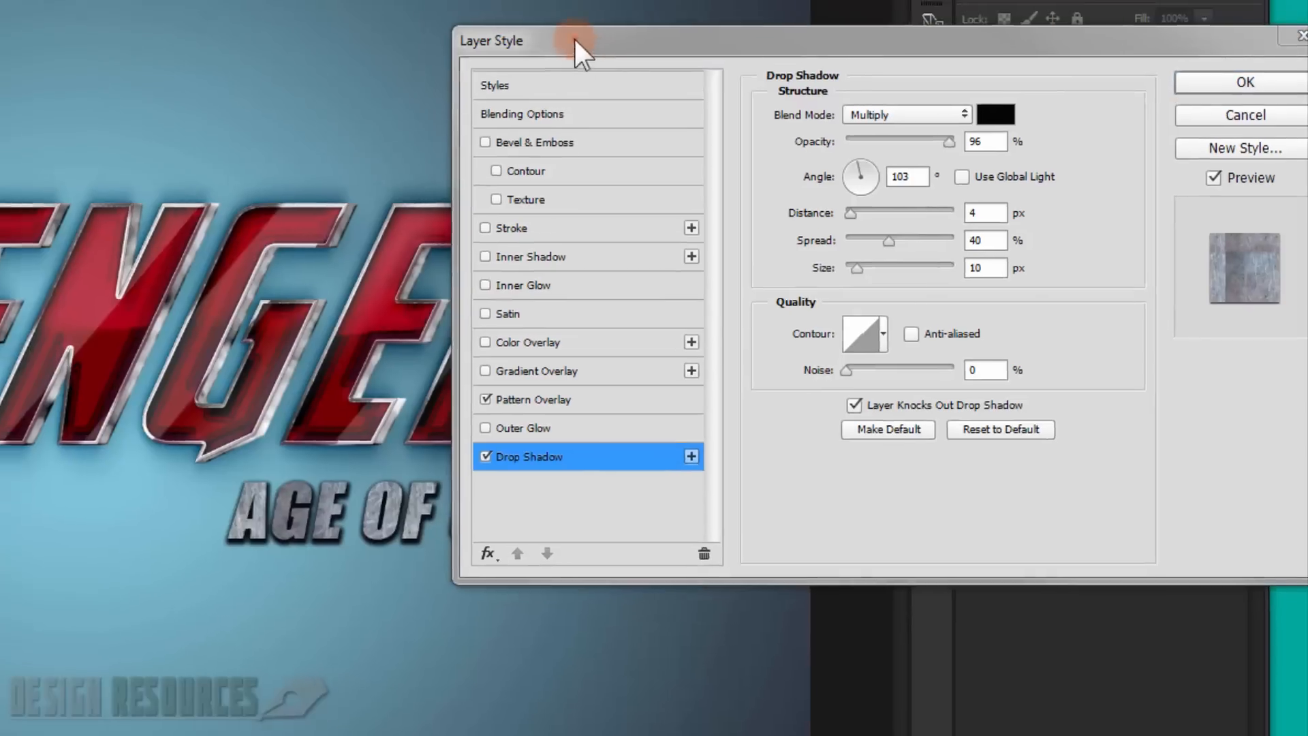
mouse_move(565, 29)
mouse_down()
mouse_move(878, 55)
mouse_move(737, 33)
mouse_move(573, 35)
mouse_up()
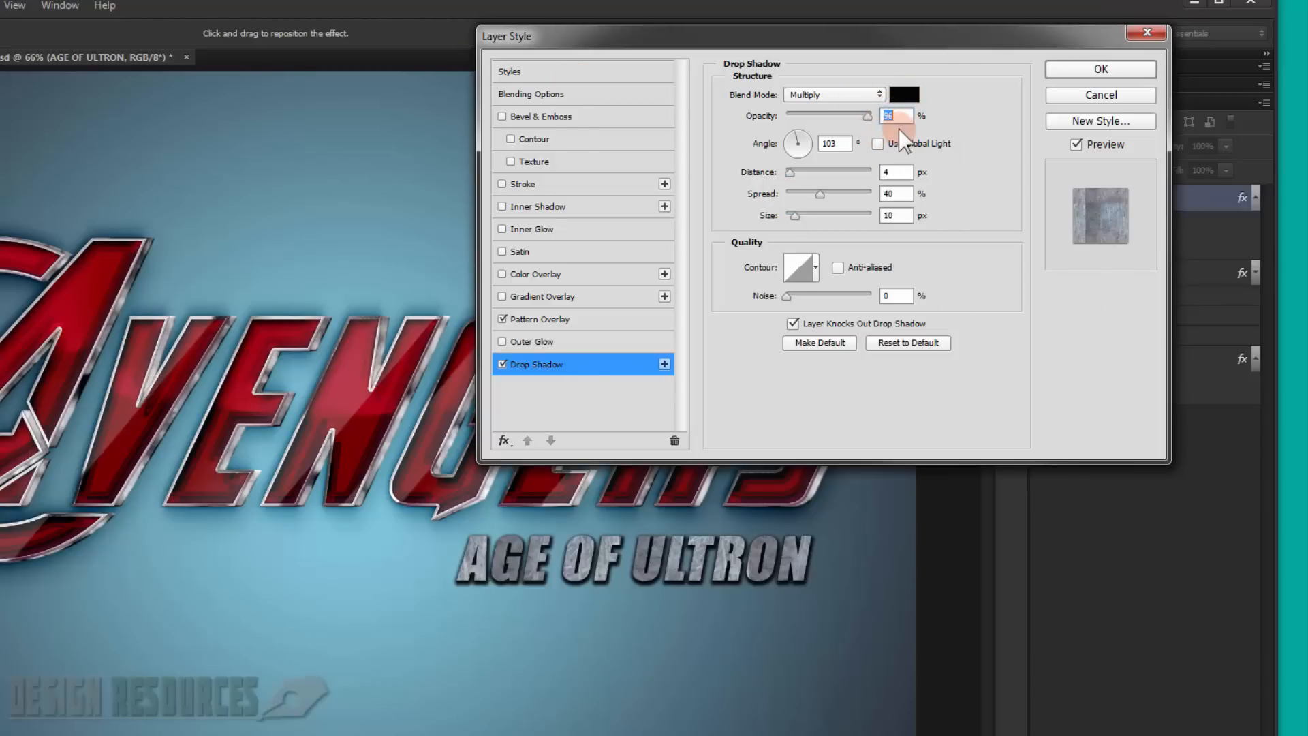
double_click(842, 144)
text(1)
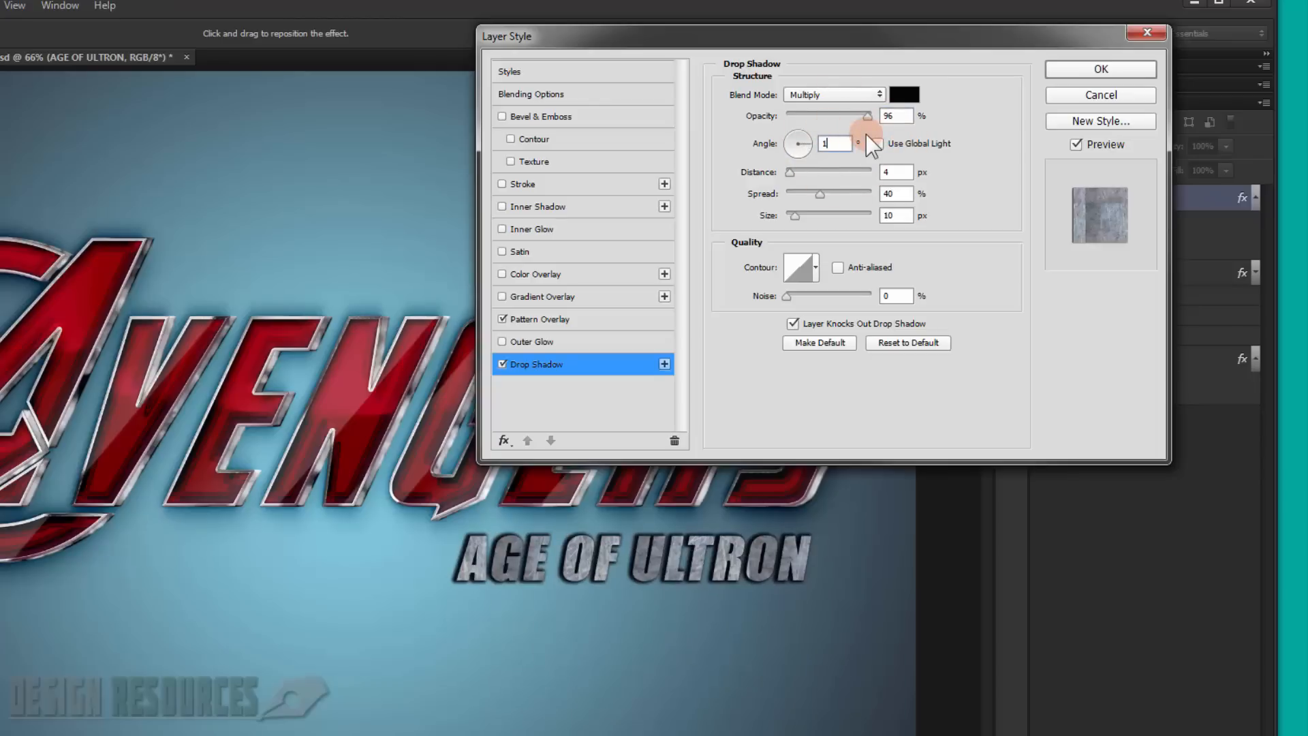
text(03)
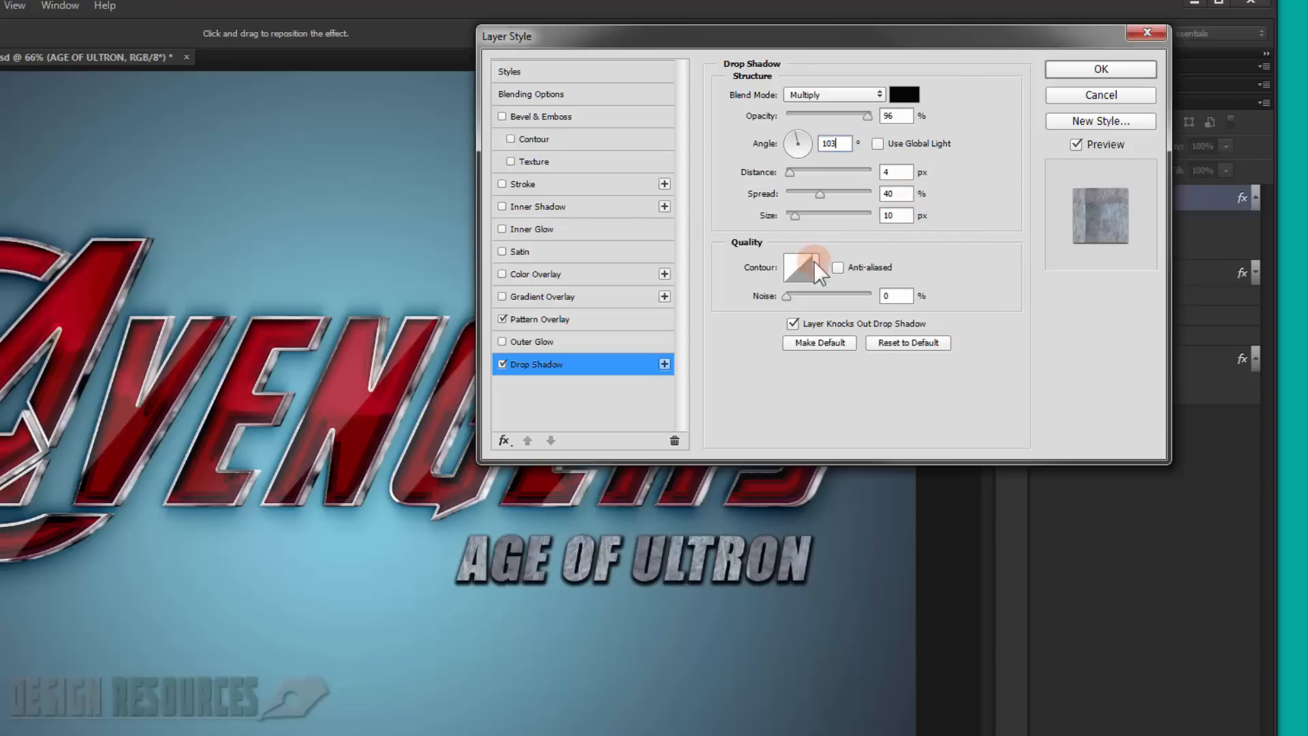
drag(864, 120, 862, 117)
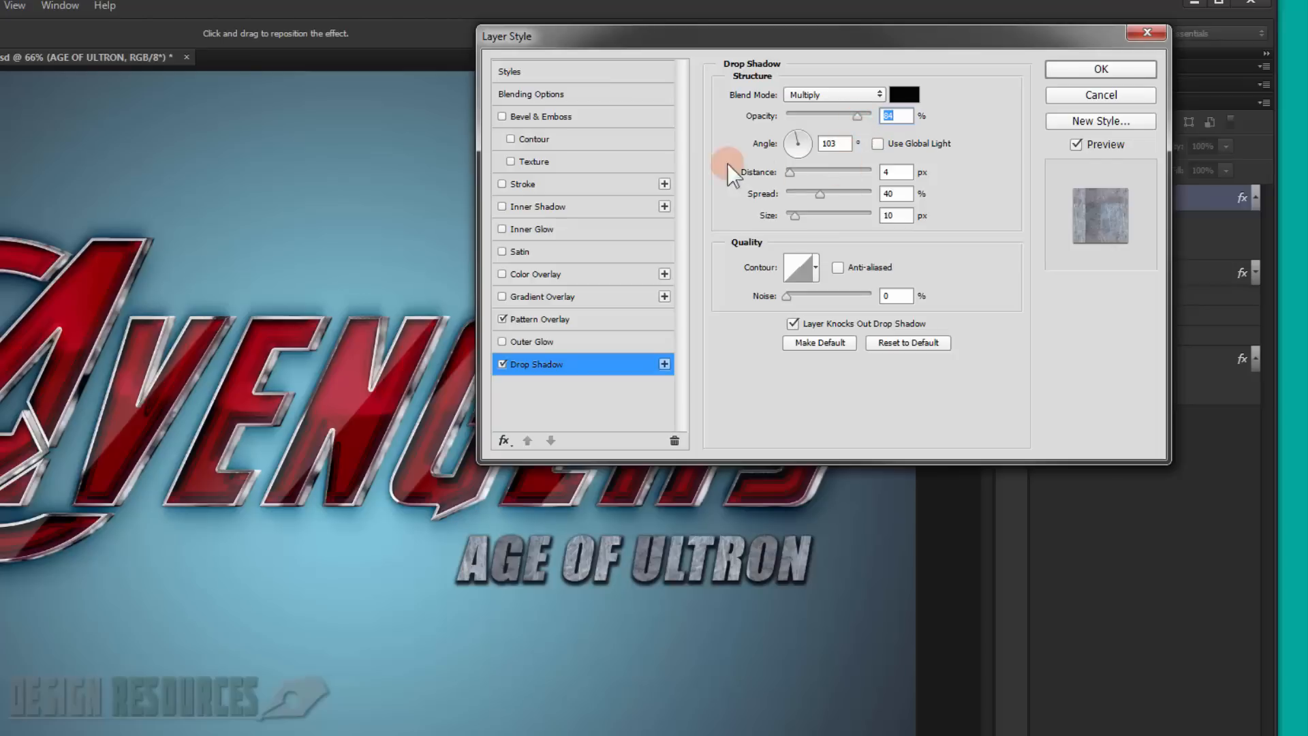
Step: Fine-tune the subtitle's pattern overlay scale and apply the layer style
click(539, 319)
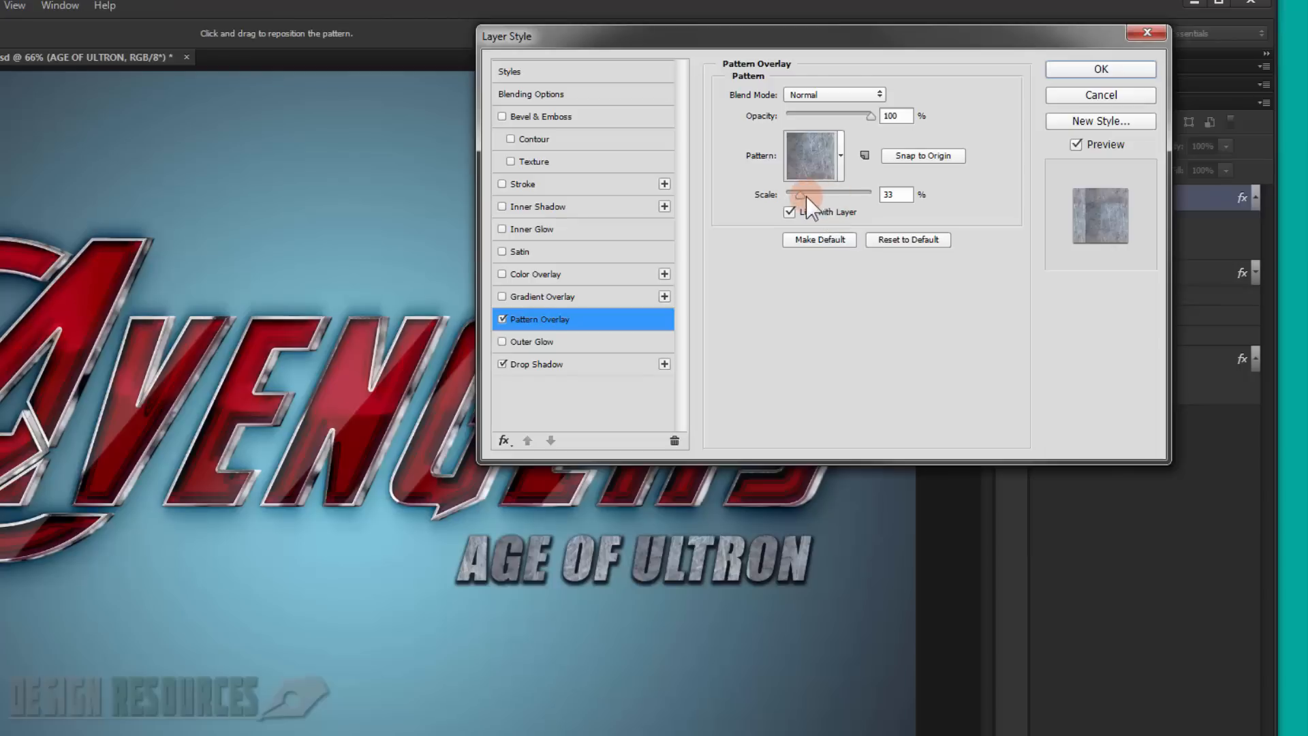
mouse_move(801, 198)
mouse_down()
mouse_move(827, 194)
mouse_move(802, 201)
mouse_up()
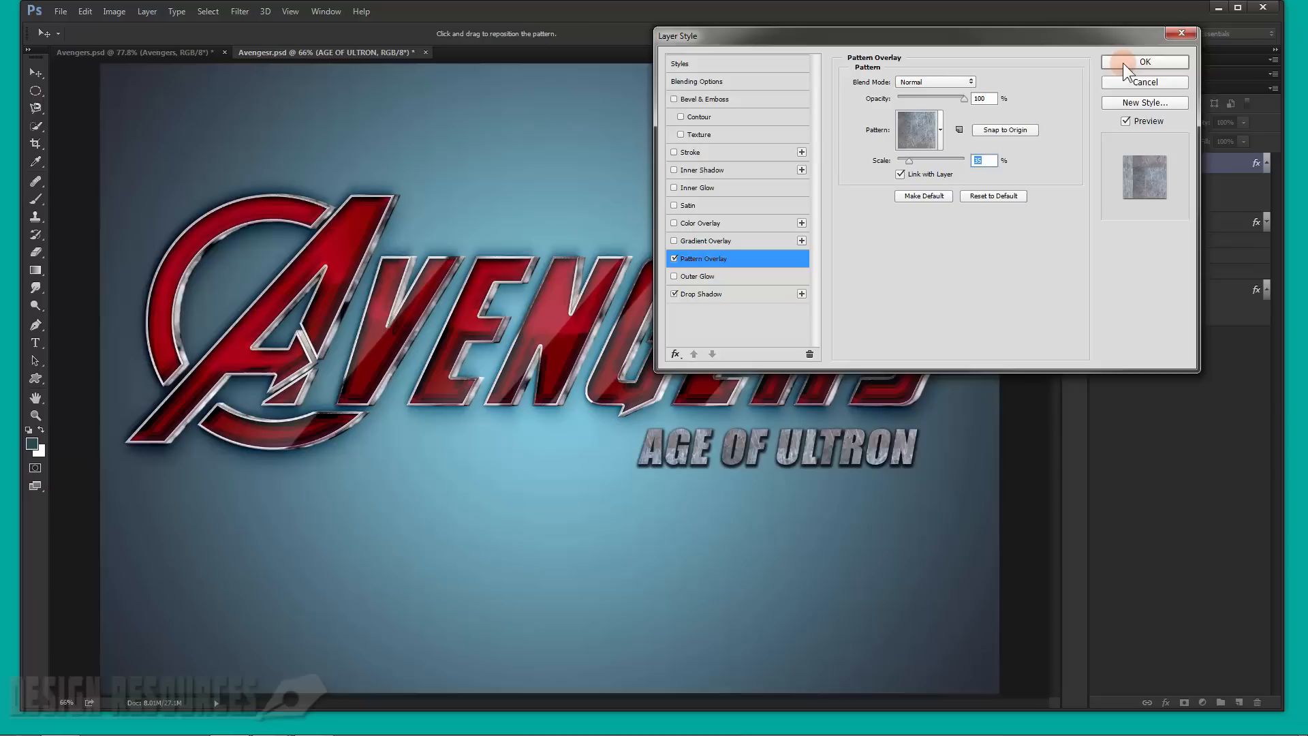
click(1123, 63)
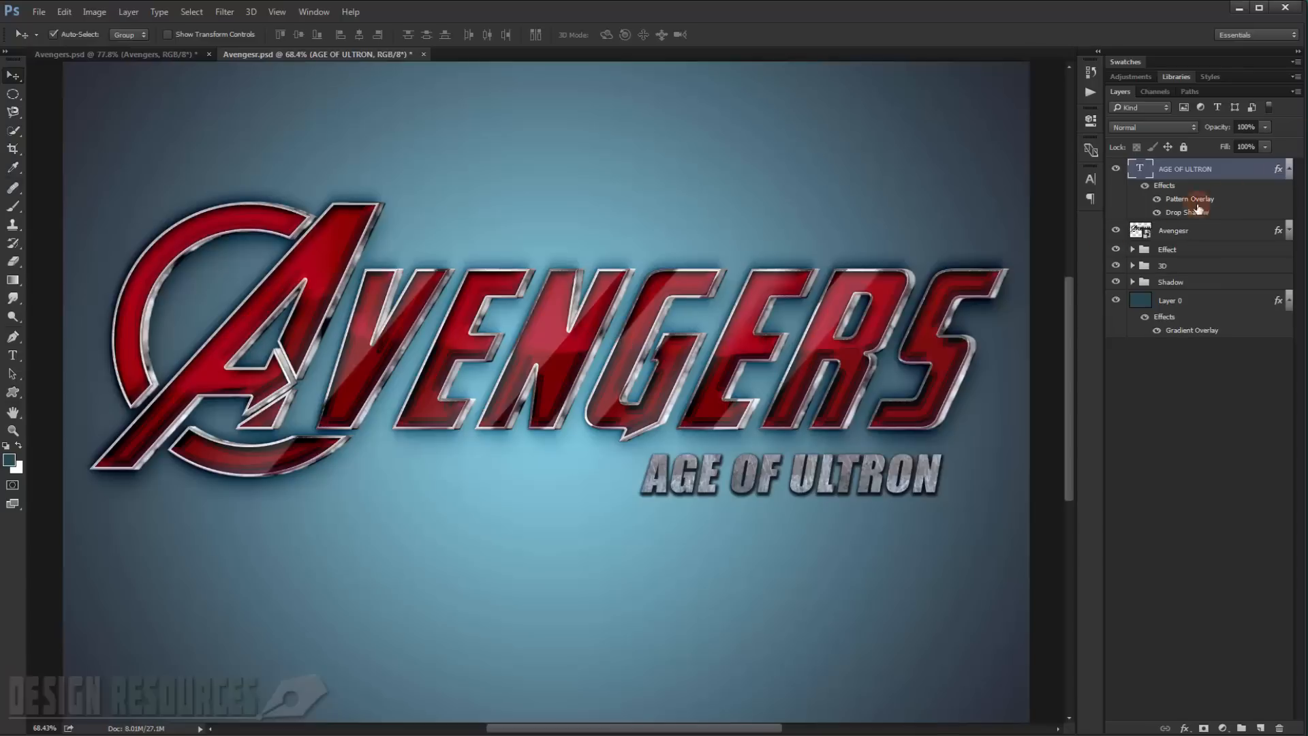
Step: Open the top logo layer's smart object and delete the letters after the initial A in its text layer
double_click(1143, 232)
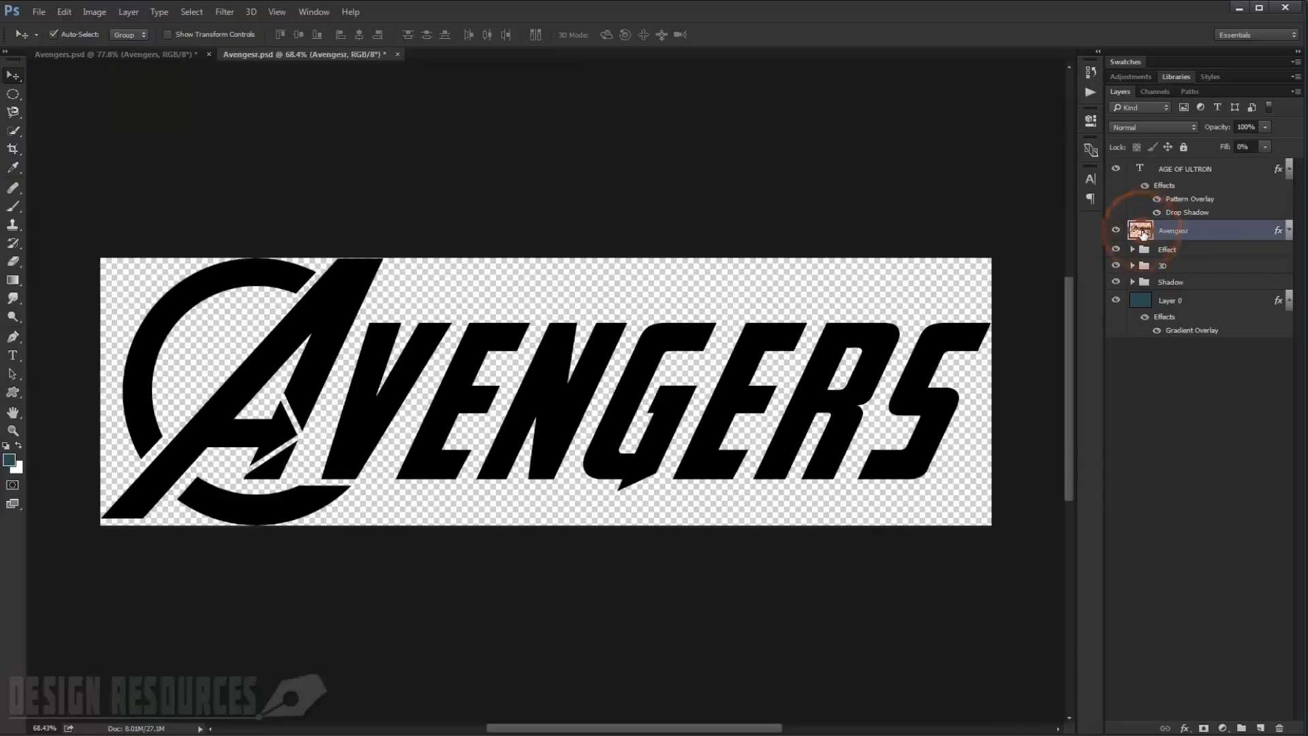
double_click(1163, 182)
double_click(1135, 183)
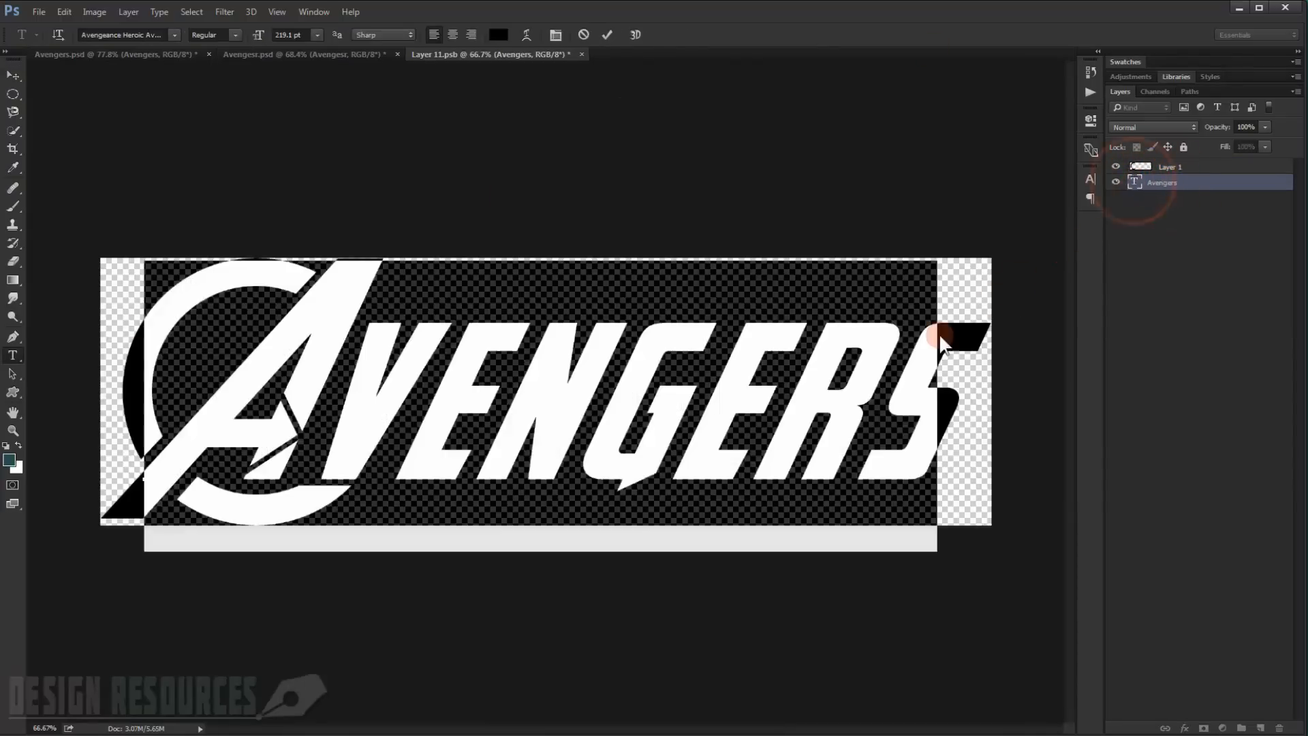
drag(958, 345, 358, 349)
text(n)
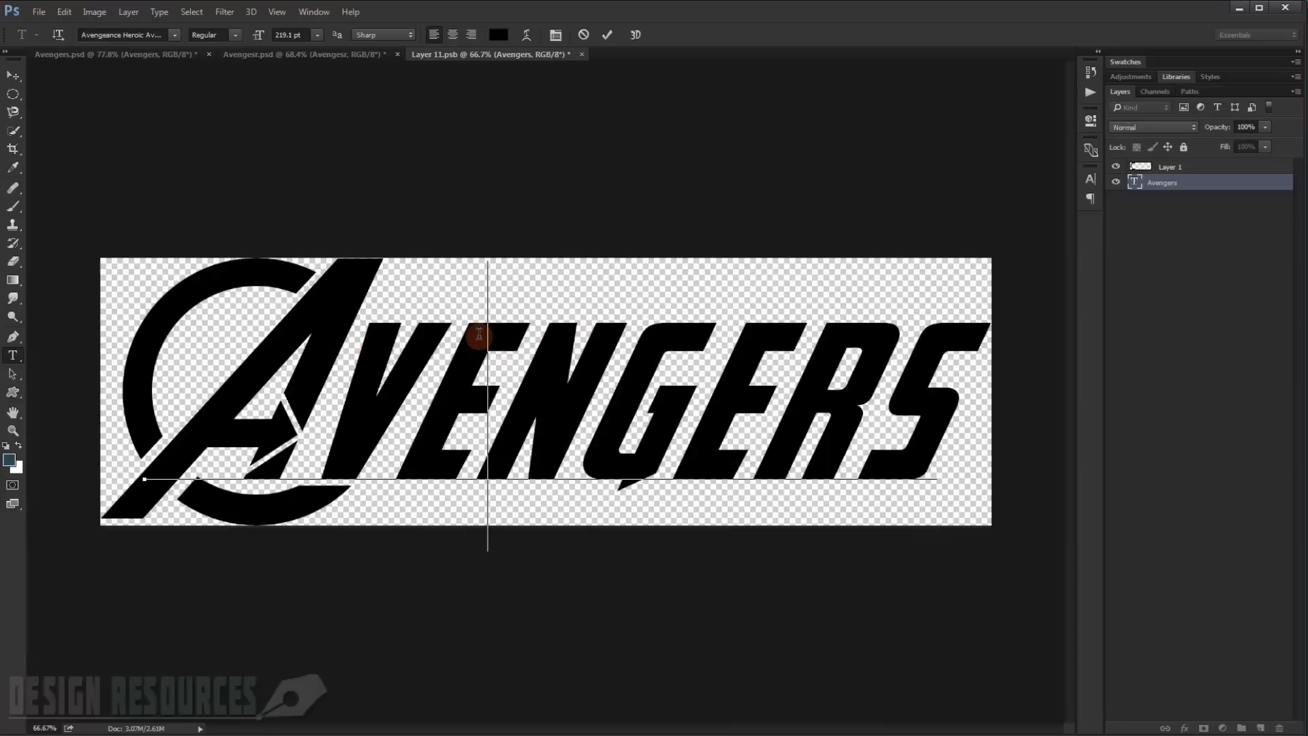
key(BackSpace)
key(BackSpace)
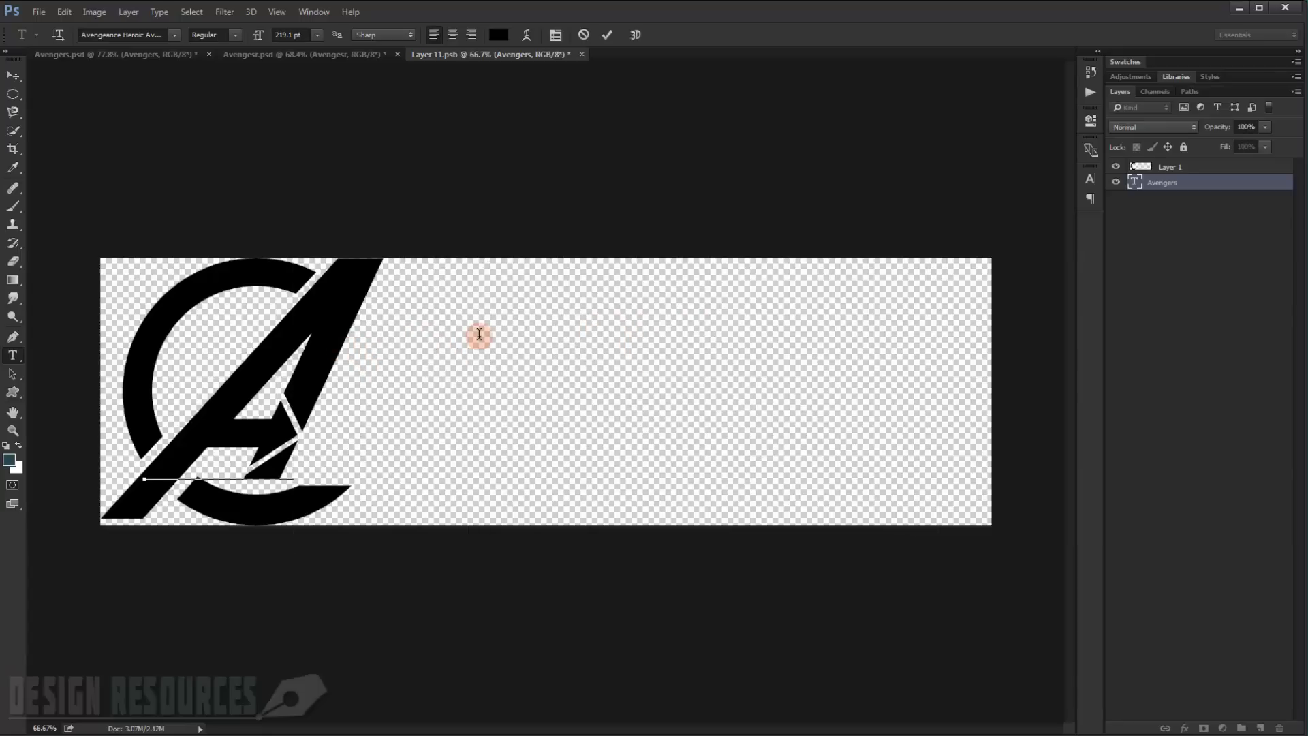
Step: Complete the smart object's text as "Anew tut", then save and close the smart object
text(nes)
key(BackSpace)
text(w)
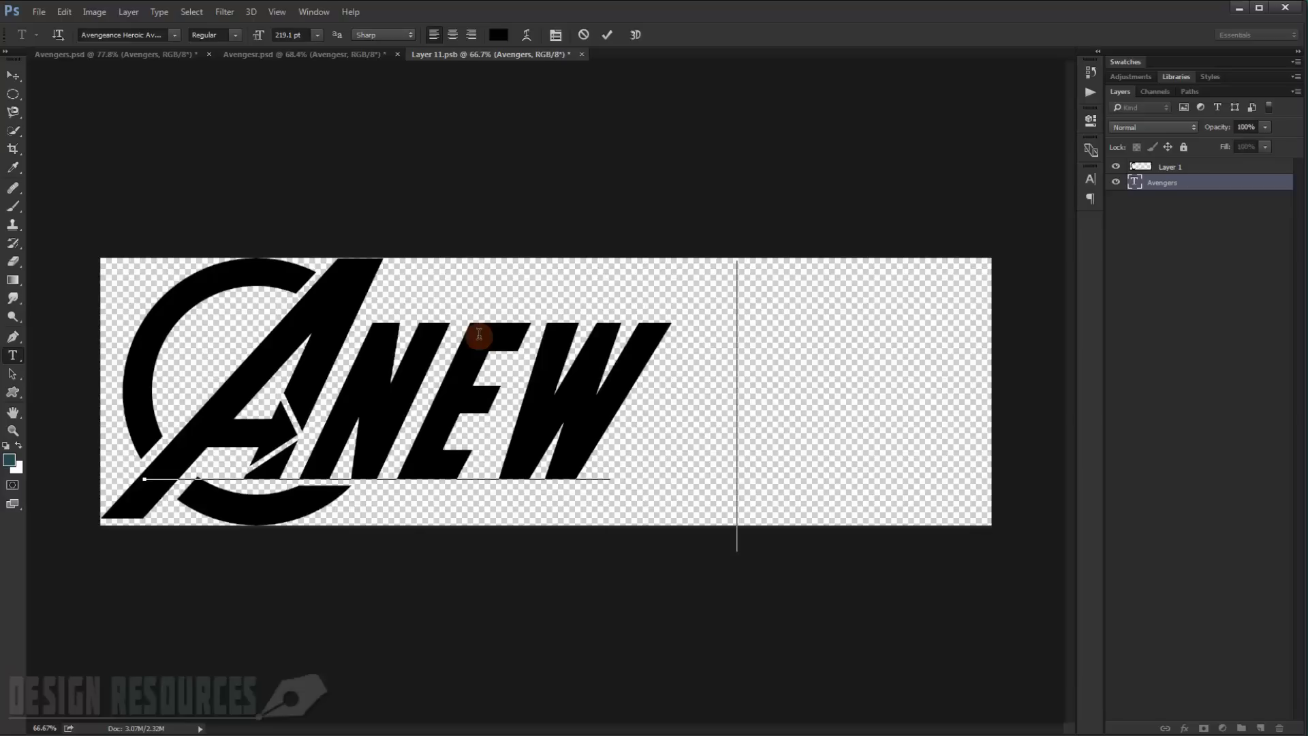
text( tut)
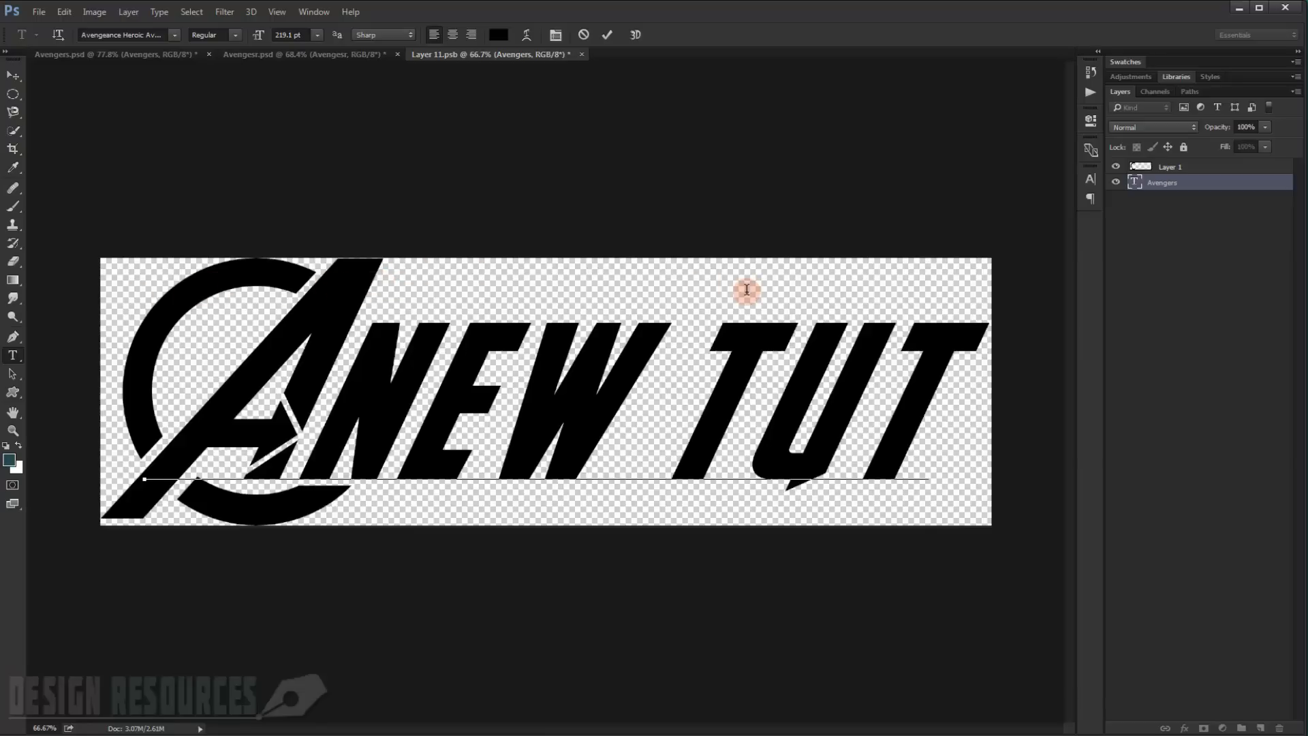
key(ctrl+Return)
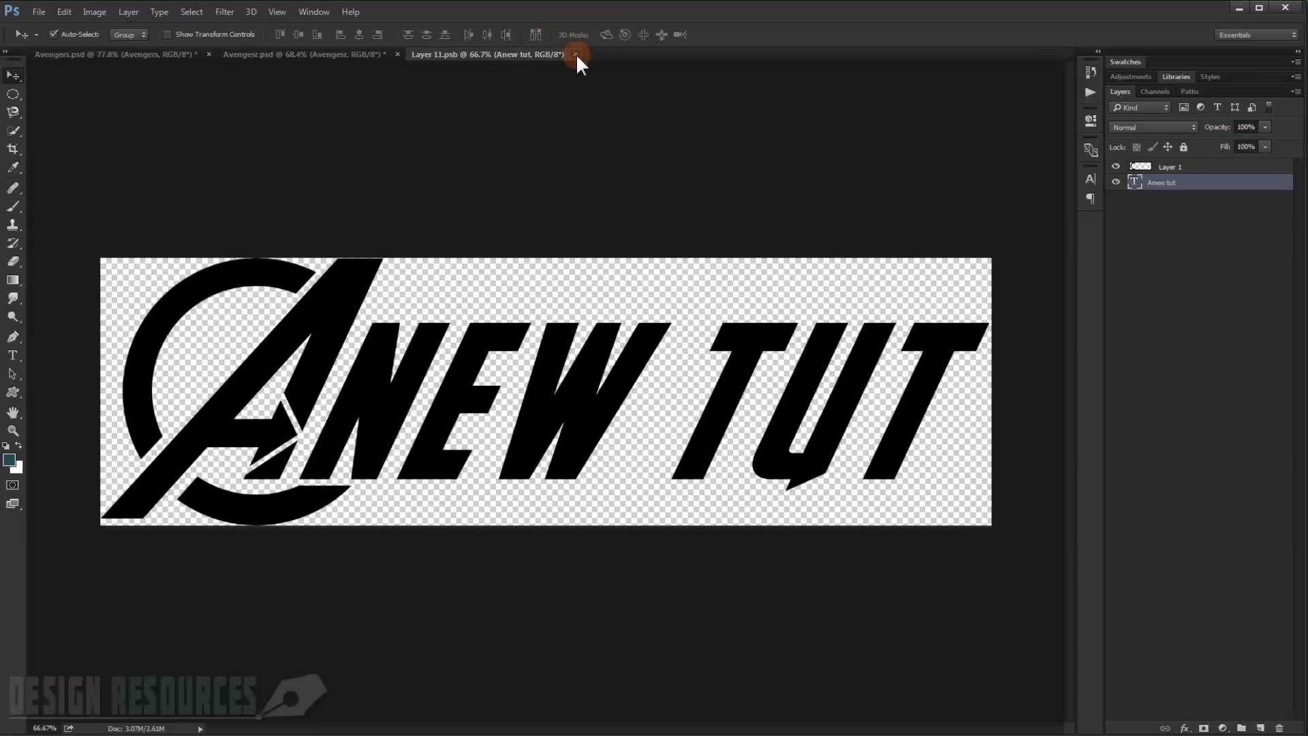
click(577, 55)
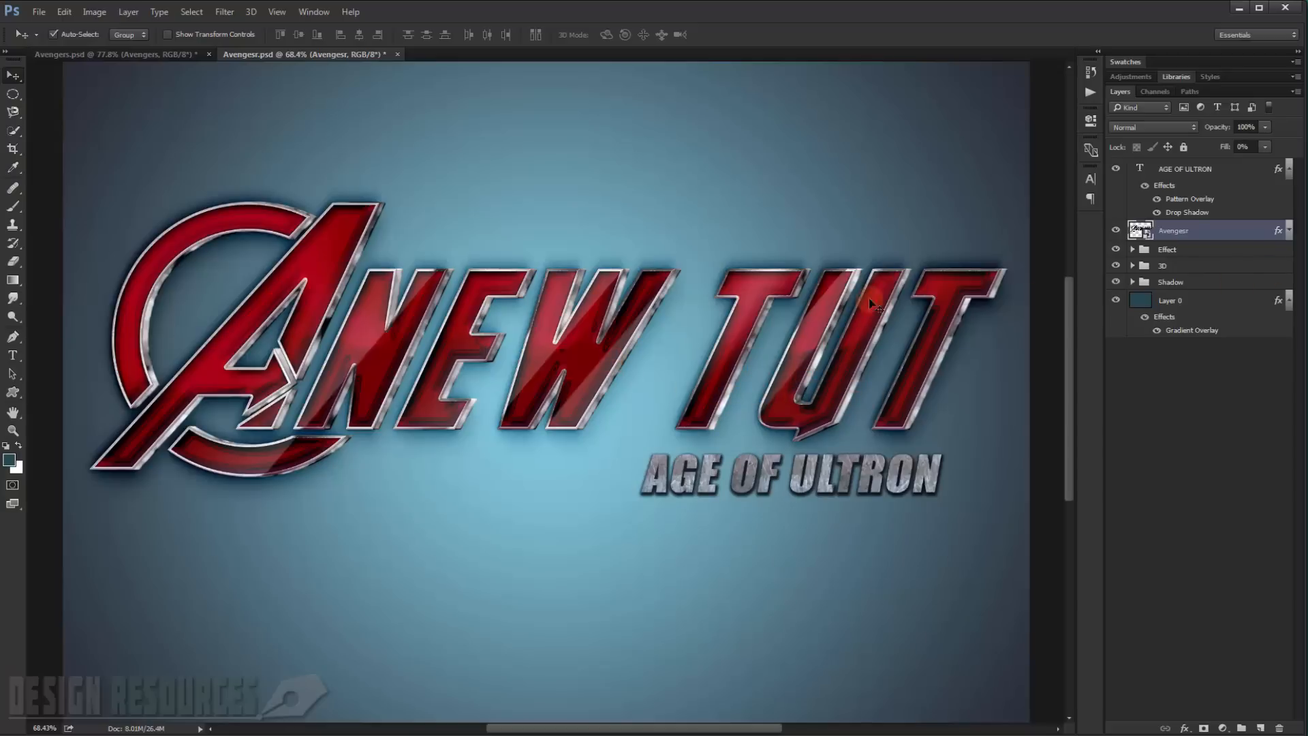
Step: Undo the smart object's text change in the main logo document
click(1236, 230)
click(1120, 209)
click(580, 367)
key(ctrl+z)
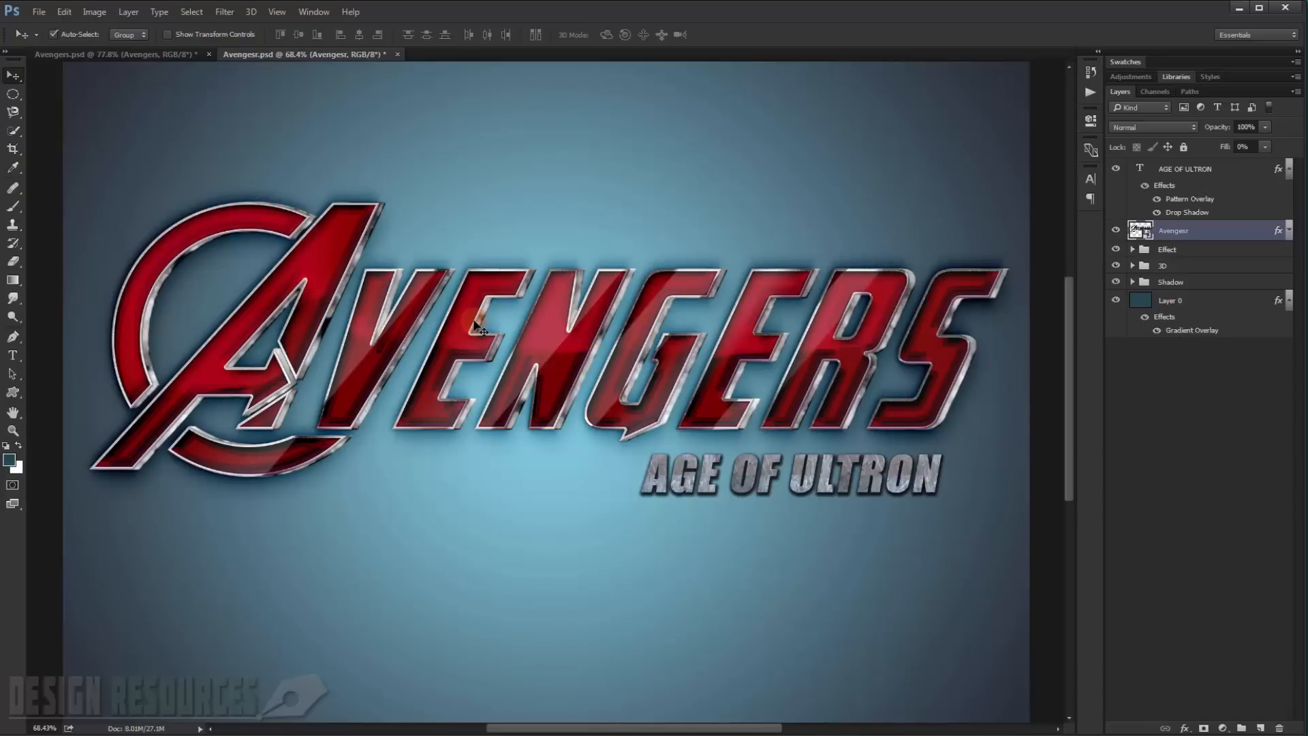
Step: Hide all interface panels to view the finished logo
key(Tab)
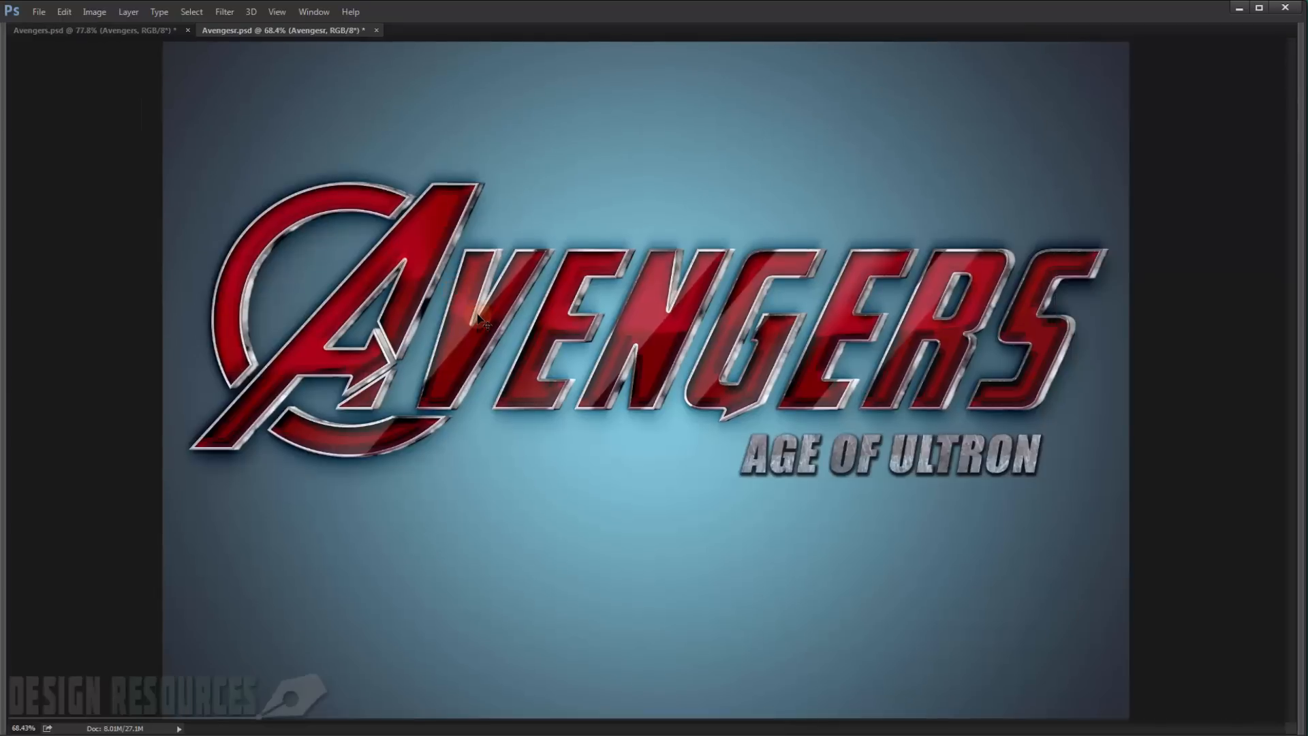